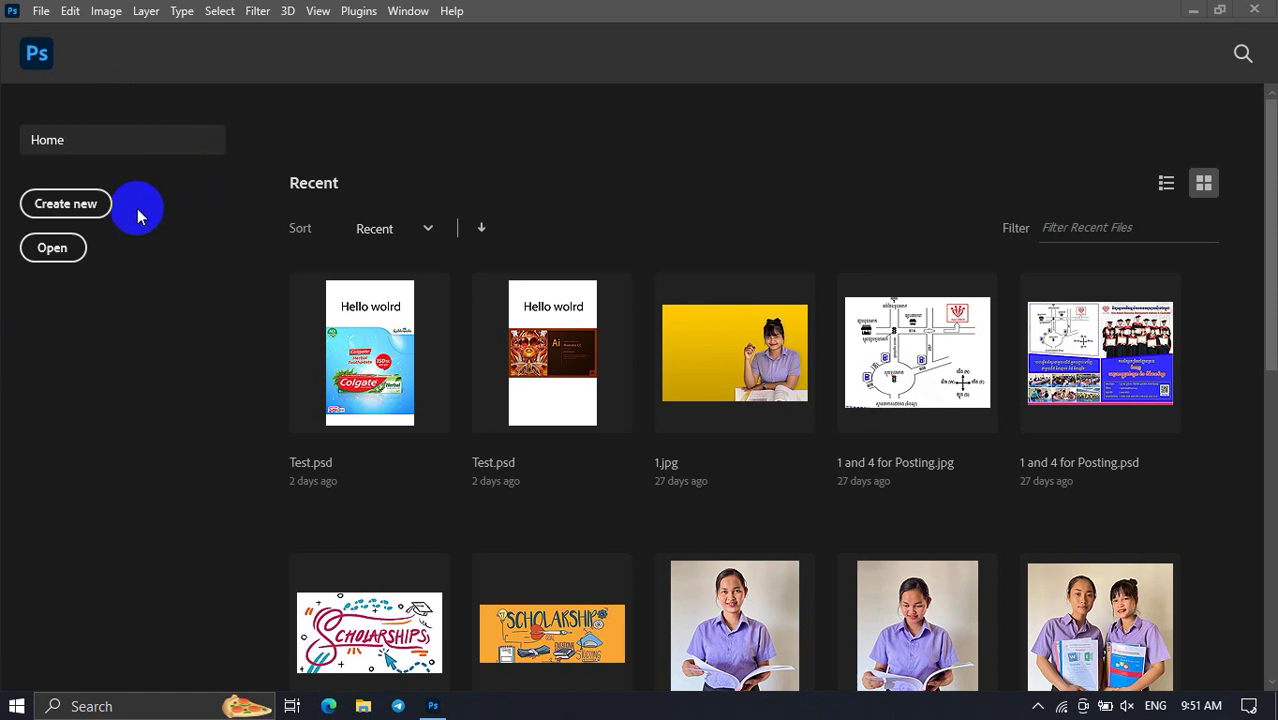
Start a new document with Ctrl+N and name it Poster.
{"action": "left_click", "coordinate": [86, 204]}
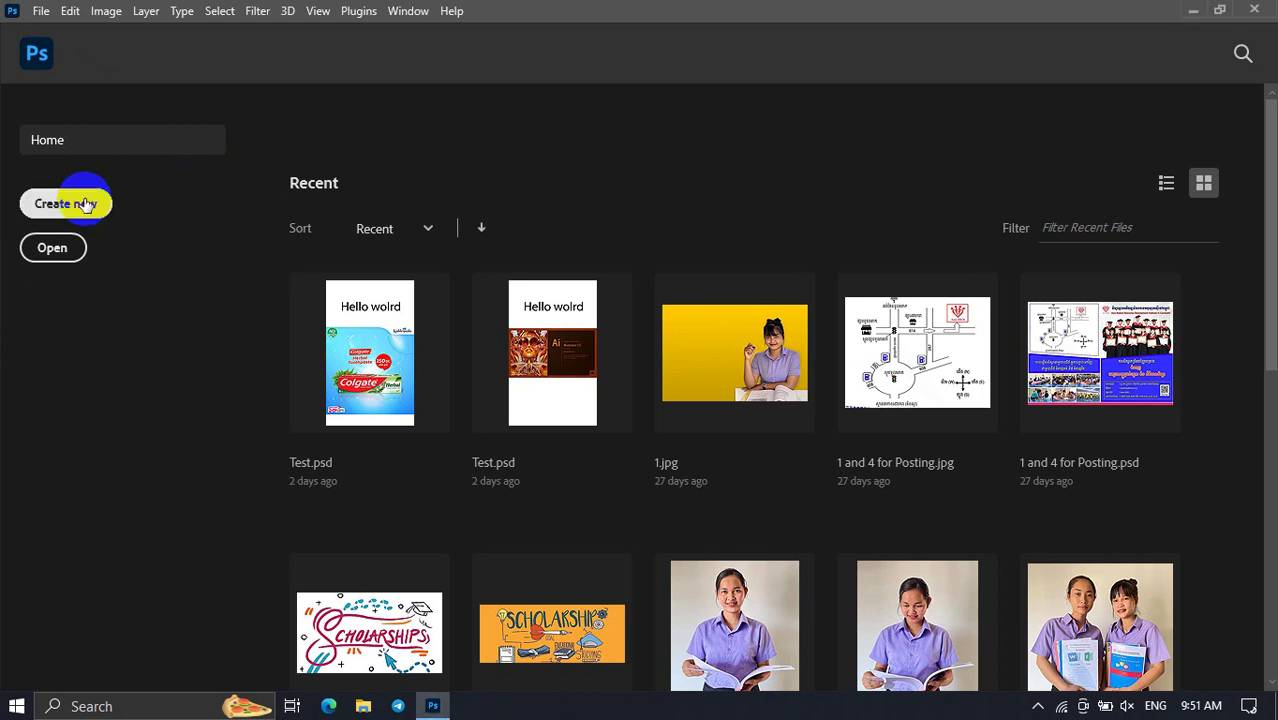
{"action": "left_click", "coordinate": [41, 12]}
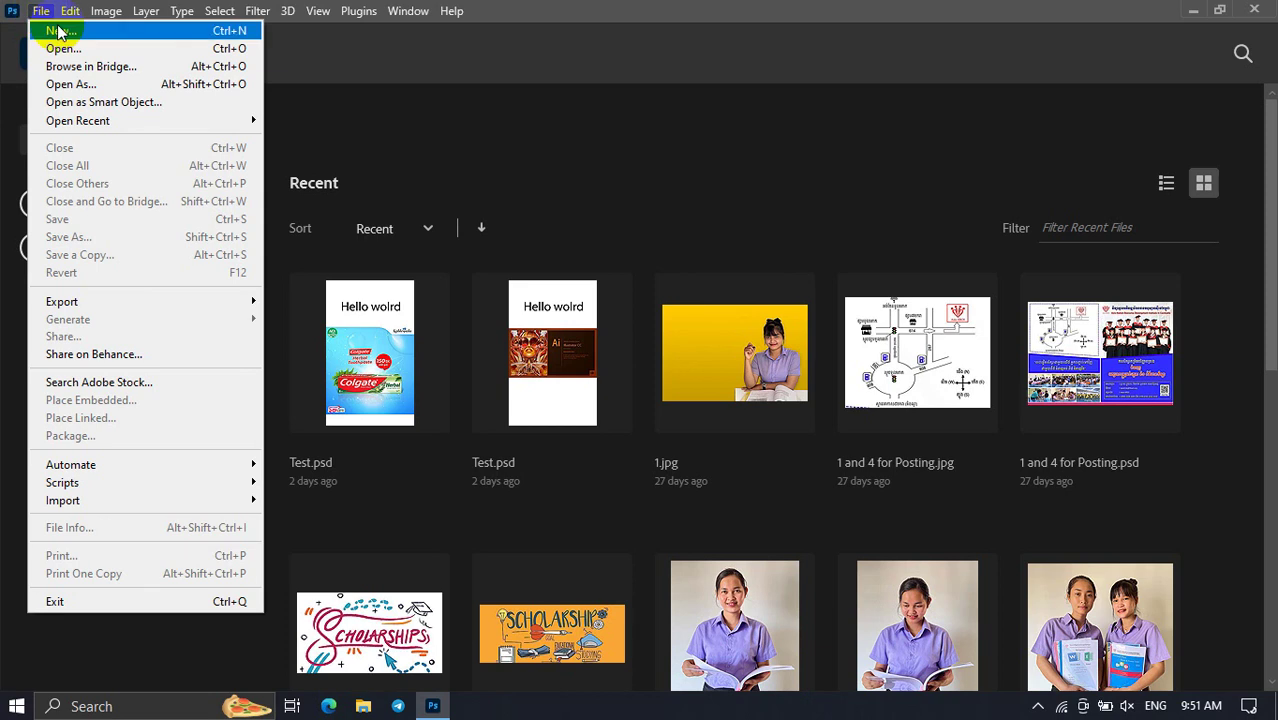
{"action": "left_click", "coordinate": [303, 92]}
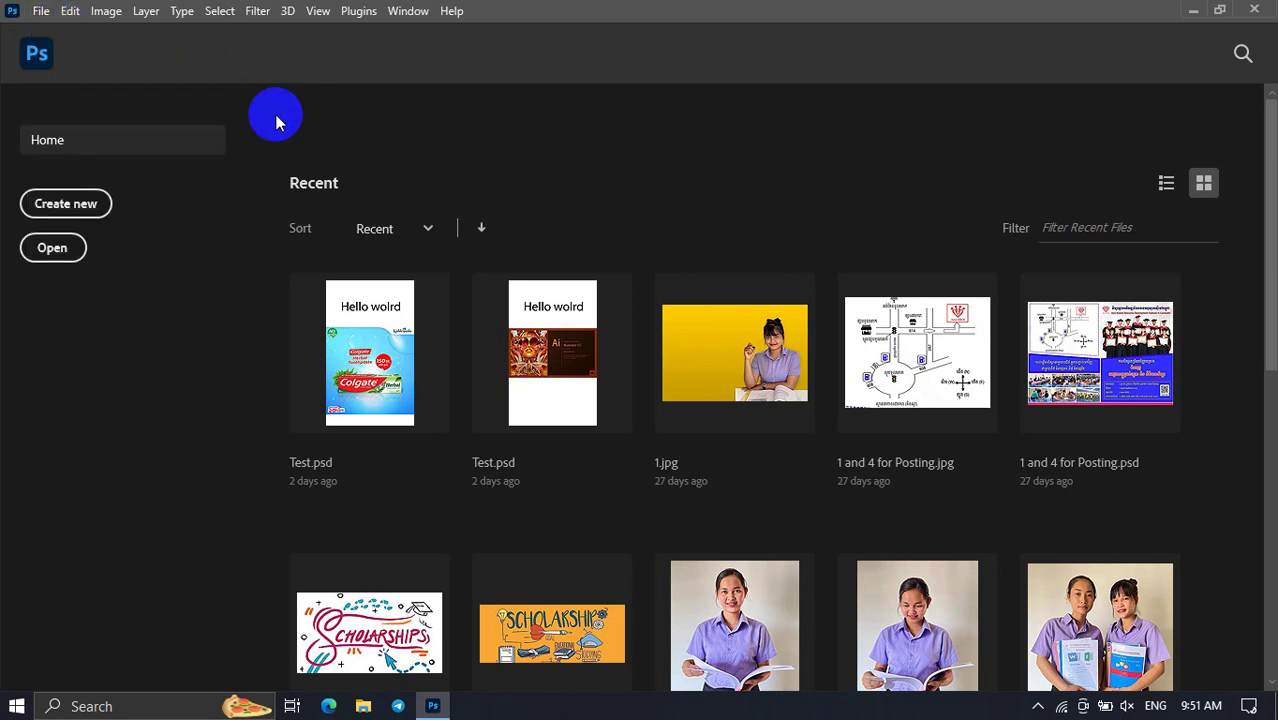
{"action": "key", "text": "ctrl+n"}
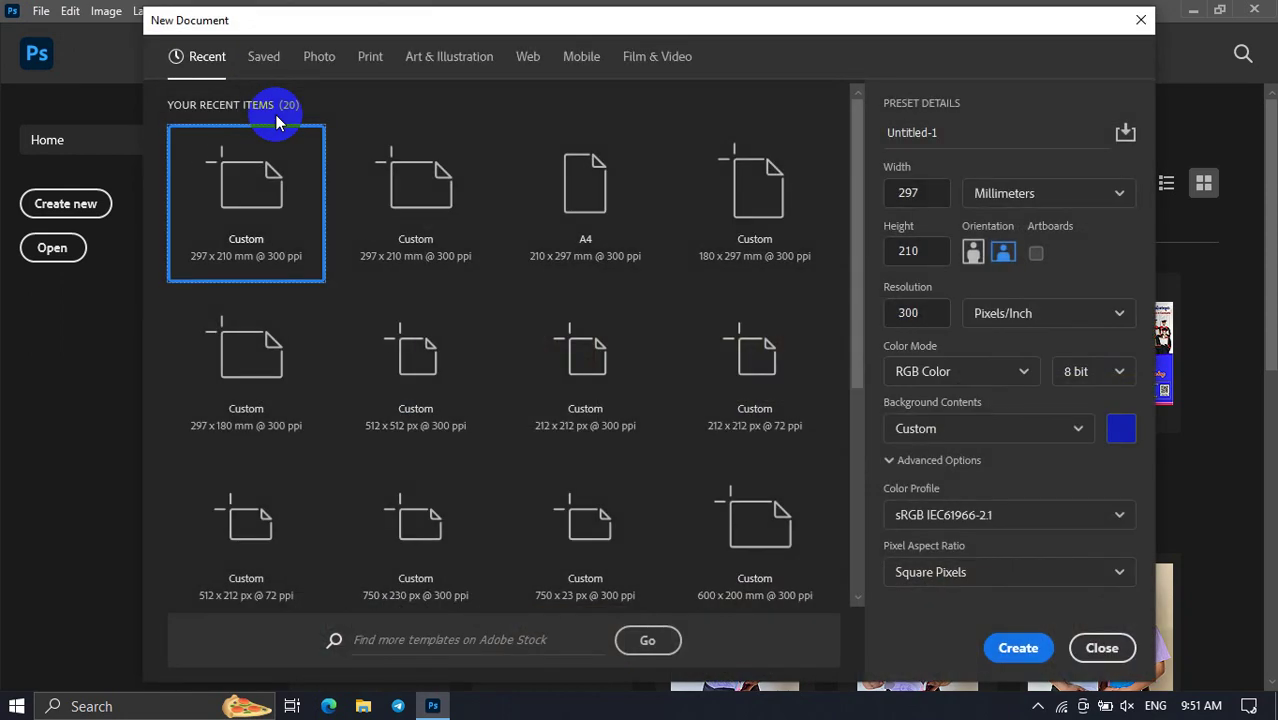
{"action": "left_click", "coordinate": [976, 126]}
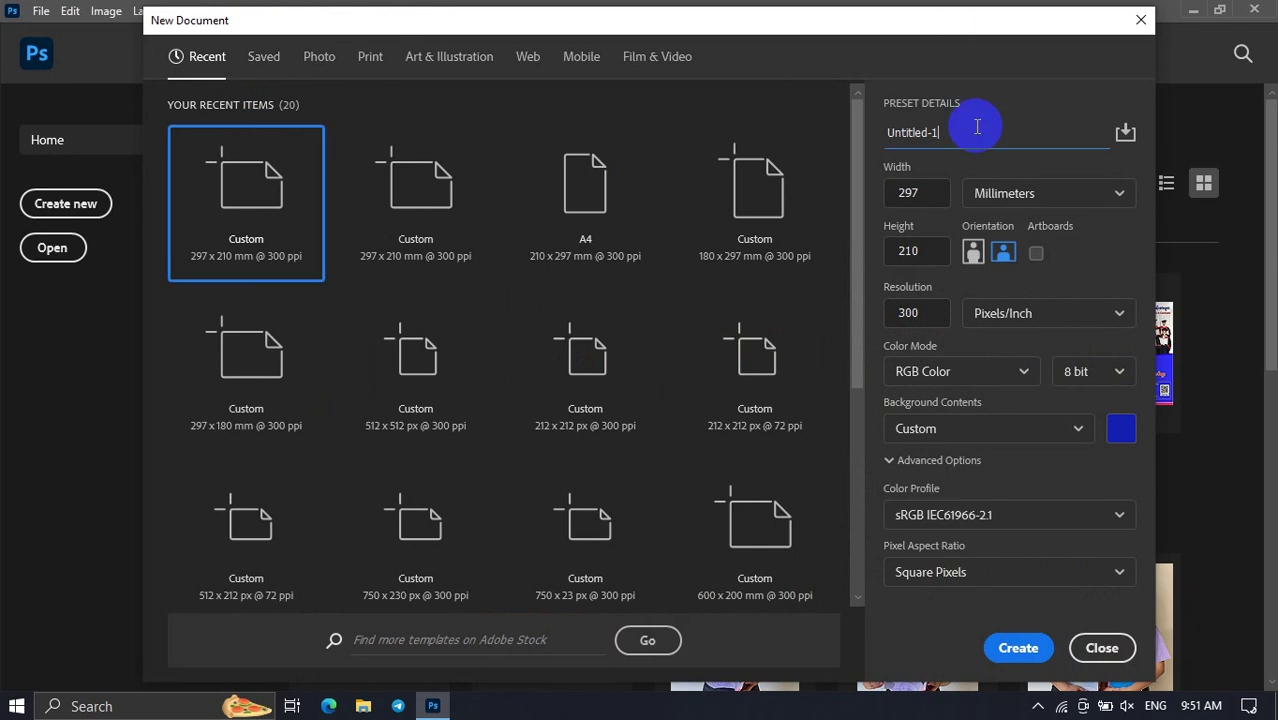
{"action": "key", "text": "BackSpace"}
{"action": "key", "text": "BackSpace"}
{"action": "key", "text": "BackSpace"}
{"action": "key", "text": "BackSpace"}
{"action": "key", "text": "BackSpace"}
{"action": "key", "text": "BackSpace"}
{"action": "key", "text": "BackSpace"}
{"action": "key", "text": "BackSpace"}
{"action": "key", "text": "BackSpace"}
{"action": "type", "text": "Potser"}
{"action": "key", "text": "BackSpace"}
{"action": "key", "text": "BackSpace"}
{"action": "key", "text": "BackSpace"}
{"action": "type", "text": "ster"}
Browse the Photo and Print preset tabs, ending on the Print presets.
{"action": "left_click", "coordinate": [910, 193]}
{"action": "left_click", "coordinate": [923, 254]}
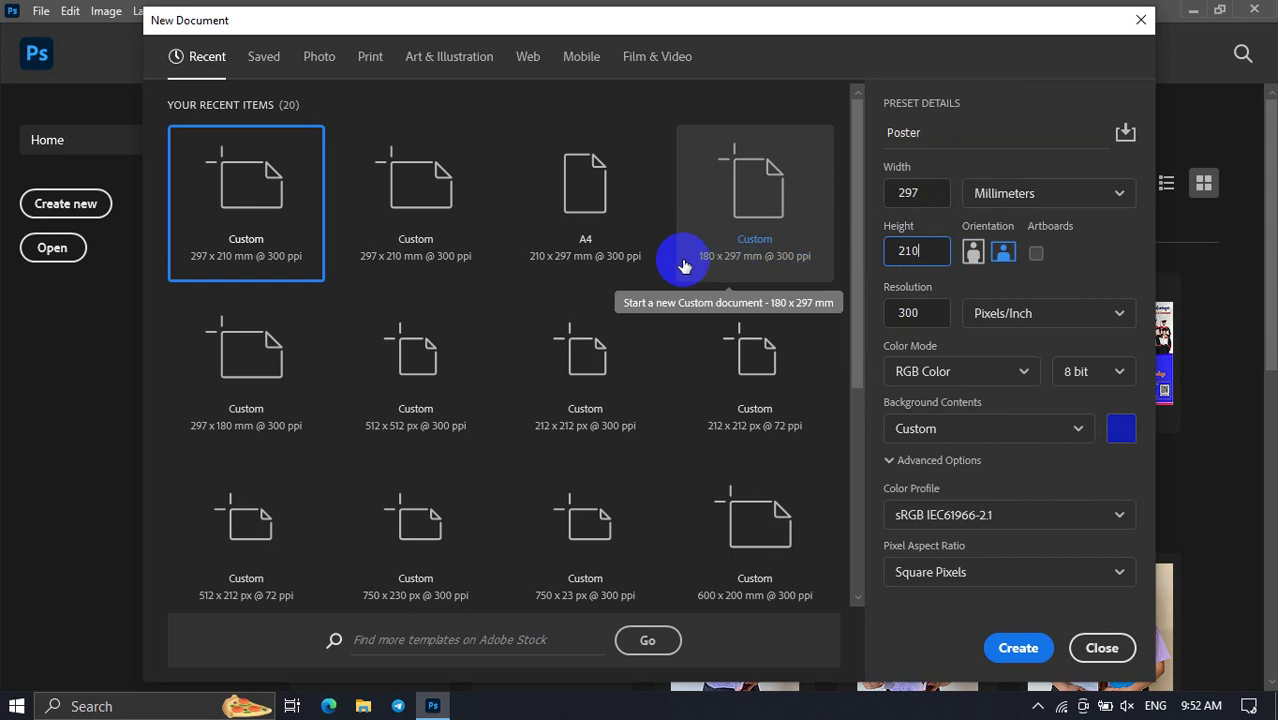
{"action": "scroll", "coordinate": [483, 199], "scroll_direction": "down", "scroll_amount": 2}
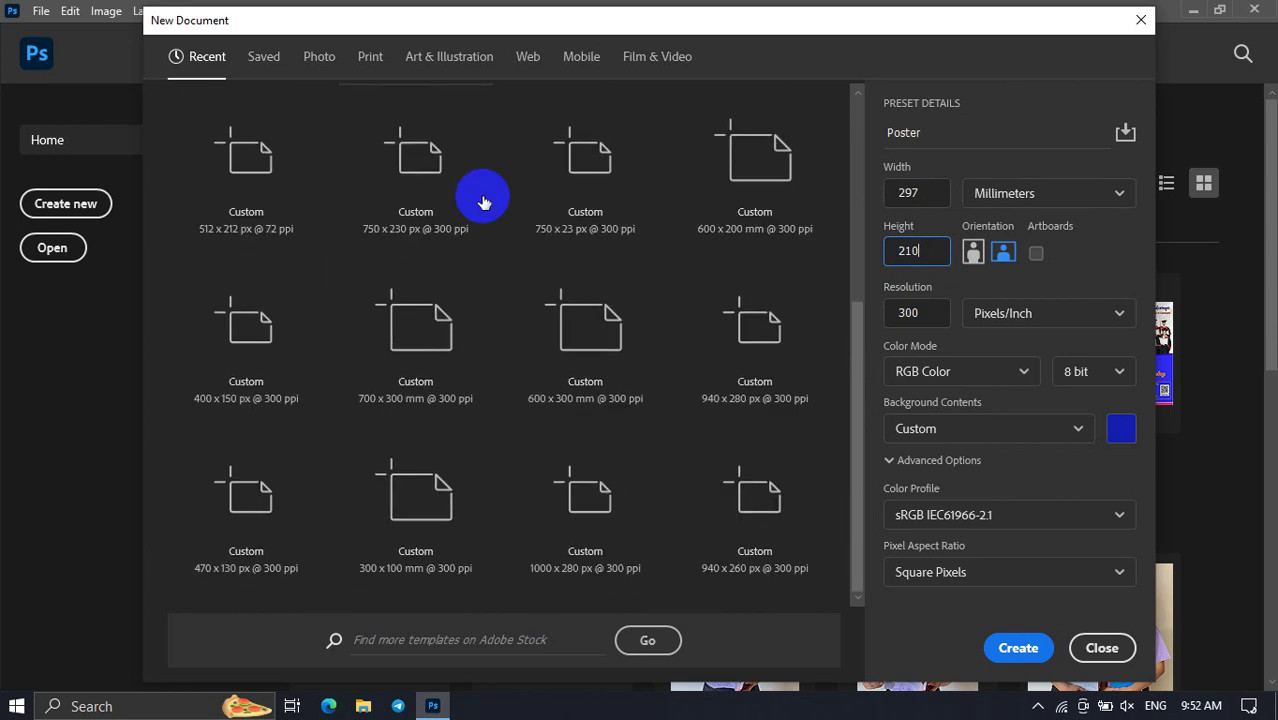
{"action": "scroll", "coordinate": [484, 196], "scroll_direction": "up", "scroll_amount": 2}
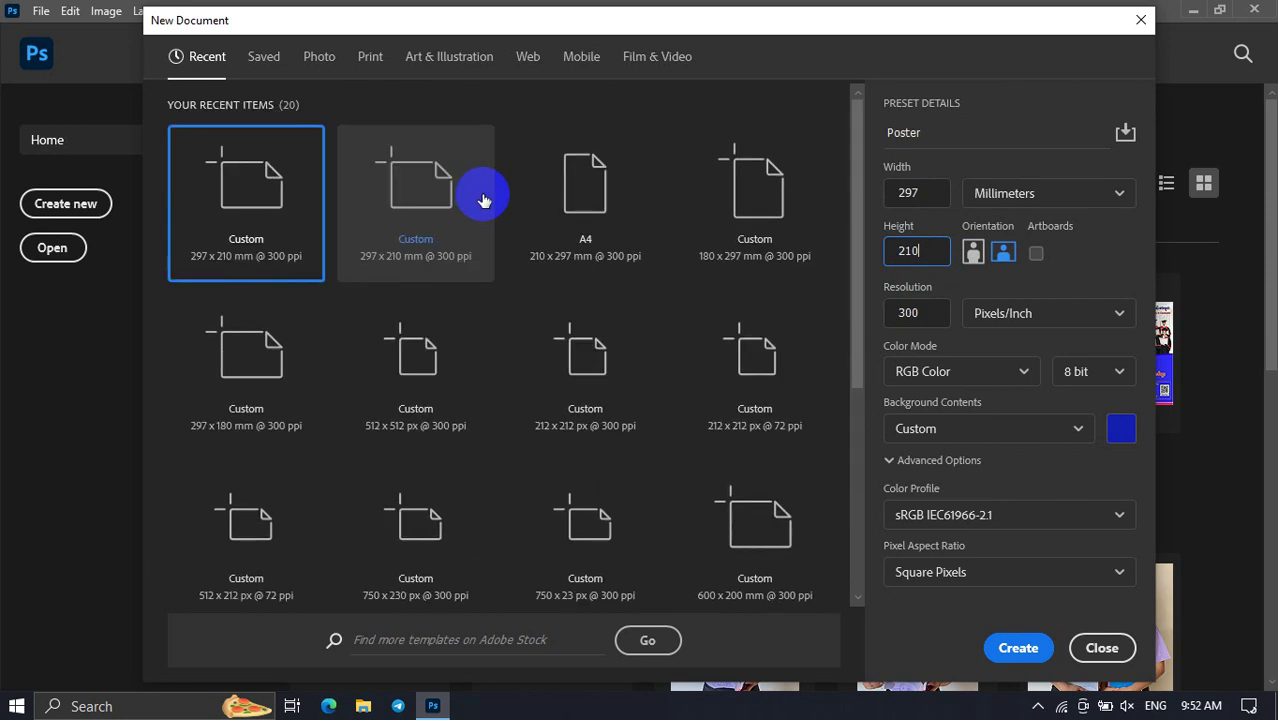
{"action": "left_click", "coordinate": [307, 62]}
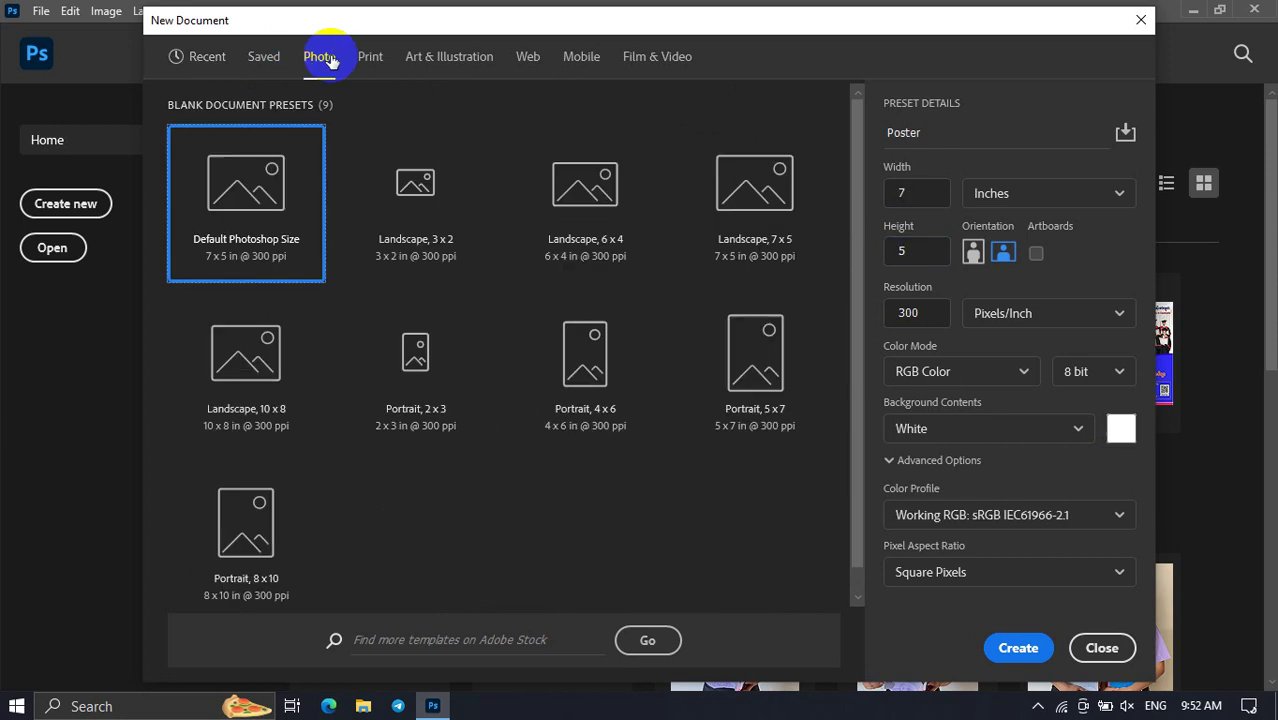
{"action": "left_click", "coordinate": [371, 62]}
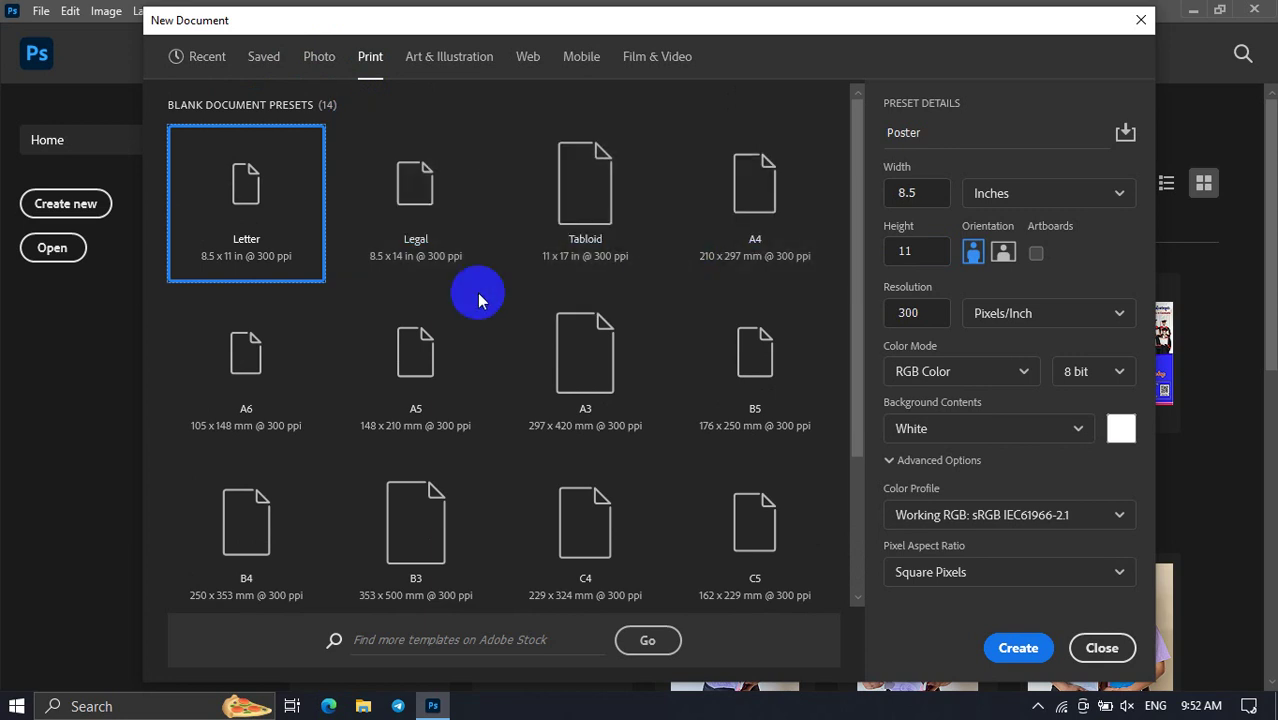
{"action": "scroll", "coordinate": [478, 300], "scroll_direction": "down", "scroll_amount": 1}
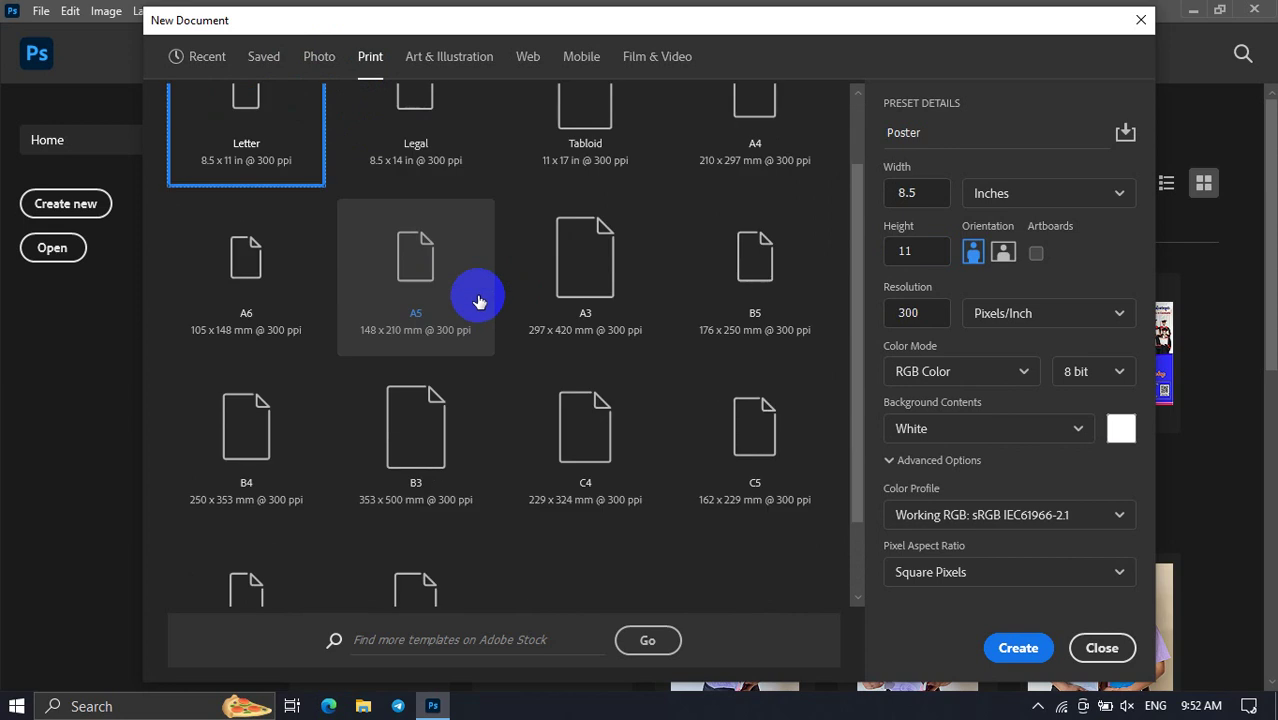
{"action": "scroll", "coordinate": [478, 302], "scroll_direction": "down", "scroll_amount": 1}
{"action": "scroll", "coordinate": [478, 305], "scroll_direction": "up", "scroll_amount": 1}
{"action": "scroll", "coordinate": [478, 300], "scroll_direction": "up", "scroll_amount": 1}
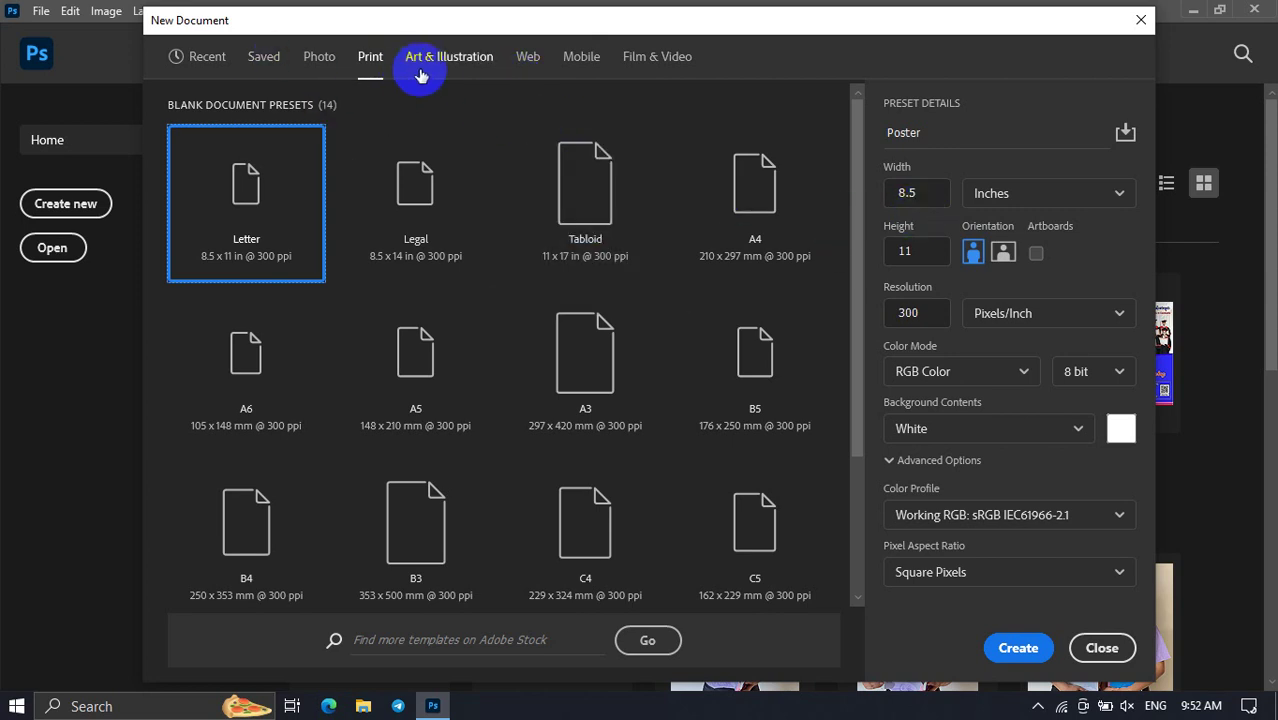
From the A4 preset, set width 400 and height 800 mm, then create the Poster document.
{"action": "left_click", "coordinate": [760, 243]}
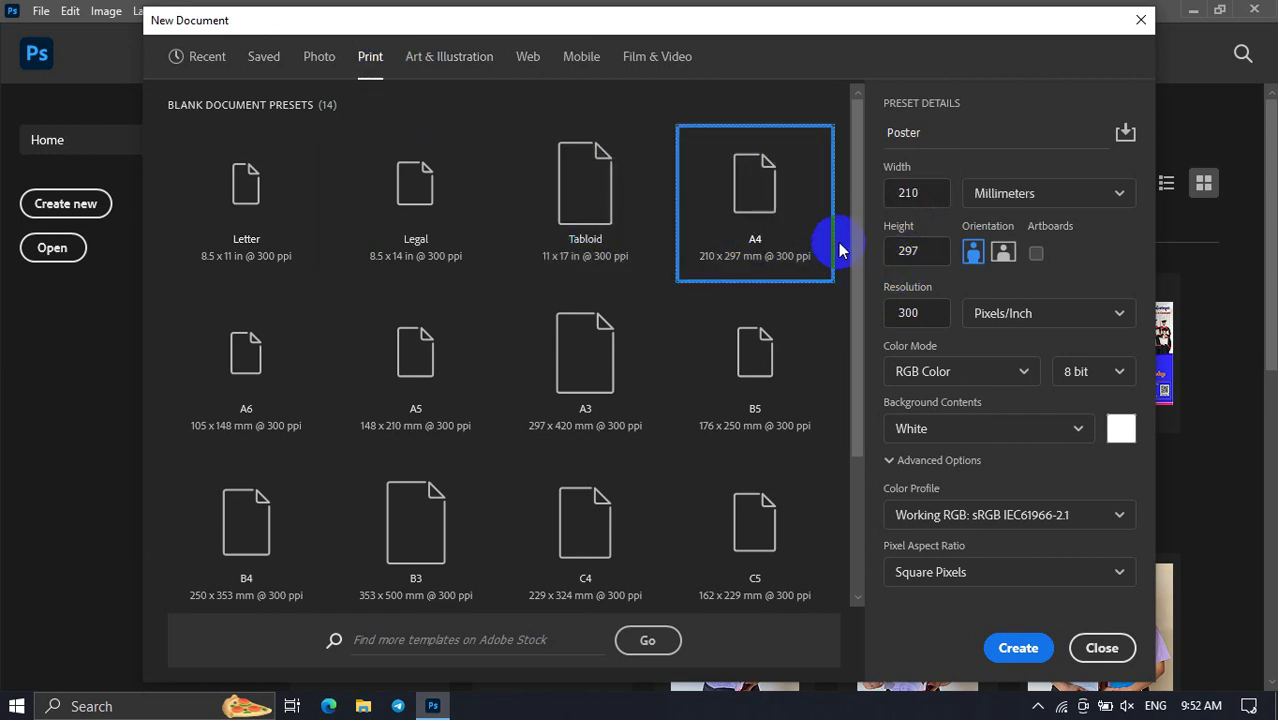
{"action": "double_click", "coordinate": [933, 199]}
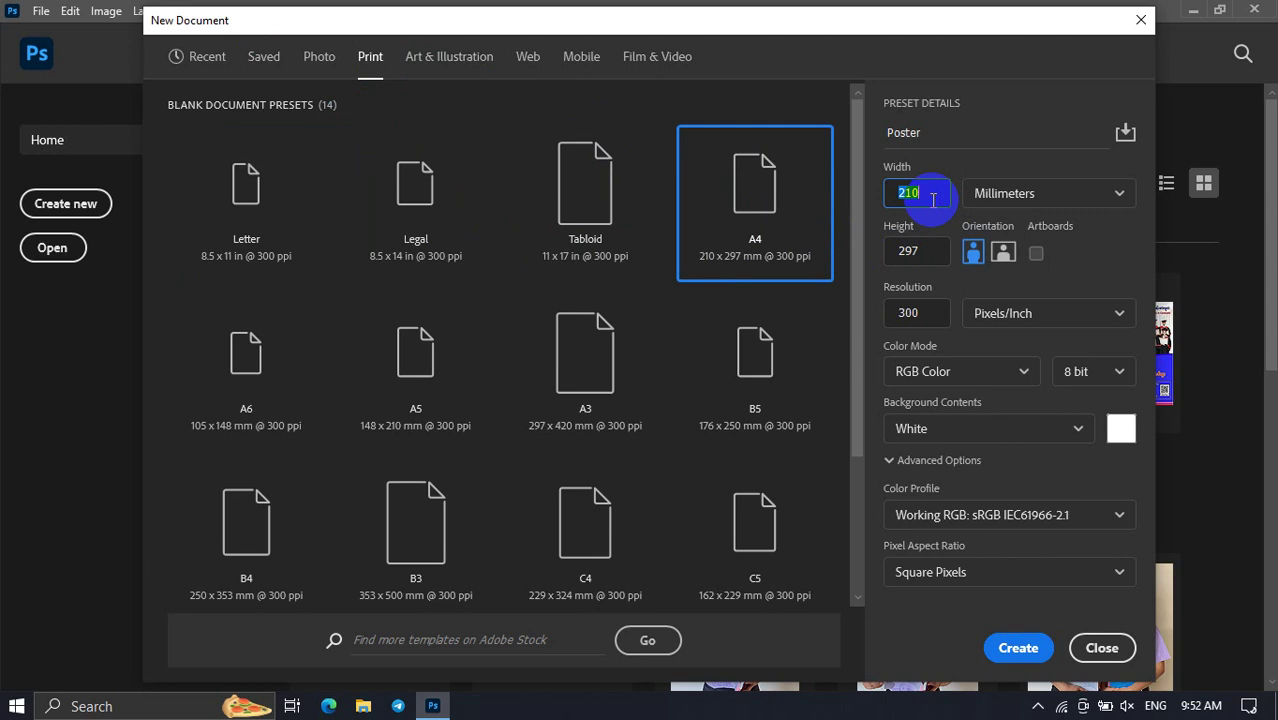
{"action": "type", "text": "400"}
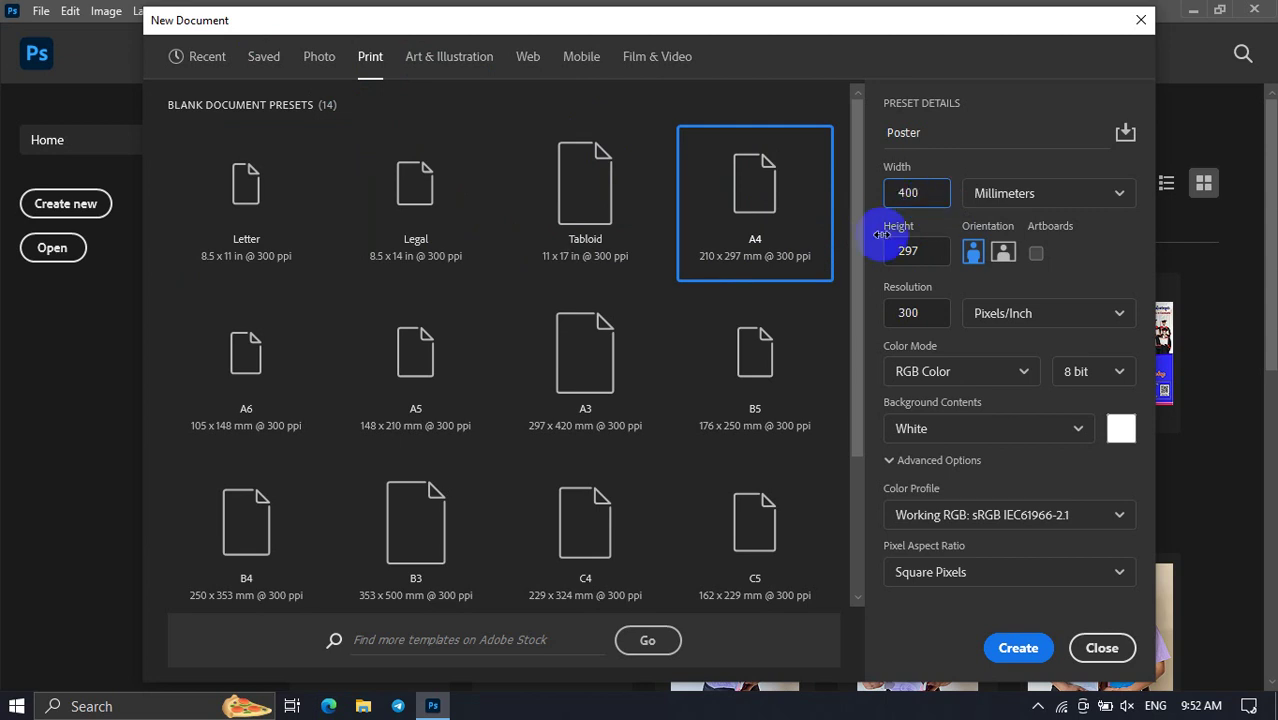
{"action": "double_click", "coordinate": [929, 253]}
{"action": "left_click", "coordinate": [929, 253]}
{"action": "double_click", "coordinate": [929, 253]}
{"action": "type", "text": "80"}
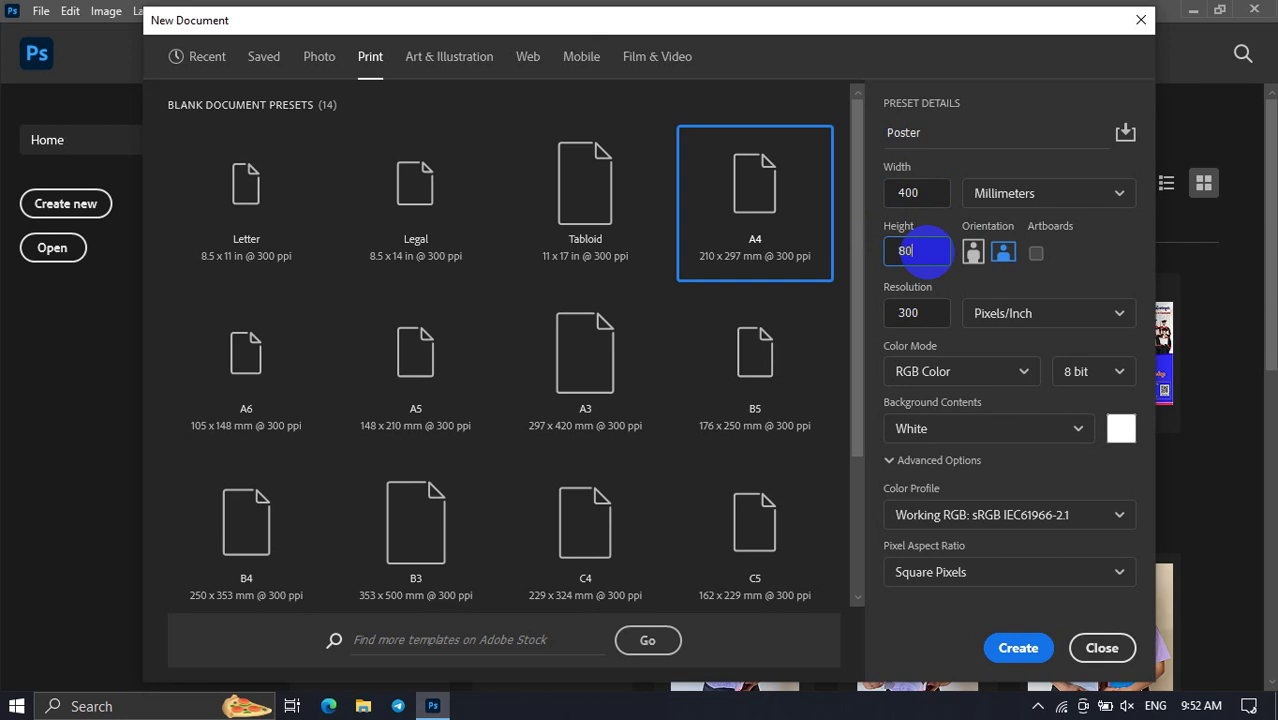
{"action": "type", "text": "0"}
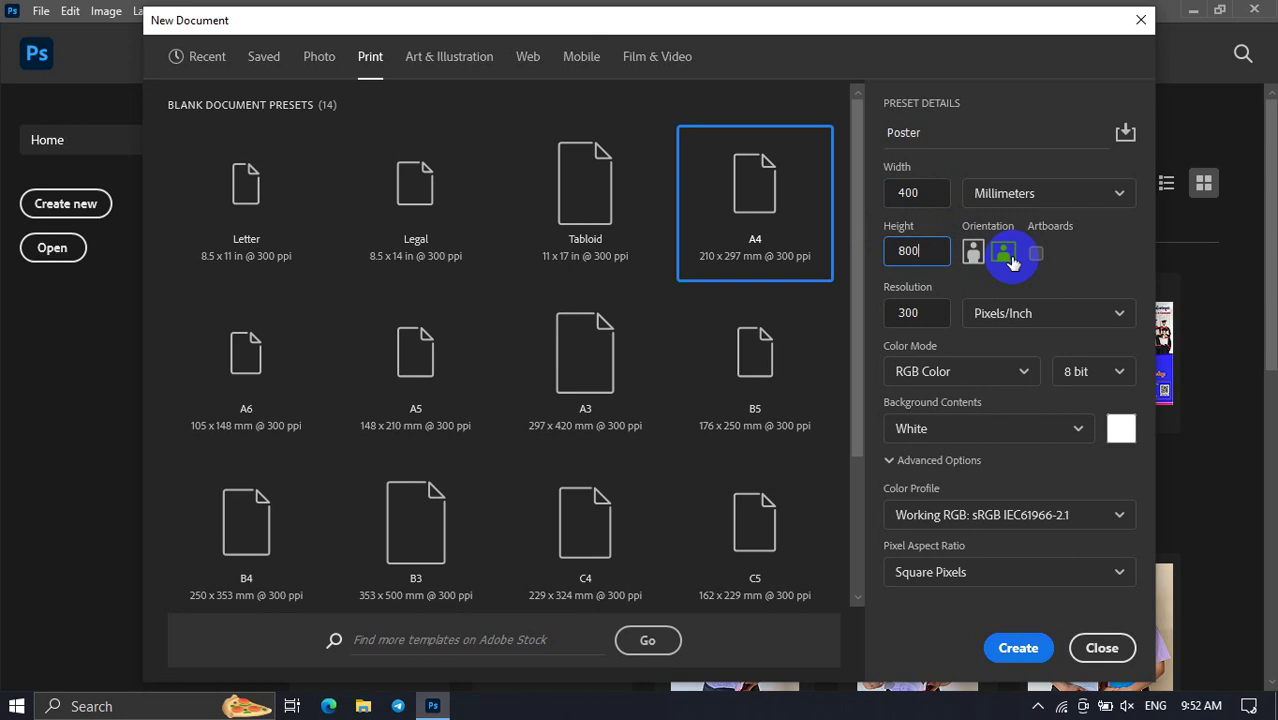
{"action": "left_click", "coordinate": [1018, 648]}
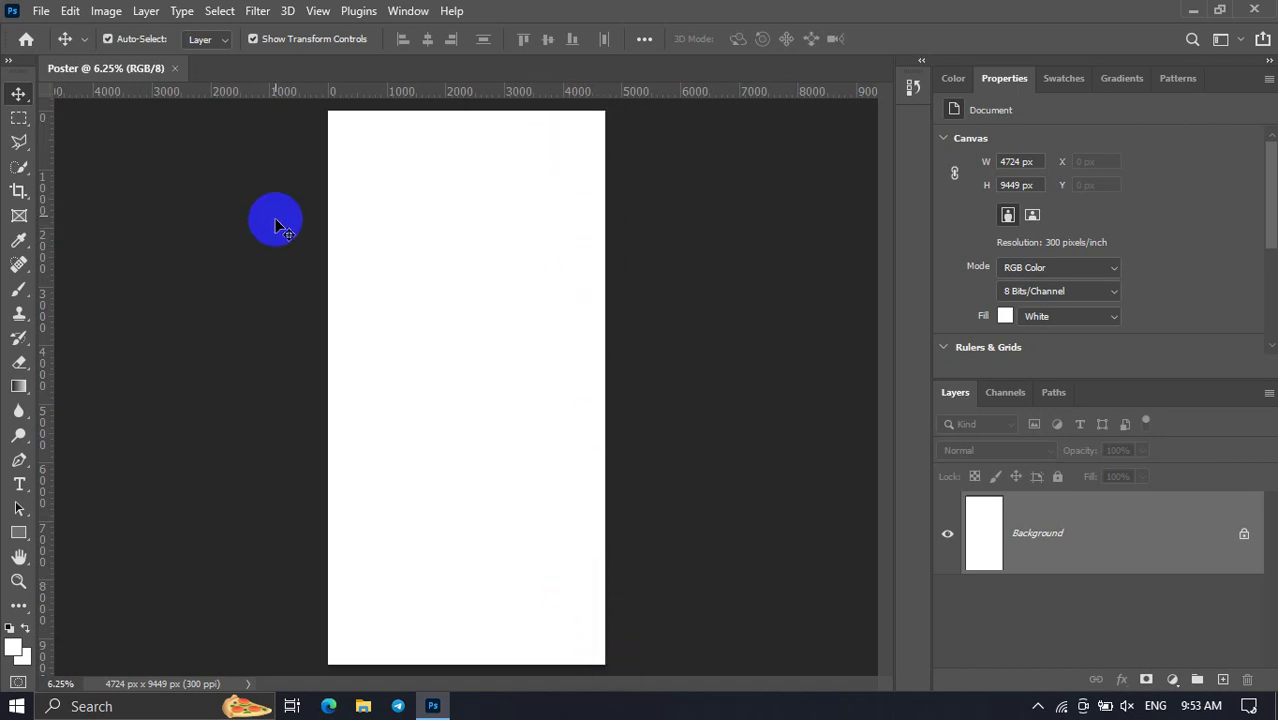
{"action": "right_click", "coordinate": [256, 69]}
{"action": "left_click", "coordinate": [300, 171]}
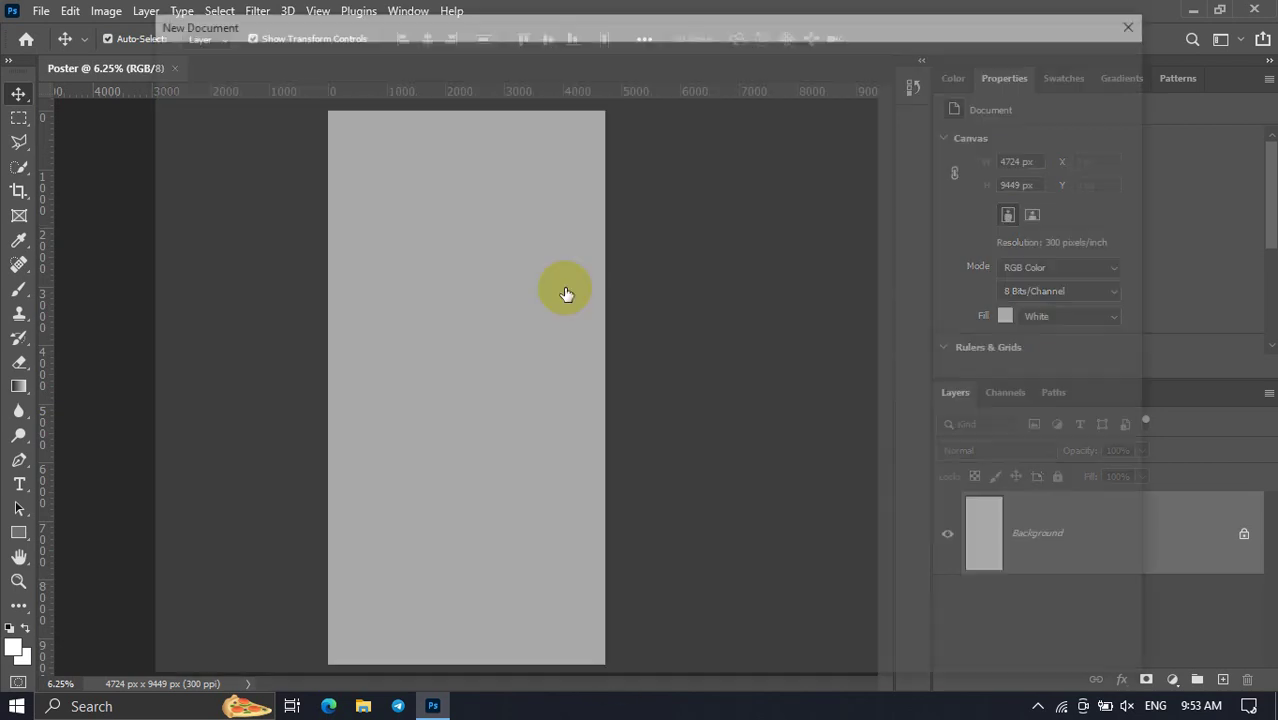
{"action": "double_click", "coordinate": [934, 248]}
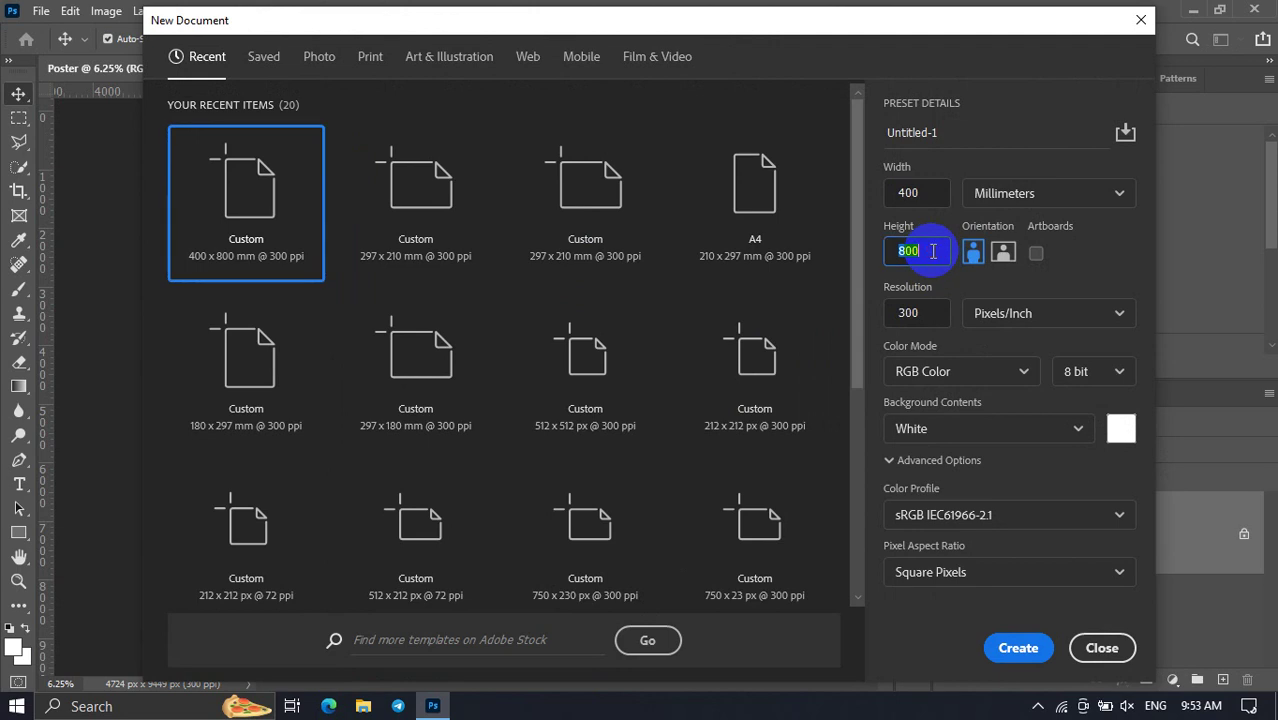
{"action": "type", "text": "400"}
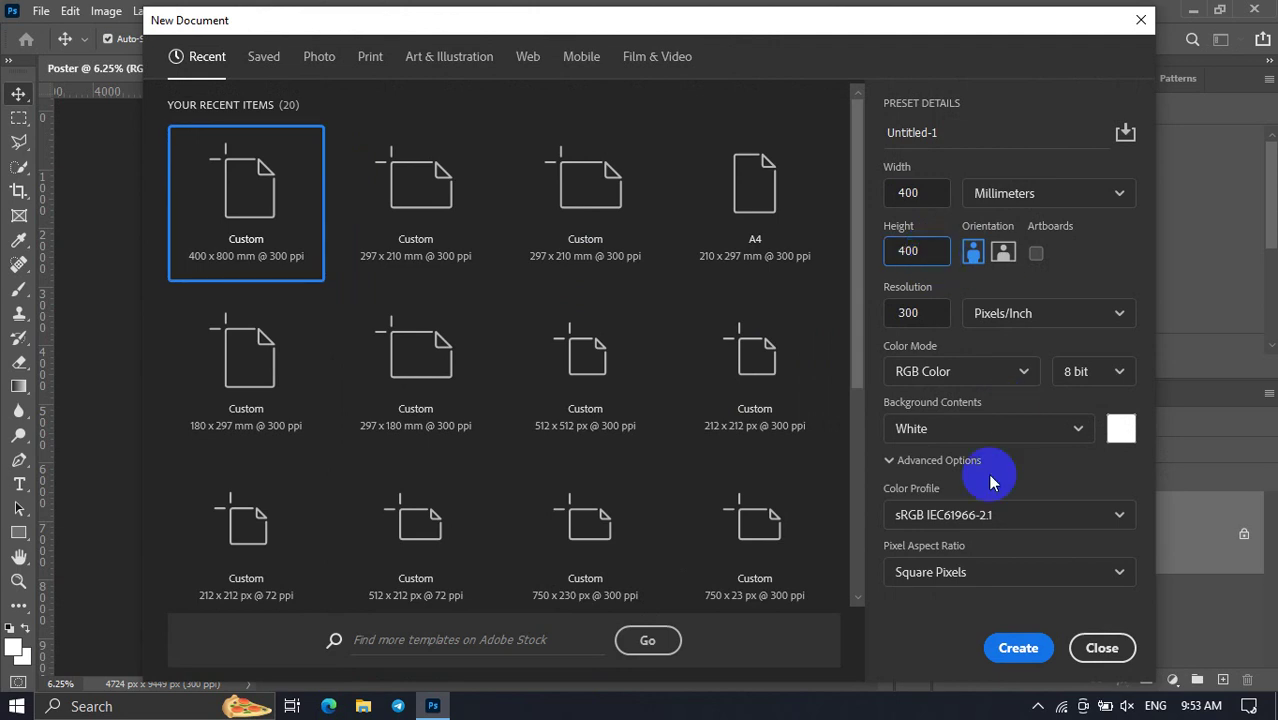
{"action": "left_click", "coordinate": [1018, 647]}
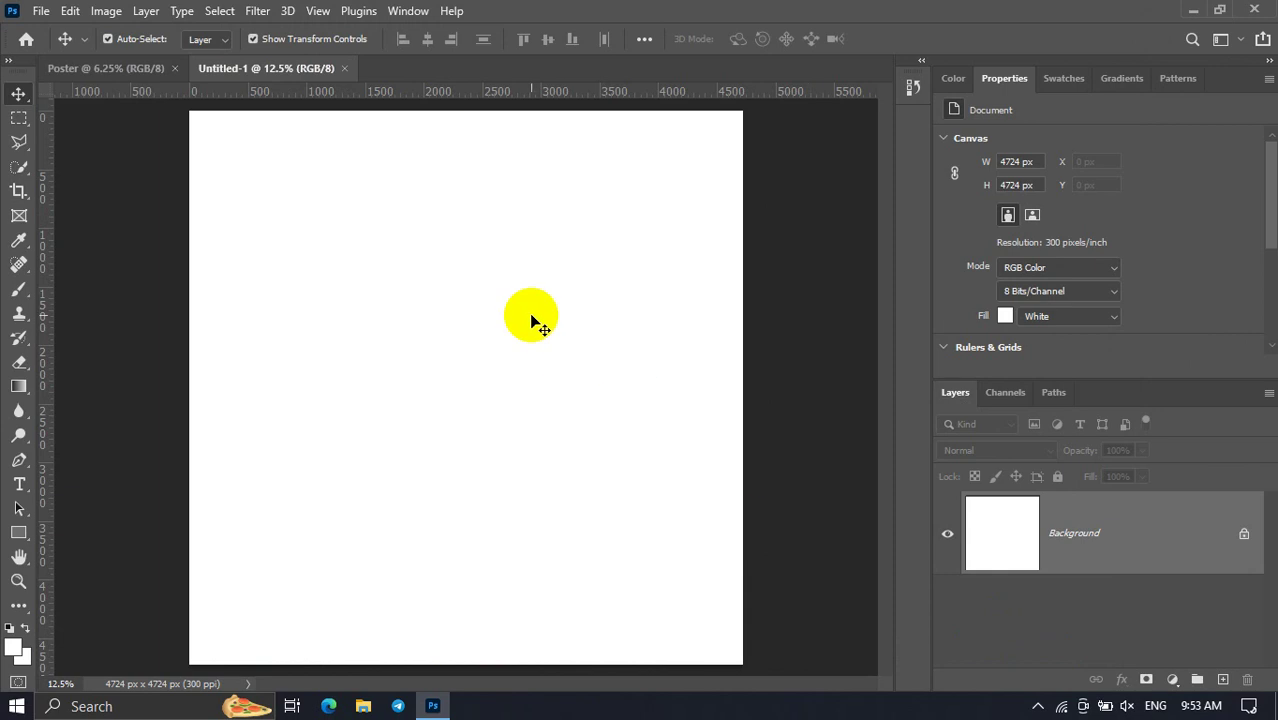
{"action": "left_click", "coordinate": [344, 68]}
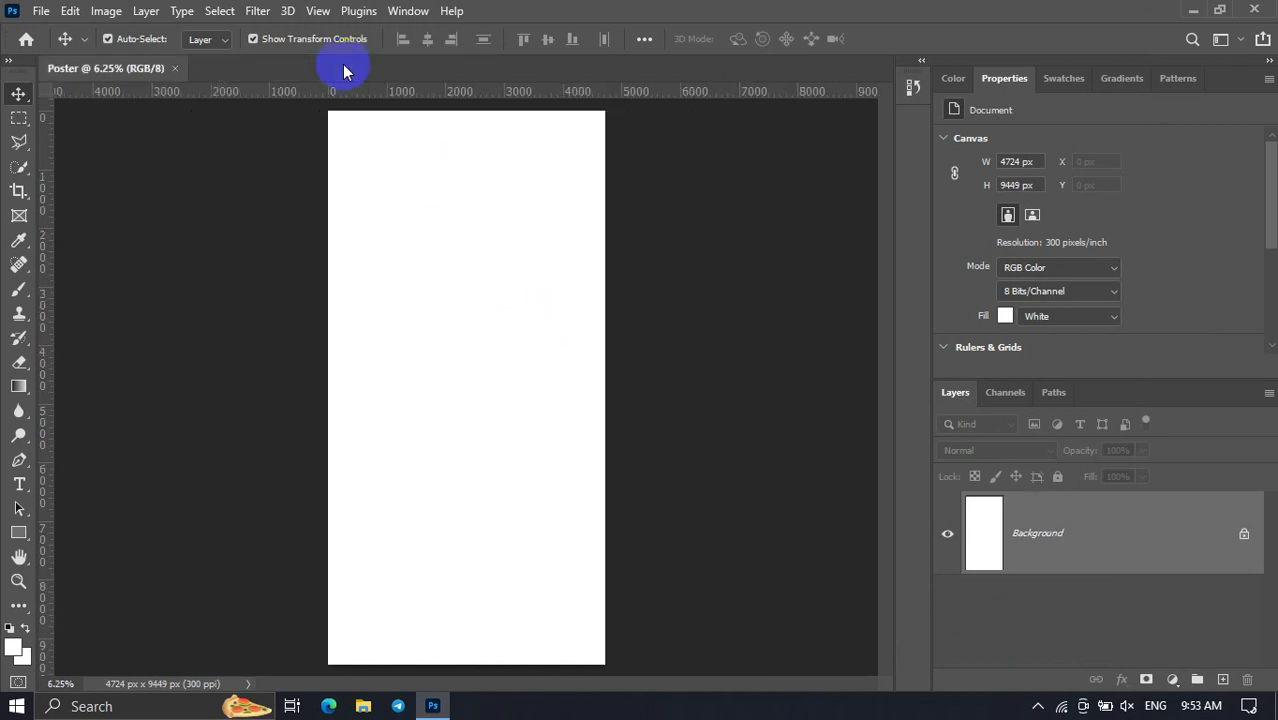
Create a new 400 × 400 mm document with Artboards enabled, from the document tab menu.
{"action": "right_click", "coordinate": [194, 67]}
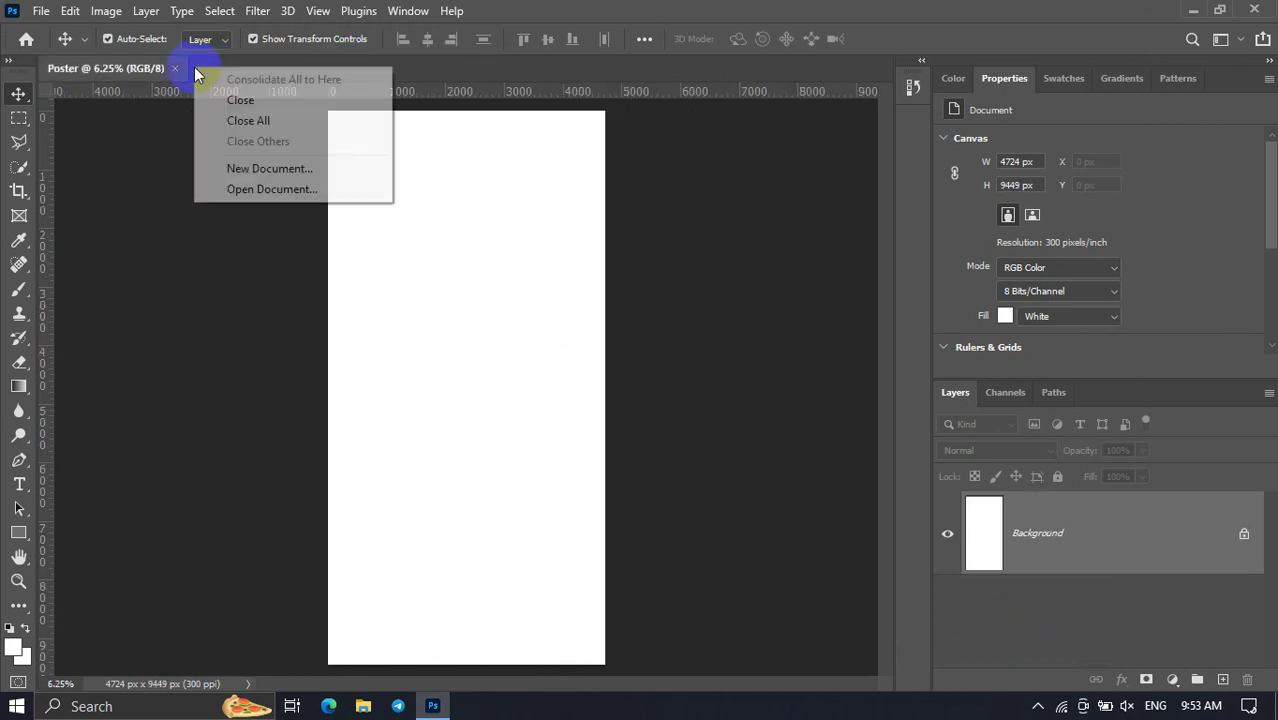
{"action": "left_click", "coordinate": [240, 170]}
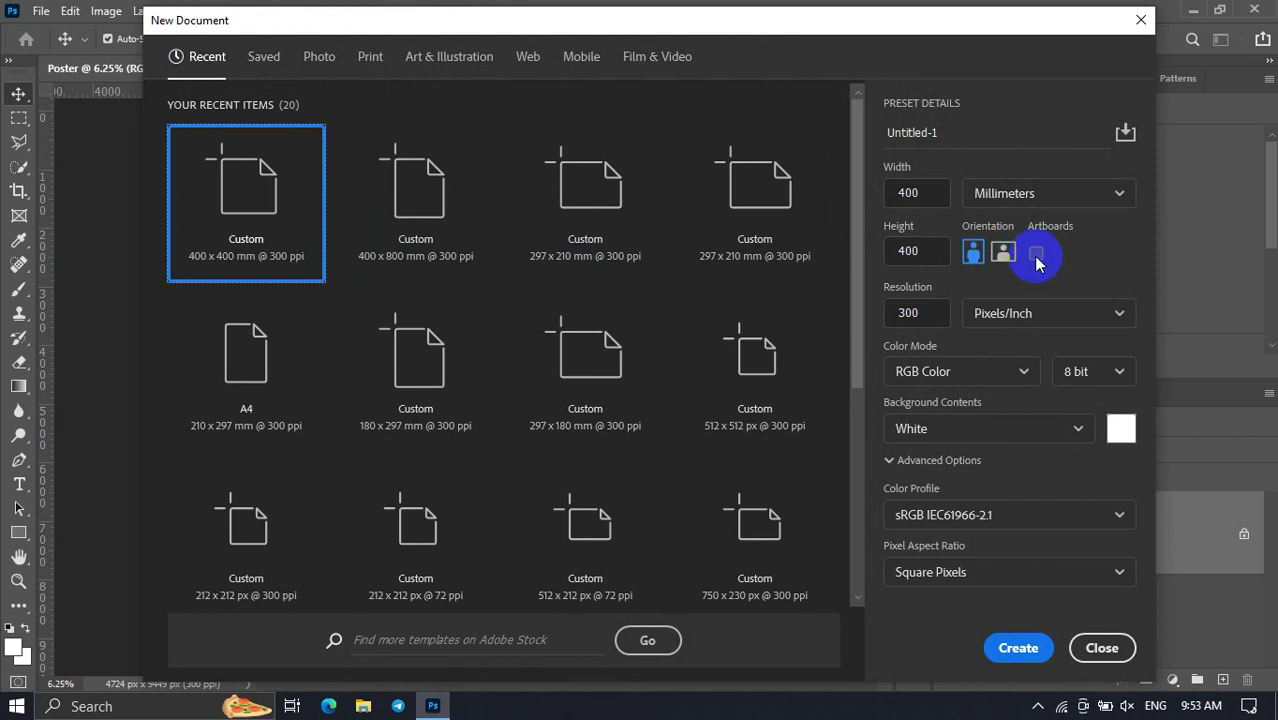
{"action": "left_click", "coordinate": [1036, 257]}
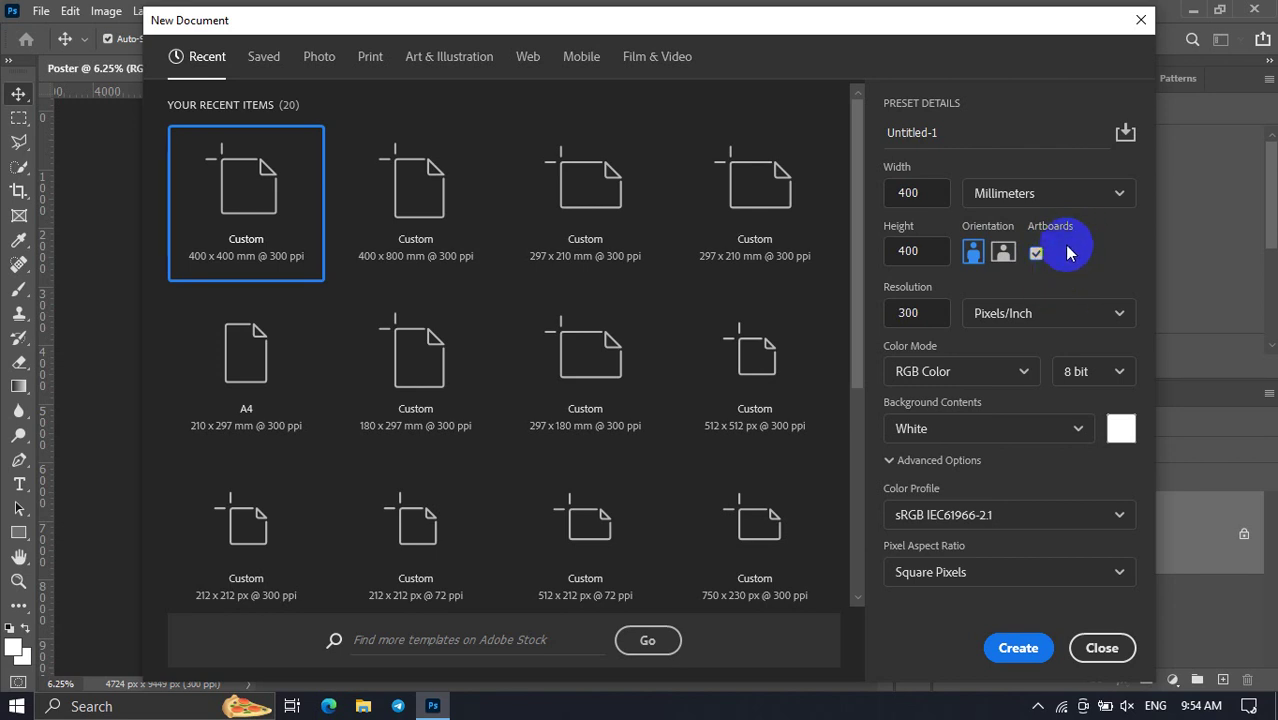
{"action": "left_click", "coordinate": [1018, 647]}
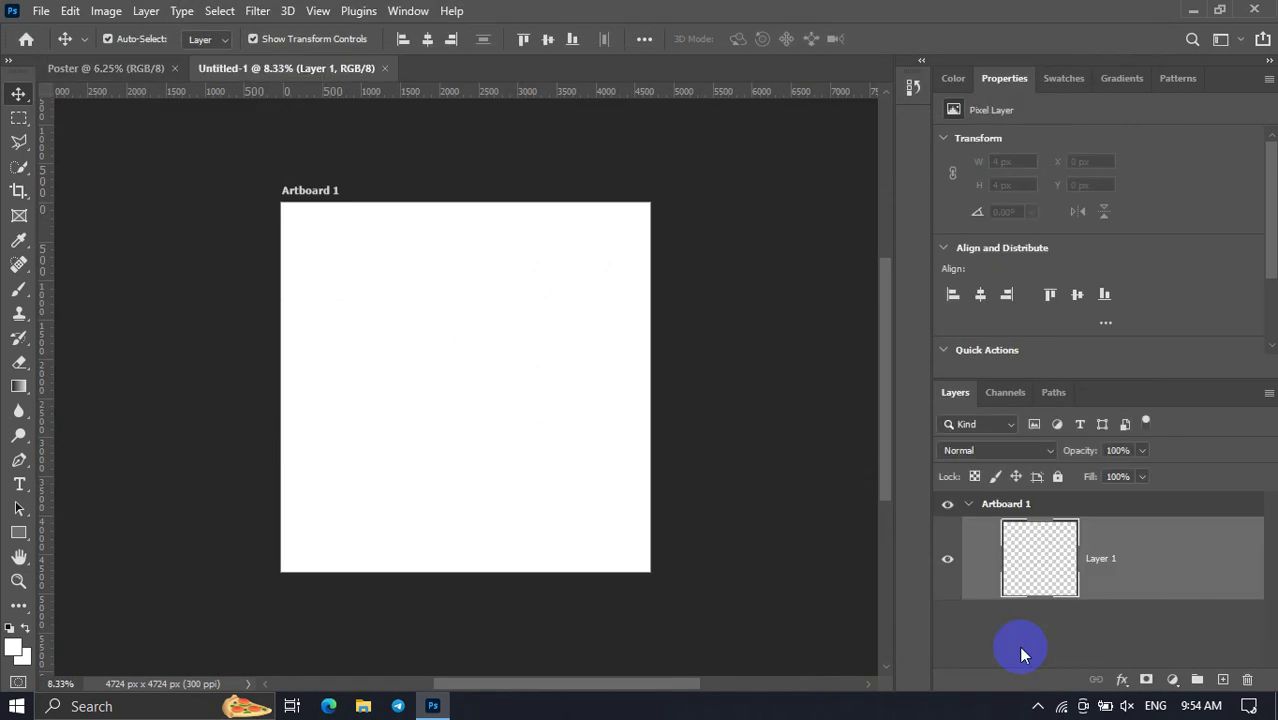
Select Artboard 1 and drag its top edge.
{"action": "left_click", "coordinate": [310, 190]}
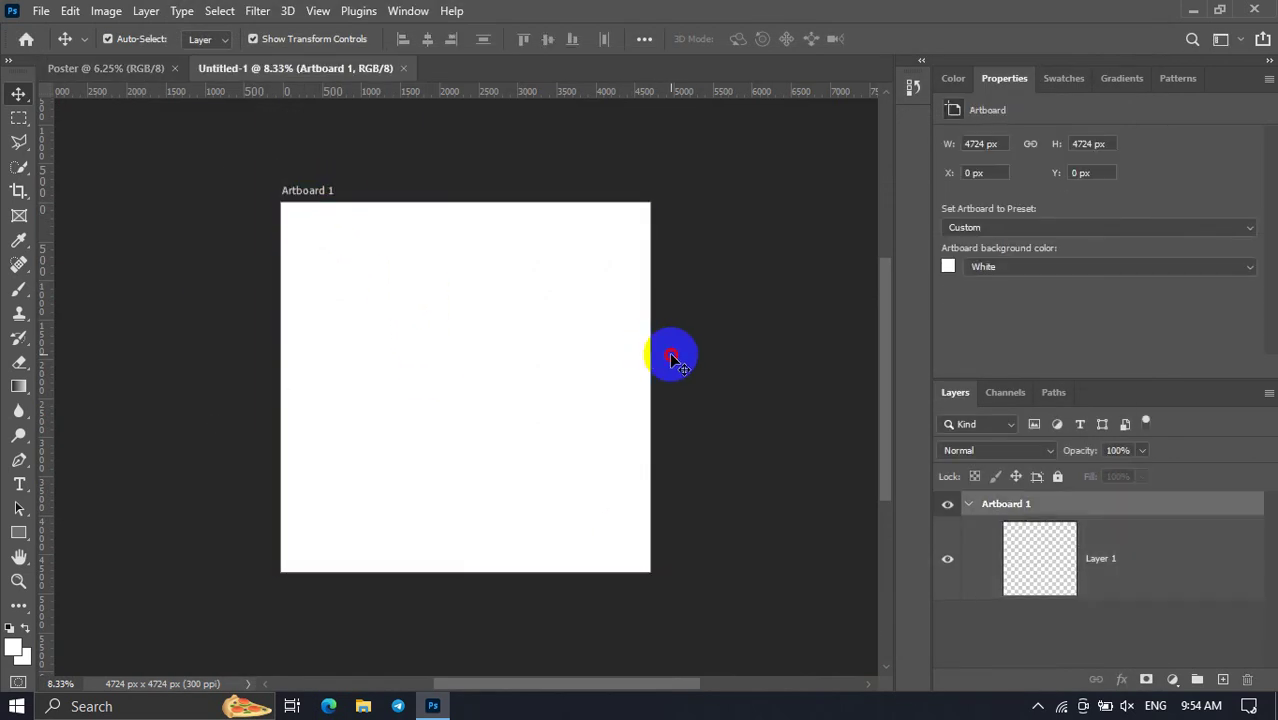
{"action": "left_click", "coordinate": [670, 356]}
{"action": "left_click", "coordinate": [498, 566]}
{"action": "left_click", "coordinate": [508, 600]}
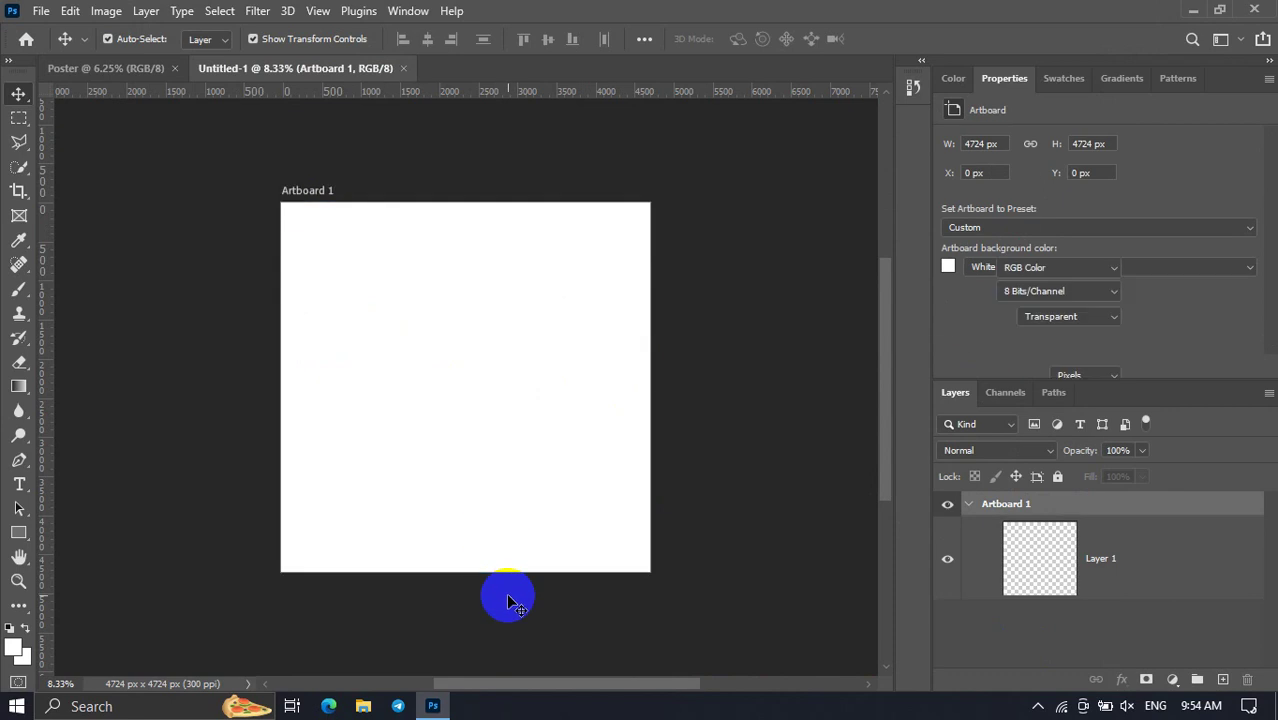
{"action": "left_click", "coordinate": [310, 190]}
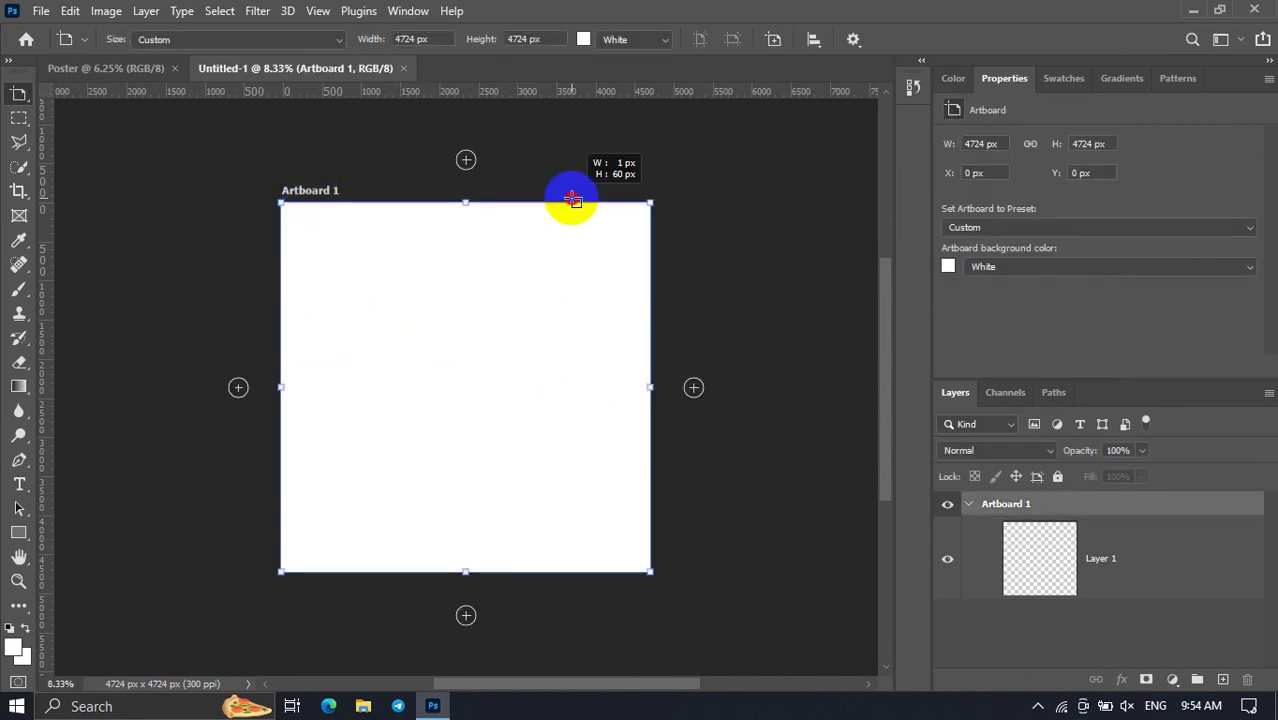
{"action": "key", "text": "v"}
{"action": "mouse_move", "coordinate": [600, 204]}
{"action": "left_mouse_down"}
{"action": "mouse_move", "coordinate": [175, 158]}
{"action": "mouse_move", "coordinate": [23, 91]}
{"action": "left_mouse_up"}
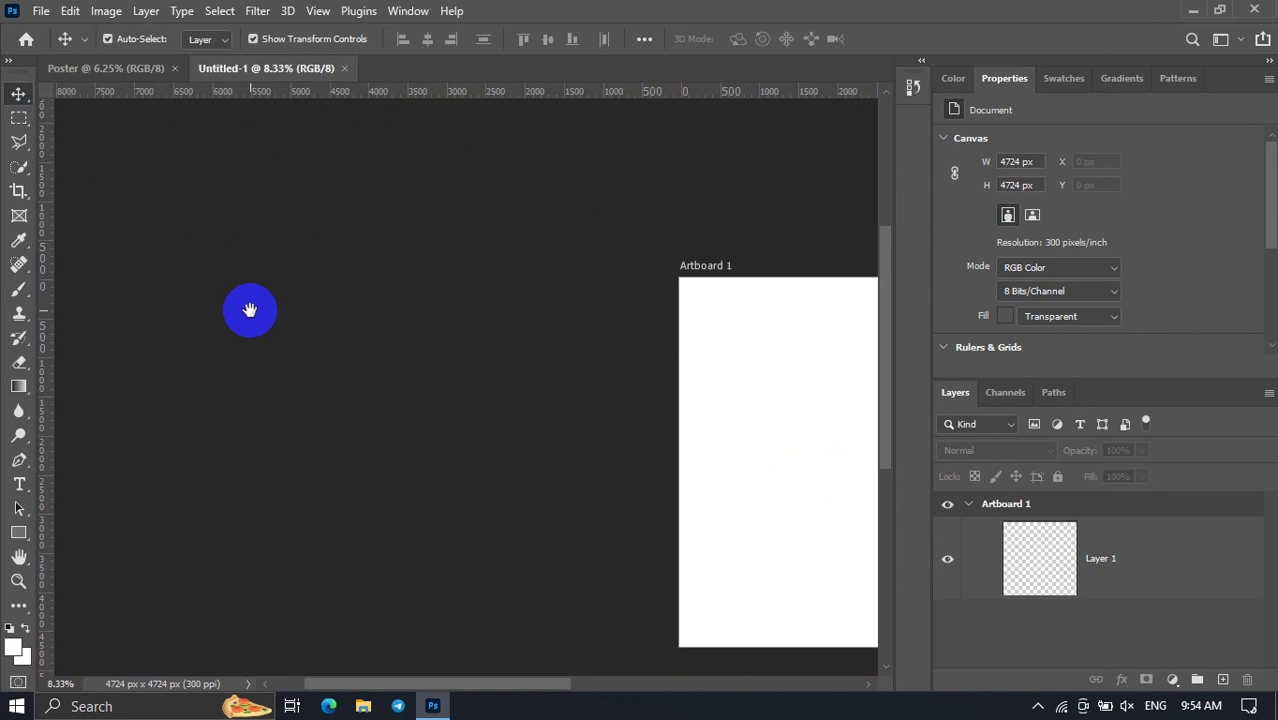
Pan back to Artboard 1 and select it to show its 4724 × 4724 px settings.
{"action": "scroll", "coordinate": [250, 316], "scroll_direction": "down", "scroll_amount": 2}
{"action": "scroll", "coordinate": [248, 313], "scroll_direction": "right", "scroll_amount": 2}
{"action": "scroll", "coordinate": [248, 313], "scroll_direction": "right", "scroll_amount": 5}
{"action": "scroll", "coordinate": [451, 360], "scroll_direction": "right", "scroll_amount": 3}
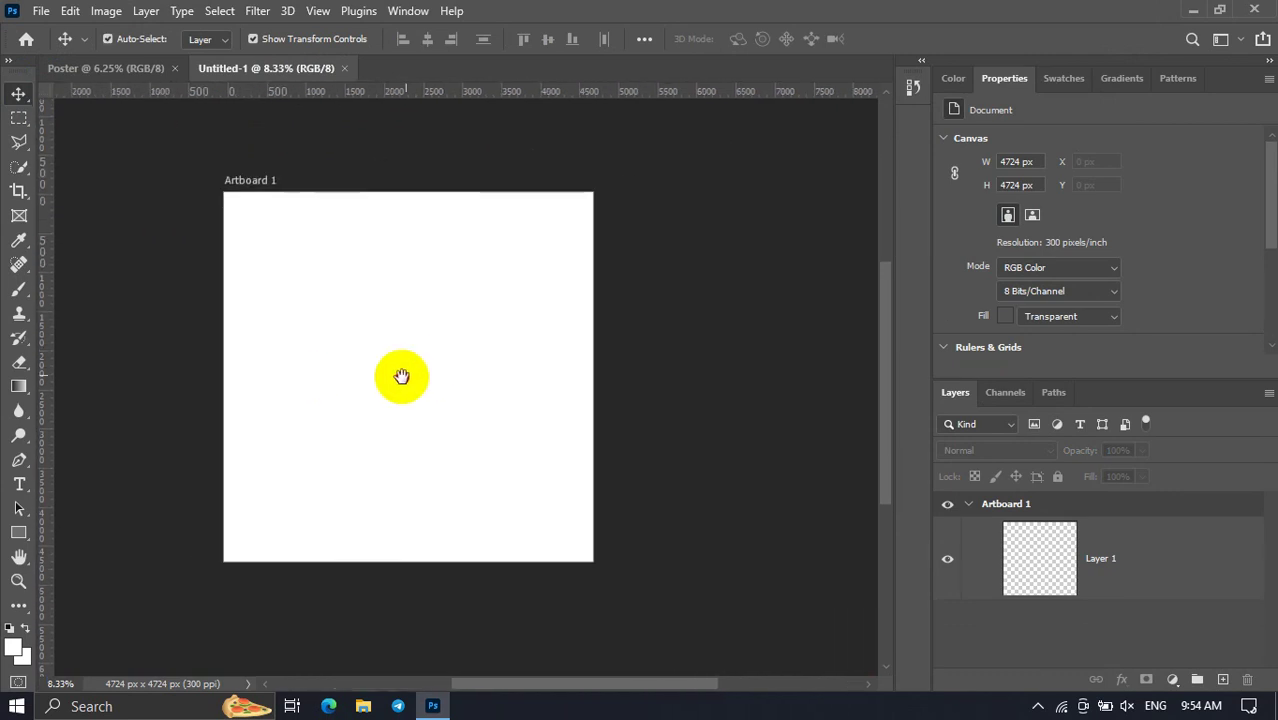
{"action": "scroll", "coordinate": [402, 374], "scroll_direction": "left", "scroll_amount": 2}
{"action": "scroll", "coordinate": [365, 305], "scroll_direction": "left", "scroll_amount": 1}
{"action": "scroll", "coordinate": [506, 283], "scroll_direction": "up", "scroll_amount": 1, "text": "alt"}
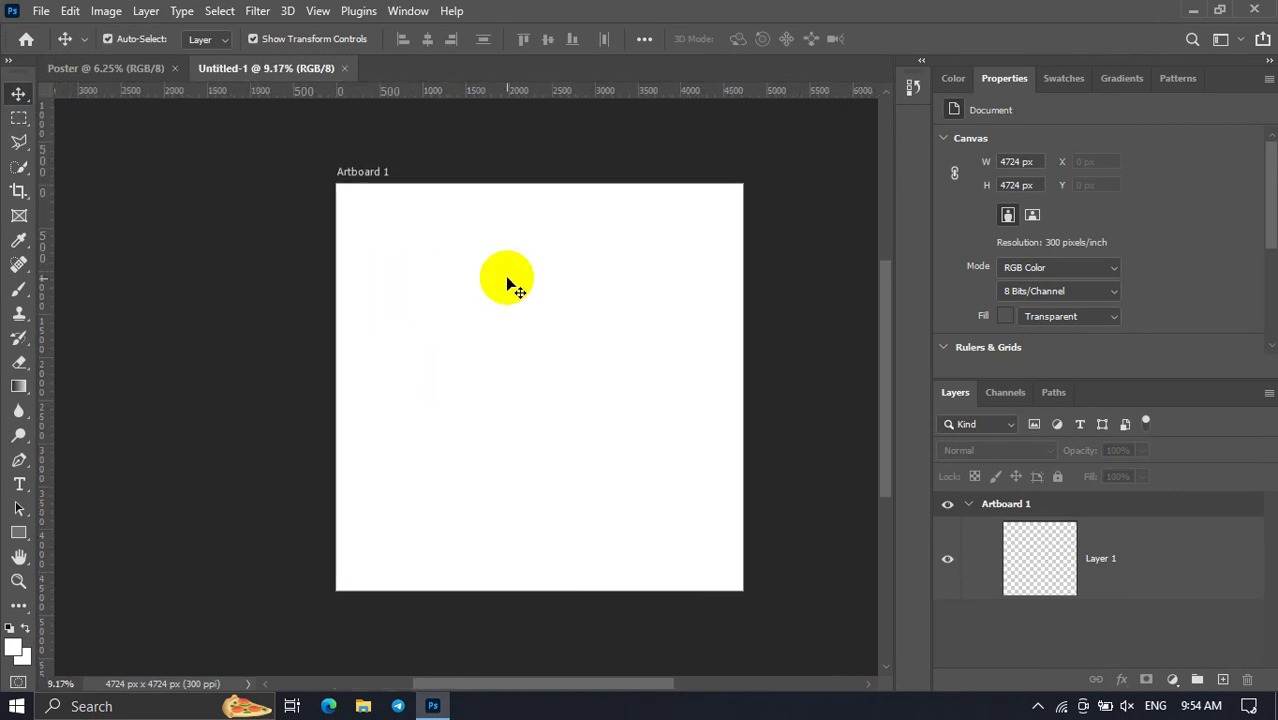
{"action": "left_click", "coordinate": [378, 172]}
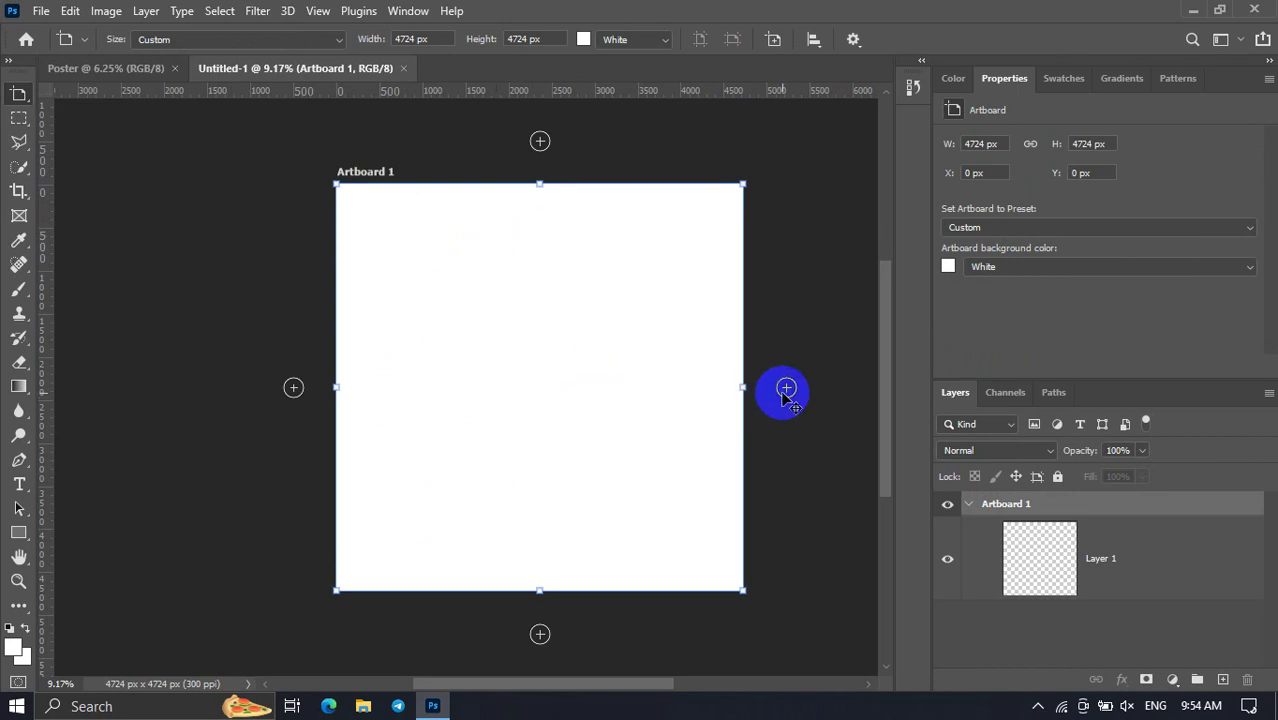
Add Artboards 2, 3 and 4 to the right, above and left, forming a 2 × 2 grid.
{"action": "left_click", "coordinate": [786, 389]}
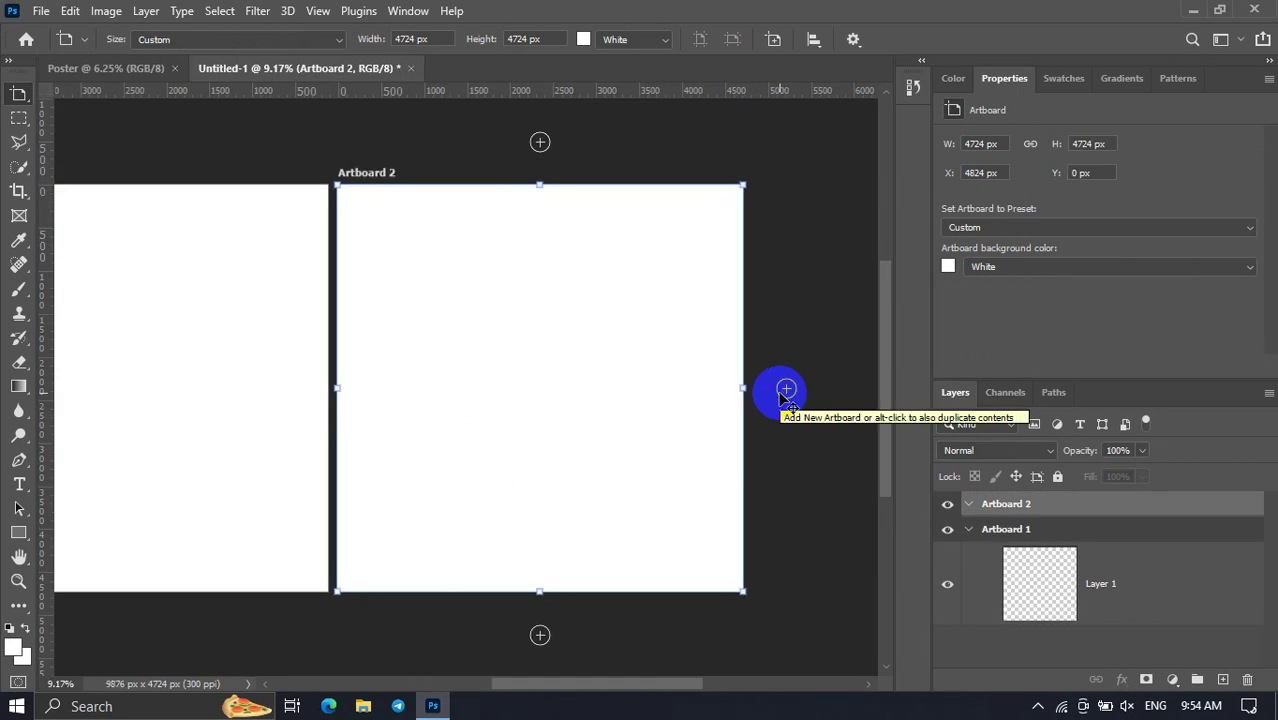
{"action": "scroll", "coordinate": [786, 390], "scroll_direction": "down", "scroll_amount": 1}
{"action": "scroll", "coordinate": [786, 385], "scroll_direction": "down", "scroll_amount": 1}
{"action": "scroll", "coordinate": [786, 381], "scroll_direction": "down", "scroll_amount": 1}
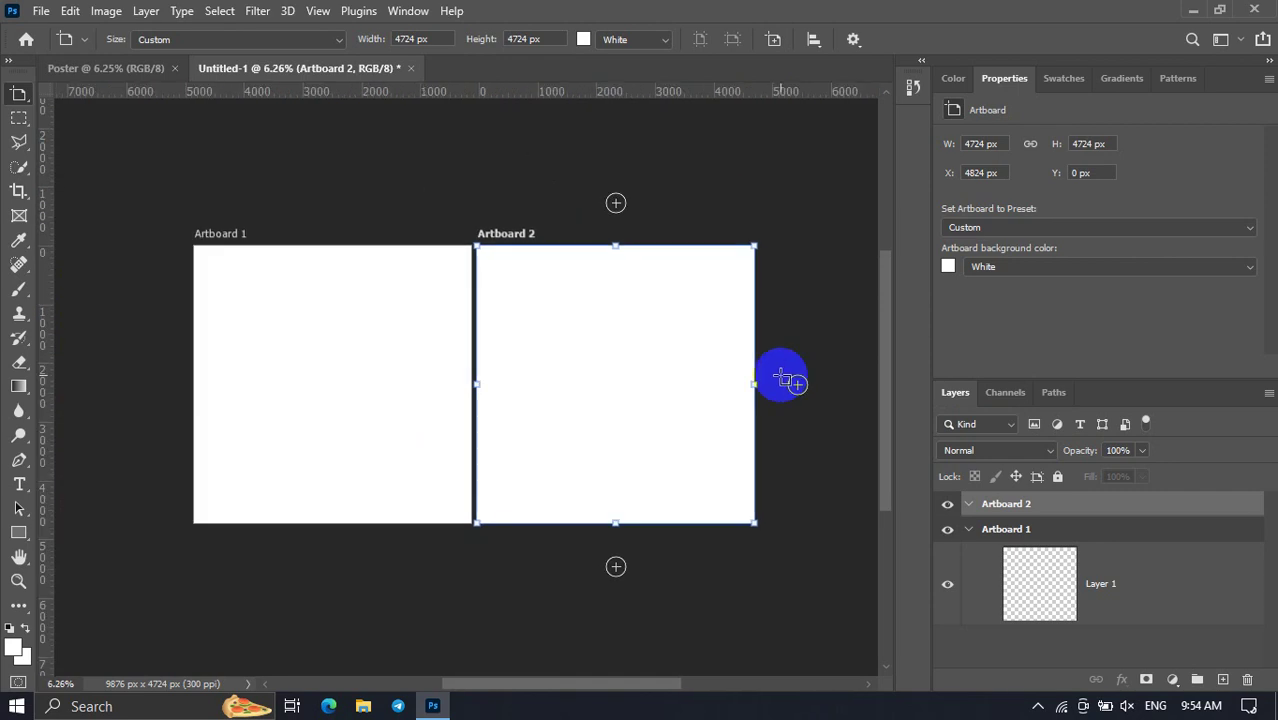
{"action": "left_click", "coordinate": [616, 203]}
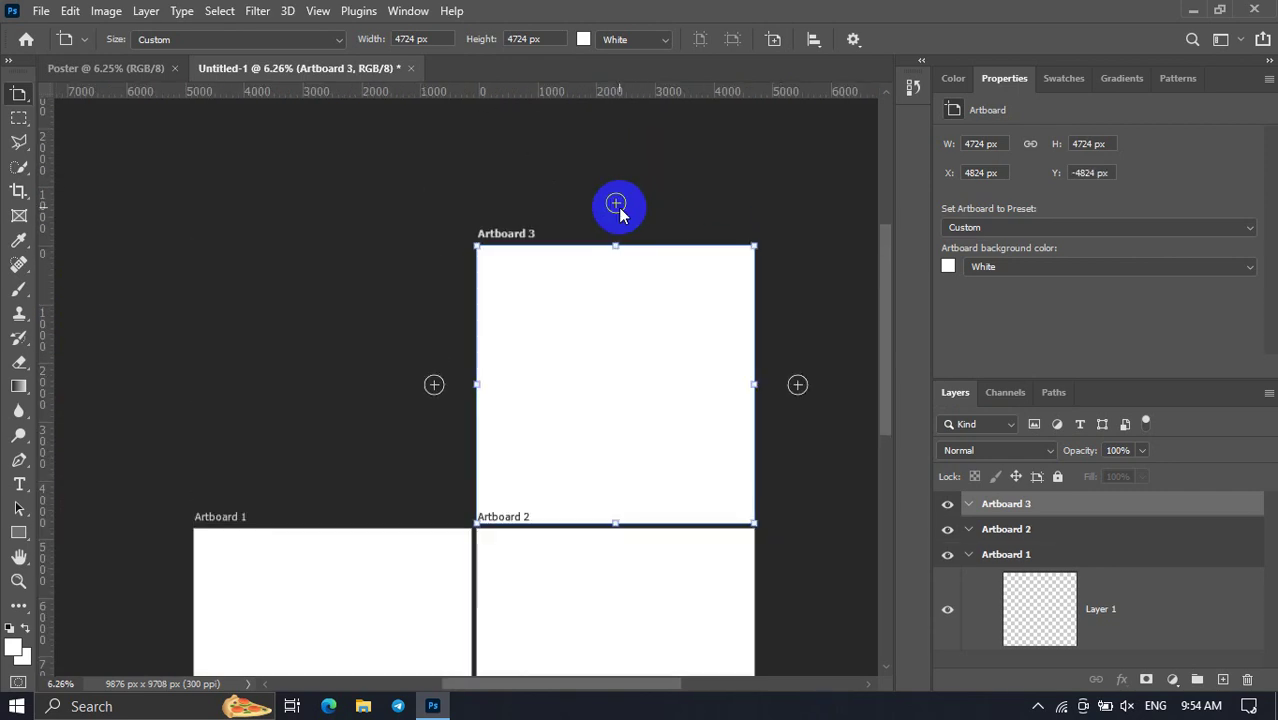
{"action": "left_click", "coordinate": [433, 384]}
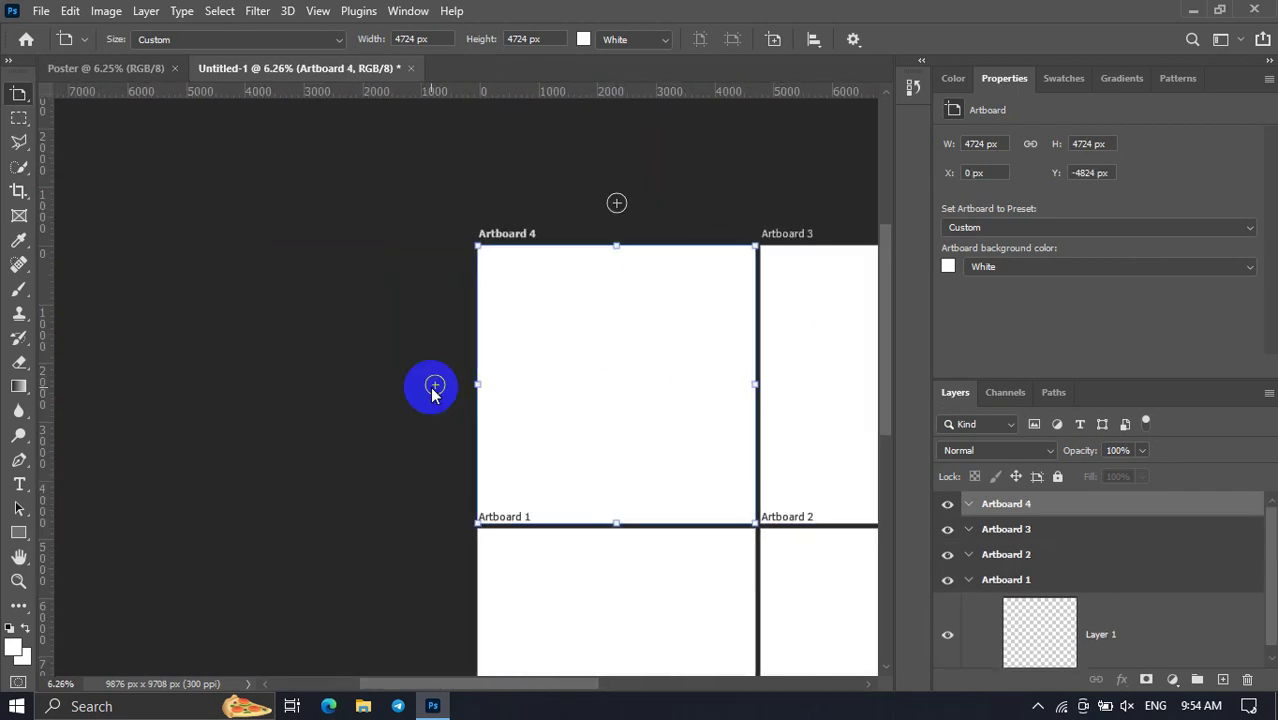
{"action": "scroll", "coordinate": [433, 390], "scroll_direction": "down", "scroll_amount": 2}
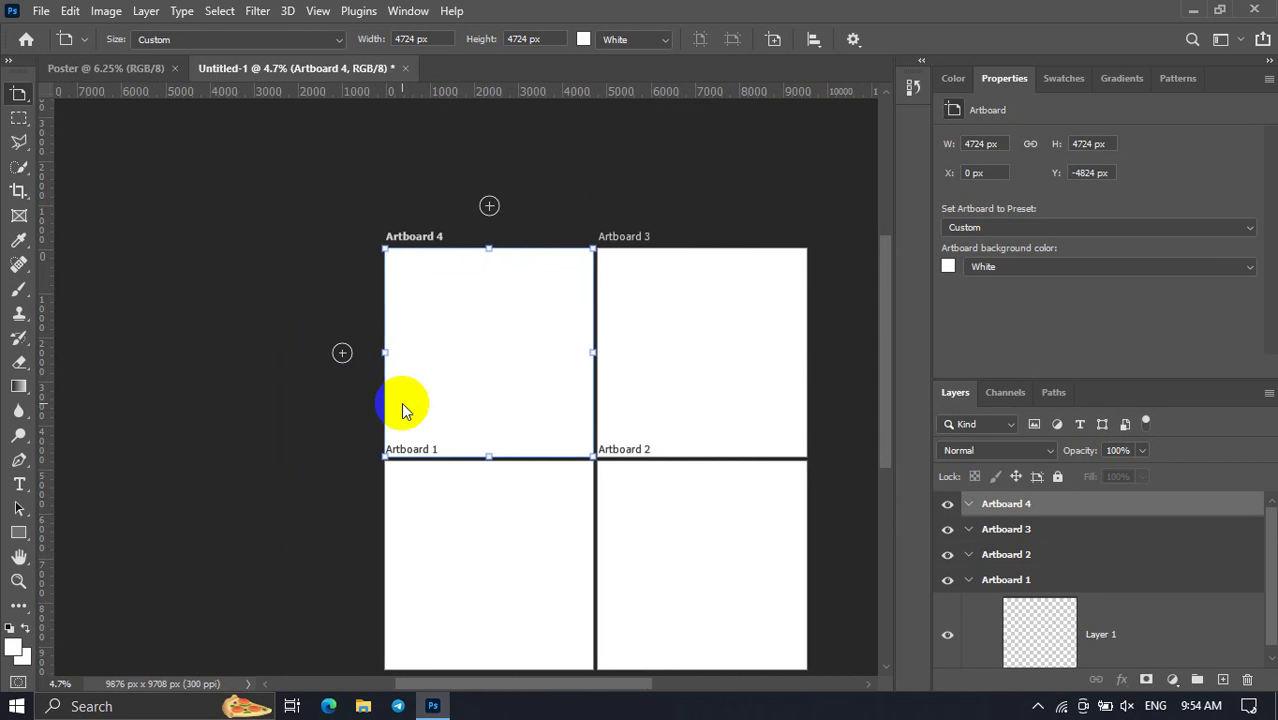
{"action": "scroll", "coordinate": [405, 410], "scroll_direction": "down", "scroll_amount": 1}
{"action": "scroll", "coordinate": [434, 417], "scroll_direction": "up", "scroll_amount": 1}
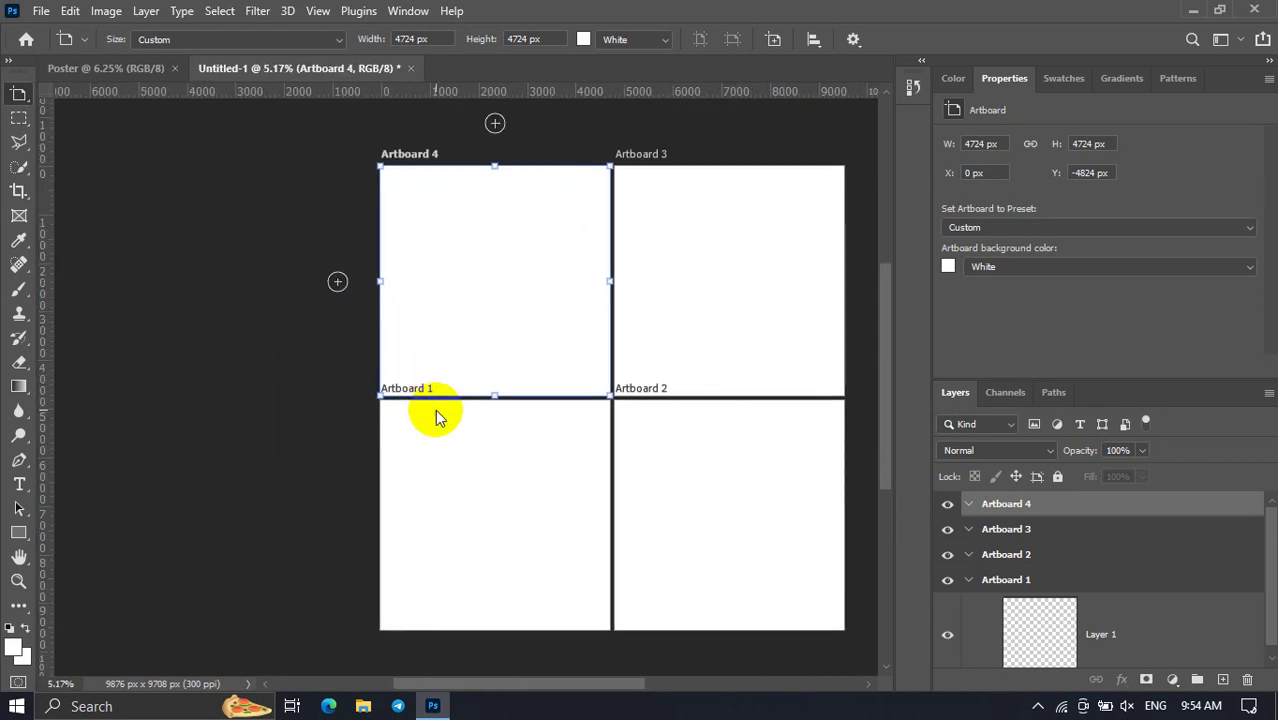
Select Artboard 1 and start renaming its layer in the Layers panel.
{"action": "left_click", "coordinate": [521, 457]}
{"action": "key", "text": "v"}
{"action": "left_click", "coordinate": [257, 322]}
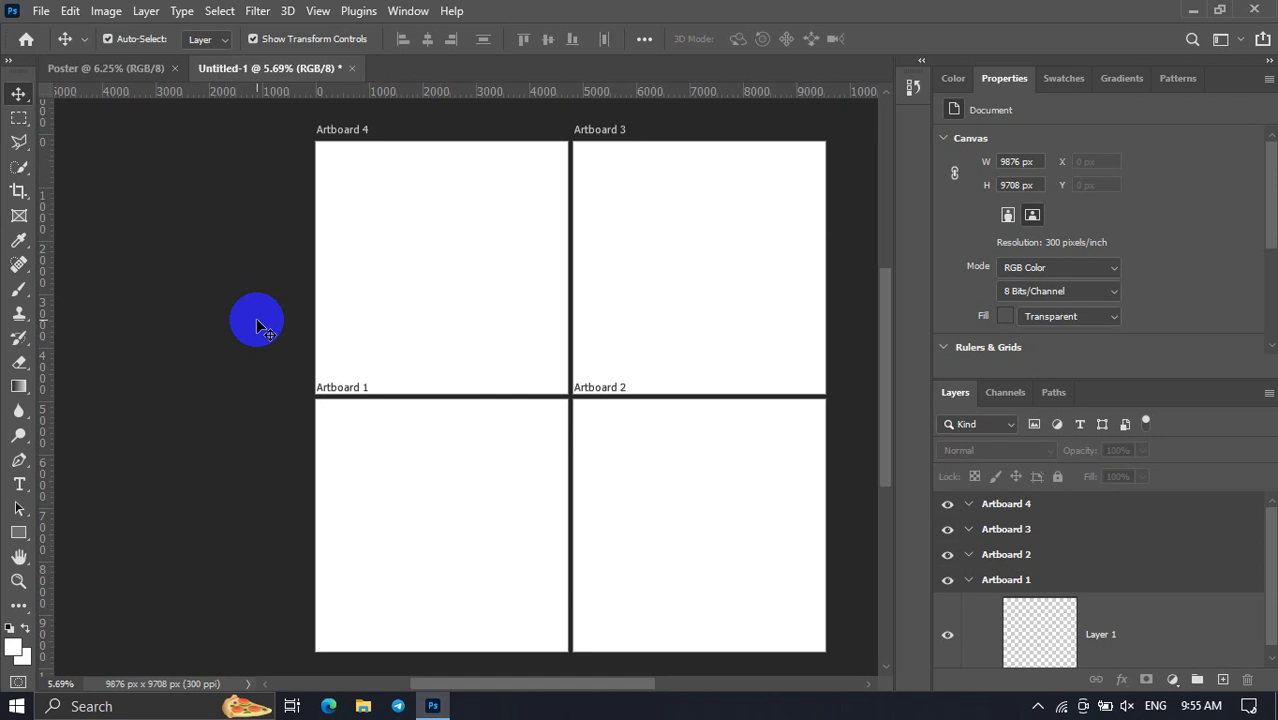
{"action": "left_click", "coordinate": [358, 388]}
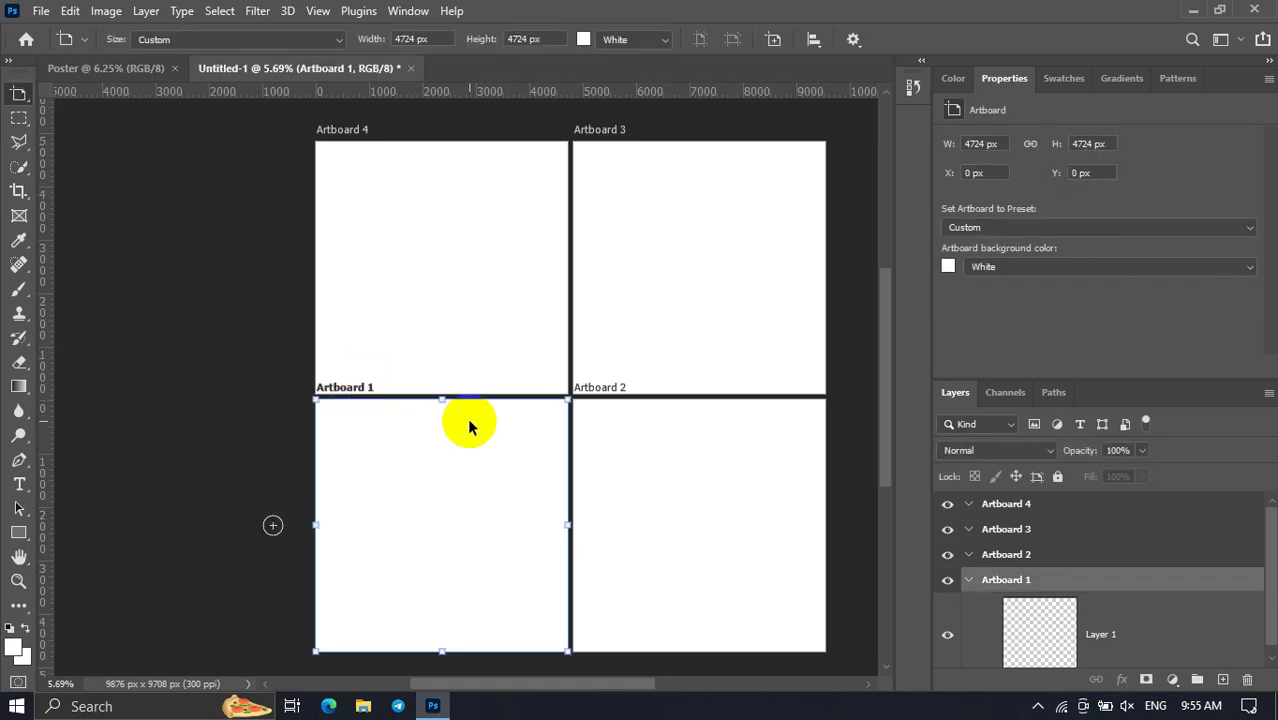
{"action": "right_click", "coordinate": [1030, 584]}
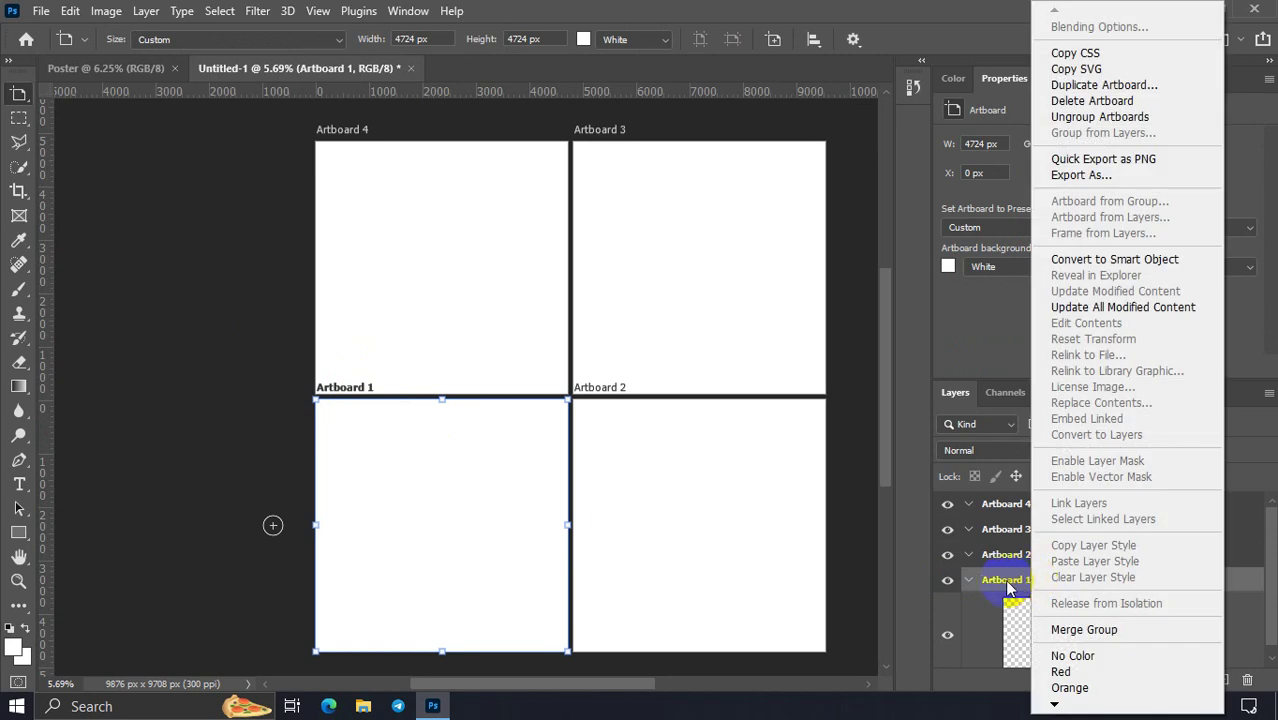
{"action": "double_click", "coordinate": [1025, 582]}
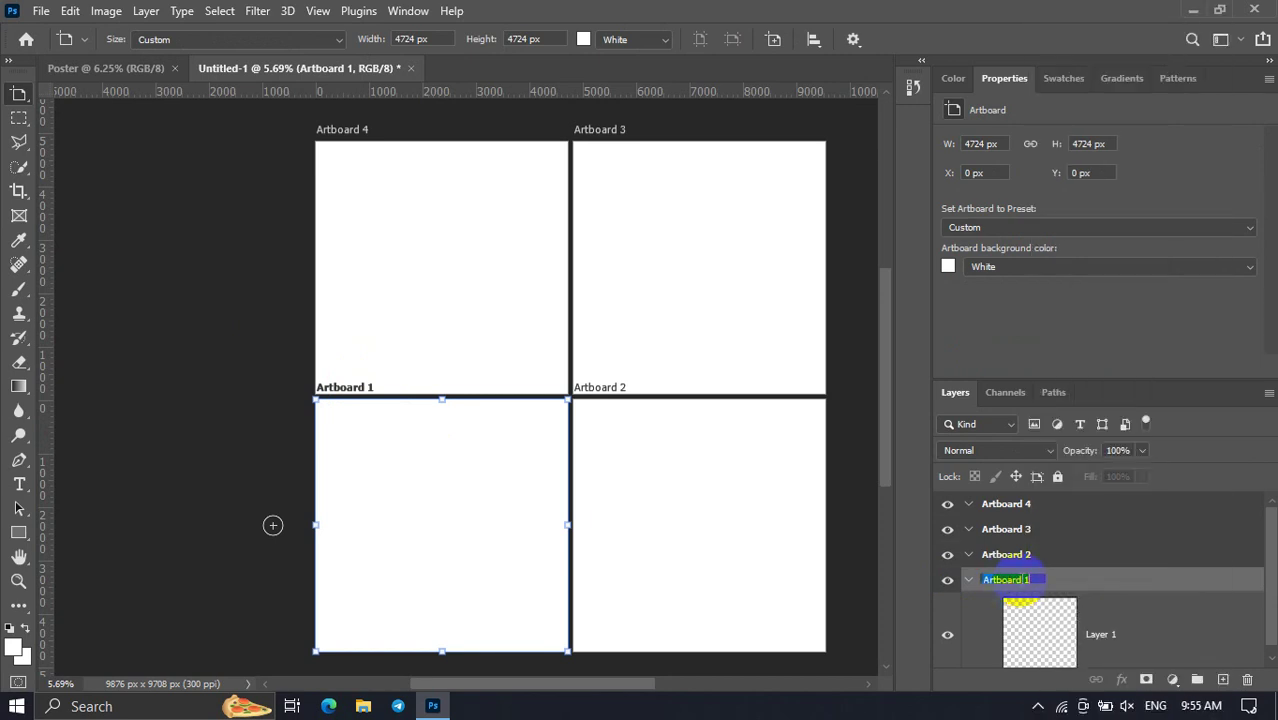
Rename Artboard 1 to a1.
{"action": "type", "text": "a1"}
{"action": "key", "text": "Return"}
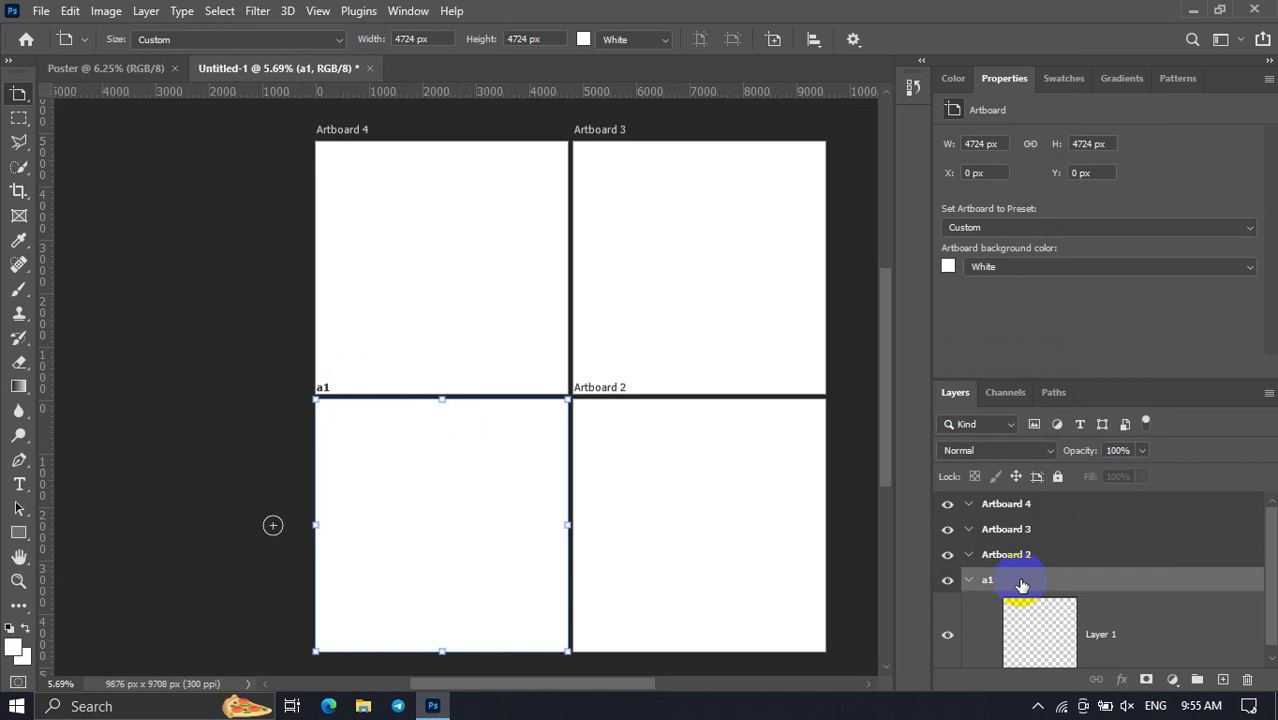
{"action": "scroll", "coordinate": [1073, 533], "scroll_direction": "down", "scroll_amount": 1}
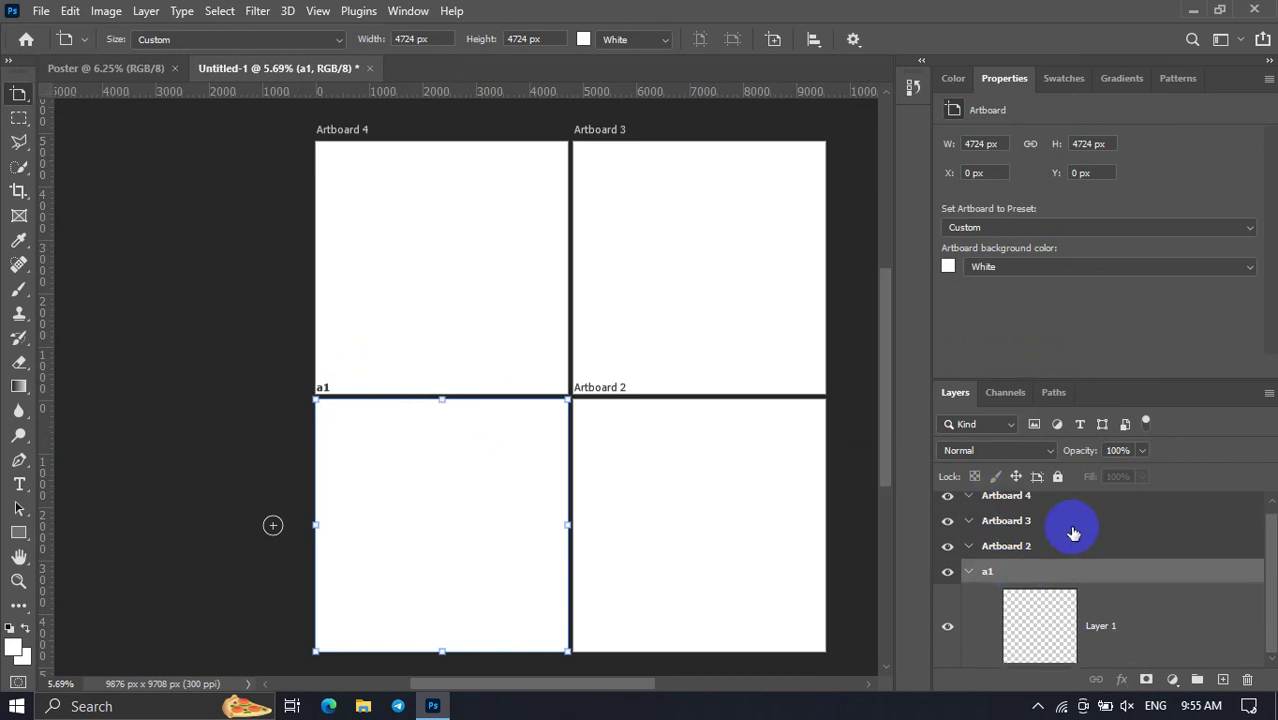
{"action": "key", "text": "v"}
{"action": "mouse_move", "coordinate": [855, 378]}
{"action": "left_mouse_down"}
{"action": "mouse_move", "coordinate": [625, 405]}
{"action": "mouse_move", "coordinate": [855, 385]}
{"action": "left_mouse_up"}
{"action": "key", "text": "shift+v"}
Rename Artboard 2 to a2.
{"action": "left_click", "coordinate": [602, 389]}
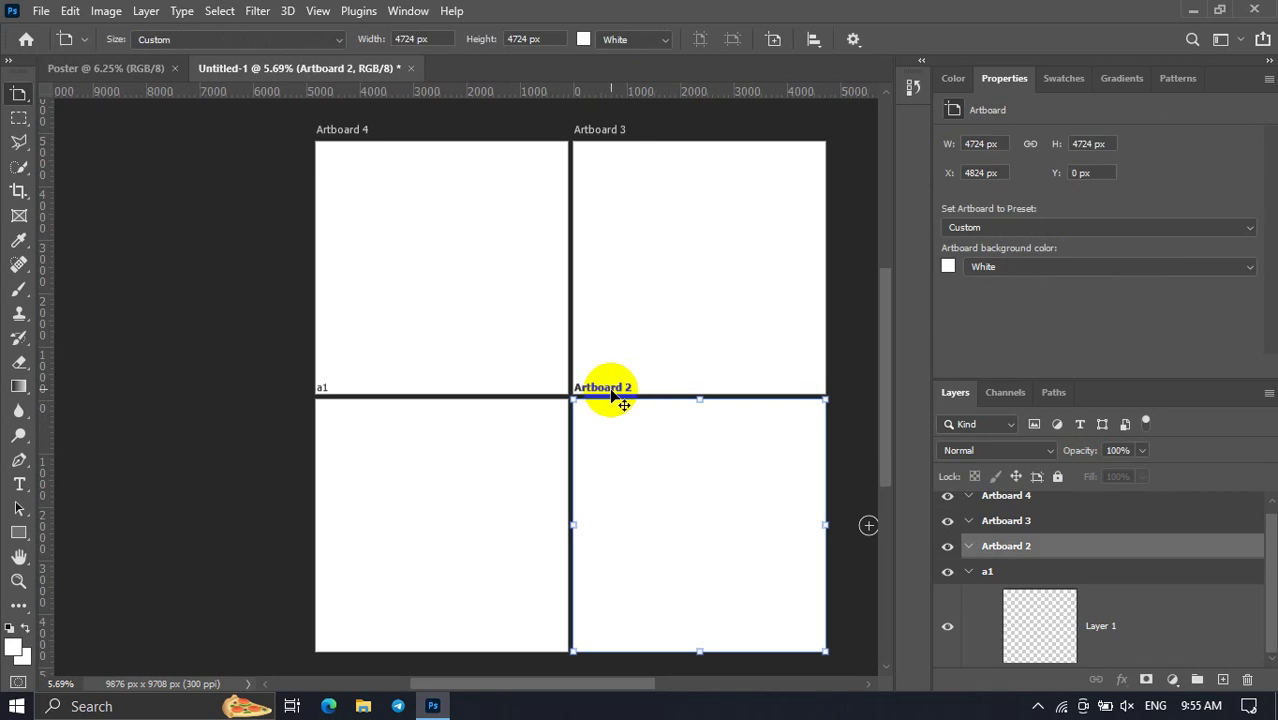
{"action": "right_click", "coordinate": [1036, 560]}
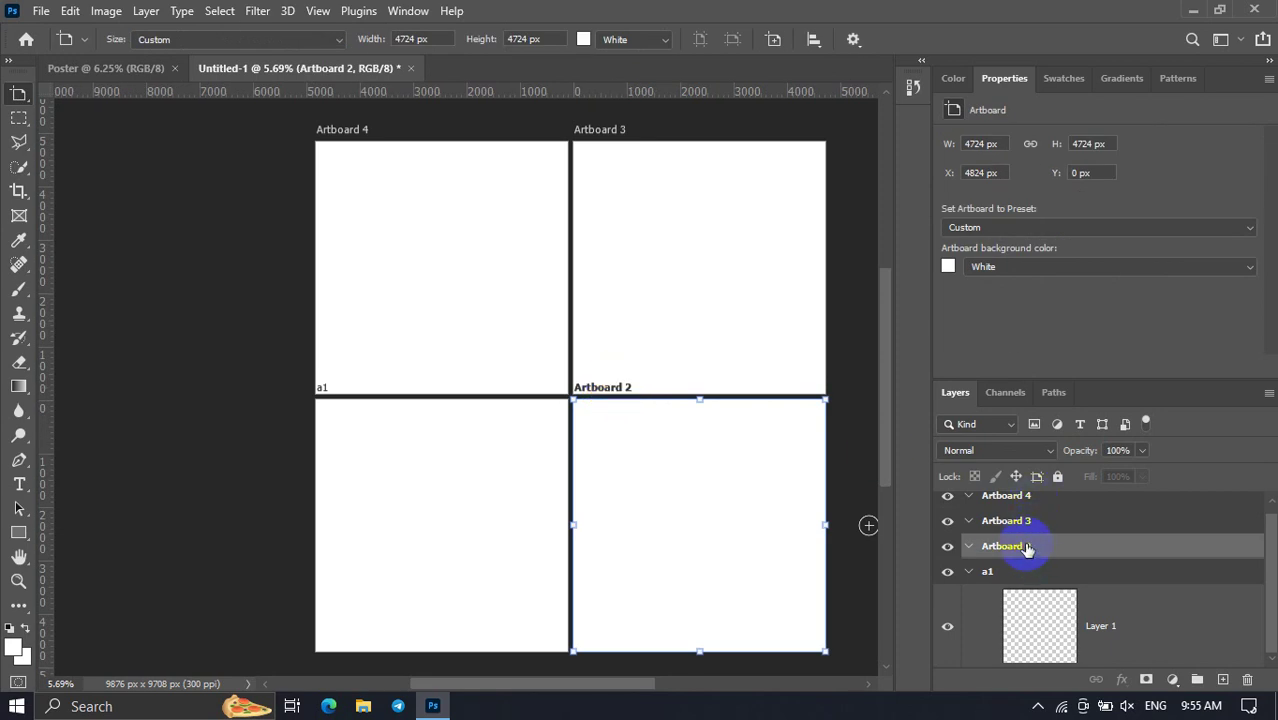
{"action": "double_click", "coordinate": [1028, 547]}
{"action": "type", "text": "a"}
{"action": "type", "text": "2"}
{"action": "key", "text": "ctrl+a"}
{"action": "key", "text": "BackSpace"}
{"action": "type", "text": "a2"}
{"action": "key", "text": "Return"}
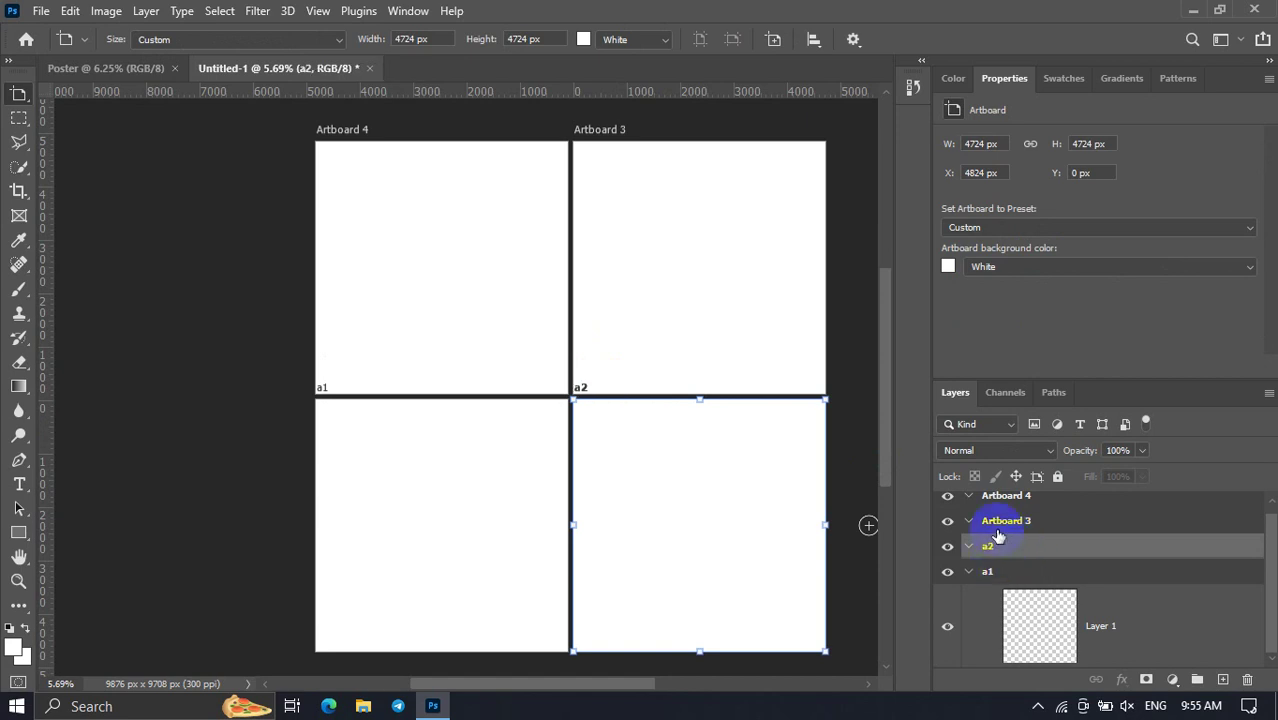
Rename Artboards 3 and 4 to a3 and a4.
{"action": "double_click", "coordinate": [1012, 518]}
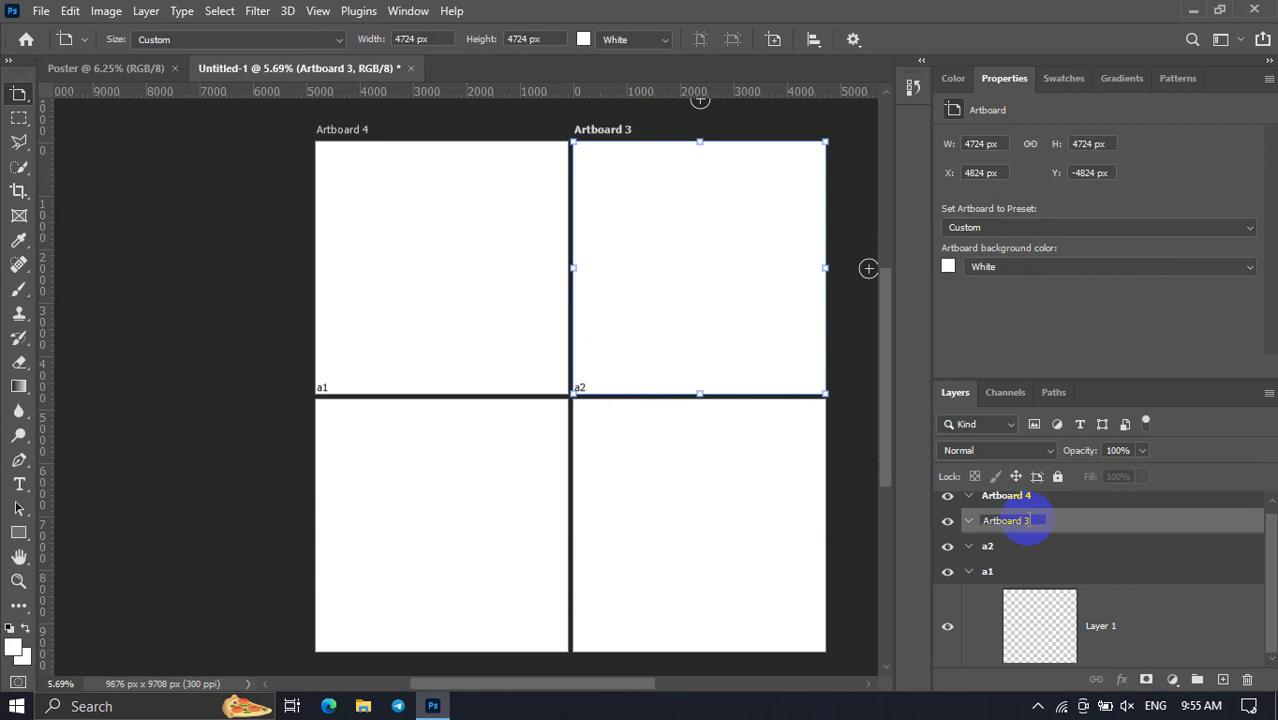
{"action": "type", "text": "a3"}
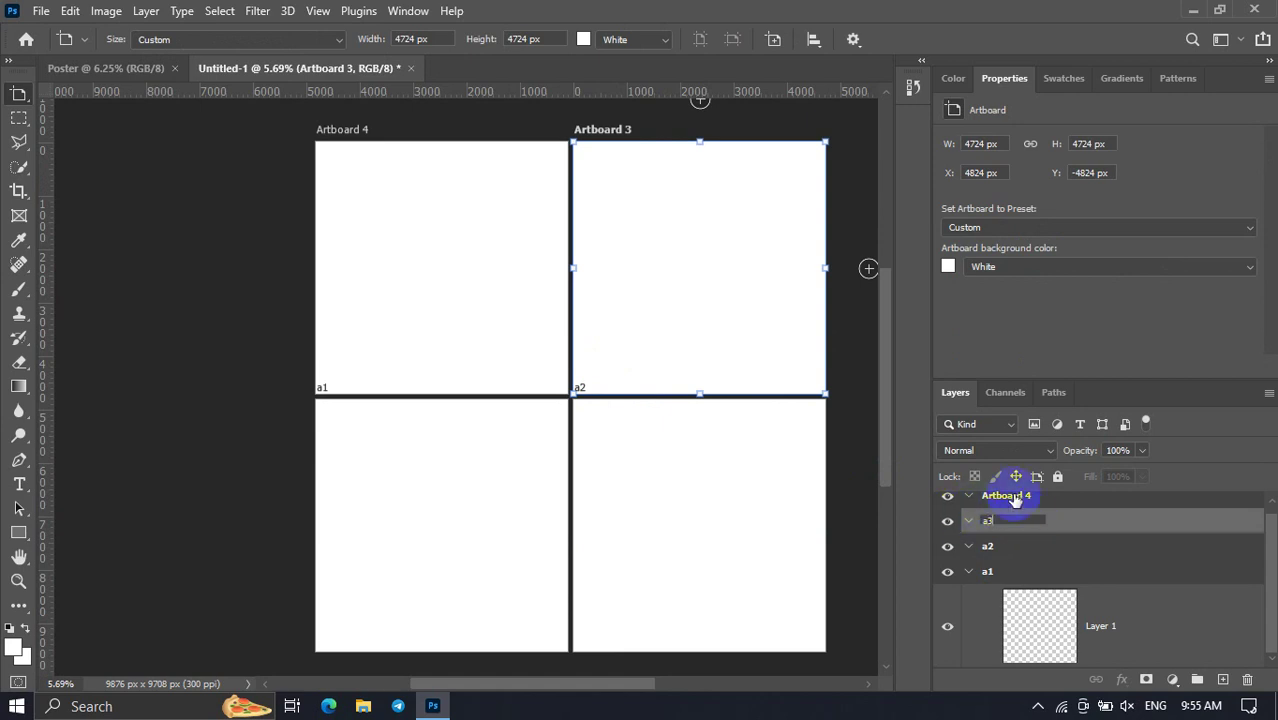
{"action": "left_click", "coordinate": [1091, 505]}
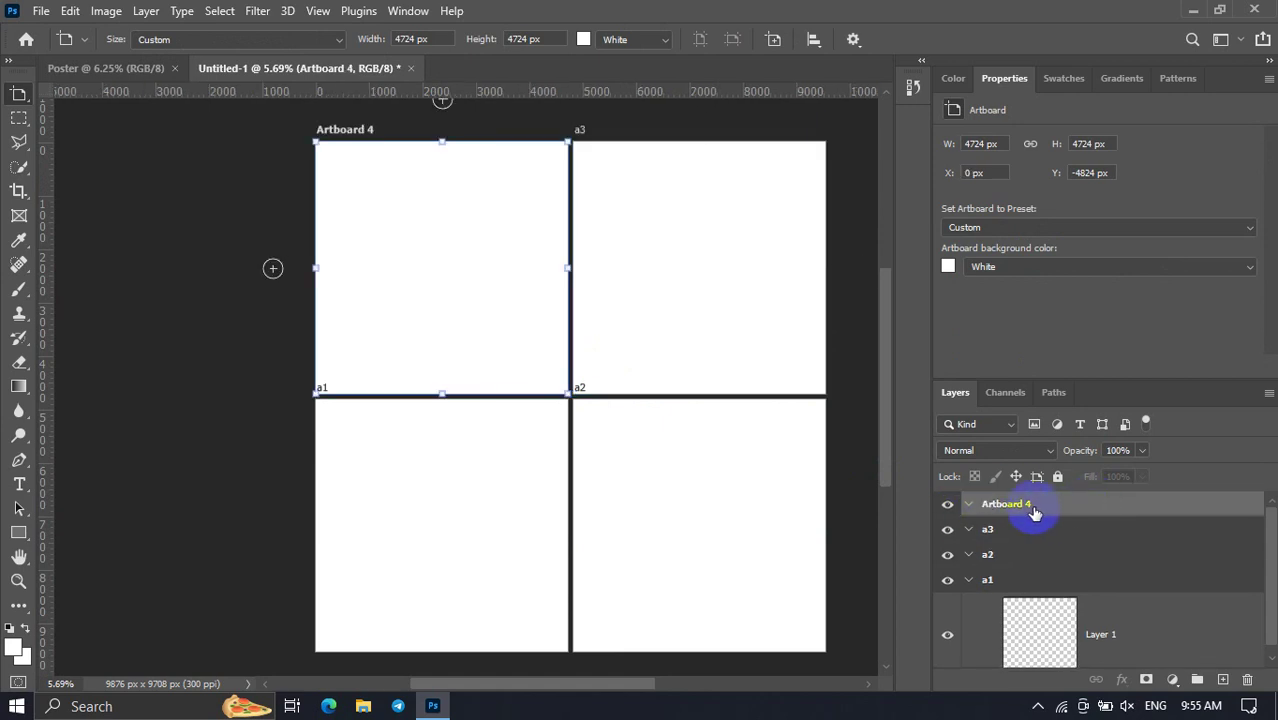
{"action": "double_click", "coordinate": [1033, 510]}
{"action": "type", "text": "a"}
{"action": "type", "text": "4"}
{"action": "key", "text": "Return"}
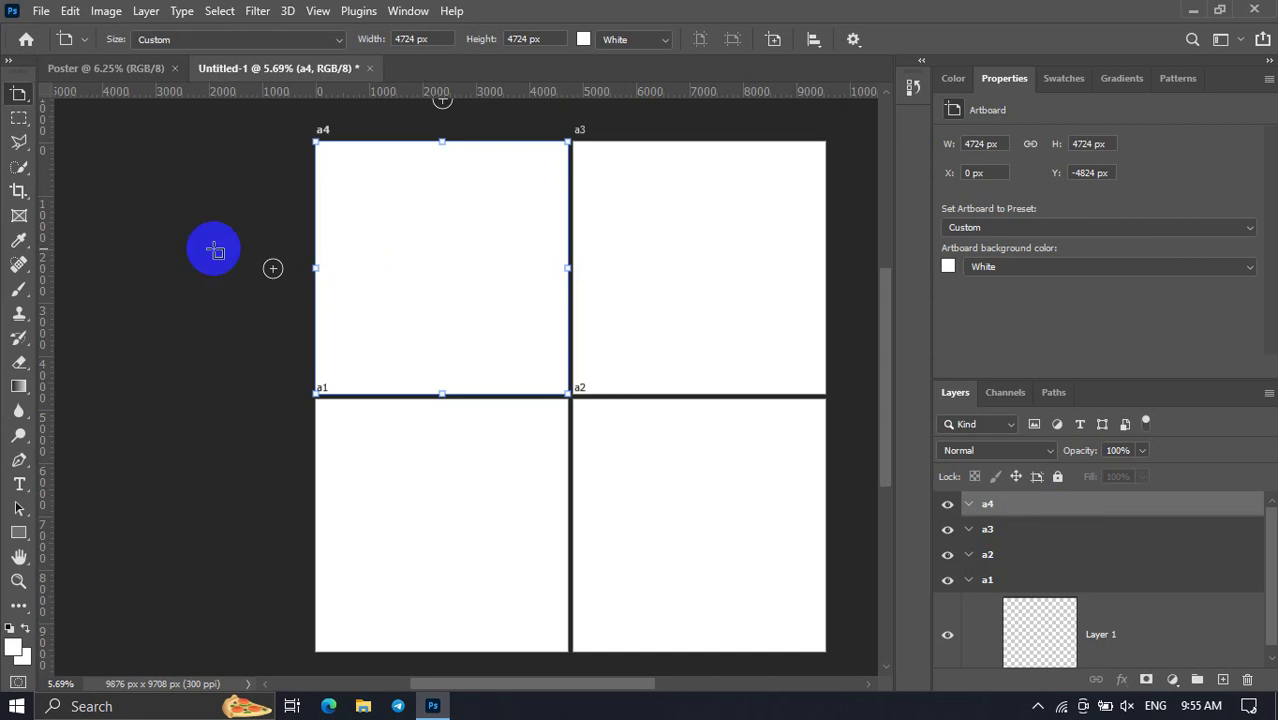
{"action": "left_click", "coordinate": [118, 146]}
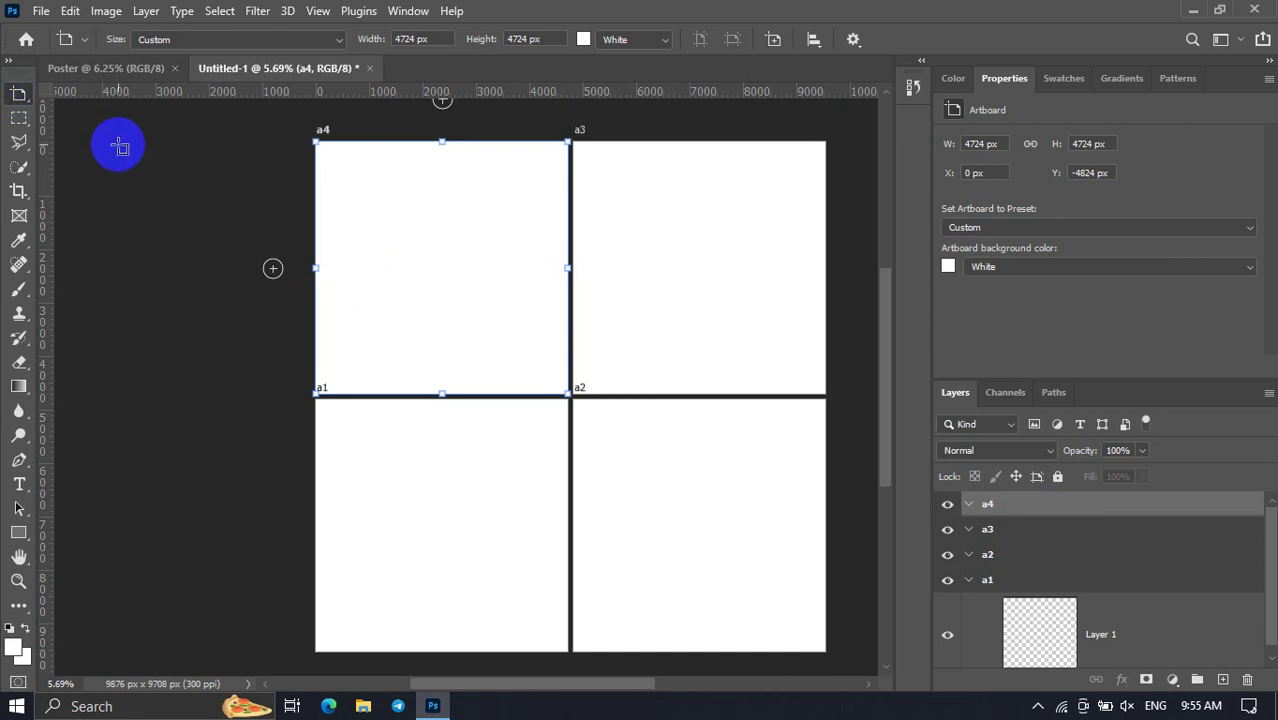
{"action": "key", "text": "v"}
{"action": "left_click_drag", "start_coordinate": [114, 143], "coordinate": [374, 296]}
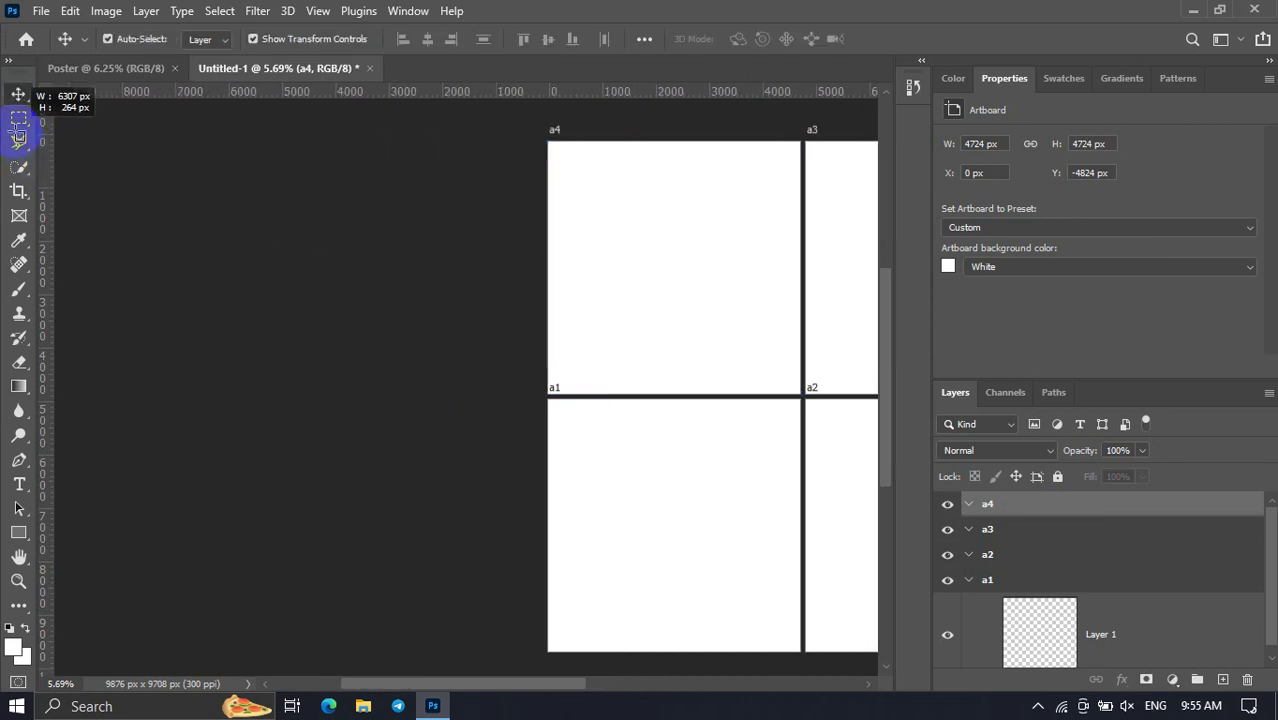
{"action": "left_click", "coordinate": [374, 296]}
{"action": "scroll", "coordinate": [398, 325], "scroll_direction": "right", "scroll_amount": 5}
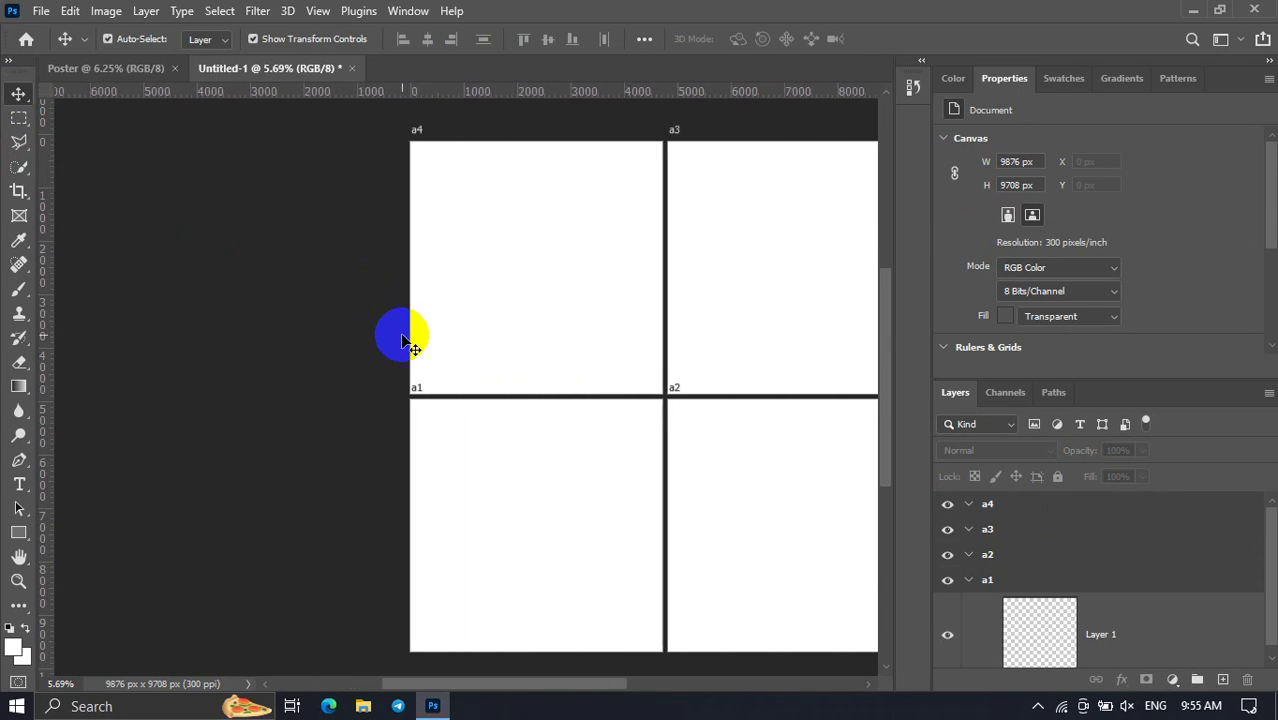
{"action": "scroll", "coordinate": [300, 338], "scroll_direction": "right", "scroll_amount": 4}
{"action": "scroll", "coordinate": [294, 337], "scroll_direction": "right", "scroll_amount": 1}
{"action": "scroll", "coordinate": [294, 337], "scroll_direction": "right", "scroll_amount": 1}
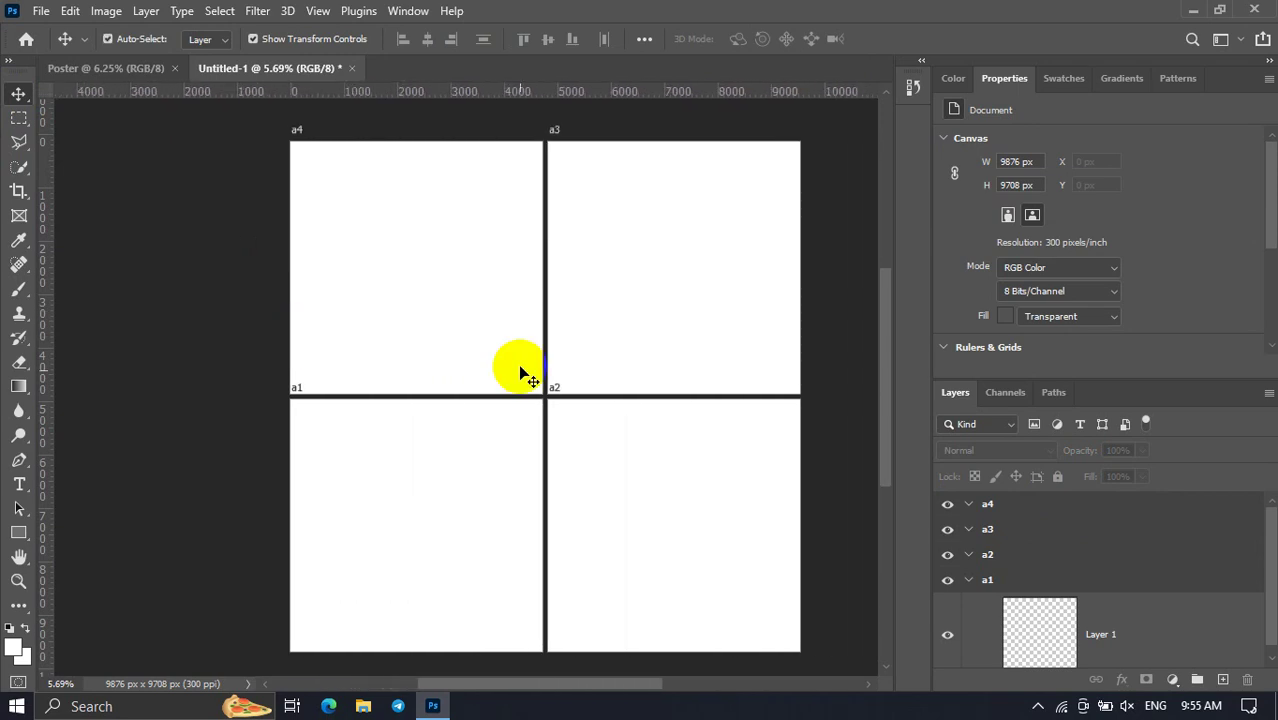
{"action": "left_click", "coordinate": [652, 470]}
{"action": "left_click", "coordinate": [365, 428]}
{"action": "left_click", "coordinate": [385, 325]}
{"action": "left_click", "coordinate": [565, 306]}
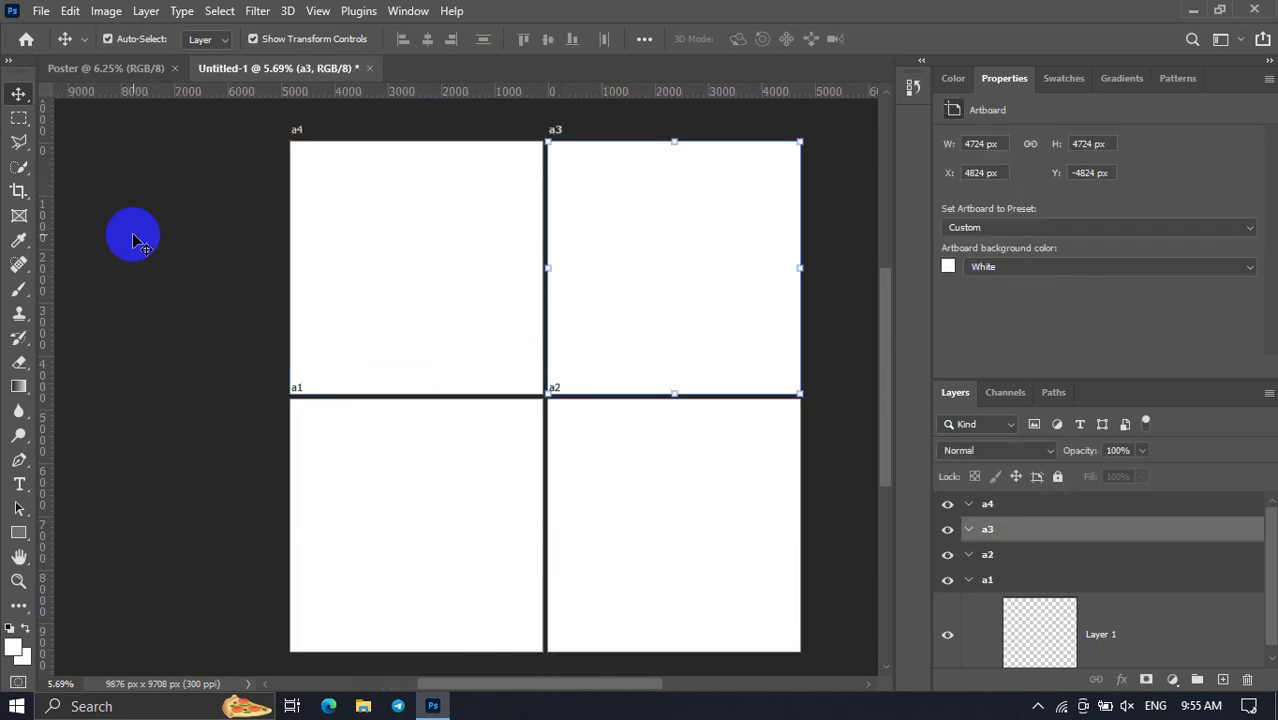
{"action": "left_click", "coordinate": [138, 243]}
{"action": "scroll", "coordinate": [134, 236], "scroll_direction": "right", "scroll_amount": 2}
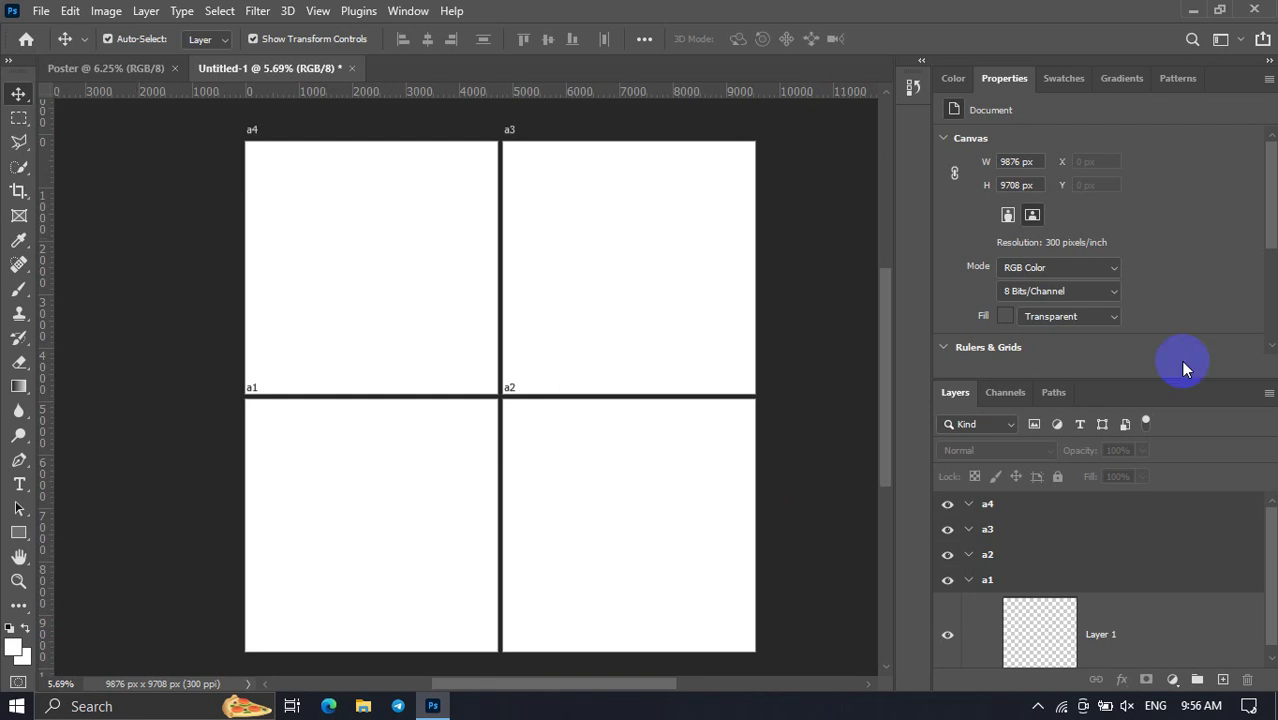
{"action": "scroll", "coordinate": [1212, 266], "scroll_direction": "down", "scroll_amount": 2}
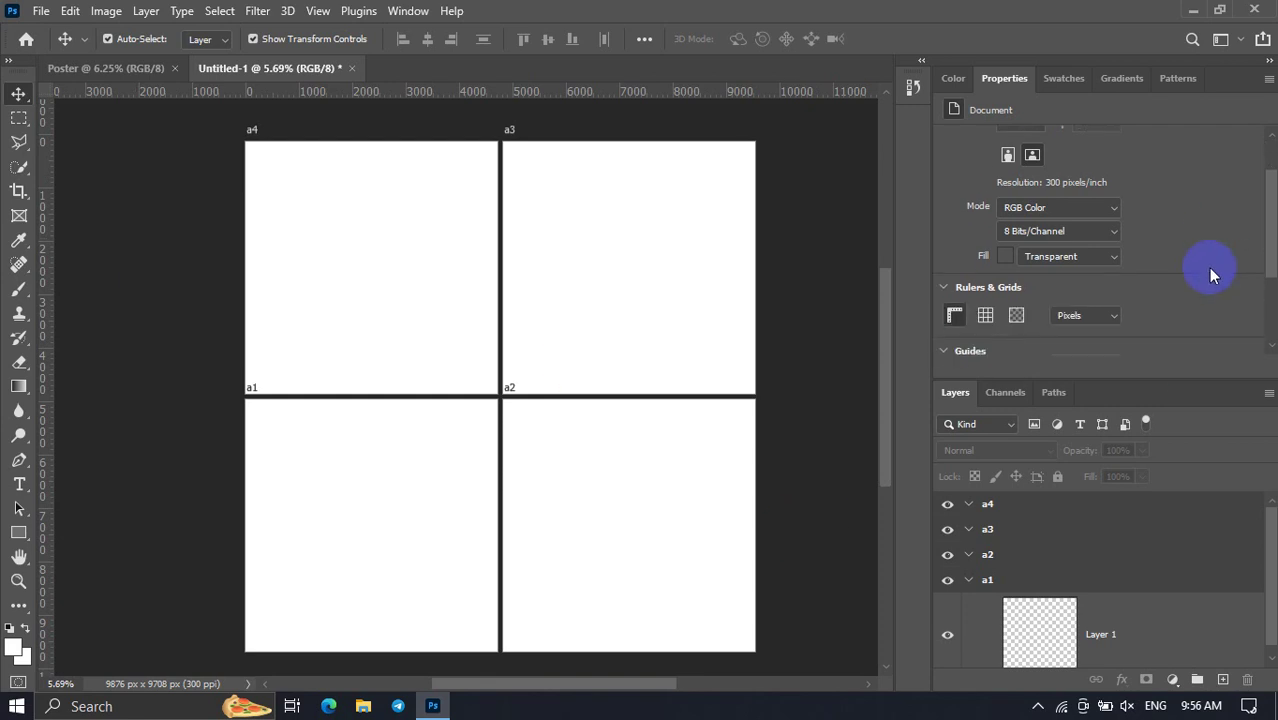
{"action": "left_click", "coordinate": [984, 316]}
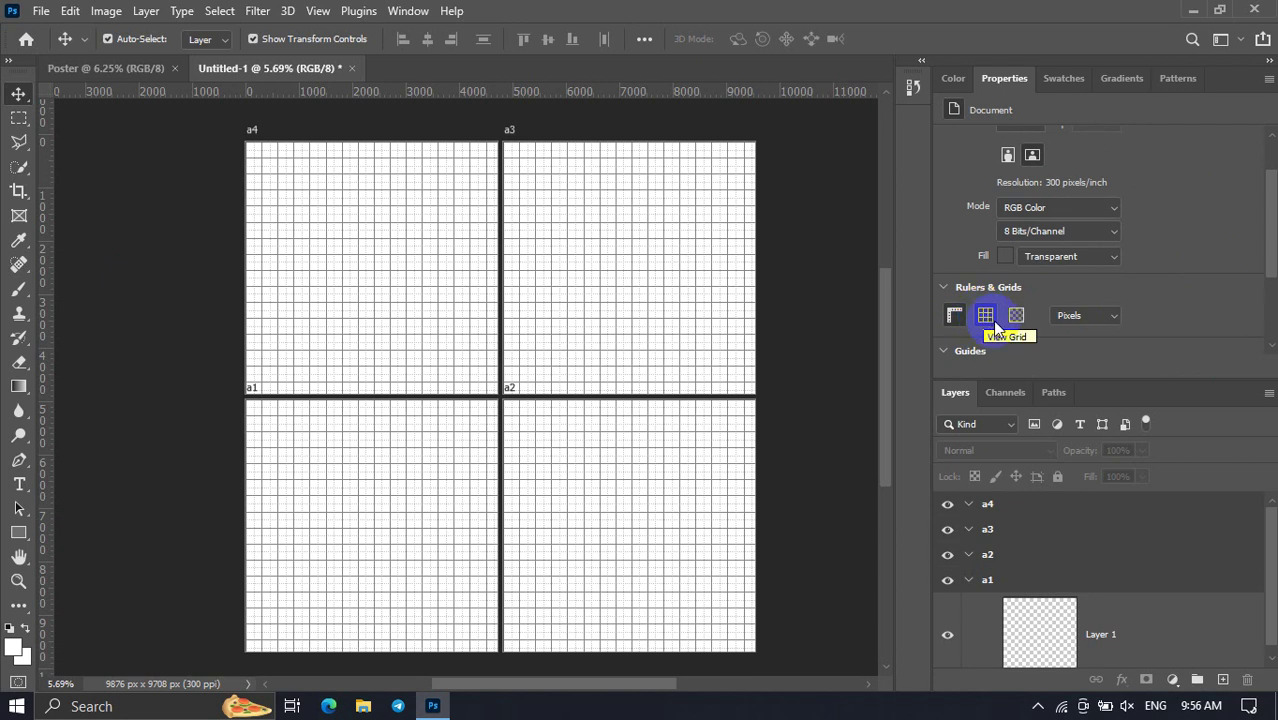
{"action": "left_click", "coordinate": [996, 318]}
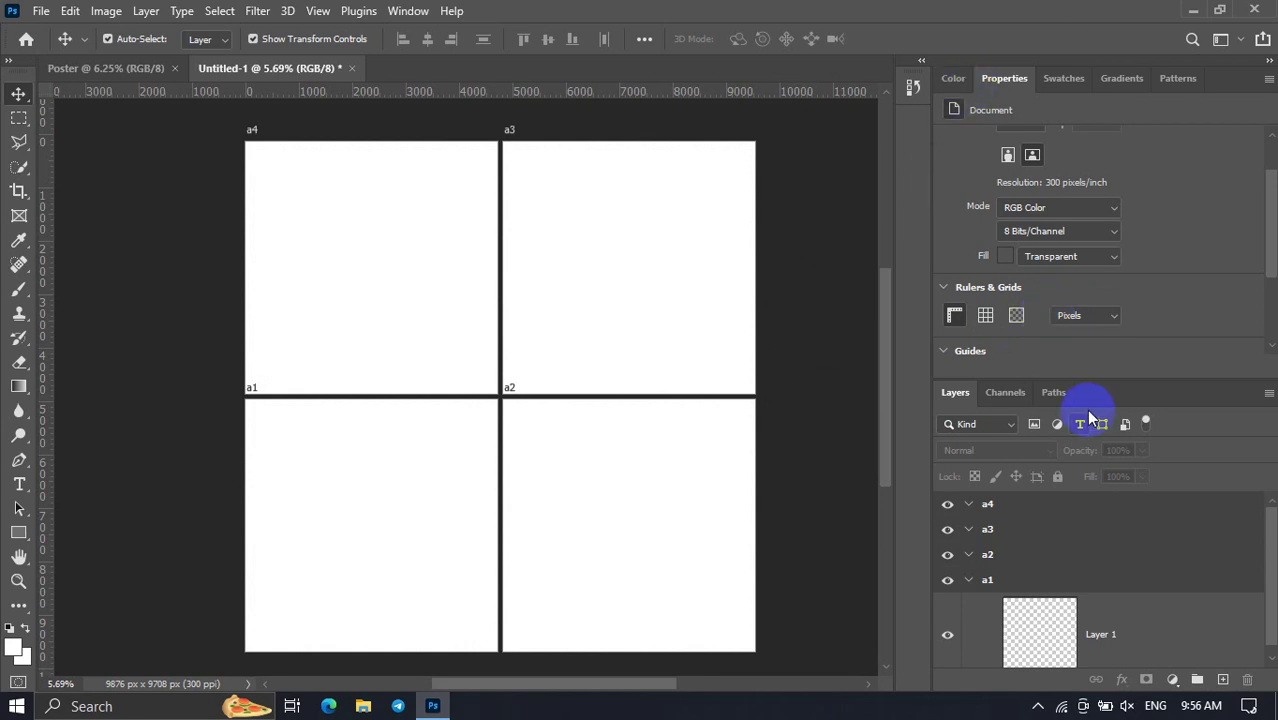
{"action": "left_click", "coordinate": [980, 316]}
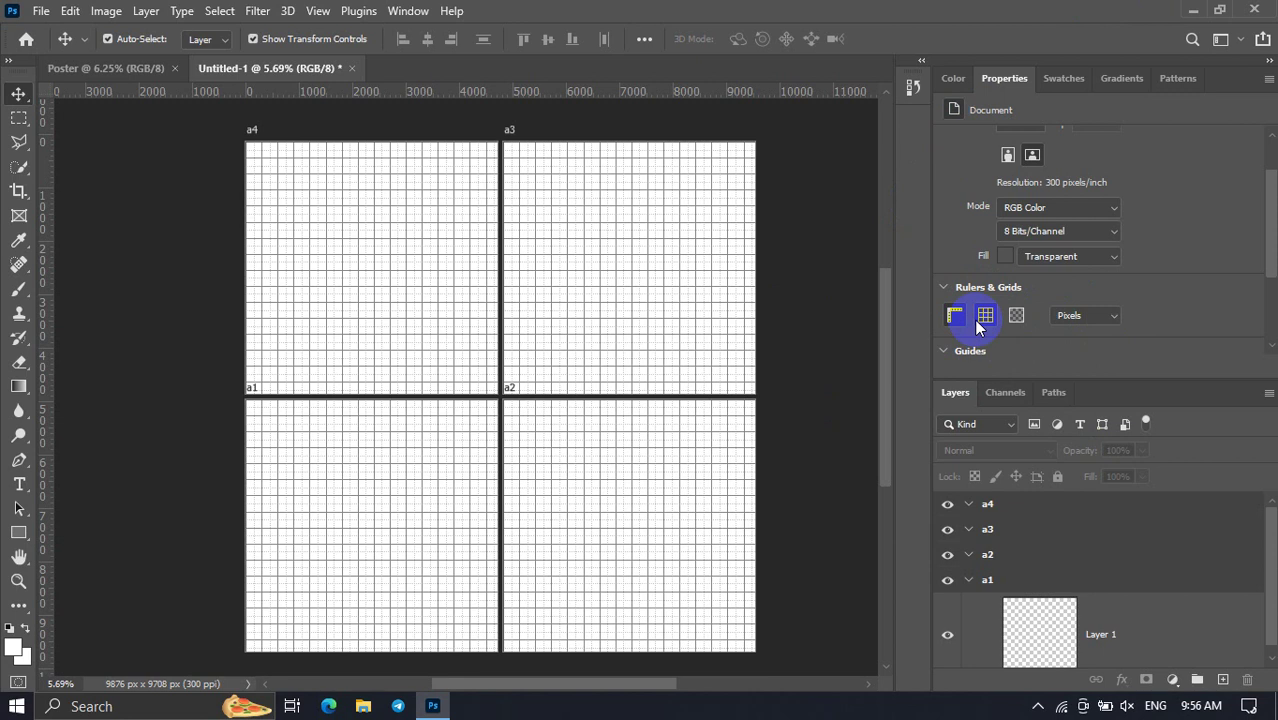
{"action": "left_click", "coordinate": [981, 318]}
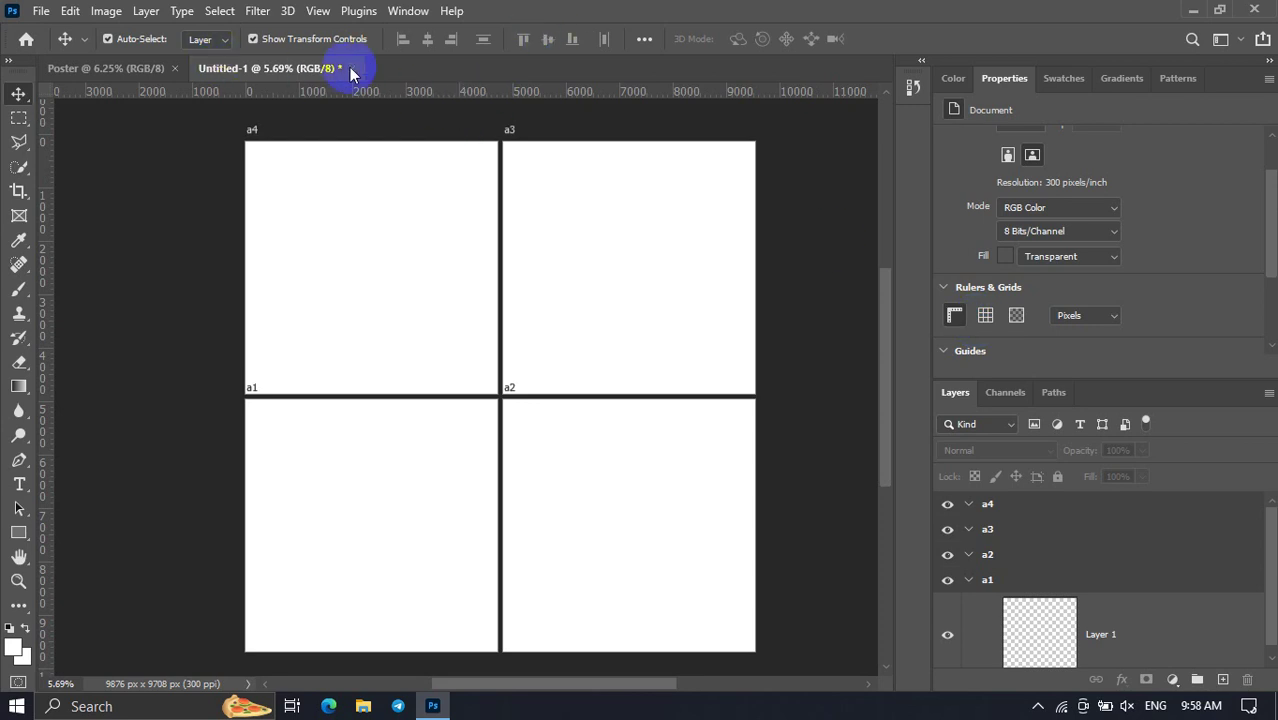
Create Untitled-2, 400 × 400 mm at 300 ppi, with Artboards turned on.
{"action": "right_click", "coordinate": [389, 69]}
{"action": "left_click", "coordinate": [418, 165]}
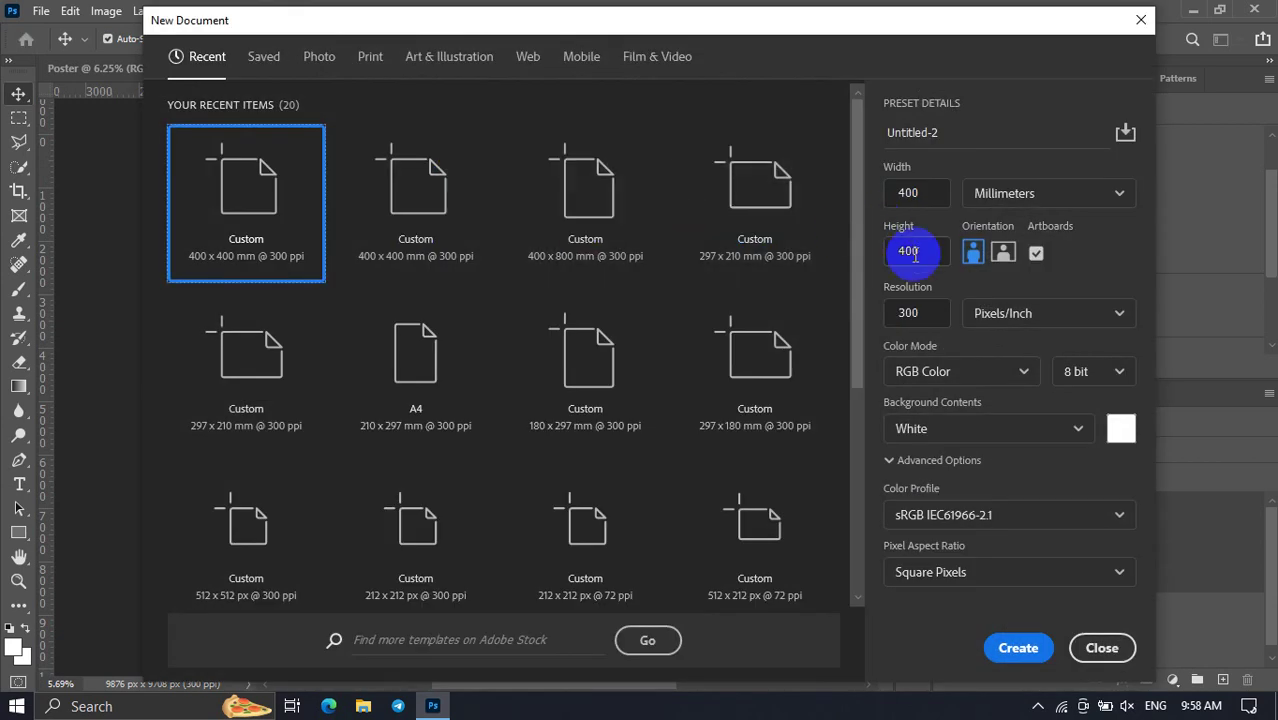
{"action": "left_click", "coordinate": [1038, 256]}
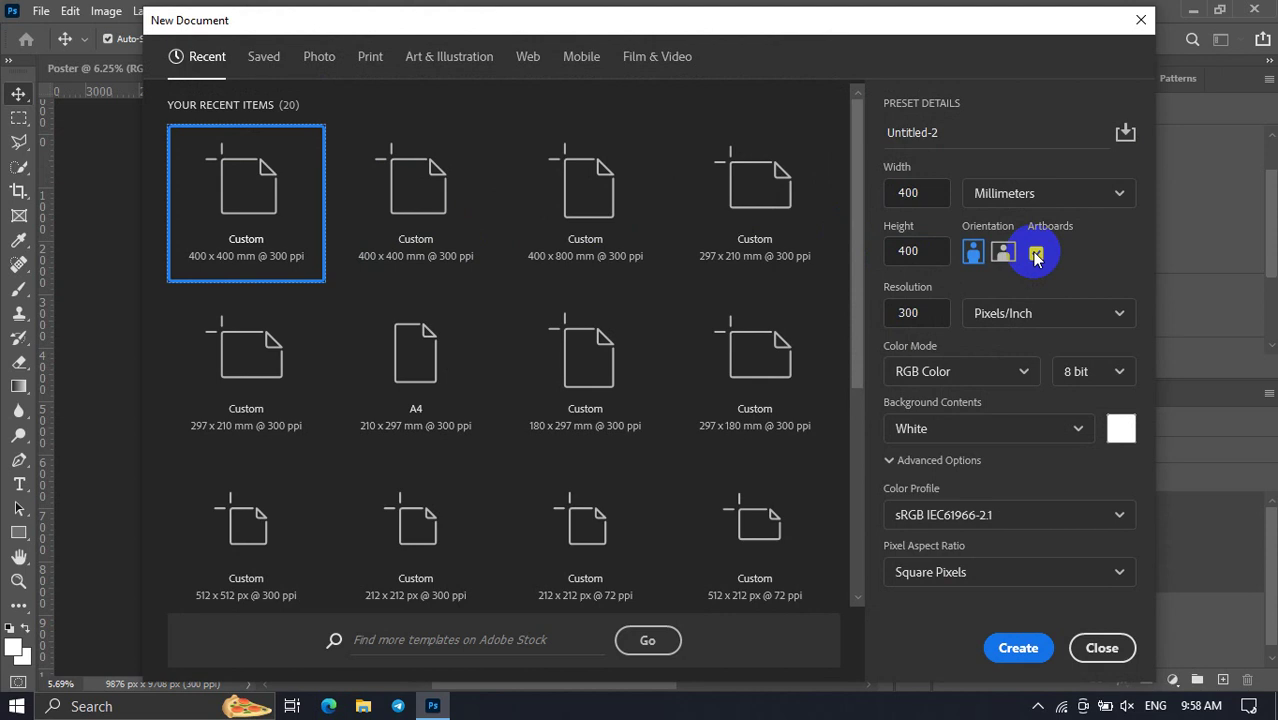
{"action": "left_click", "coordinate": [1036, 256]}
{"action": "left_click", "coordinate": [1036, 256]}
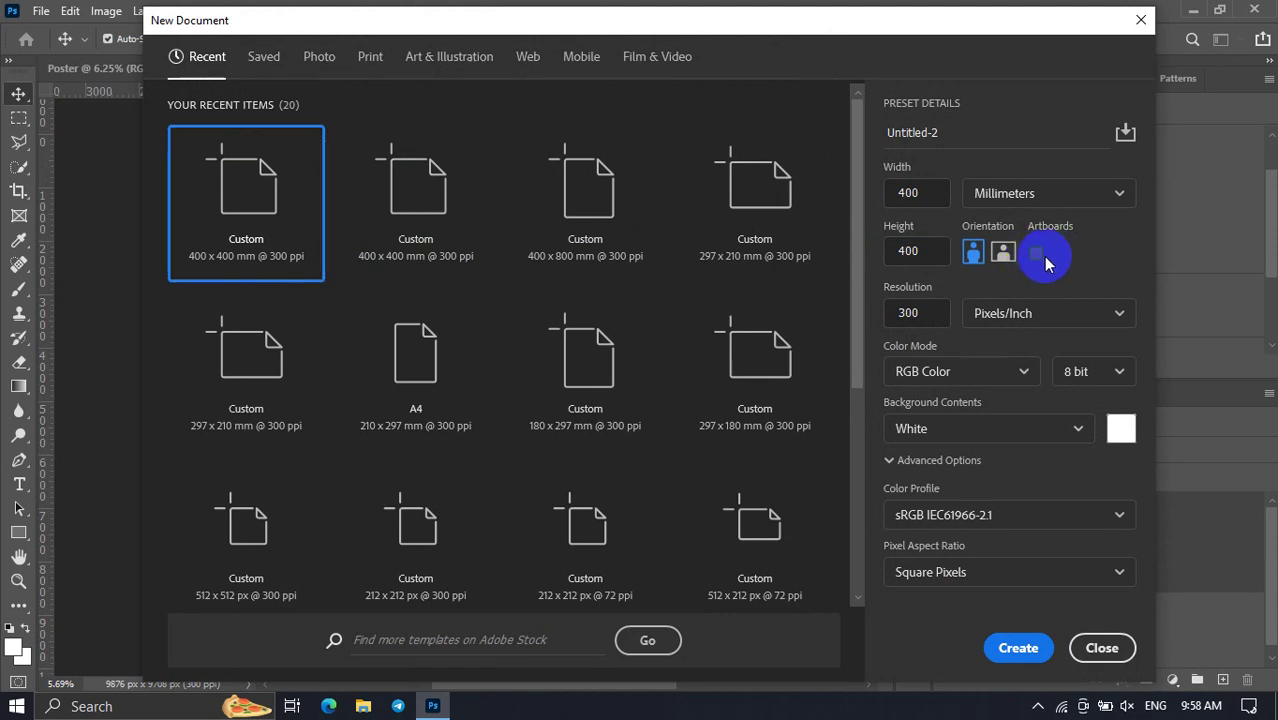
{"action": "left_click", "coordinate": [1036, 254]}
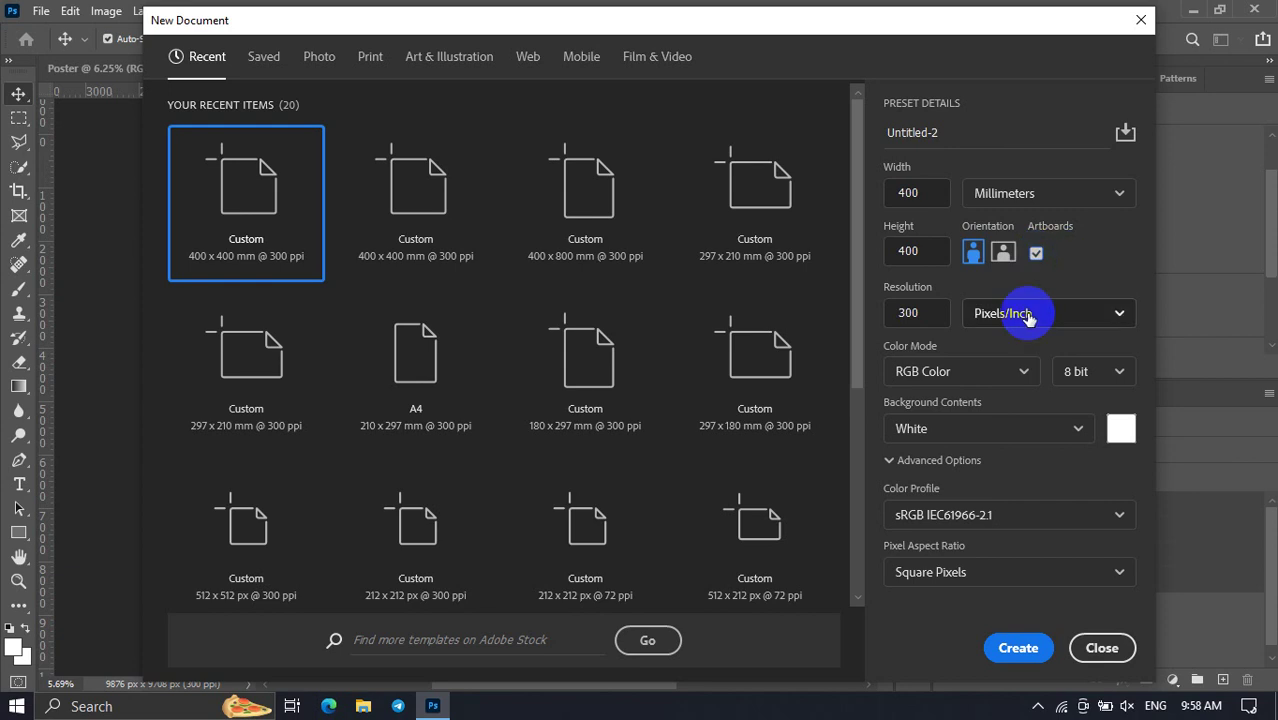
{"action": "left_click", "coordinate": [1036, 648]}
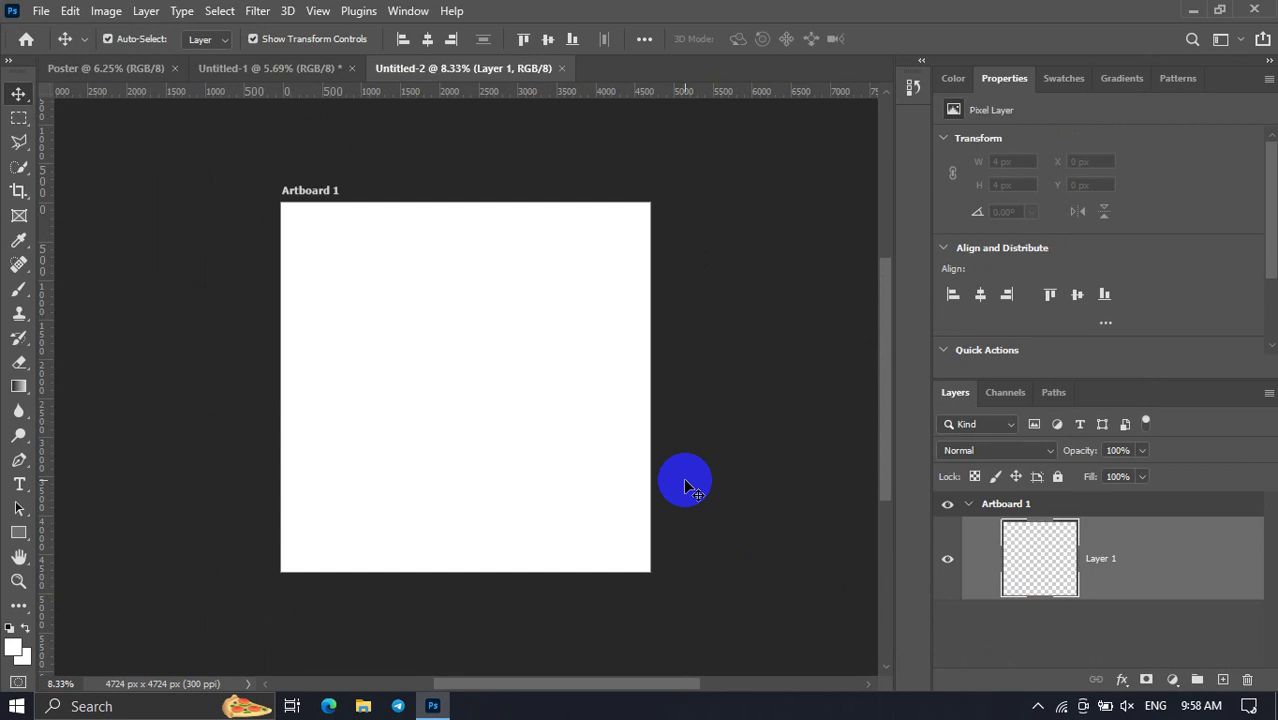
Select Artboard 1 and toggle Move and Artboard tools, leaving the Artboard tool active.
{"action": "left_click", "coordinate": [327, 192]}
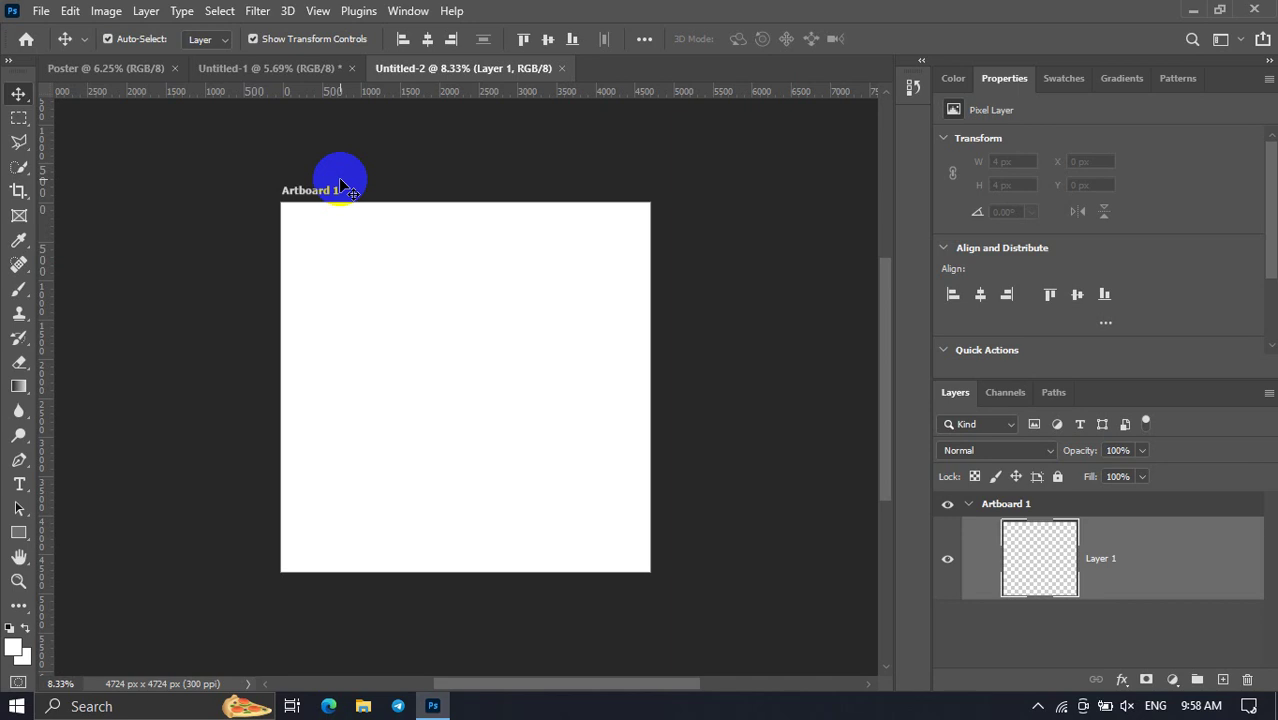
{"action": "left_click", "coordinate": [315, 196]}
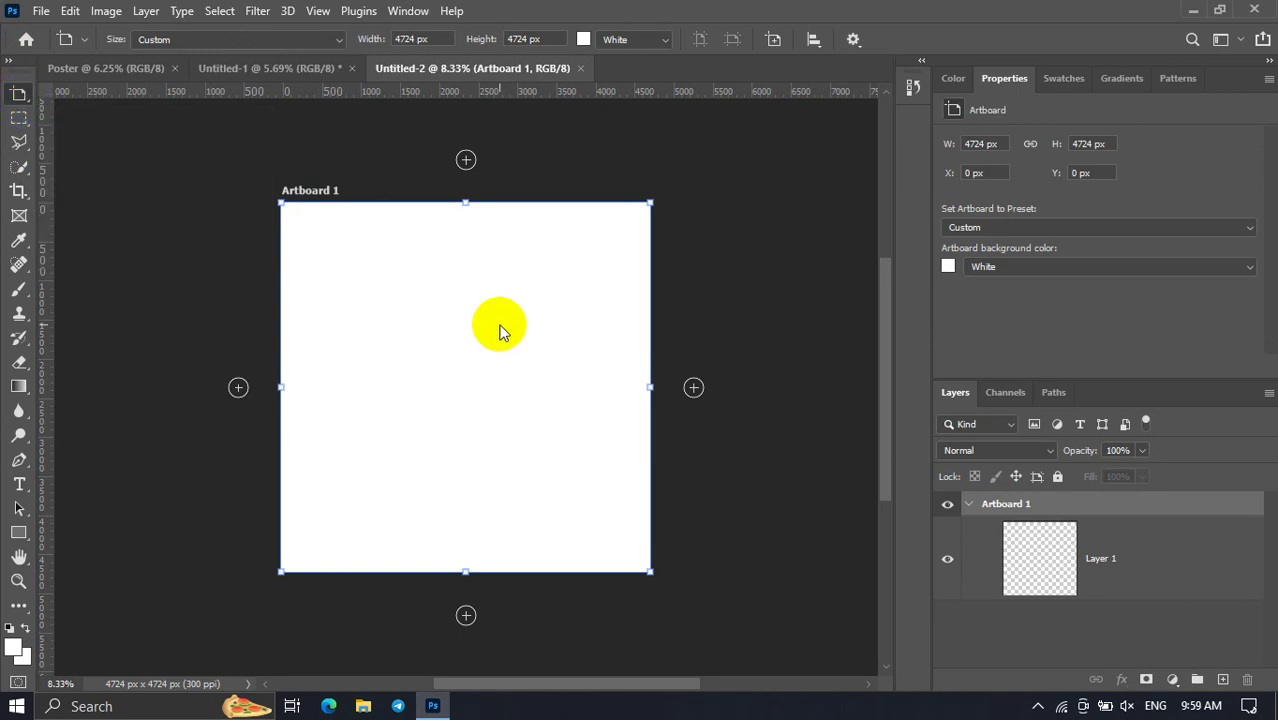
{"action": "left_click", "coordinate": [18, 93]}
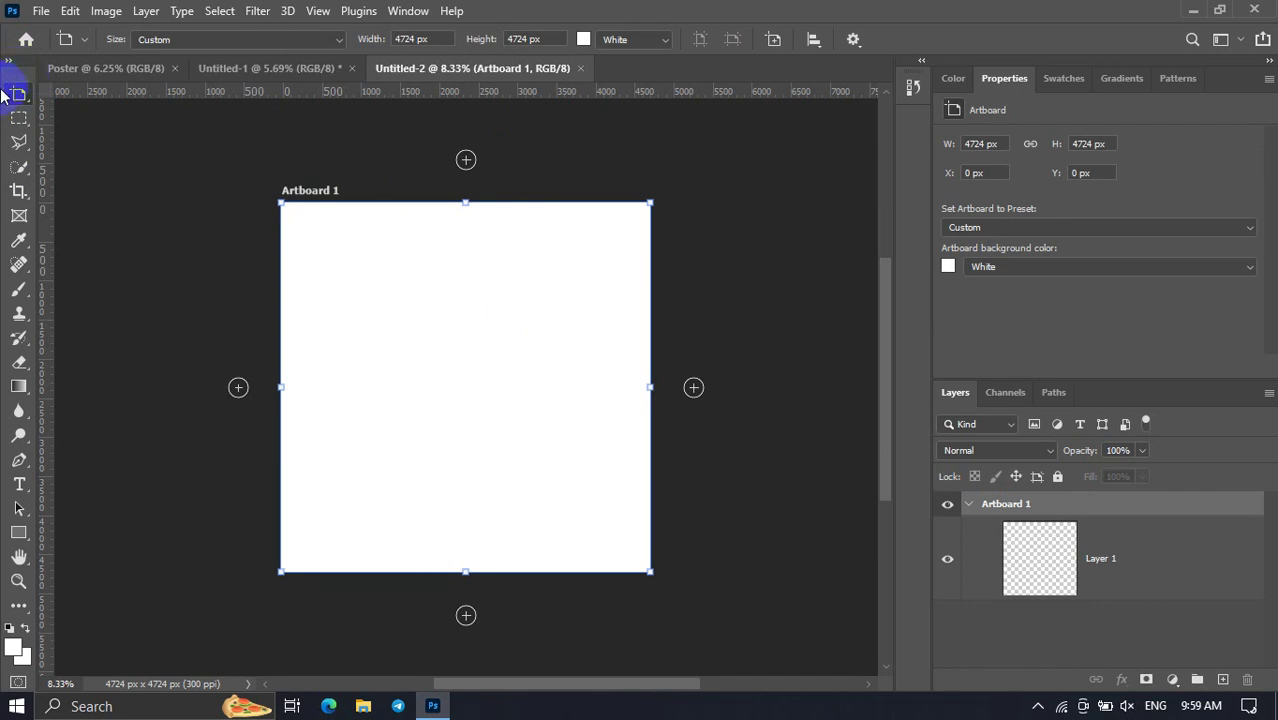
{"action": "key", "text": "v"}
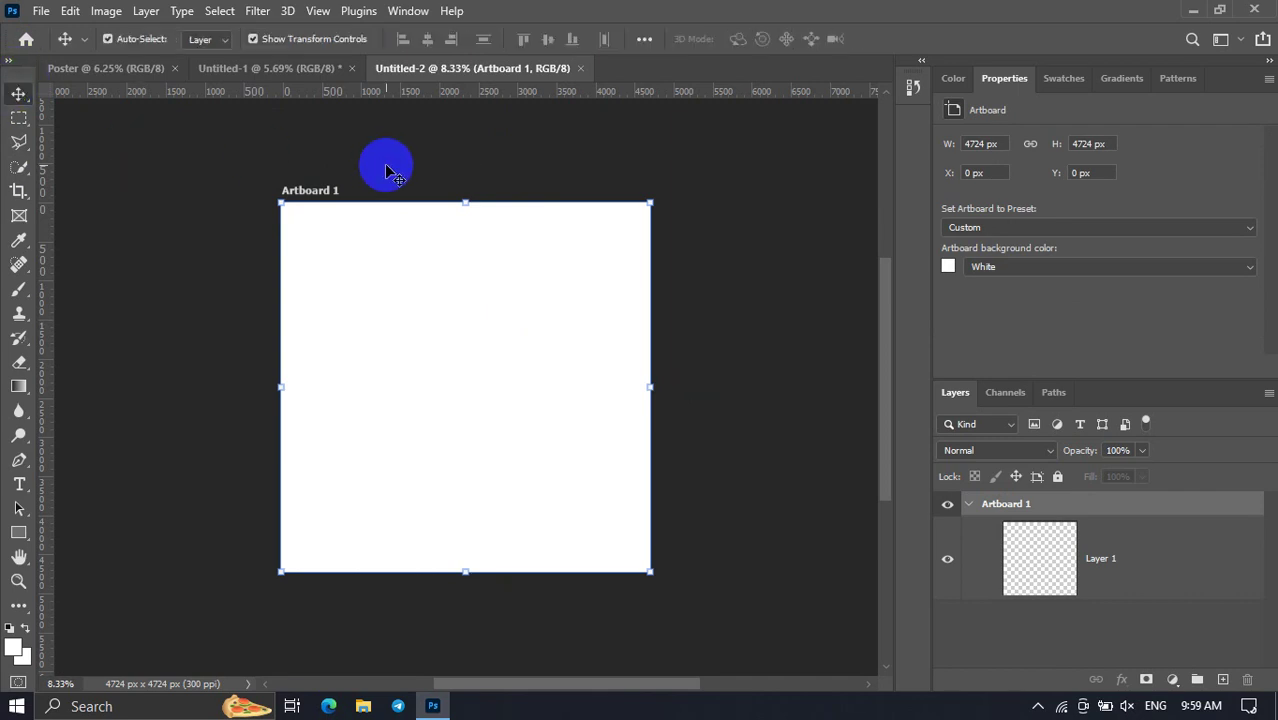
{"action": "left_click", "coordinate": [322, 192]}
{"action": "key", "text": "v"}
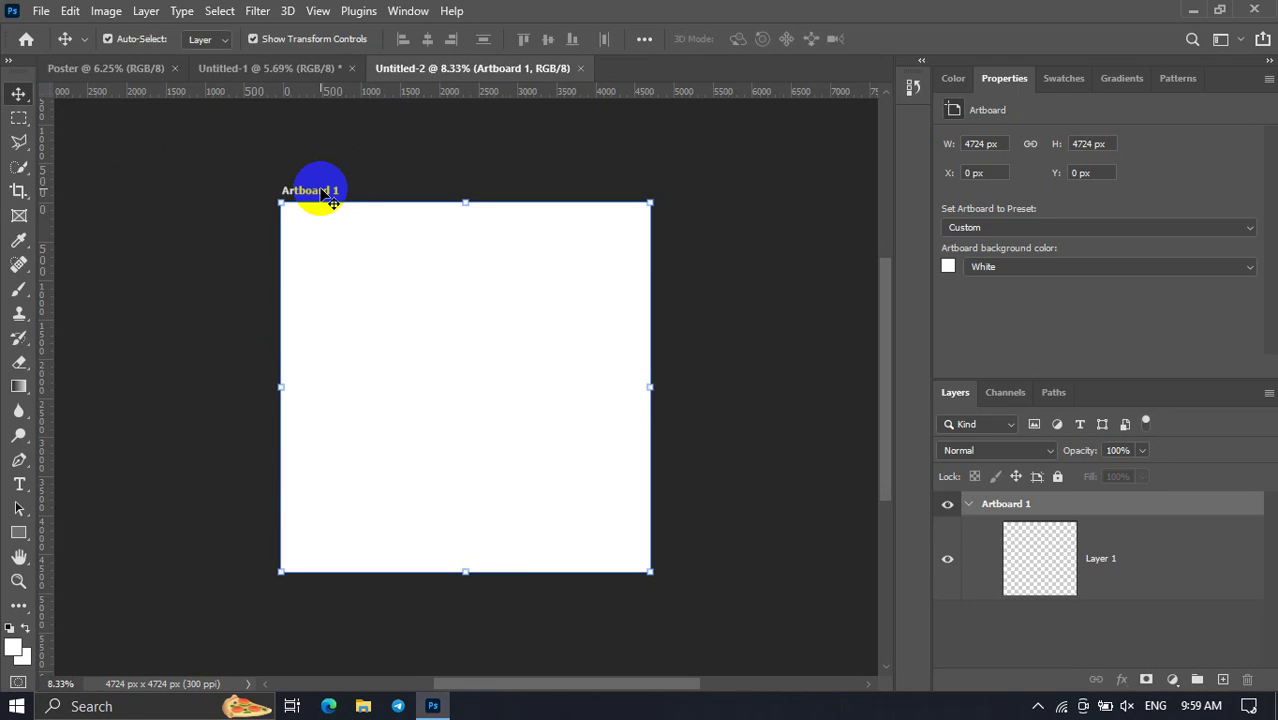
{"action": "left_click", "coordinate": [322, 191]}
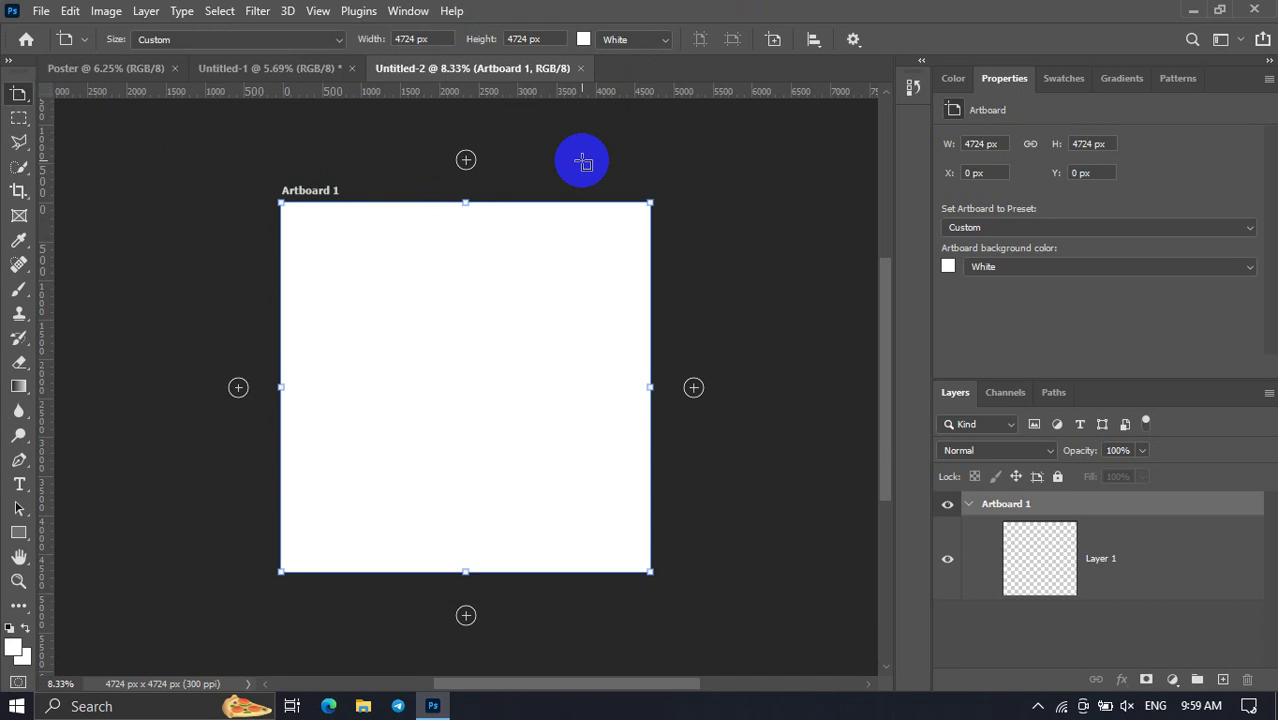
Add Artboards 2, 3 and 4 above, right and below, forming a 2 × 2 grid.
{"action": "left_click", "coordinate": [465, 161]}
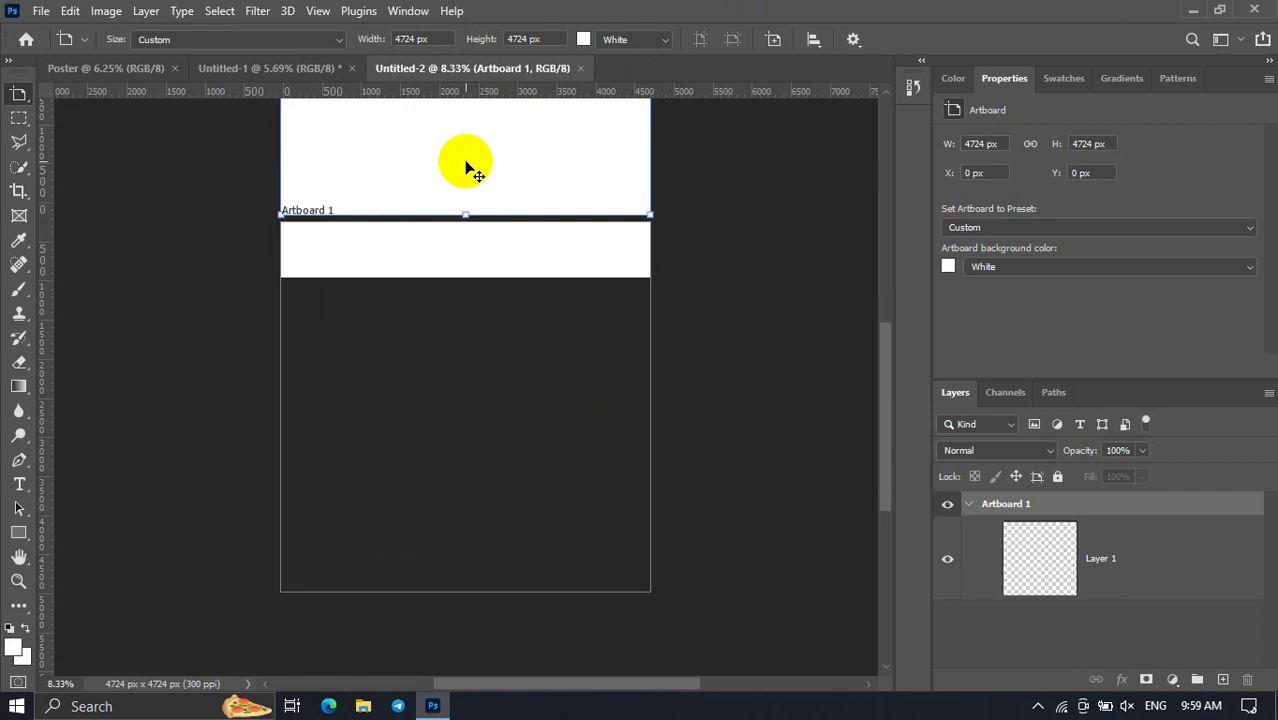
{"action": "left_click", "coordinate": [480, 170]}
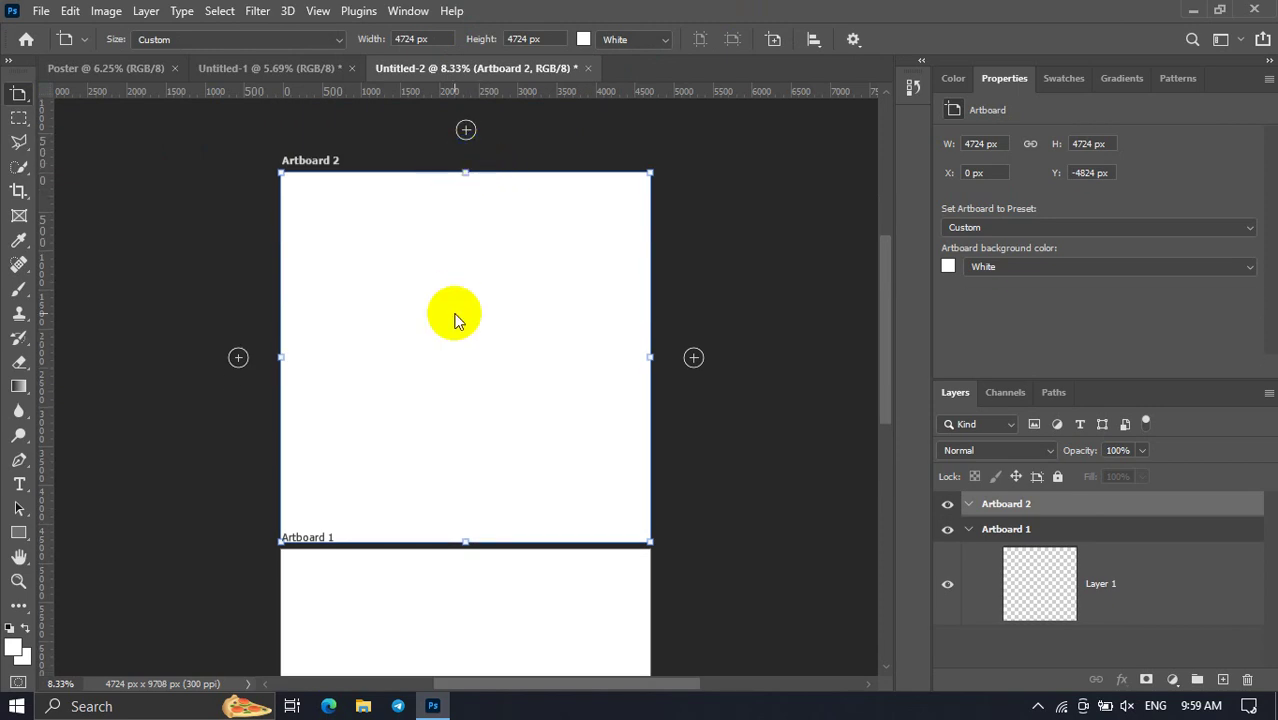
{"action": "left_click", "coordinate": [694, 357]}
{"action": "left_click", "coordinate": [466, 530]}
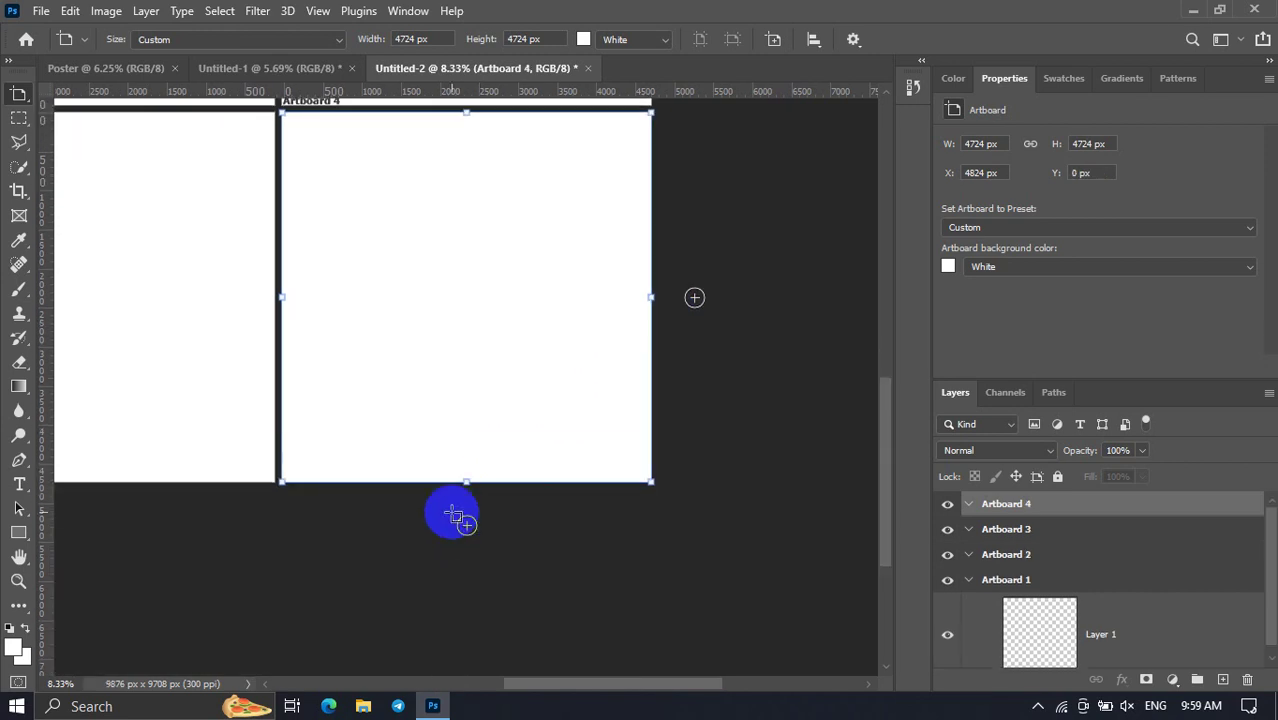
{"action": "scroll", "coordinate": [455, 515], "scroll_direction": "down", "scroll_amount": 2, "text": "alt"}
{"action": "scroll", "coordinate": [465, 530], "scroll_direction": "up", "scroll_amount": 2}
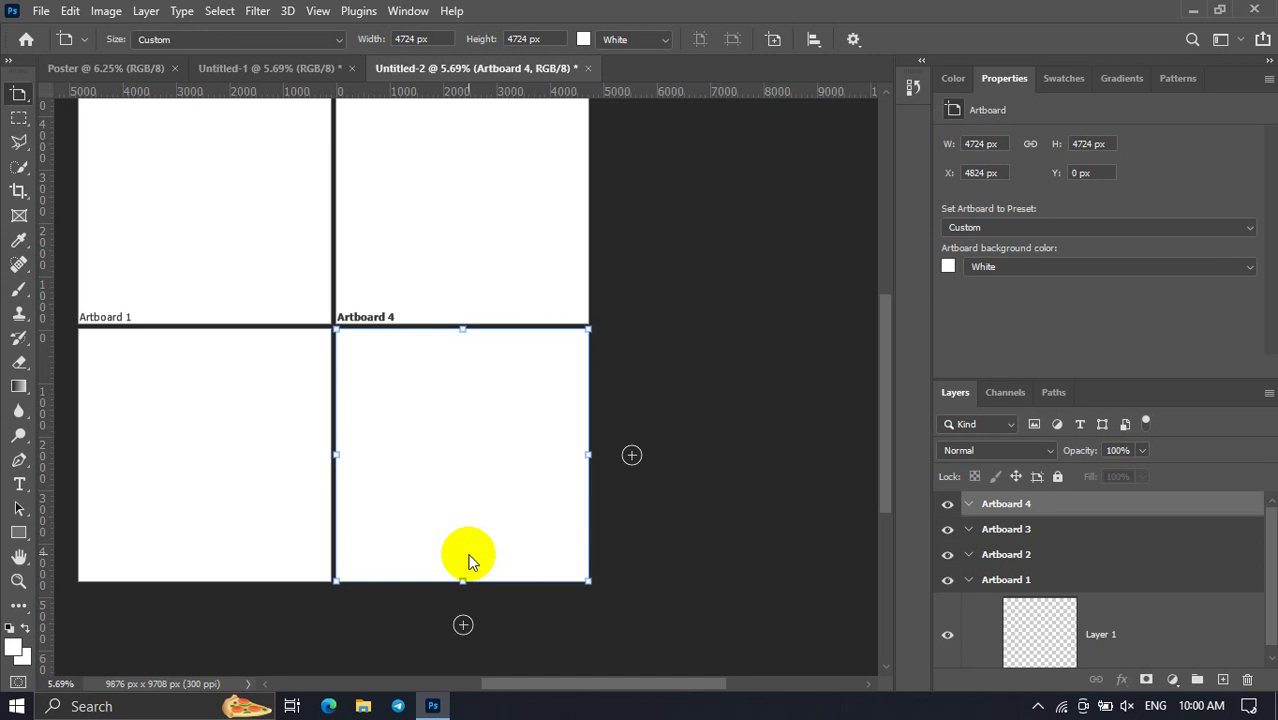
Create an A4 landscape document, 297 × 210 mm at 300 ppi, from the Print presets.
{"action": "left_click", "coordinate": [1037, 706]}
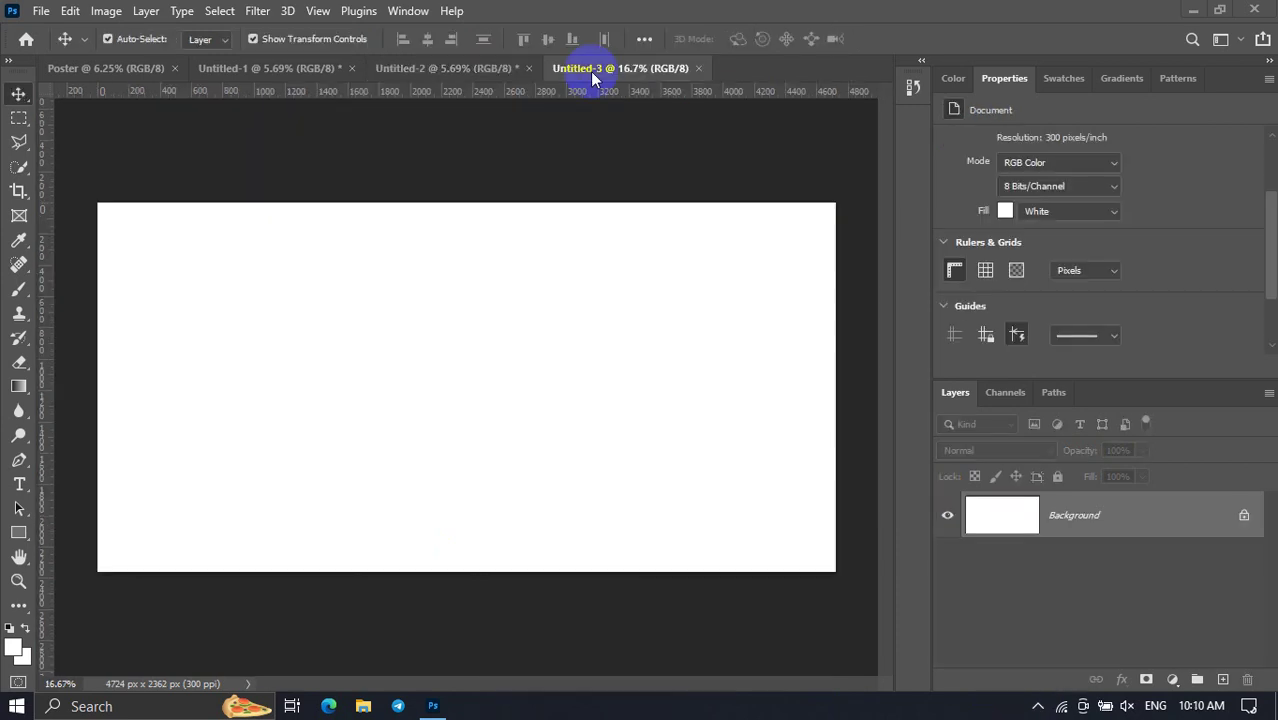
{"action": "right_click", "coordinate": [650, 71]}
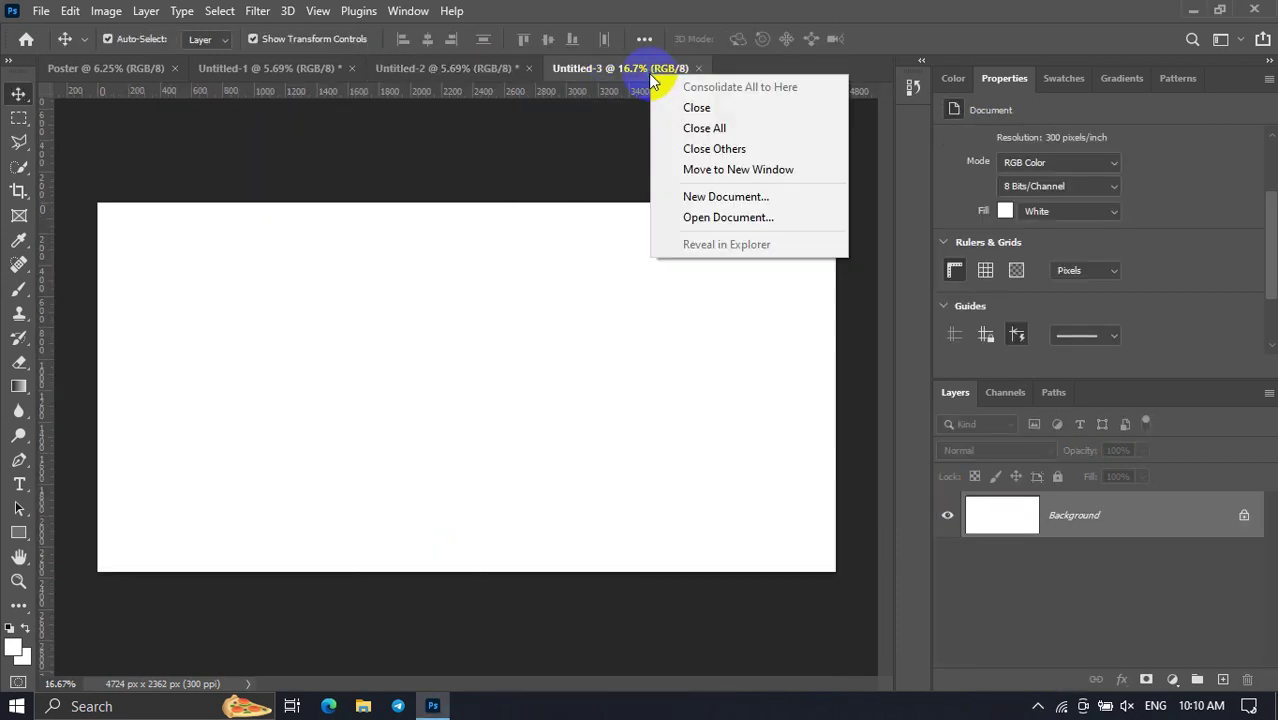
{"action": "left_click", "coordinate": [712, 197]}
{"action": "double_click", "coordinate": [910, 250]}
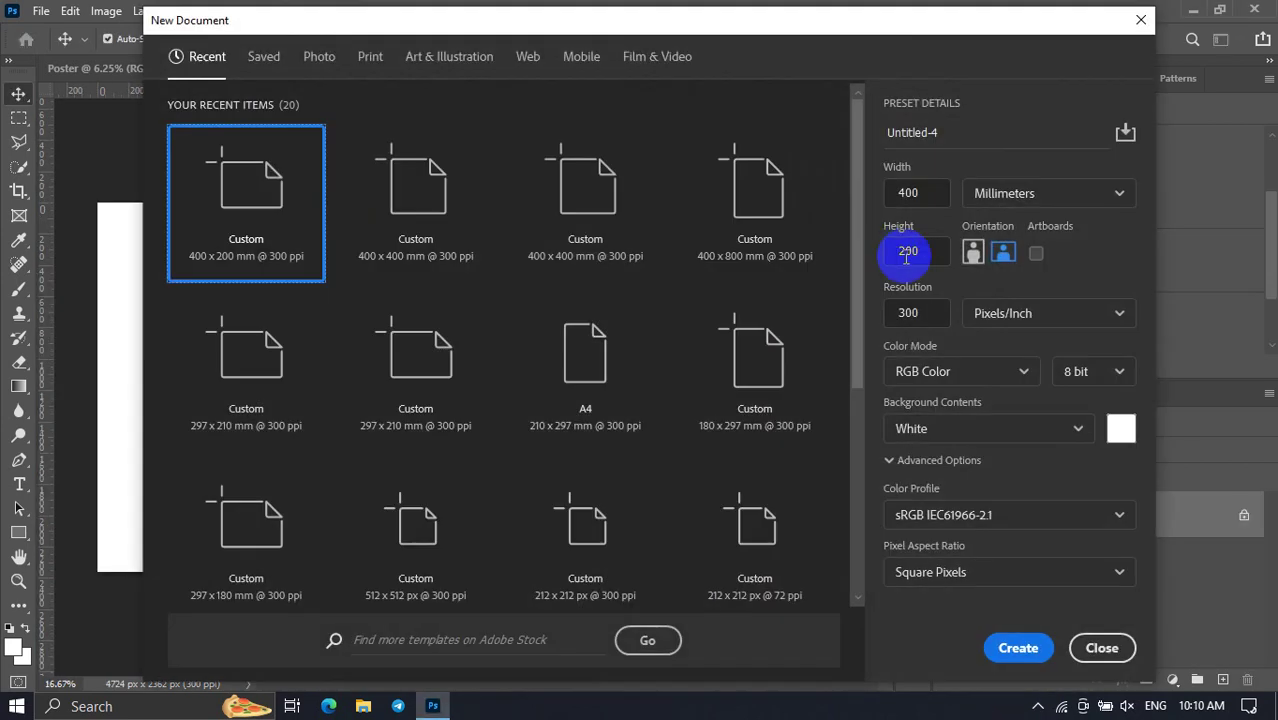
{"action": "type", "text": "200"}
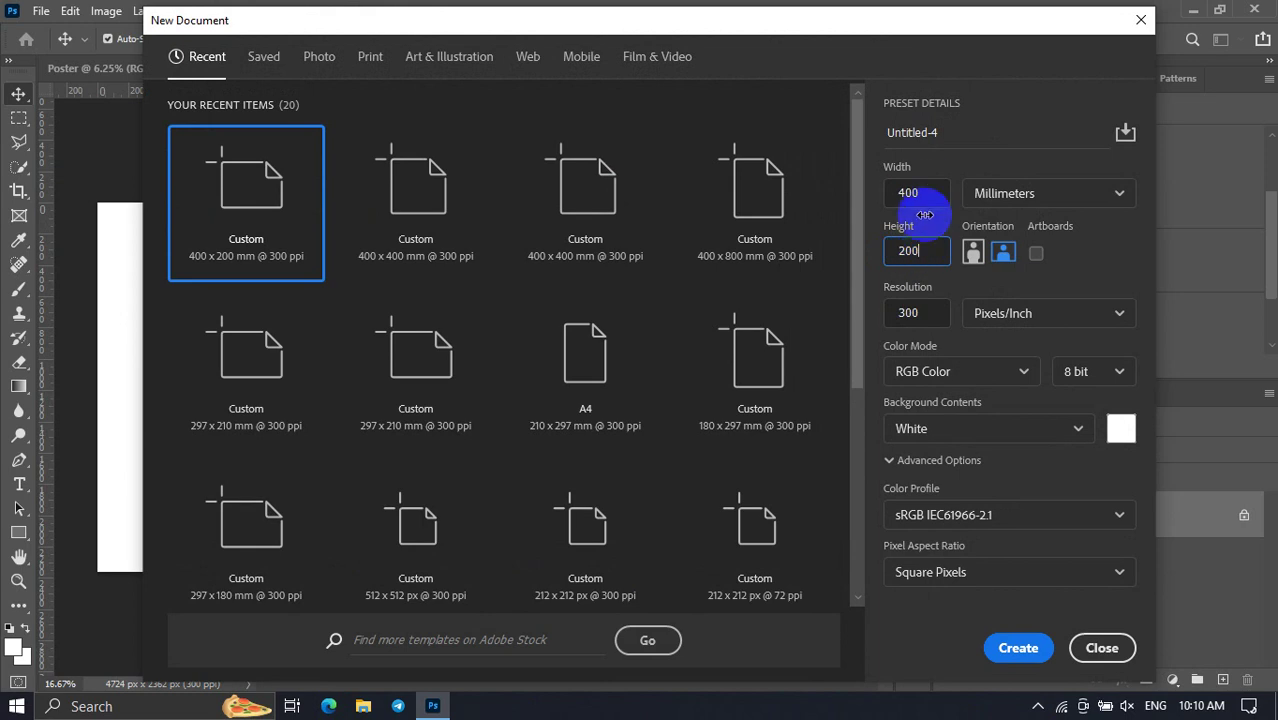
{"action": "double_click", "coordinate": [899, 193]}
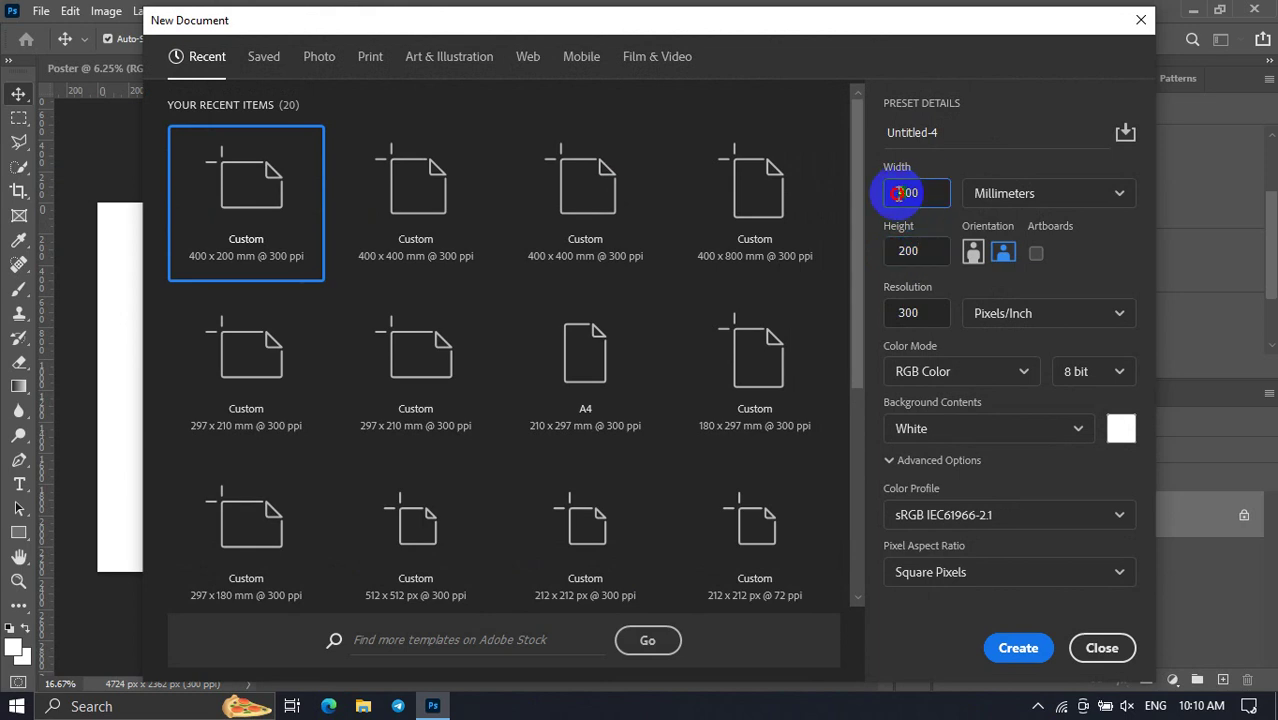
{"action": "left_click", "coordinate": [370, 57]}
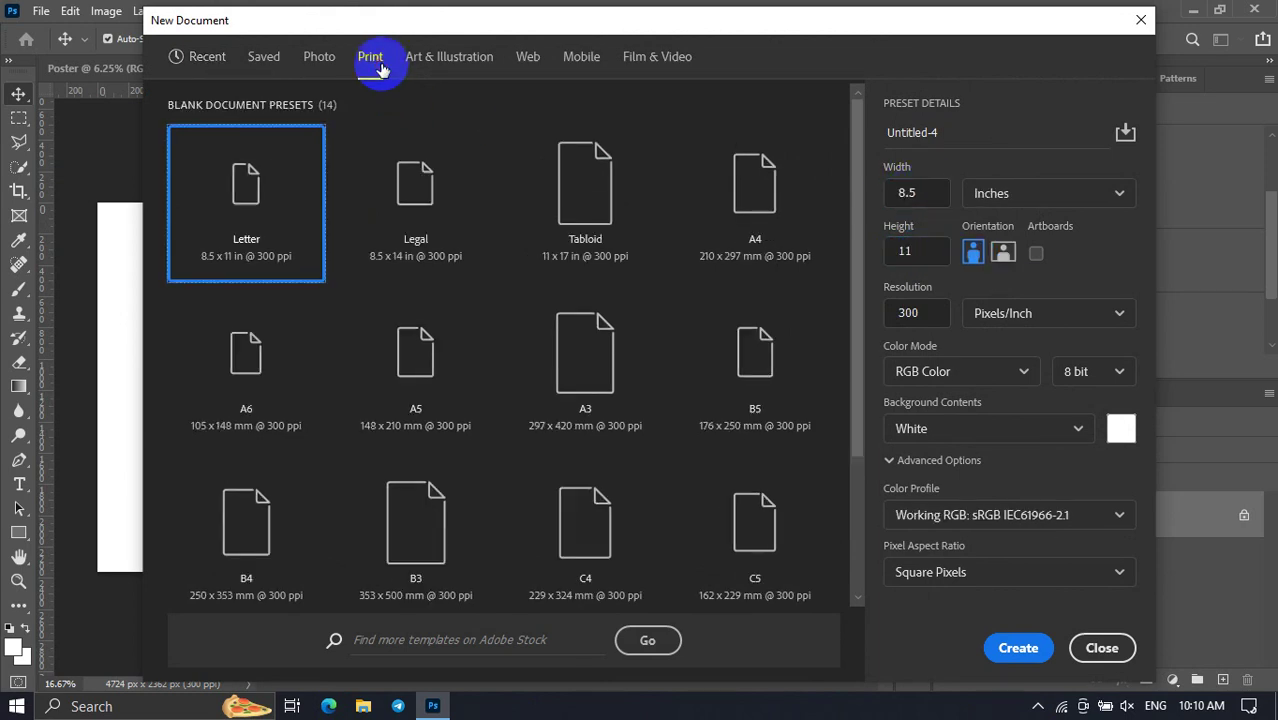
{"action": "left_click", "coordinate": [773, 240]}
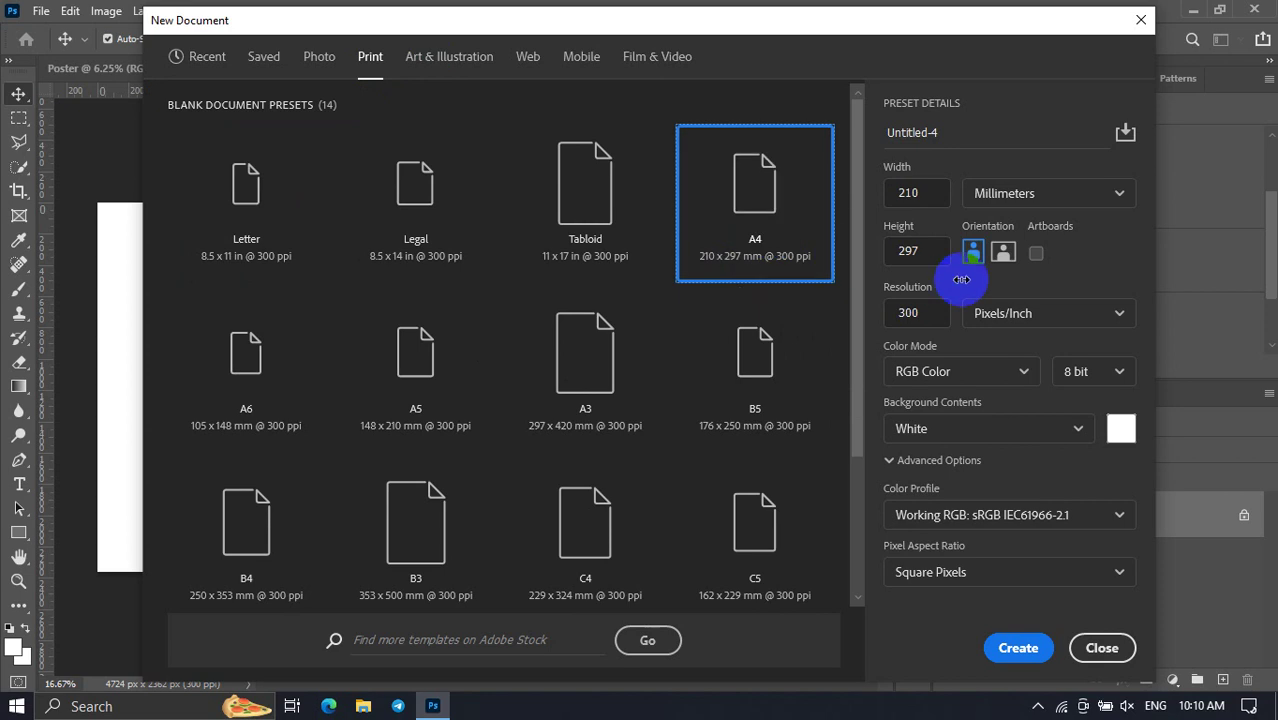
{"action": "left_click", "coordinate": [1003, 253]}
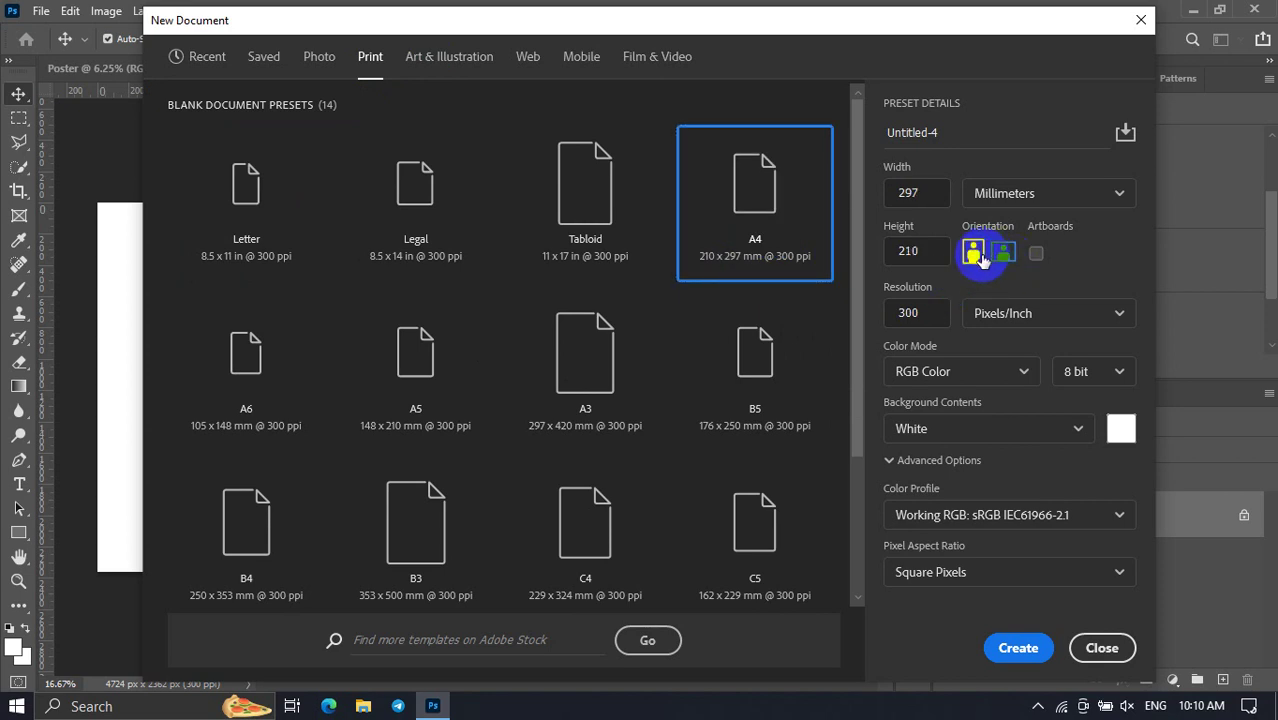
{"action": "left_click", "coordinate": [976, 254]}
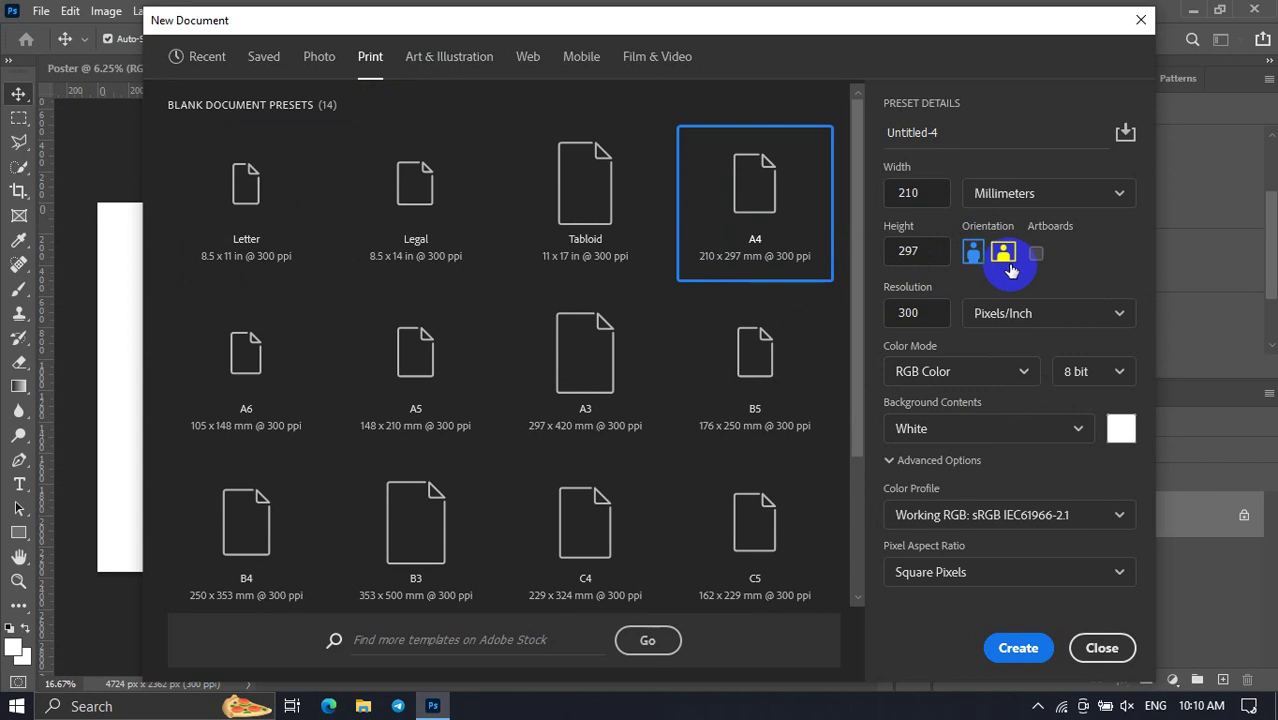
{"action": "left_click", "coordinate": [1004, 254]}
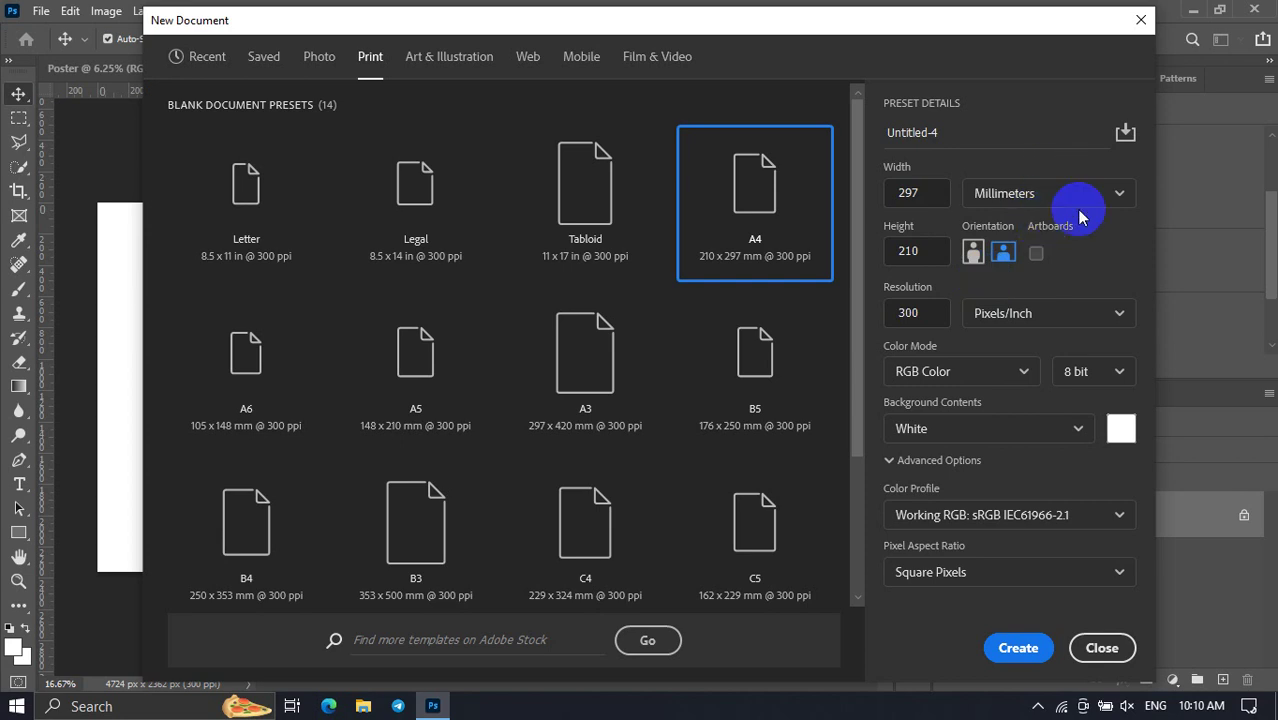
{"action": "left_click", "coordinate": [1035, 660]}
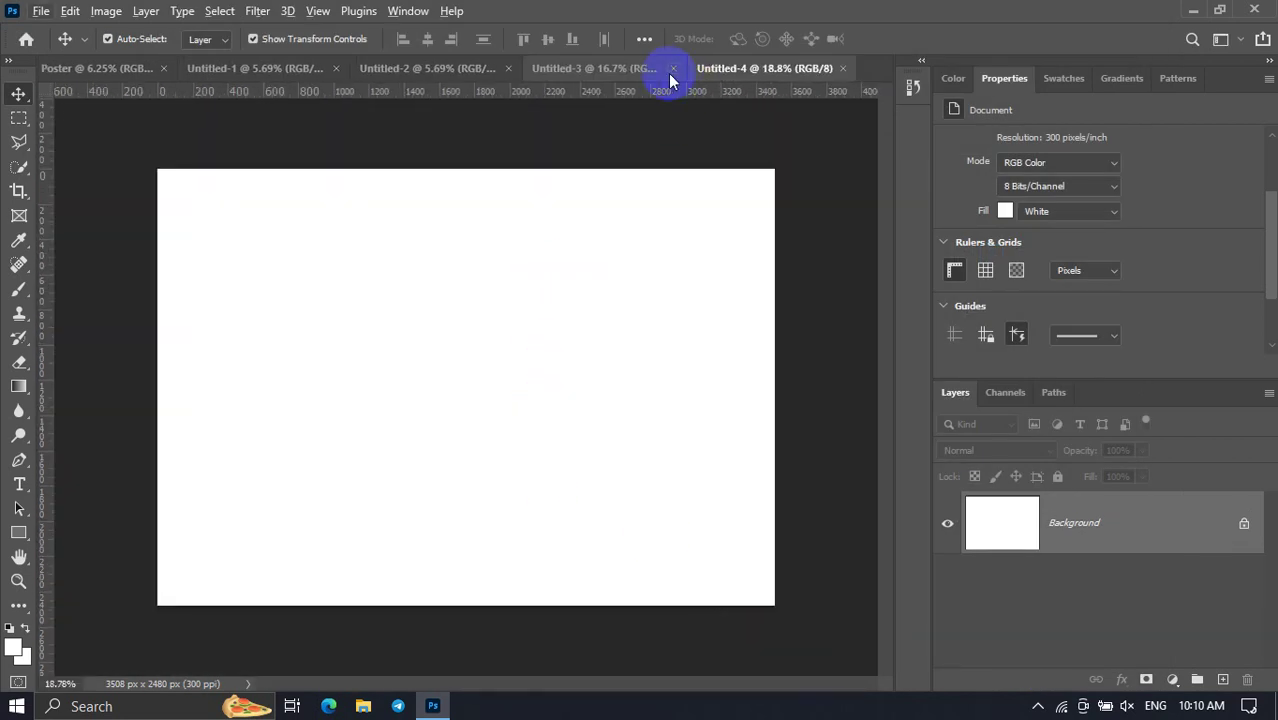
Close all open documents, including Untitled-1 to 4 and Poster, without saving changes.
{"action": "left_click", "coordinate": [674, 68]}
{"action": "left_click", "coordinate": [508, 68]}
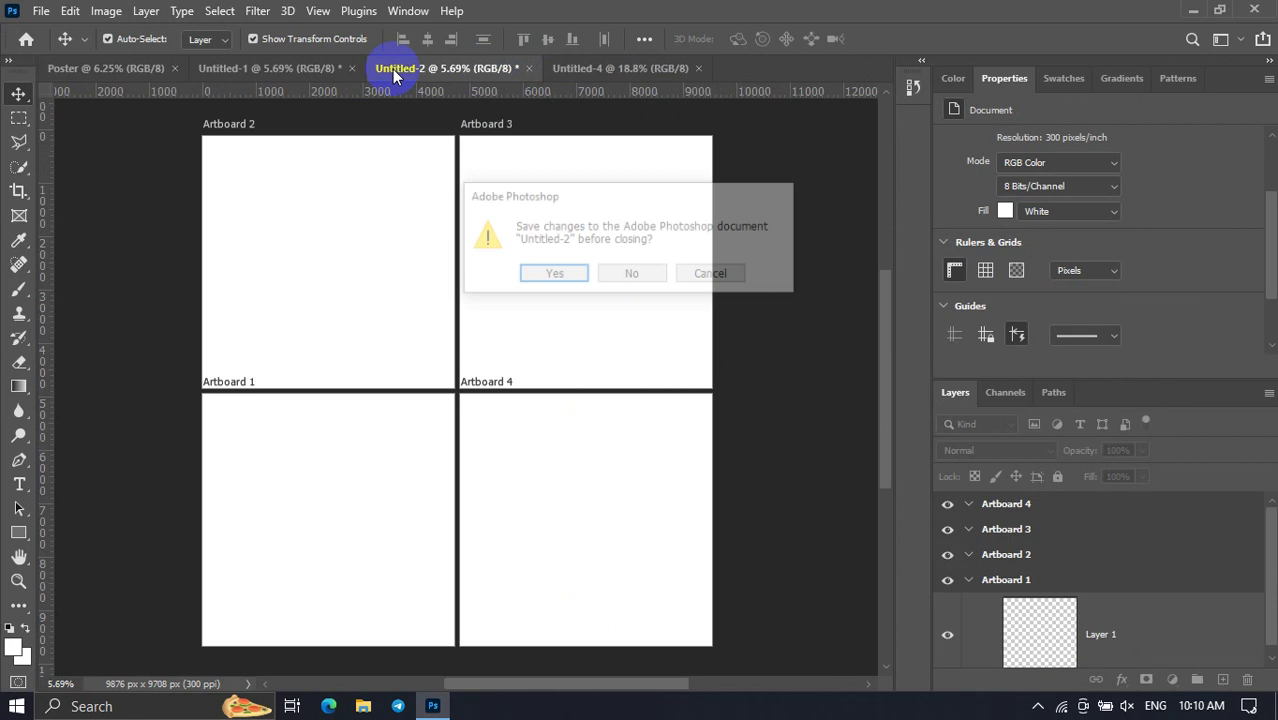
{"action": "left_click", "coordinate": [632, 275]}
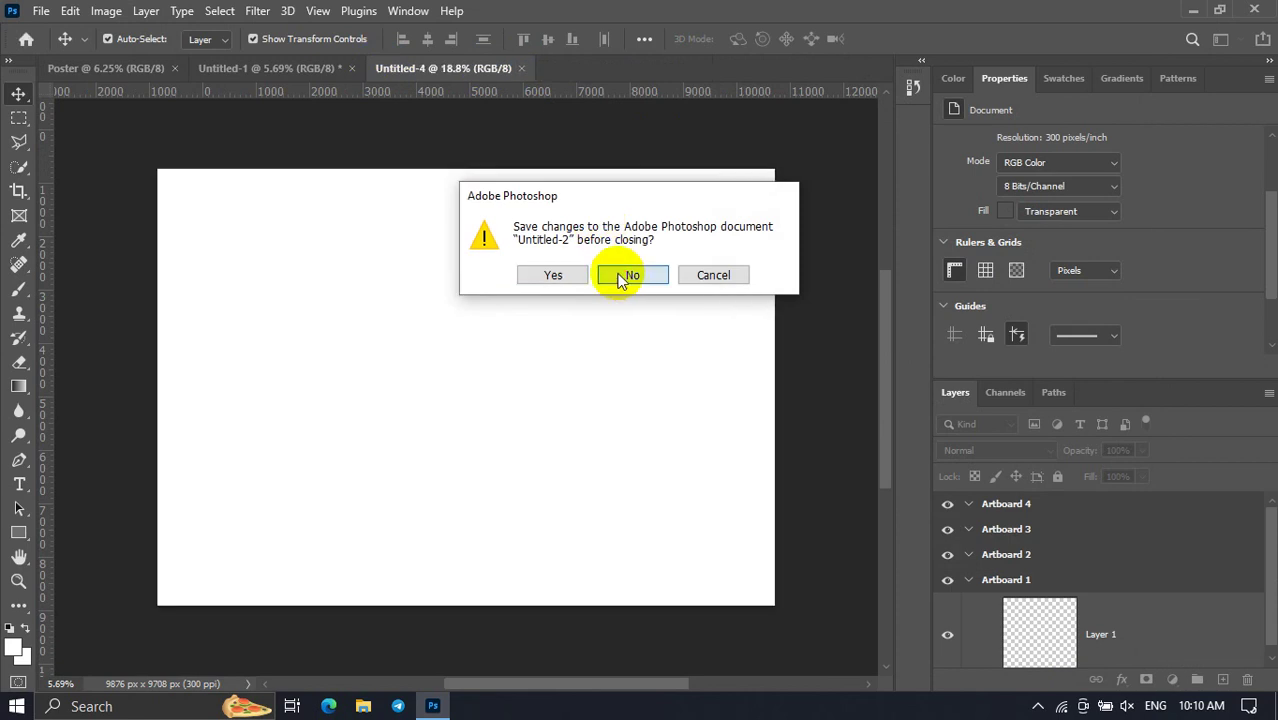
{"action": "left_click", "coordinate": [354, 67]}
{"action": "left_click", "coordinate": [636, 276]}
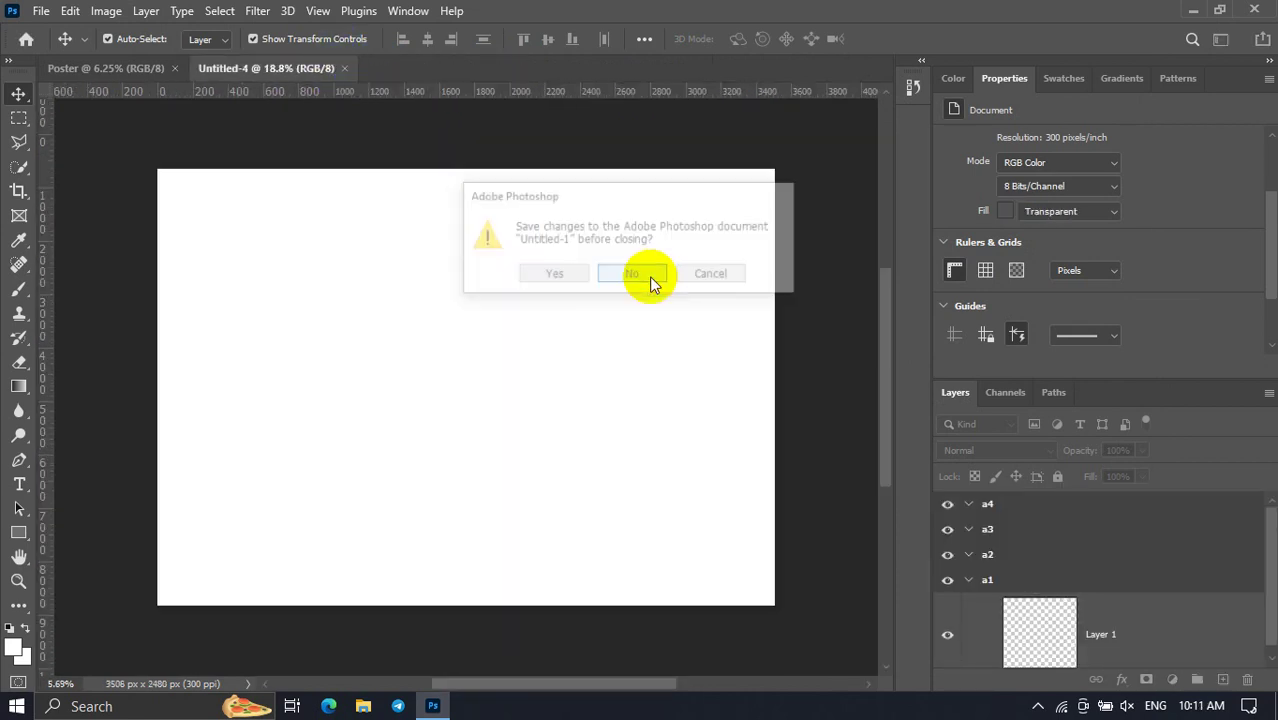
{"action": "left_click", "coordinate": [108, 67]}
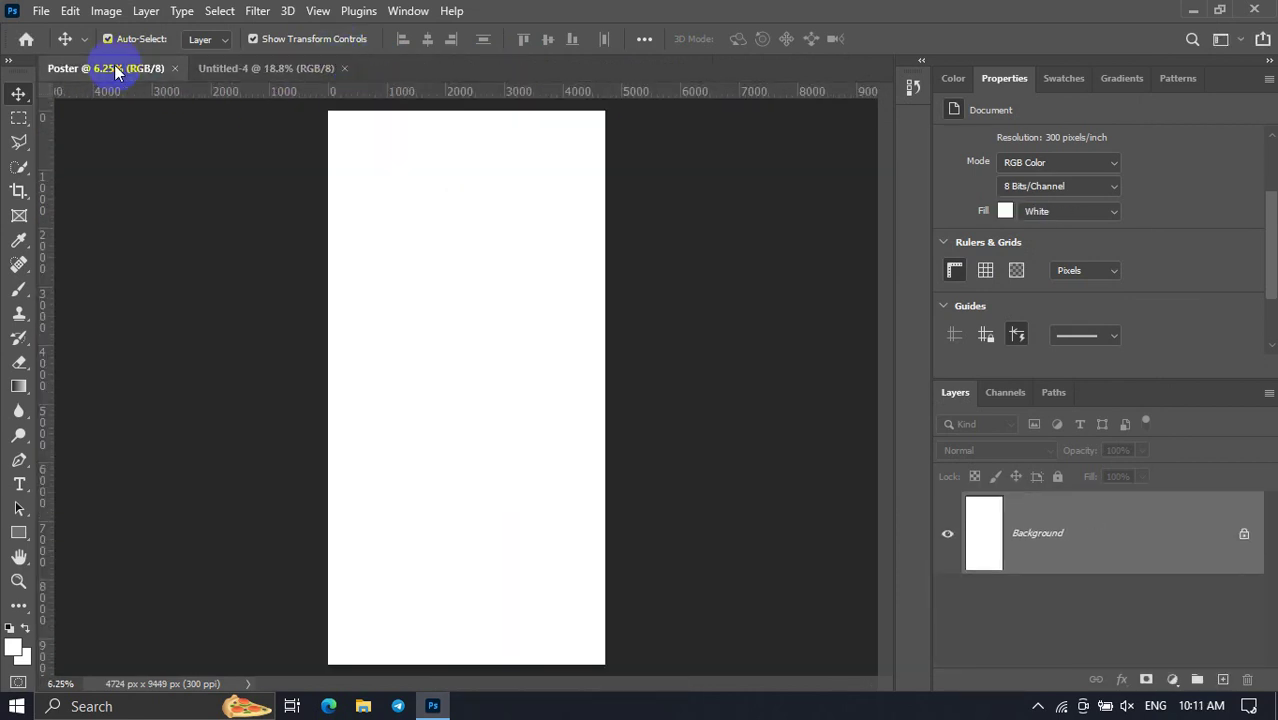
{"action": "left_click", "coordinate": [174, 68]}
{"action": "left_click", "coordinate": [192, 68]}
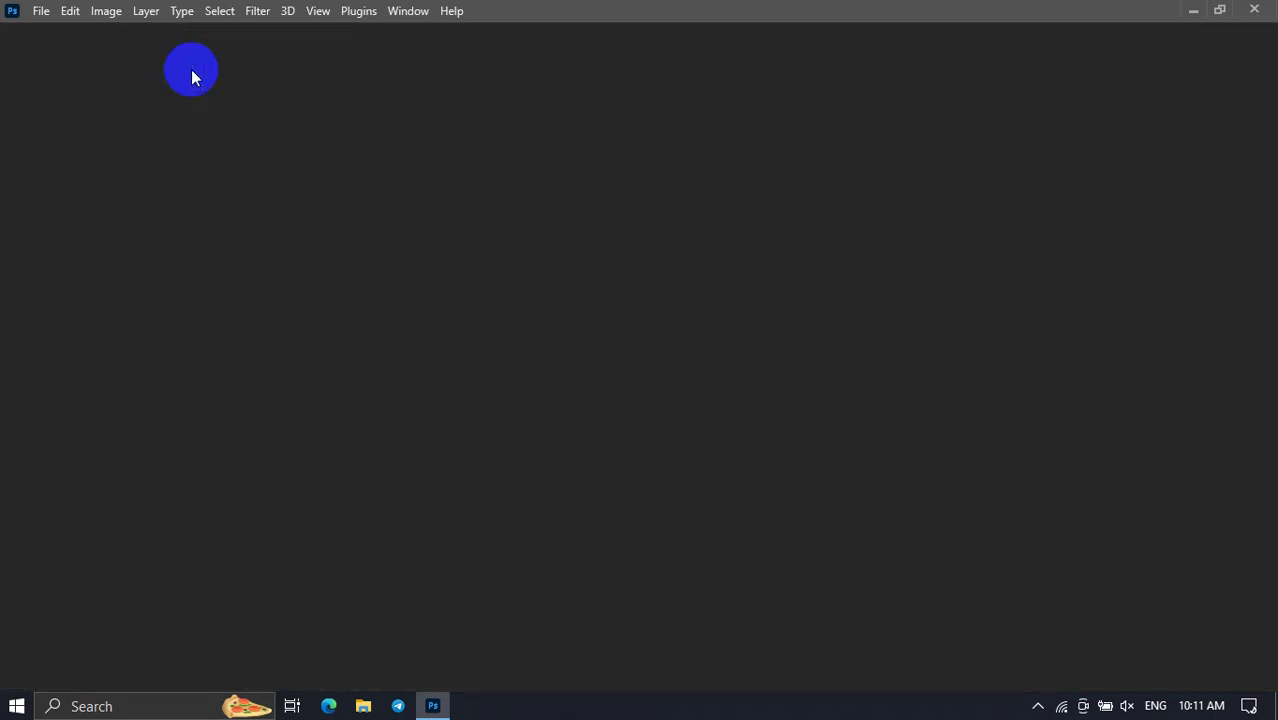
Create a 297 × 210 mm document, then close it again.
{"action": "left_click", "coordinate": [97, 200]}
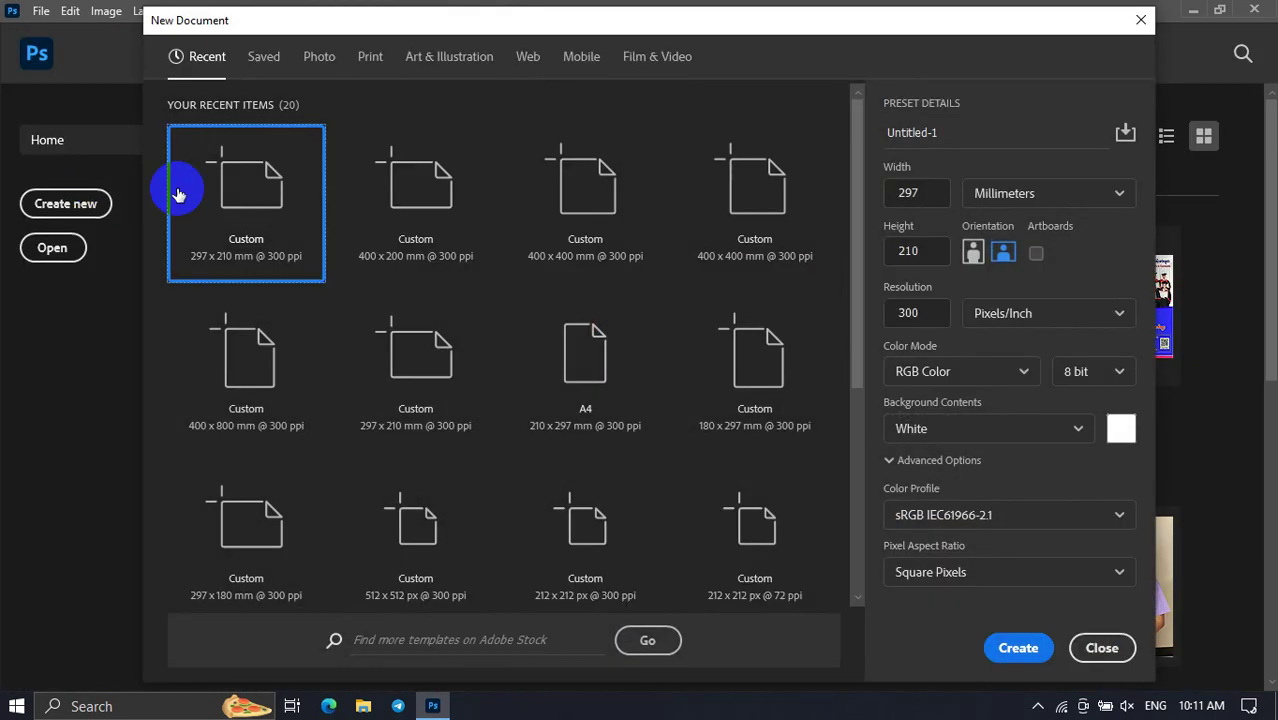
{"action": "left_click", "coordinate": [1040, 650]}
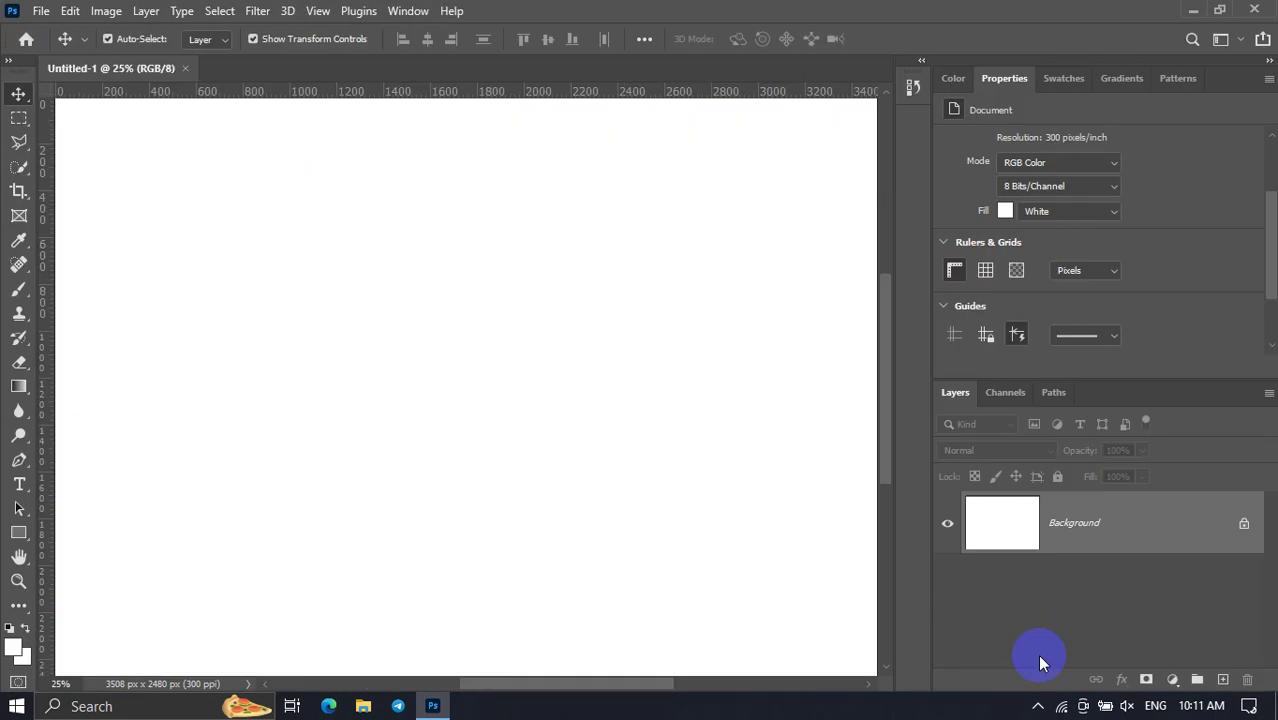
{"action": "left_click", "coordinate": [192, 68]}
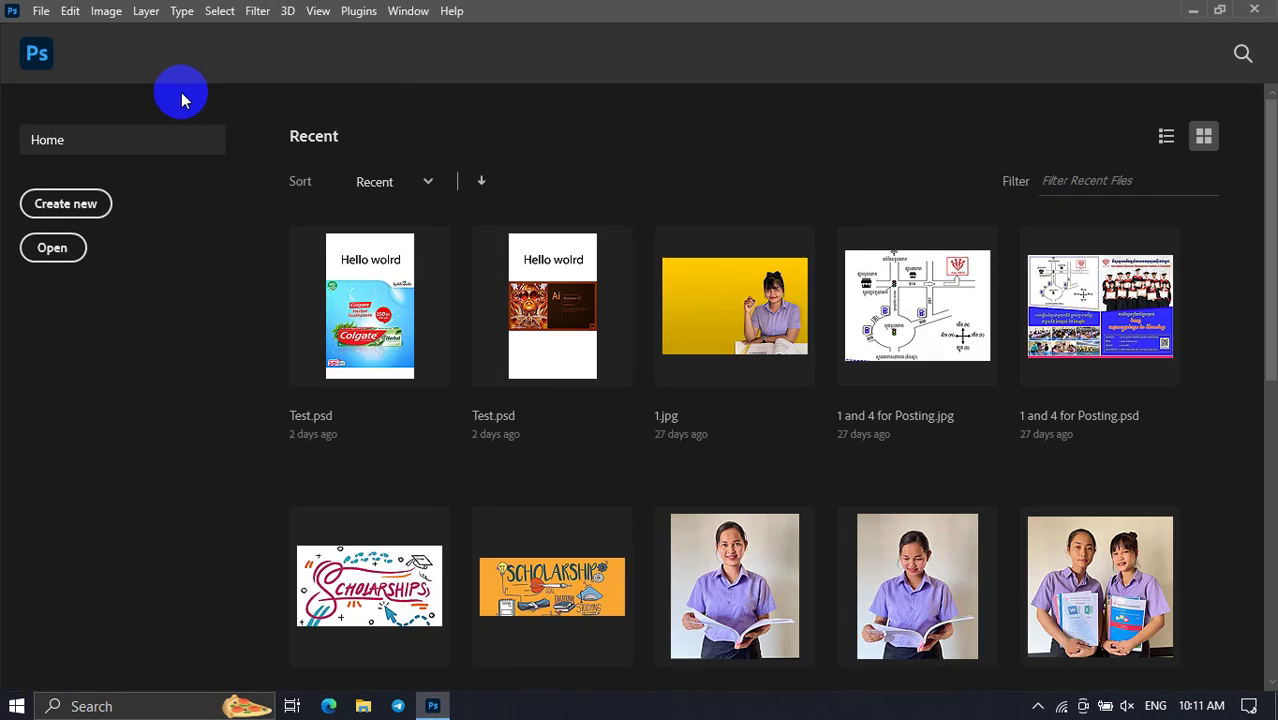
Create a new Letter-size print document (2550 × 3300 px) containing Artboard 1.
{"action": "left_click", "coordinate": [41, 11]}
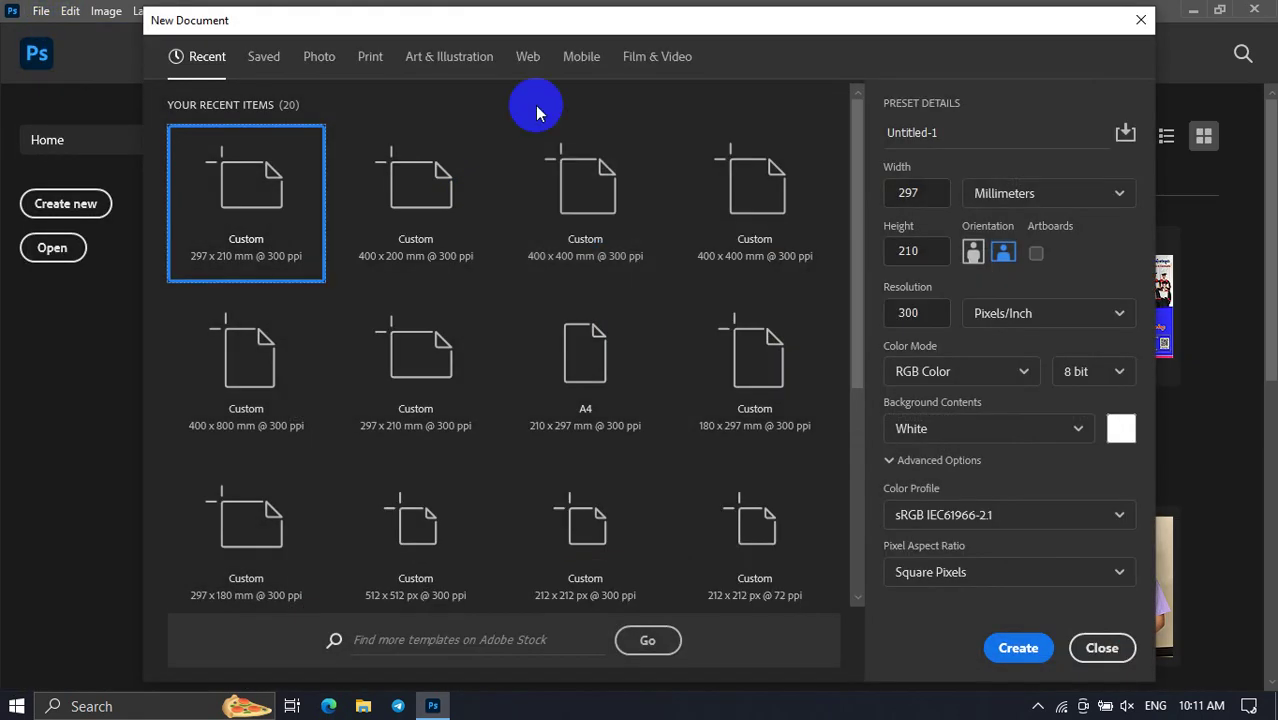
{"action": "left_click", "coordinate": [366, 58]}
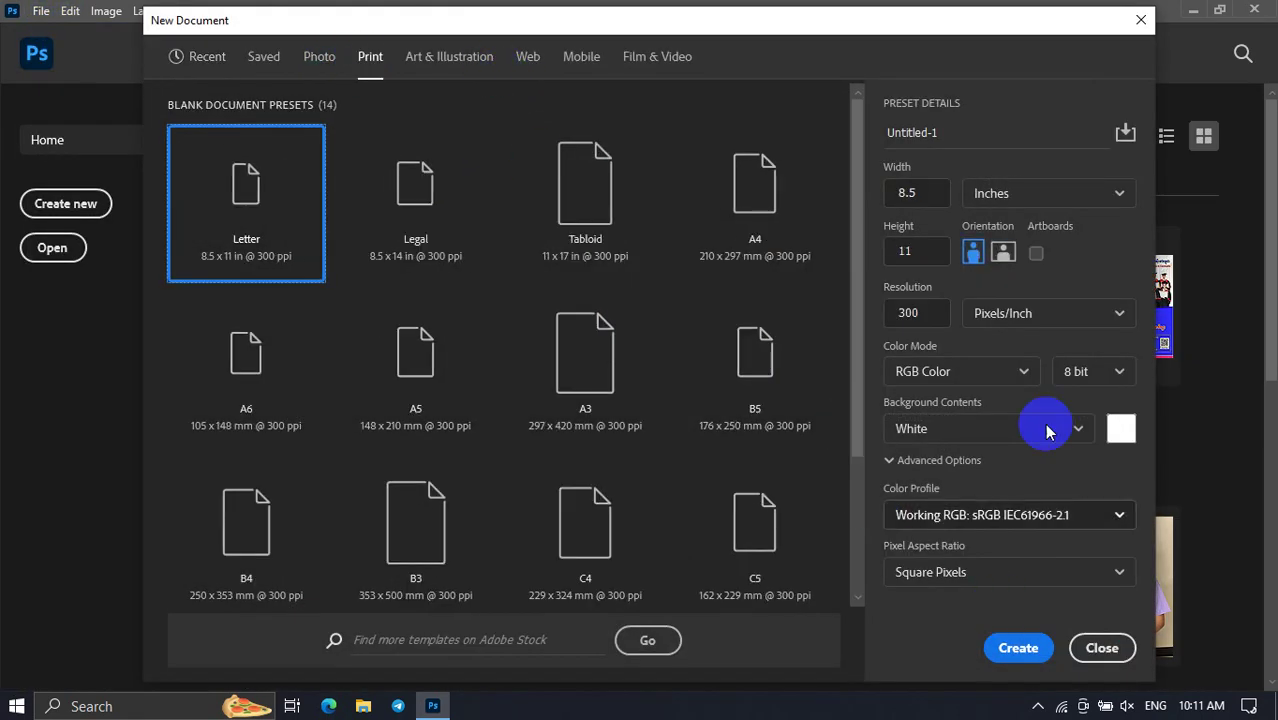
{"action": "left_click", "coordinate": [1020, 647]}
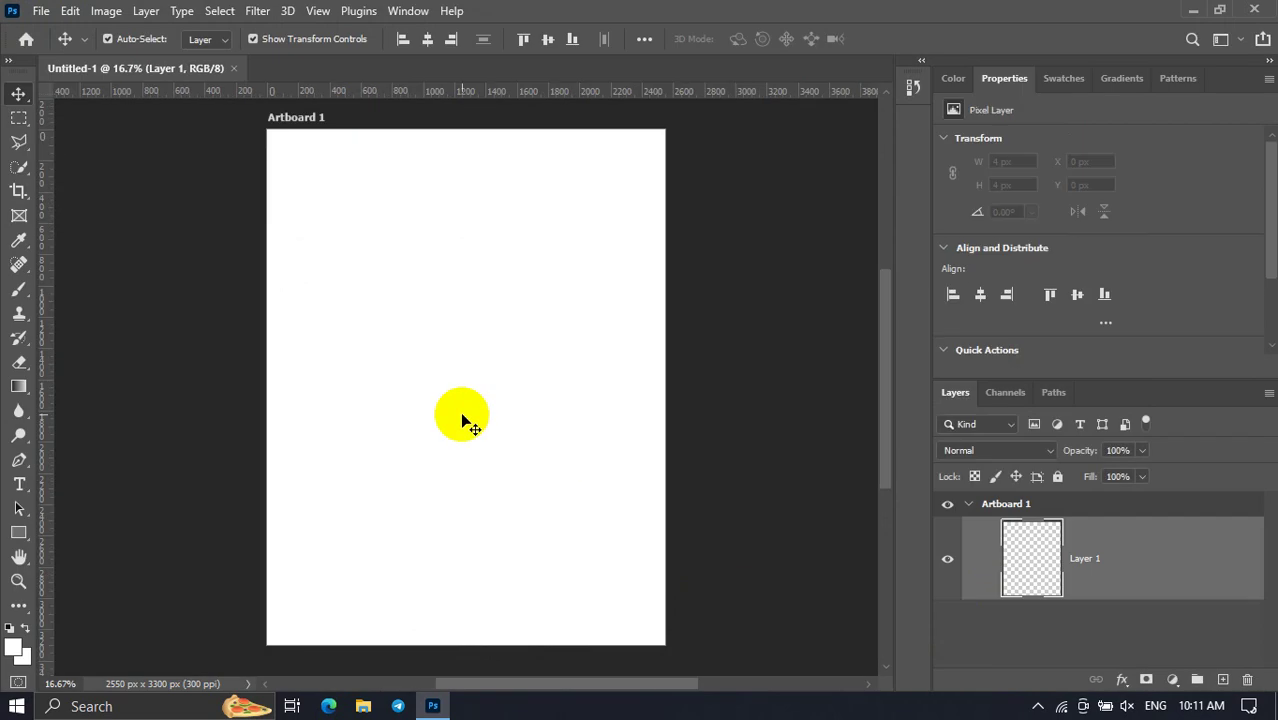
Add a 2550 × 3300 px Artboard 2 right of Artboard 1 and fit both on screen.
{"action": "left_click", "coordinate": [283, 312]}
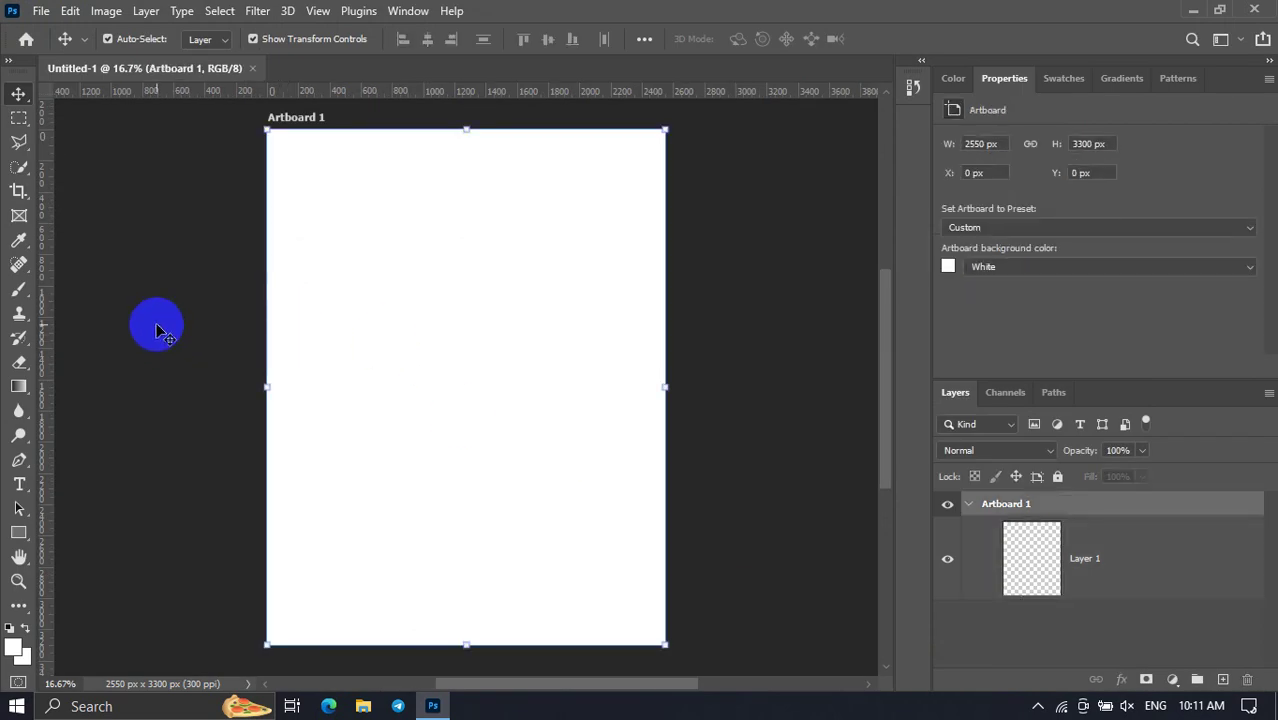
{"action": "left_click", "coordinate": [160, 165]}
{"action": "left_click", "coordinate": [283, 118]}
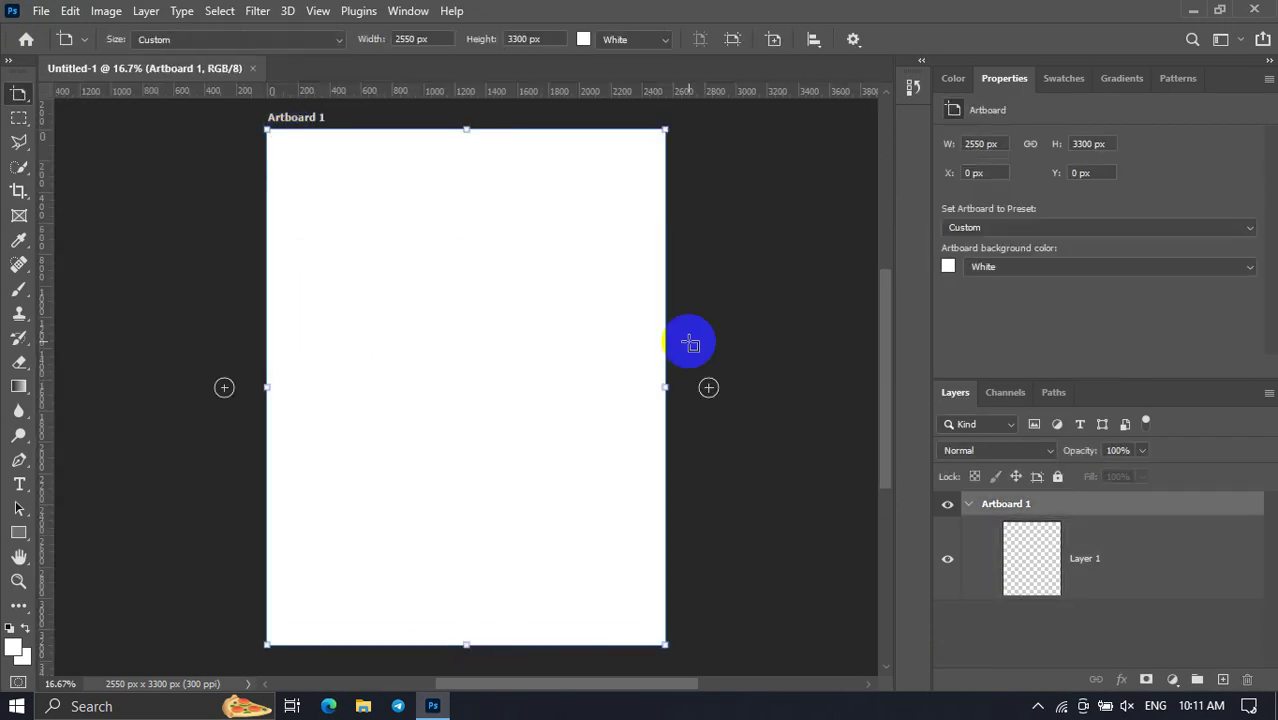
{"action": "left_click", "coordinate": [707, 386]}
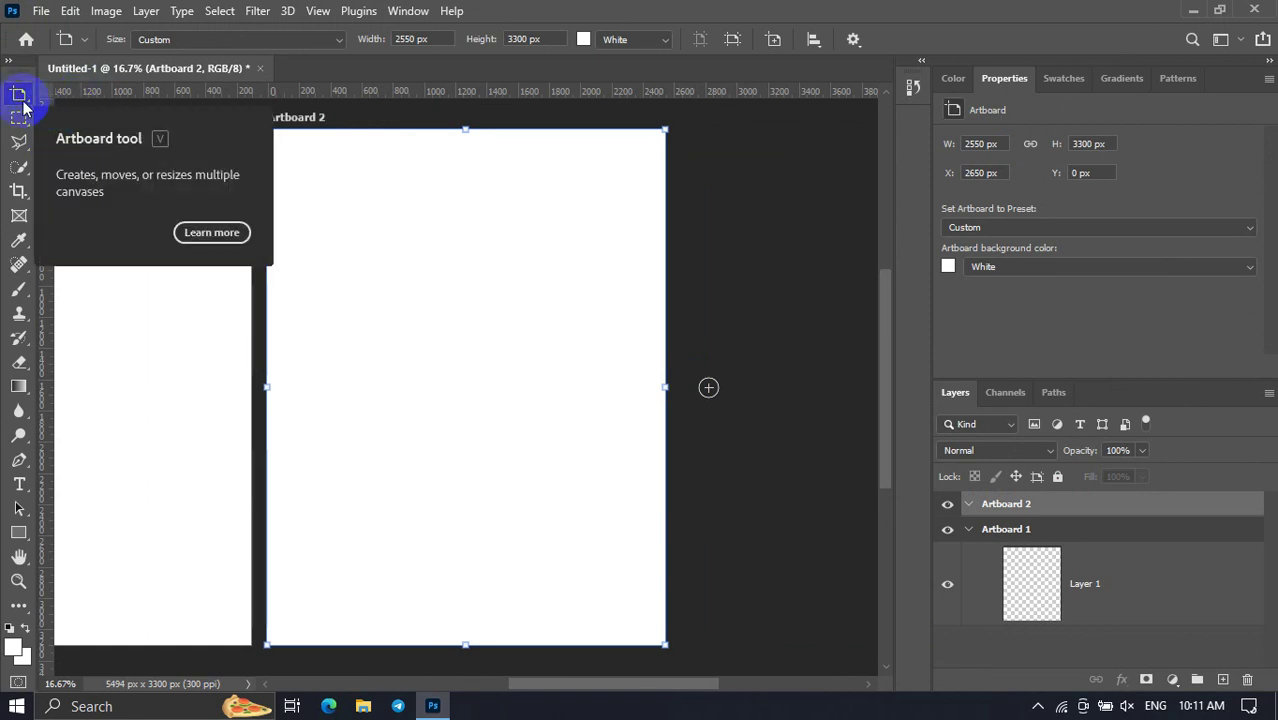
{"action": "key", "text": "v"}
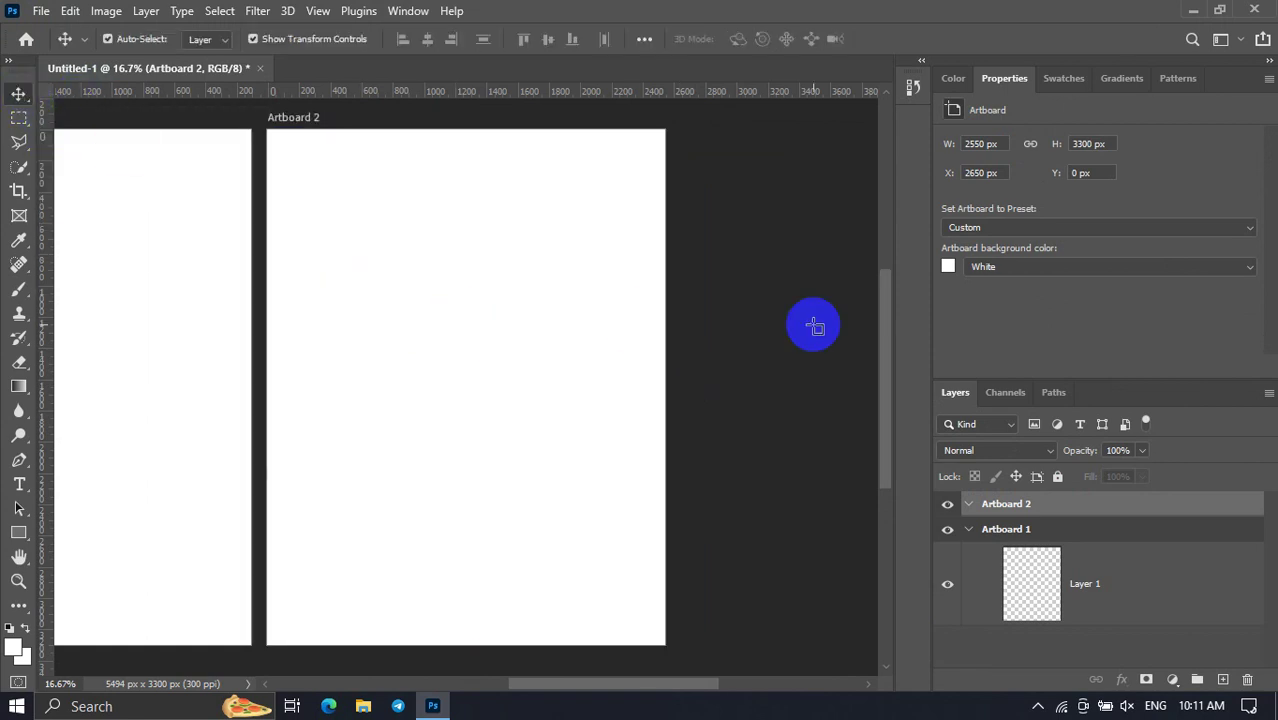
{"action": "left_click_drag", "start_coordinate": [810, 322], "coordinate": [703, 366]}
{"action": "key", "text": "ctrl+0"}
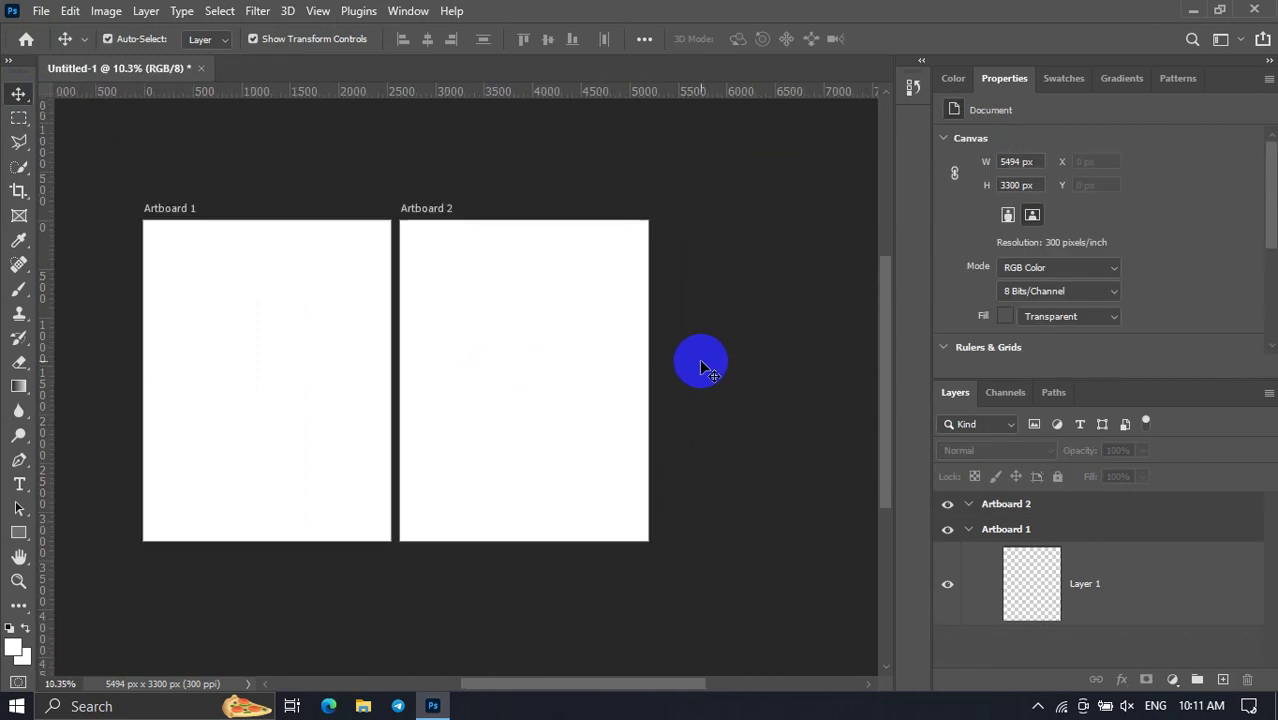
{"action": "left_click", "coordinate": [42, 12]}
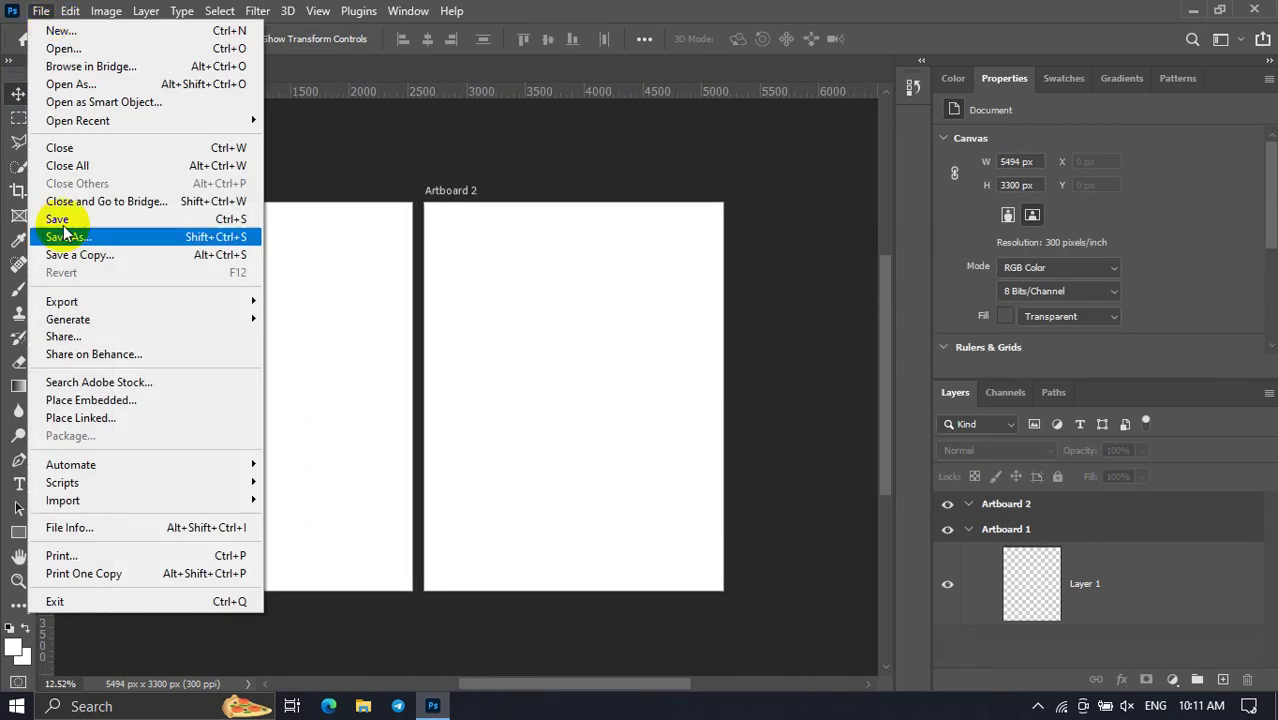
{"action": "mouse_move", "coordinate": [62, 301]}
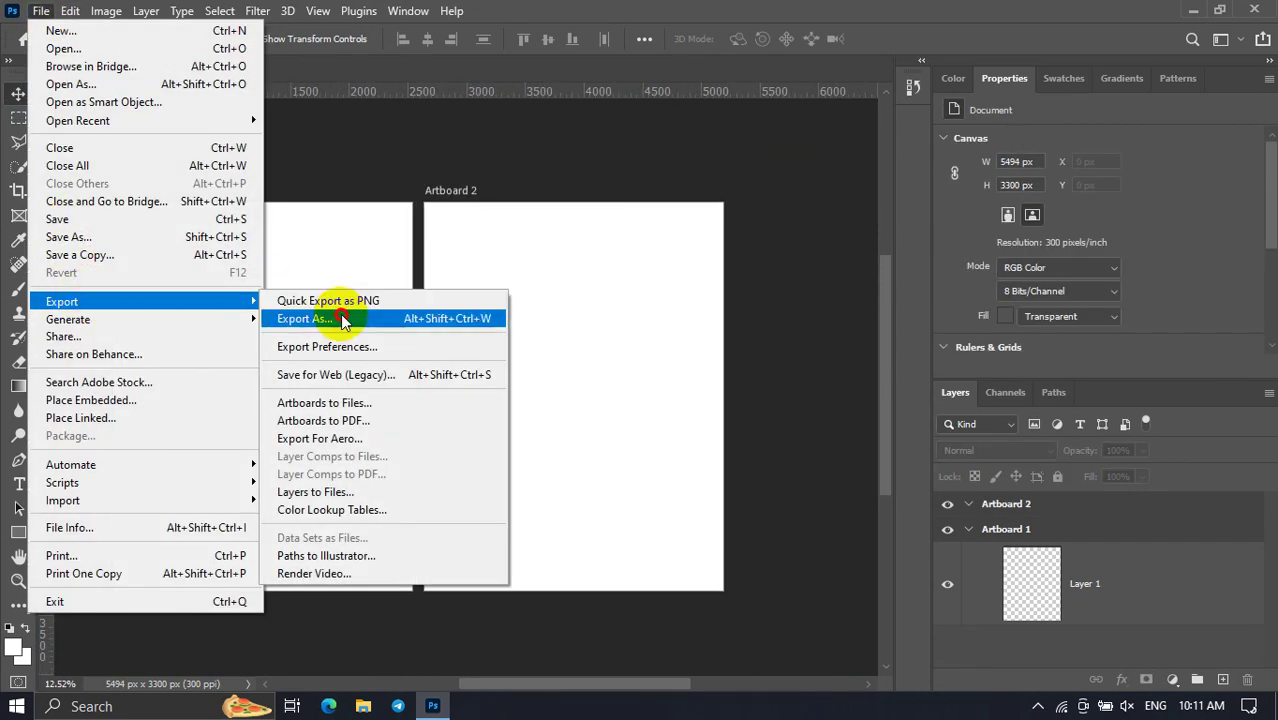
Start Export As for the artboards, then close Photoshop after it crashes.
{"action": "left_click", "coordinate": [341, 318]}
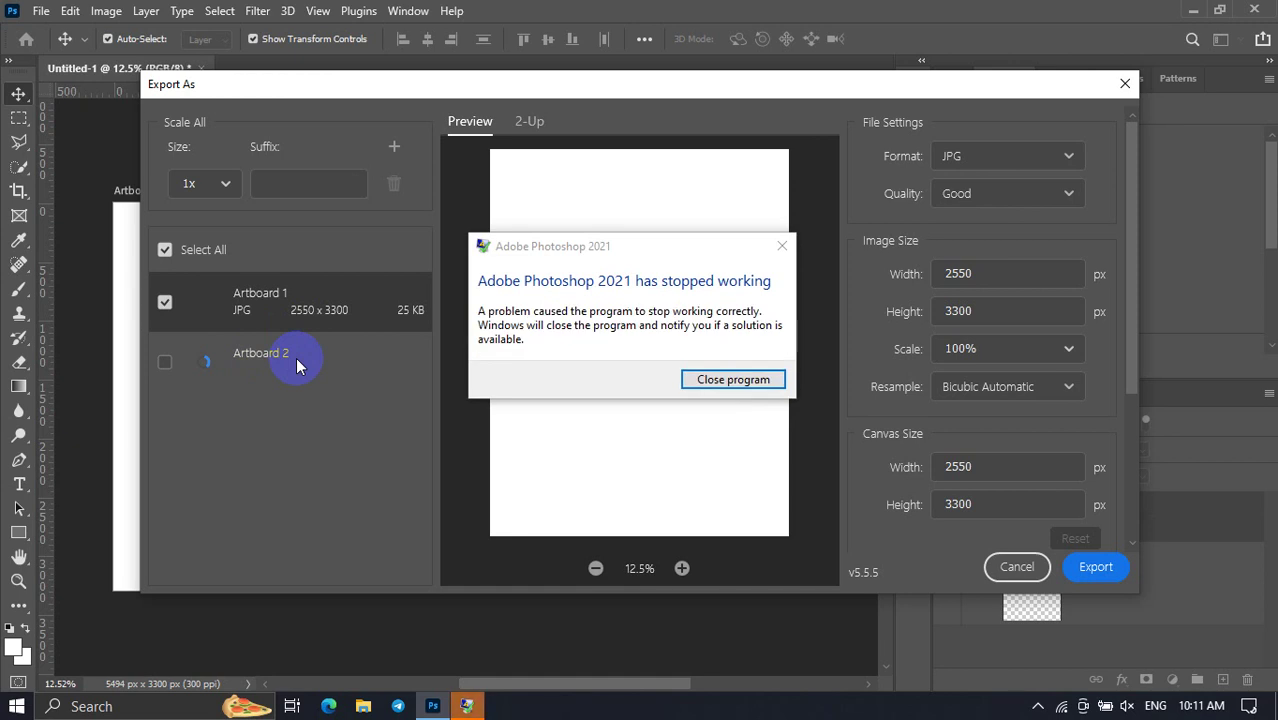
{"action": "left_click", "coordinate": [781, 246]}
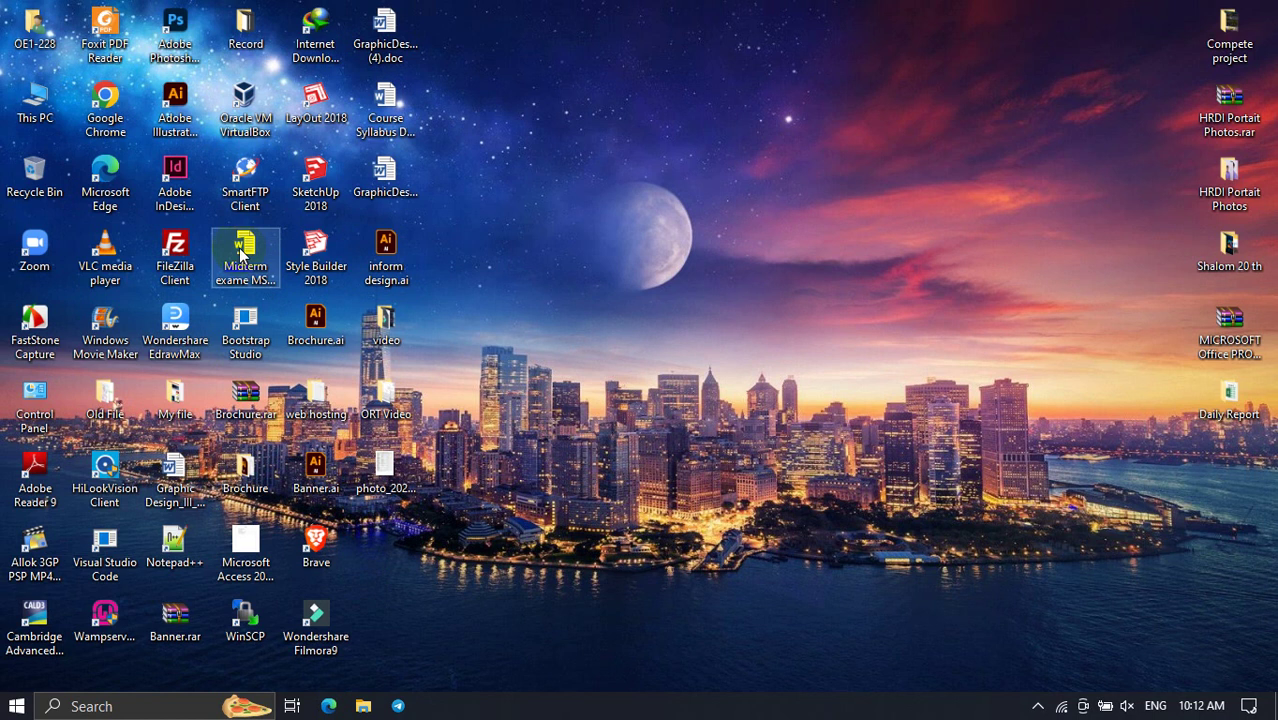
Refresh the Windows desktop and relaunch Adobe Photoshop 2021 from its shortcut.
{"action": "left_click", "coordinate": [176, 35]}
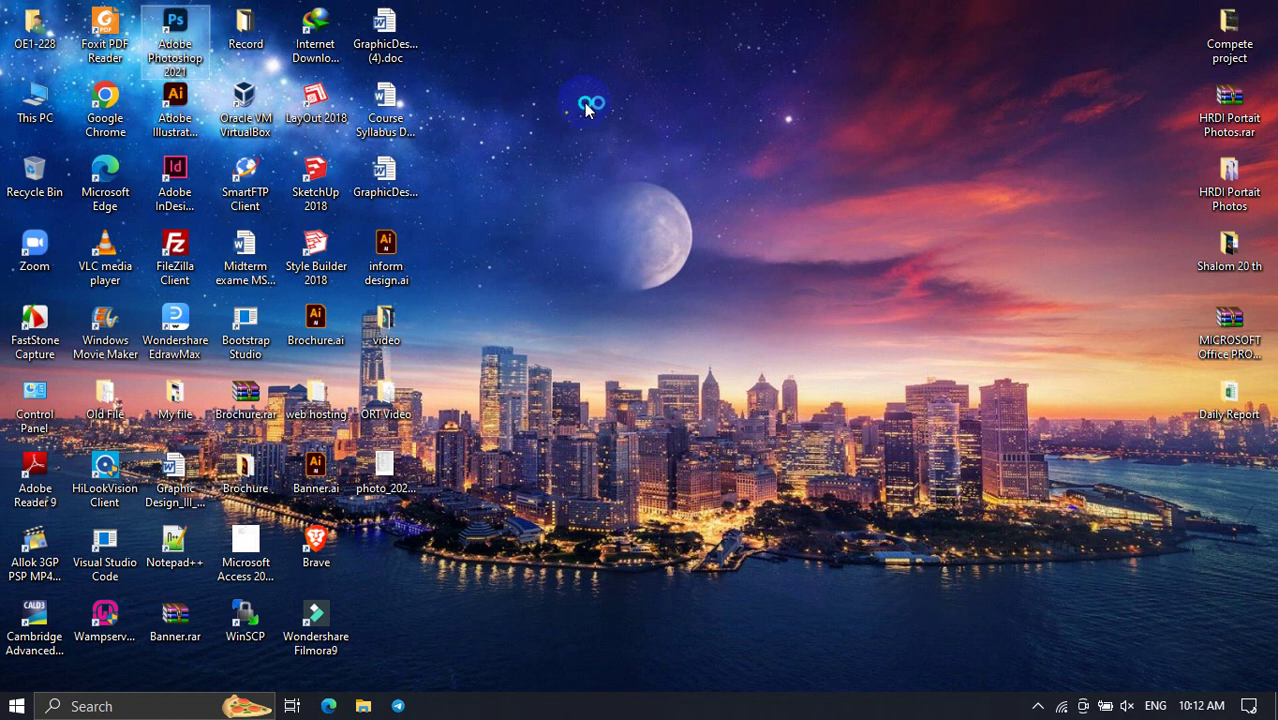
{"action": "right_click", "coordinate": [585, 104]}
{"action": "left_click", "coordinate": [638, 150]}
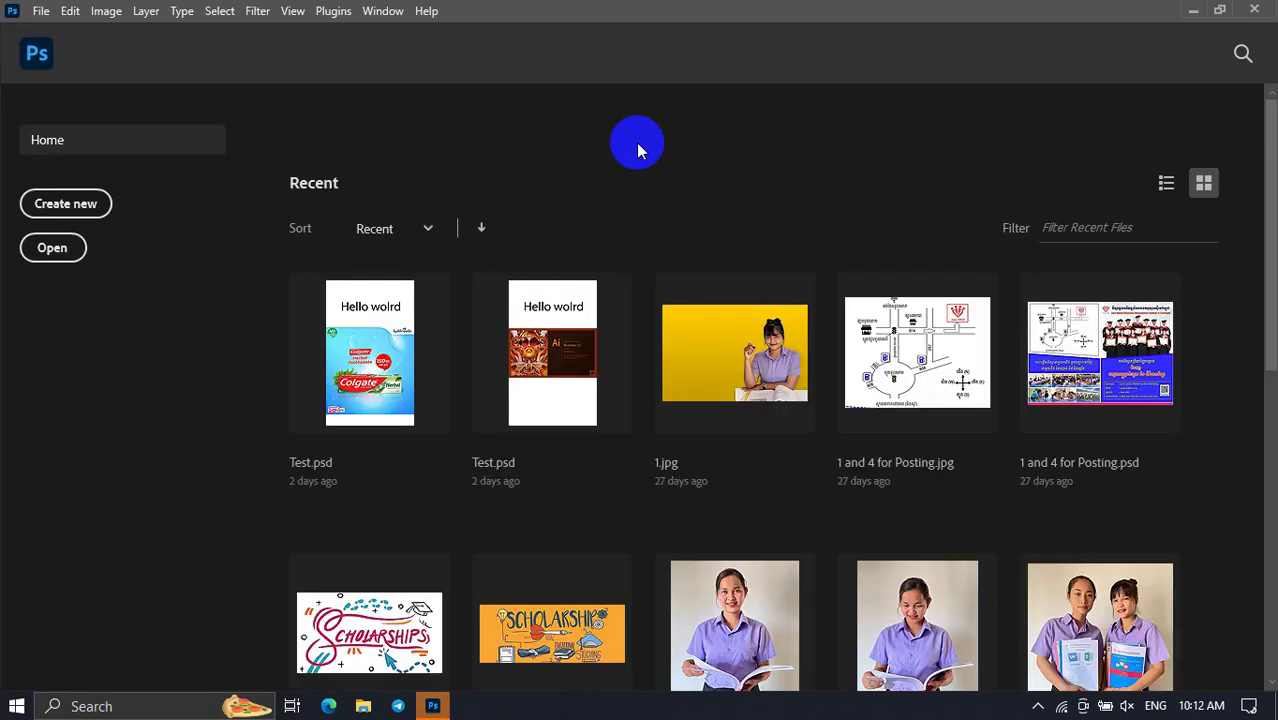
Create a blue 297 × 210 mm landscape document with artboards enabled.
{"action": "left_click", "coordinate": [106, 199]}
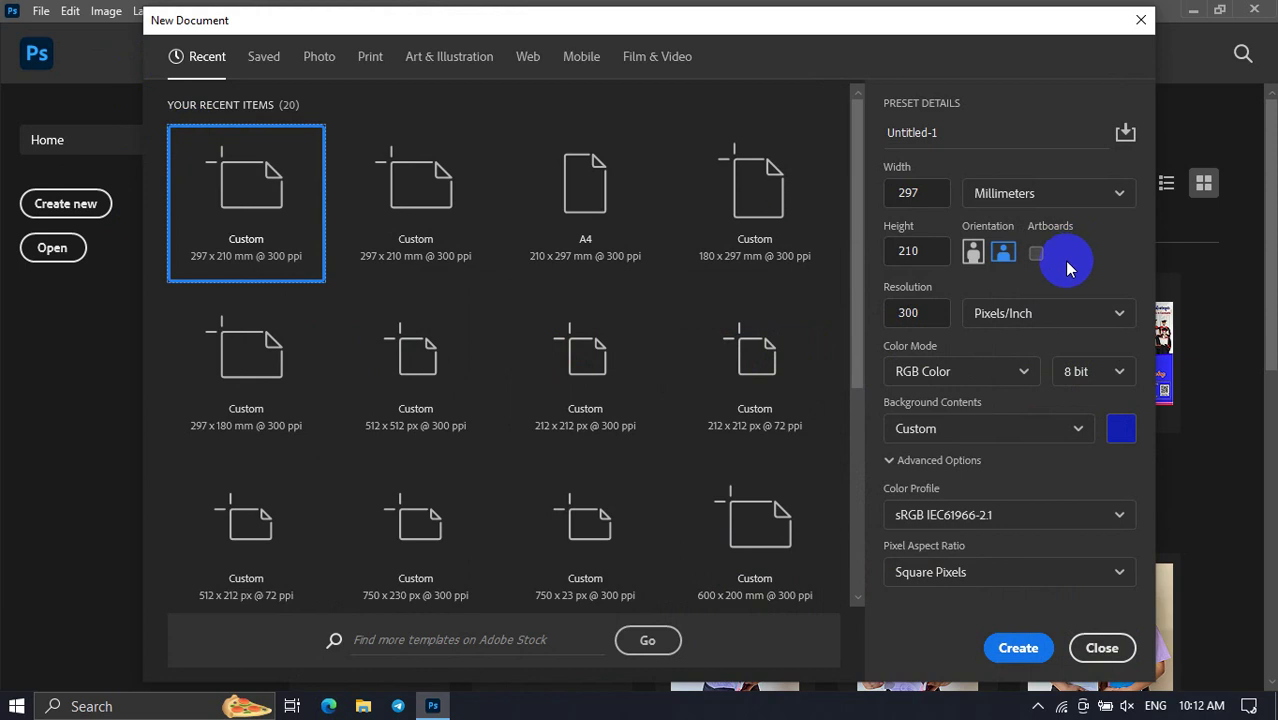
{"action": "left_click", "coordinate": [1041, 258]}
{"action": "left_click", "coordinate": [1018, 648]}
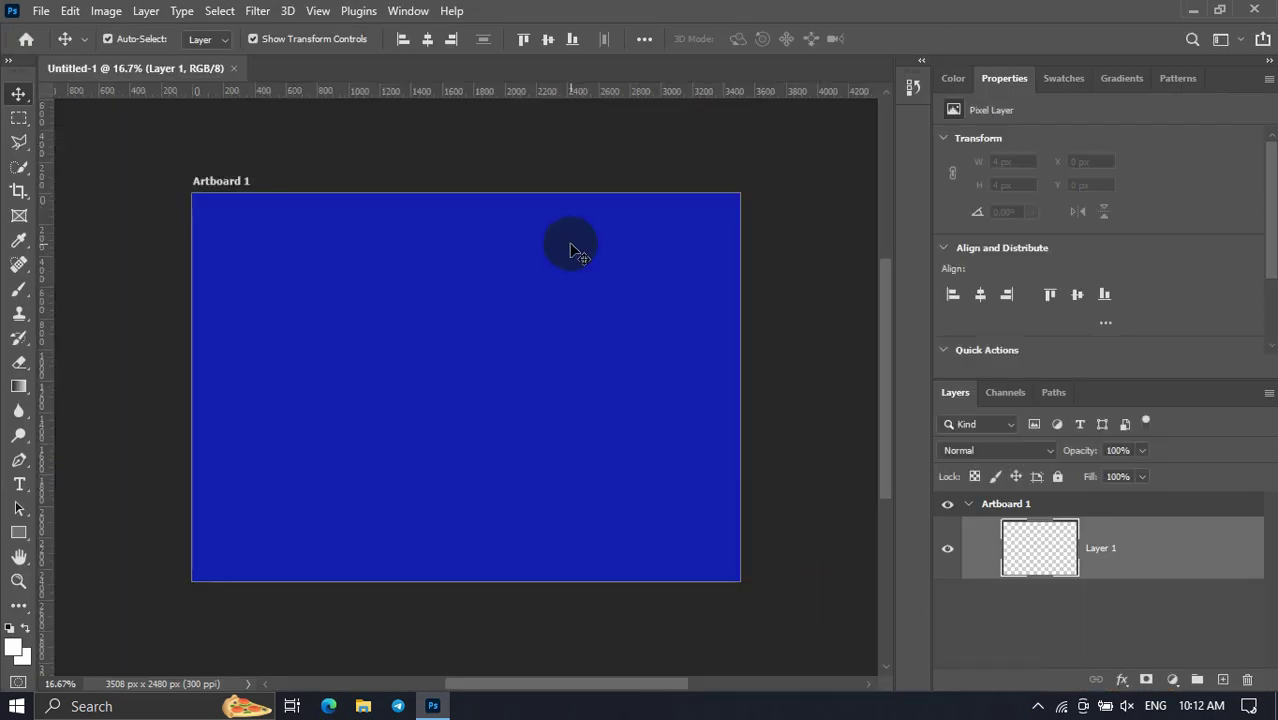
Add a matching Artboard 2 beside Artboard 1 and fit both in the window.
{"action": "left_click", "coordinate": [224, 183]}
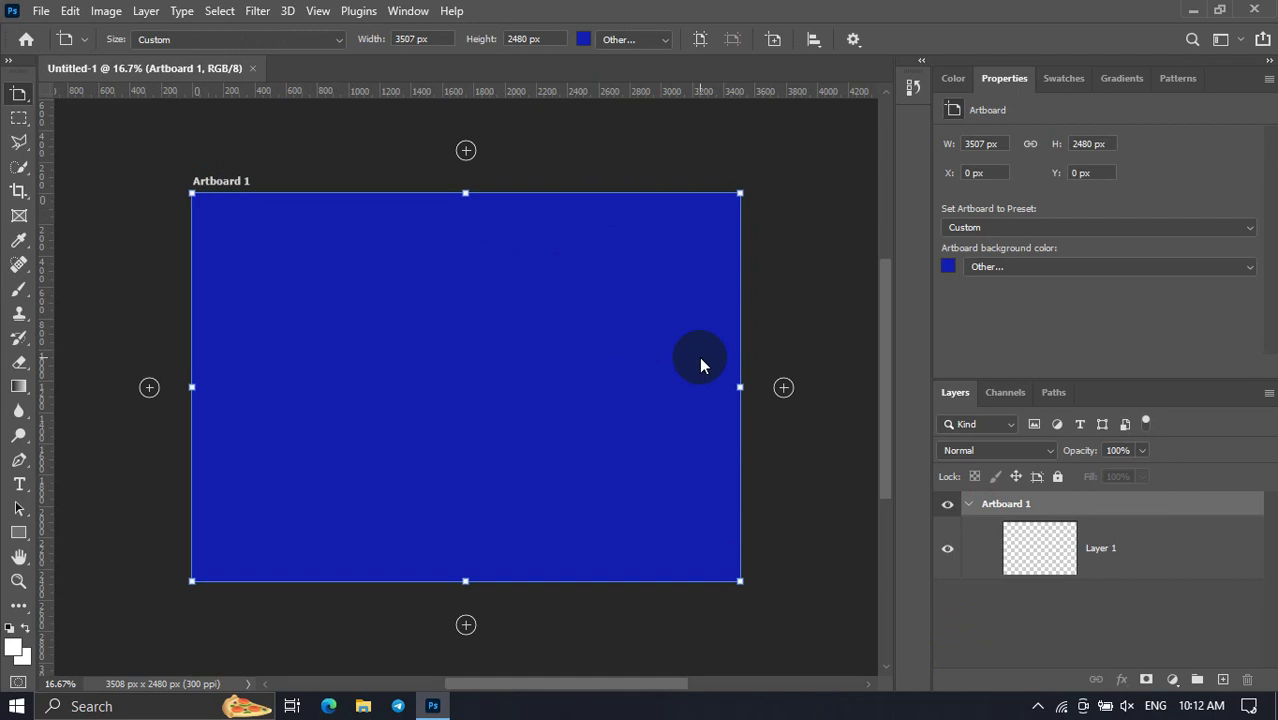
{"action": "left_click", "coordinate": [782, 387]}
{"action": "key", "text": "ctrl+0"}
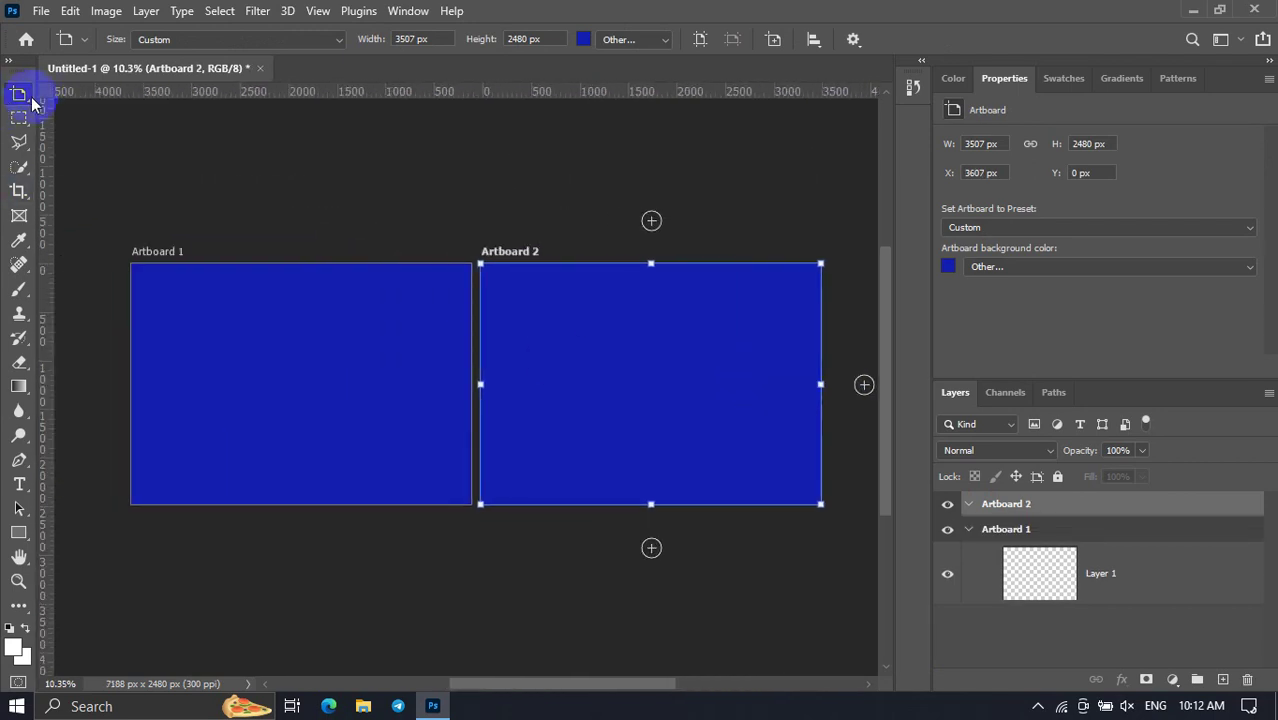
{"action": "left_click", "coordinate": [41, 11]}
{"action": "mouse_move", "coordinate": [62, 301]}
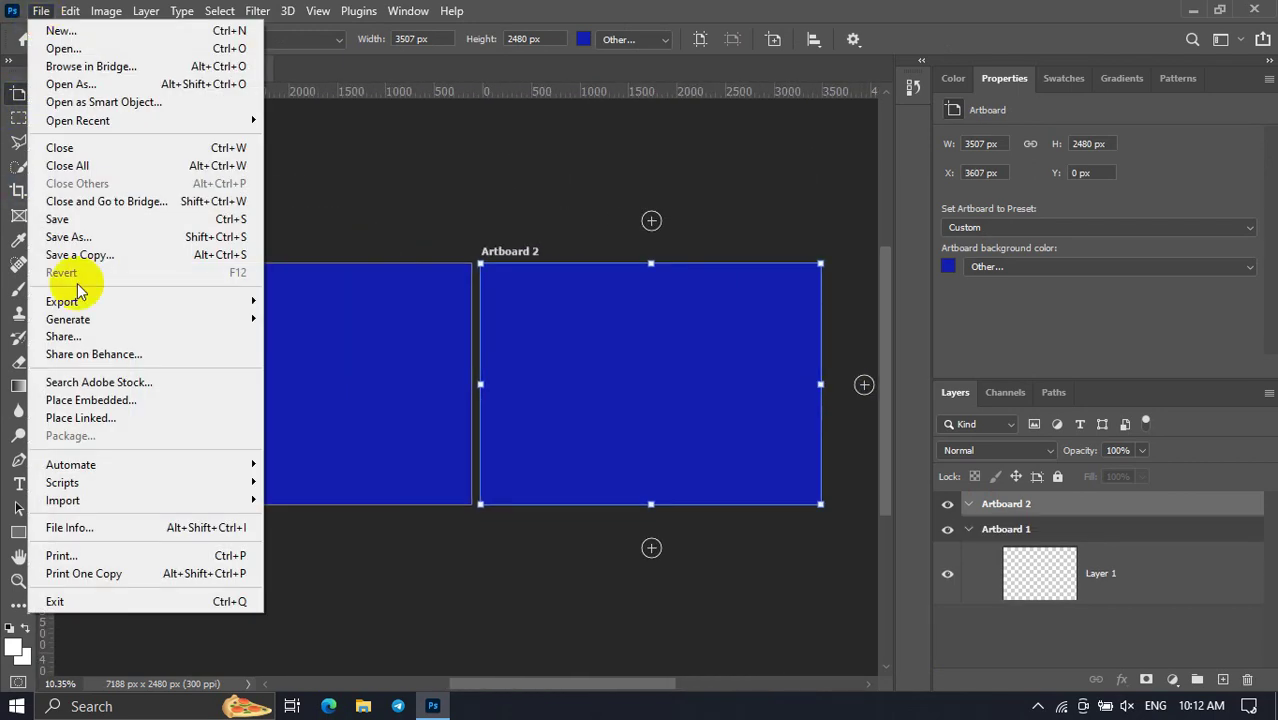
{"action": "left_click", "coordinate": [345, 320]}
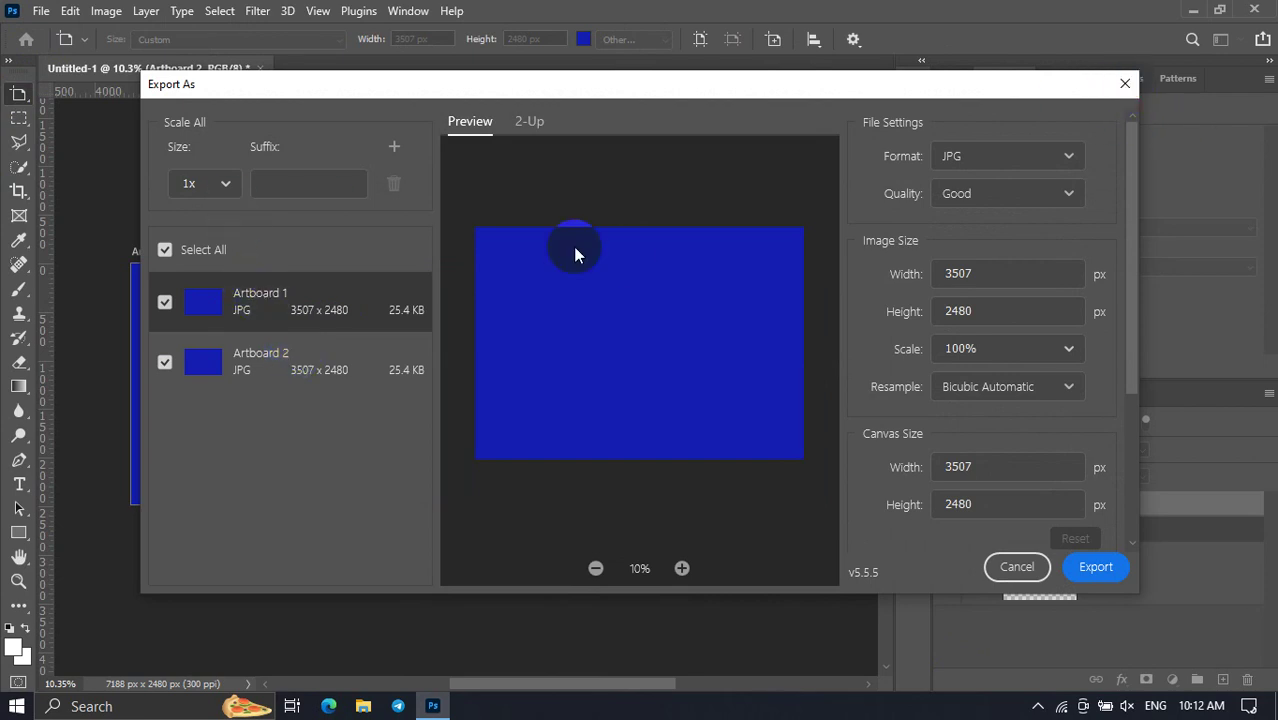
{"action": "left_click", "coordinate": [1122, 84]}
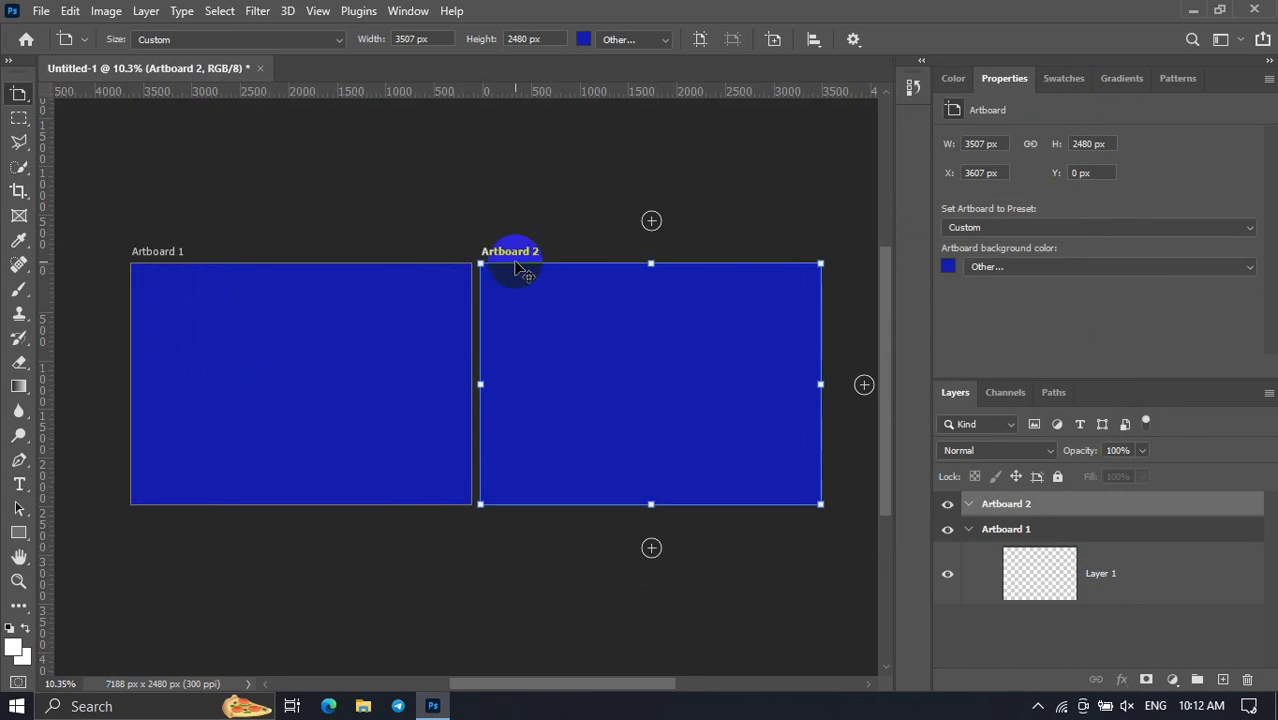
{"action": "left_click", "coordinate": [967, 529]}
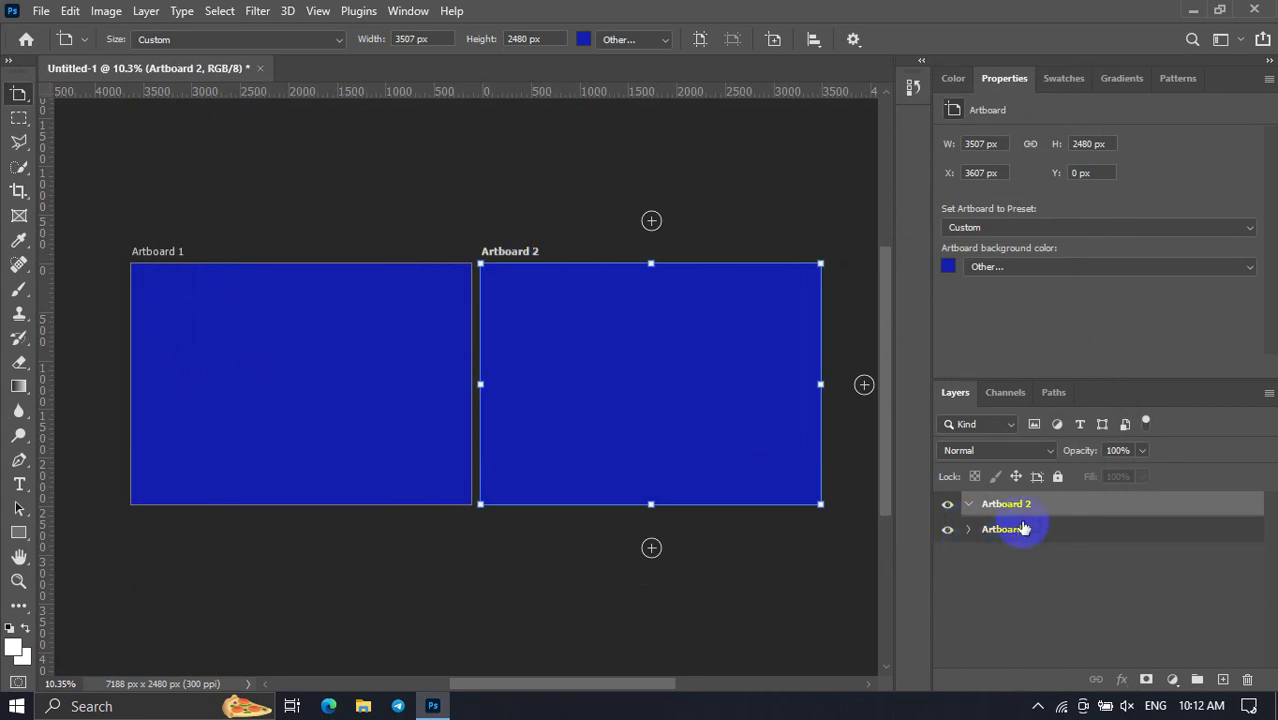
Rename Artboard 1 to A1 and Artboard 2 to A2 in the Layers panel.
{"action": "double_click", "coordinate": [1006, 530]}
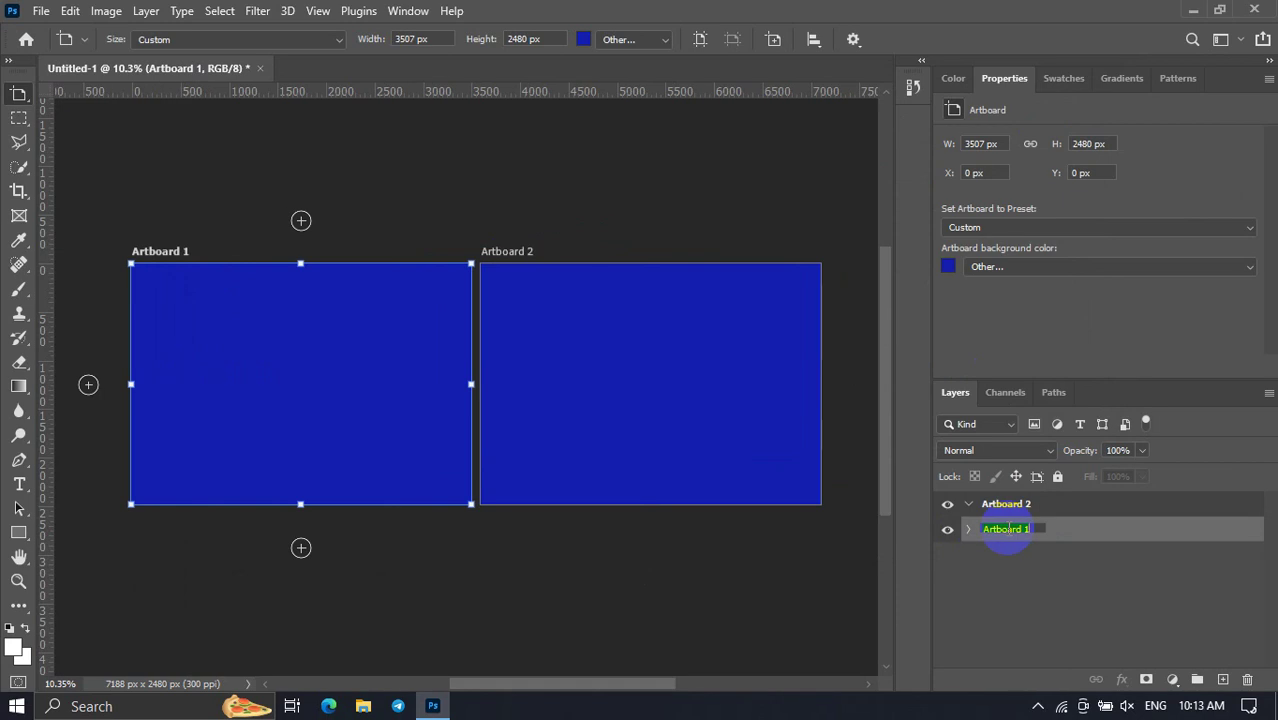
{"action": "type", "text": "A1"}
{"action": "key", "text": "Return"}
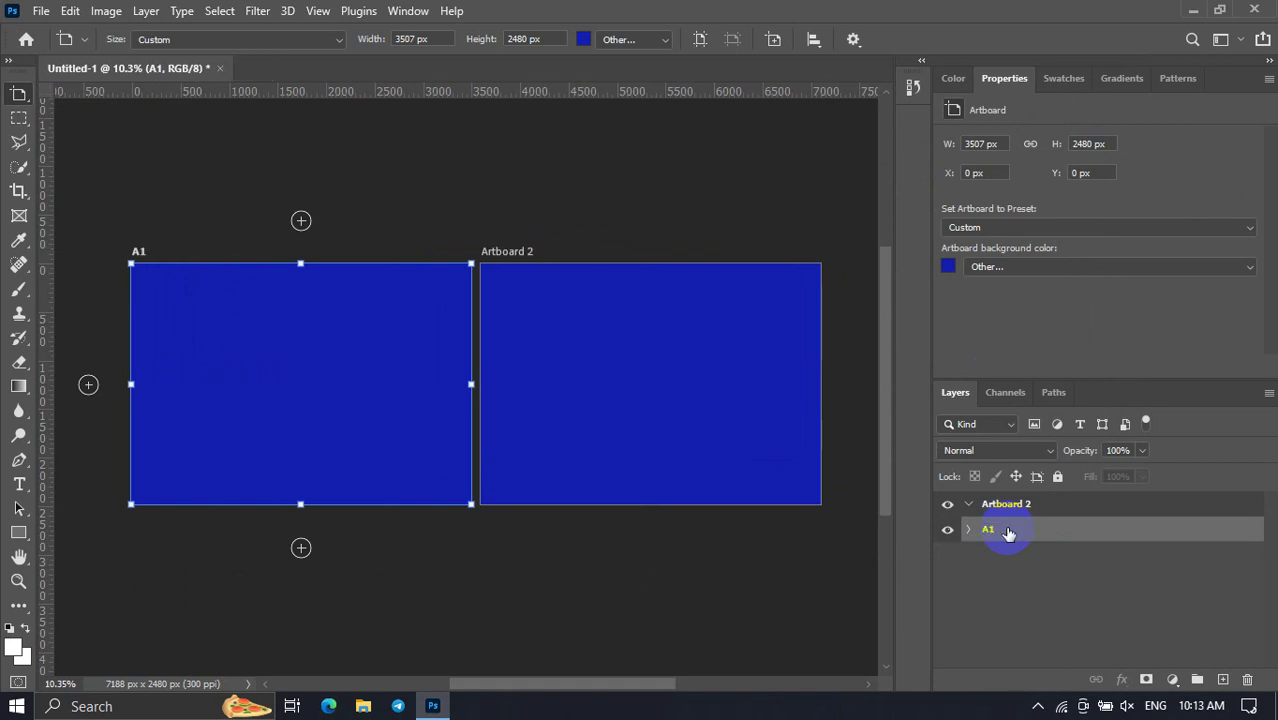
{"action": "left_click", "coordinate": [1052, 507]}
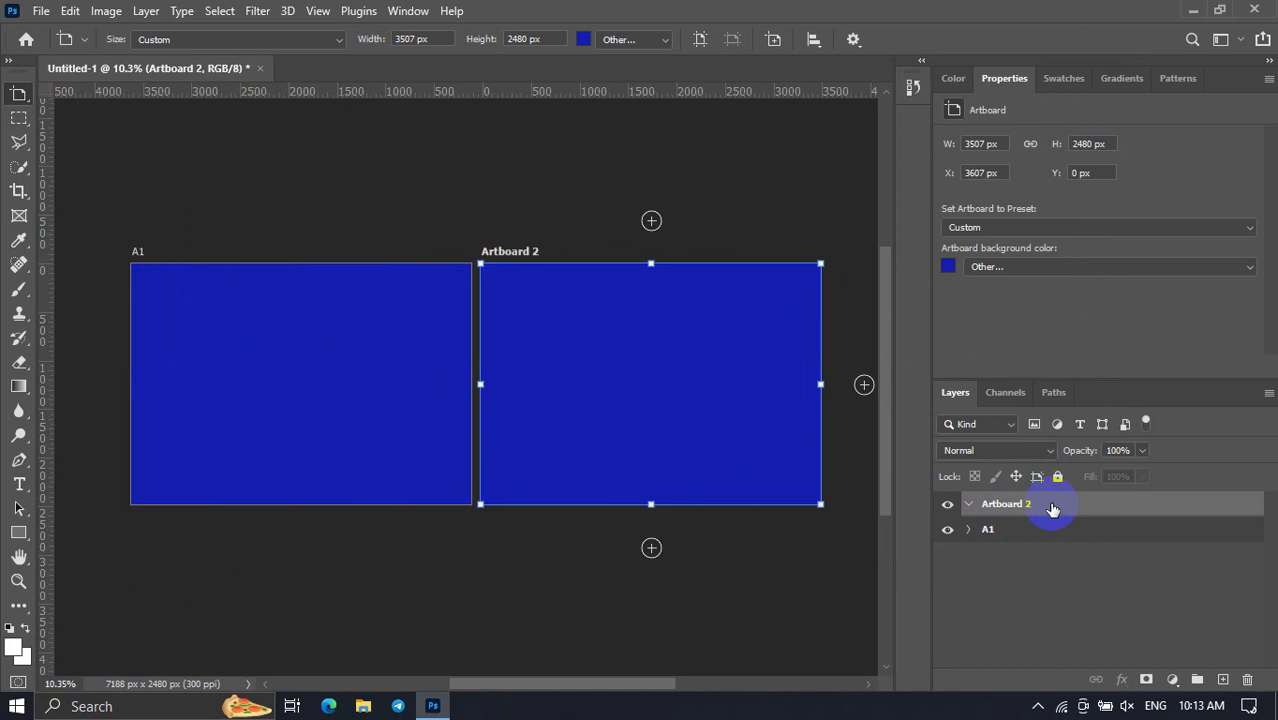
{"action": "double_click", "coordinate": [1006, 505]}
{"action": "type", "text": "A2"}
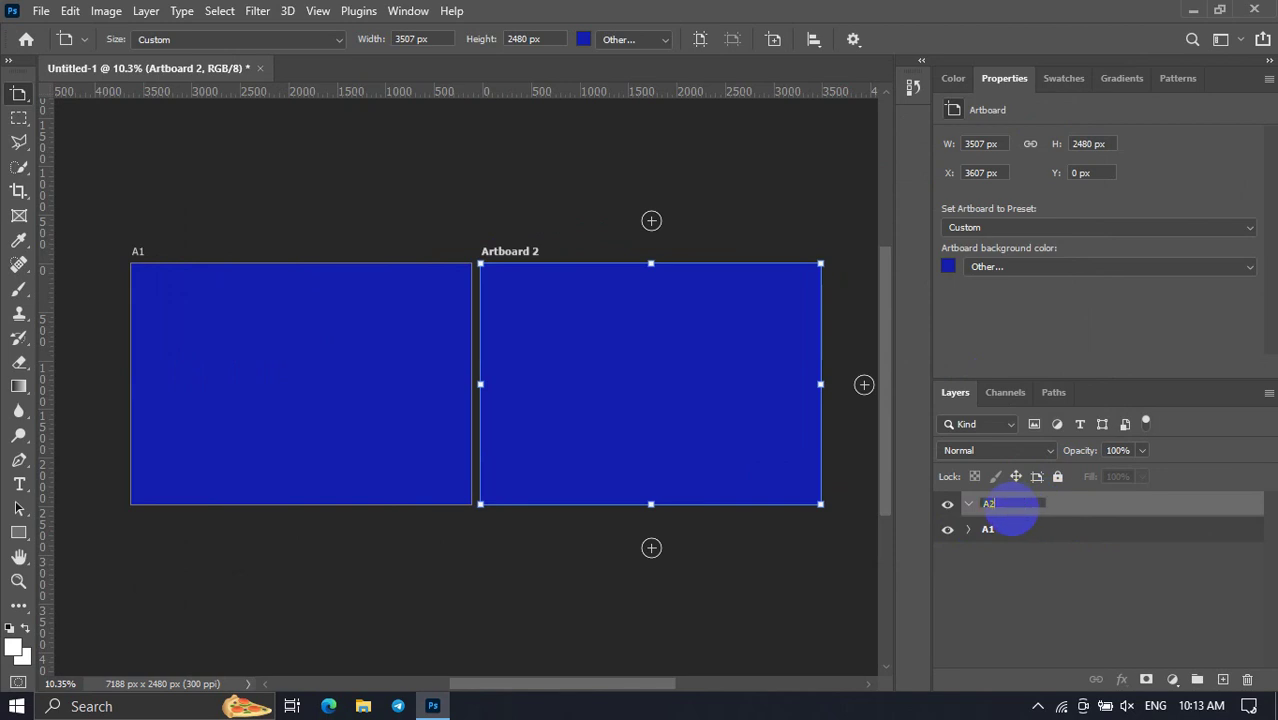
{"action": "key", "text": "Return"}
{"action": "key", "text": "v"}
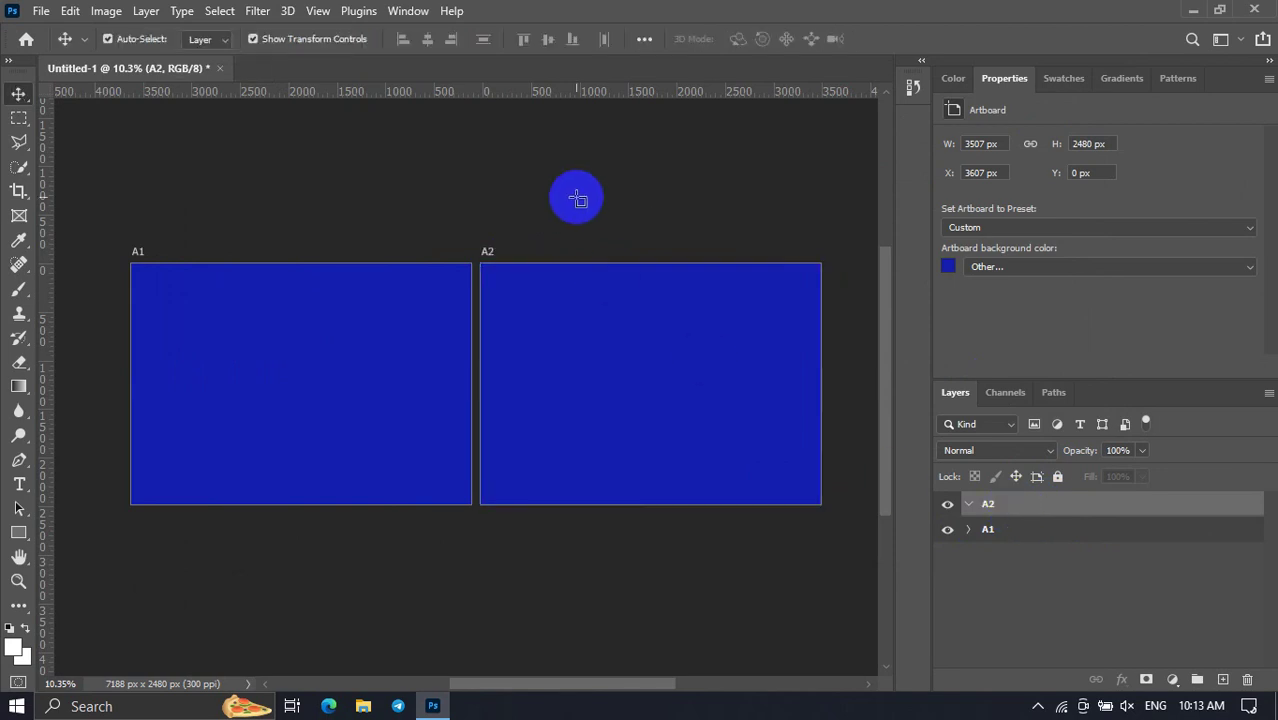
{"action": "mouse_move", "coordinate": [580, 200]}
{"action": "left_mouse_down"}
{"action": "mouse_move", "coordinate": [65, 135]}
{"action": "mouse_move", "coordinate": [366, 445]}
{"action": "left_mouse_up"}
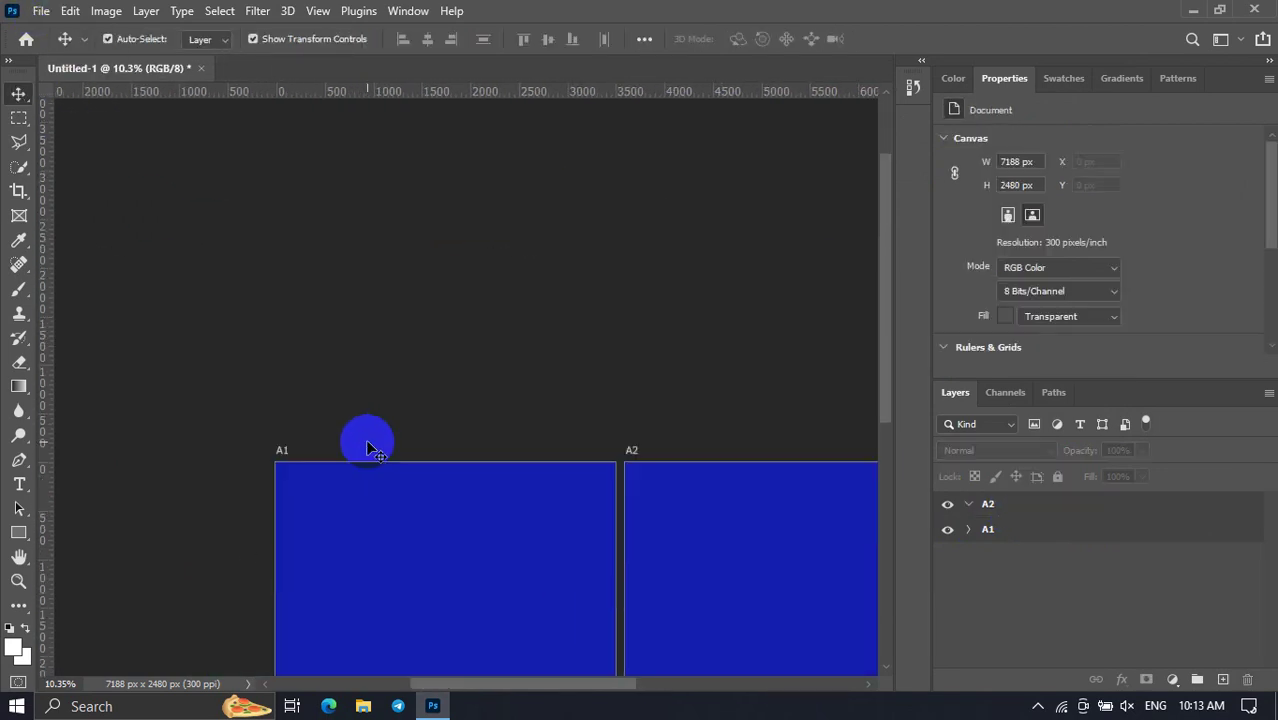
Export artboards A1 and A2 as Good-quality 3507 × 2480 JPGs.
{"action": "left_click", "coordinate": [44, 14]}
{"action": "mouse_move", "coordinate": [62, 301]}
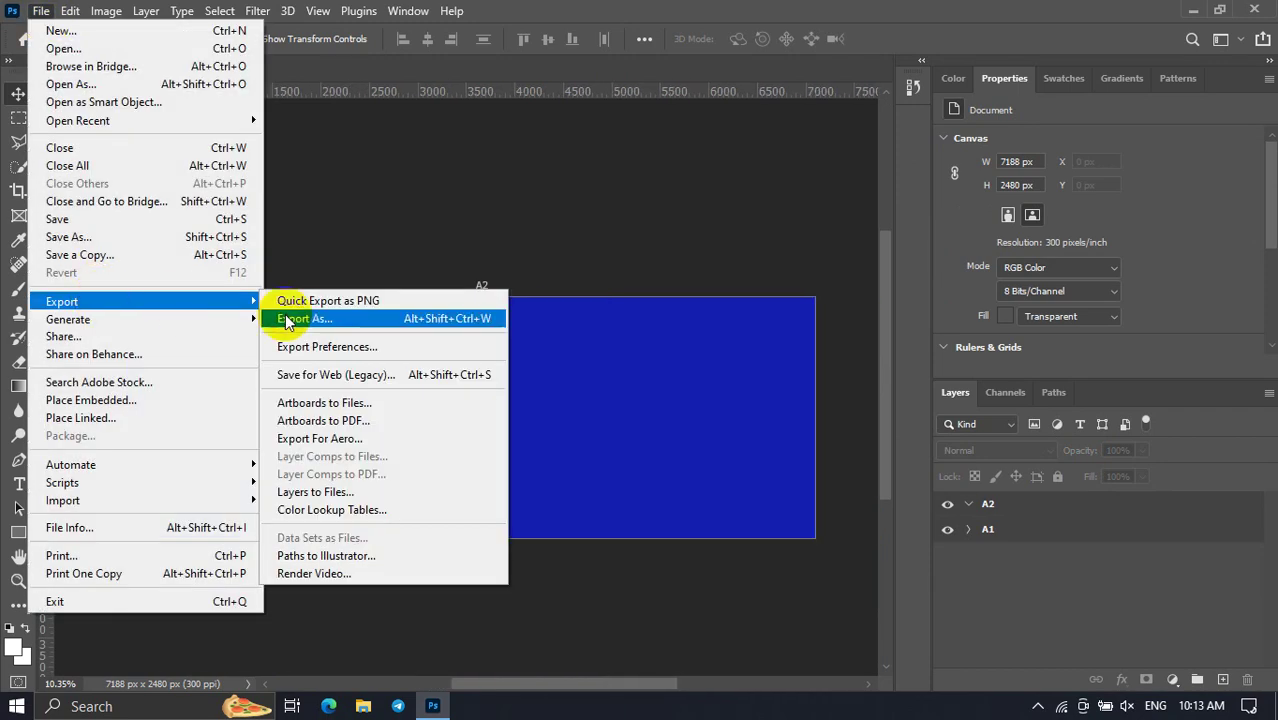
{"action": "left_click", "coordinate": [302, 320]}
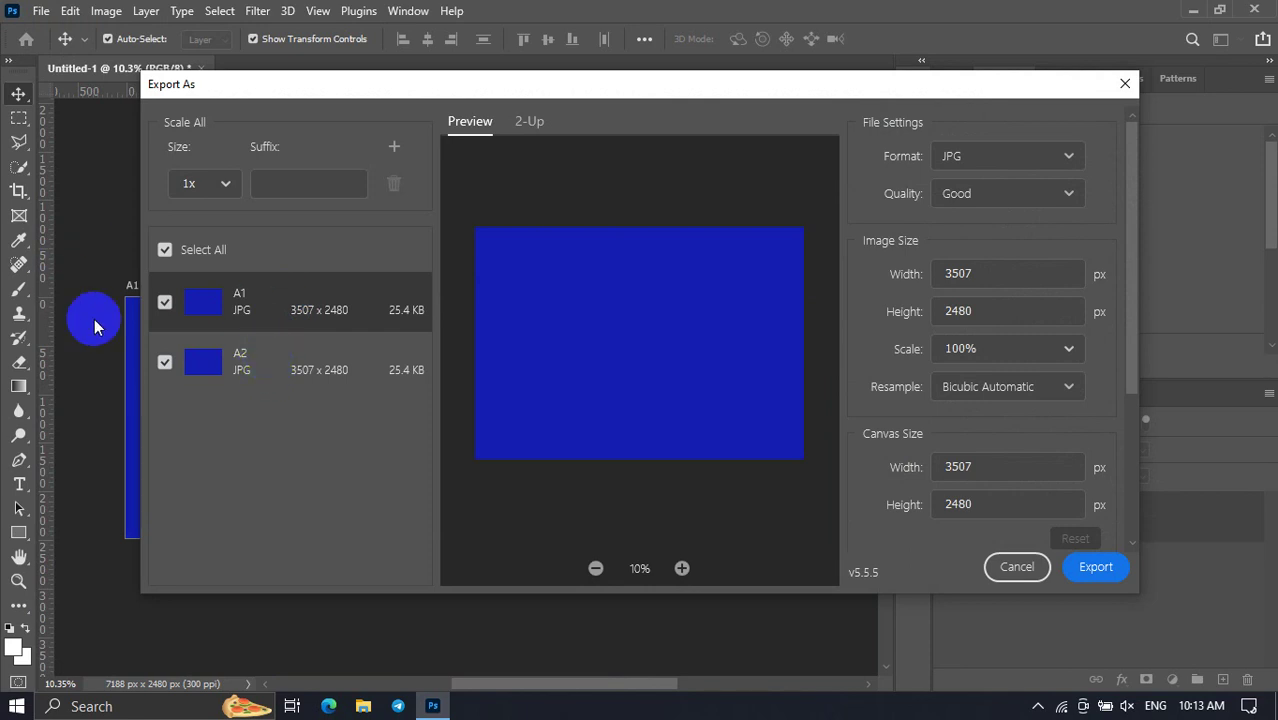
{"action": "left_click", "coordinate": [166, 305]}
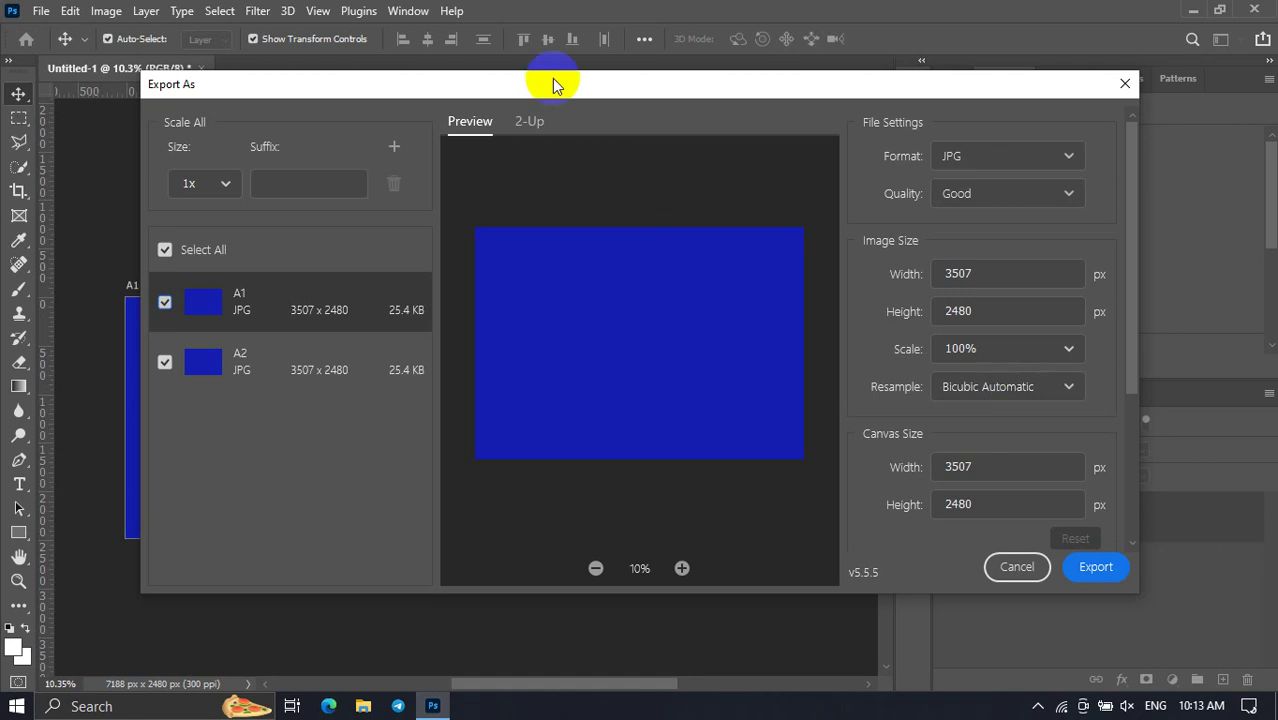
{"action": "left_click_drag", "start_coordinate": [541, 89], "coordinate": [545, 78]}
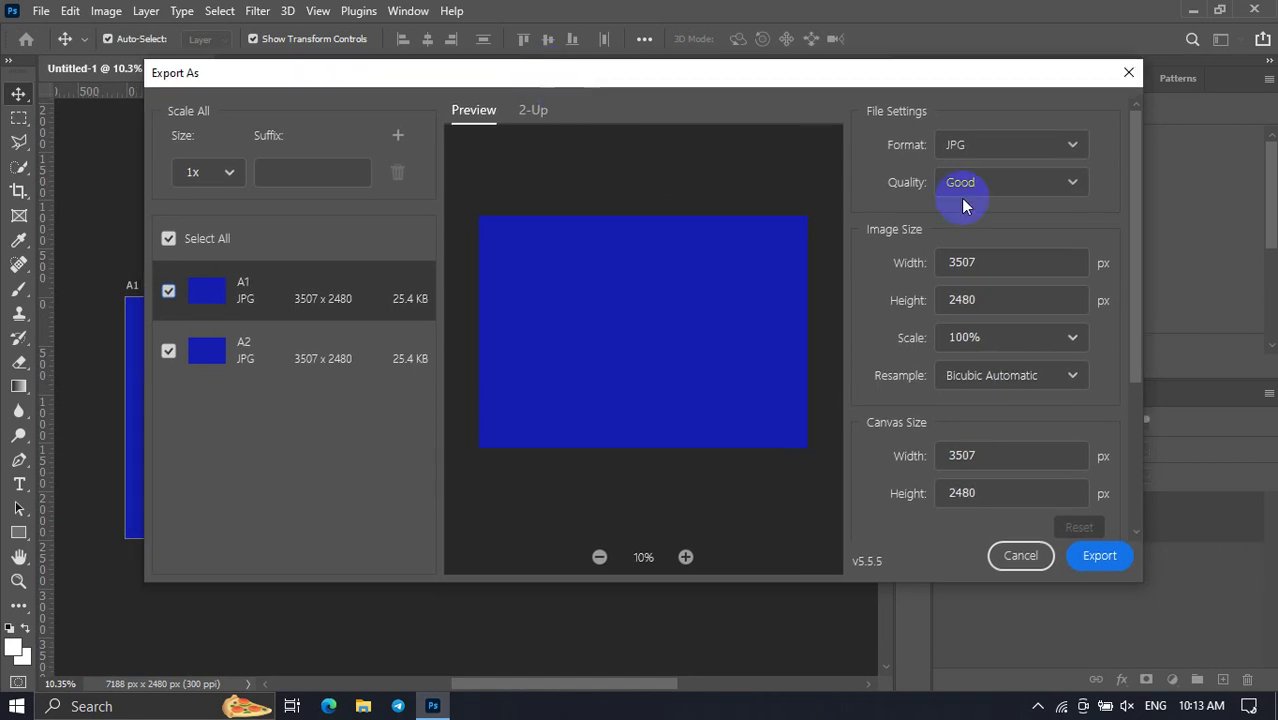
{"action": "left_click", "coordinate": [1090, 558]}
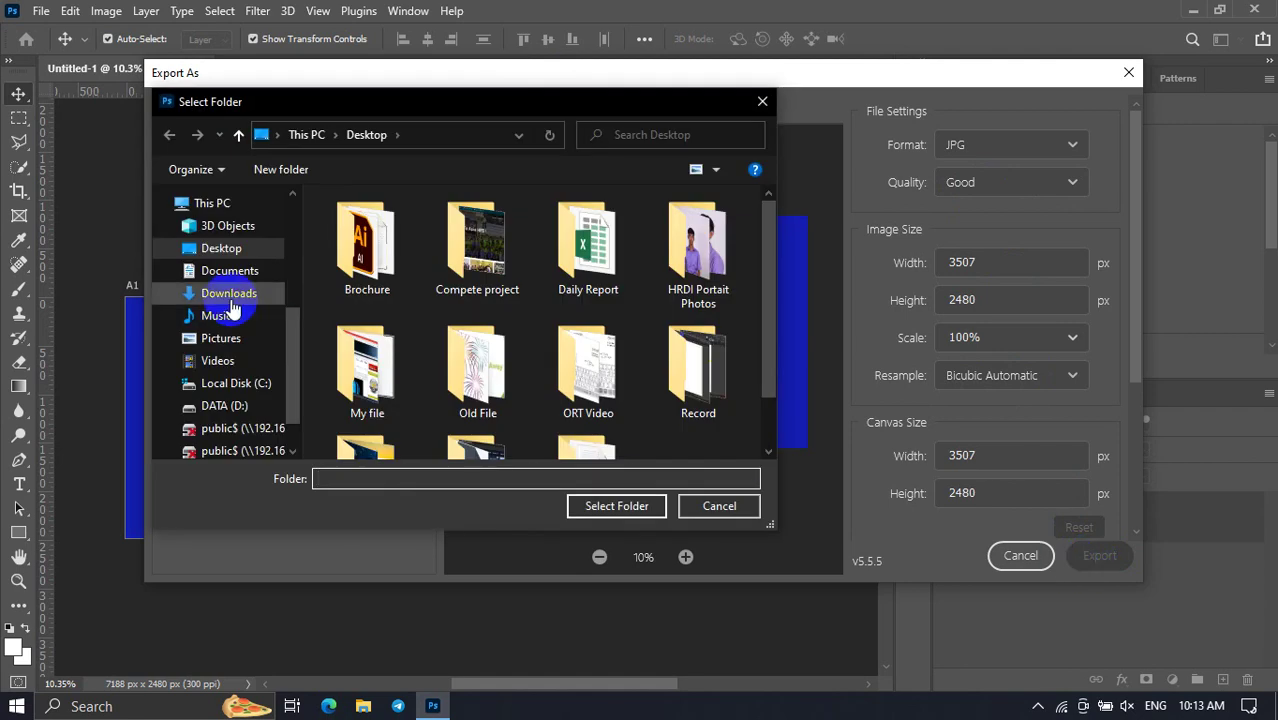
Create a Desktop folder named test and choose it as the export destination.
{"action": "left_click", "coordinate": [228, 258]}
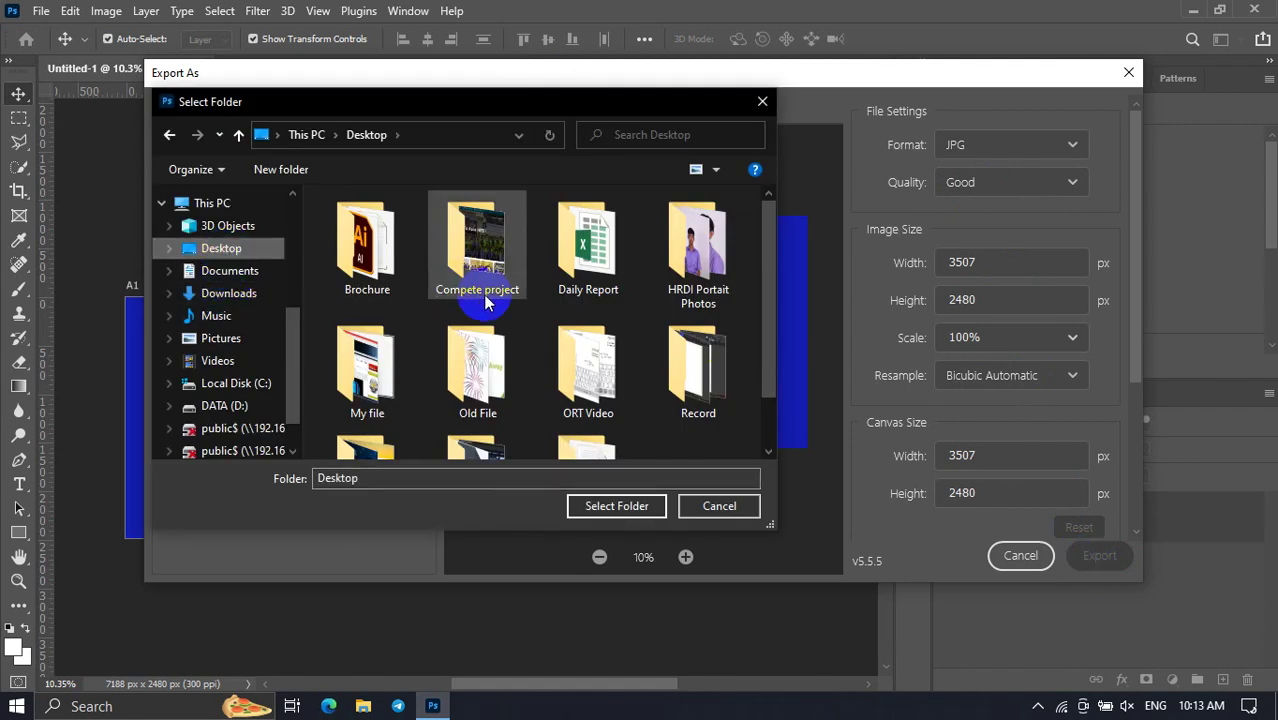
{"action": "scroll", "coordinate": [487, 305], "scroll_direction": "down", "scroll_amount": 1}
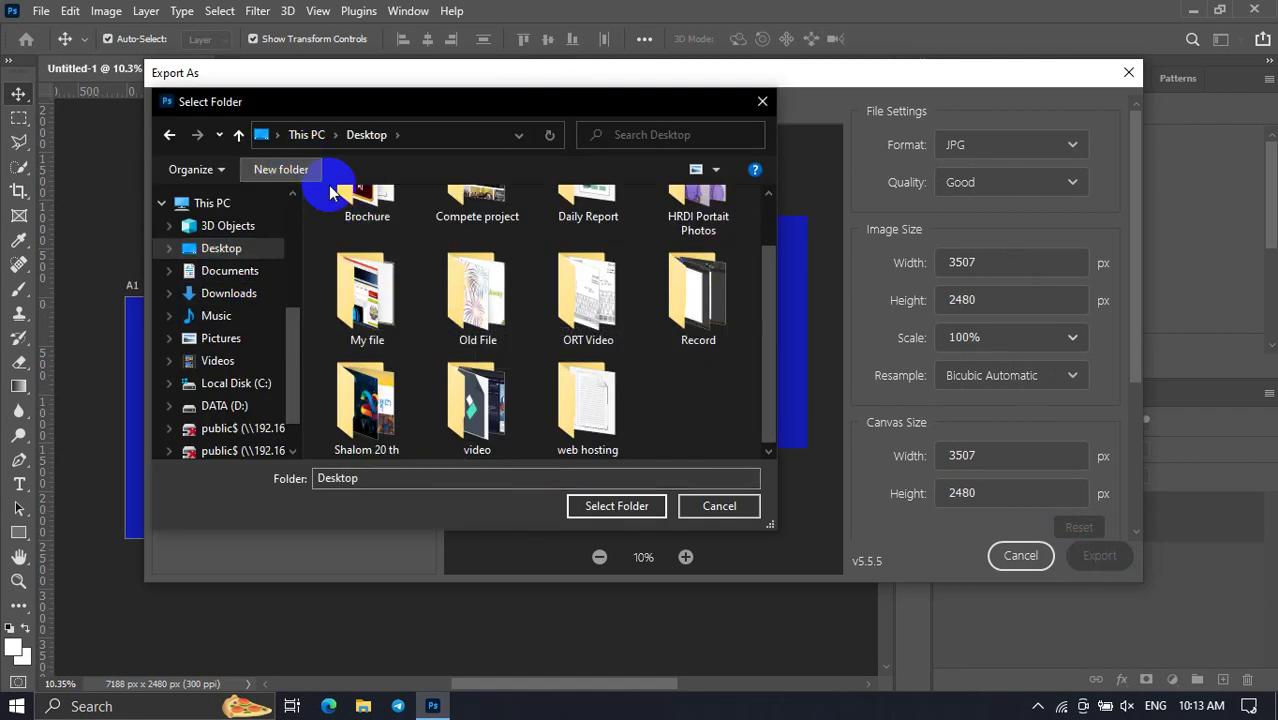
{"action": "left_click", "coordinate": [281, 169]}
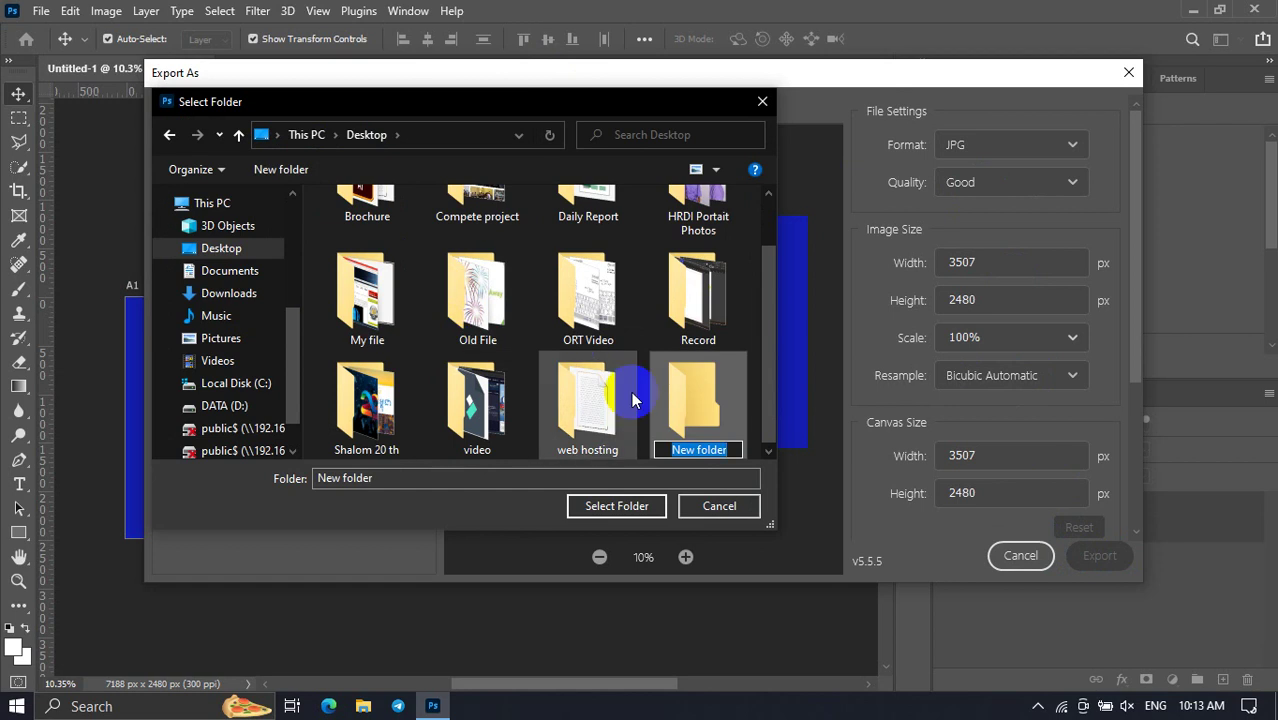
{"action": "type", "text": "test"}
{"action": "key", "text": "Return"}
{"action": "key", "text": "Return"}
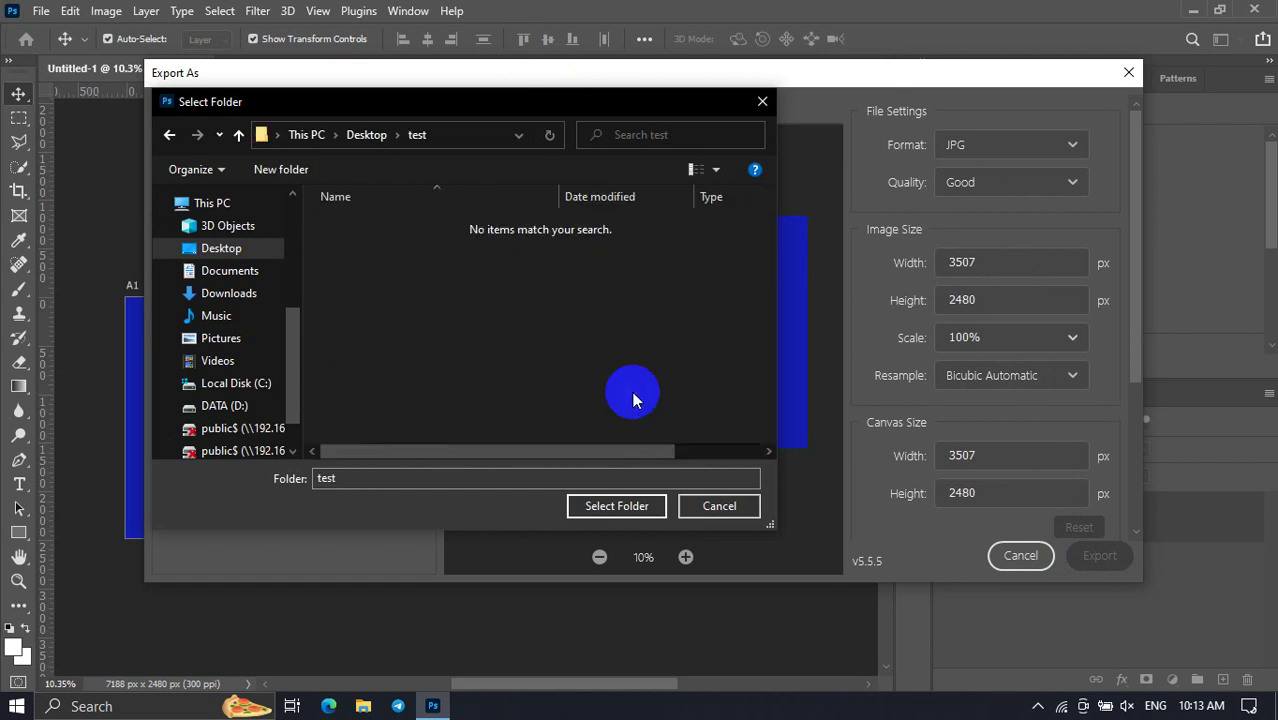
{"action": "left_click", "coordinate": [641, 510]}
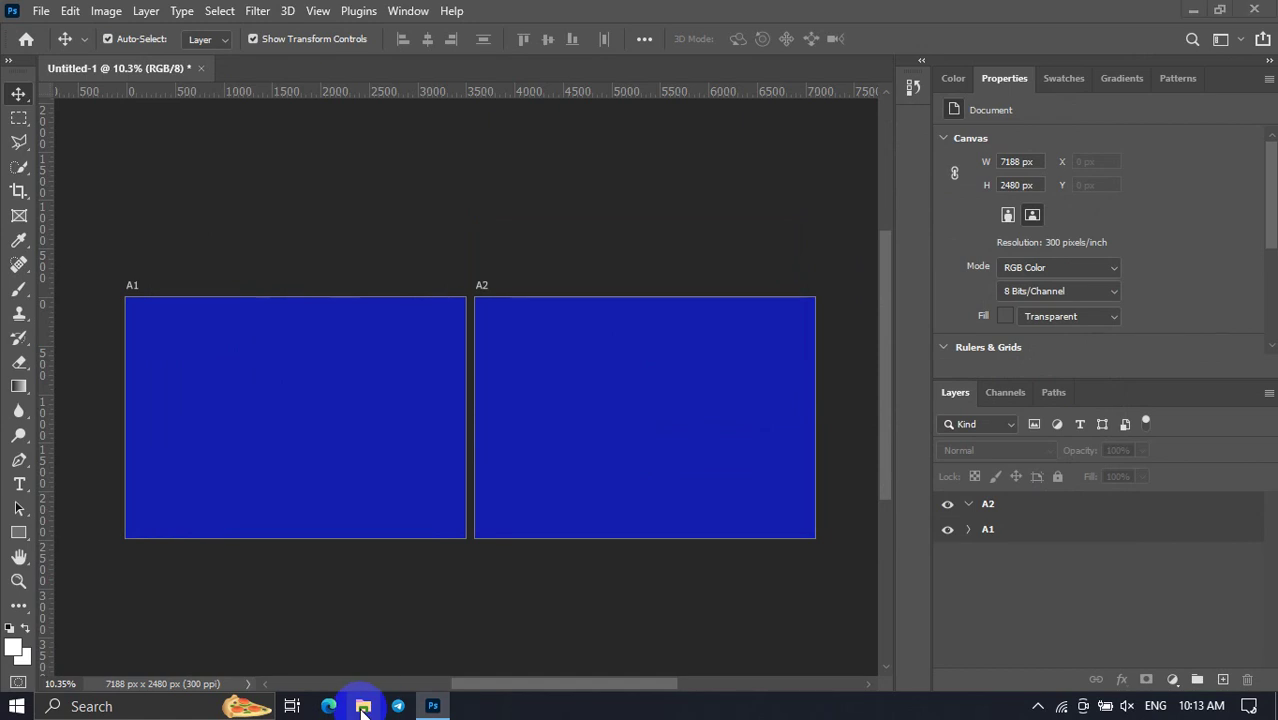
Open the Desktop test folder in File Explorer to find A1.jpg and A2.jpg.
{"action": "left_click", "coordinate": [363, 708]}
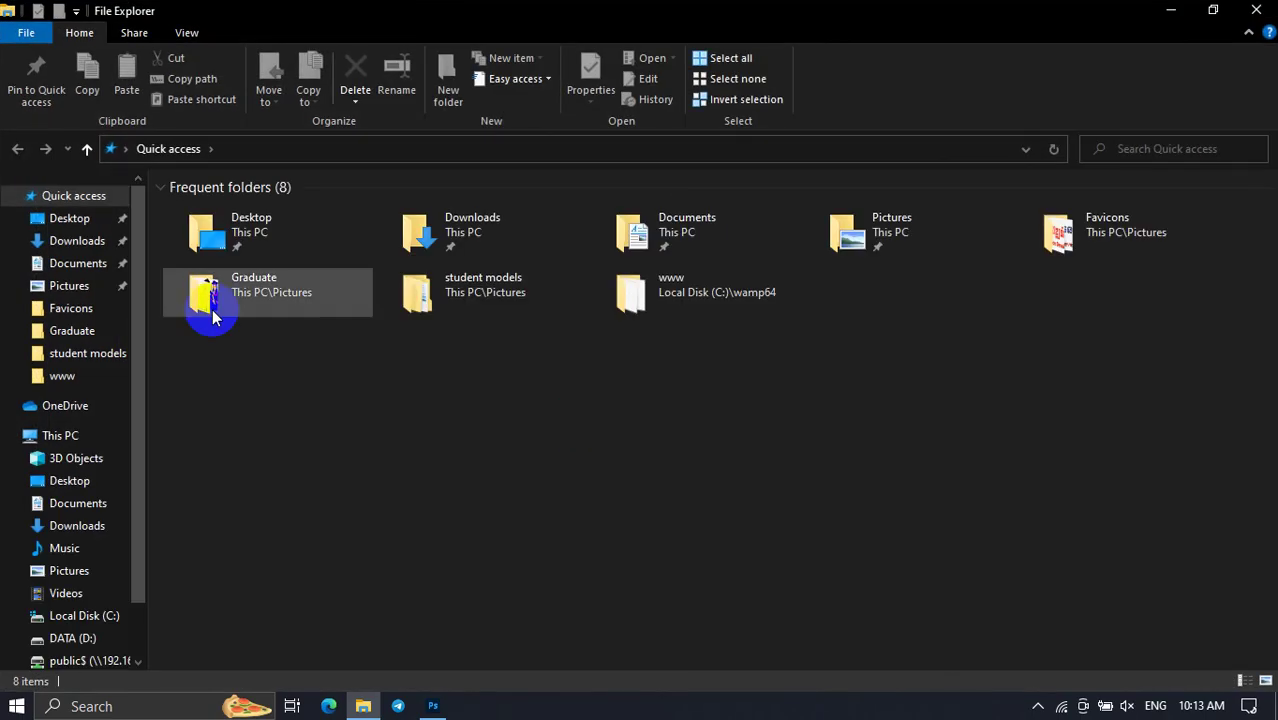
{"action": "left_click", "coordinate": [70, 286]}
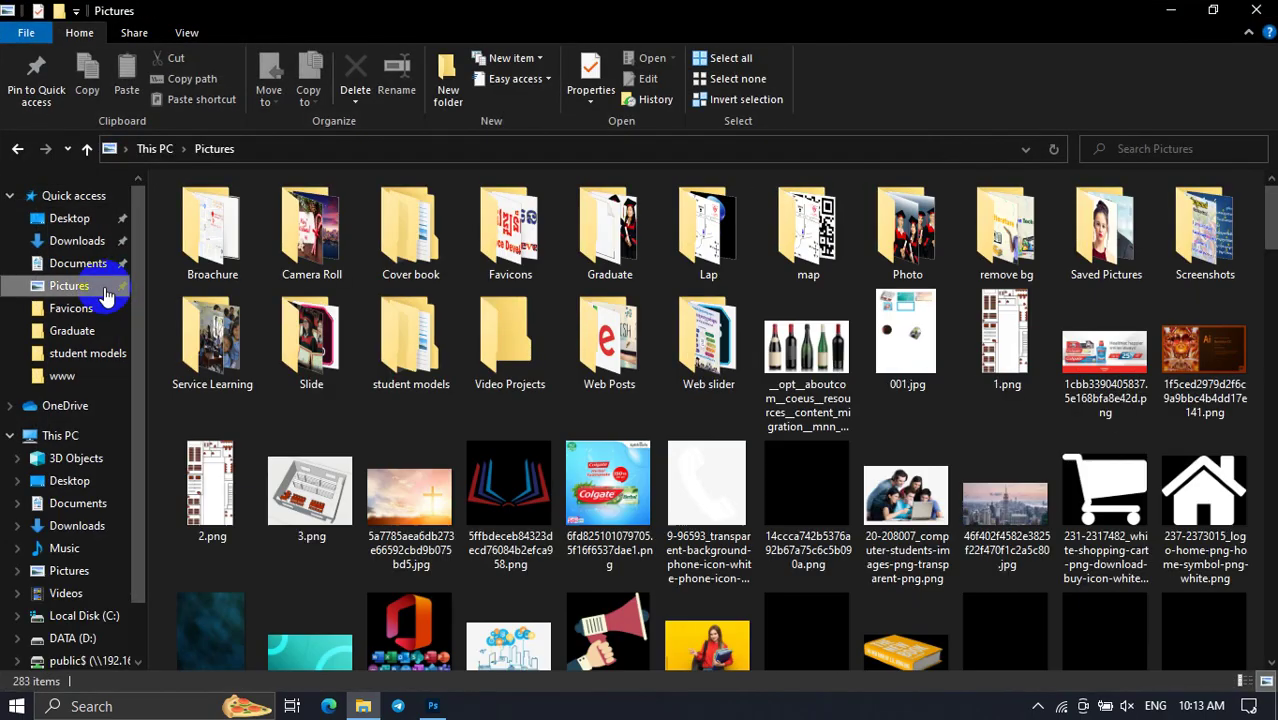
{"action": "left_click", "coordinate": [85, 219]}
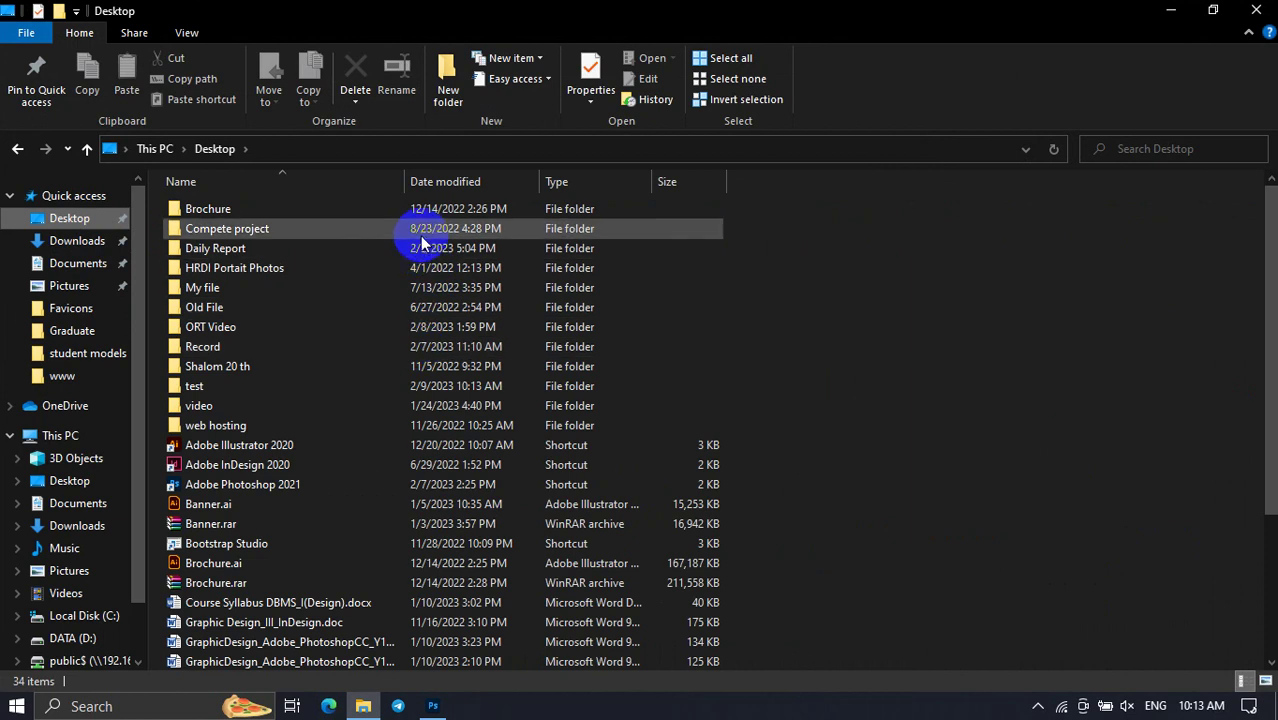
{"action": "double_click", "coordinate": [421, 385]}
{"action": "left_click", "coordinate": [213, 262]}
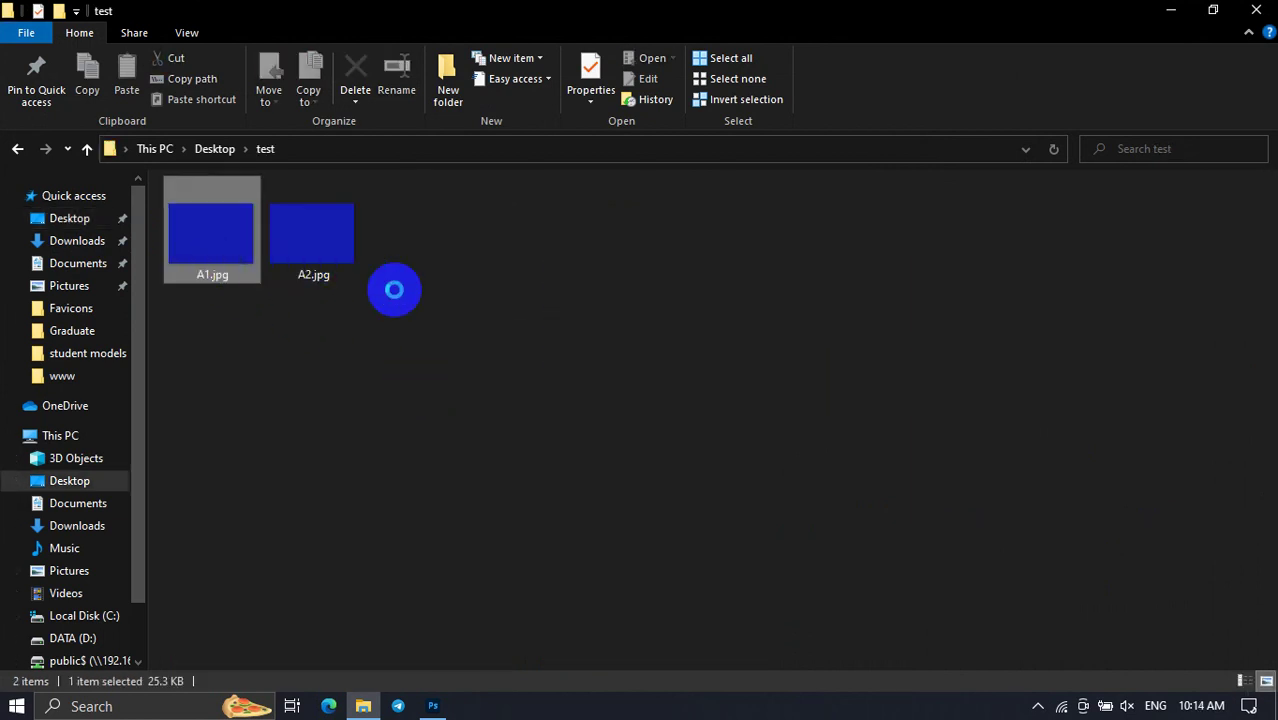
{"action": "key", "text": "Right"}
{"action": "left_click", "coordinate": [364, 300]}
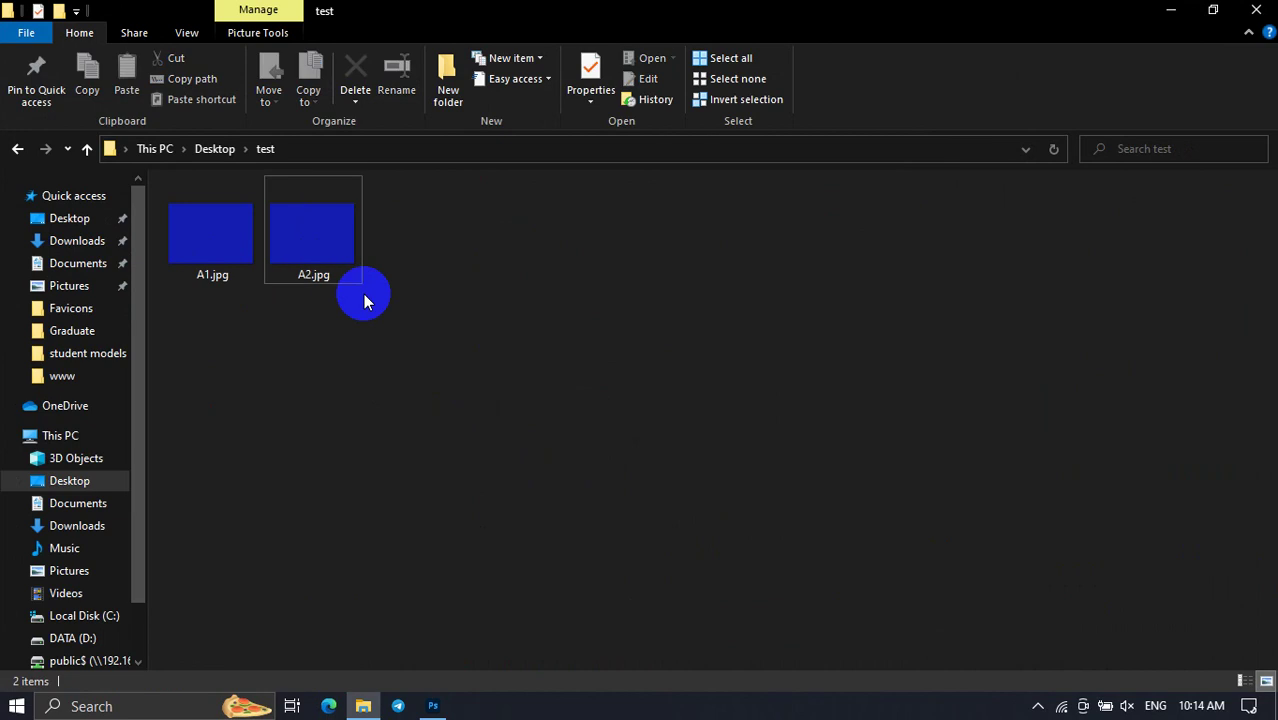
Preview an exported JPG, then delete both A1.jpg and A2.jpg.
{"action": "left_click", "coordinate": [175, 245]}
{"action": "double_click", "coordinate": [351, 274]}
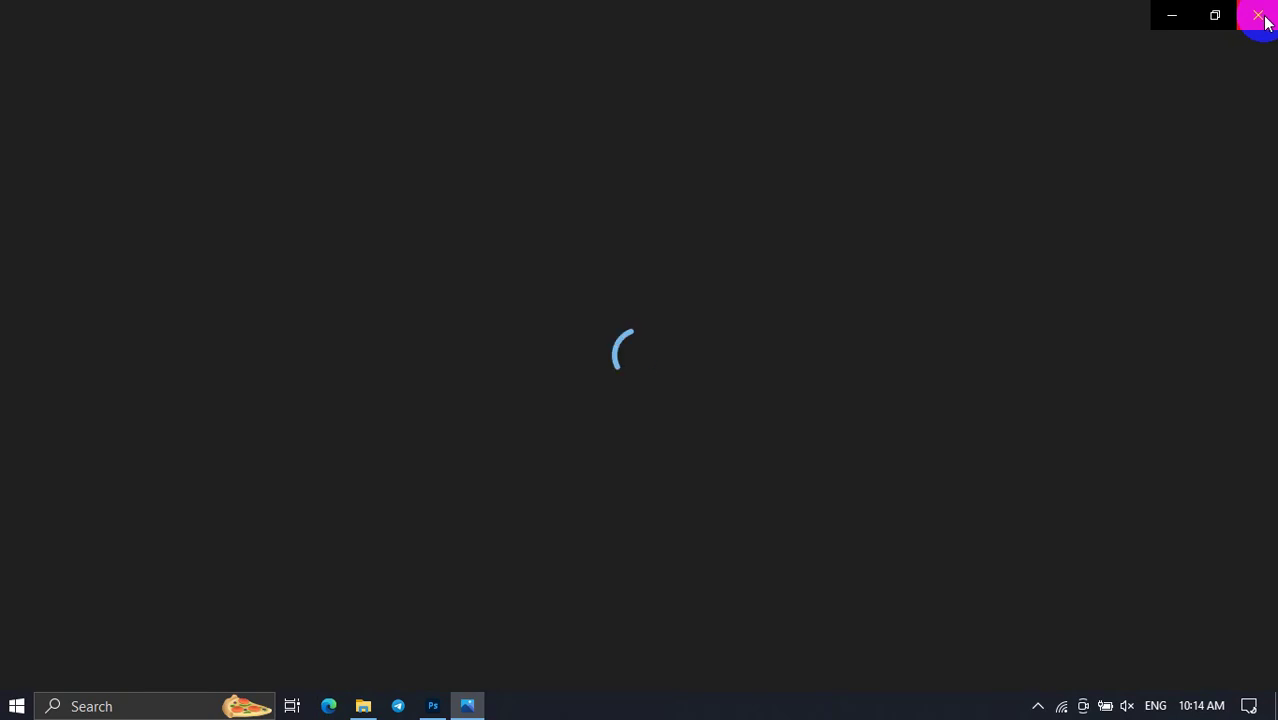
{"action": "left_click", "coordinate": [1266, 22]}
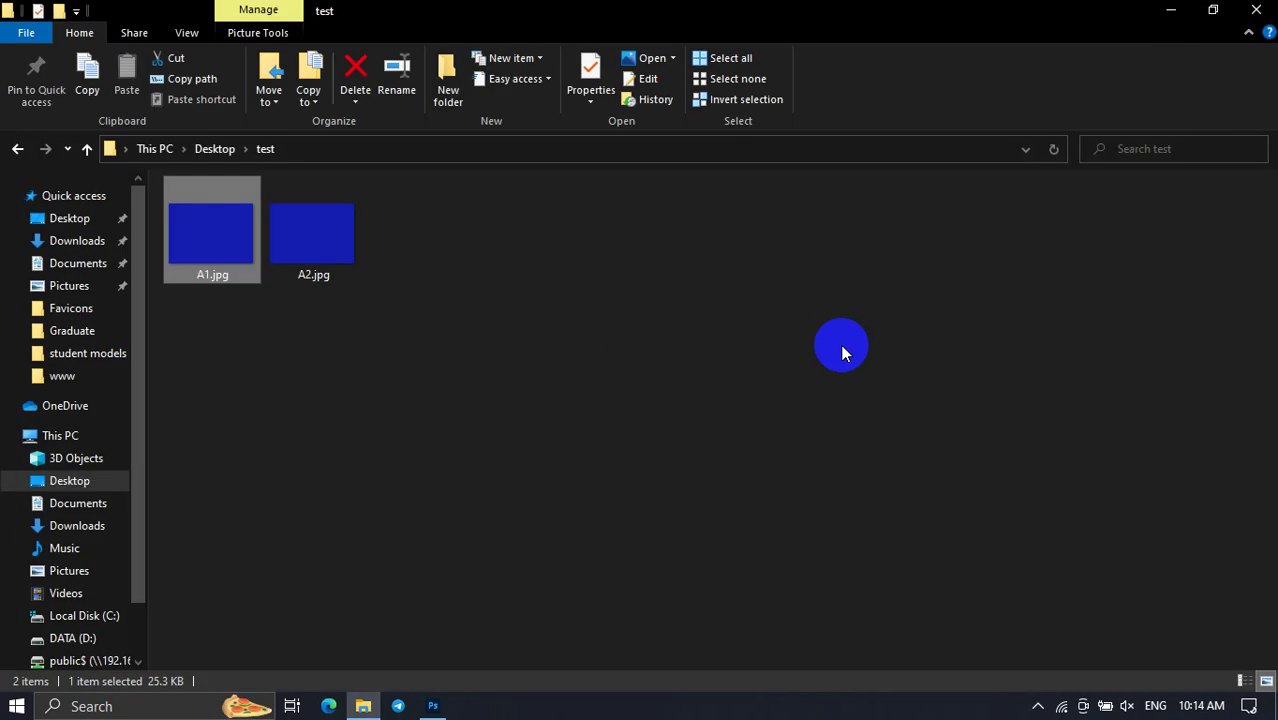
{"action": "left_click_drag", "start_coordinate": [791, 385], "coordinate": [230, 261]}
{"action": "key", "text": "Delete"}
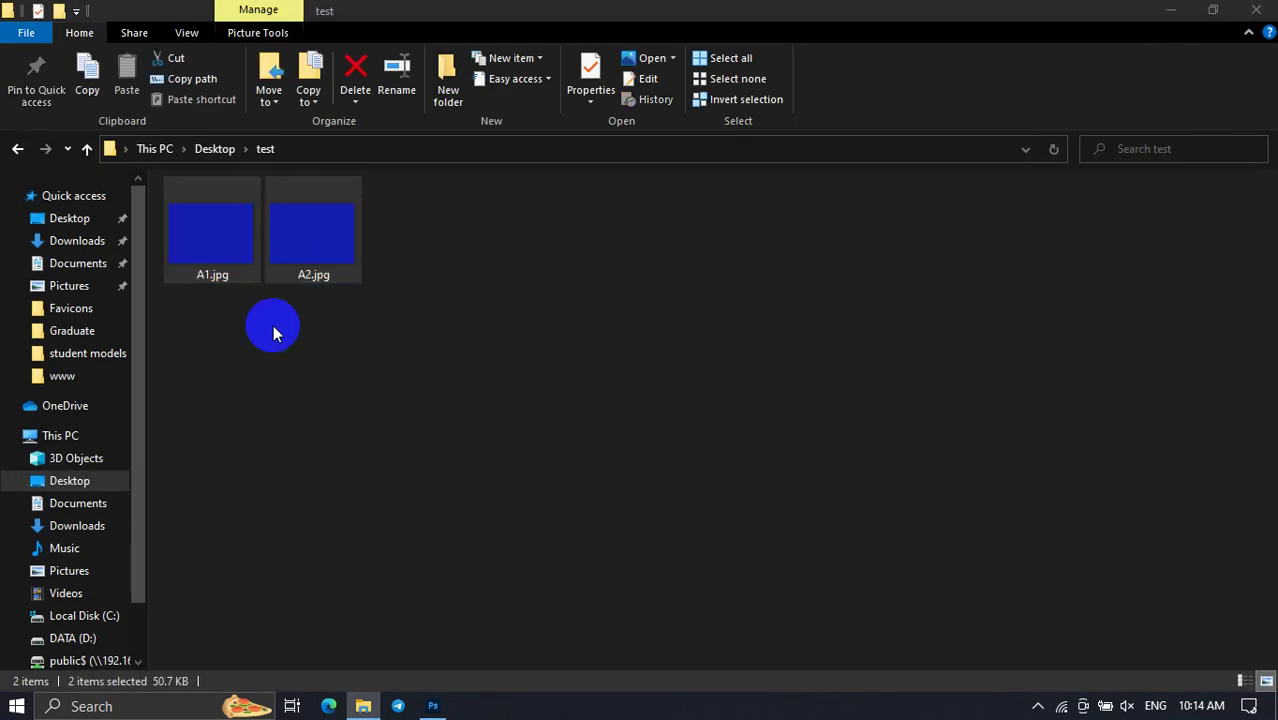
{"action": "left_click", "coordinate": [440, 708]}
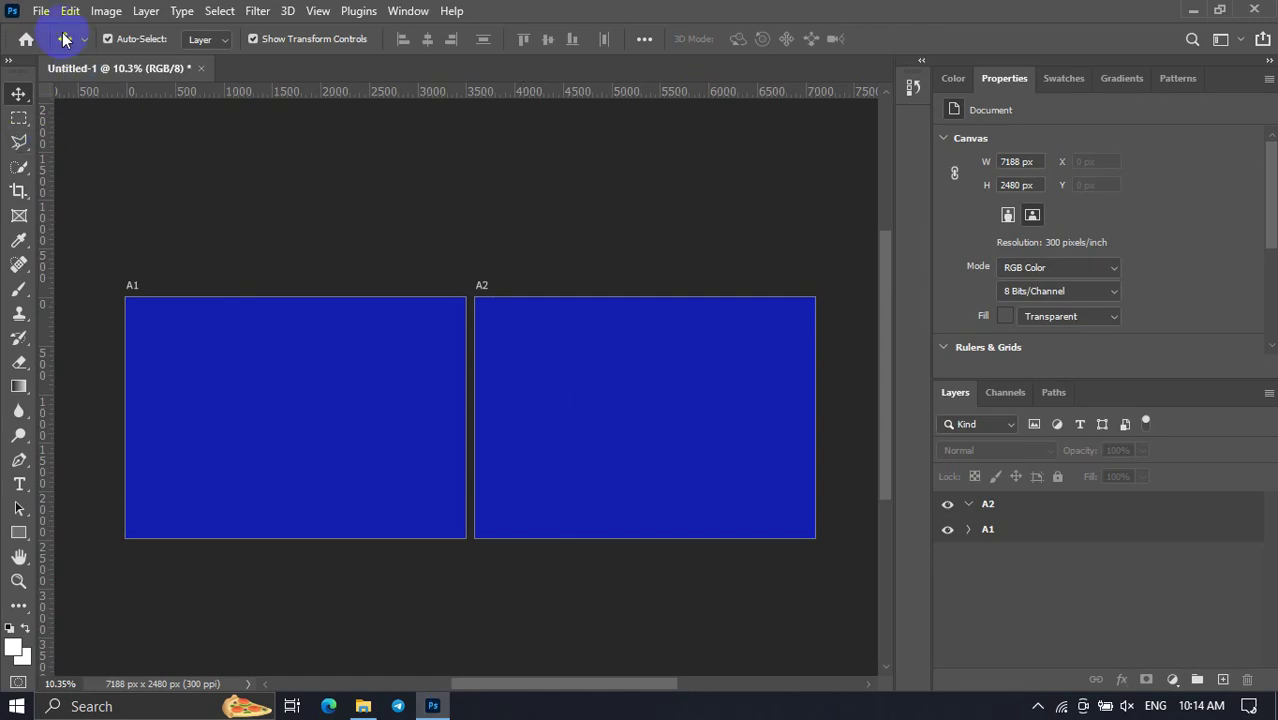
Export only artboard A1 as A1.jpg into the test folder.
{"action": "left_click", "coordinate": [40, 11]}
{"action": "mouse_move", "coordinate": [62, 301]}
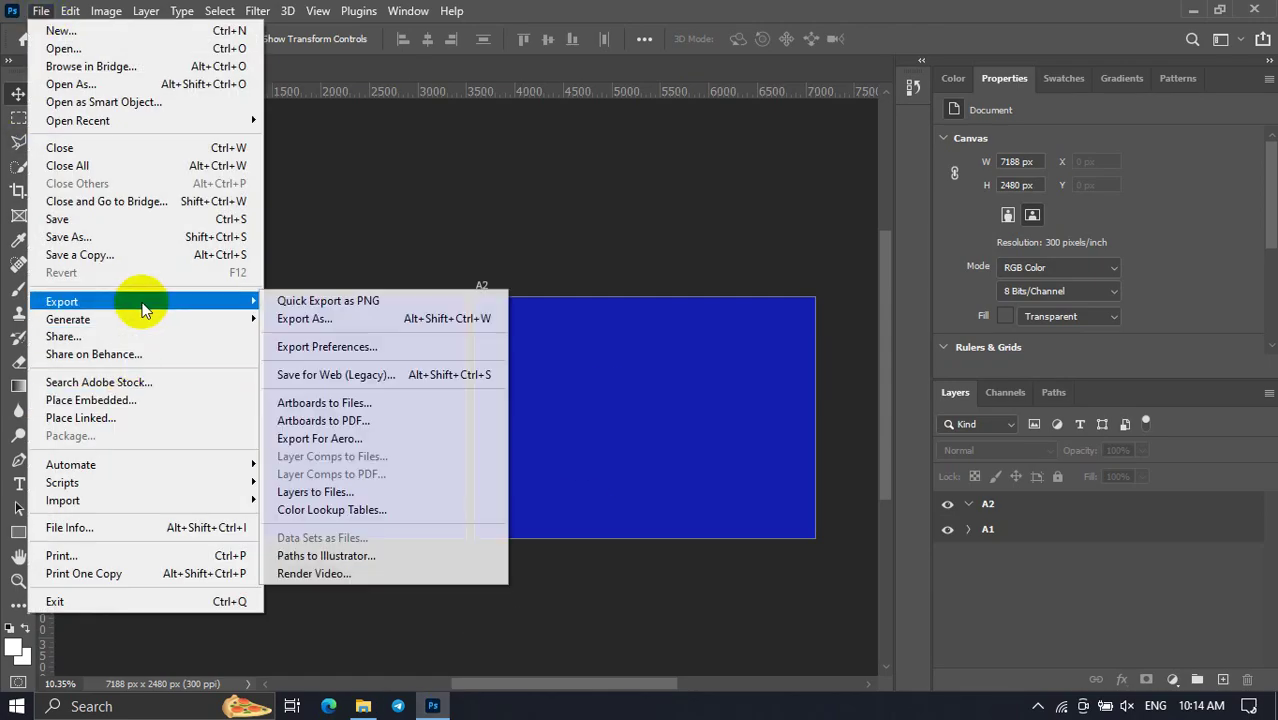
{"action": "left_click", "coordinate": [291, 324]}
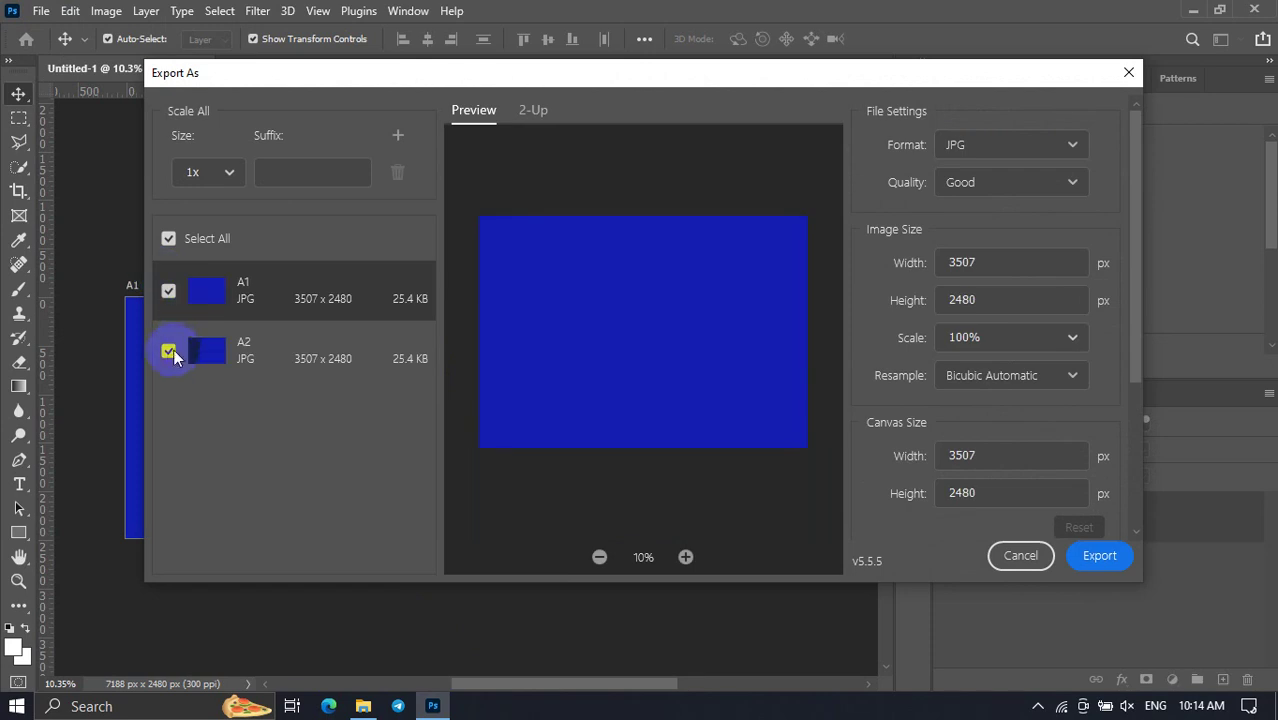
{"action": "left_click", "coordinate": [168, 355]}
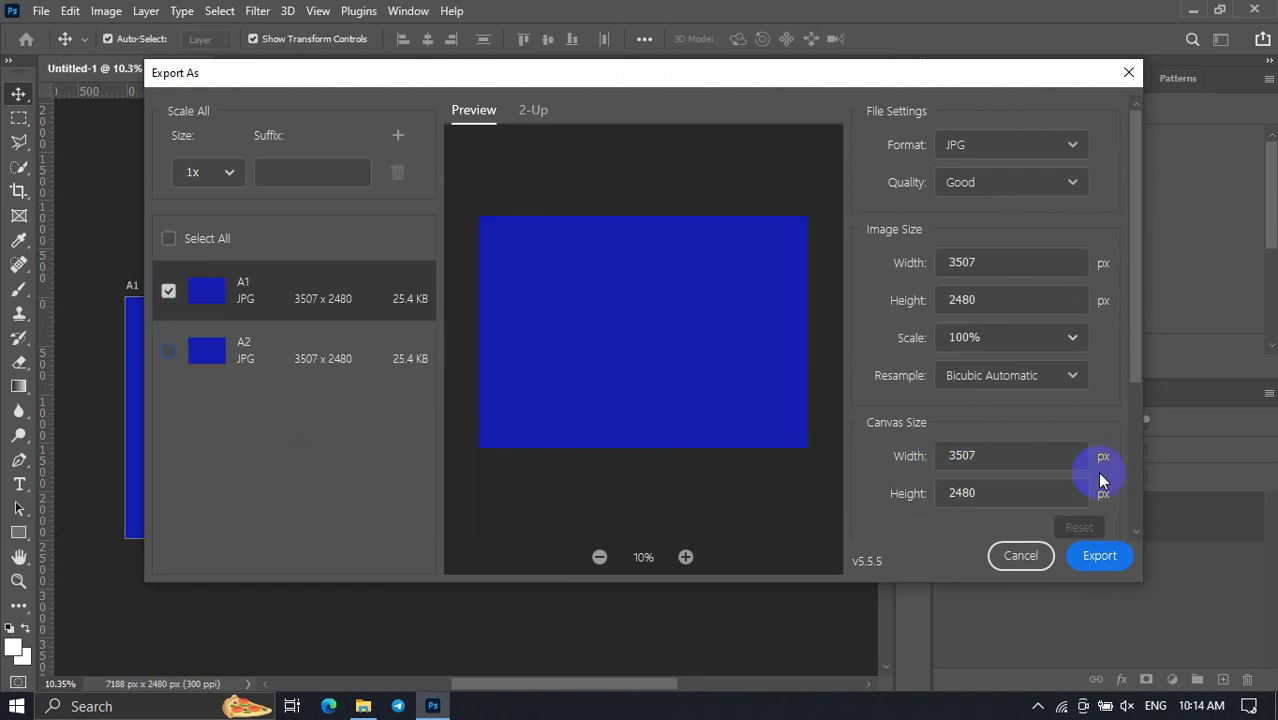
{"action": "left_click", "coordinate": [1120, 568]}
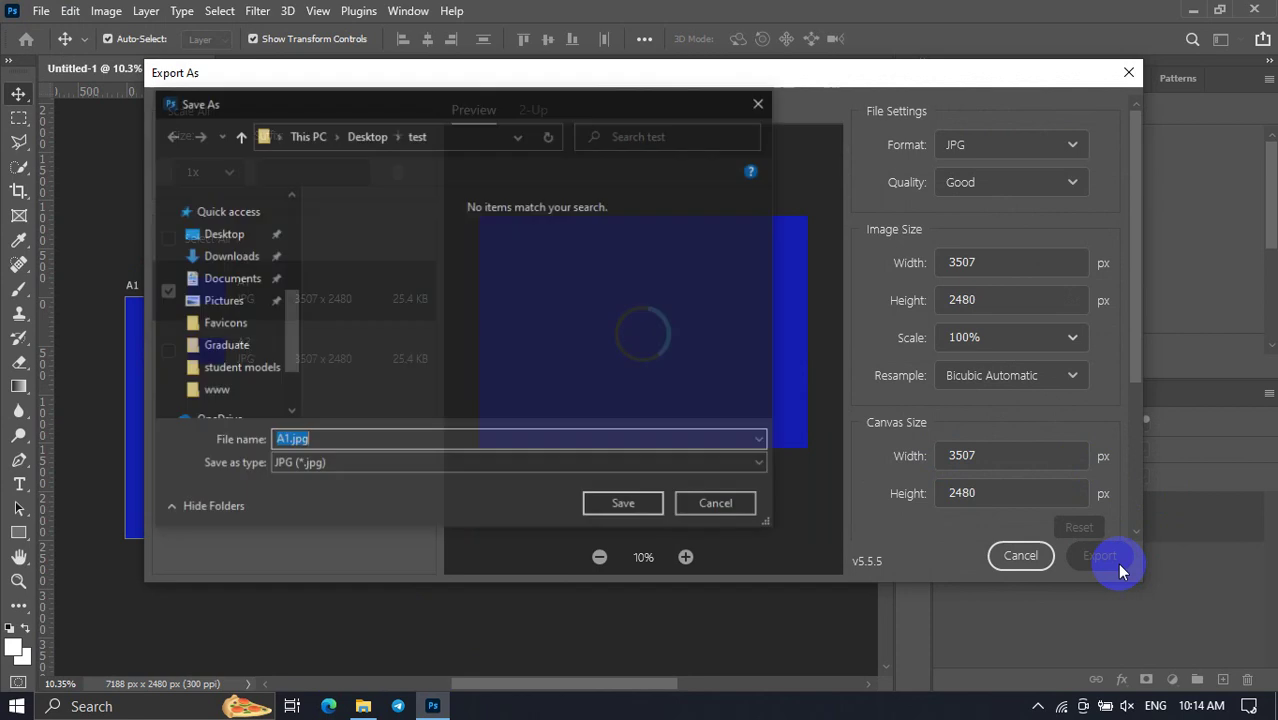
{"action": "left_click", "coordinate": [624, 508]}
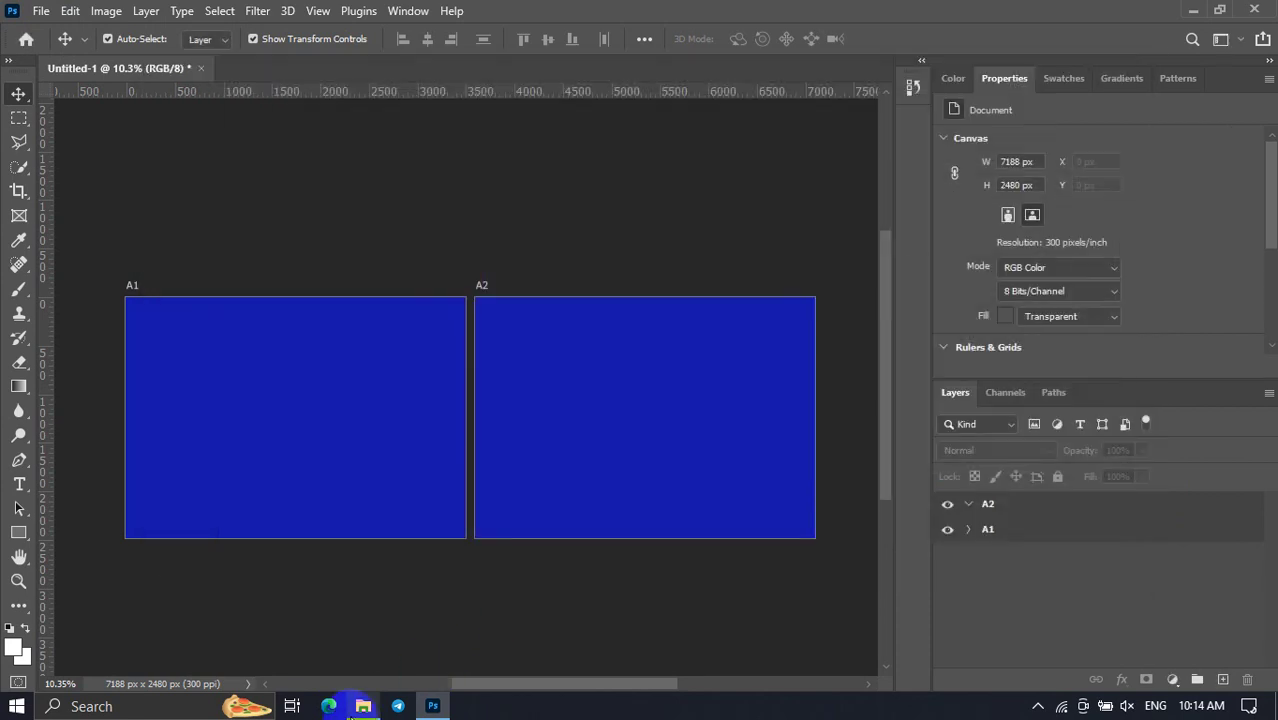
Delete A1.jpg from the test folder in File Explorer.
{"action": "left_click", "coordinate": [358, 706]}
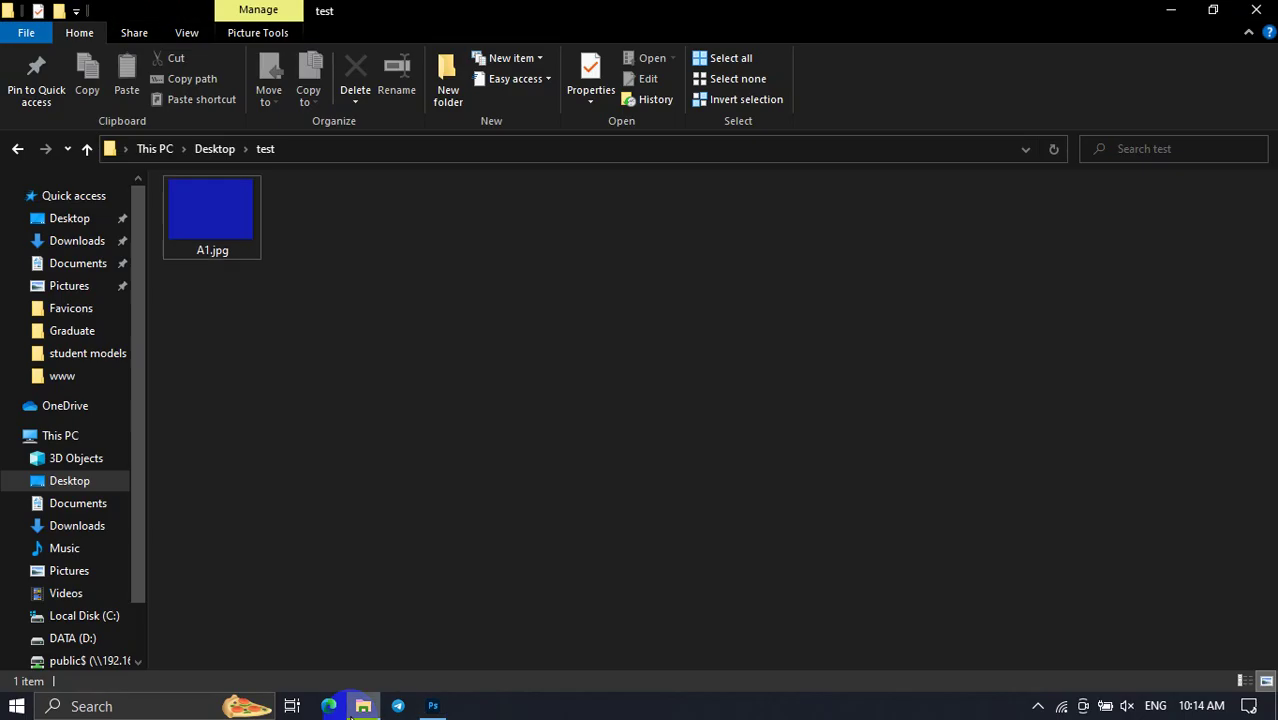
{"action": "left_click", "coordinate": [211, 205]}
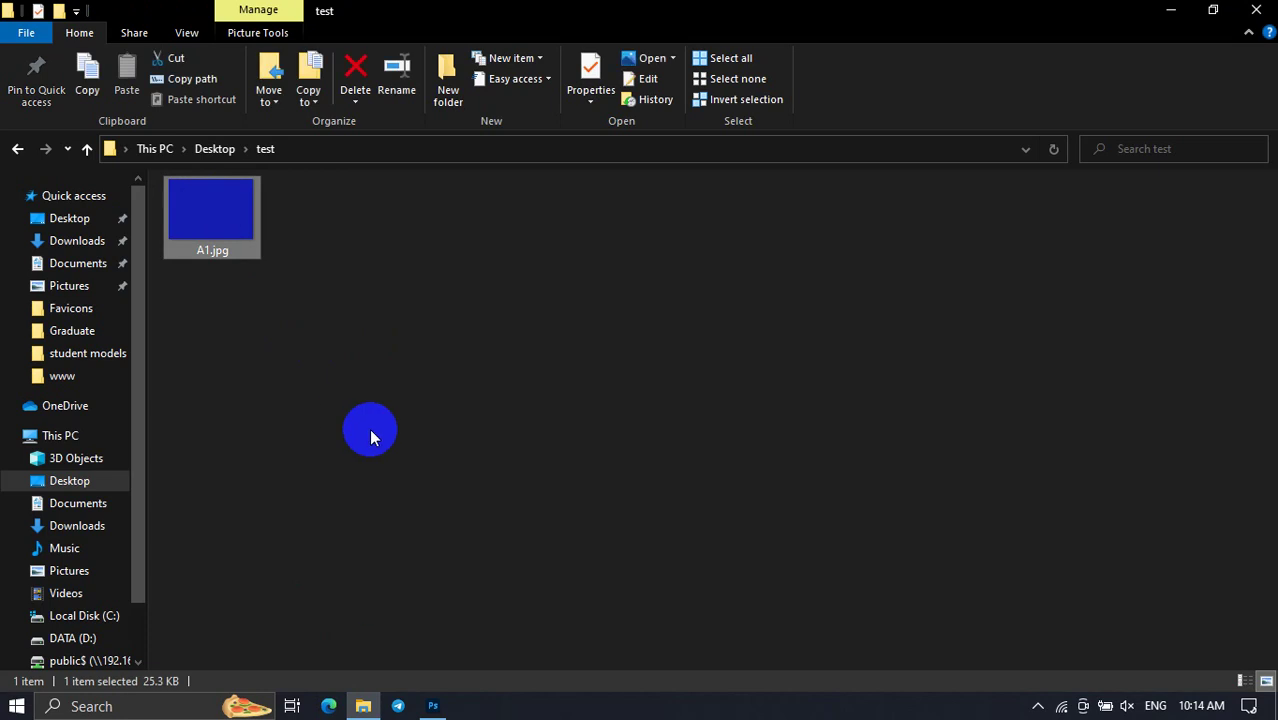
{"action": "key", "text": "Delete"}
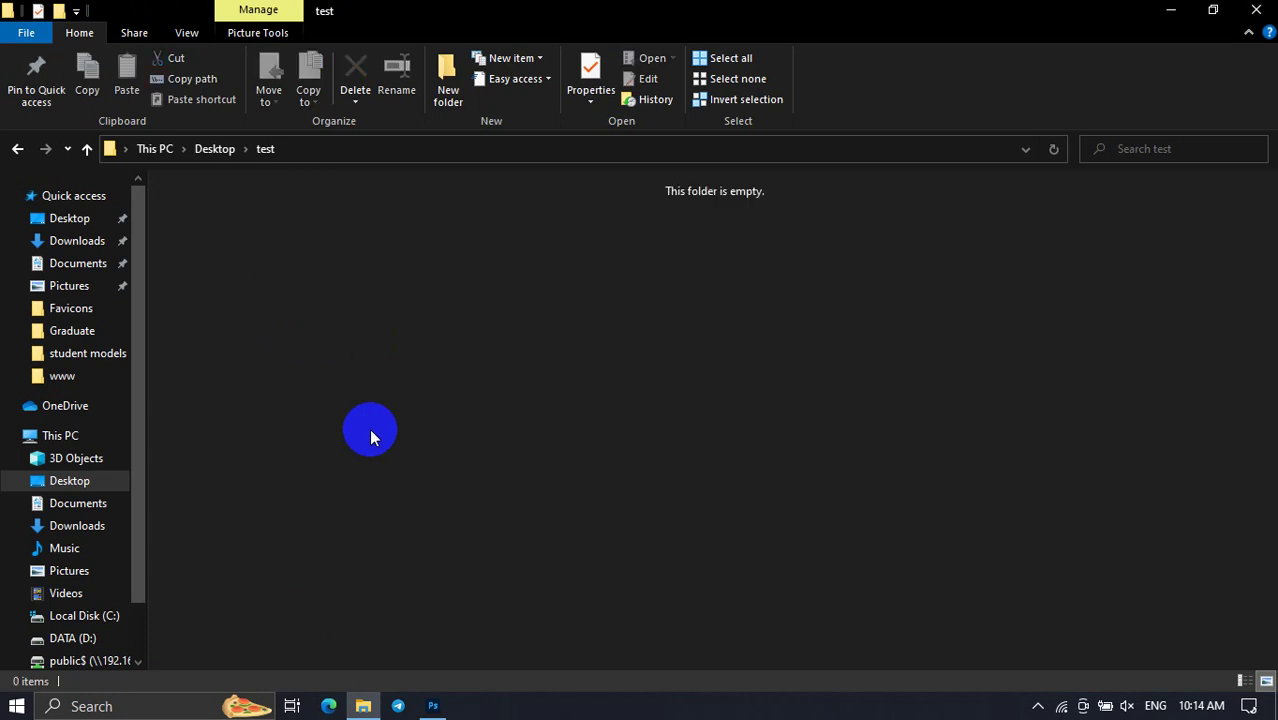
{"action": "left_click", "coordinate": [433, 704]}
{"action": "left_click", "coordinate": [375, 440]}
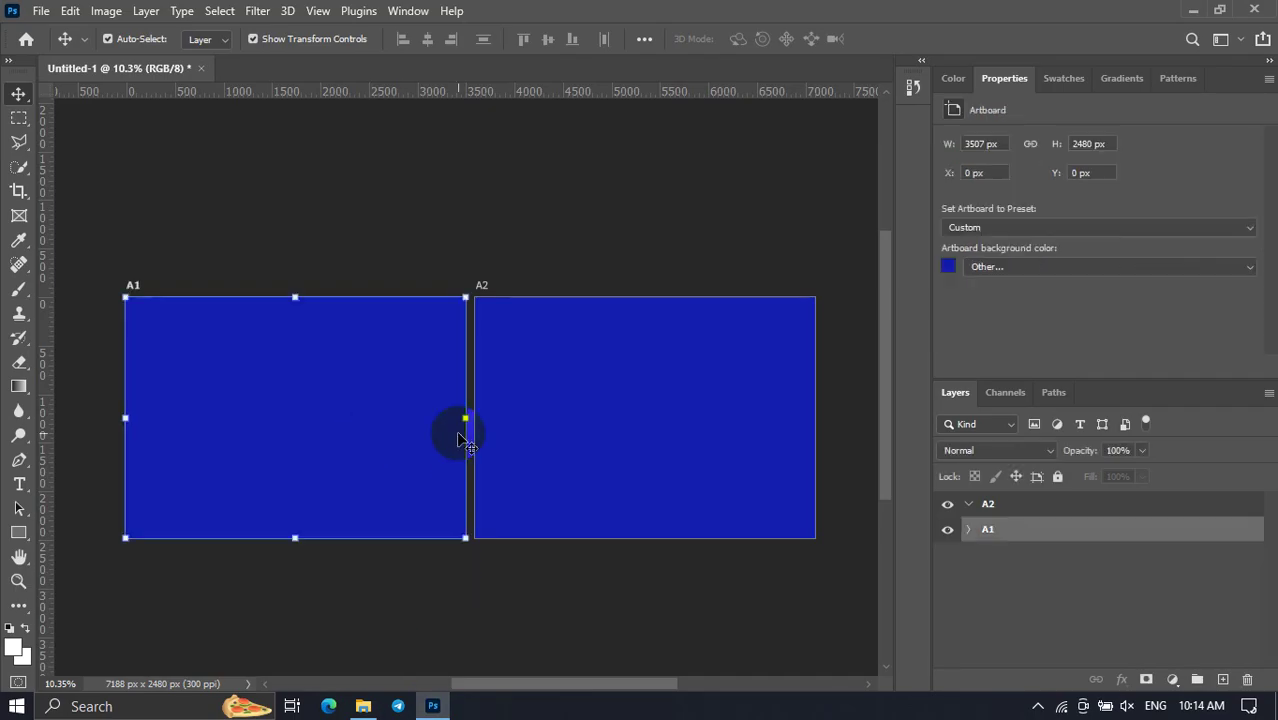
{"action": "left_click", "coordinate": [600, 440]}
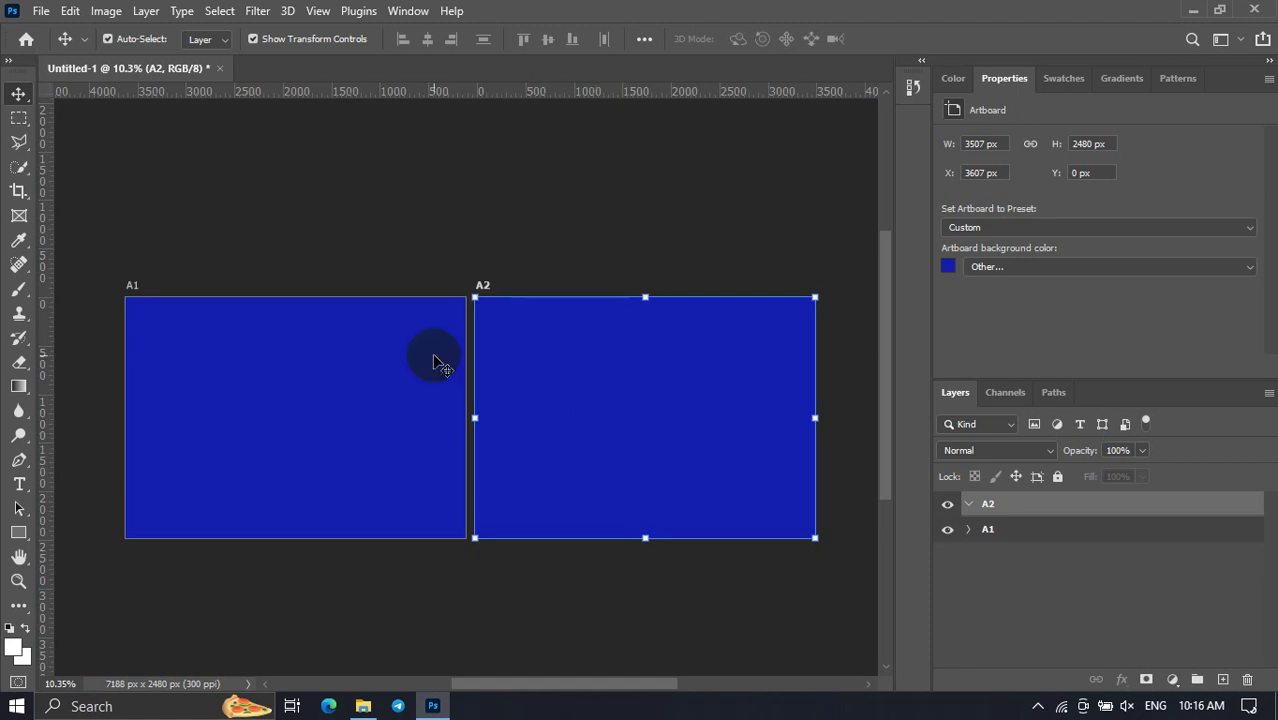
{"action": "left_click", "coordinate": [232, 243]}
{"action": "scroll", "coordinate": [236, 240], "scroll_direction": "down", "scroll_amount": 1}
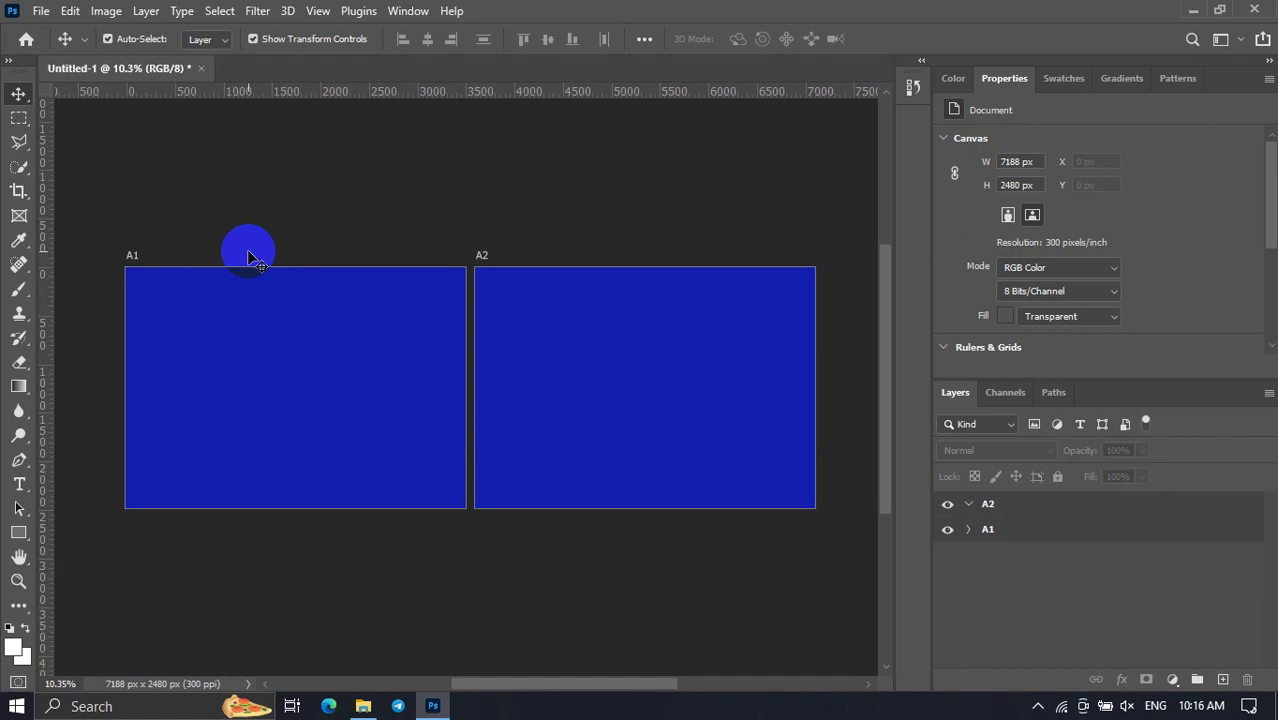
Start a new document and set its Background Contents to White.
{"action": "right_click", "coordinate": [253, 74]}
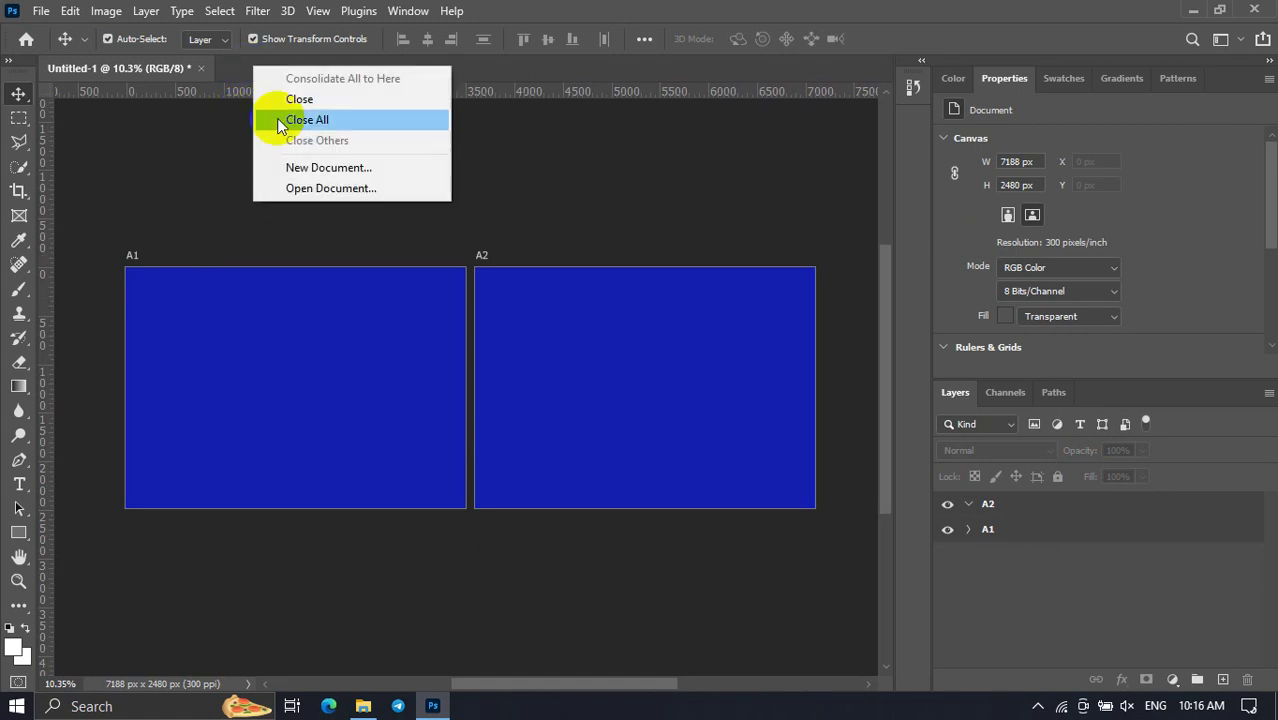
{"action": "left_click", "coordinate": [300, 166]}
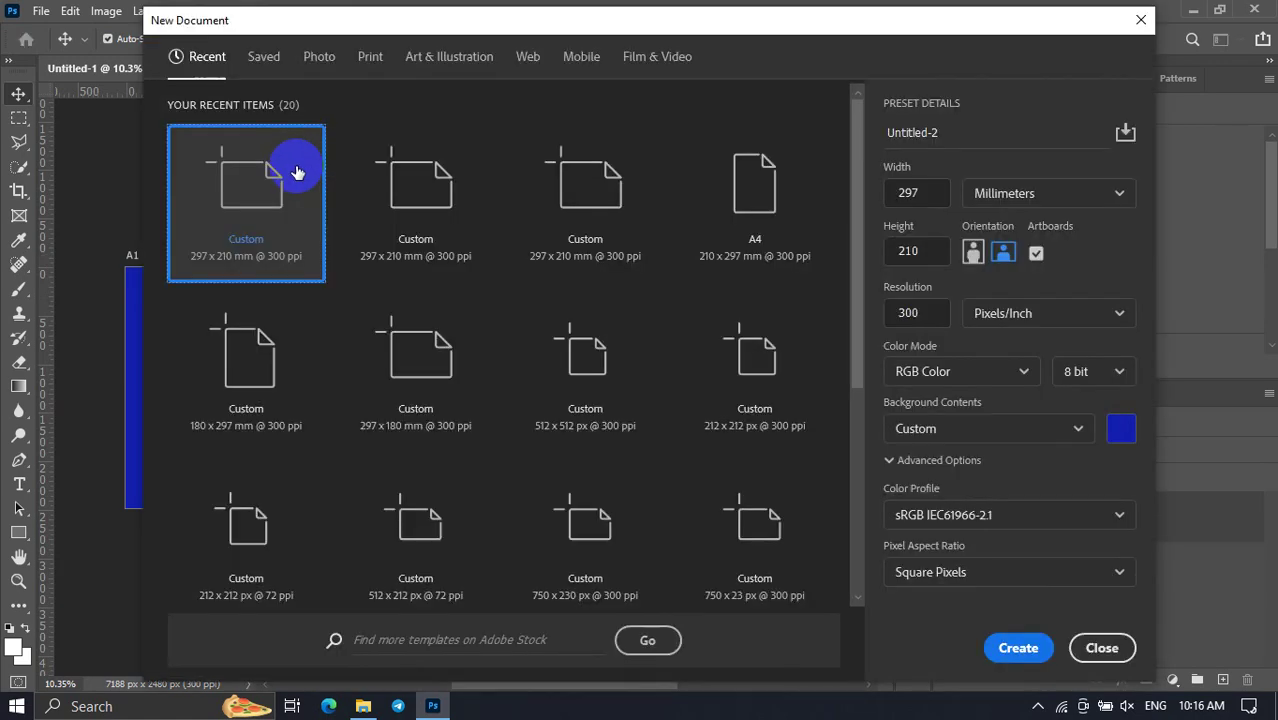
{"action": "left_click", "coordinate": [1024, 368]}
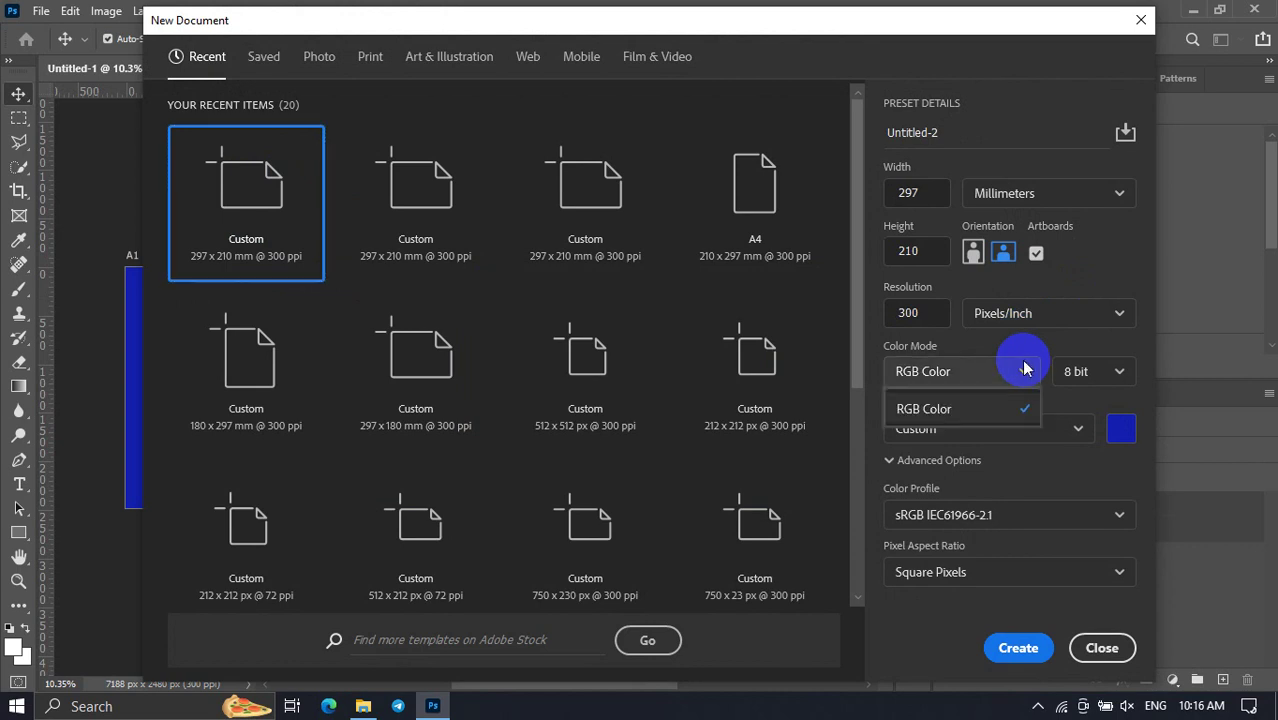
{"action": "left_click", "coordinate": [1024, 369]}
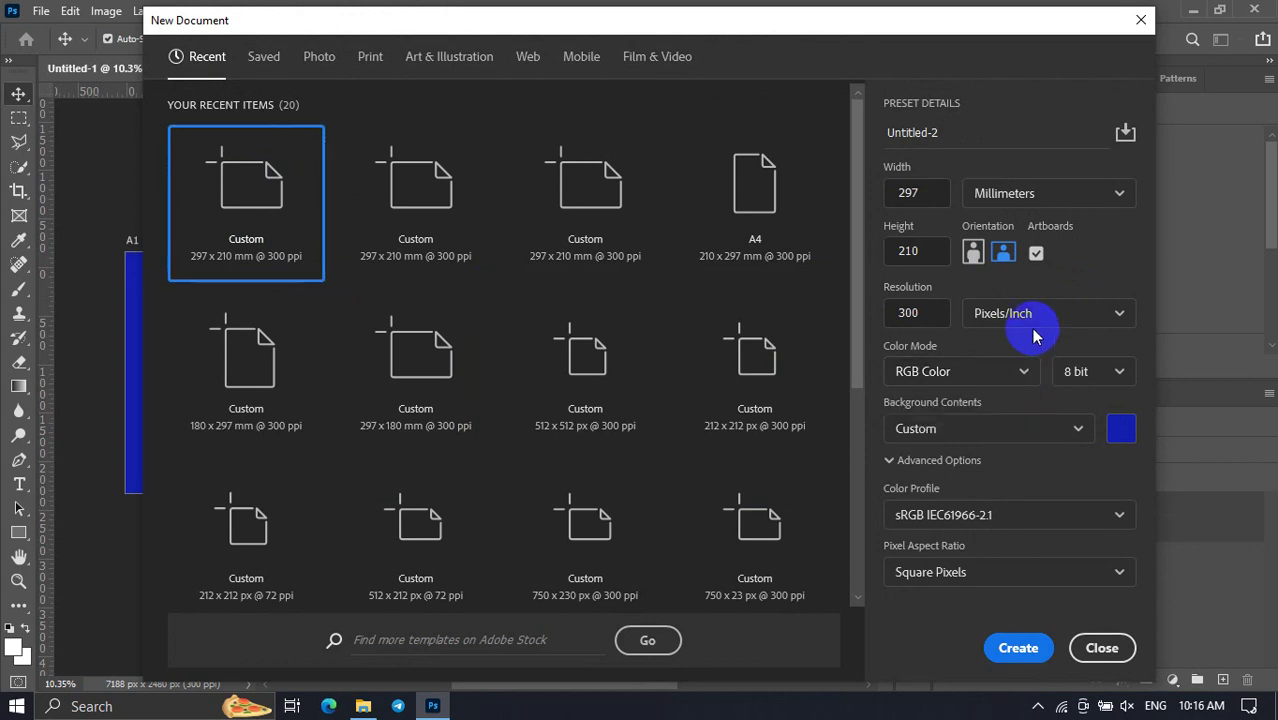
{"action": "left_click_drag", "start_coordinate": [690, 20], "coordinate": [635, 21]}
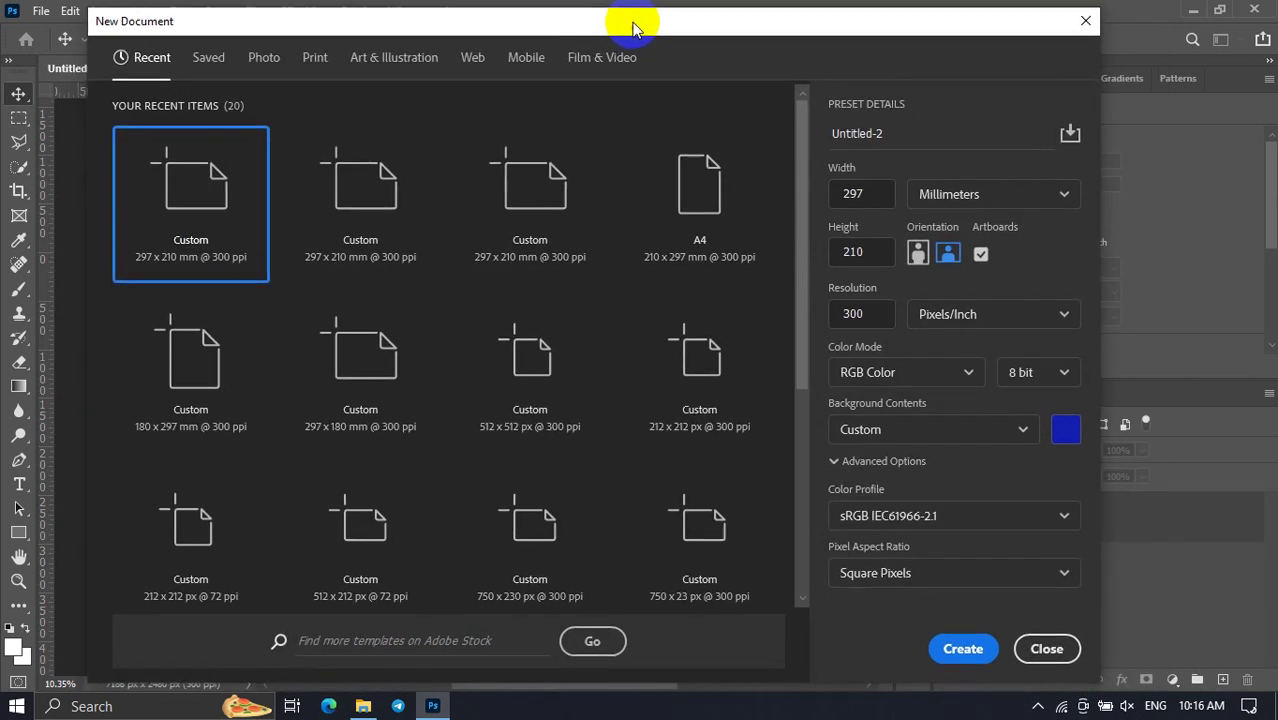
{"action": "left_click", "coordinate": [960, 388]}
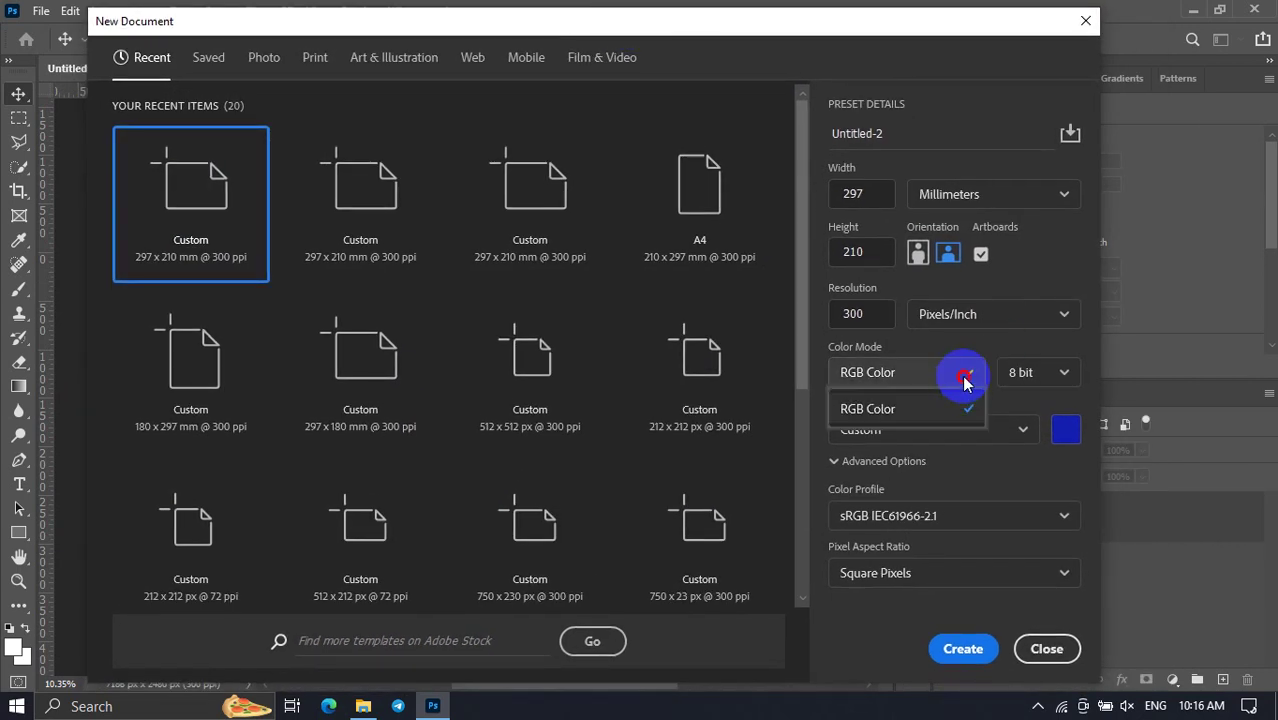
{"action": "left_click", "coordinate": [966, 384]}
{"action": "left_click", "coordinate": [963, 424]}
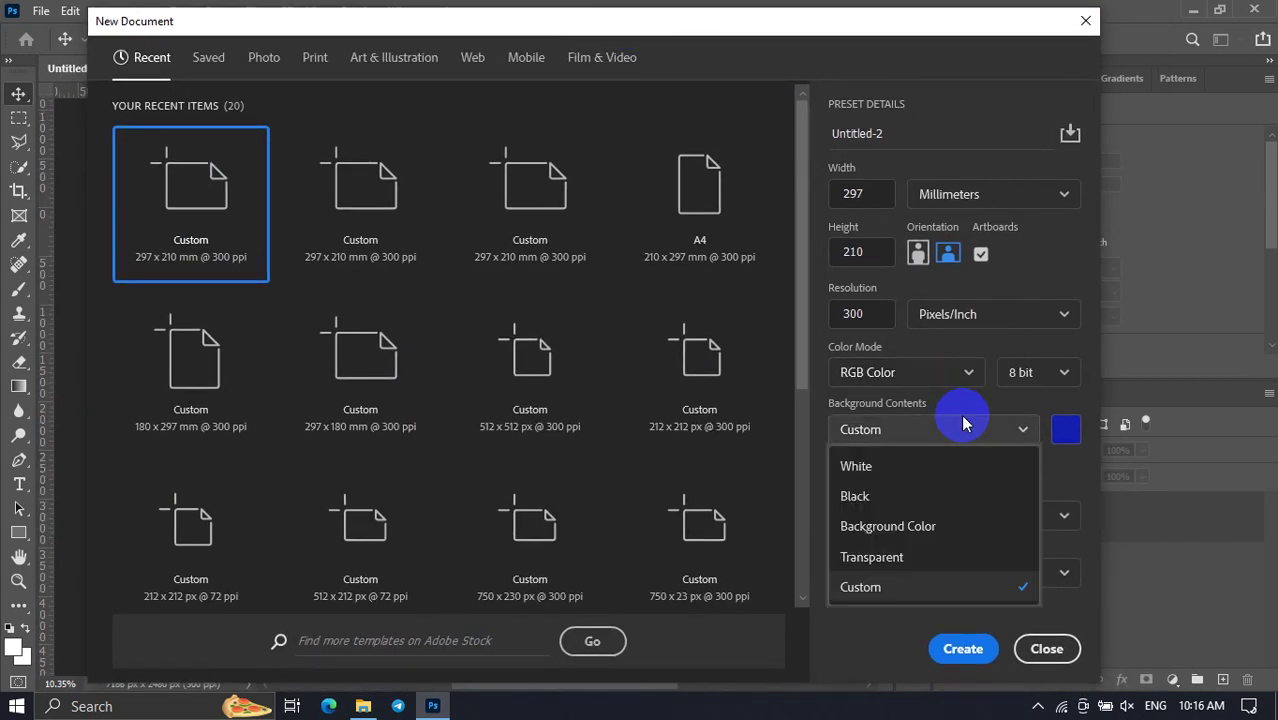
{"action": "left_click", "coordinate": [966, 470]}
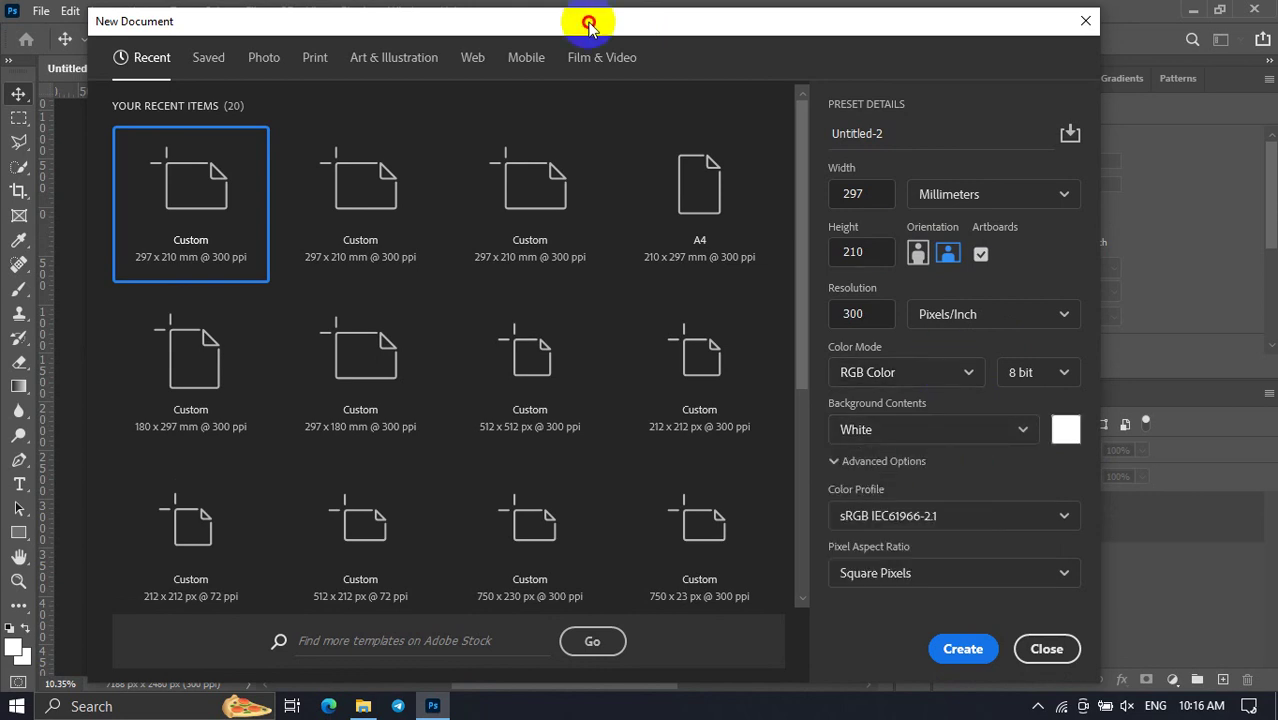
Keep RGB Color, sRGB IEC61966-2.1 and 8 bit, view Print presets, then close without creating.
{"action": "left_click", "coordinate": [875, 372]}
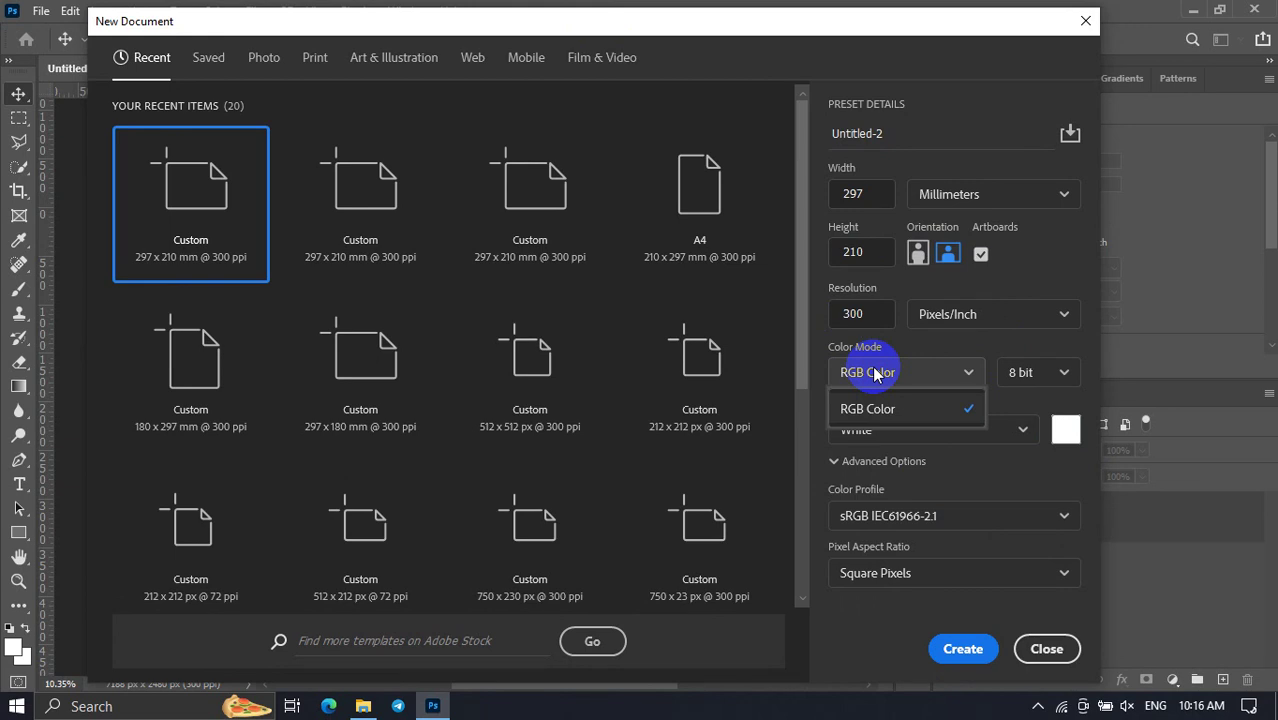
{"action": "left_click", "coordinate": [890, 360]}
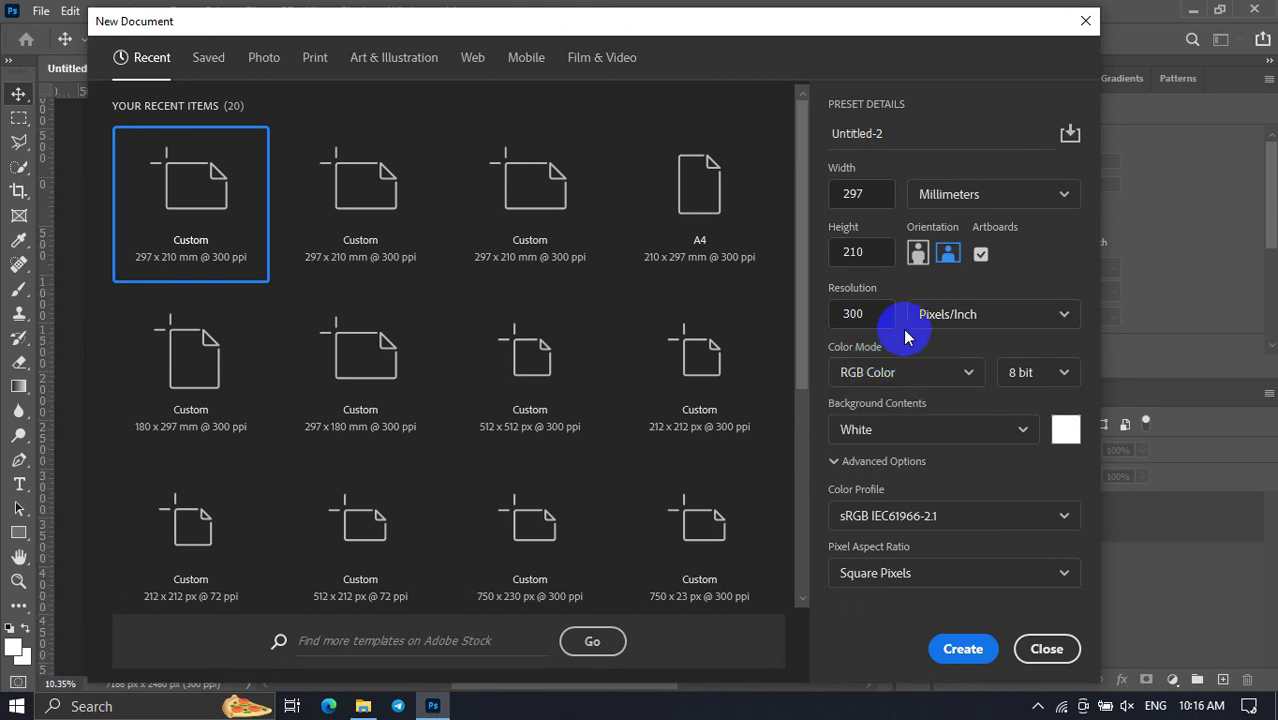
{"action": "left_click", "coordinate": [882, 516]}
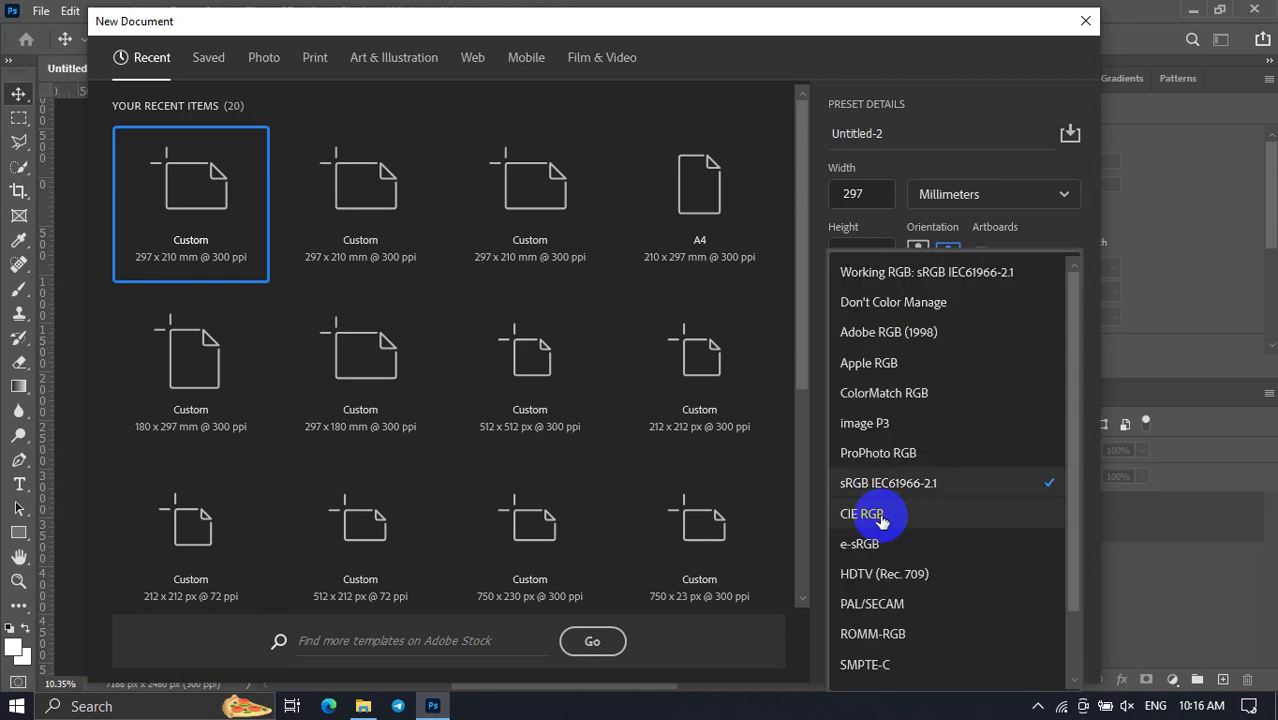
{"action": "left_click", "coordinate": [832, 232]}
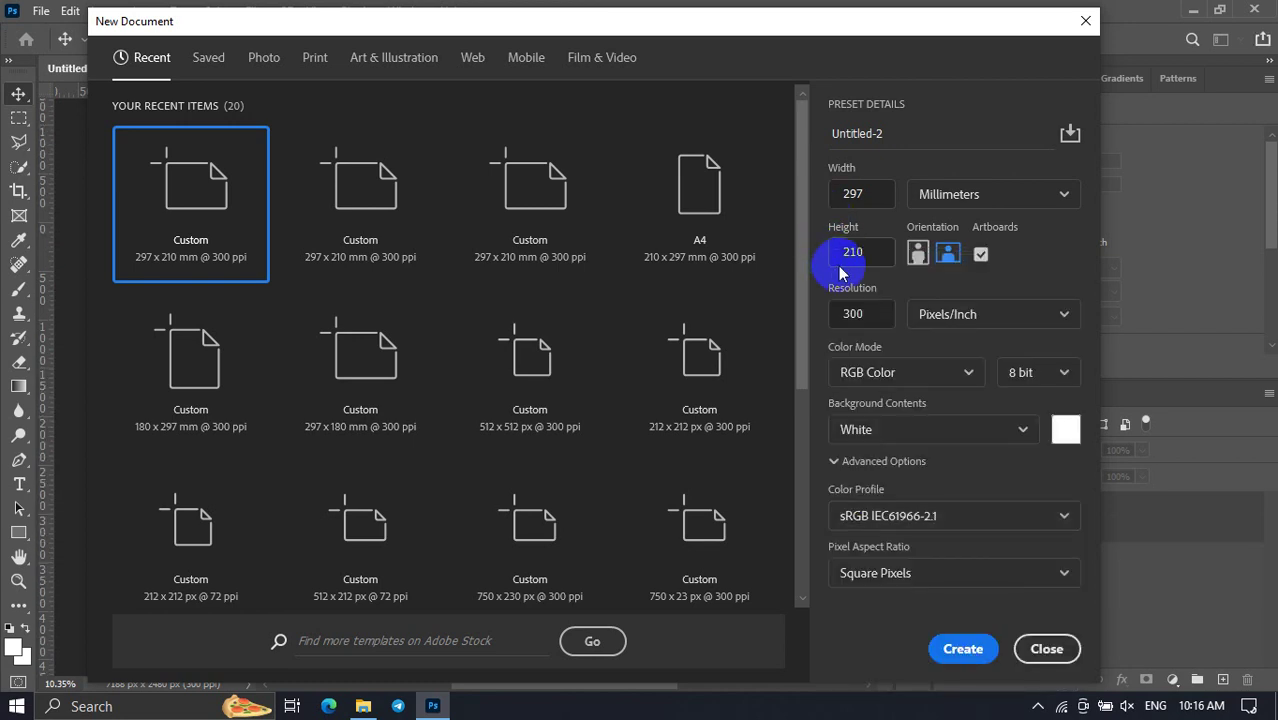
{"action": "left_click", "coordinate": [1060, 378]}
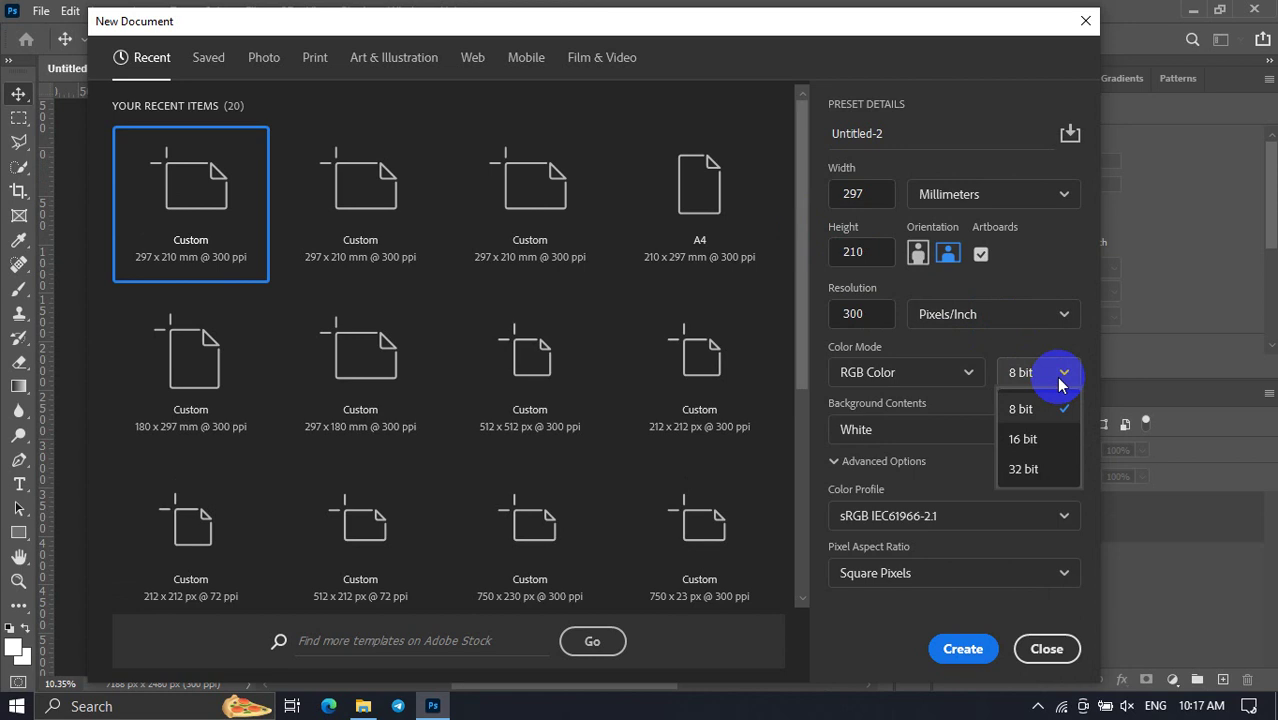
{"action": "left_click", "coordinate": [1062, 380]}
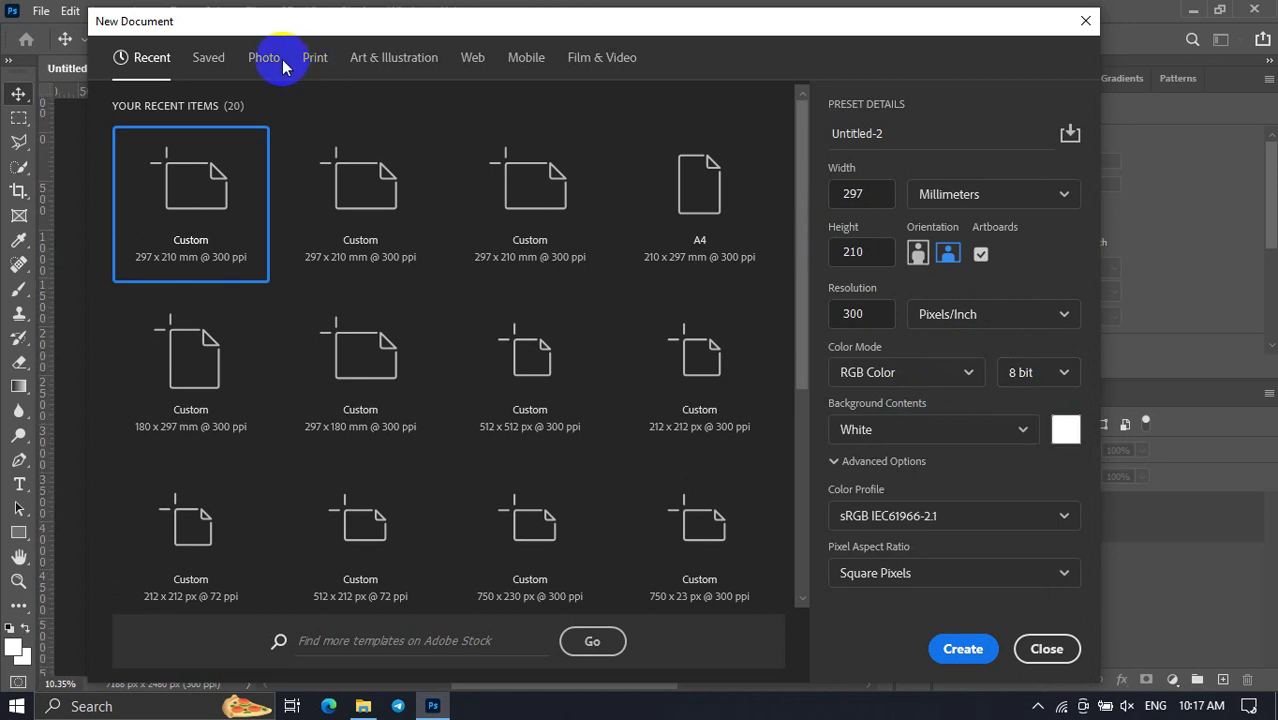
{"action": "left_click", "coordinate": [314, 60]}
{"action": "left_click", "coordinate": [1044, 648]}
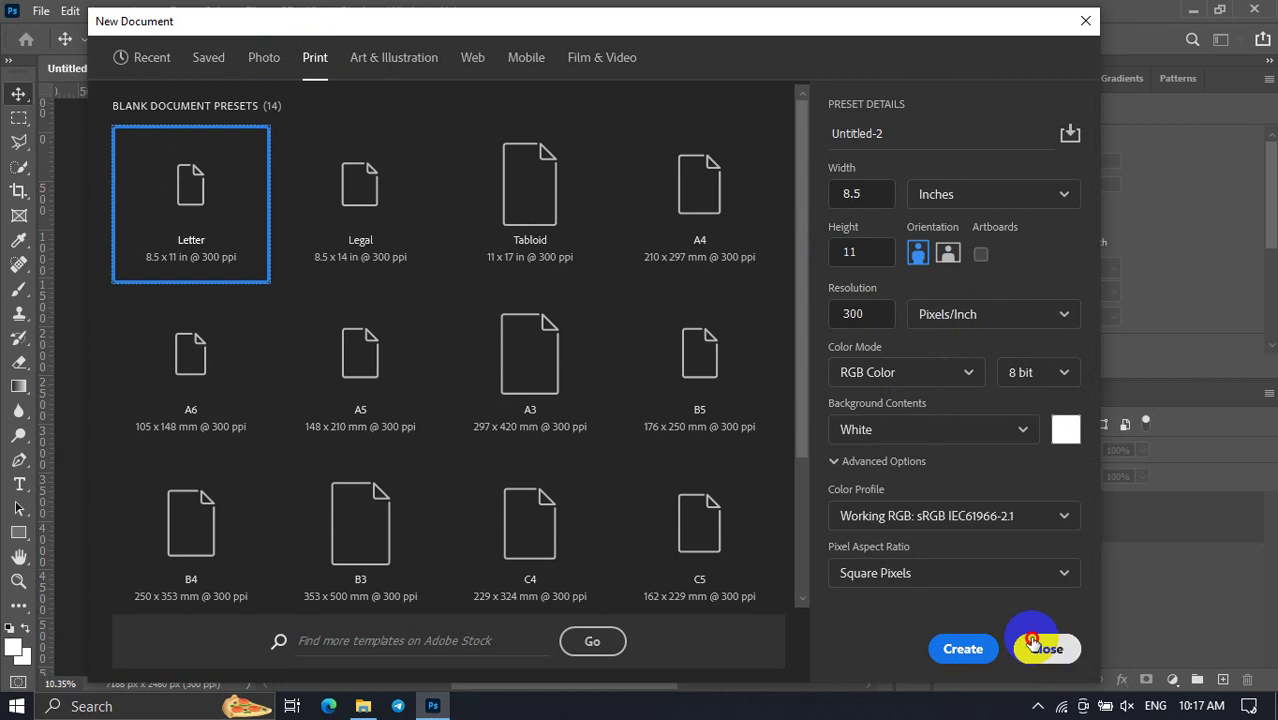
{"action": "scroll", "coordinate": [491, 371], "scroll_direction": "up", "scroll_amount": 2}
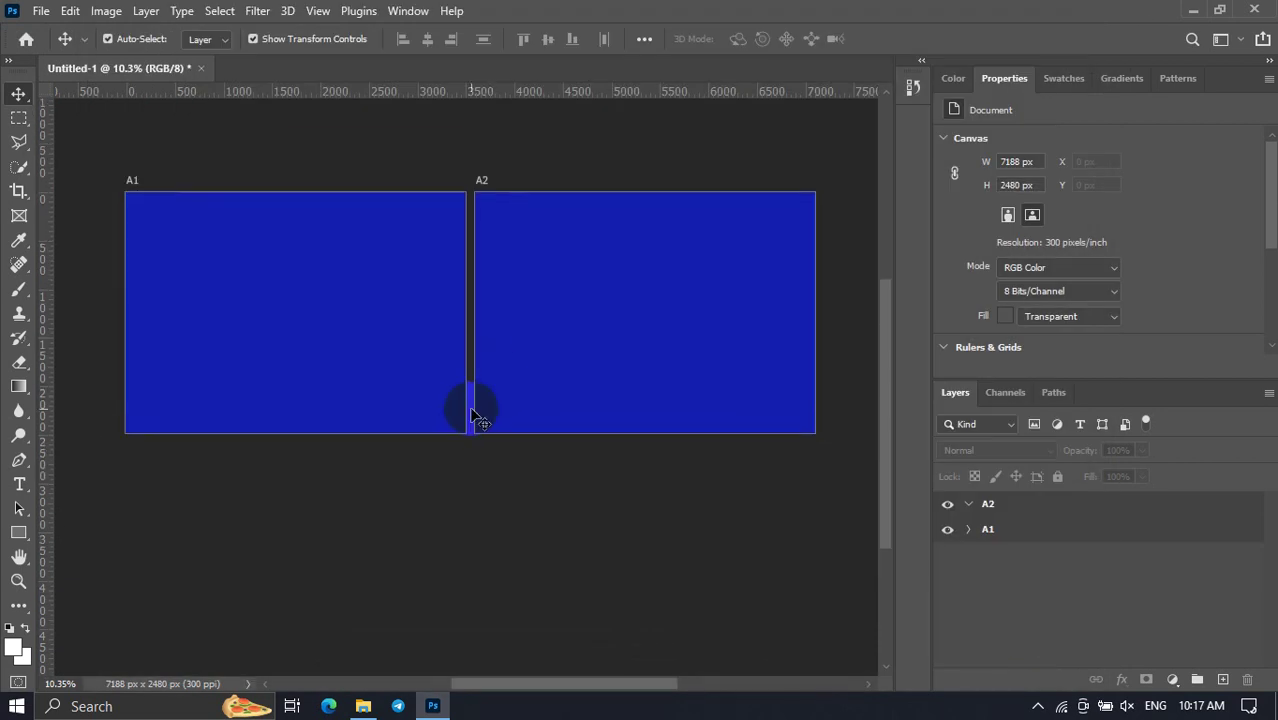
Enlarge artboard A2 to 4218 px wide by extending its top, bottom and right edges.
{"action": "scroll", "coordinate": [465, 402], "scroll_direction": "up", "scroll_amount": 1}
{"action": "left_click", "coordinate": [508, 363]}
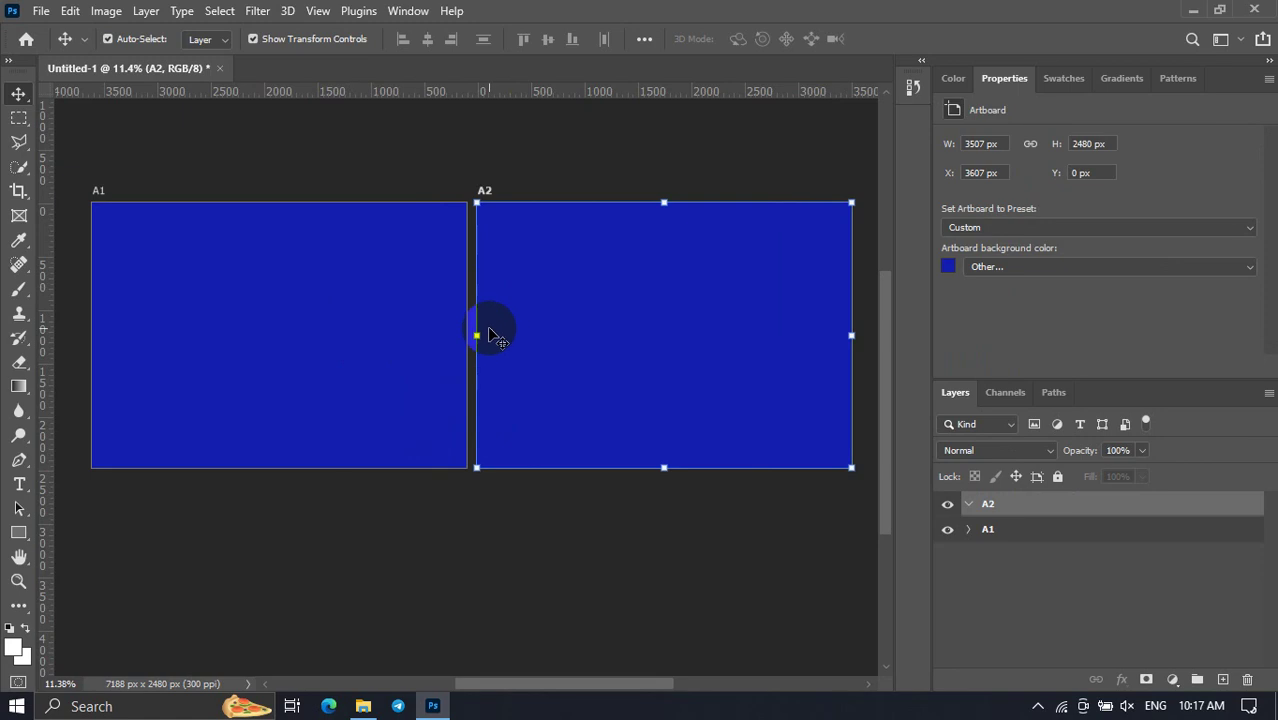
{"action": "left_click", "coordinate": [377, 188]}
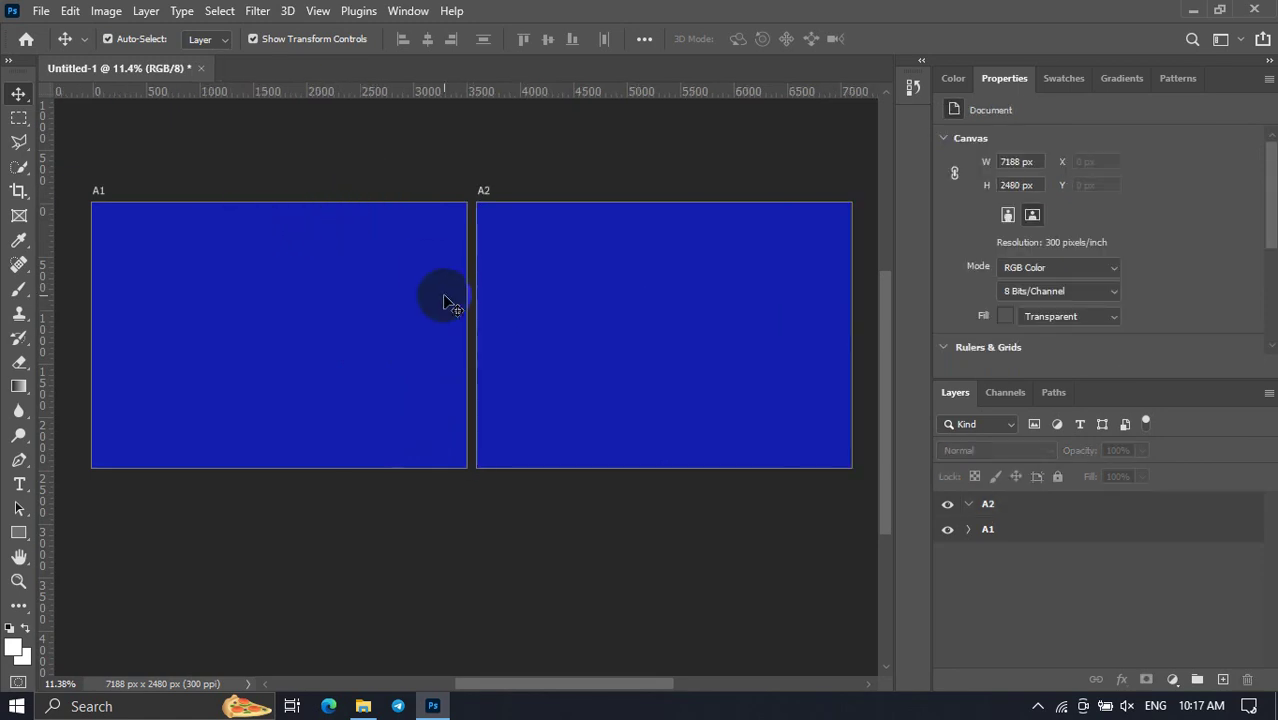
{"action": "left_click", "coordinate": [588, 305]}
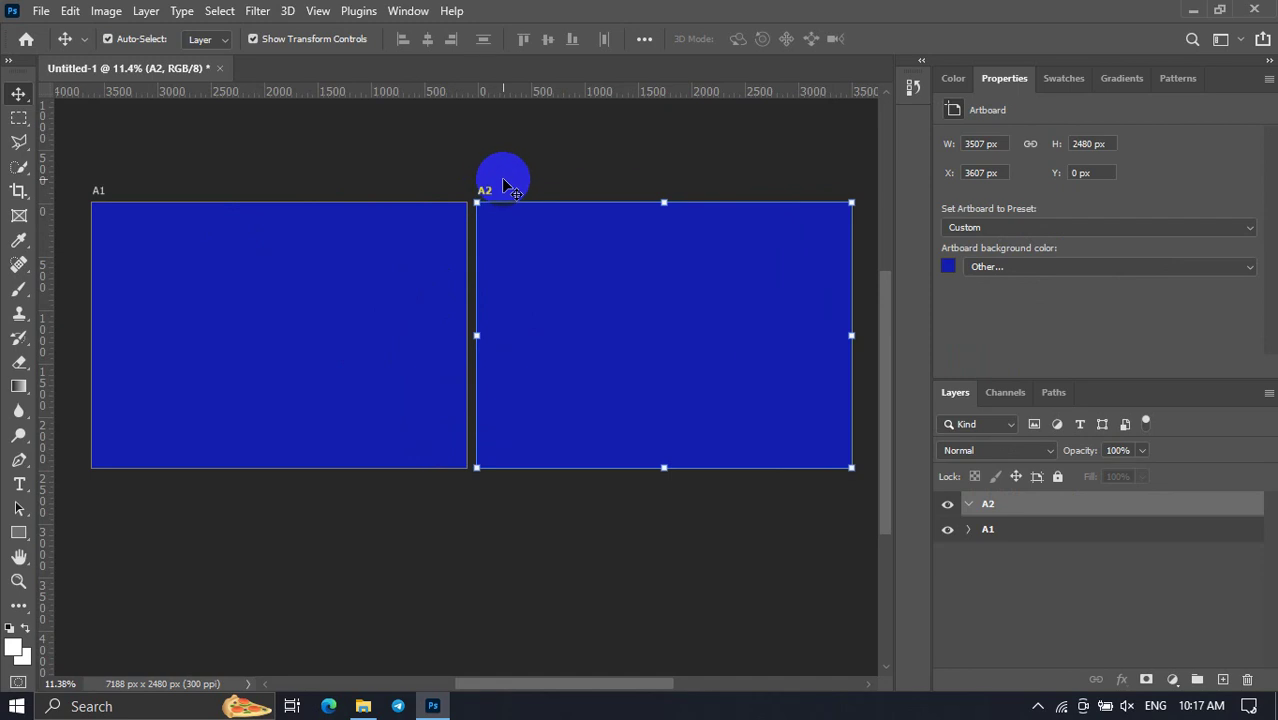
{"action": "left_click", "coordinate": [497, 168]}
{"action": "left_click", "coordinate": [510, 260]}
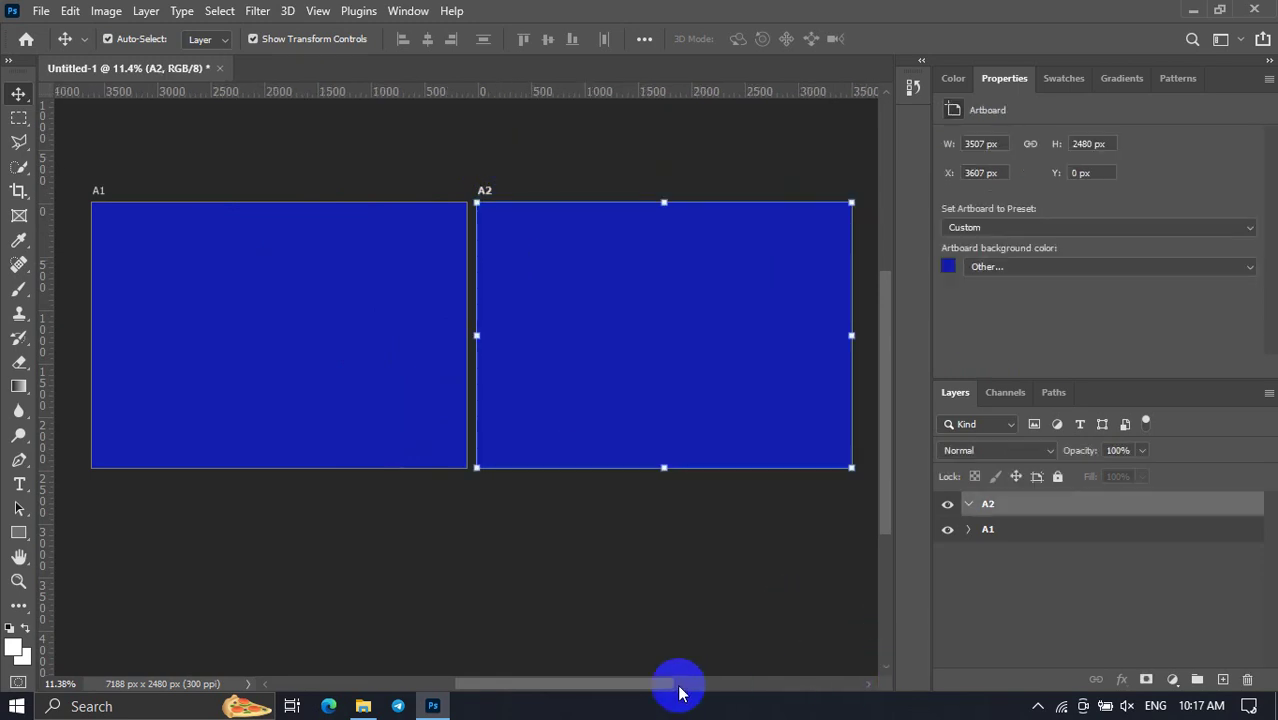
{"action": "left_click_drag", "start_coordinate": [645, 684], "coordinate": [666, 685]}
{"action": "left_click_drag", "start_coordinate": [620, 203], "coordinate": [620, 151]}
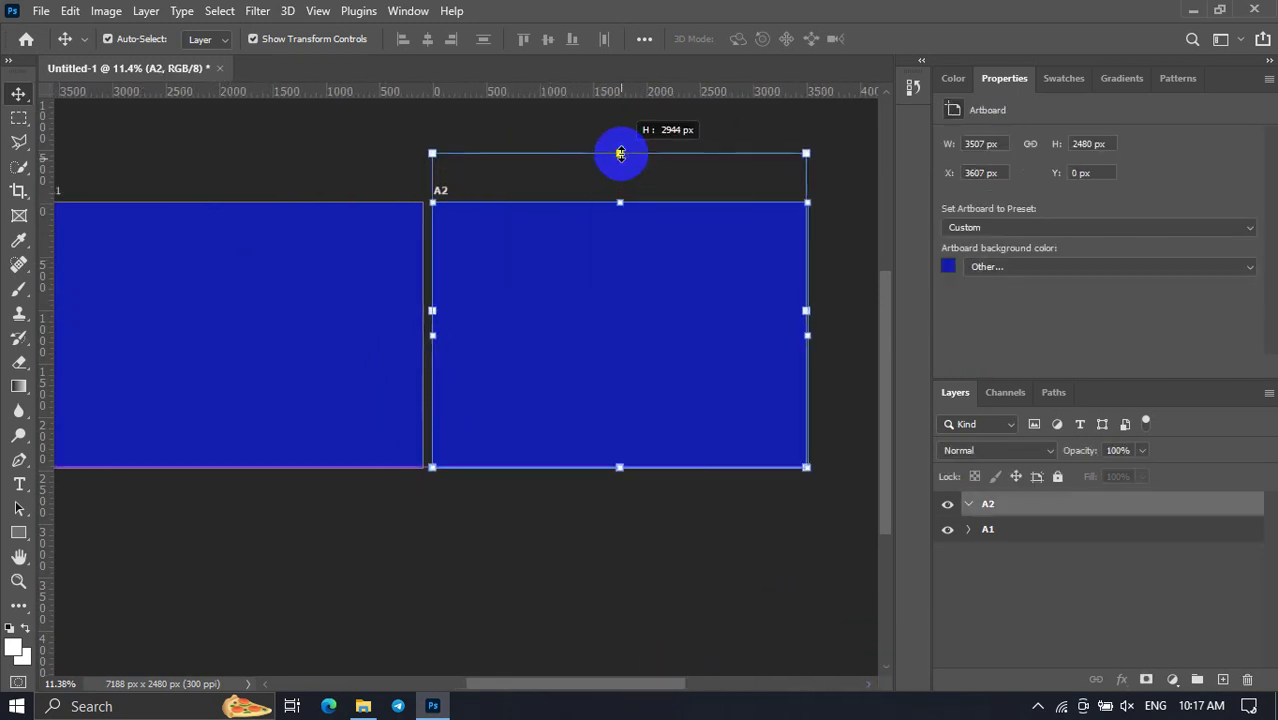
{"action": "left_click_drag", "start_coordinate": [620, 467], "coordinate": [620, 558]}
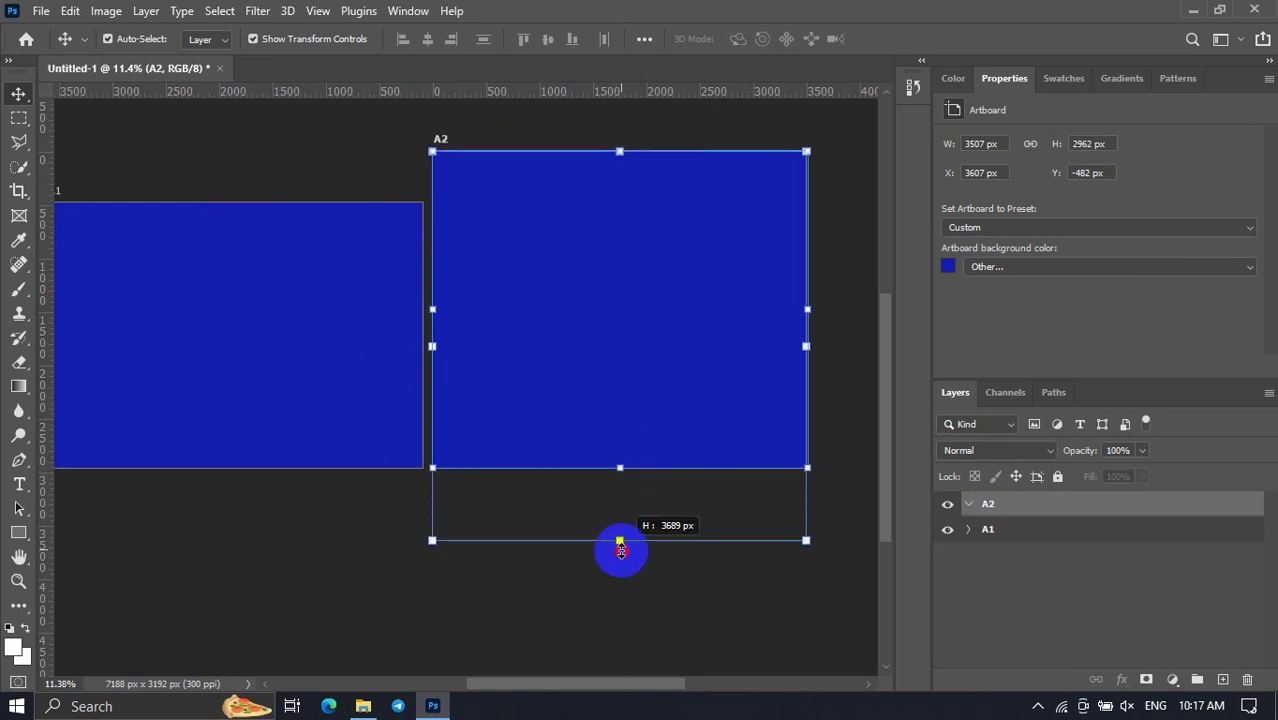
{"action": "left_click_drag", "start_coordinate": [807, 355], "coordinate": [877, 355]}
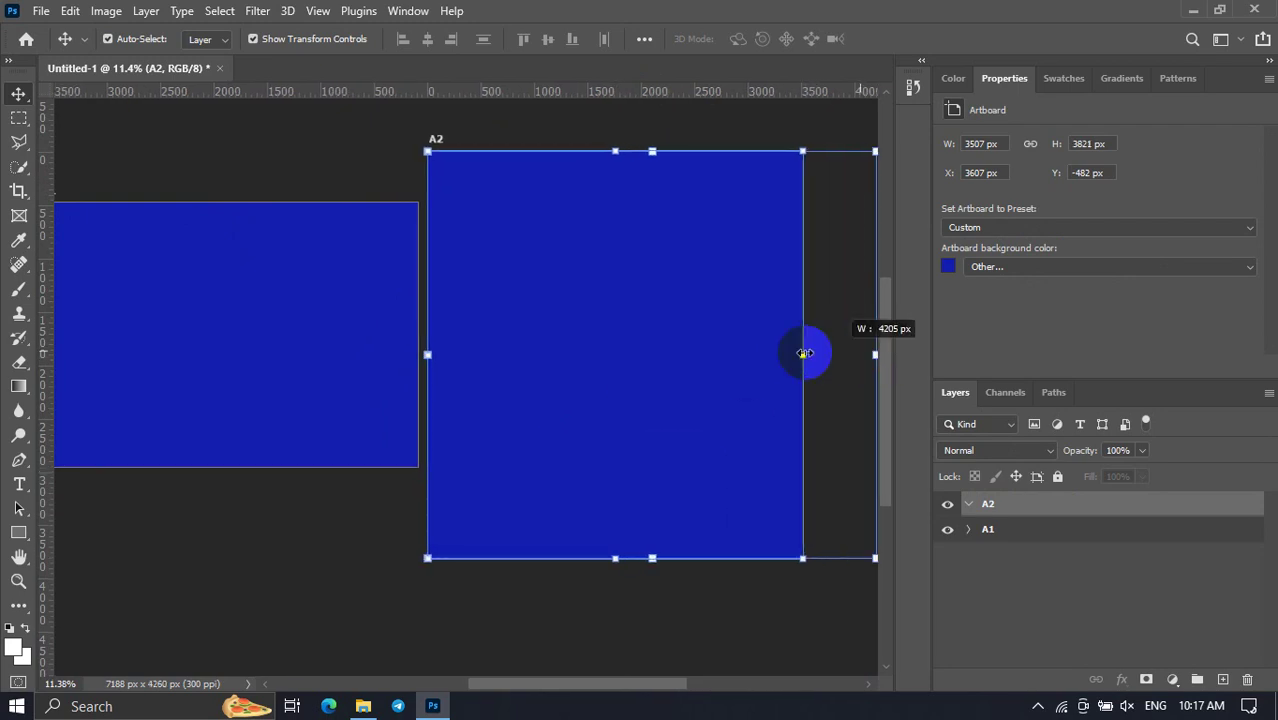
{"action": "left_click_drag", "start_coordinate": [651, 325], "coordinate": [733, 340]}
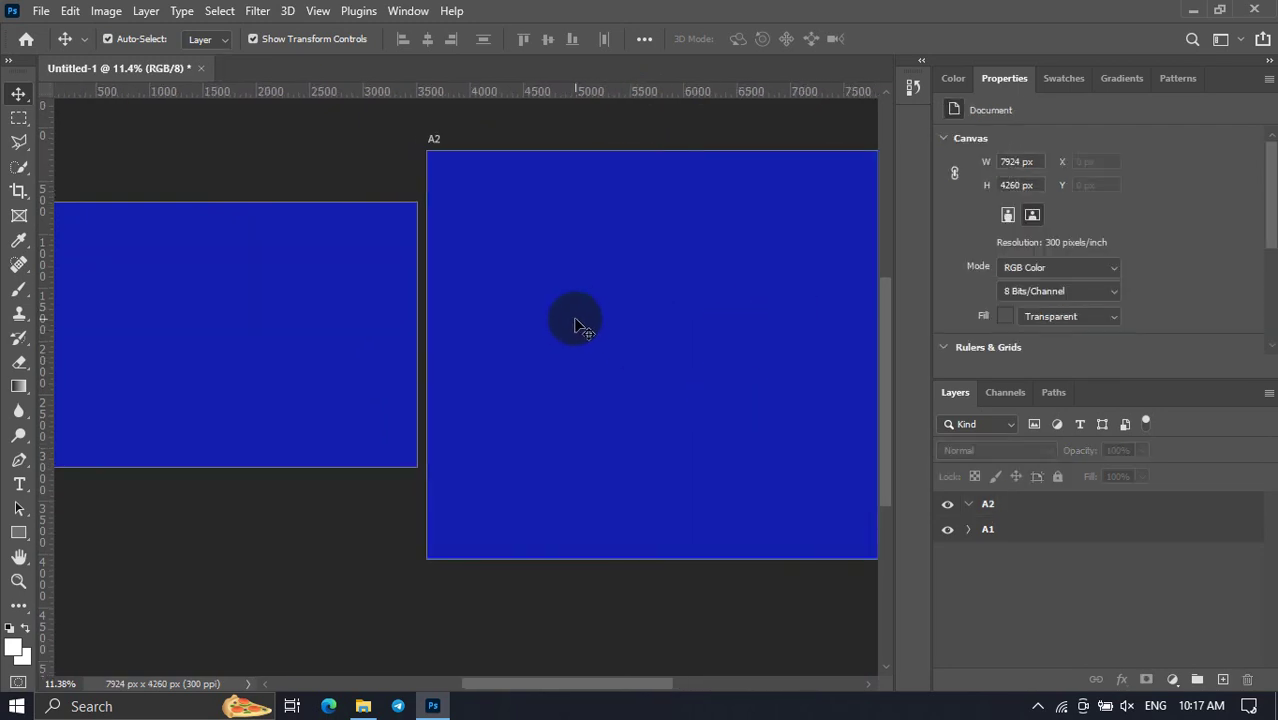
Stretch artboard A1 to 3478 px tall and widen it toward the left.
{"action": "scroll", "coordinate": [503, 328], "scroll_direction": "down", "scroll_amount": 1}
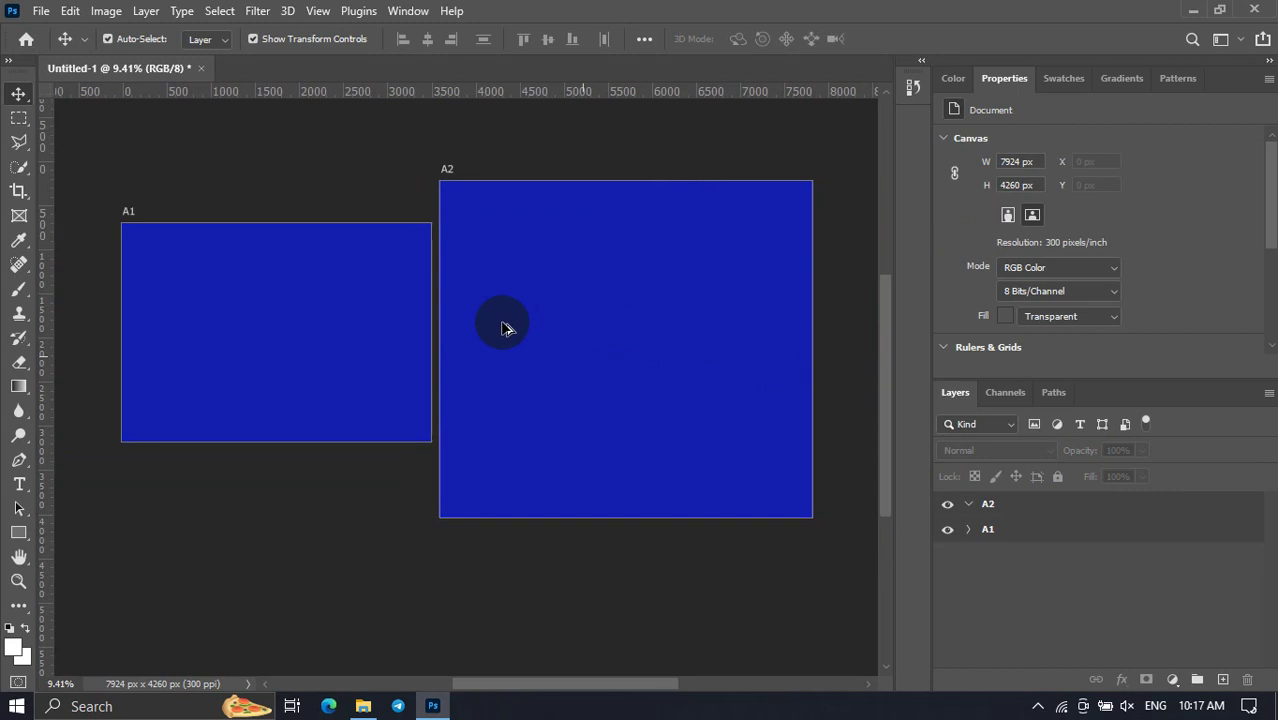
{"action": "left_click", "coordinate": [357, 283]}
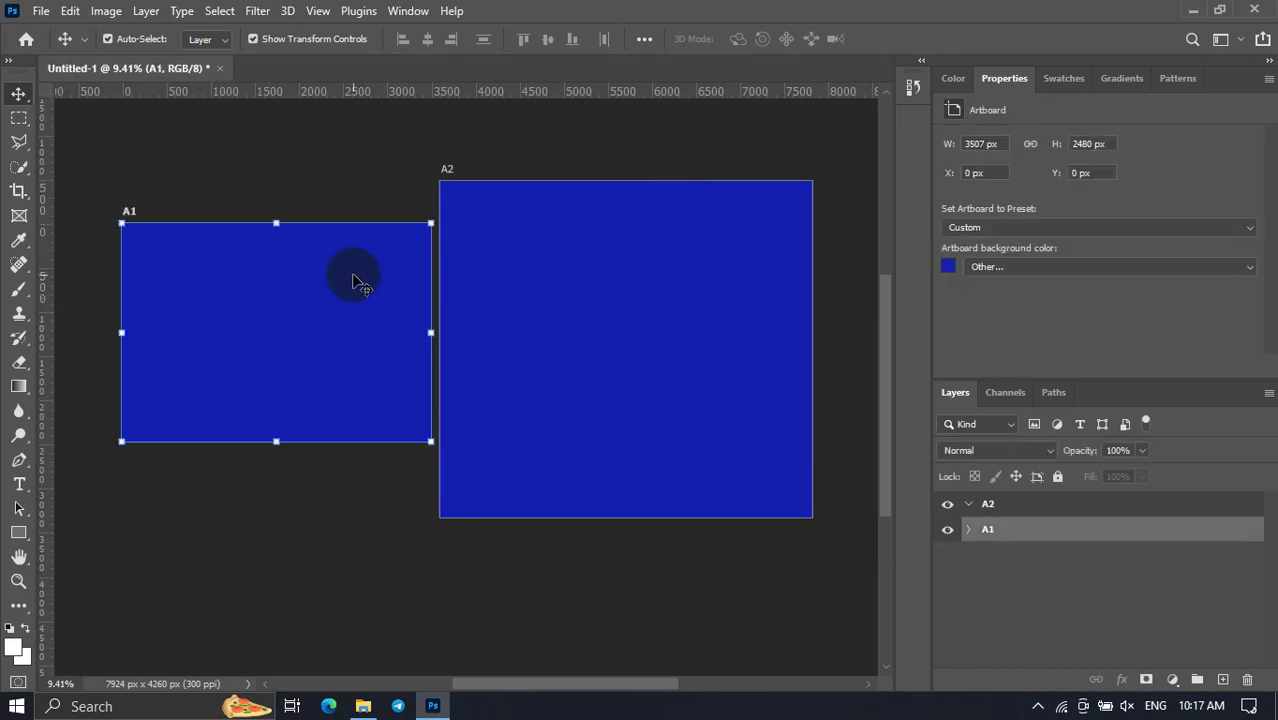
{"action": "left_click", "coordinate": [277, 190]}
{"action": "left_click", "coordinate": [282, 255]}
{"action": "left_click_drag", "start_coordinate": [277, 224], "coordinate": [277, 191]}
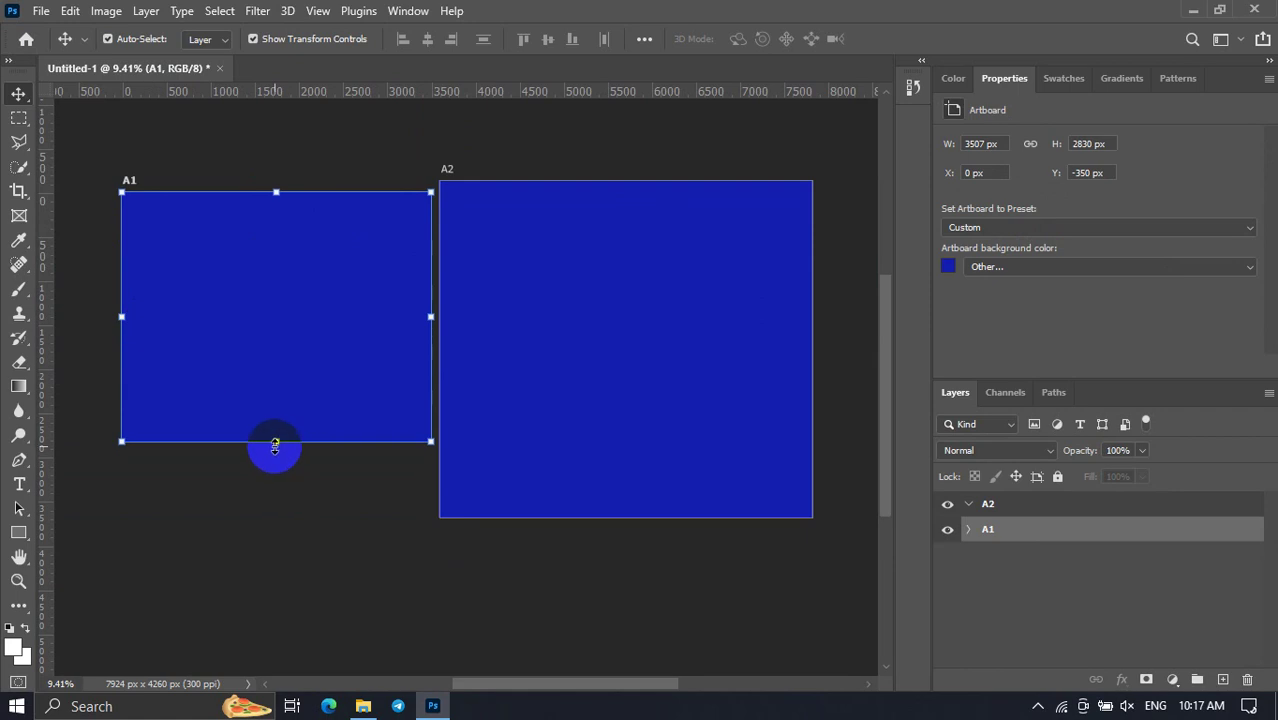
{"action": "left_click_drag", "start_coordinate": [276, 442], "coordinate": [276, 498]}
{"action": "left_click", "coordinate": [292, 566]}
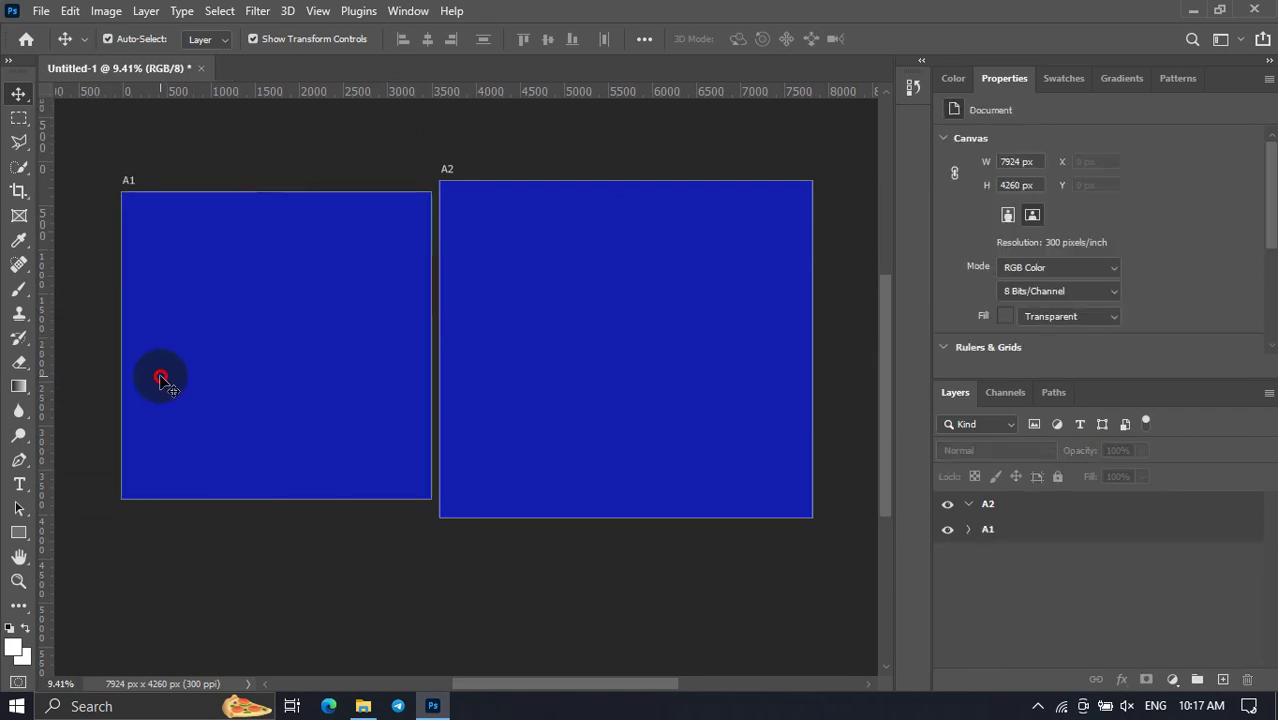
{"action": "left_click", "coordinate": [160, 370]}
{"action": "left_click_drag", "start_coordinate": [121, 347], "coordinate": [78, 358]}
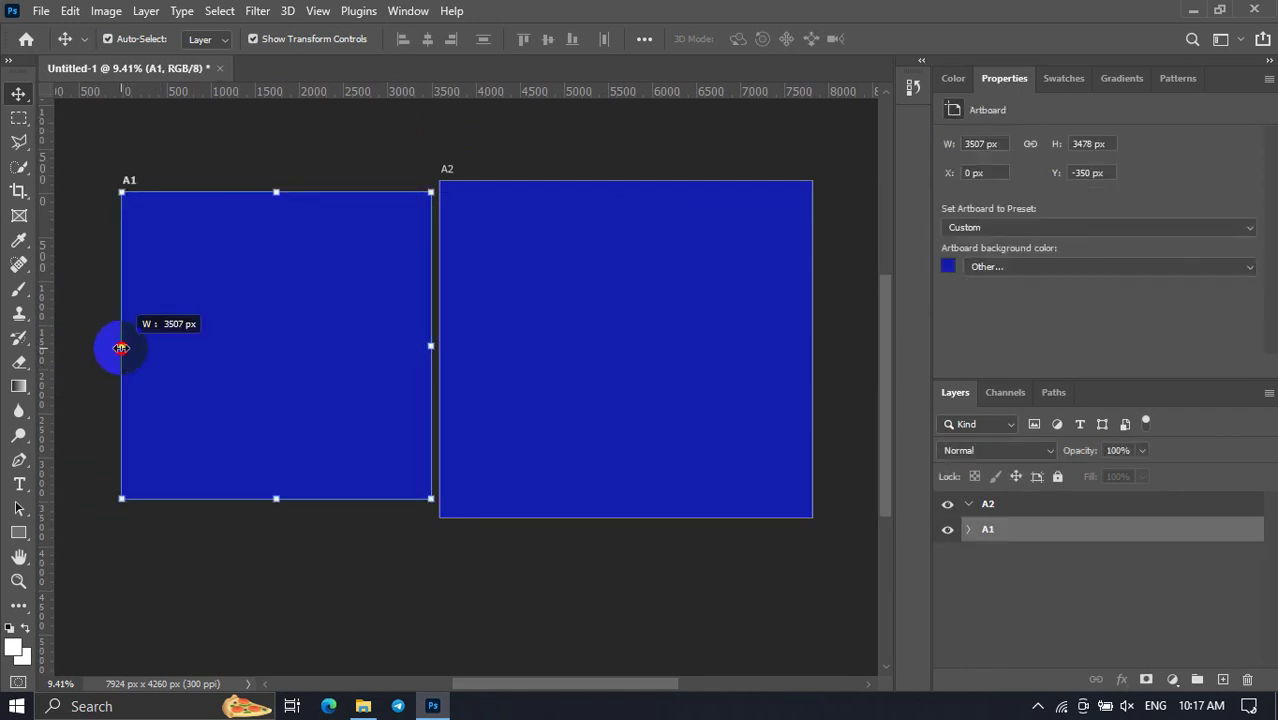
{"action": "left_click", "coordinate": [422, 556]}
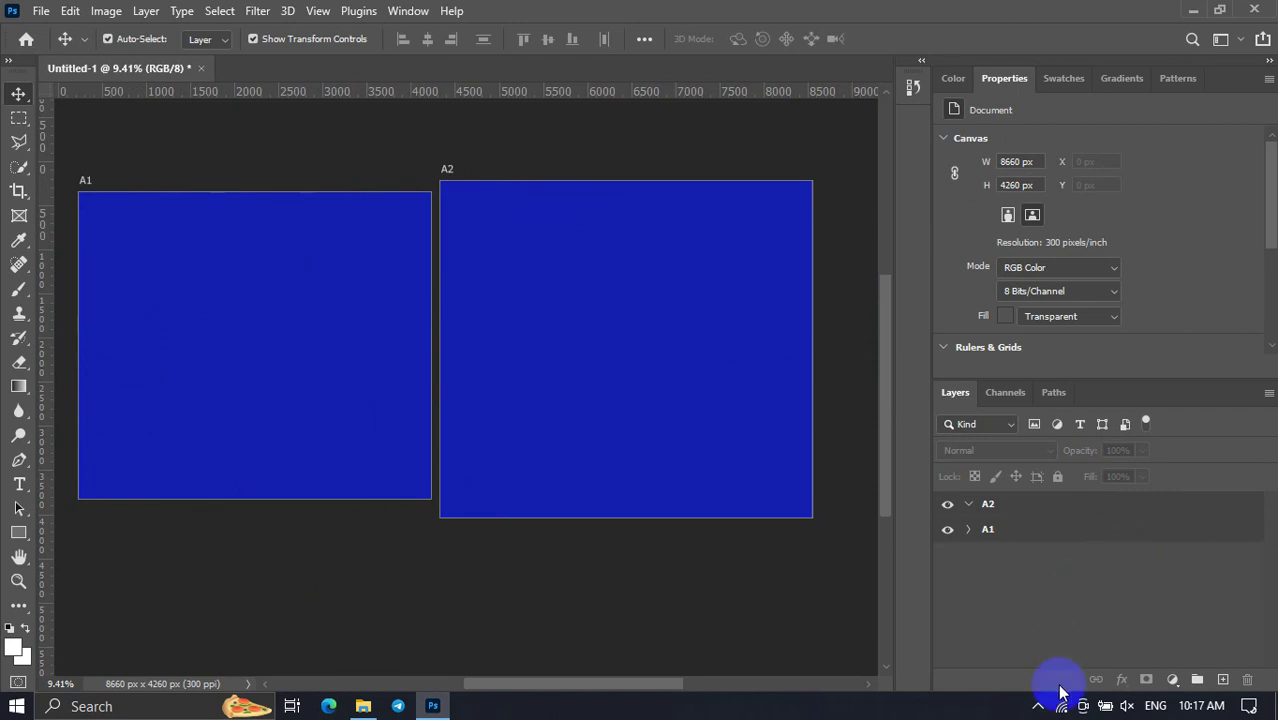
{"action": "left_click", "coordinate": [1038, 706]}
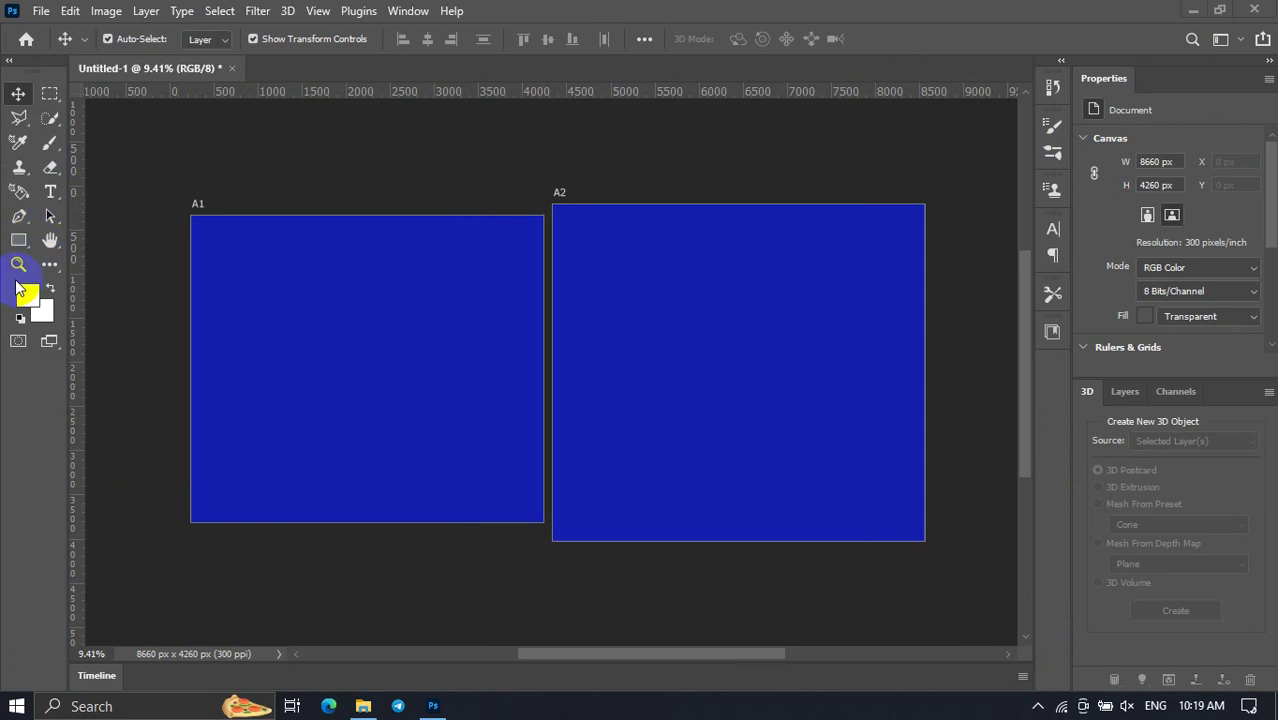
Switch the toolbar to a single column and drag artboard A1's bottom down to about 4307 px.
{"action": "left_click", "coordinate": [10, 62]}
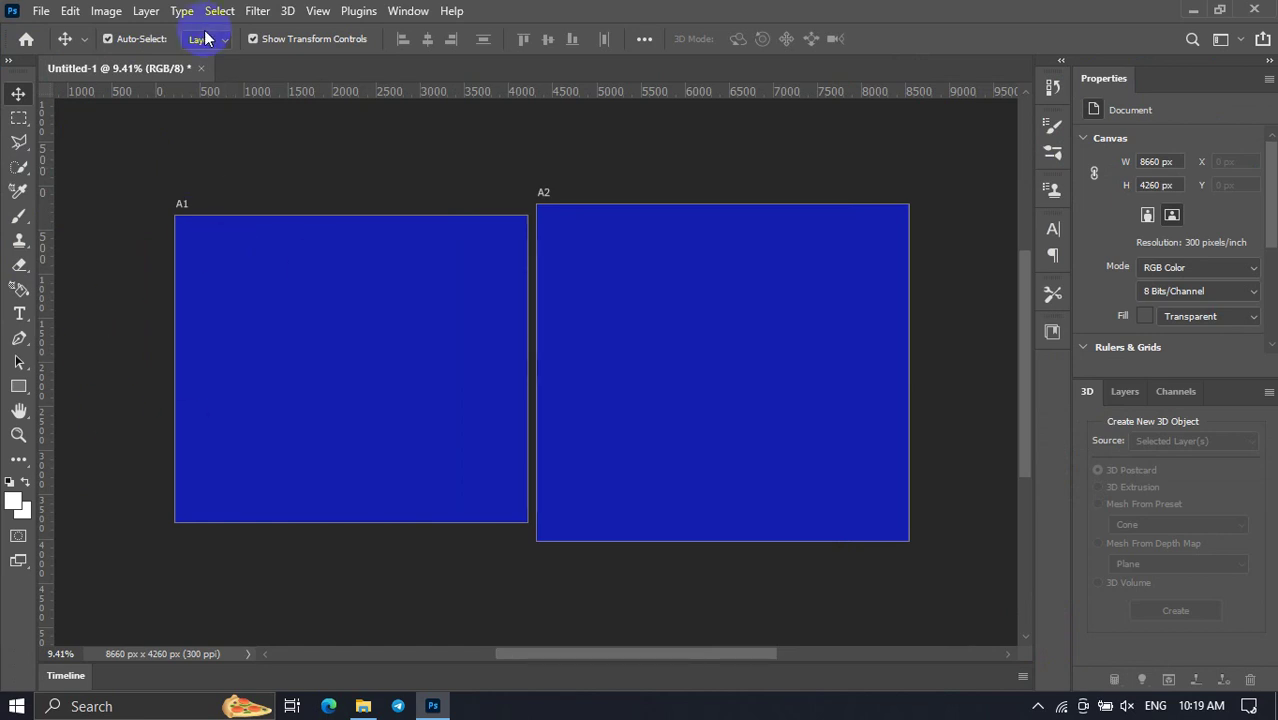
{"action": "left_click", "coordinate": [739, 340]}
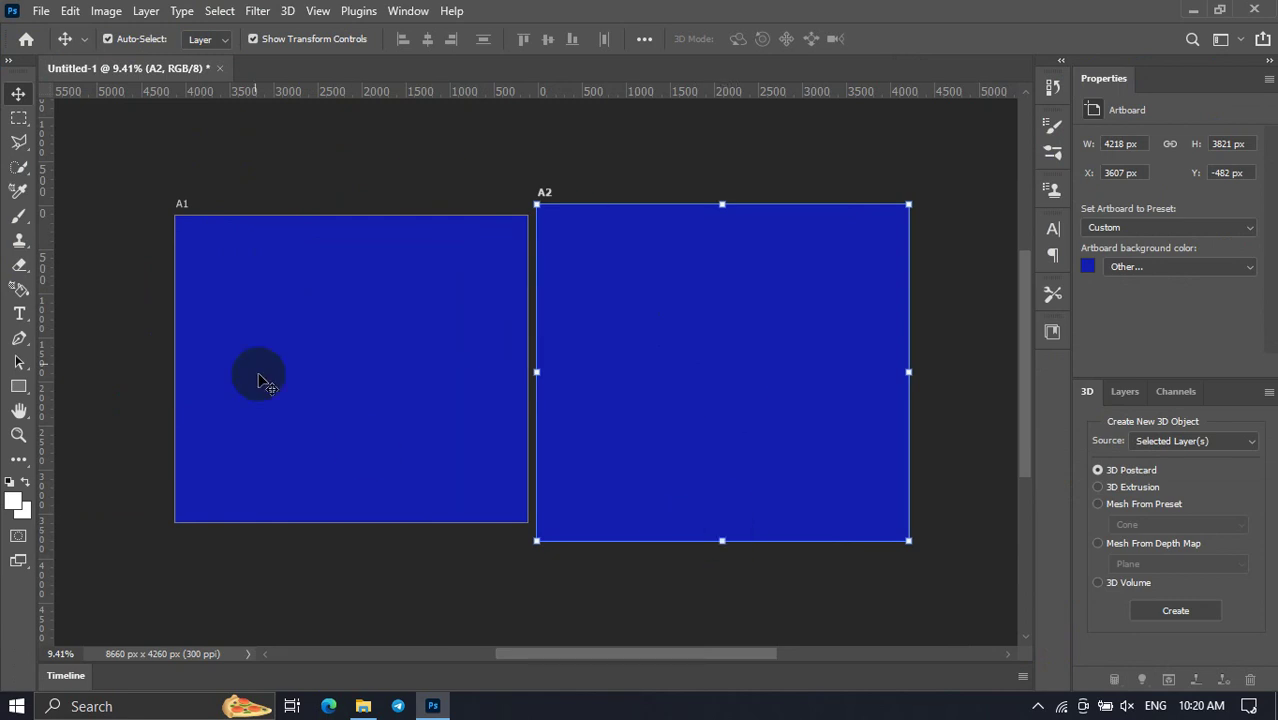
{"action": "left_click", "coordinate": [222, 172]}
{"action": "left_click", "coordinate": [626, 442]}
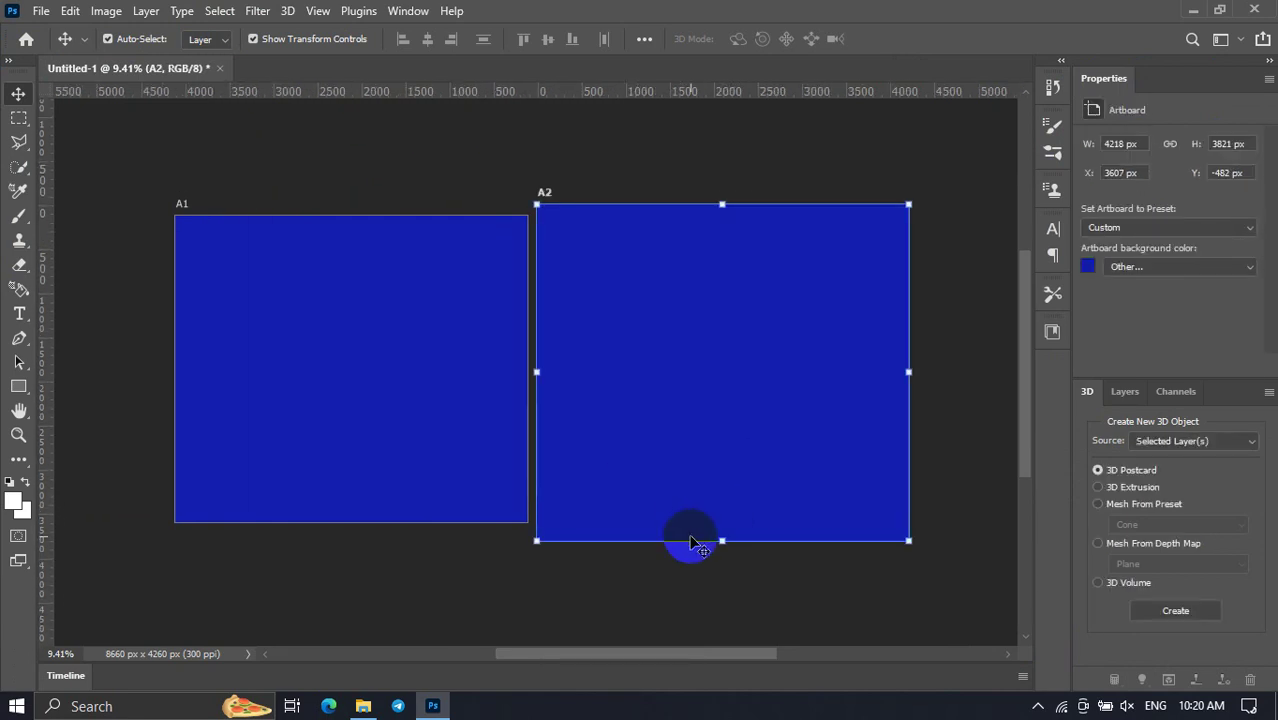
{"action": "left_click", "coordinate": [410, 354]}
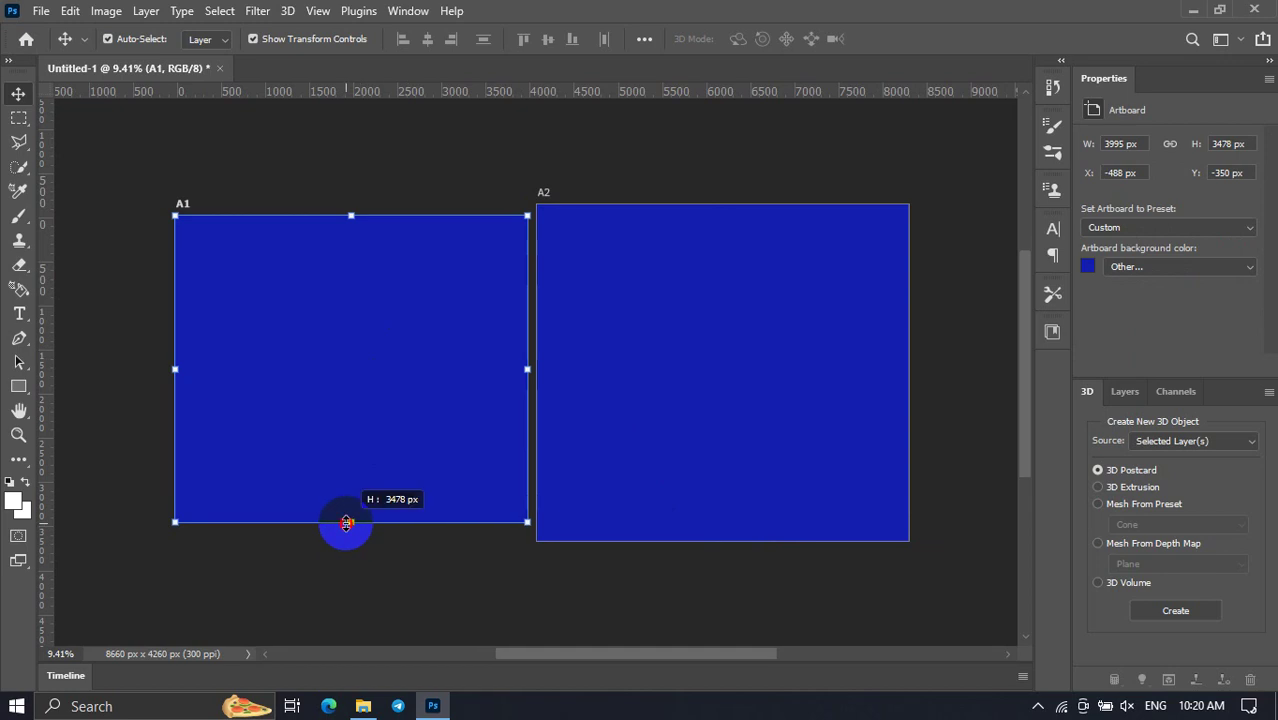
{"action": "left_click_drag", "start_coordinate": [351, 522], "coordinate": [351, 595]}
{"action": "left_click", "coordinate": [423, 199]}
Create a 297 x 210 mm, 300 ppi document without artboards, dismissing the locked-background warning.
{"action": "right_click", "coordinate": [275, 69]}
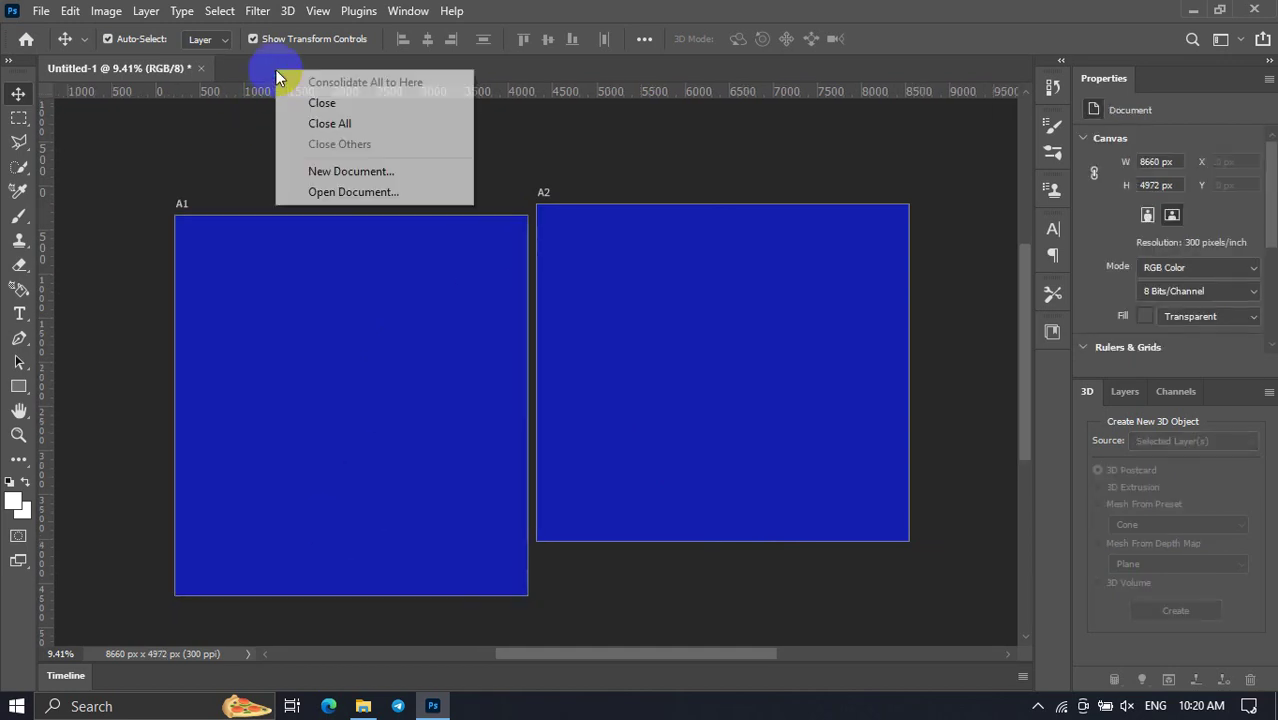
{"action": "left_click", "coordinate": [347, 171]}
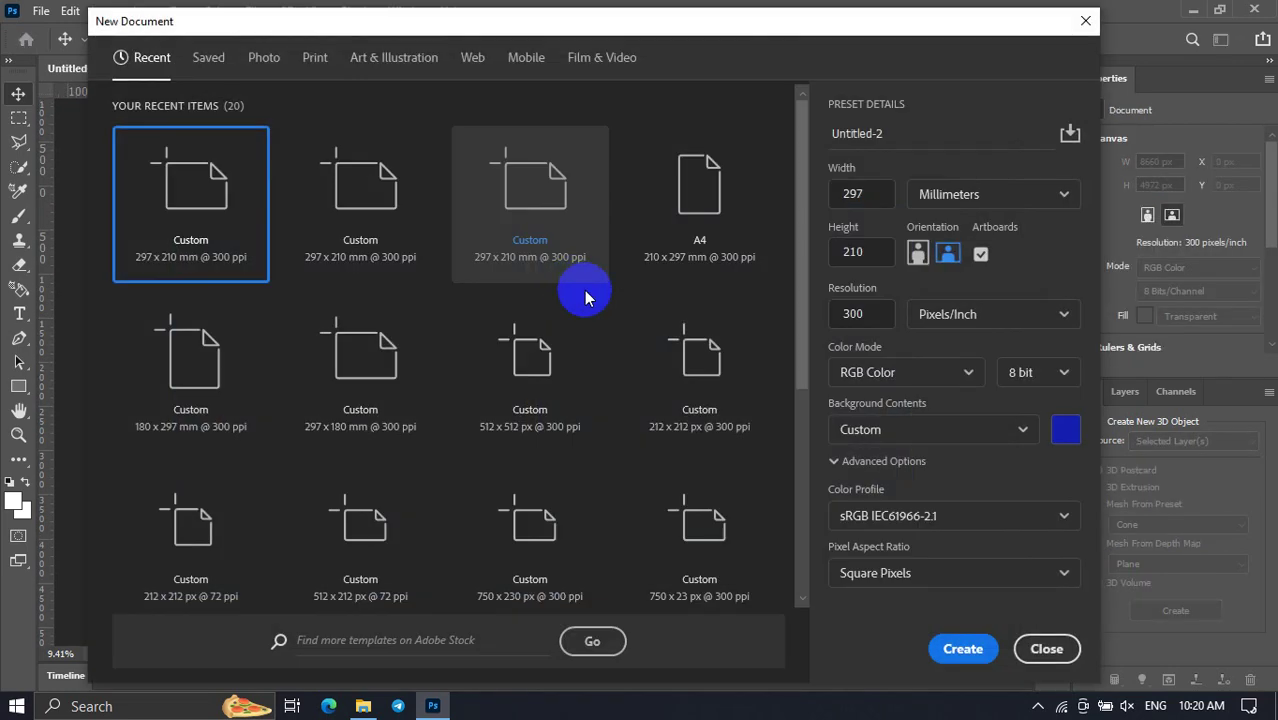
{"action": "left_click", "coordinate": [985, 256]}
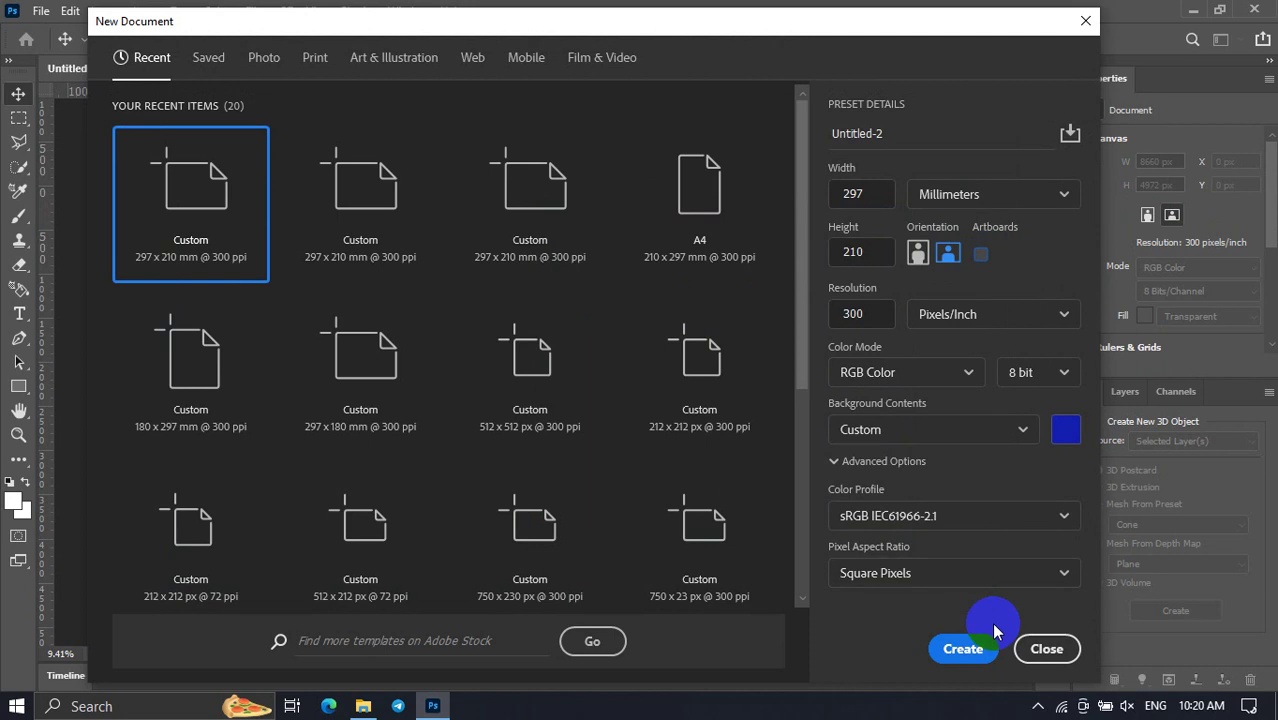
{"action": "left_click", "coordinate": [962, 649]}
{"action": "left_click_drag", "start_coordinate": [362, 277], "coordinate": [456, 357]}
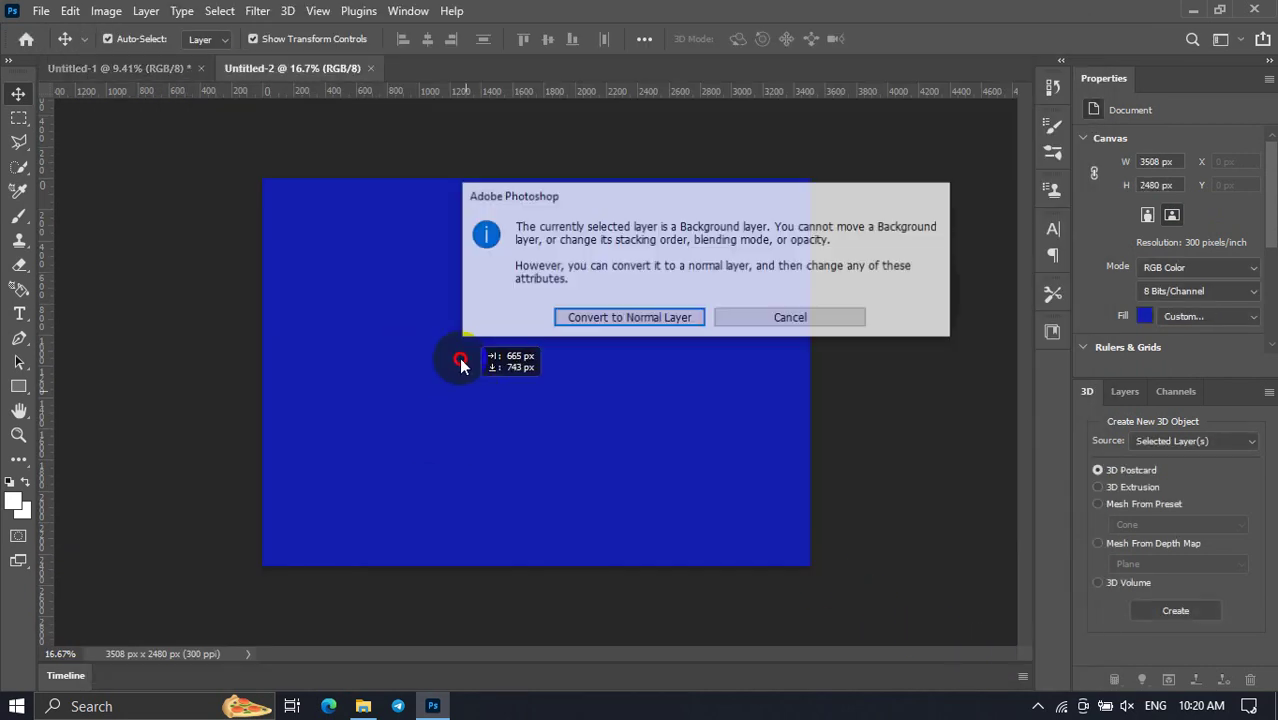
{"action": "left_click_drag", "start_coordinate": [542, 300], "coordinate": [528, 314]}
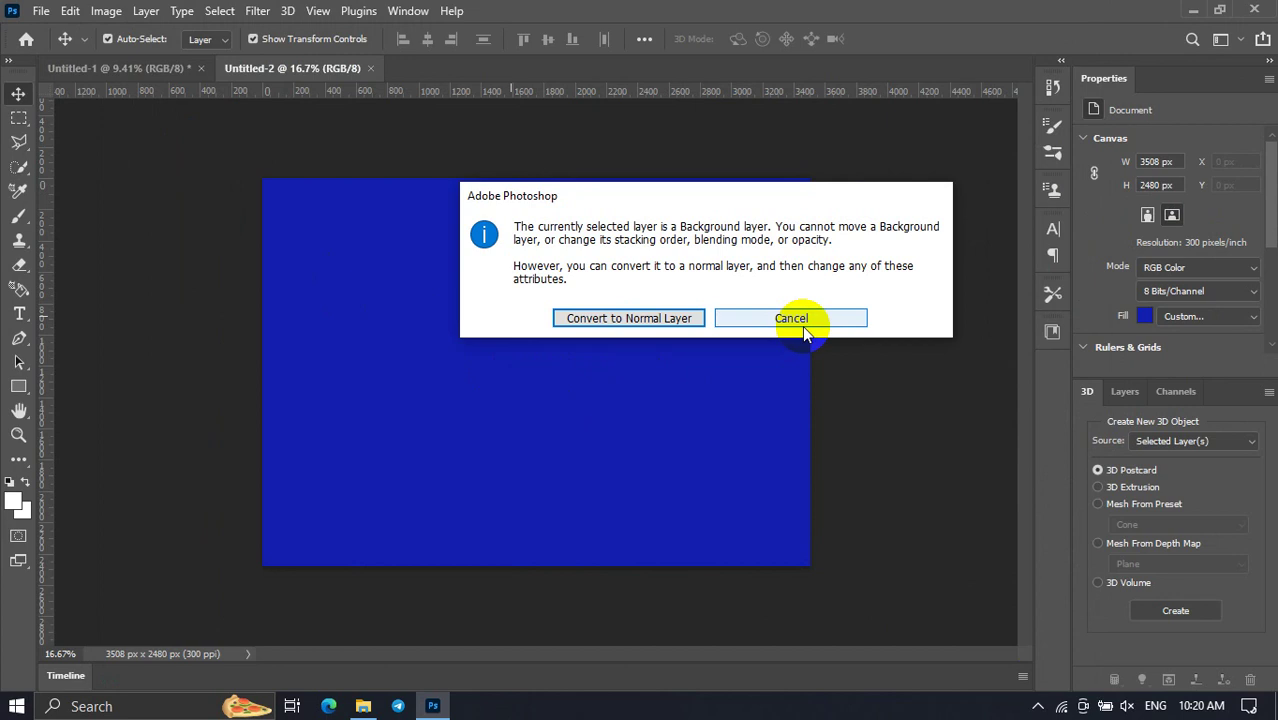
{"action": "left_click", "coordinate": [802, 325]}
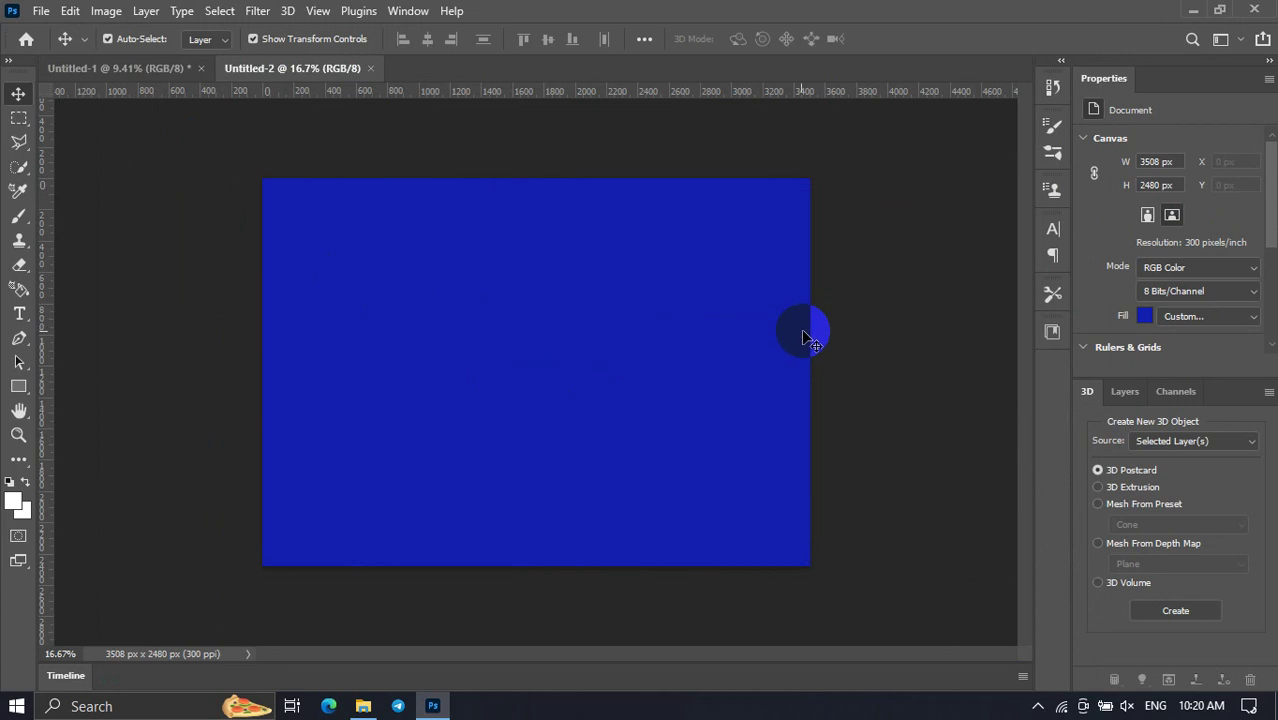
Change the Untitled-2 canvas fill in the Properties panel from blue to White.
{"action": "left_click", "coordinate": [1062, 61]}
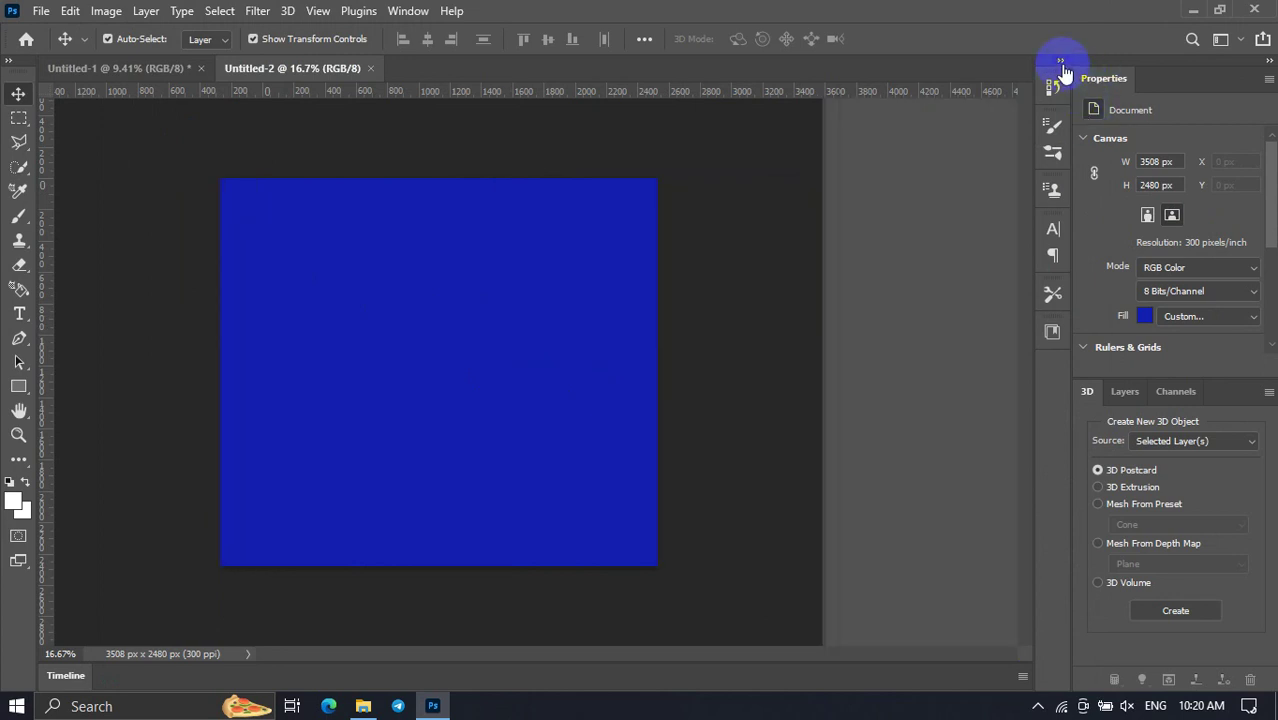
{"action": "left_click", "coordinate": [1062, 63]}
{"action": "scroll", "coordinate": [1195, 266], "scroll_direction": "down", "scroll_amount": 2}
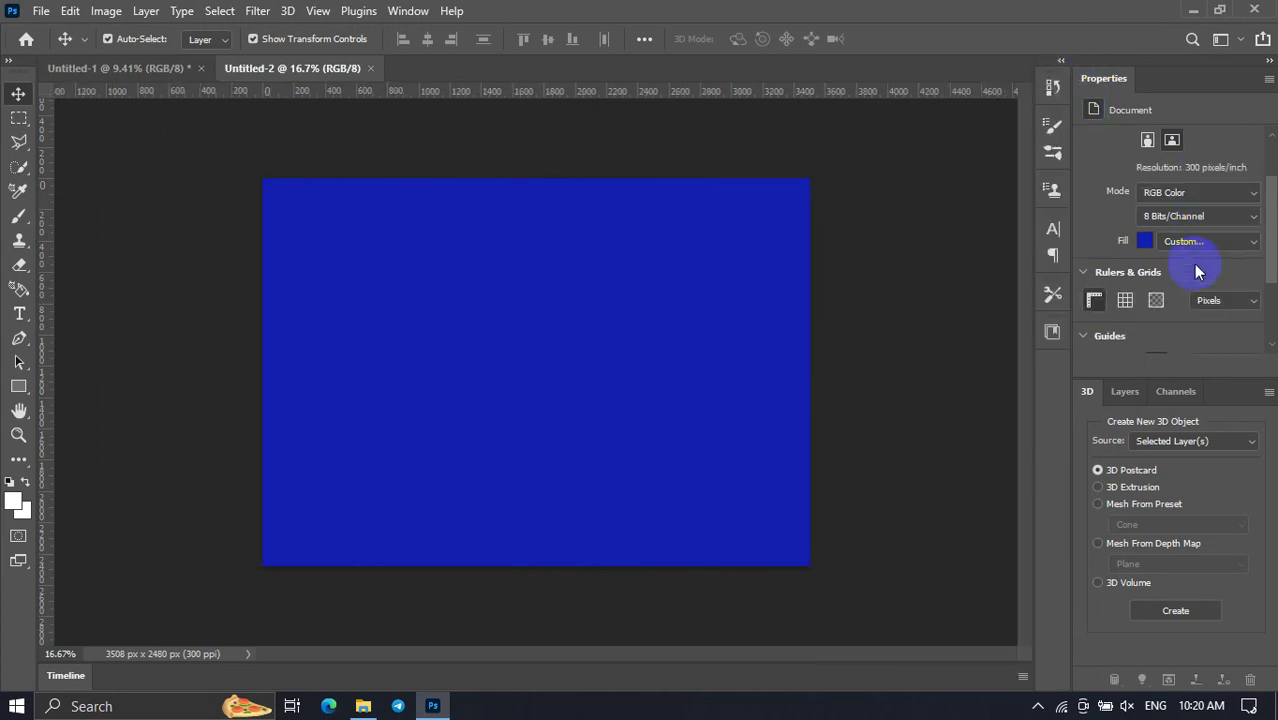
{"action": "left_click", "coordinate": [1205, 241]}
{"action": "left_click", "coordinate": [1160, 220]}
{"action": "scroll", "coordinate": [1121, 229], "scroll_direction": "up", "scroll_amount": 2}
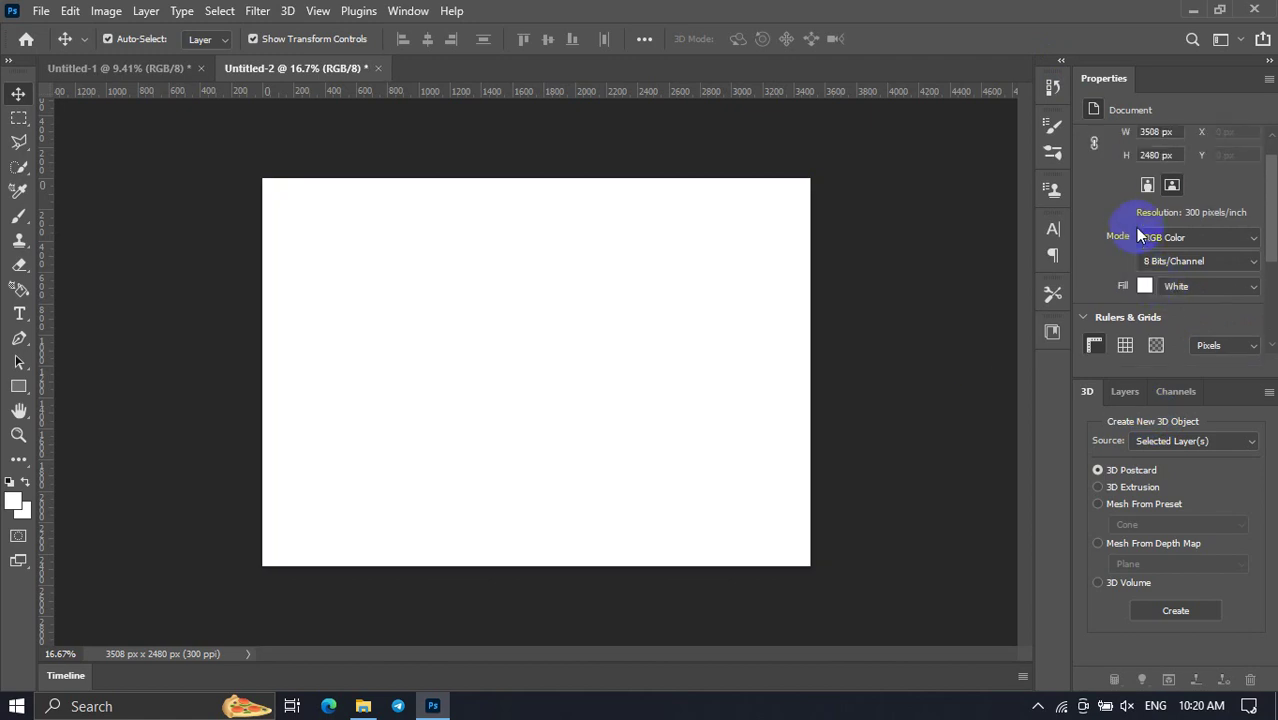
{"action": "left_click_drag", "start_coordinate": [507, 209], "coordinate": [507, 176]}
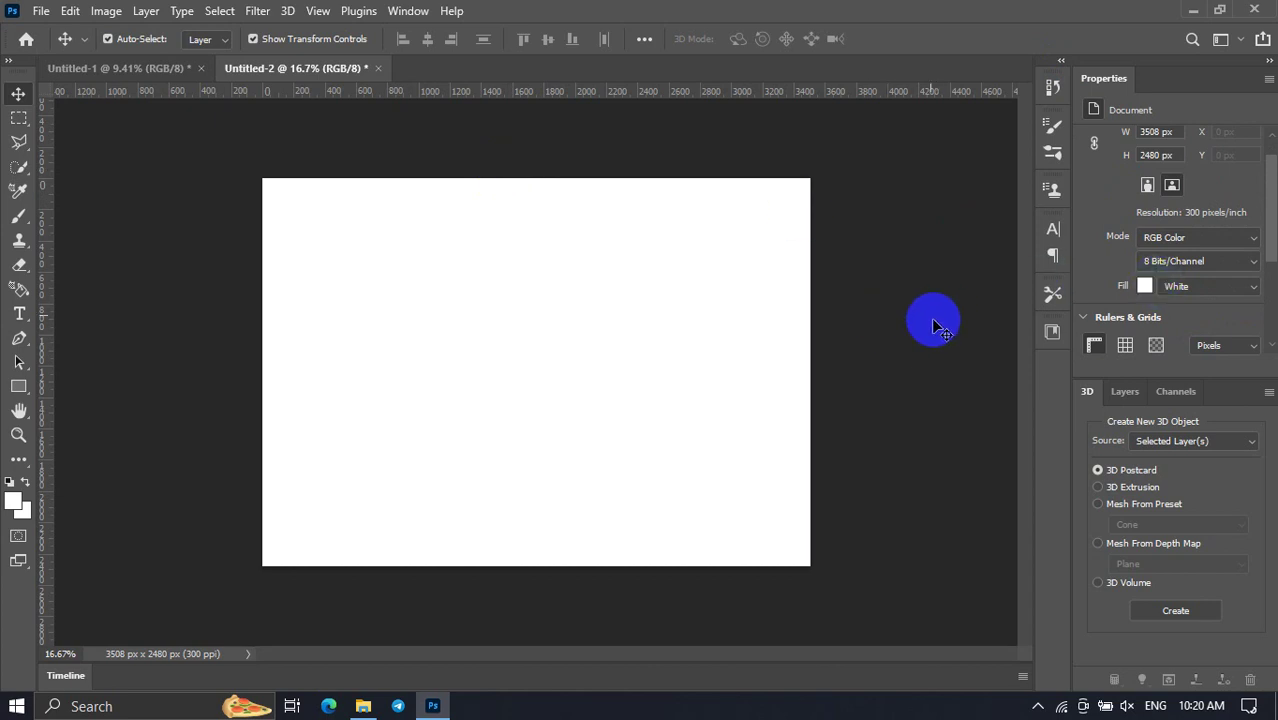
Hide the Properties and 3D panels via the Window menu.
{"action": "left_click", "coordinate": [425, 12]}
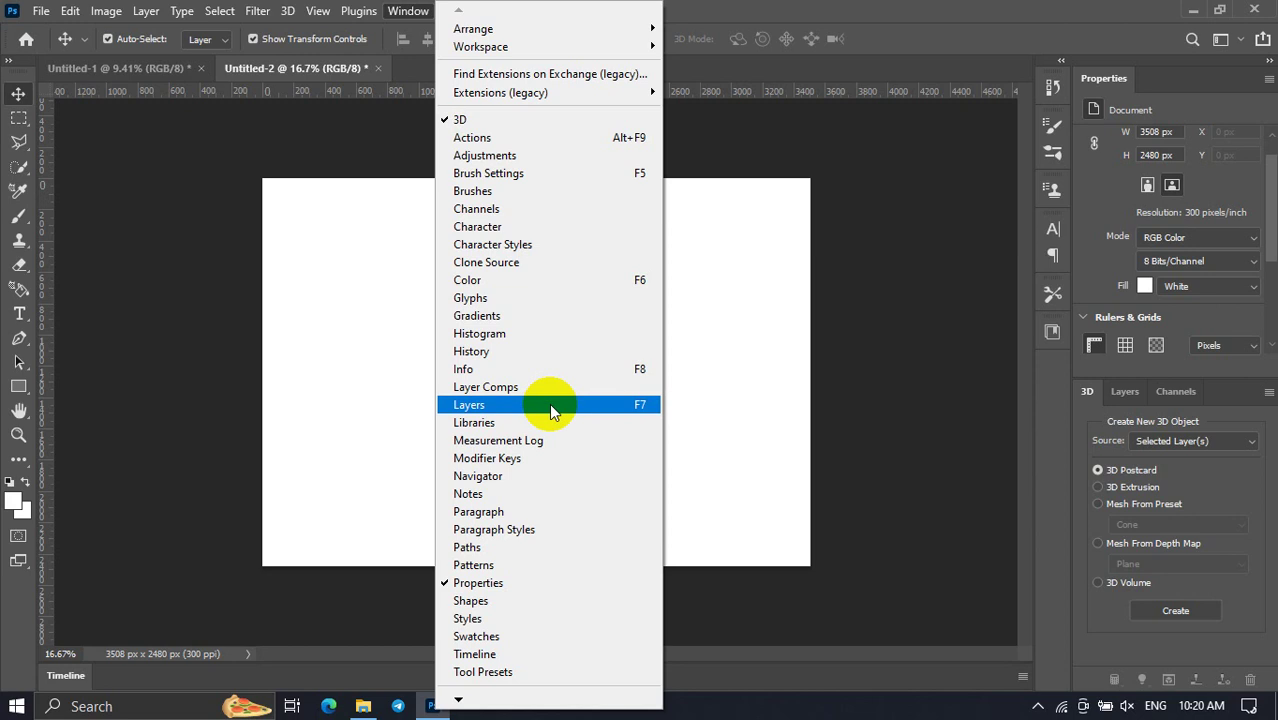
{"action": "left_click", "coordinate": [551, 580]}
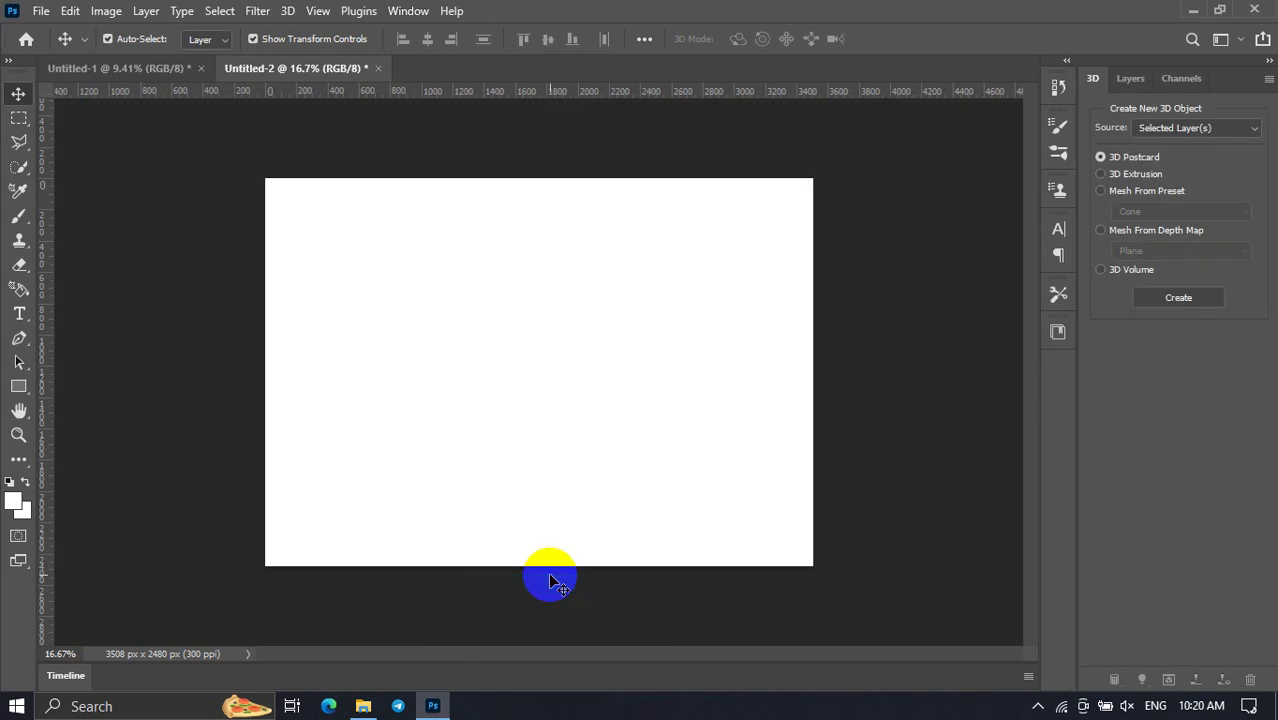
{"action": "left_click", "coordinate": [409, 12]}
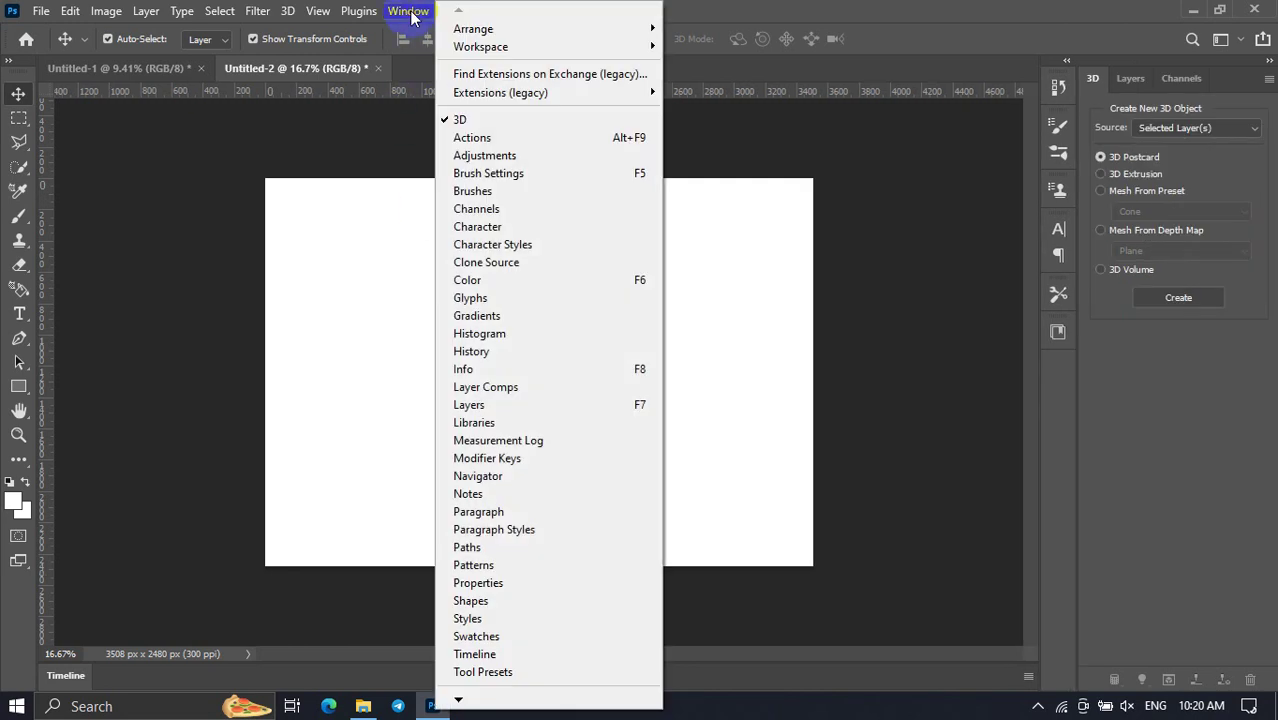
{"action": "left_click", "coordinate": [465, 120]}
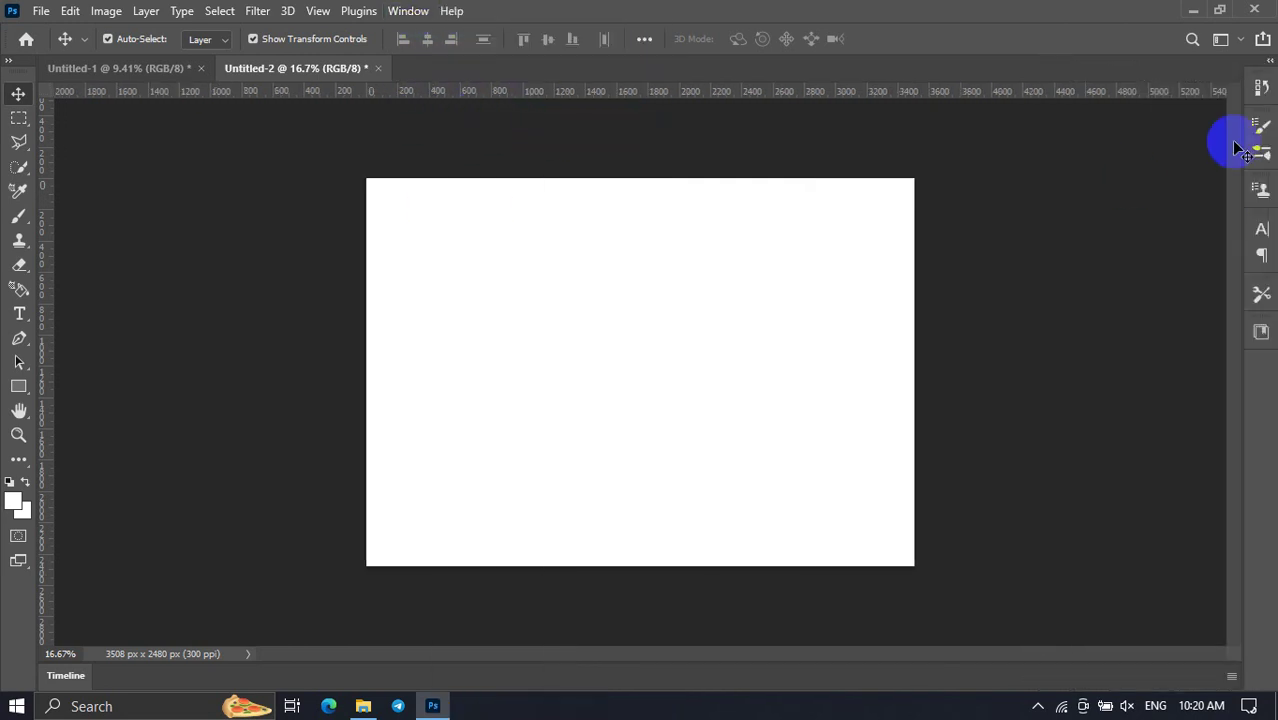
{"action": "left_click", "coordinate": [412, 12]}
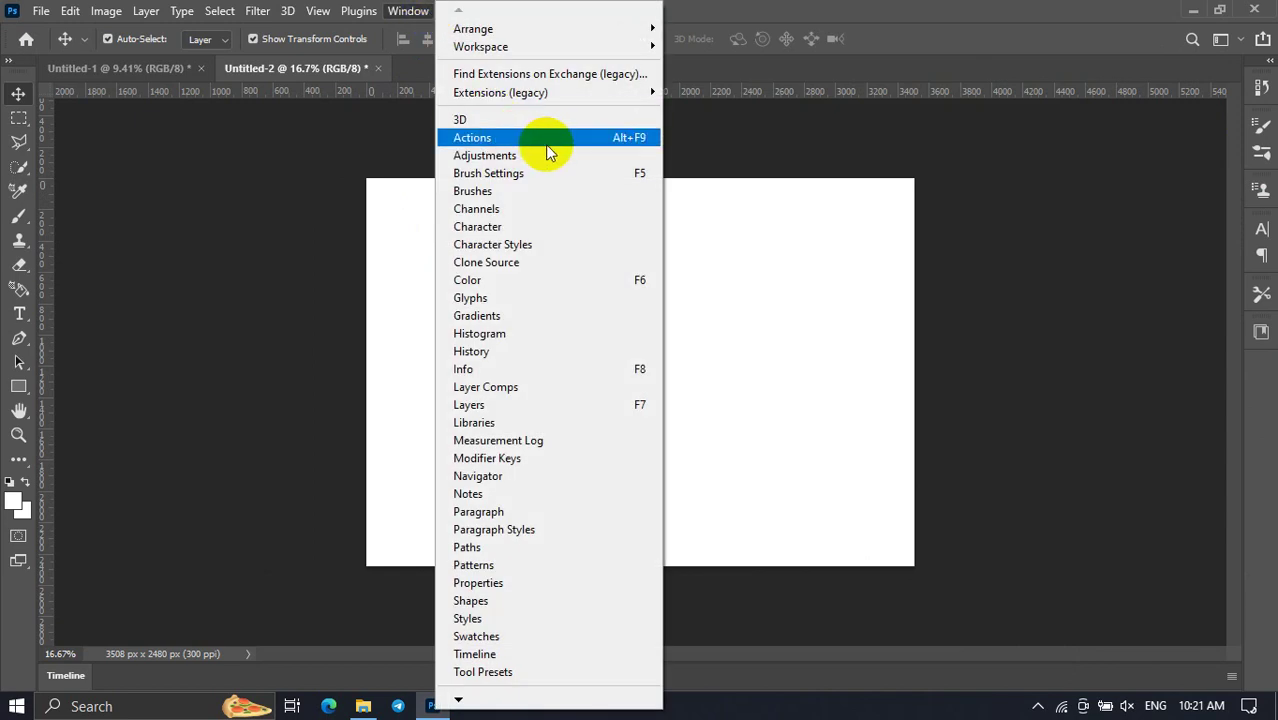
Show the Character panel and dock it on the right, keeping Myriad Pro Bold at 18 pt.
{"action": "left_click", "coordinate": [560, 230]}
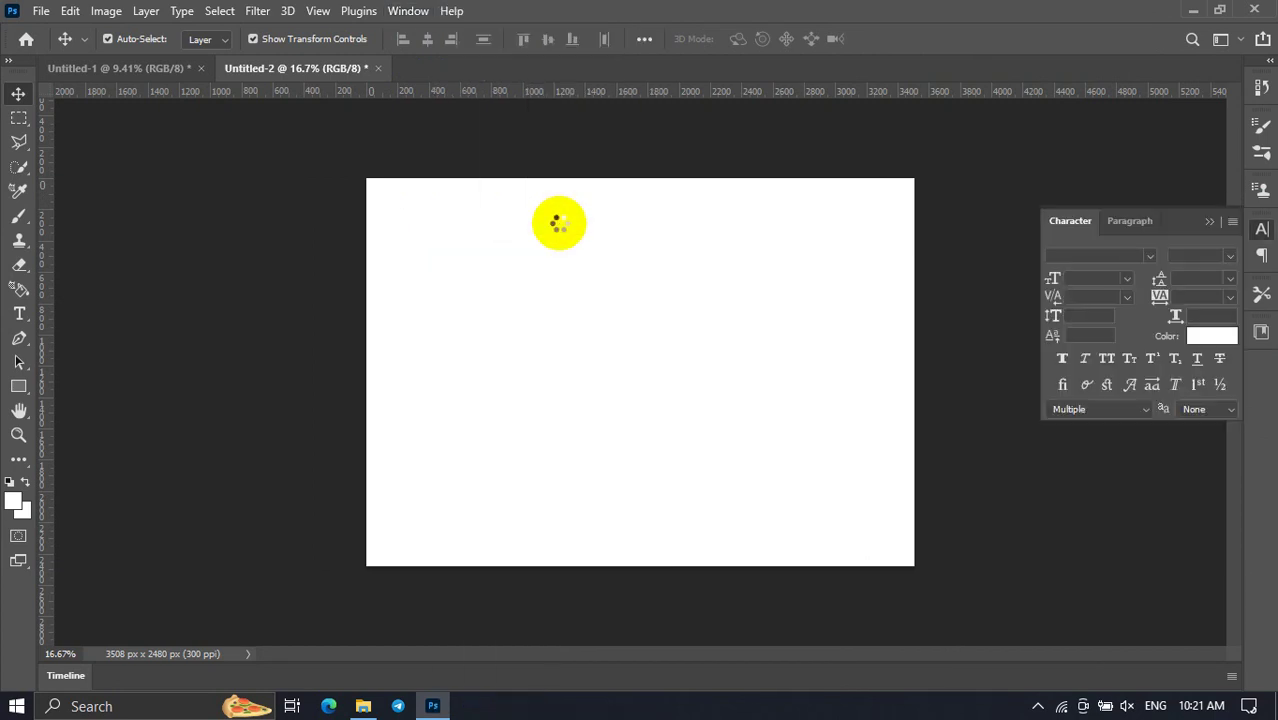
{"action": "mouse_move", "coordinate": [1188, 224]}
{"action": "left_mouse_down"}
{"action": "mouse_move", "coordinate": [1083, 58]}
{"action": "mouse_move", "coordinate": [944, 183]}
{"action": "mouse_move", "coordinate": [987, 203]}
{"action": "left_mouse_up"}
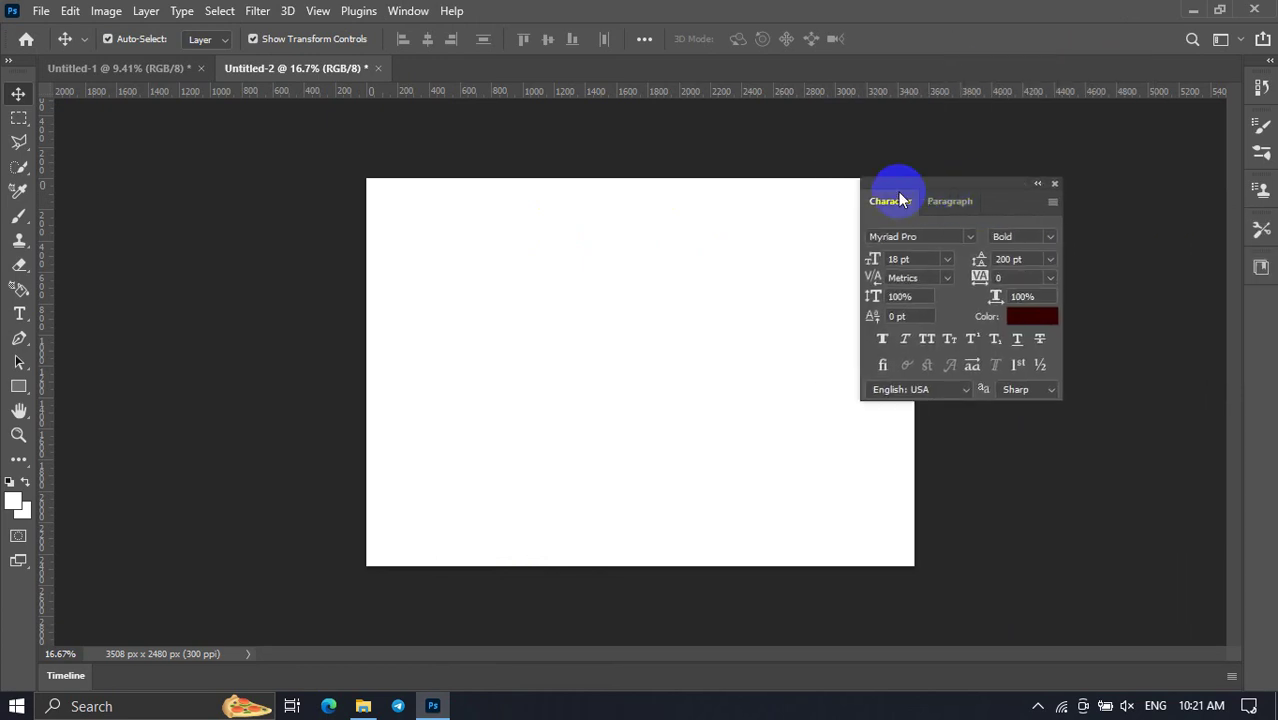
{"action": "left_click_drag", "start_coordinate": [896, 204], "coordinate": [1233, 134]}
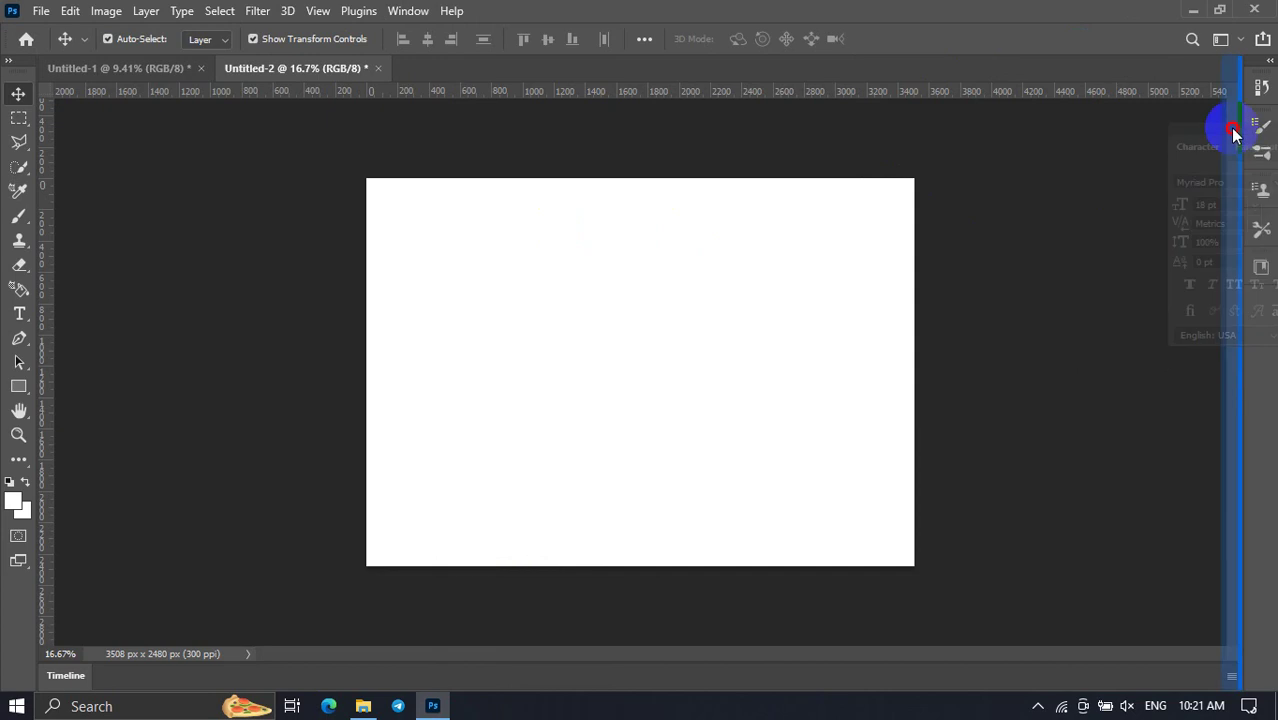
{"action": "left_click_drag", "start_coordinate": [1233, 134], "coordinate": [1232, 125]}
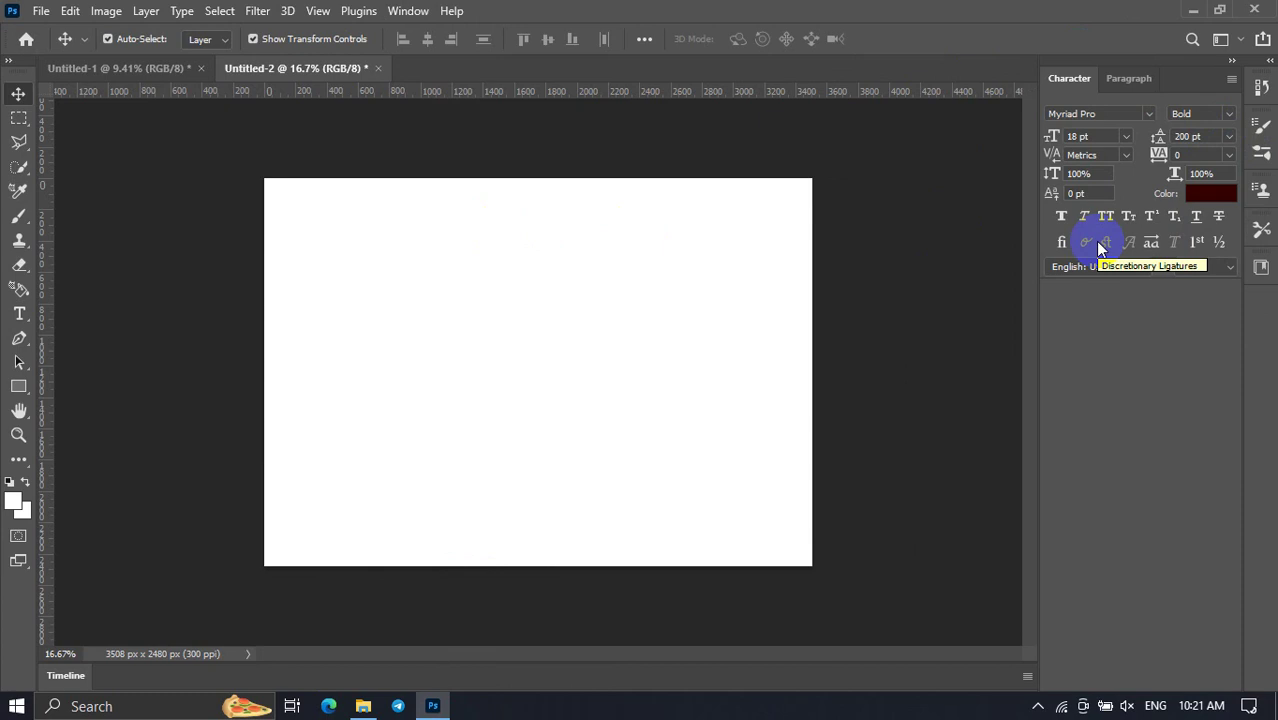
{"action": "left_click", "coordinate": [1148, 114]}
{"action": "left_click", "coordinate": [1146, 114]}
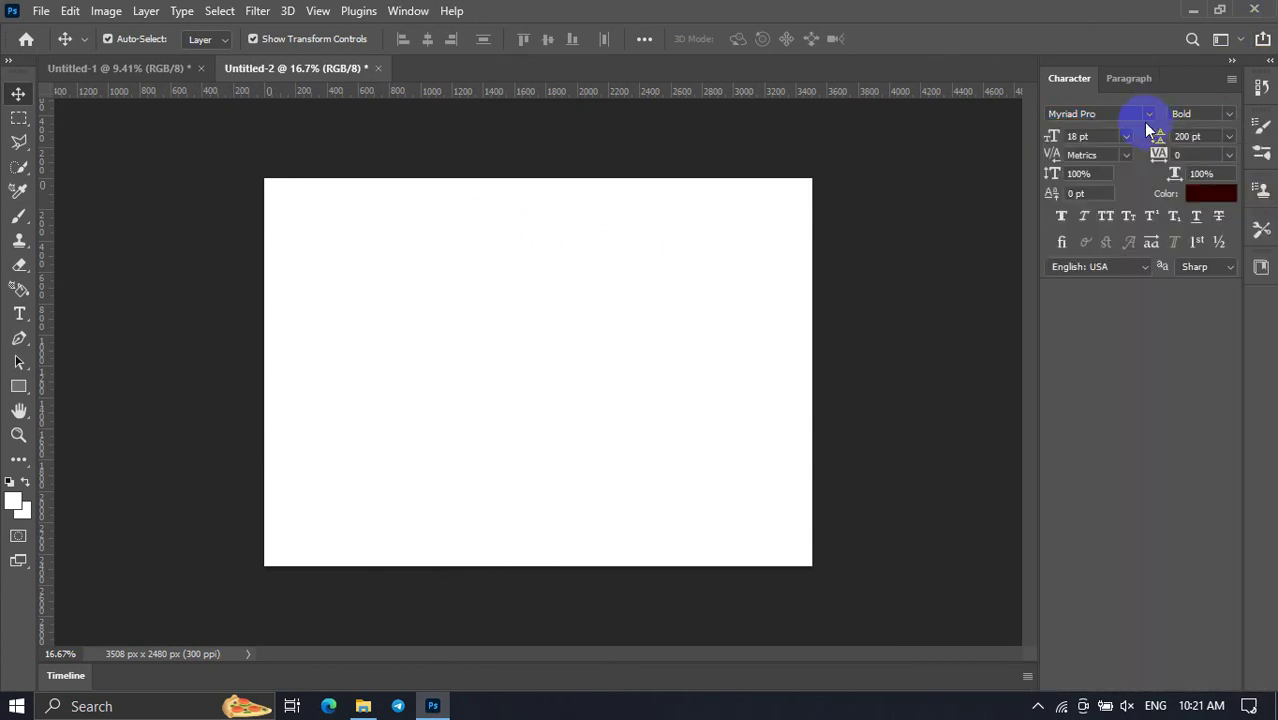
{"action": "left_click", "coordinate": [1130, 140]}
{"action": "left_click", "coordinate": [1232, 132]}
{"action": "left_click", "coordinate": [408, 11]}
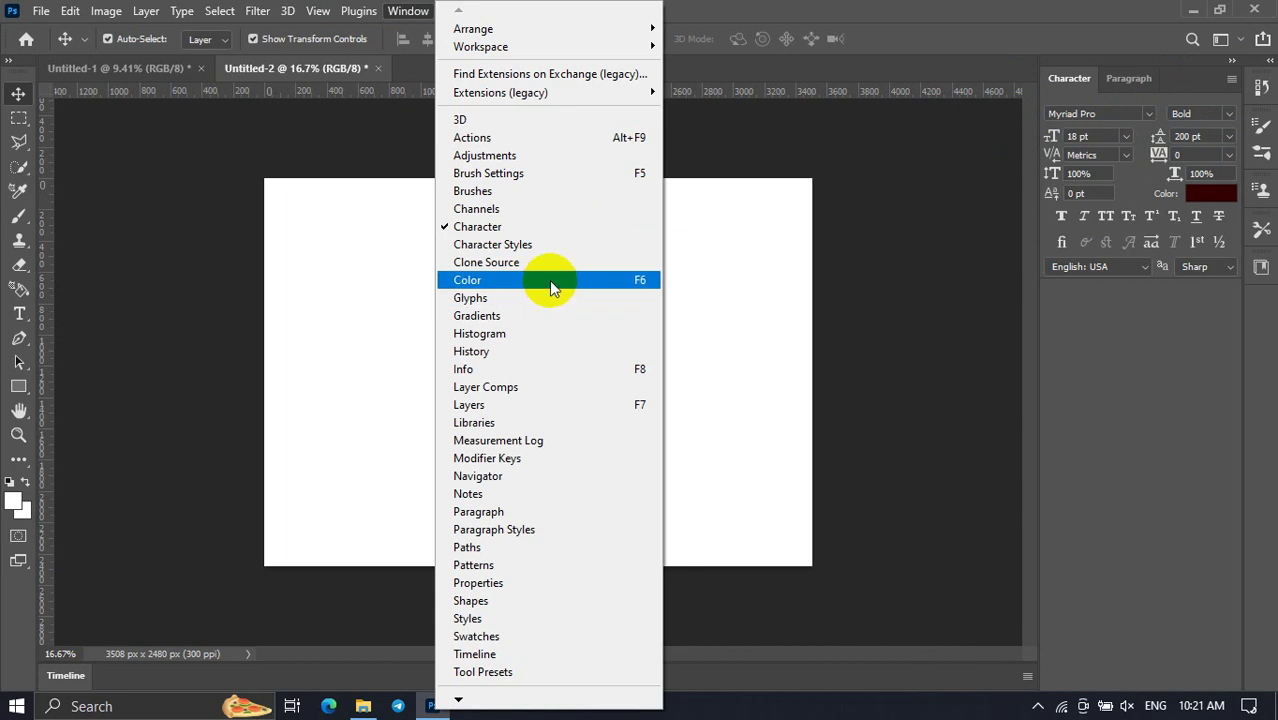
Show the Color panel and separate Color and Swatches from their shared dock group.
{"action": "left_click", "coordinate": [408, 11]}
{"action": "left_click", "coordinate": [397, 10]}
{"action": "left_click", "coordinate": [641, 284]}
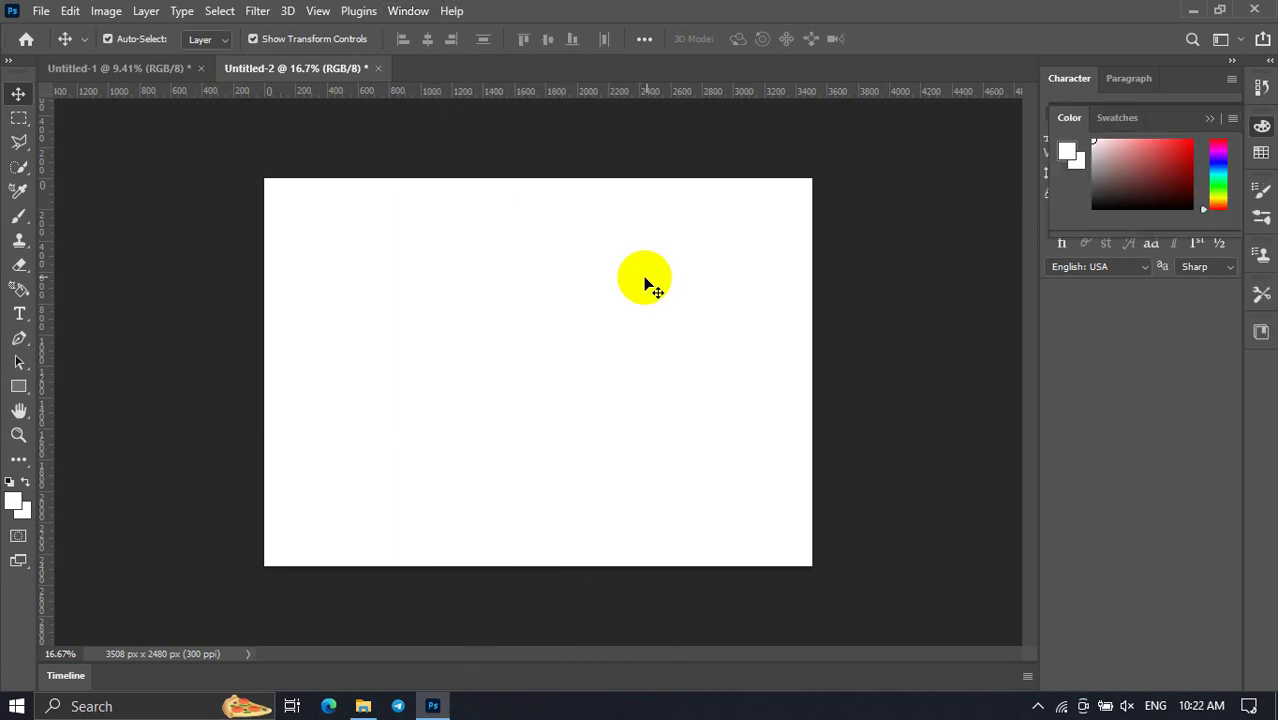
{"action": "left_click_drag", "start_coordinate": [1175, 114], "coordinate": [1173, 207]}
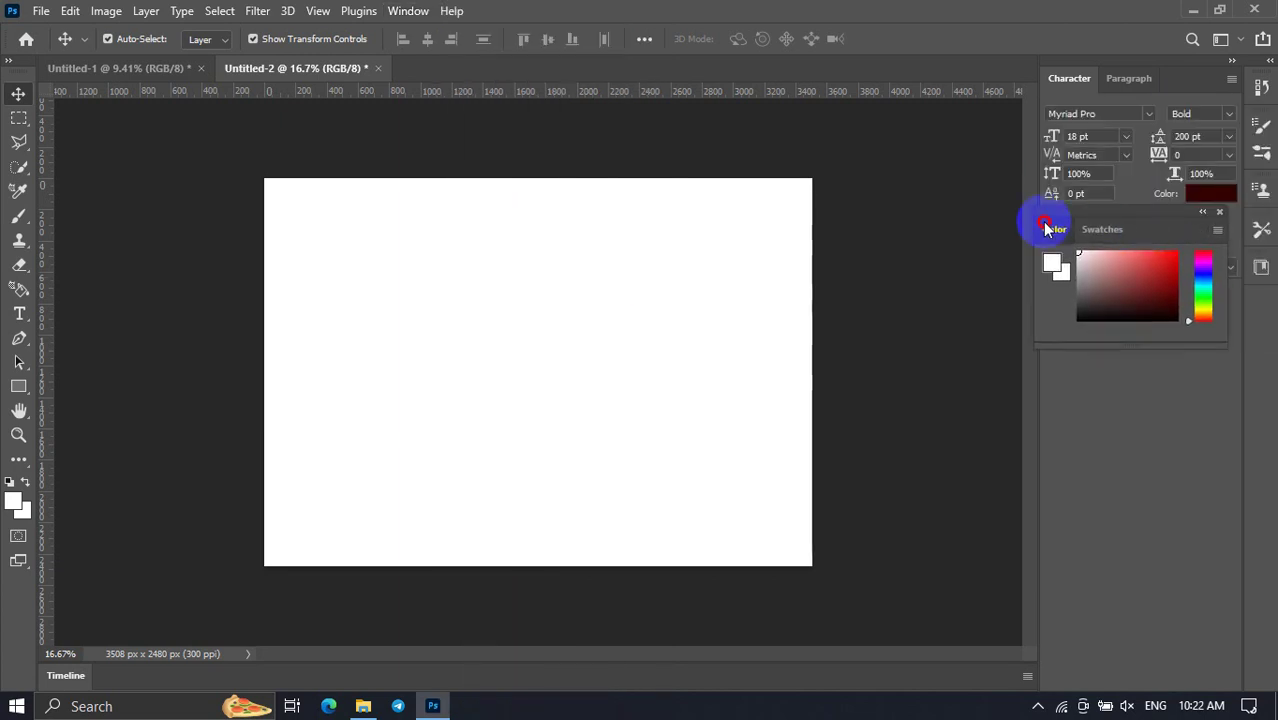
{"action": "mouse_move", "coordinate": [1048, 228]}
{"action": "left_mouse_down"}
{"action": "mouse_move", "coordinate": [1076, 268]}
{"action": "mouse_move", "coordinate": [1104, 265]}
{"action": "left_mouse_up"}
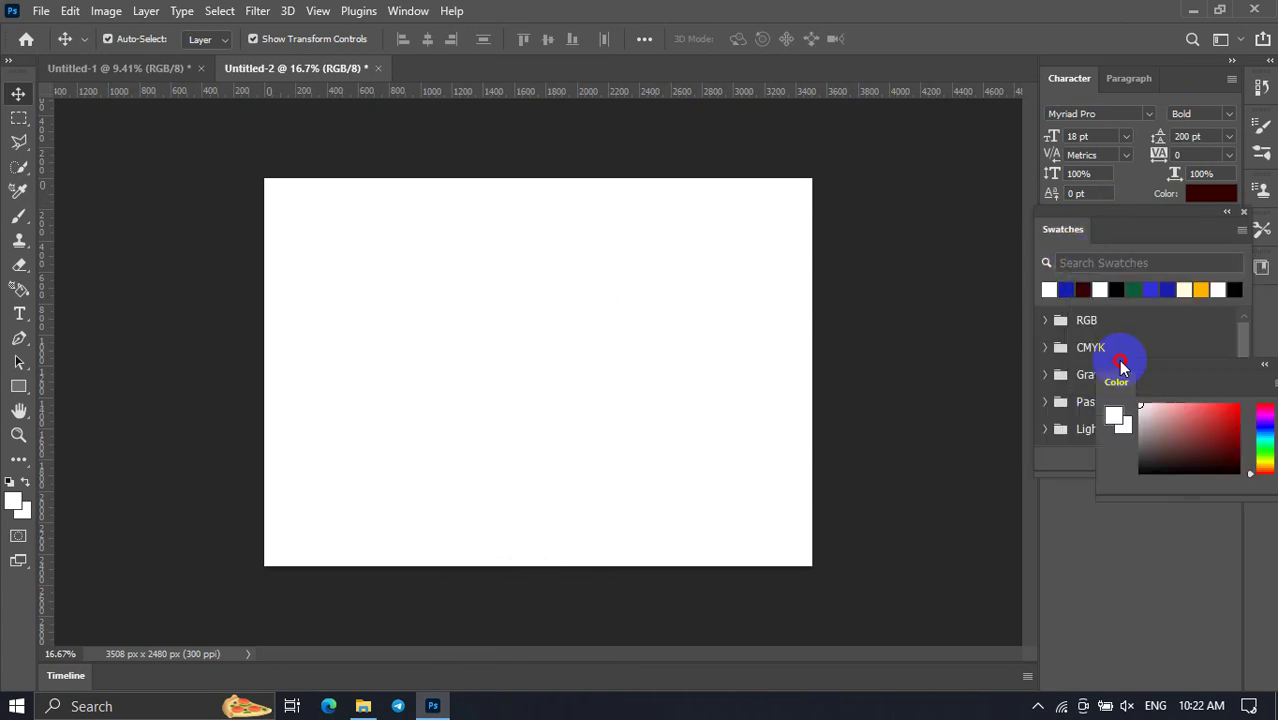
{"action": "left_click_drag", "start_coordinate": [1095, 273], "coordinate": [1056, 516]}
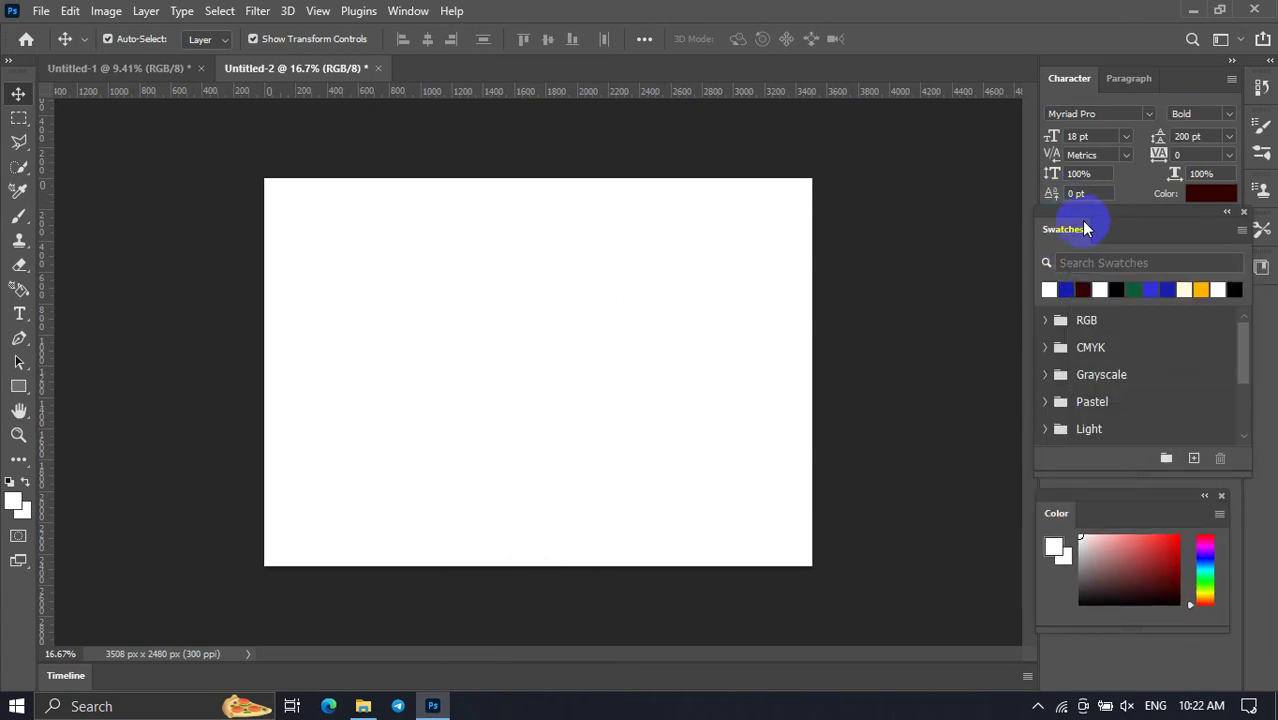
{"action": "left_click_drag", "start_coordinate": [1084, 222], "coordinate": [889, 186]}
{"action": "mouse_move", "coordinate": [992, 183]}
{"action": "left_mouse_down"}
{"action": "mouse_move", "coordinate": [1066, 187]}
{"action": "mouse_move", "coordinate": [1031, 150]}
{"action": "left_mouse_up"}
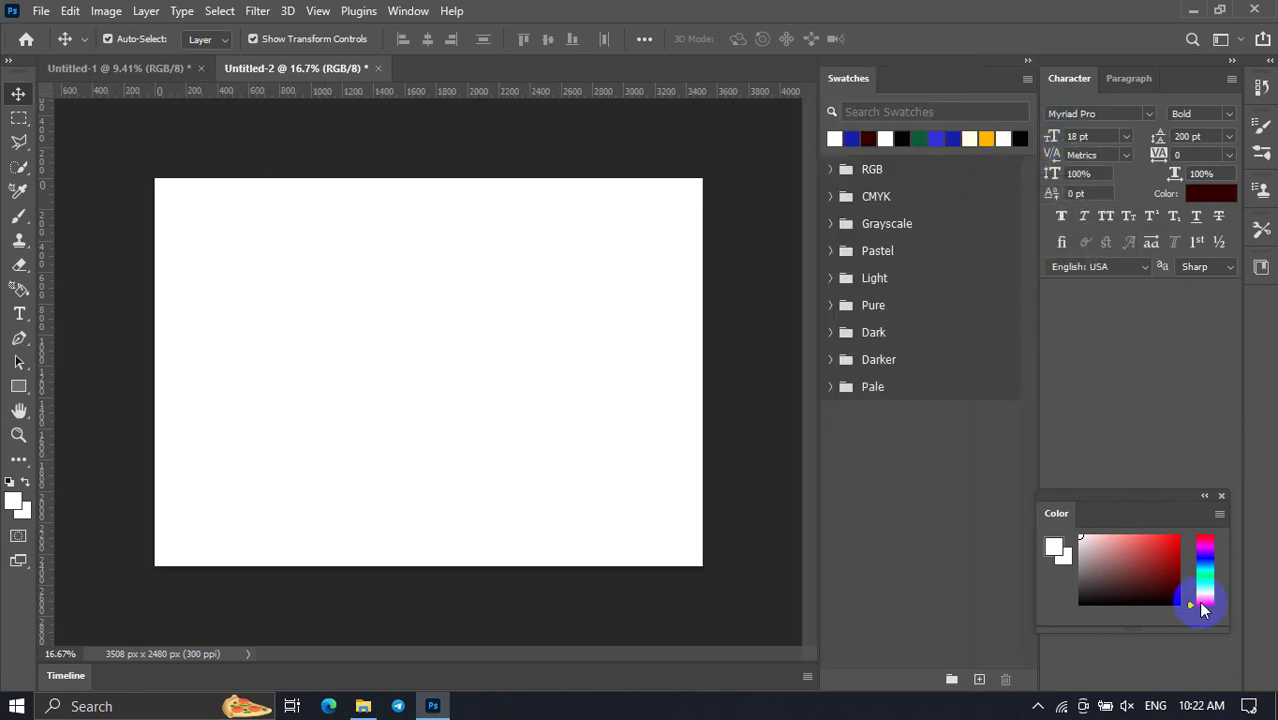
Collapse Swatches and Color to icons and show the Layers panel with the Background layer.
{"action": "left_click_drag", "start_coordinate": [1056, 511], "coordinate": [1041, 334]}
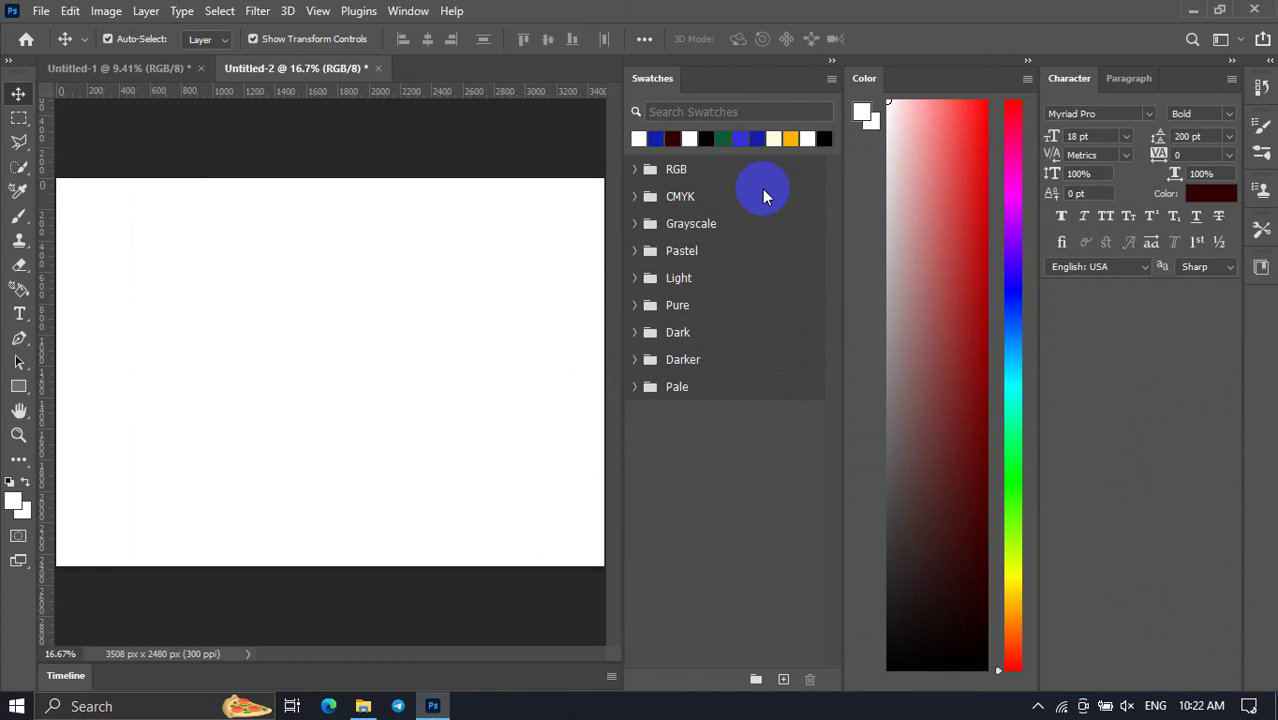
{"action": "left_click", "coordinate": [831, 62]}
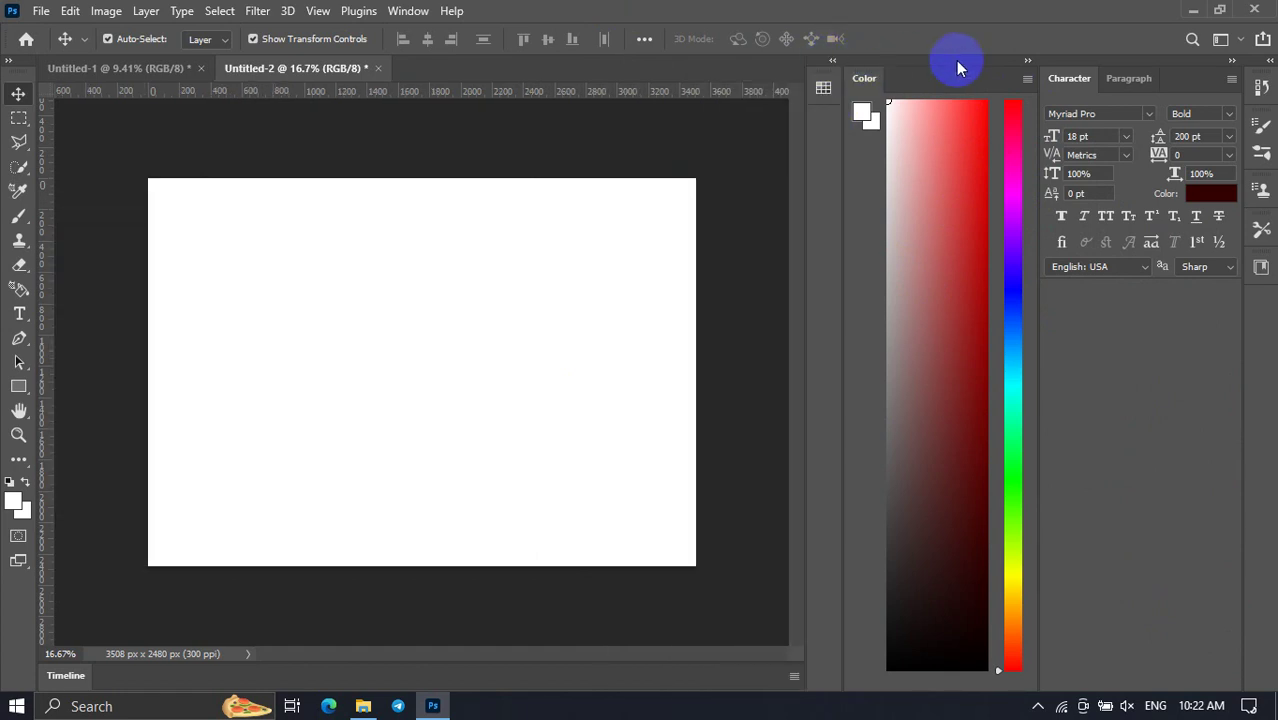
{"action": "left_click", "coordinate": [1027, 62]}
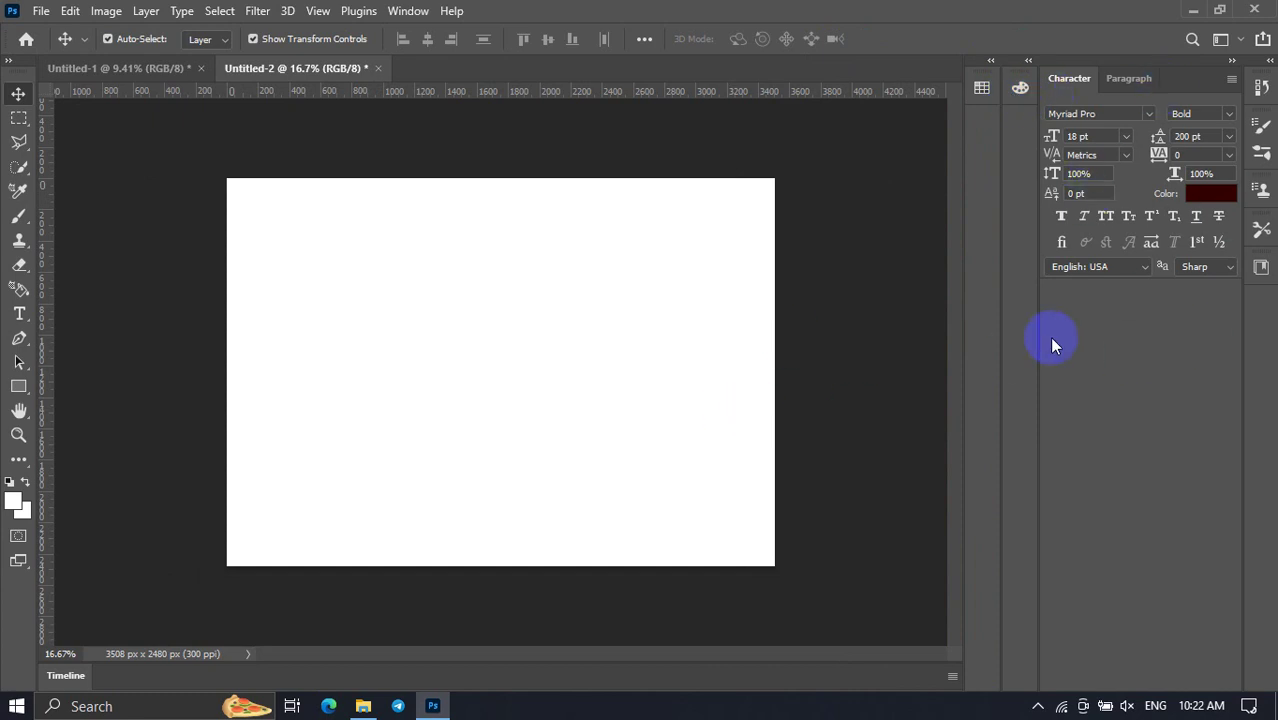
{"action": "left_click", "coordinate": [408, 11]}
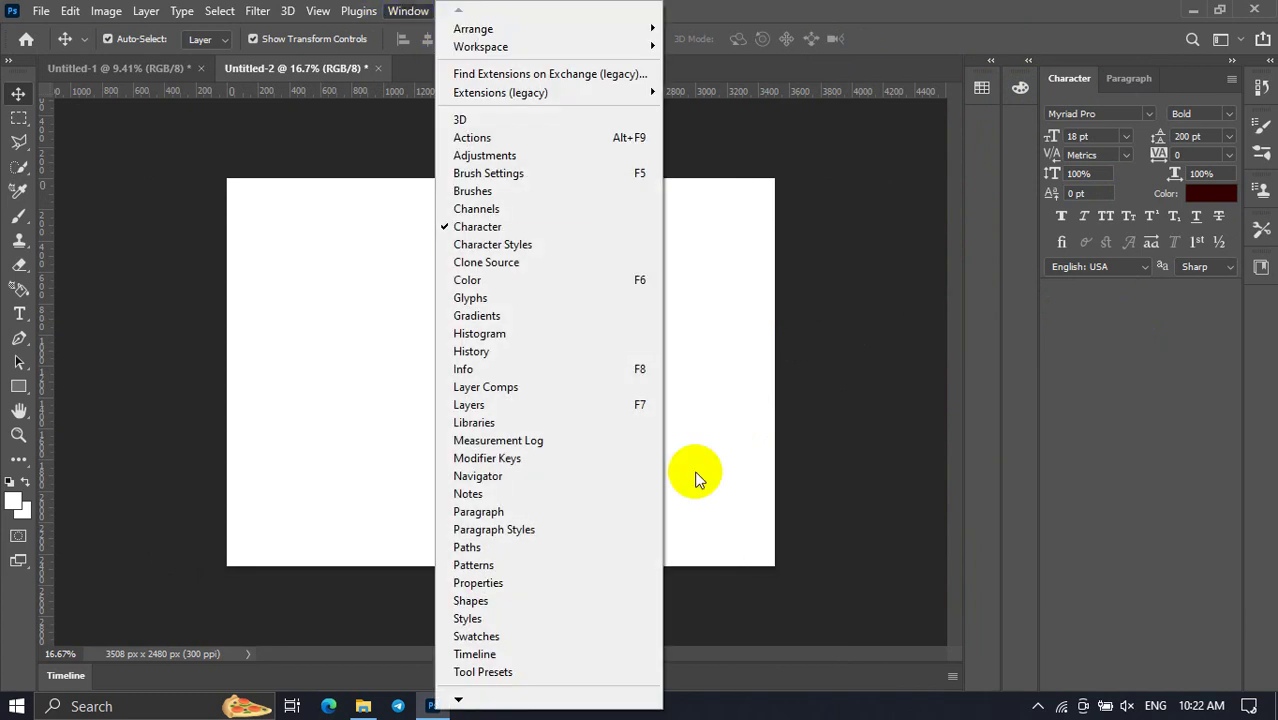
{"action": "left_click", "coordinate": [617, 410]}
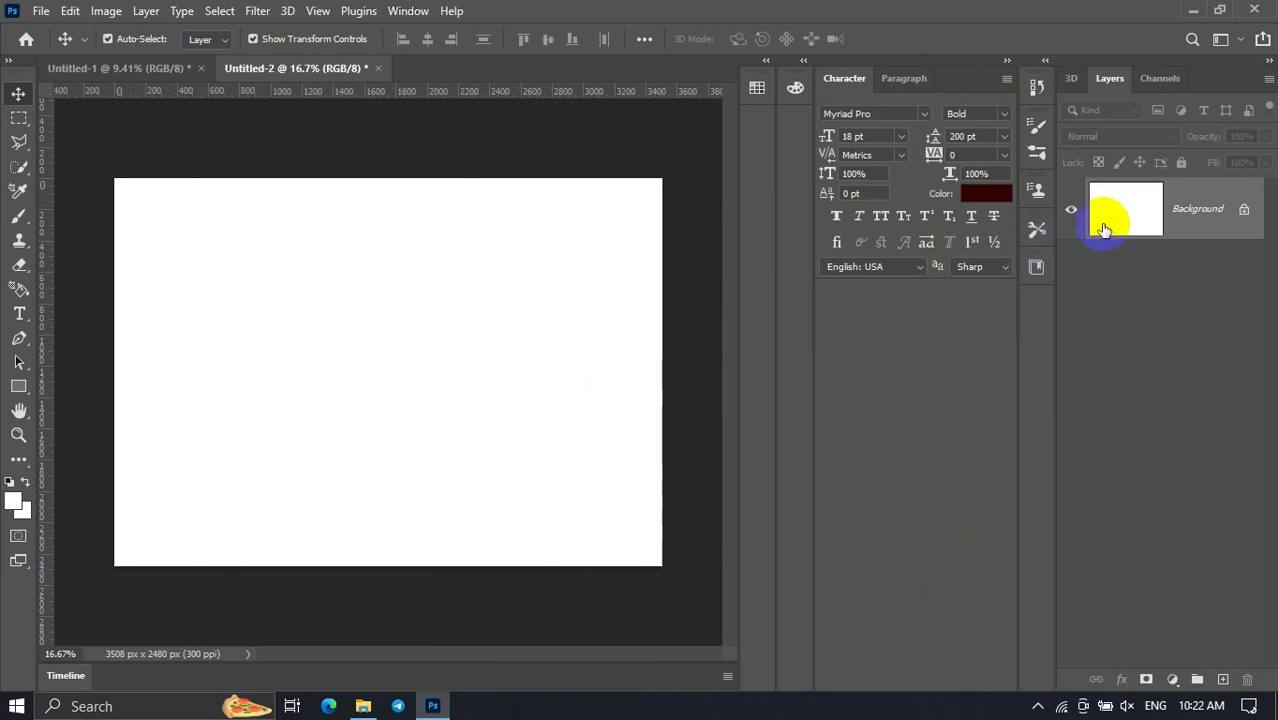
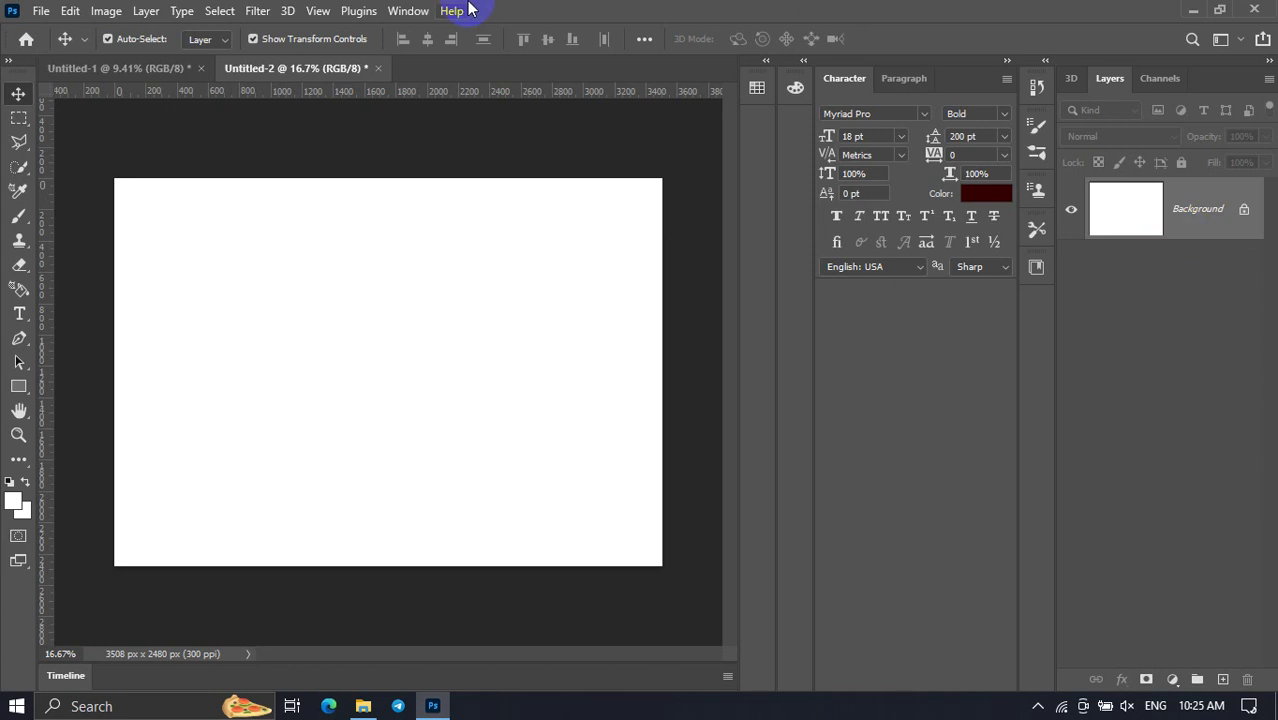
Show the Properties panel listing the 3508 × 2480 px, 300 ppi canvas with white fill.
{"action": "left_click", "coordinate": [410, 12]}
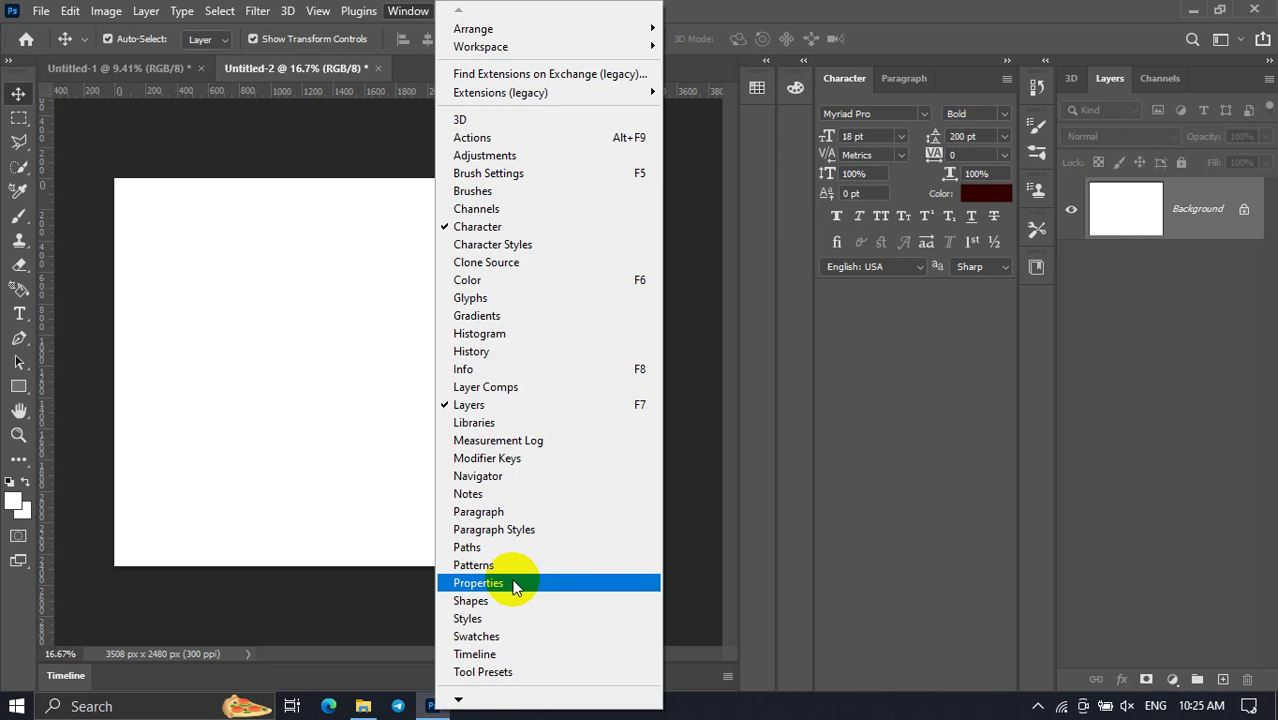
{"action": "left_click", "coordinate": [514, 586]}
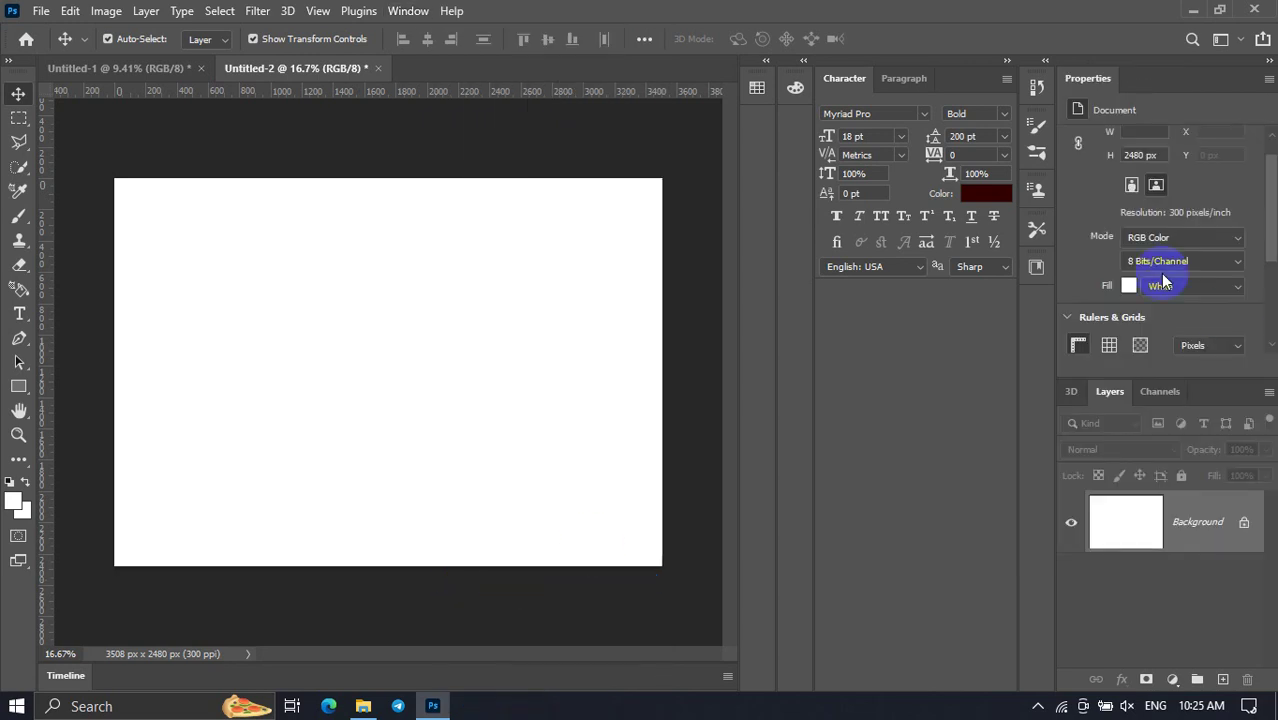
{"action": "scroll", "coordinate": [1166, 200], "scroll_direction": "down", "scroll_amount": 1}
{"action": "scroll", "coordinate": [1165, 211], "scroll_direction": "up", "scroll_amount": 2}
{"action": "scroll", "coordinate": [1162, 220], "scroll_direction": "up", "scroll_amount": 2}
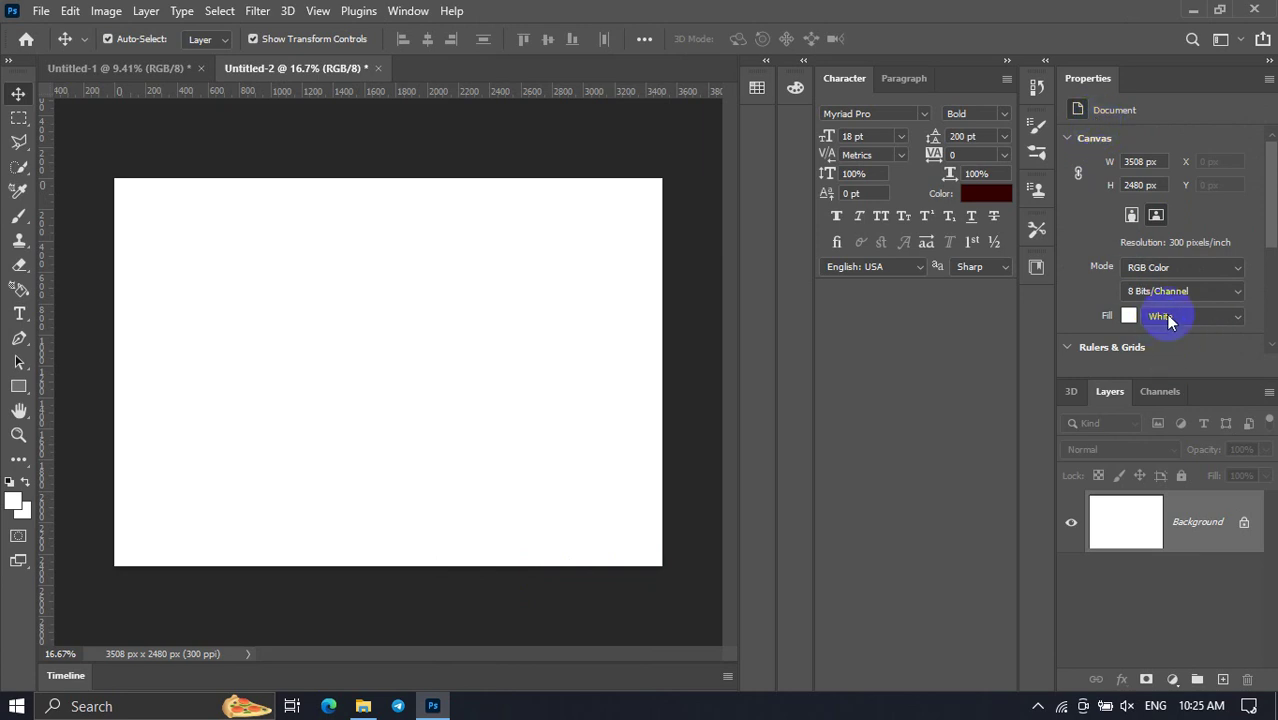
{"action": "left_click", "coordinate": [405, 14]}
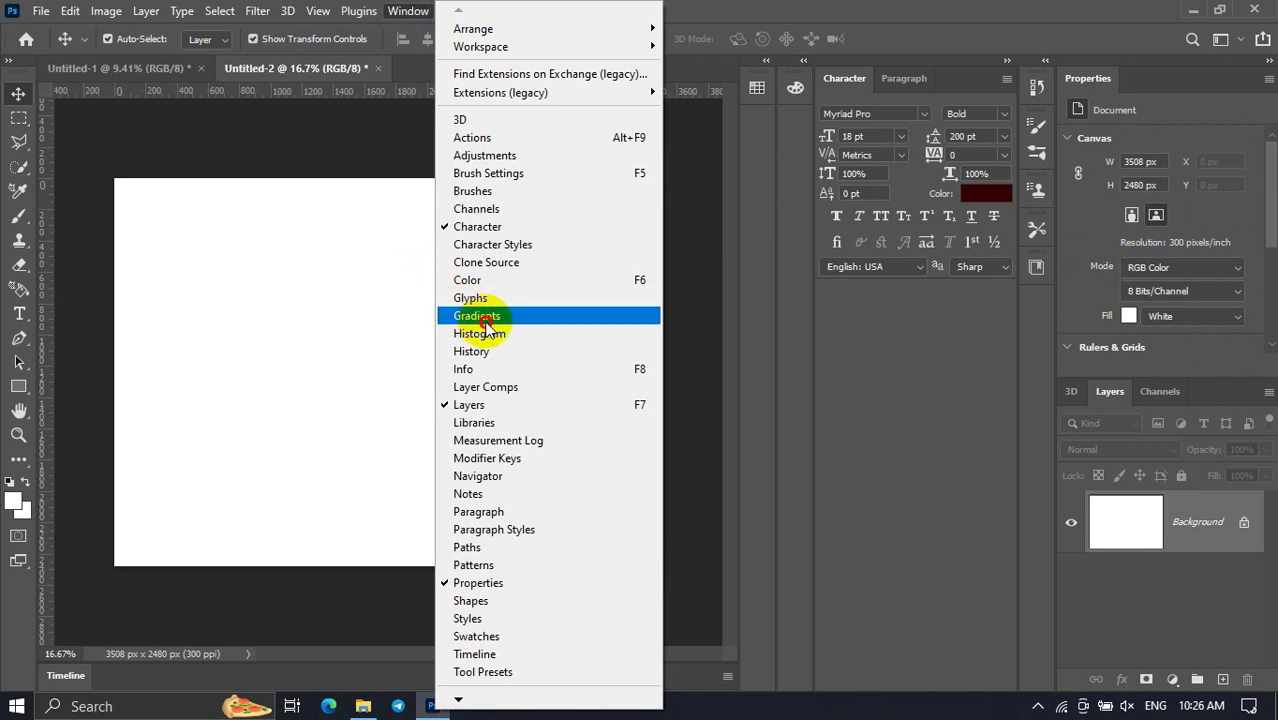
Open the Gradients panel and dock it under the Character panel.
{"action": "left_click", "coordinate": [478, 318]}
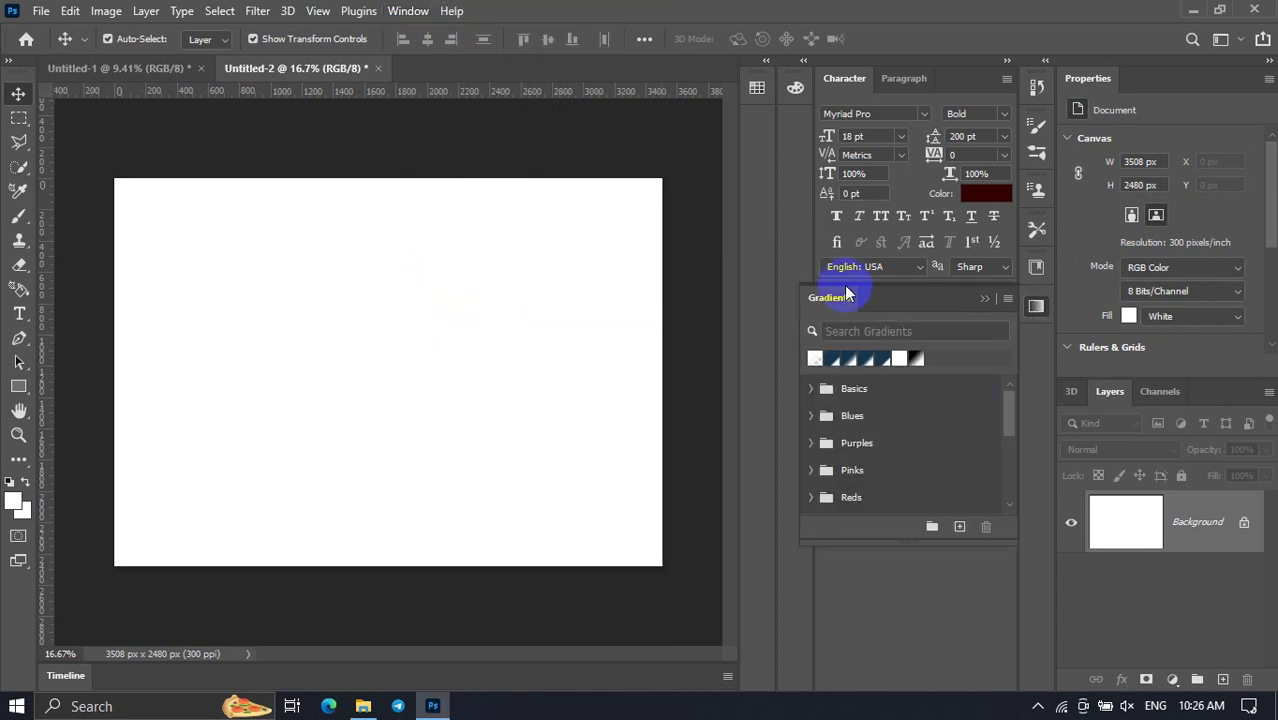
{"action": "mouse_move", "coordinate": [963, 296]}
{"action": "left_mouse_down"}
{"action": "mouse_move", "coordinate": [956, 367]}
{"action": "mouse_move", "coordinate": [946, 308]}
{"action": "mouse_move", "coordinate": [817, 600]}
{"action": "left_mouse_up"}
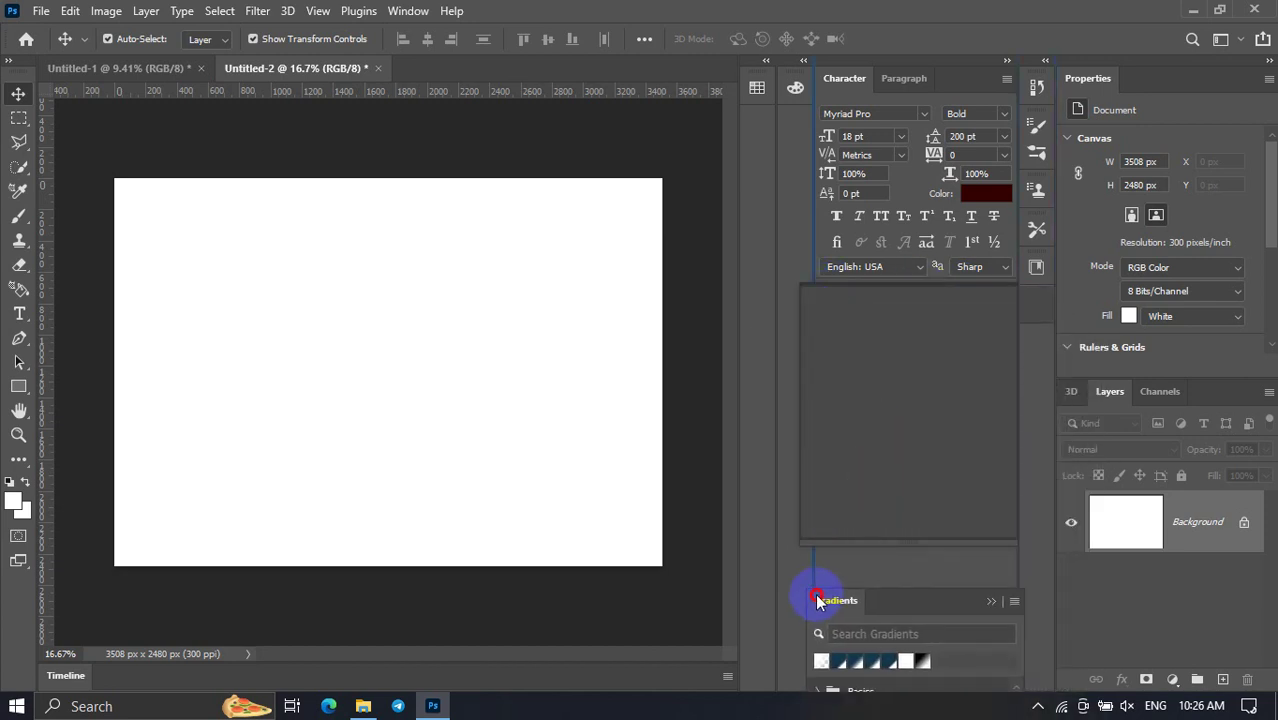
{"action": "left_click_drag", "start_coordinate": [817, 600], "coordinate": [845, 314]}
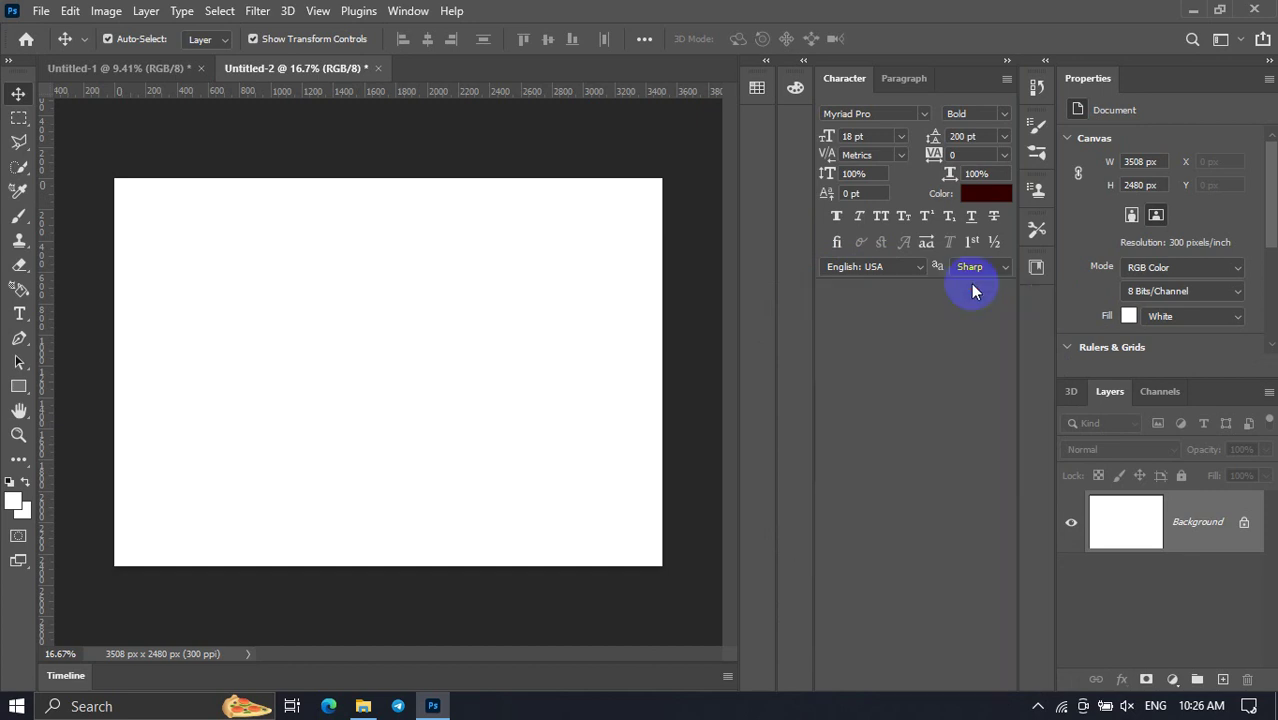
{"action": "left_click_drag", "start_coordinate": [976, 316], "coordinate": [968, 290]}
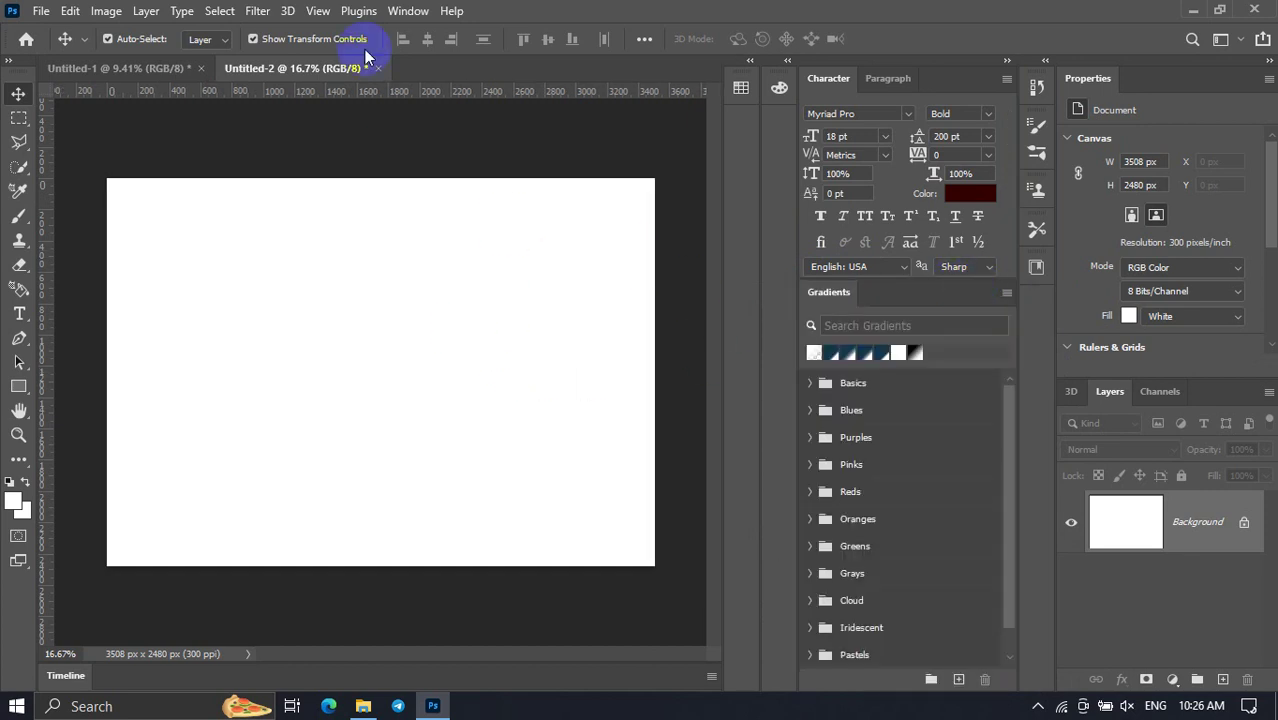
Switch to the Untitled-2 document from the Window menu list.
{"action": "left_click", "coordinate": [408, 11]}
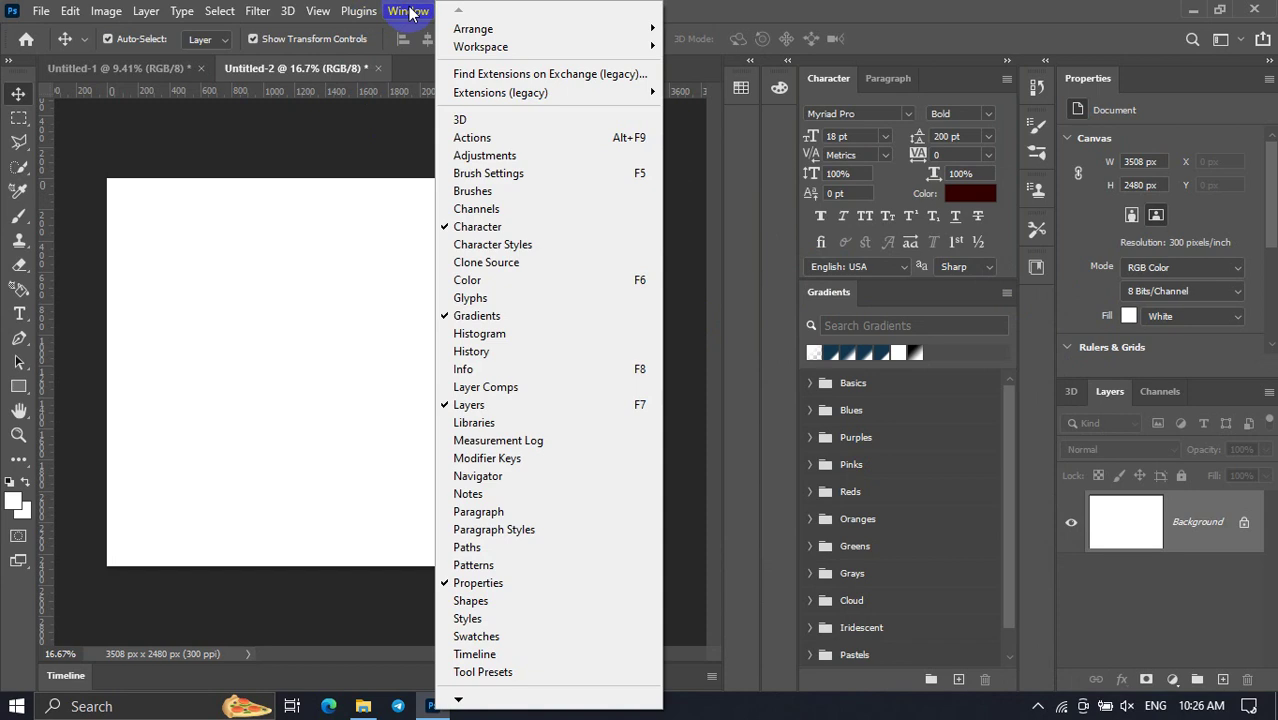
{"action": "left_click", "coordinate": [463, 699]}
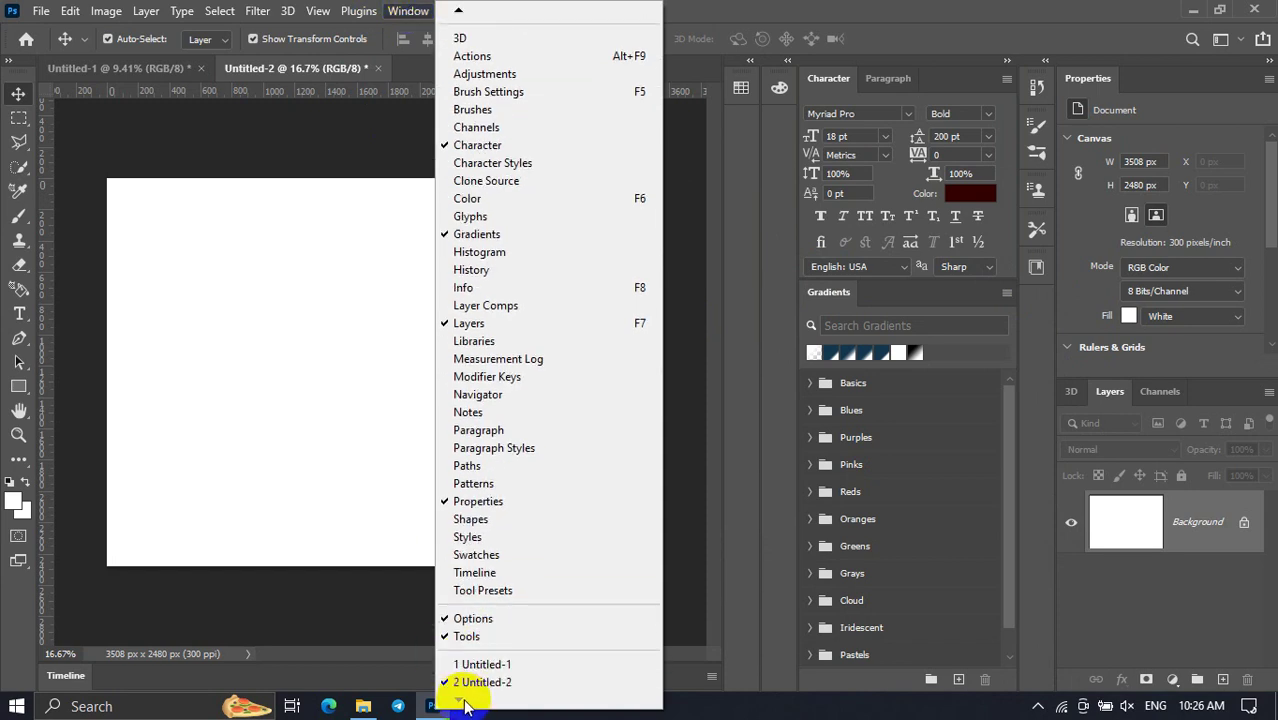
{"action": "left_click", "coordinate": [465, 683]}
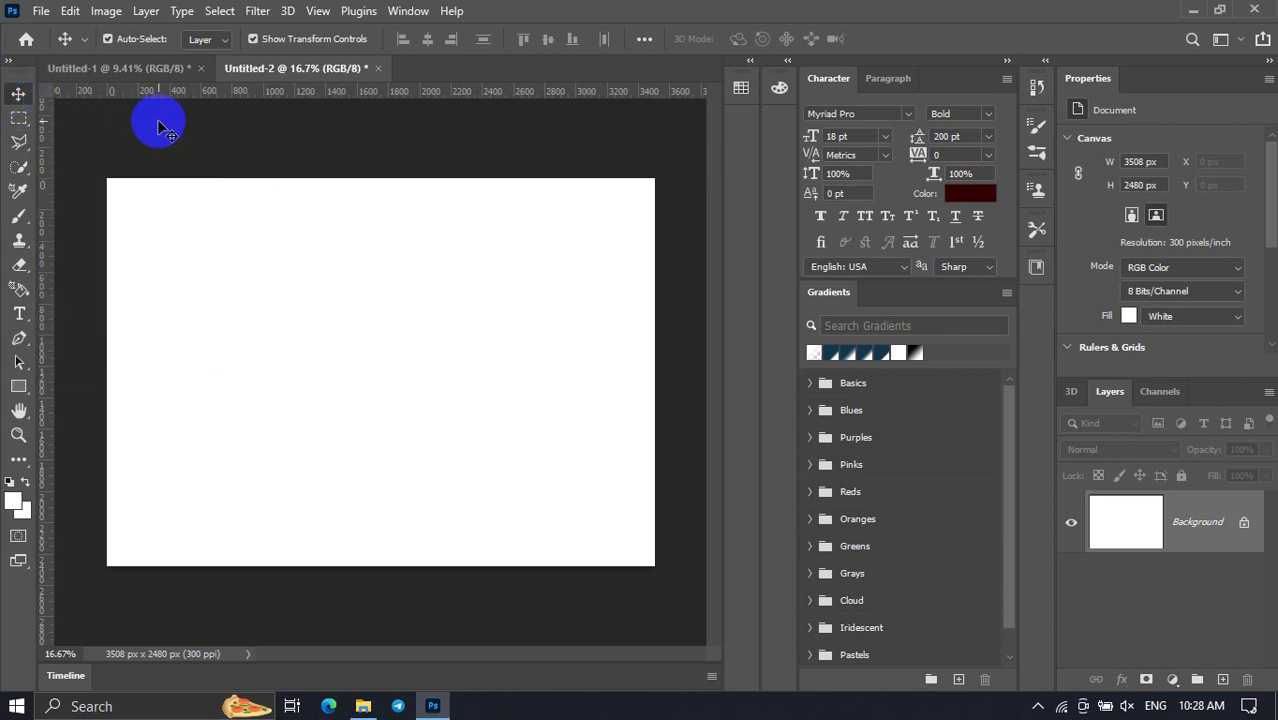
Collapse the Character/Gradients panel column to icons with its double-arrow.
{"action": "left_click", "coordinate": [1006, 60]}
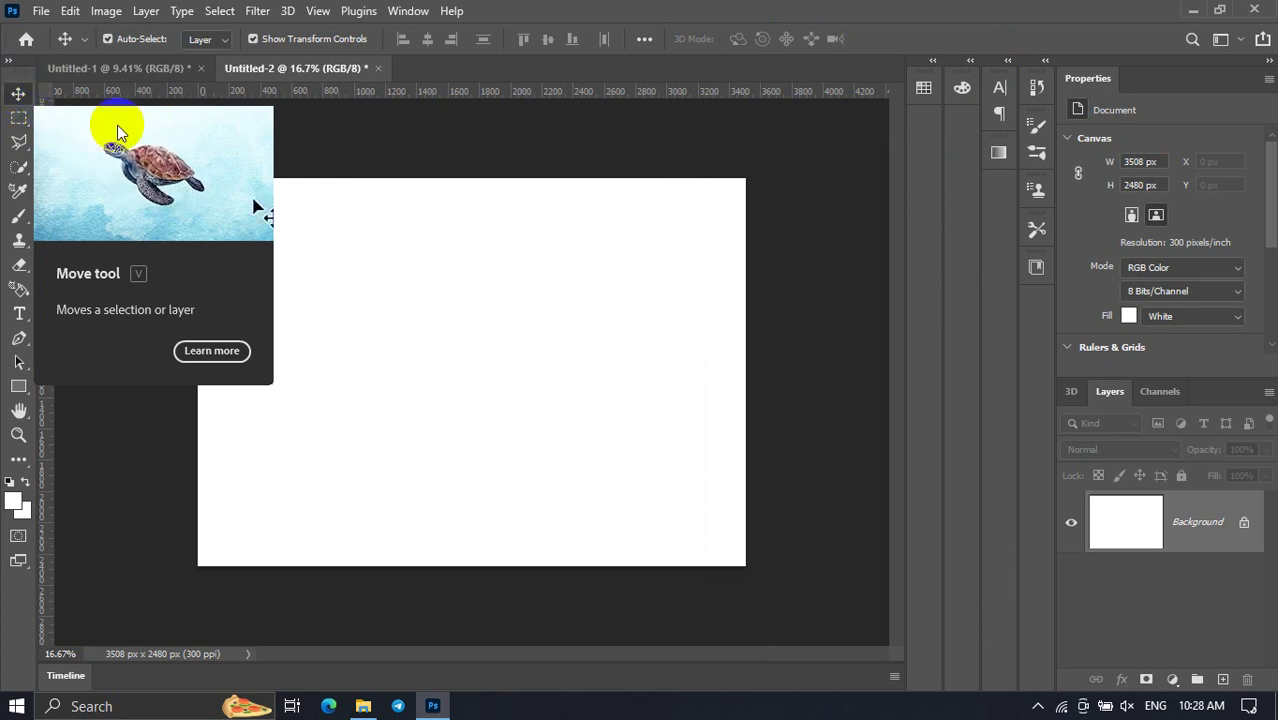
Place Embedded the wine-bottles image from Pictures and commit it as a new layer.
{"action": "left_click", "coordinate": [41, 11]}
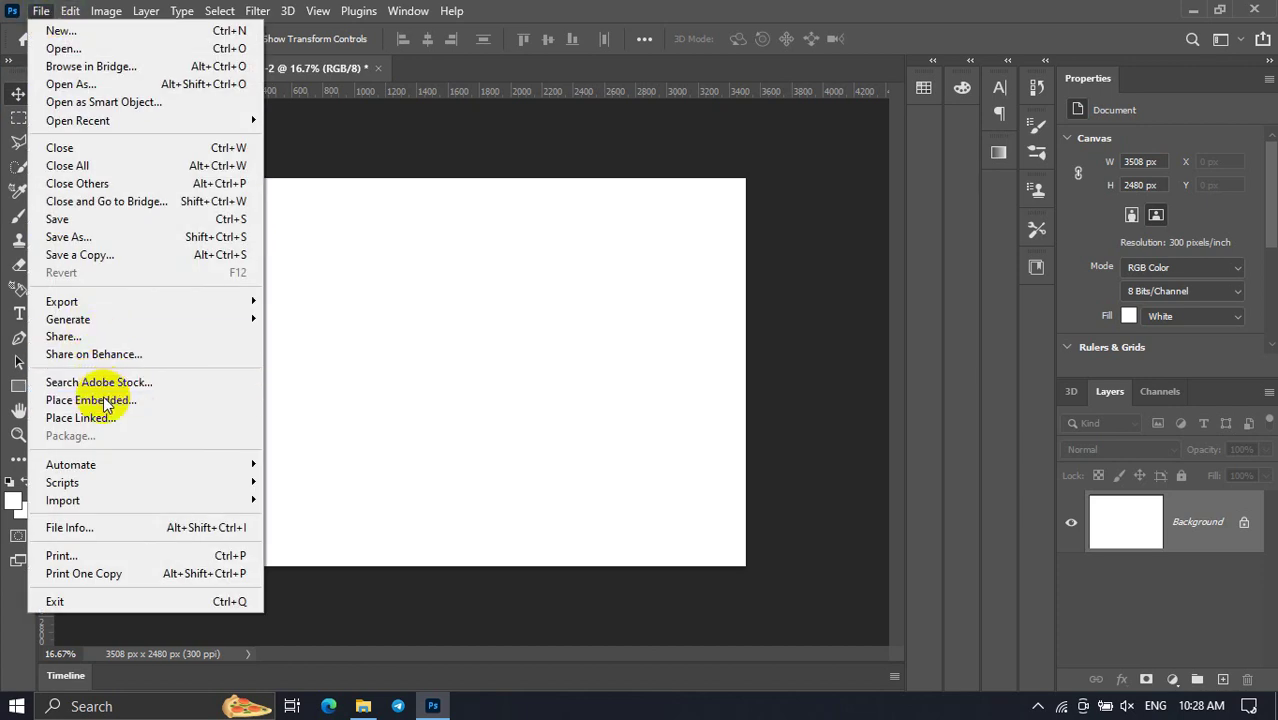
{"action": "left_click", "coordinate": [104, 399]}
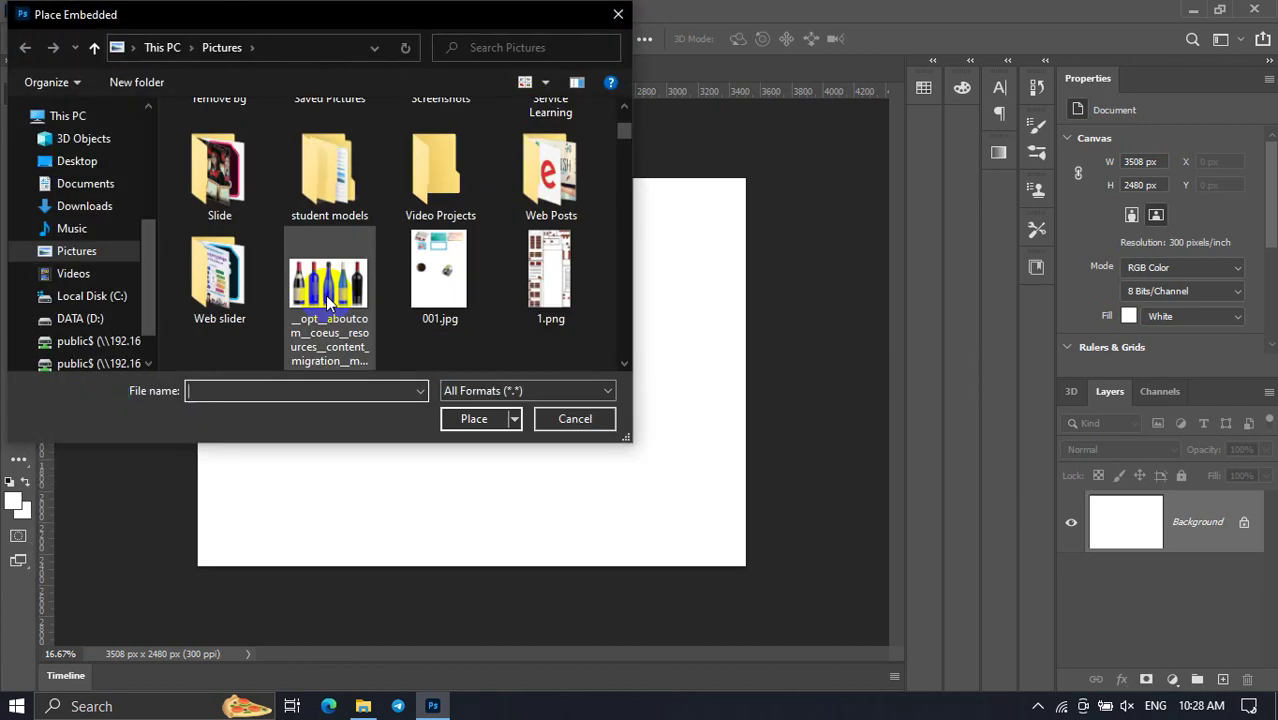
{"action": "left_click", "coordinate": [328, 302]}
{"action": "left_click", "coordinate": [460, 418]}
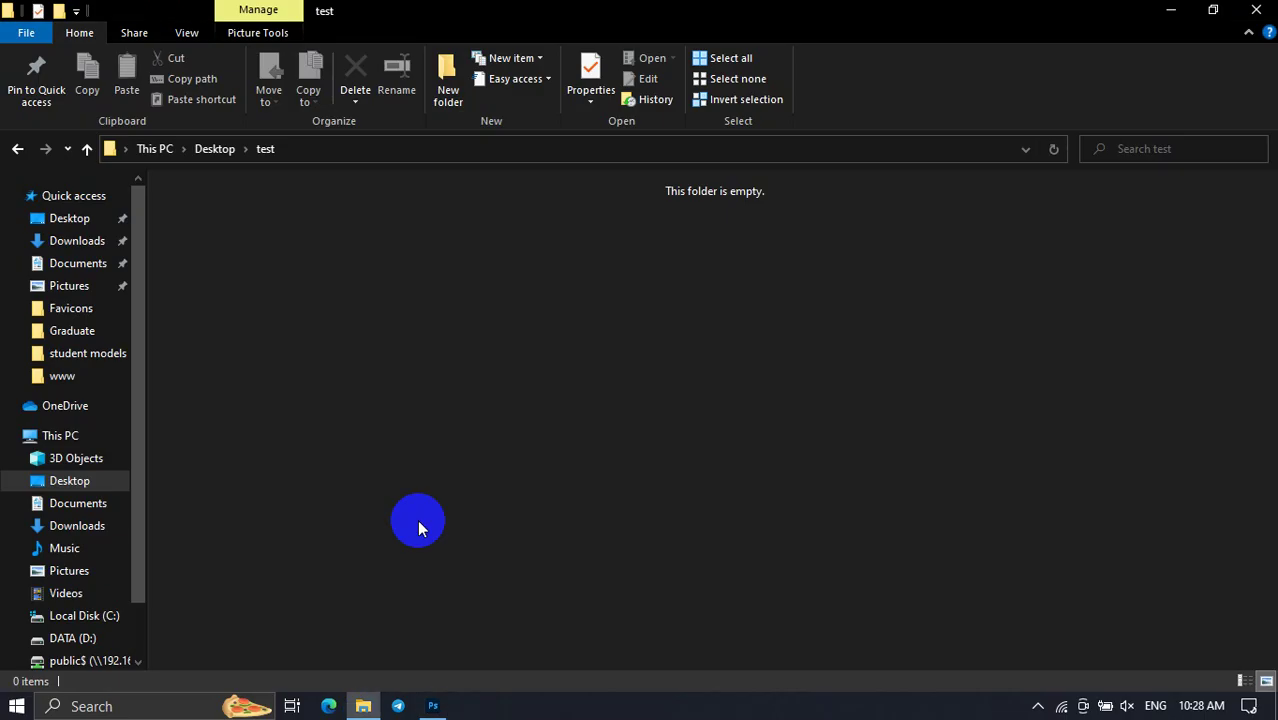
{"action": "left_click", "coordinate": [1240, 10]}
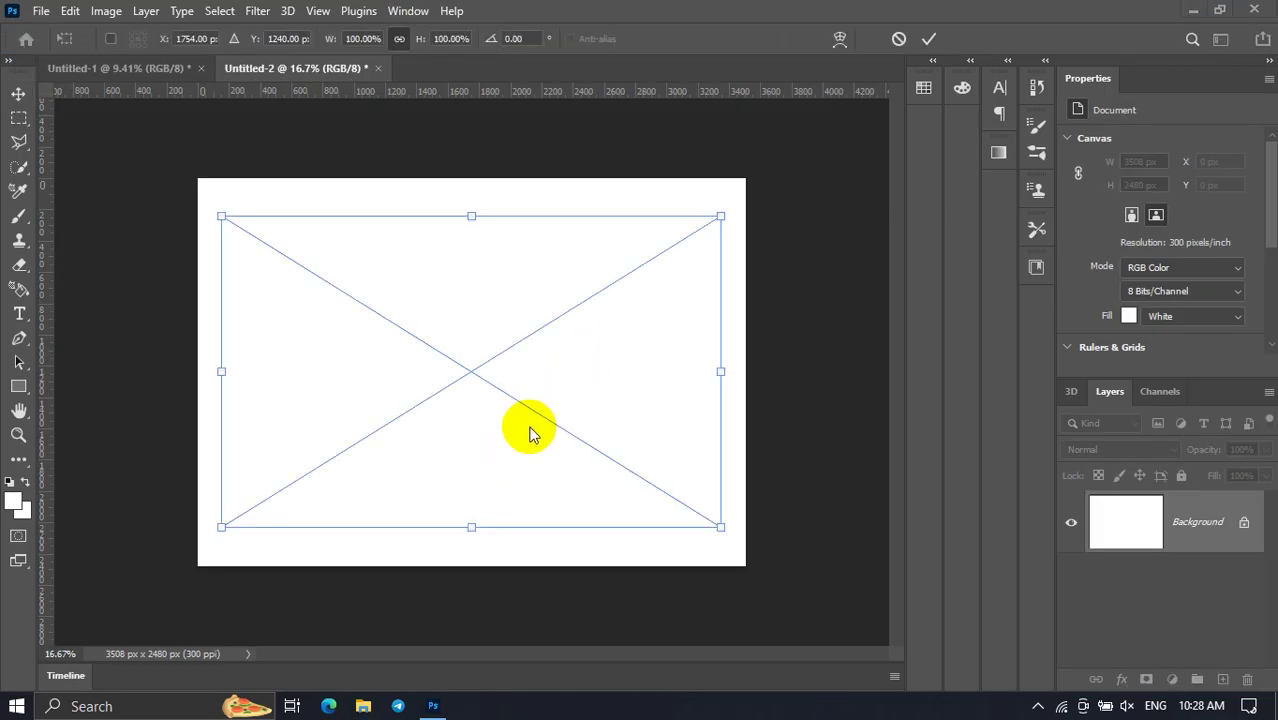
{"action": "left_click", "coordinate": [19, 96]}
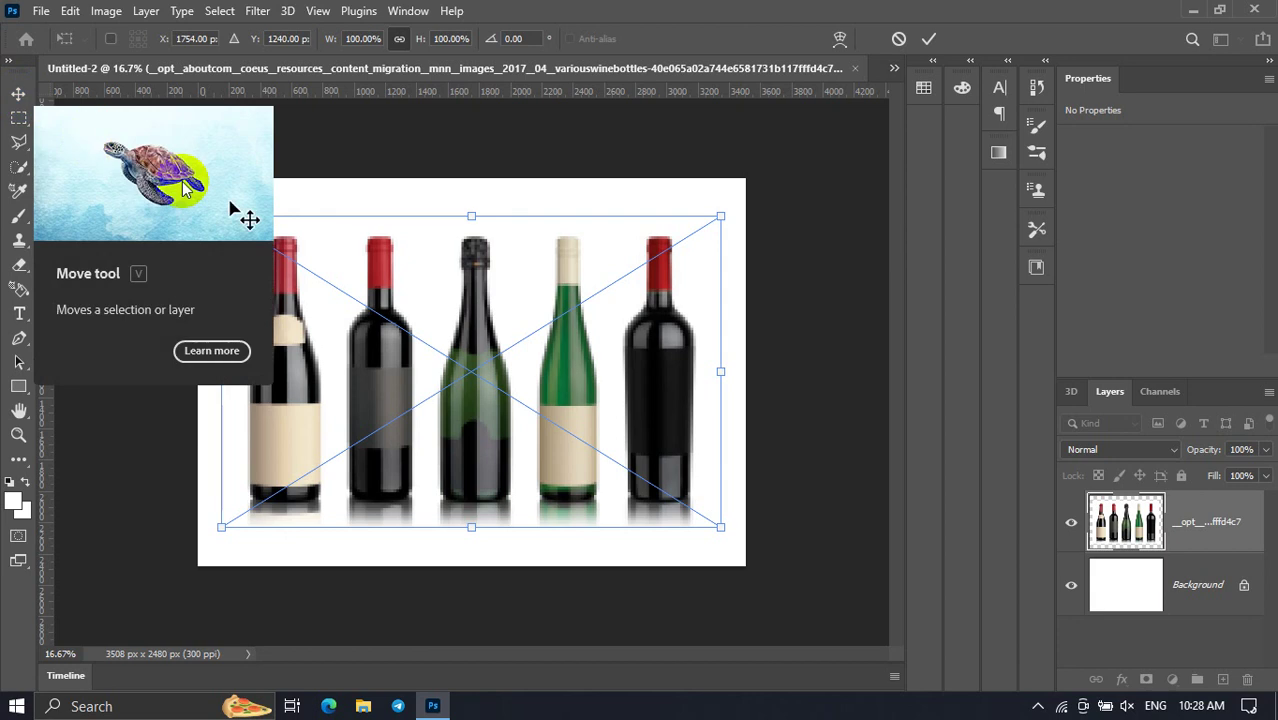
{"action": "left_click", "coordinate": [19, 90]}
{"action": "left_click", "coordinate": [97, 112]}
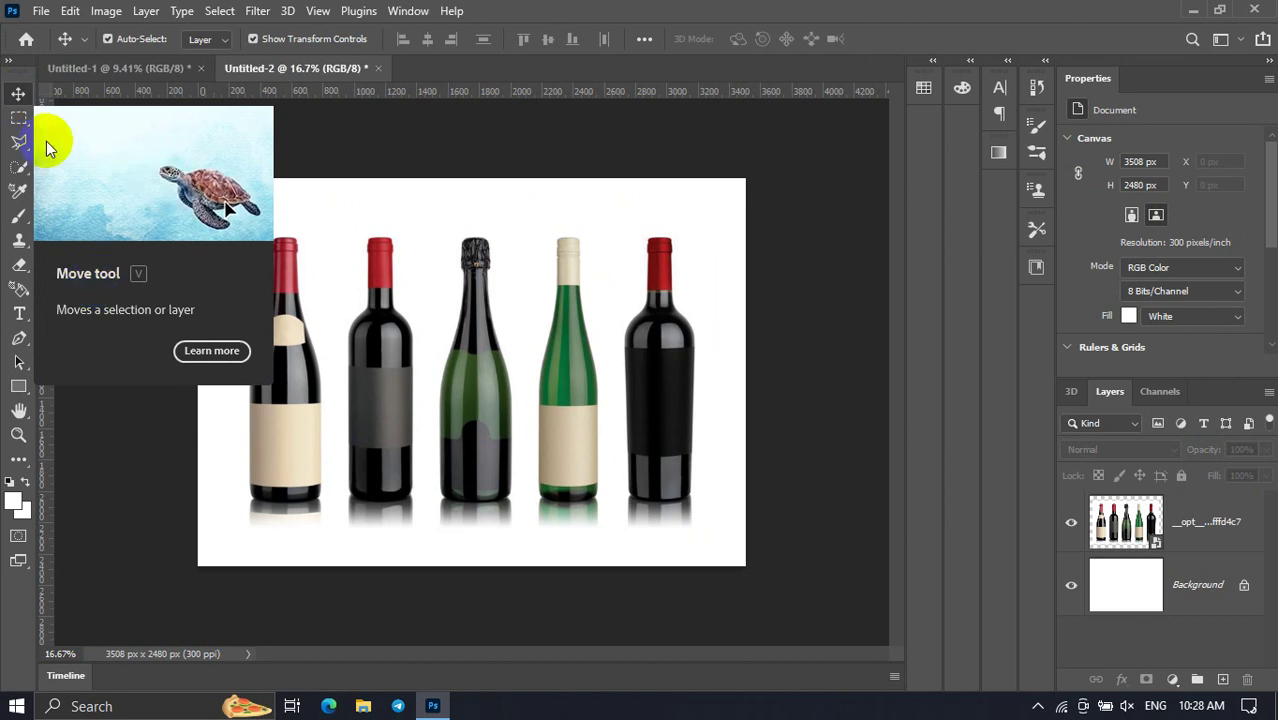
Scale the wine-bottles image down to 72.36% and commit the resize.
{"action": "left_click", "coordinate": [28, 102]}
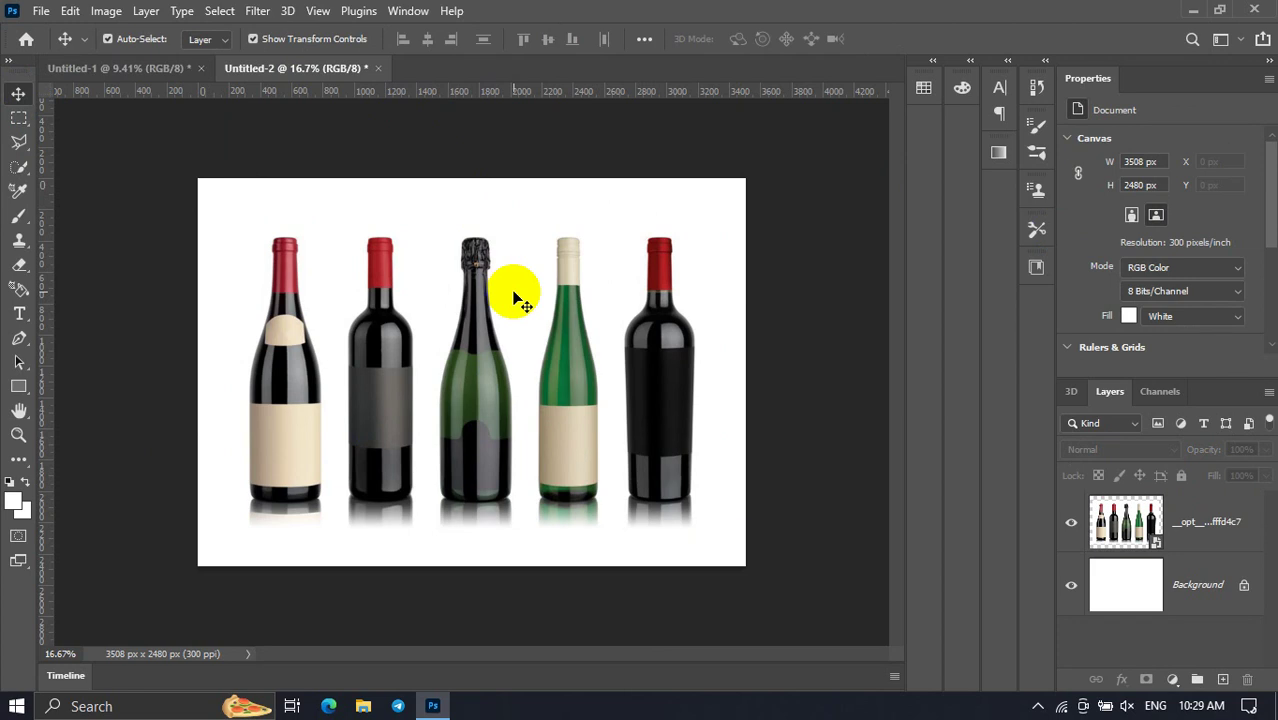
{"action": "left_click", "coordinate": [472, 347]}
{"action": "mouse_move", "coordinate": [472, 379]}
{"action": "left_mouse_down"}
{"action": "mouse_move", "coordinate": [443, 350]}
{"action": "mouse_move", "coordinate": [484, 383]}
{"action": "left_mouse_up"}
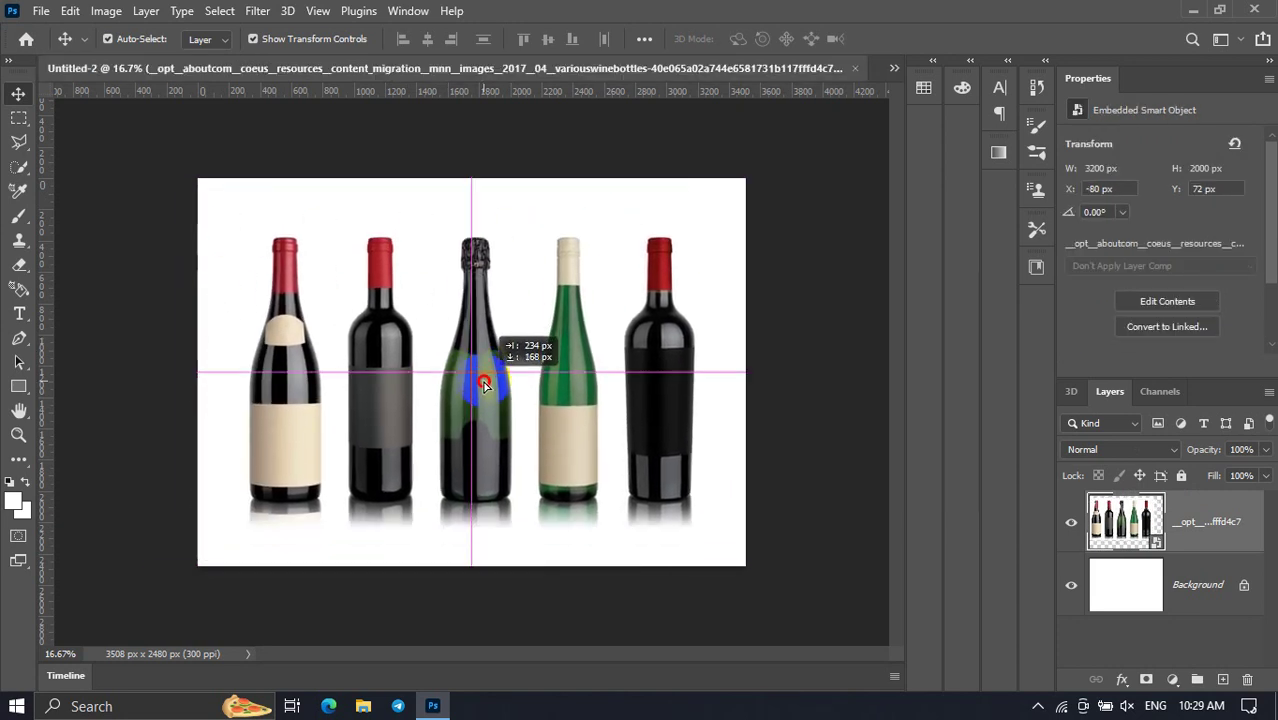
{"action": "left_click_drag", "start_coordinate": [484, 383], "coordinate": [488, 423]}
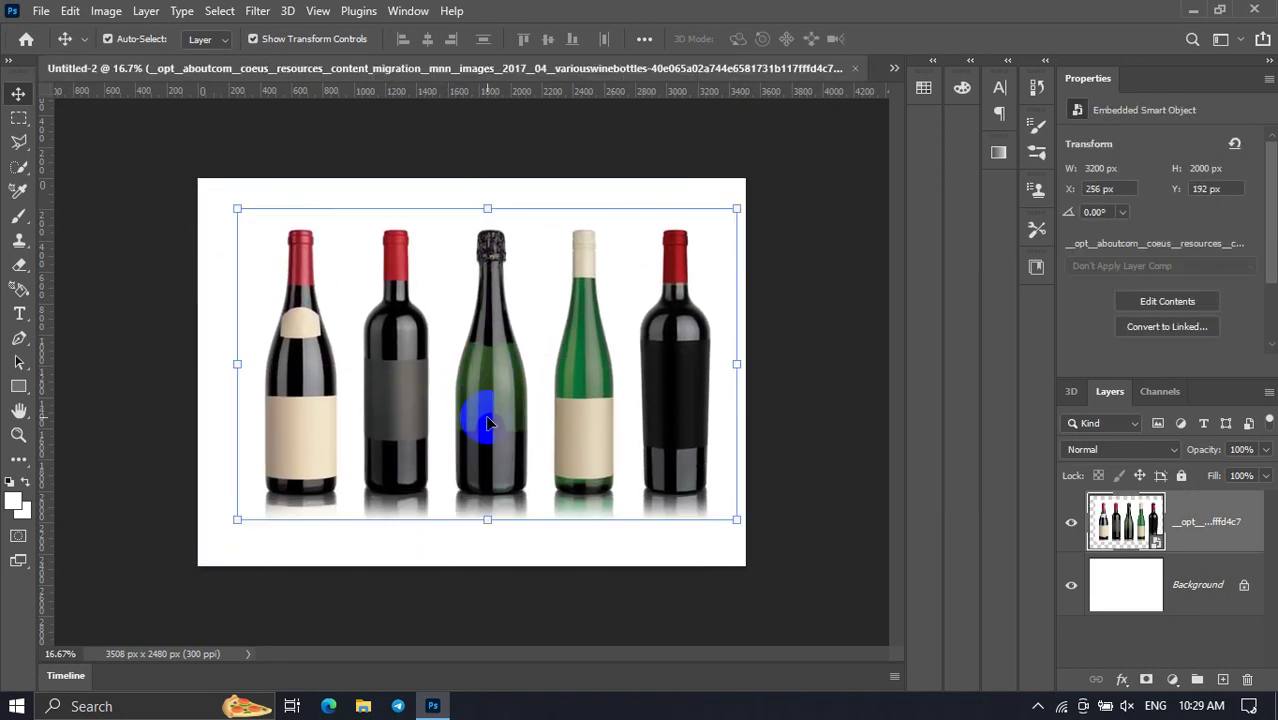
{"action": "mouse_move", "coordinate": [736, 209]}
{"action": "left_mouse_down"}
{"action": "mouse_move", "coordinate": [612, 374]}
{"action": "mouse_move", "coordinate": [876, 257]}
{"action": "mouse_move", "coordinate": [664, 401]}
{"action": "left_mouse_up"}
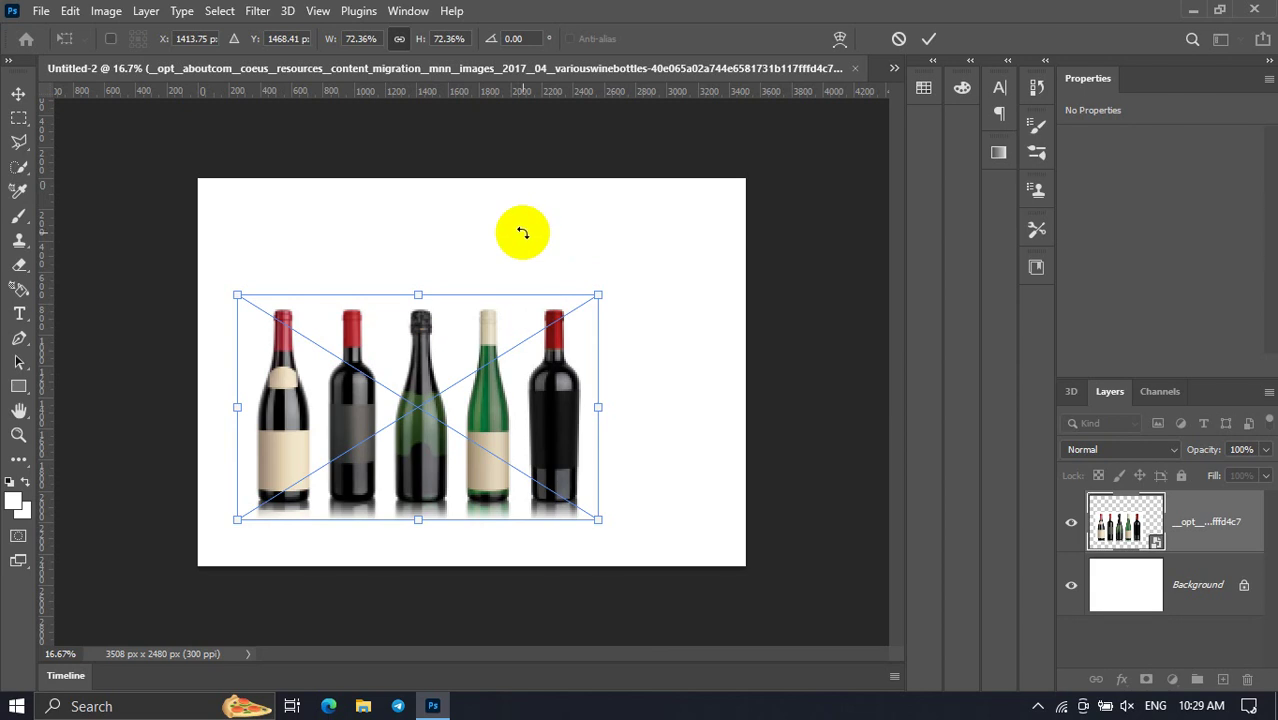
{"action": "left_click", "coordinate": [22, 94]}
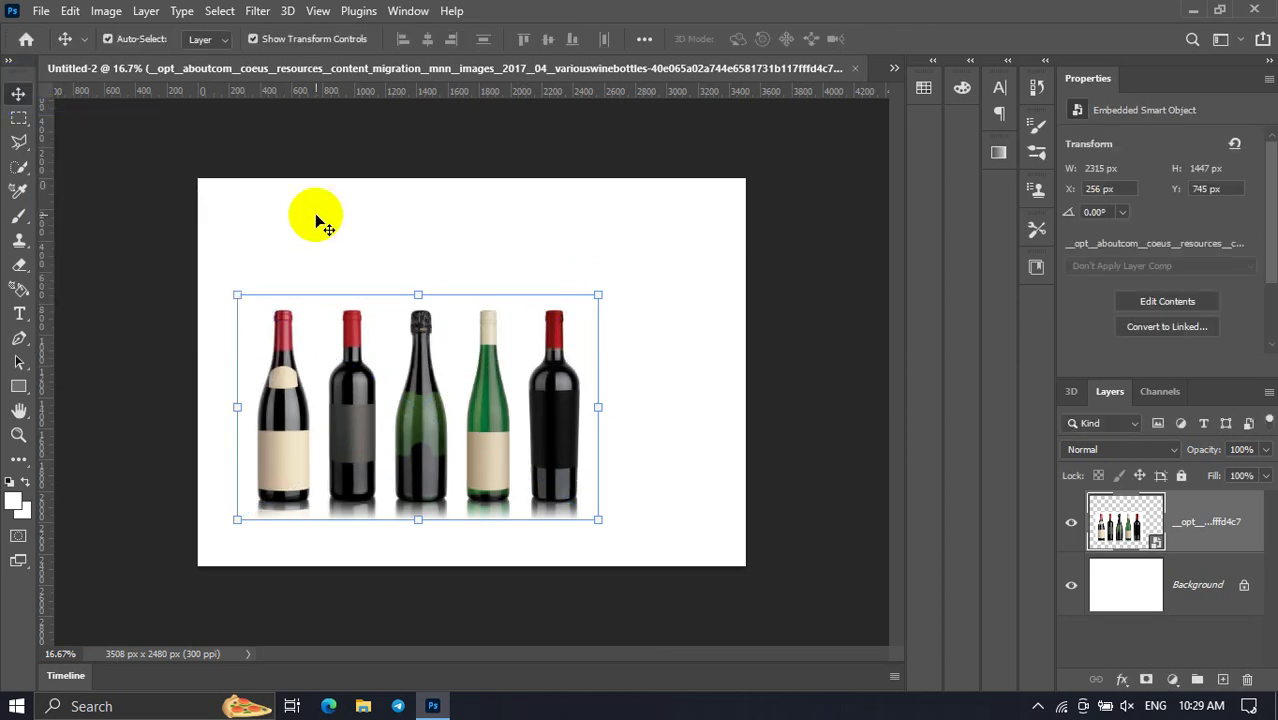
Move the bottles into the upper-right part of the canvas.
{"action": "left_click", "coordinate": [318, 428]}
{"action": "left_click_drag", "start_coordinate": [314, 421], "coordinate": [404, 388]}
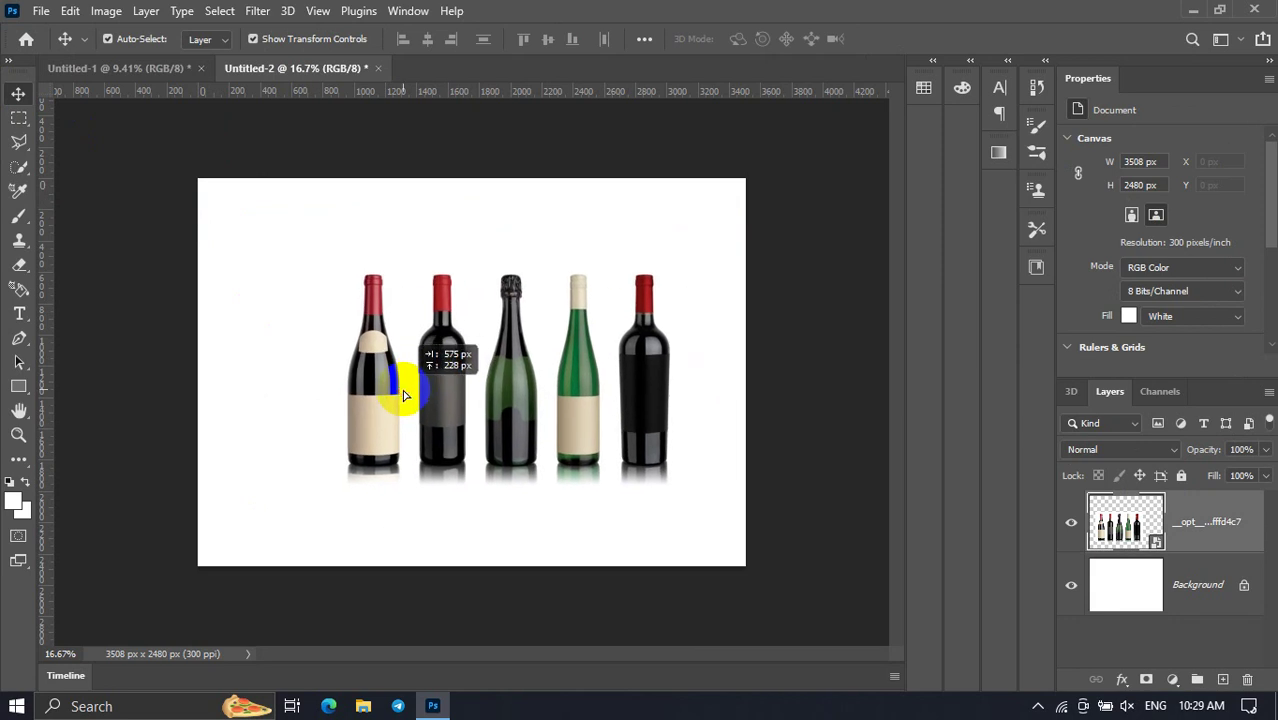
{"action": "left_click_drag", "start_coordinate": [475, 372], "coordinate": [533, 312]}
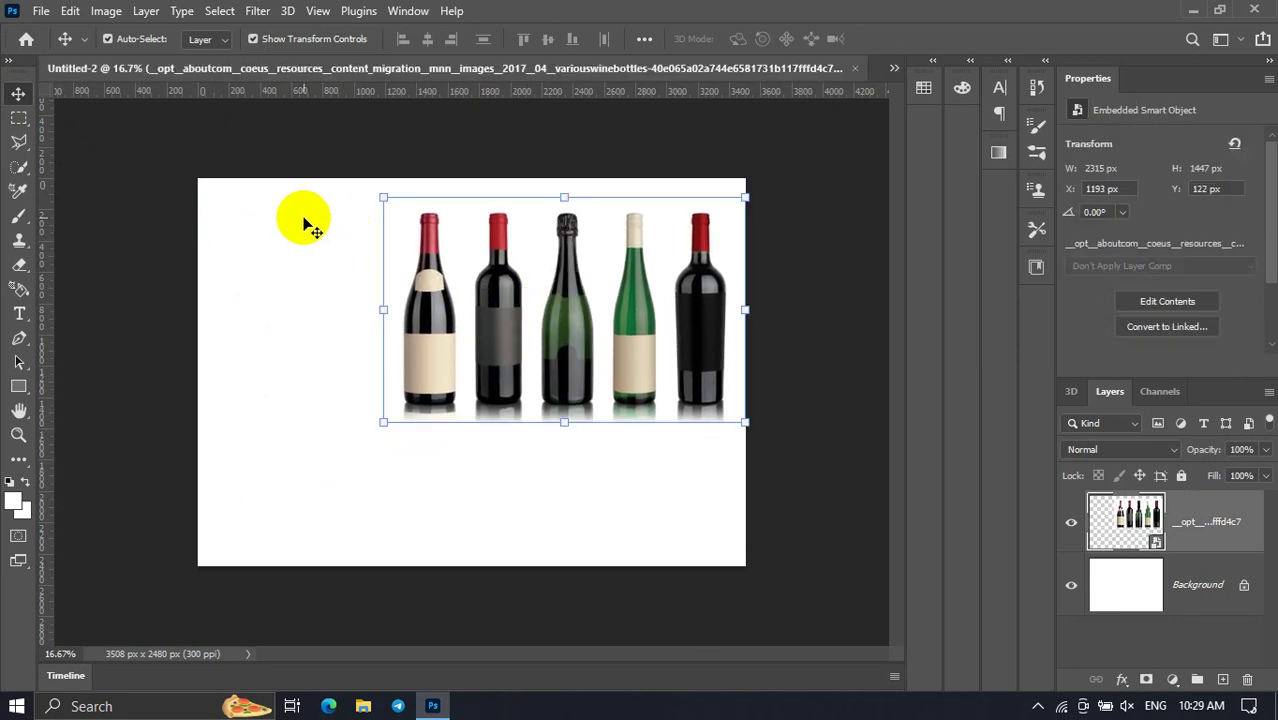
{"action": "left_click", "coordinate": [186, 143]}
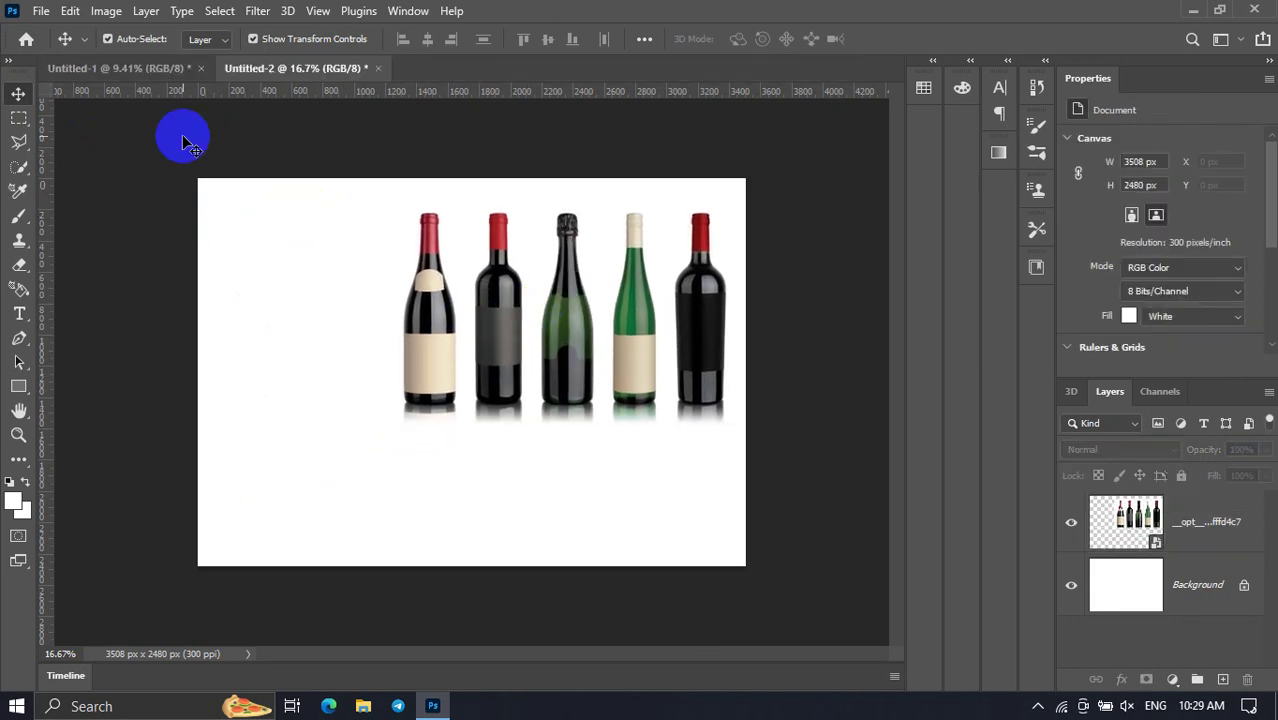
{"action": "left_click", "coordinate": [47, 13]}
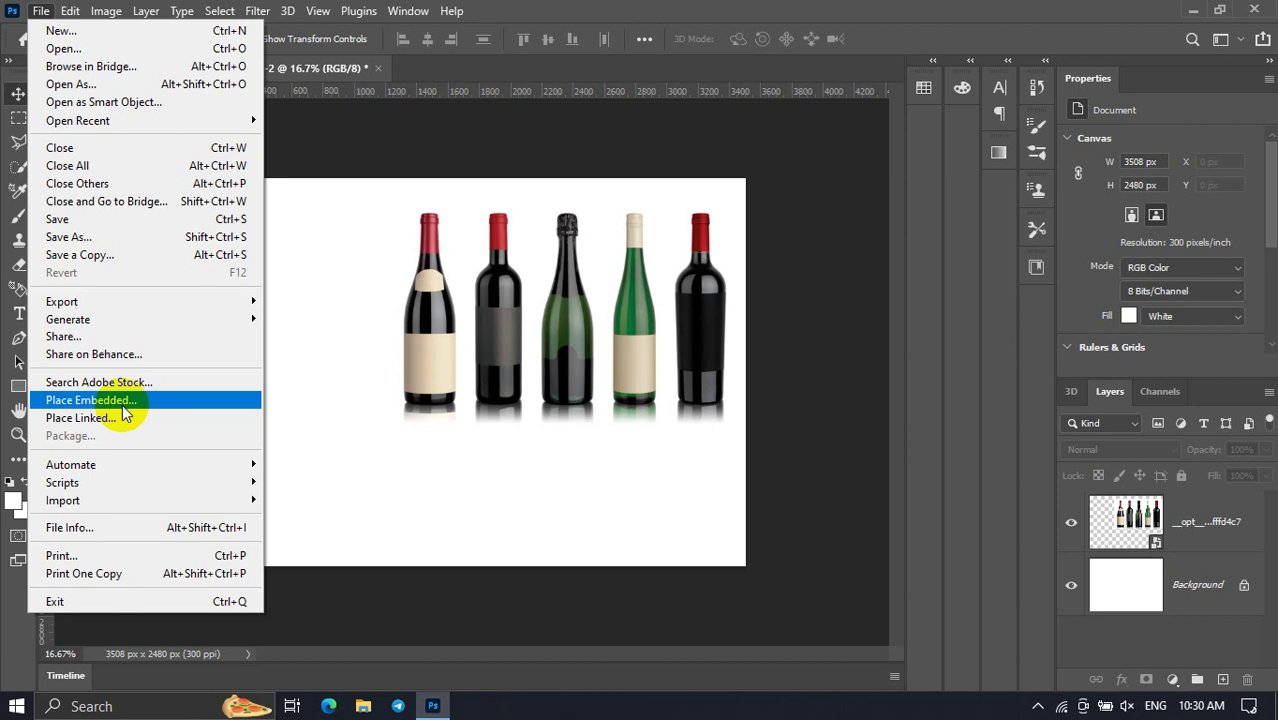
Place the Colgate advert PNG from Pictures and commit its placement.
{"action": "left_click", "coordinate": [110, 418]}
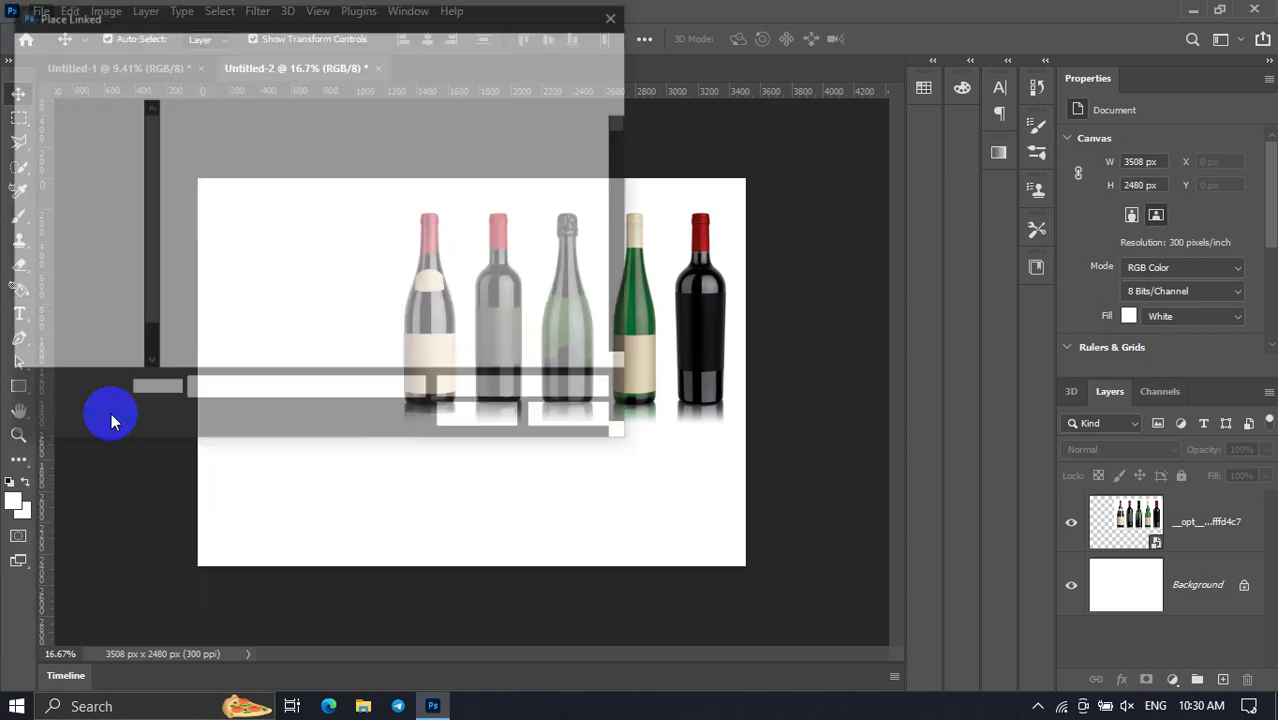
{"action": "scroll", "coordinate": [258, 316], "scroll_direction": "down", "scroll_amount": 5}
{"action": "left_click", "coordinate": [318, 285]}
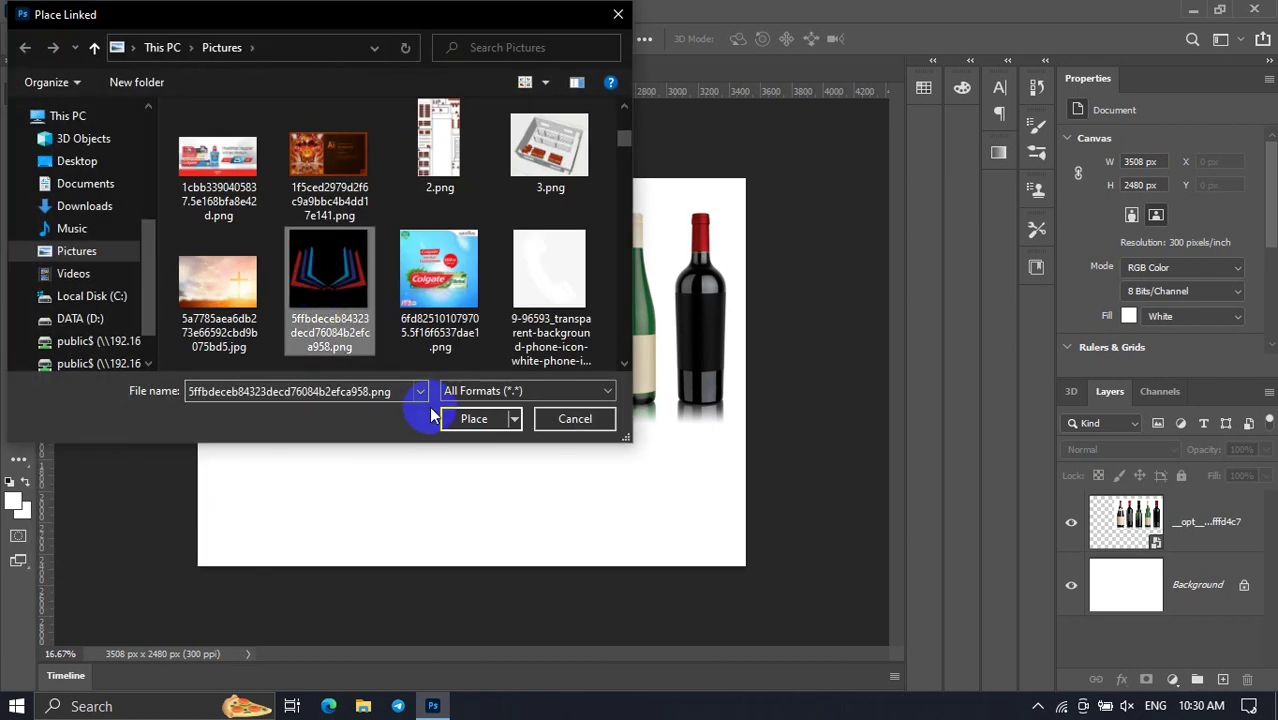
{"action": "left_click", "coordinate": [427, 262]}
{"action": "left_click", "coordinate": [466, 432]}
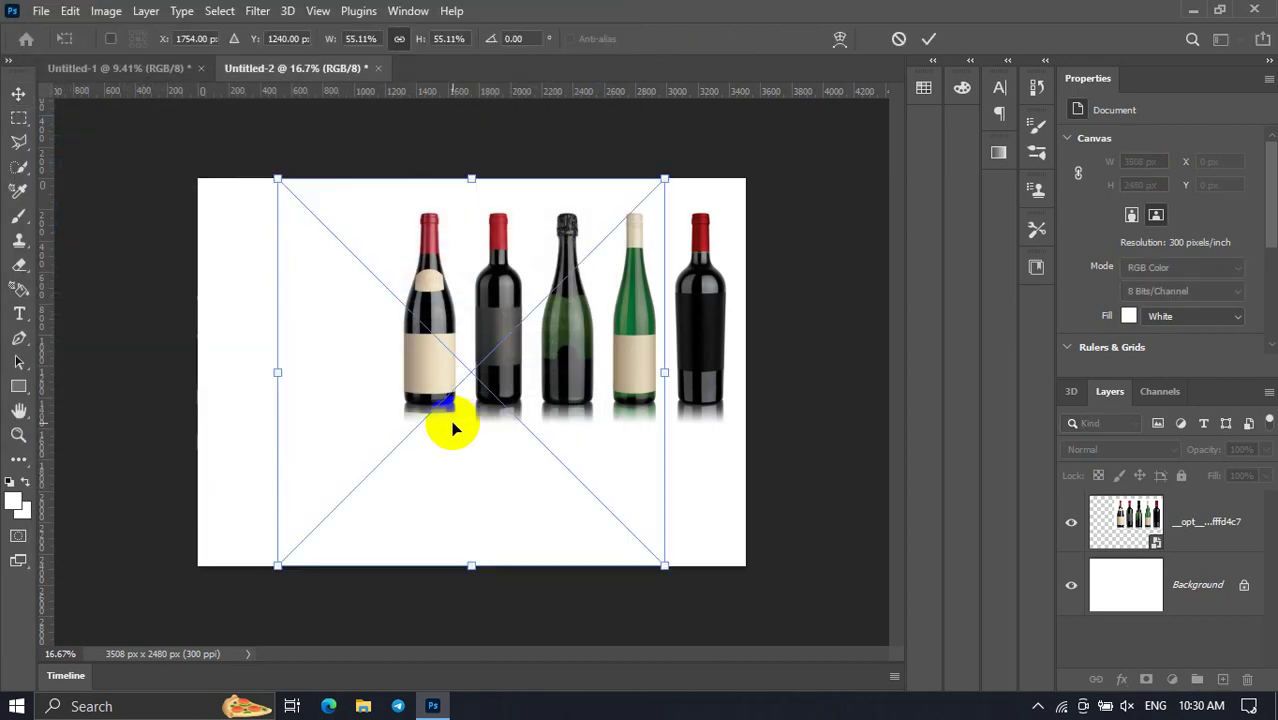
{"action": "mouse_move", "coordinate": [339, 334]}
{"action": "left_mouse_down"}
{"action": "mouse_move", "coordinate": [255, 321]}
{"action": "mouse_move", "coordinate": [340, 335]}
{"action": "left_mouse_up"}
{"action": "left_click", "coordinate": [20, 94]}
{"action": "left_click", "coordinate": [706, 508]}
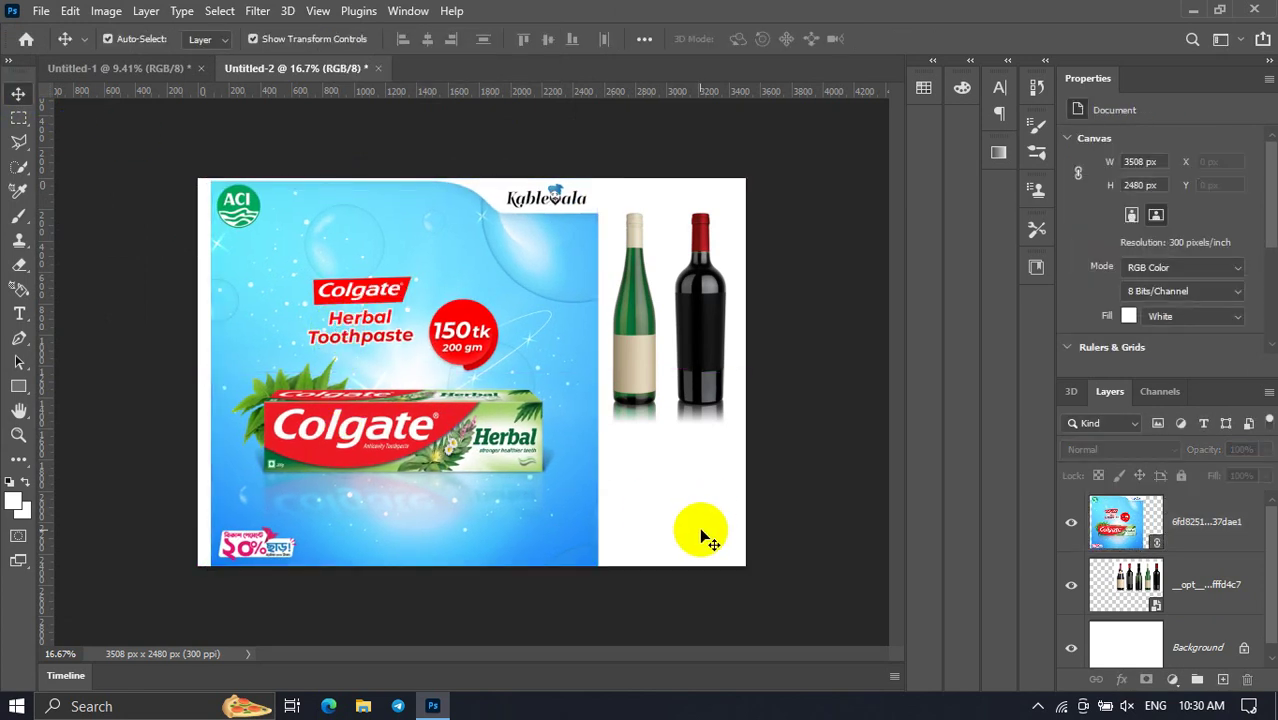
Delete the Colgate layer and move the wine bottles down toward the centre.
{"action": "left_click", "coordinate": [43, 12]}
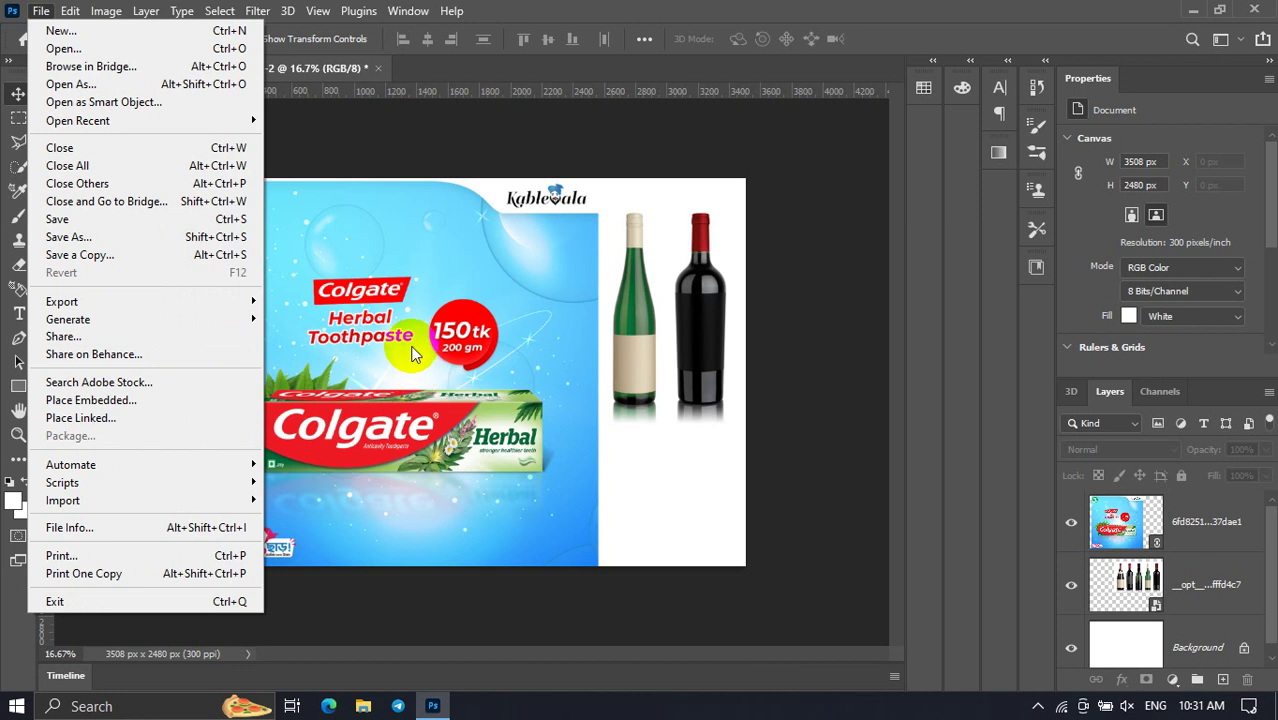
{"action": "left_click", "coordinate": [417, 370]}
{"action": "key", "text": "Delete"}
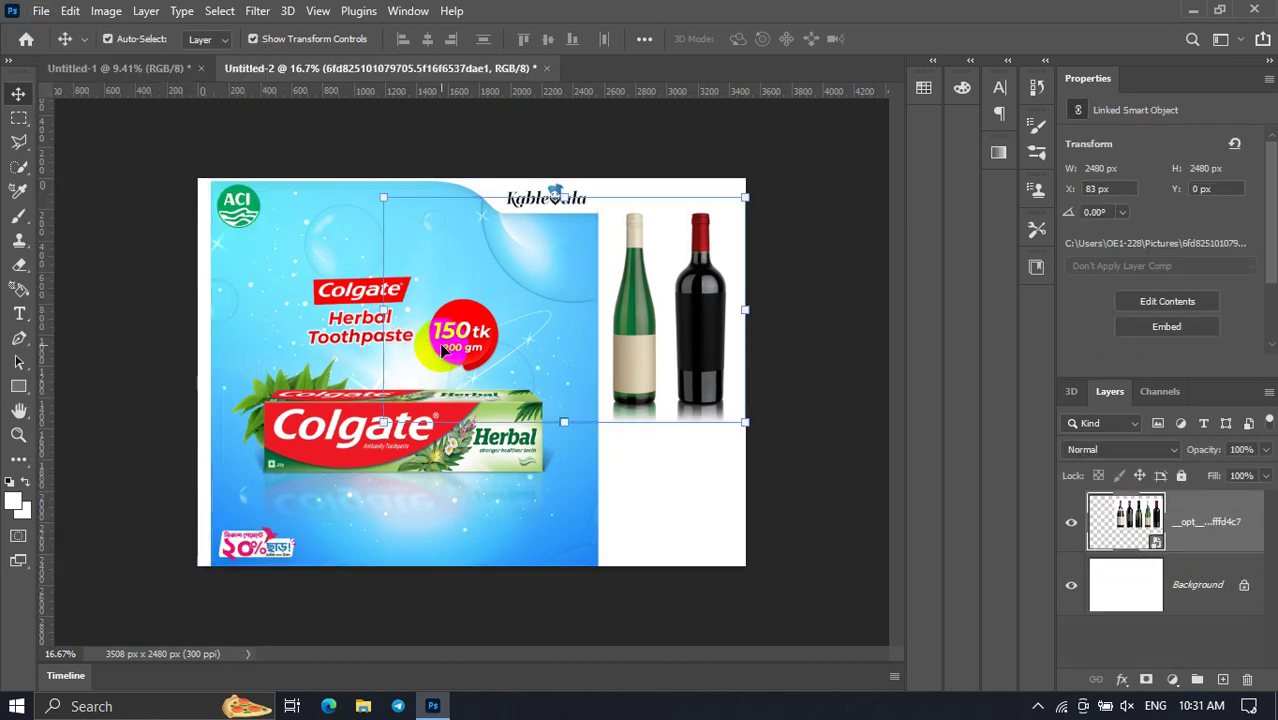
{"action": "mouse_move", "coordinate": [490, 338]}
{"action": "left_mouse_down"}
{"action": "mouse_move", "coordinate": [510, 372]}
{"action": "mouse_move", "coordinate": [418, 394]}
{"action": "left_mouse_up"}
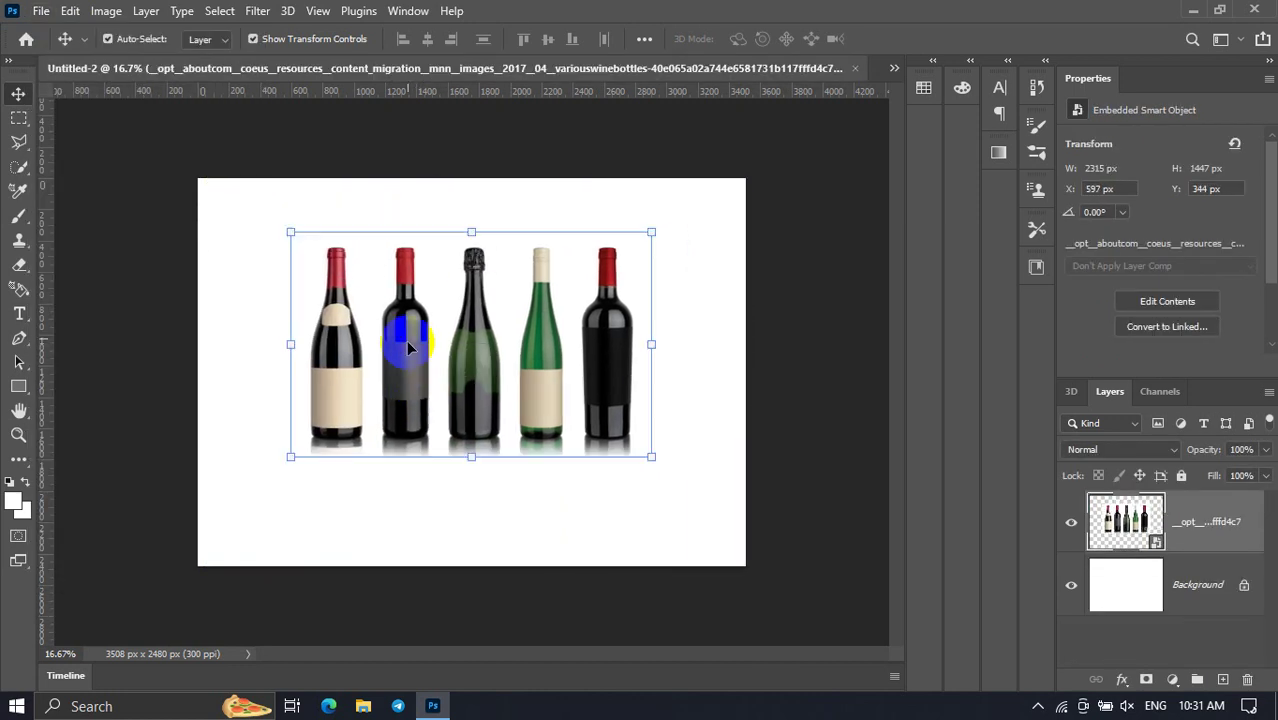
{"action": "left_click", "coordinate": [41, 11]}
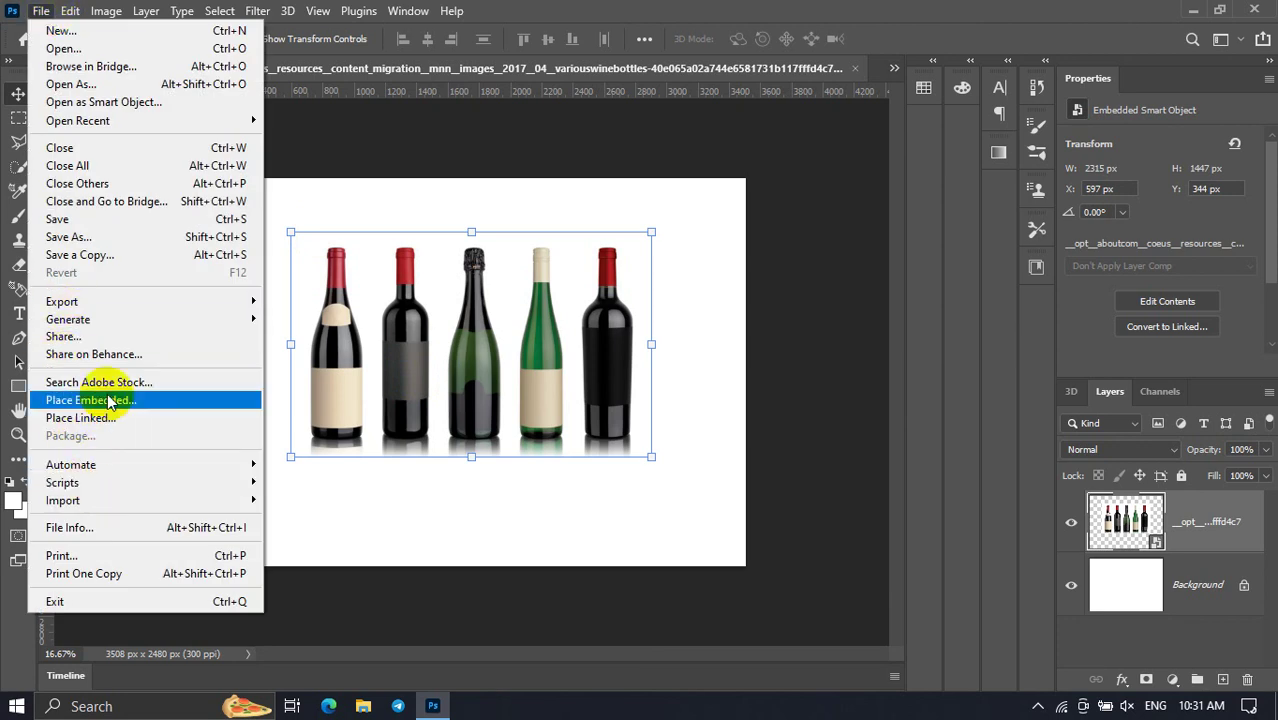
Place Embedded the blue-and-red book graphic and commit it on the canvas.
{"action": "left_click", "coordinate": [110, 401]}
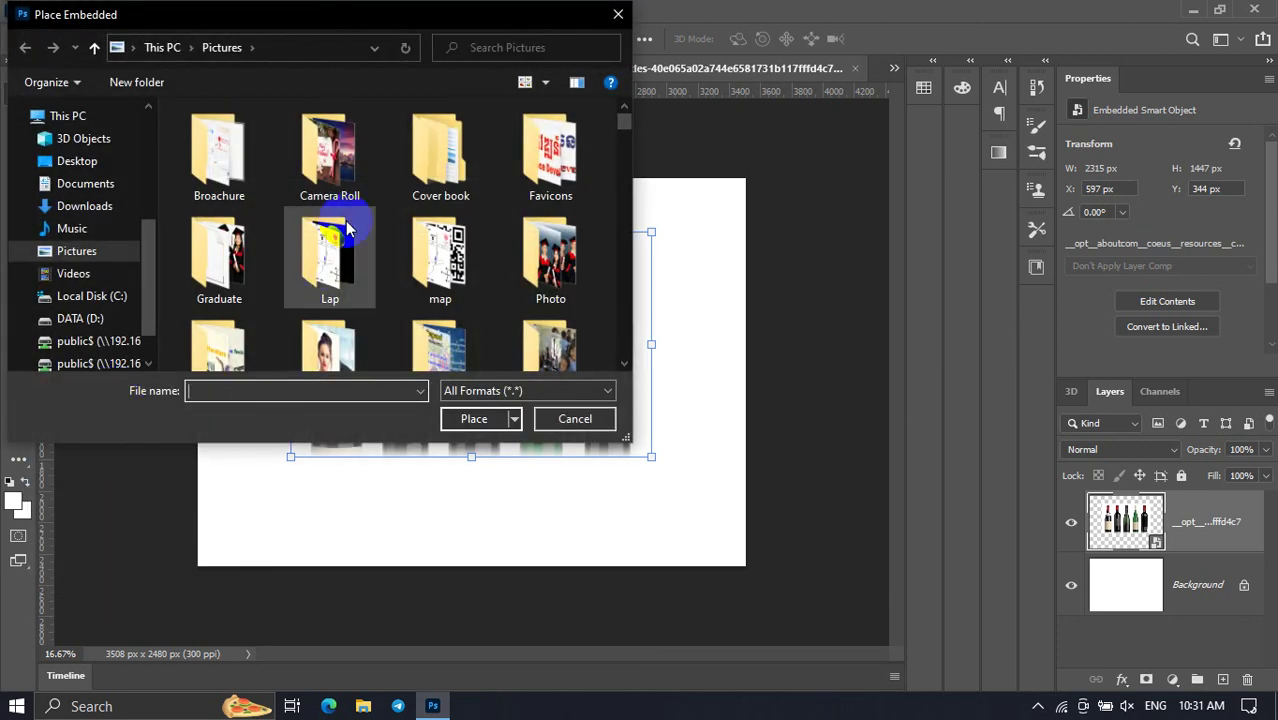
{"action": "scroll", "coordinate": [357, 183], "scroll_direction": "down", "scroll_amount": 4}
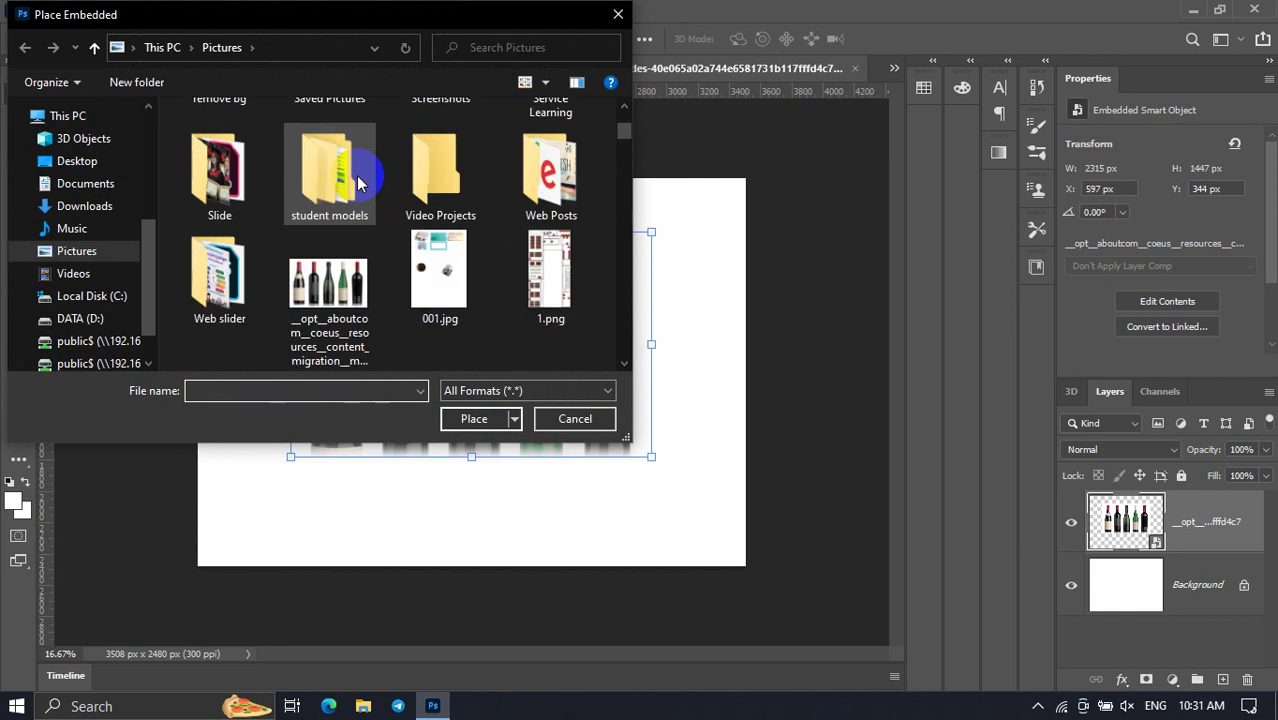
{"action": "scroll", "coordinate": [362, 224], "scroll_direction": "down", "scroll_amount": 2}
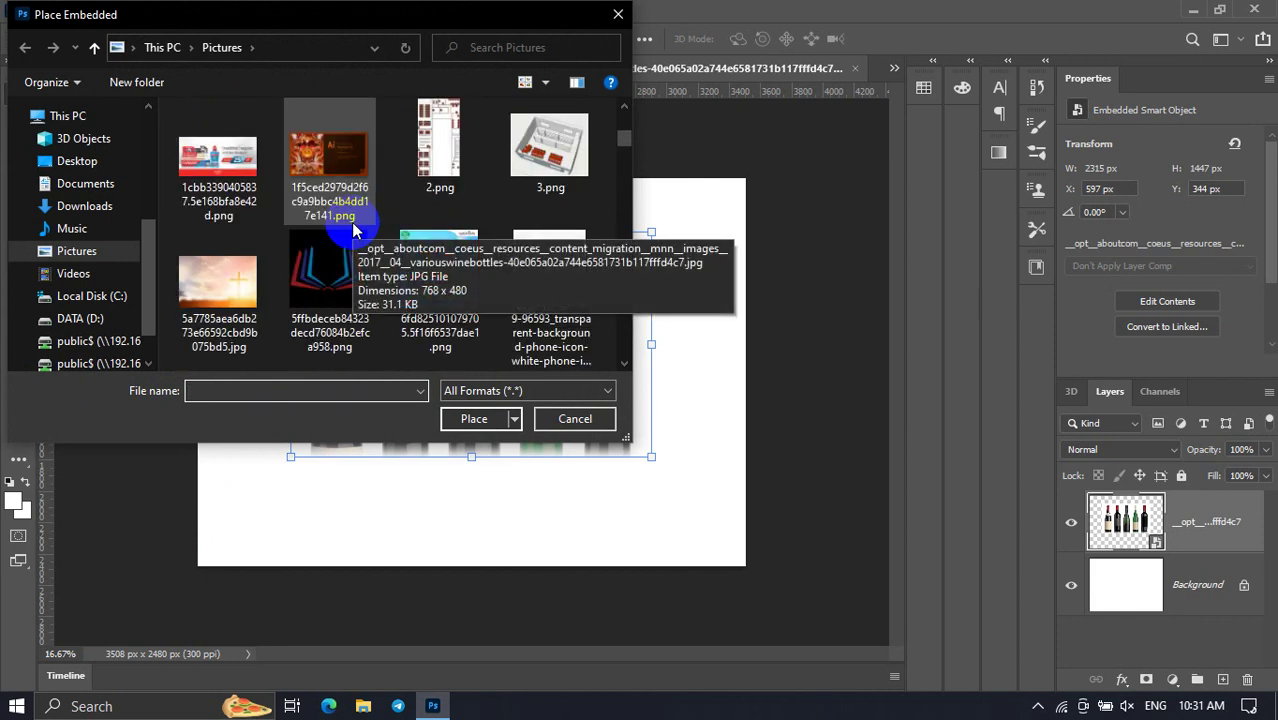
{"action": "scroll", "coordinate": [357, 228], "scroll_direction": "down", "scroll_amount": 1}
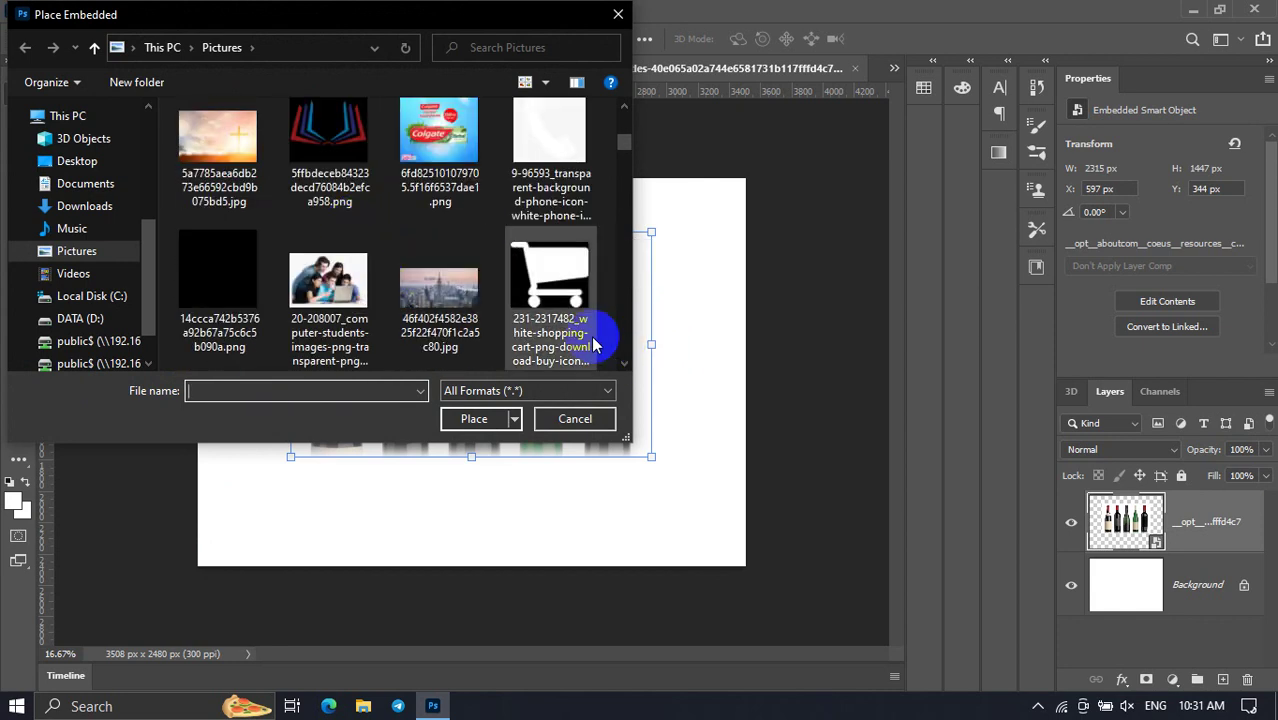
{"action": "scroll", "coordinate": [600, 330], "scroll_direction": "up", "scroll_amount": 1}
{"action": "left_click", "coordinate": [352, 172]}
{"action": "left_click", "coordinate": [465, 418]}
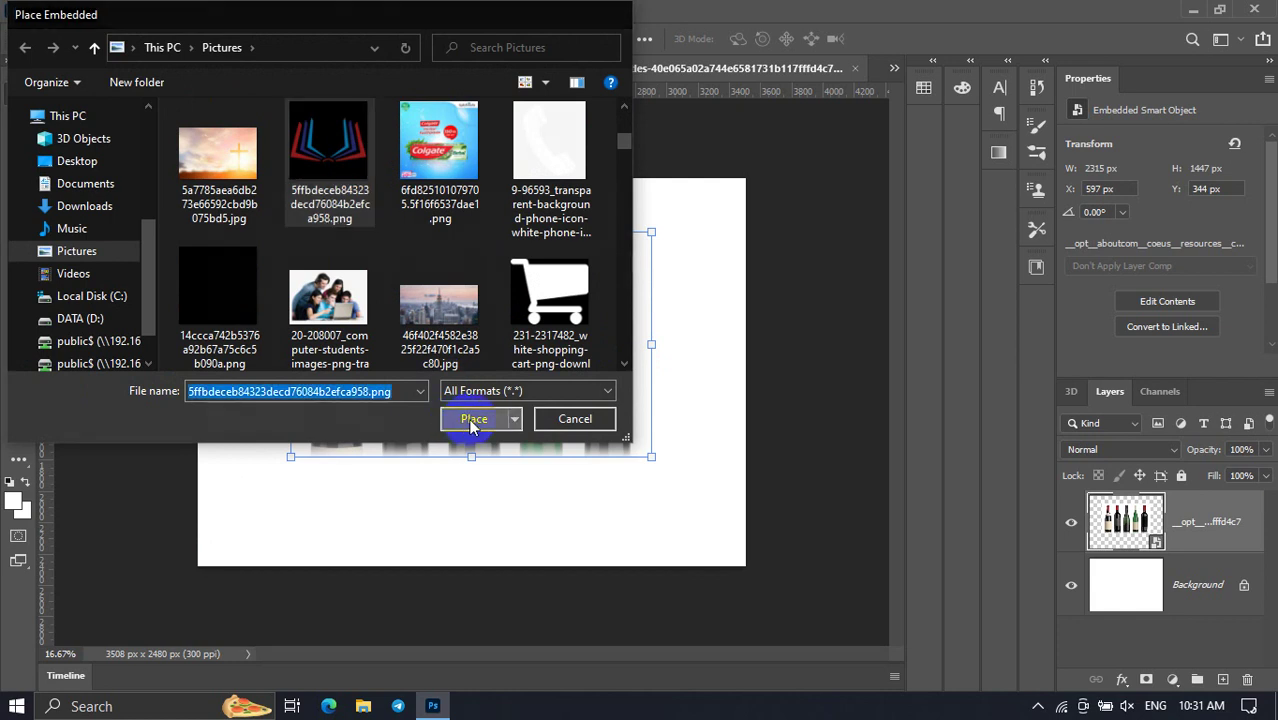
{"action": "mouse_move", "coordinate": [666, 370]}
{"action": "left_mouse_down"}
{"action": "mouse_move", "coordinate": [422, 499]}
{"action": "mouse_move", "coordinate": [599, 385]}
{"action": "left_mouse_up"}
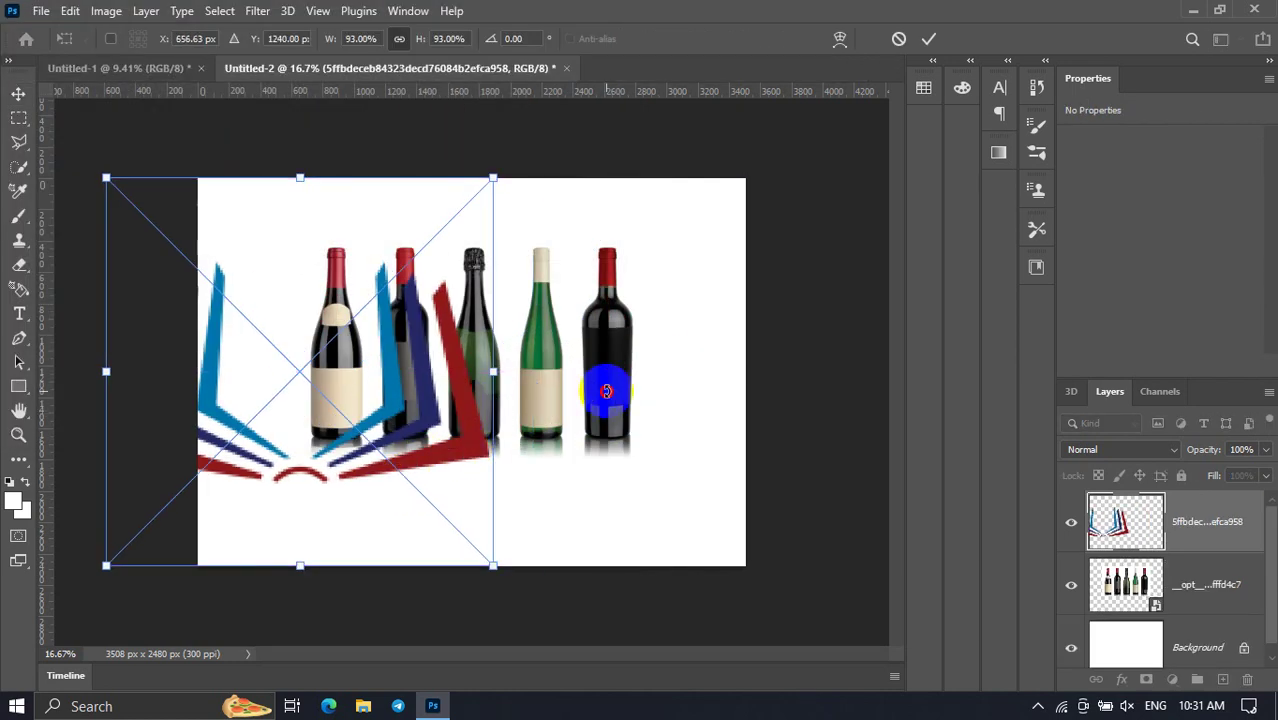
{"action": "left_click", "coordinate": [19, 92]}
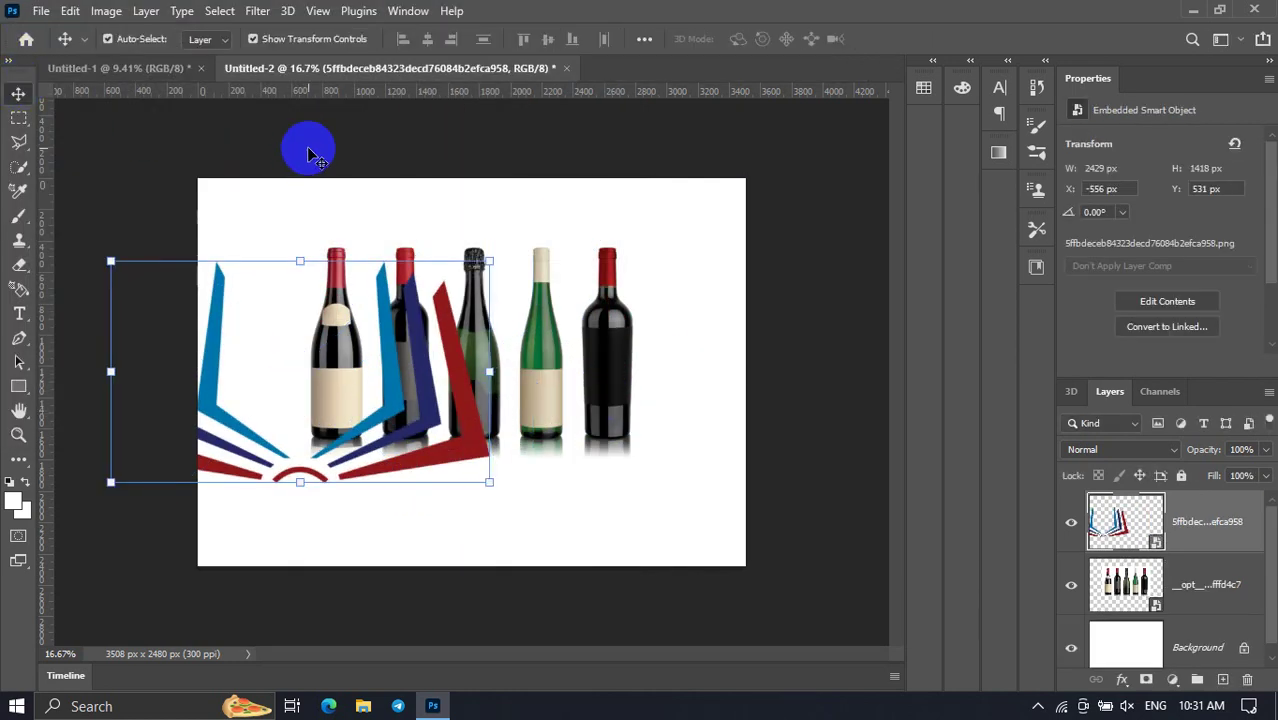
Try rotating the wine bottles, then undo the rotation and dismiss the transform.
{"action": "left_click", "coordinate": [545, 322]}
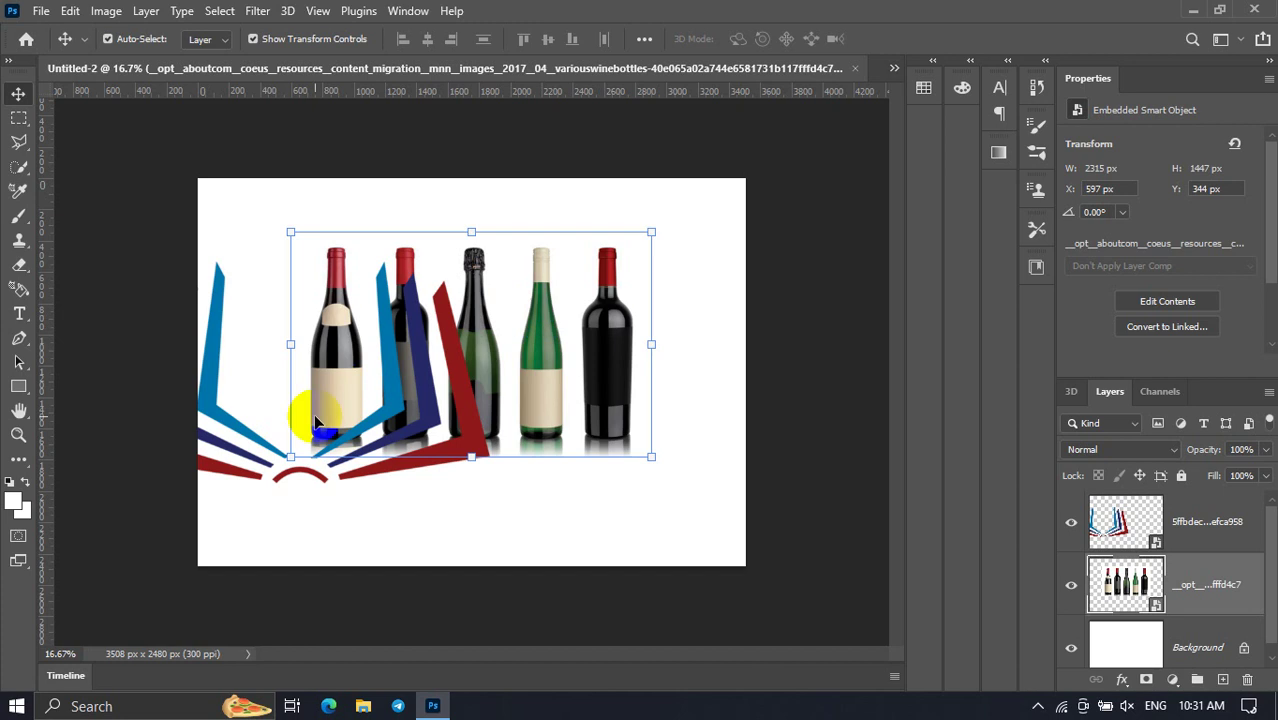
{"action": "mouse_move", "coordinate": [283, 466]}
{"action": "left_mouse_down"}
{"action": "mouse_move", "coordinate": [248, 425]}
{"action": "mouse_move", "coordinate": [408, 214]}
{"action": "mouse_move", "coordinate": [608, 448]}
{"action": "mouse_move", "coordinate": [305, 422]}
{"action": "mouse_move", "coordinate": [284, 319]}
{"action": "left_mouse_up"}
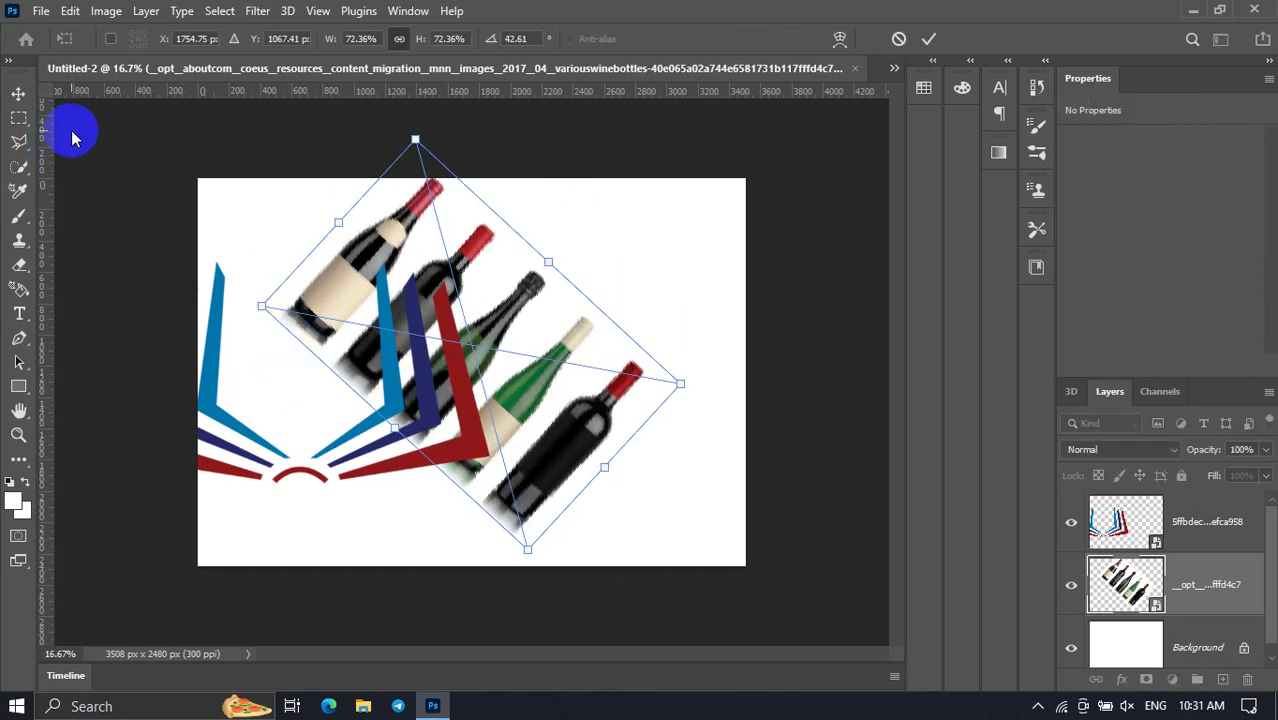
{"action": "key", "text": "ctrl+z"}
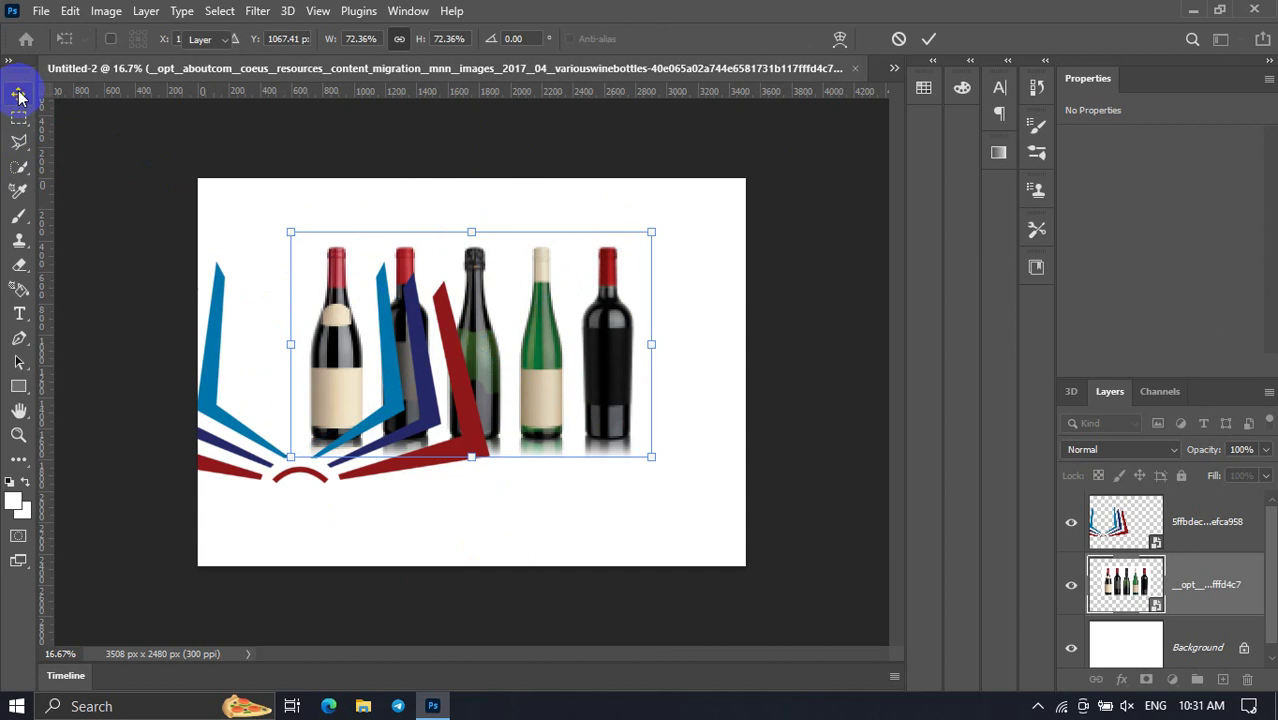
{"action": "left_click", "coordinate": [18, 93]}
Delete the book graphic layer and nudge the bottles slightly right to X 693.
{"action": "left_click", "coordinate": [220, 470]}
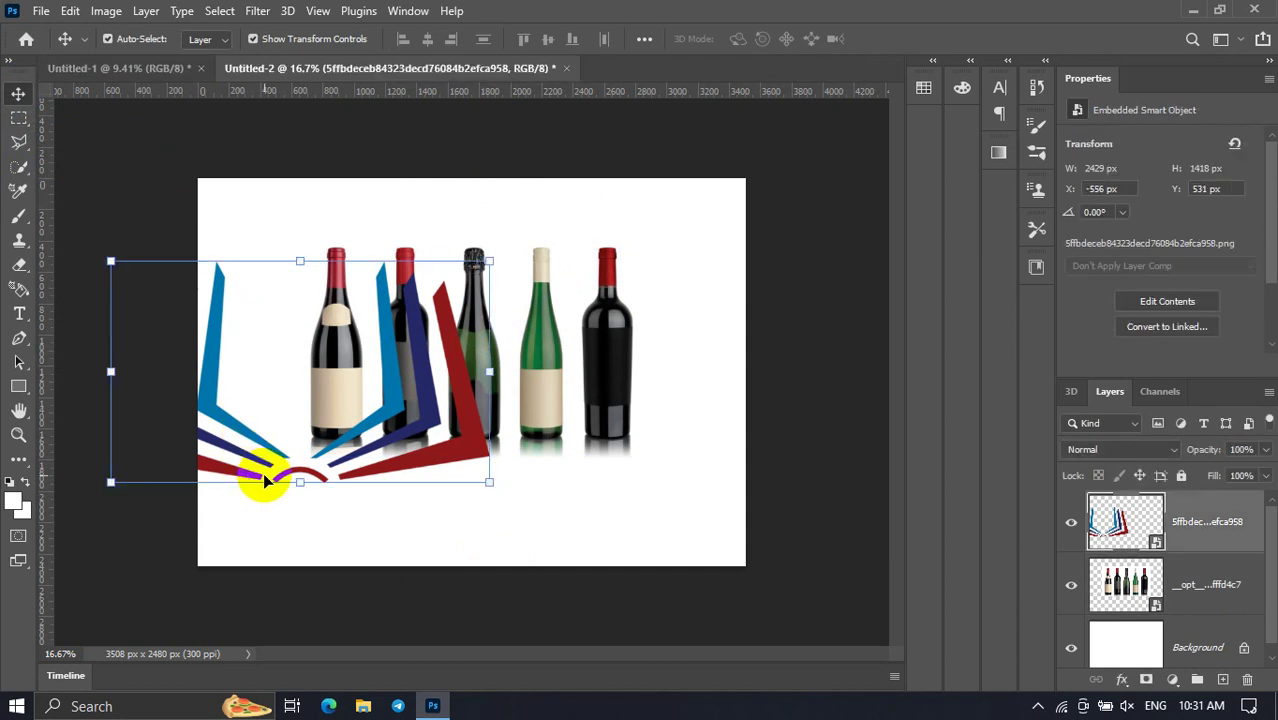
{"action": "key", "text": "Delete"}
{"action": "left_click", "coordinate": [380, 415]}
{"action": "left_click_drag", "start_coordinate": [380, 415], "coordinate": [396, 415]}
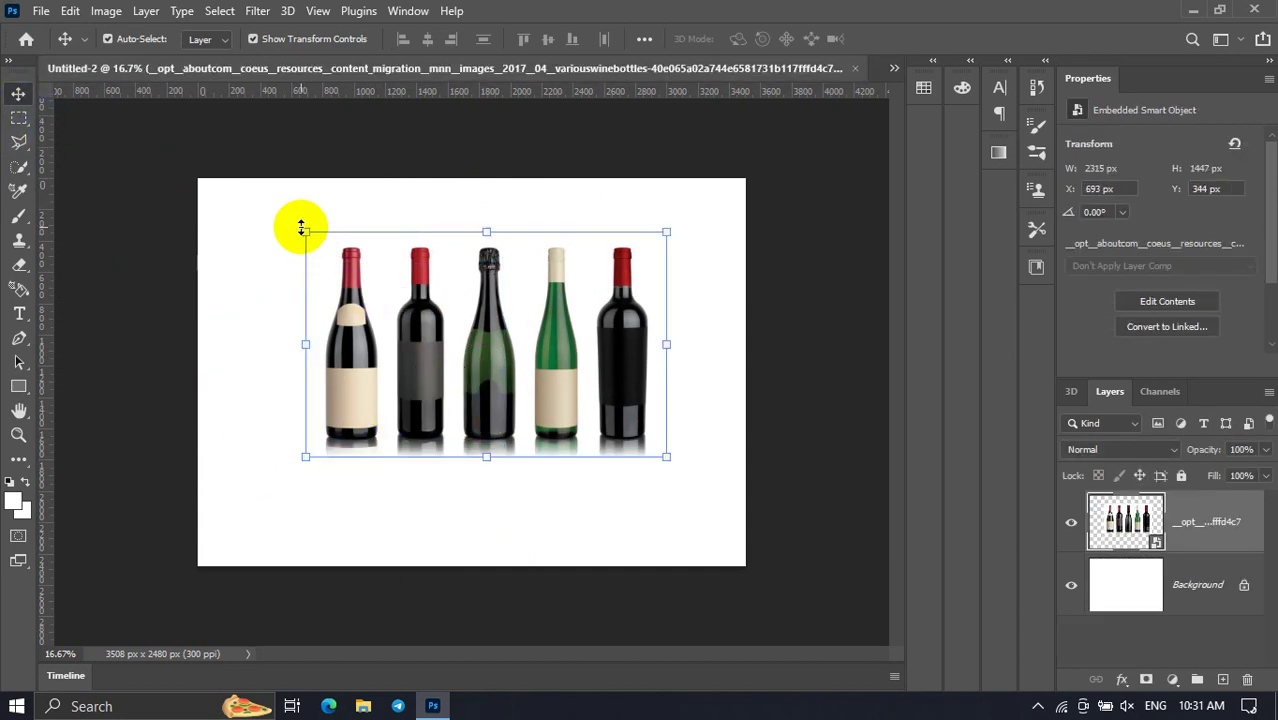
{"action": "key", "text": "ctrl+t"}
Move the bottles lower to X 657, Y 413 with transform controls hidden, then re-enable them.
{"action": "left_click", "coordinate": [114, 120]}
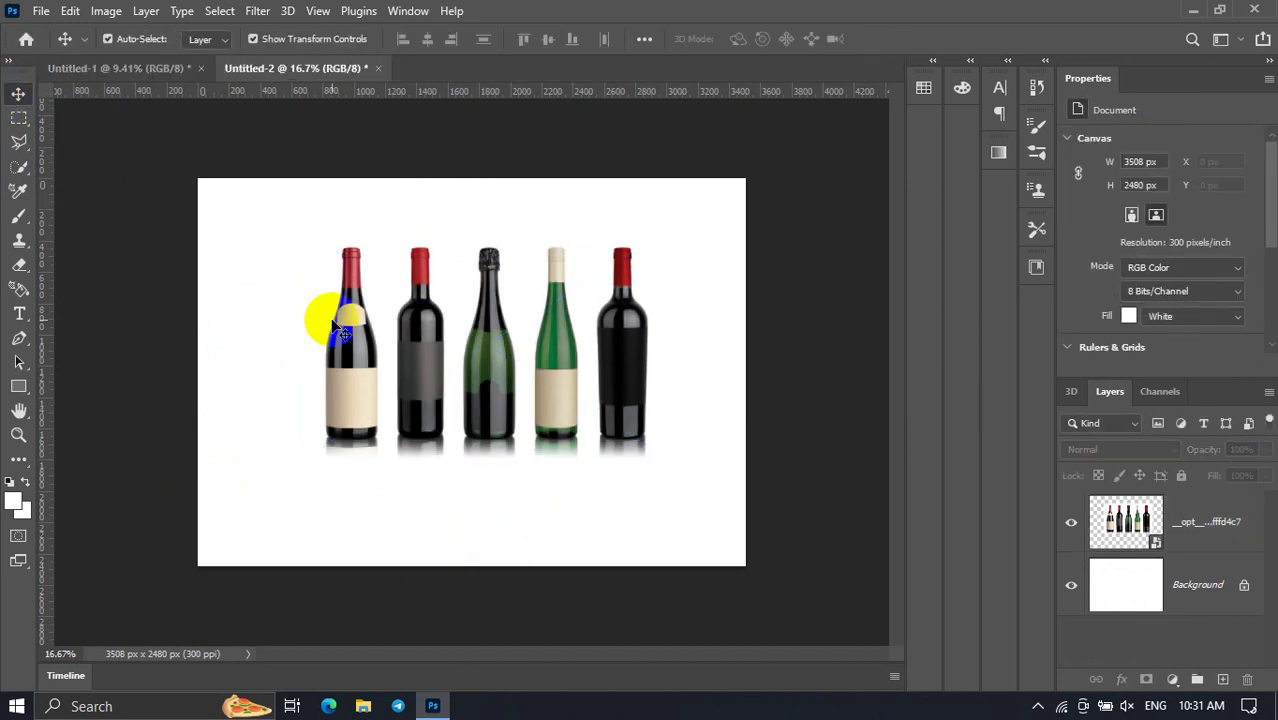
{"action": "left_click", "coordinate": [384, 378]}
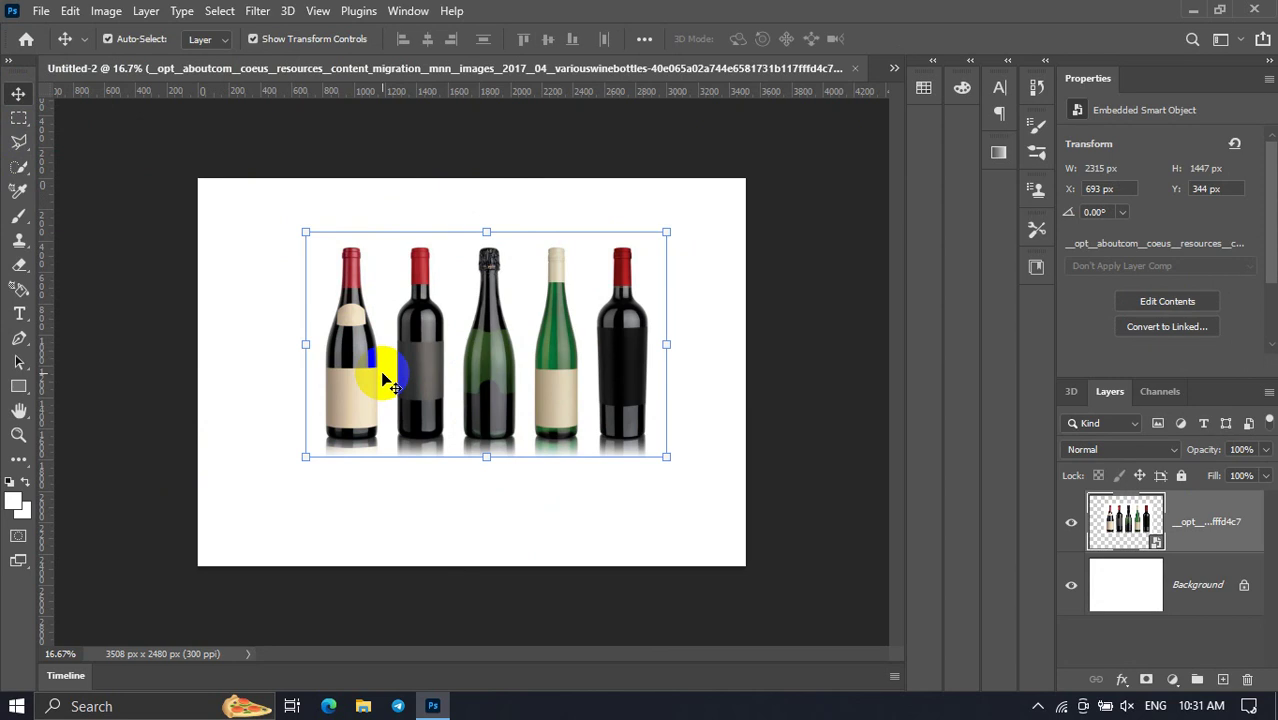
{"action": "left_click", "coordinate": [285, 40]}
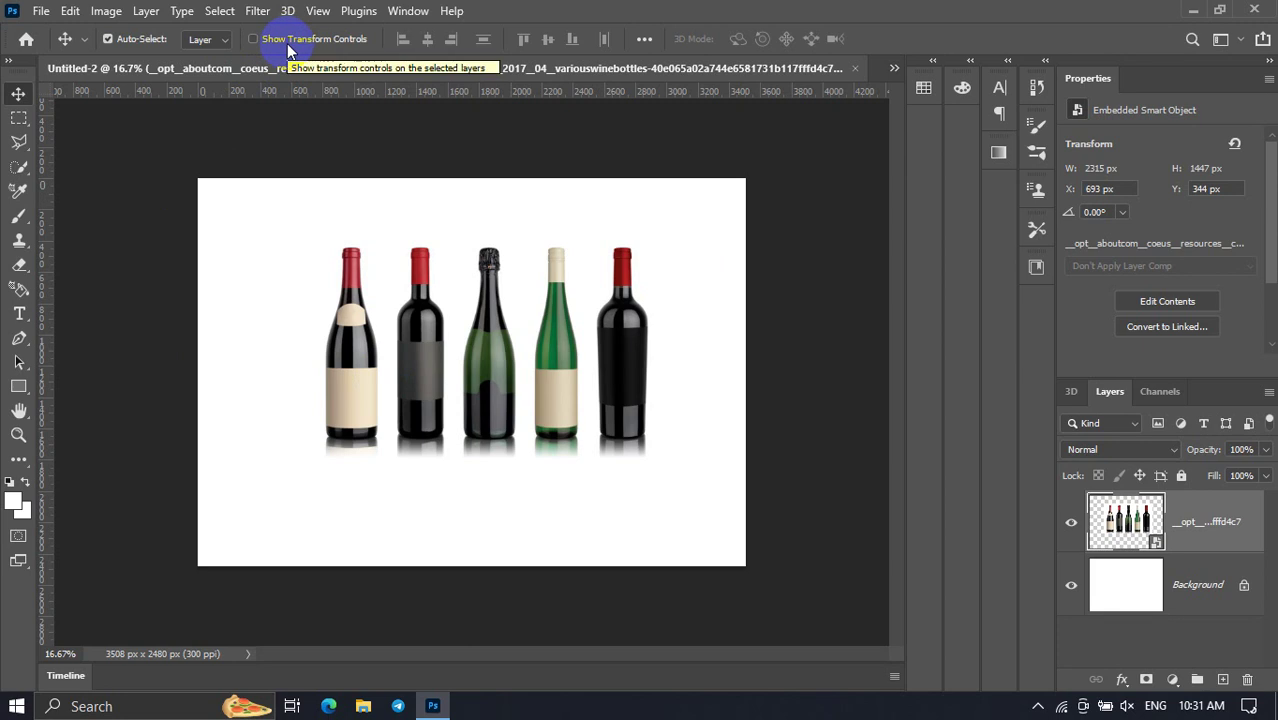
{"action": "mouse_move", "coordinate": [499, 234]}
{"action": "left_mouse_down"}
{"action": "mouse_move", "coordinate": [430, 298]}
{"action": "mouse_move", "coordinate": [465, 222]}
{"action": "left_mouse_up"}
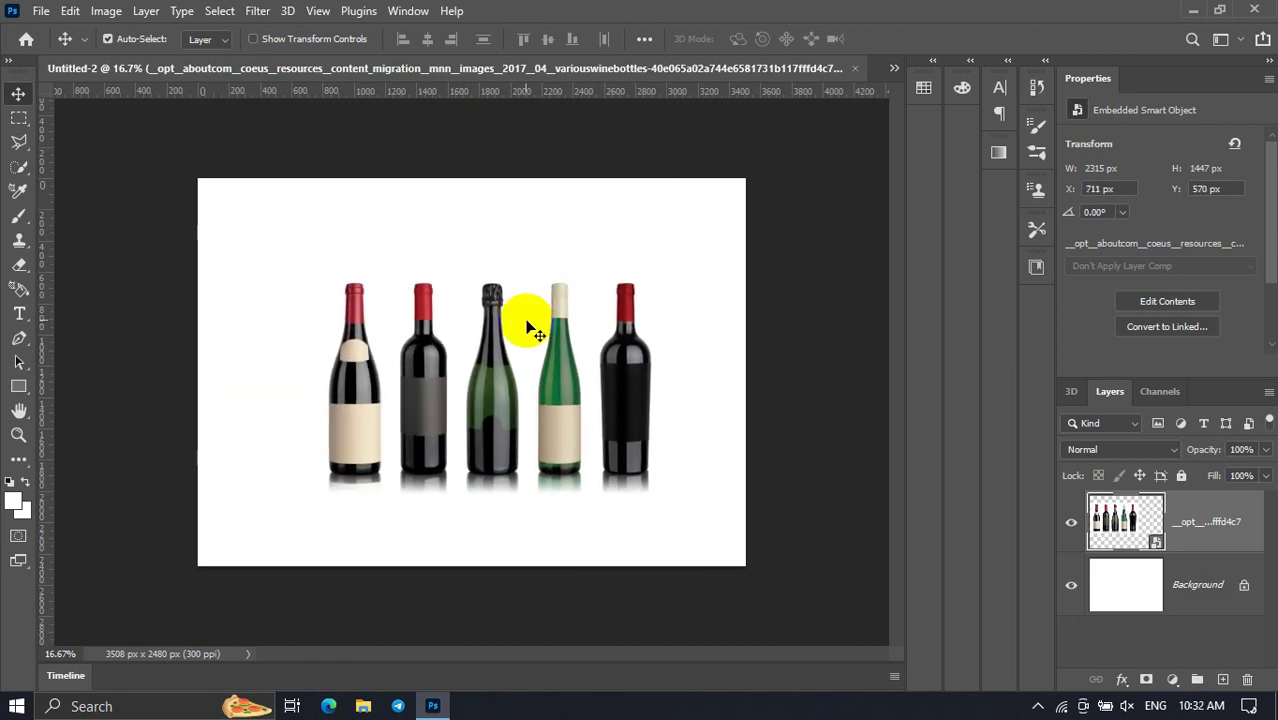
{"action": "mouse_move", "coordinate": [645, 238]}
{"action": "left_mouse_down"}
{"action": "mouse_move", "coordinate": [562, 385]}
{"action": "mouse_move", "coordinate": [627, 334]}
{"action": "left_mouse_up"}
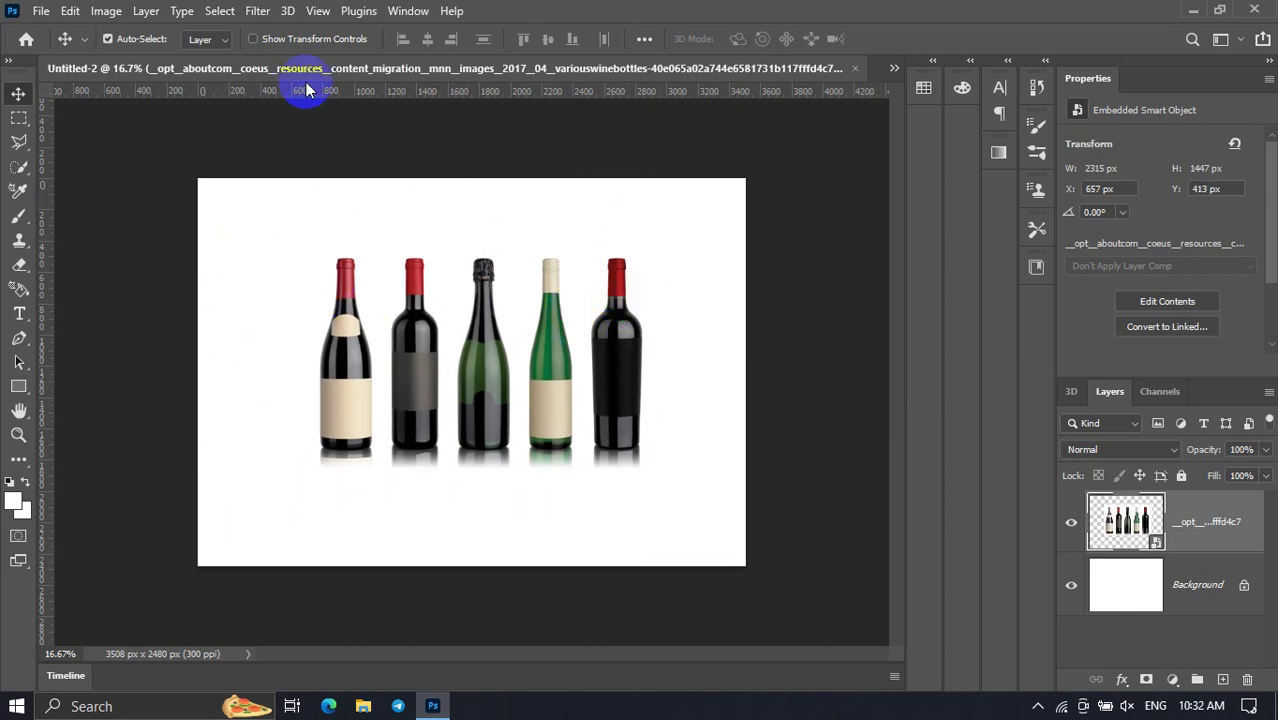
{"action": "left_click_drag", "start_coordinate": [300, 50], "coordinate": [334, 143]}
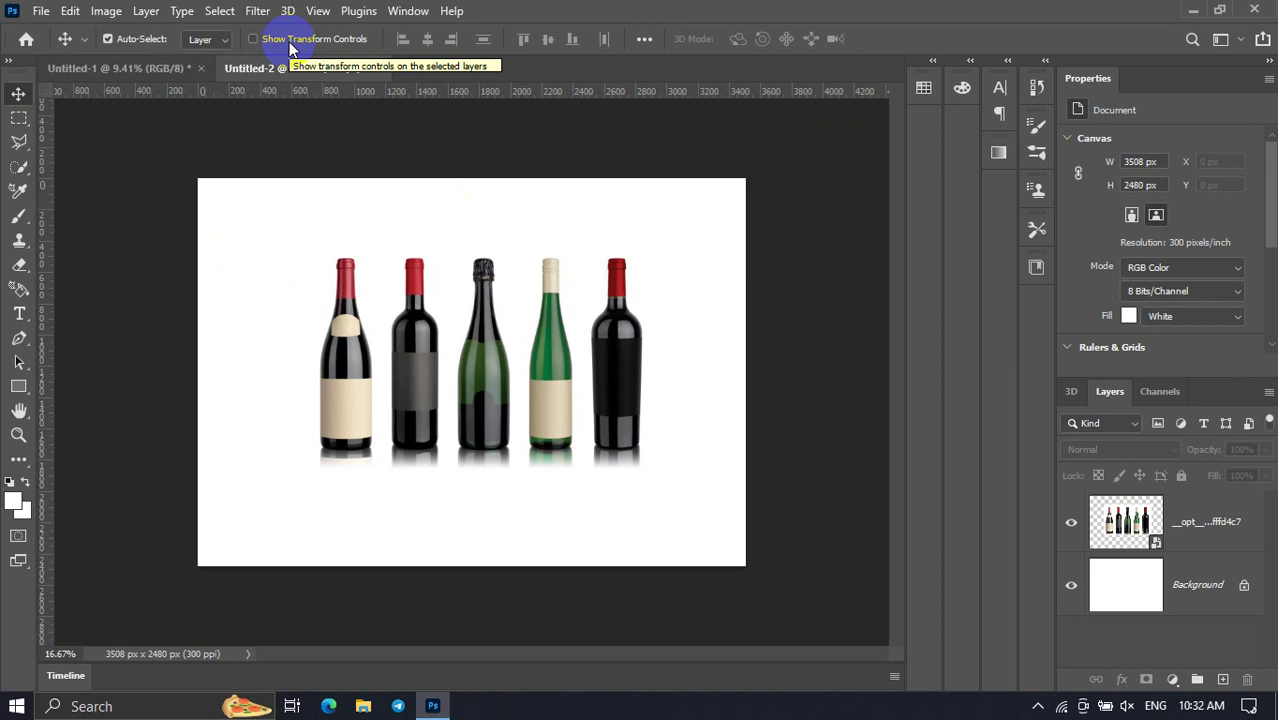
{"action": "left_click", "coordinate": [291, 48]}
Select the five-bottle smart object with Move and Auto-Select to show its handles.
{"action": "left_click", "coordinate": [388, 340]}
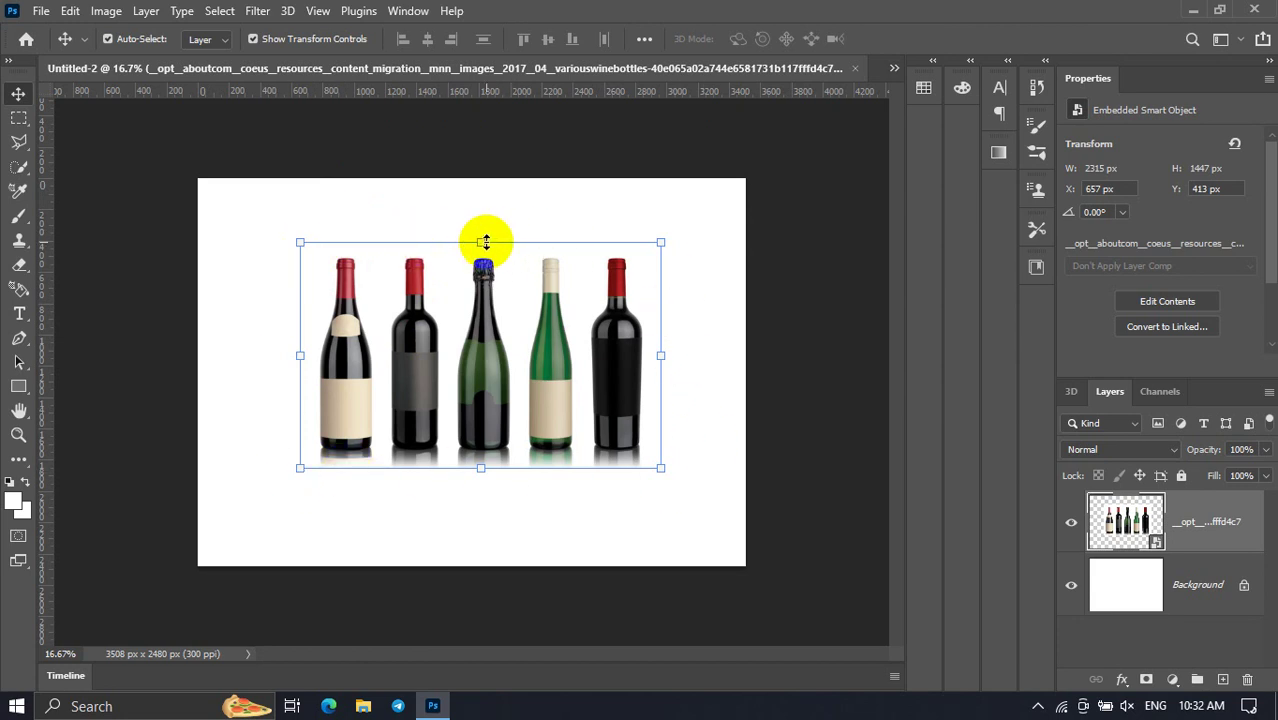
Resize the bottles from the top-left corner to 2250 × 1407 px and commit.
{"action": "left_click", "coordinate": [320, 251]}
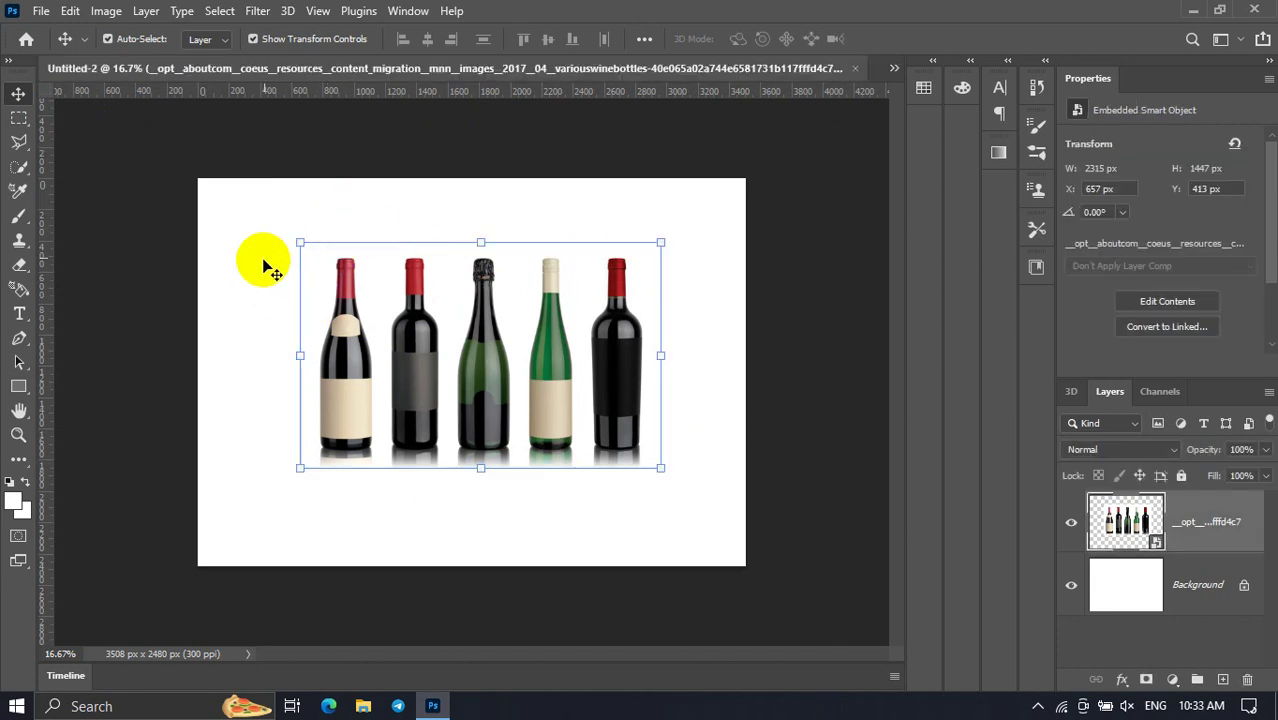
{"action": "mouse_move", "coordinate": [300, 242]}
{"action": "left_mouse_down"}
{"action": "mouse_move", "coordinate": [236, 208]}
{"action": "mouse_move", "coordinate": [310, 248]}
{"action": "left_mouse_up"}
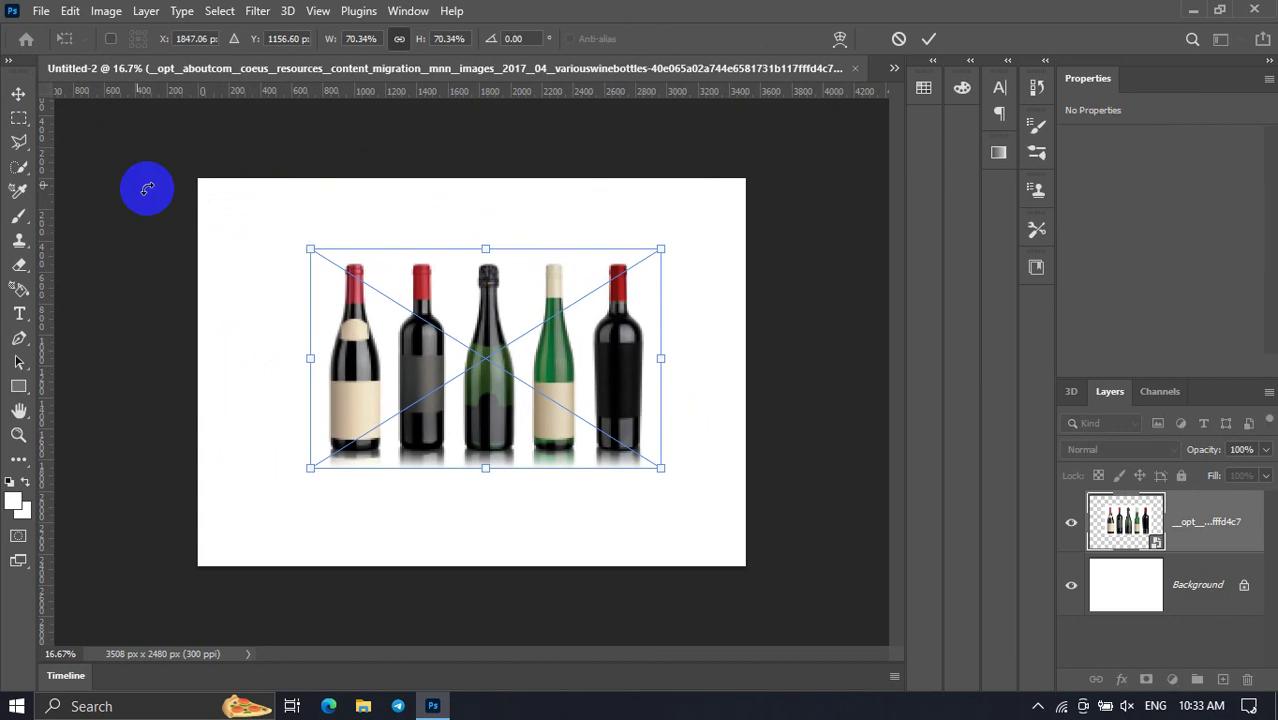
{"action": "left_click", "coordinate": [18, 93]}
{"action": "left_click", "coordinate": [302, 205]}
Rotate the bottles about 150°, turn them back upright, apply, then open Windows search.
{"action": "left_click", "coordinate": [308, 252]}
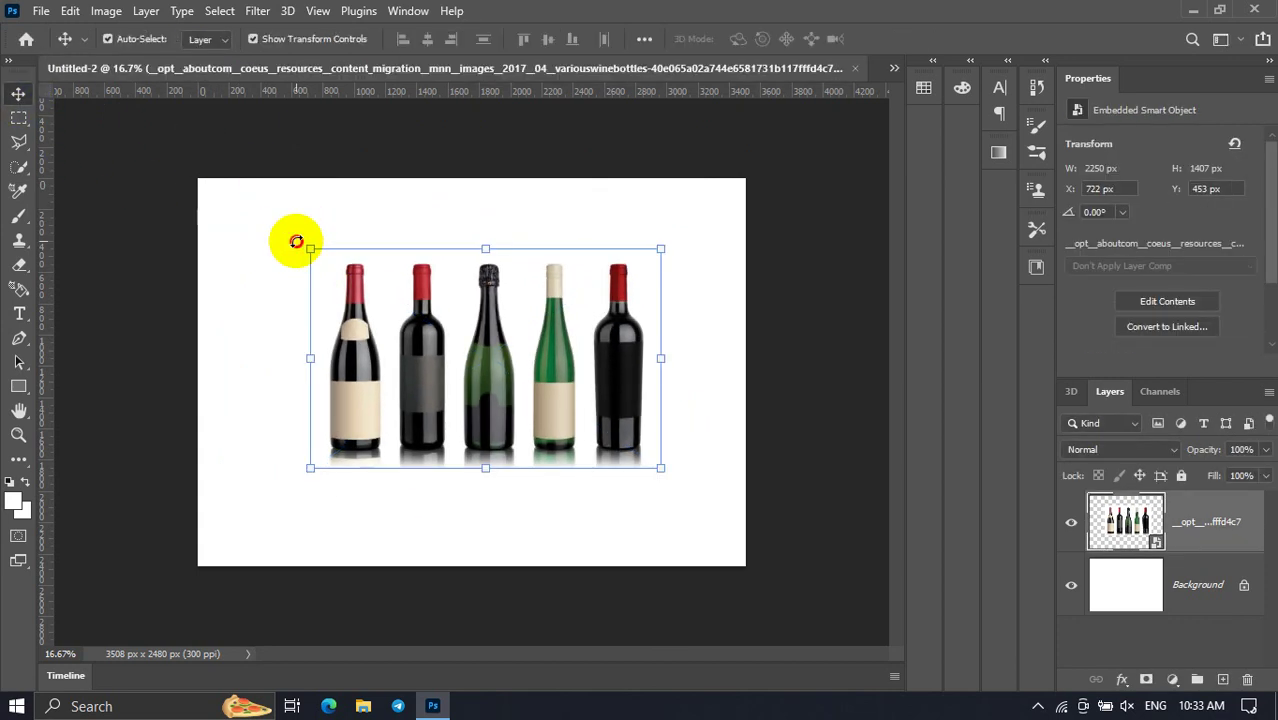
{"action": "mouse_move", "coordinate": [296, 242]}
{"action": "left_mouse_down"}
{"action": "mouse_move", "coordinate": [675, 358]}
{"action": "mouse_move", "coordinate": [442, 289]}
{"action": "mouse_move", "coordinate": [401, 302]}
{"action": "mouse_move", "coordinate": [422, 408]}
{"action": "mouse_move", "coordinate": [599, 328]}
{"action": "mouse_move", "coordinate": [442, 280]}
{"action": "mouse_move", "coordinate": [517, 464]}
{"action": "mouse_move", "coordinate": [543, 287]}
{"action": "mouse_move", "coordinate": [517, 300]}
{"action": "left_mouse_up"}
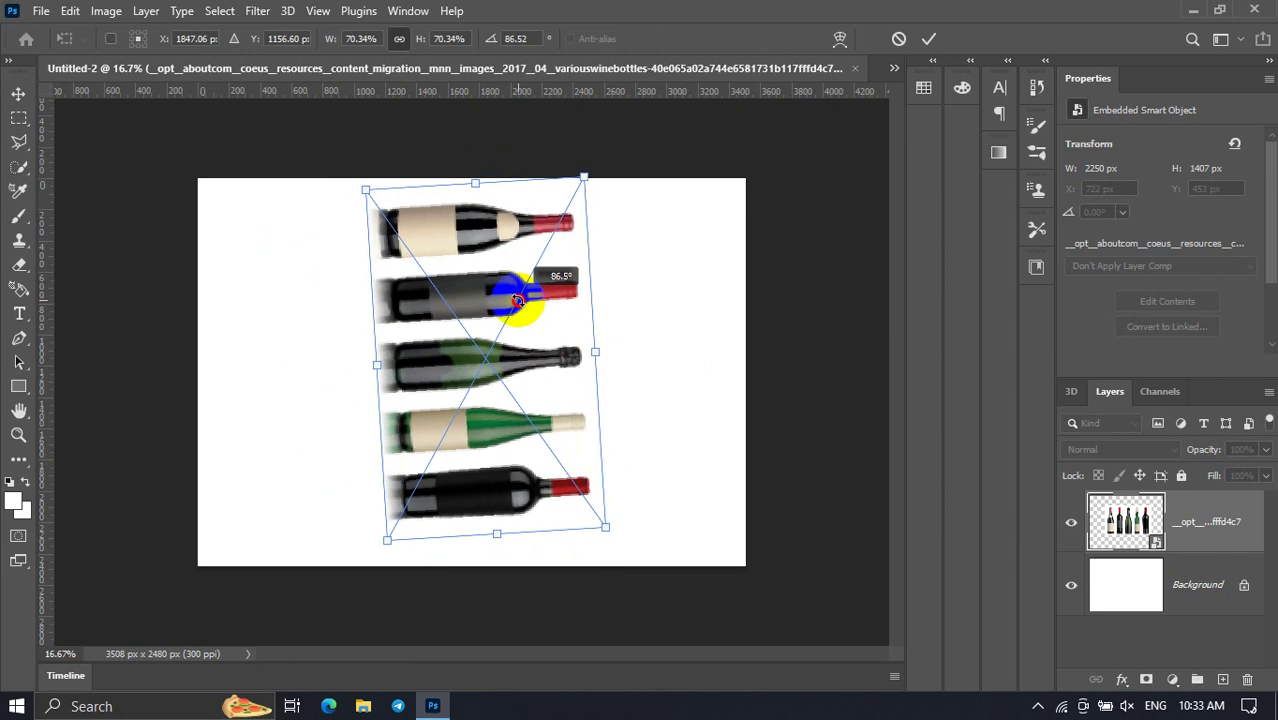
{"action": "mouse_move", "coordinate": [517, 300]}
{"action": "left_mouse_down"}
{"action": "mouse_move", "coordinate": [445, 287]}
{"action": "mouse_move", "coordinate": [385, 334]}
{"action": "mouse_move", "coordinate": [382, 308]}
{"action": "mouse_move", "coordinate": [456, 251]}
{"action": "mouse_move", "coordinate": [545, 271]}
{"action": "mouse_move", "coordinate": [566, 332]}
{"action": "mouse_move", "coordinate": [542, 456]}
{"action": "mouse_move", "coordinate": [339, 294]}
{"action": "mouse_move", "coordinate": [428, 188]}
{"action": "mouse_move", "coordinate": [543, 314]}
{"action": "mouse_move", "coordinate": [500, 410]}
{"action": "mouse_move", "coordinate": [409, 313]}
{"action": "mouse_move", "coordinate": [322, 294]}
{"action": "left_mouse_up"}
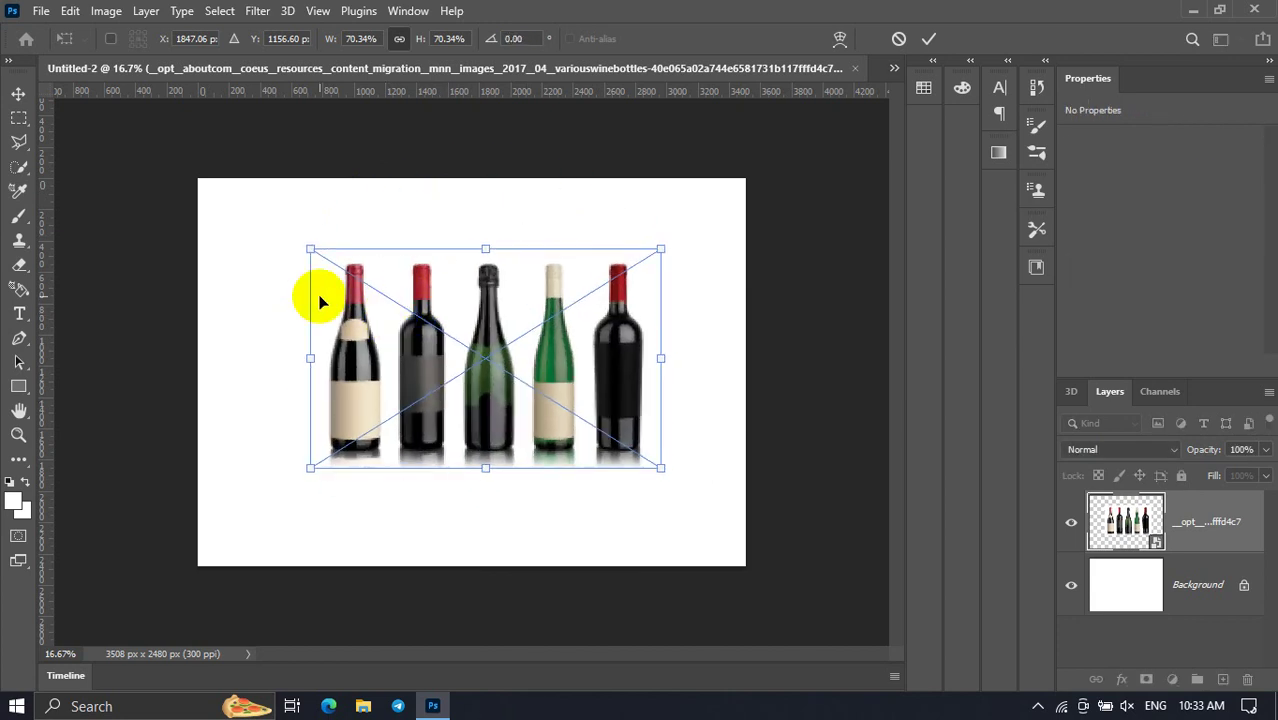
{"action": "left_click", "coordinate": [18, 93]}
{"action": "left_click", "coordinate": [165, 277]}
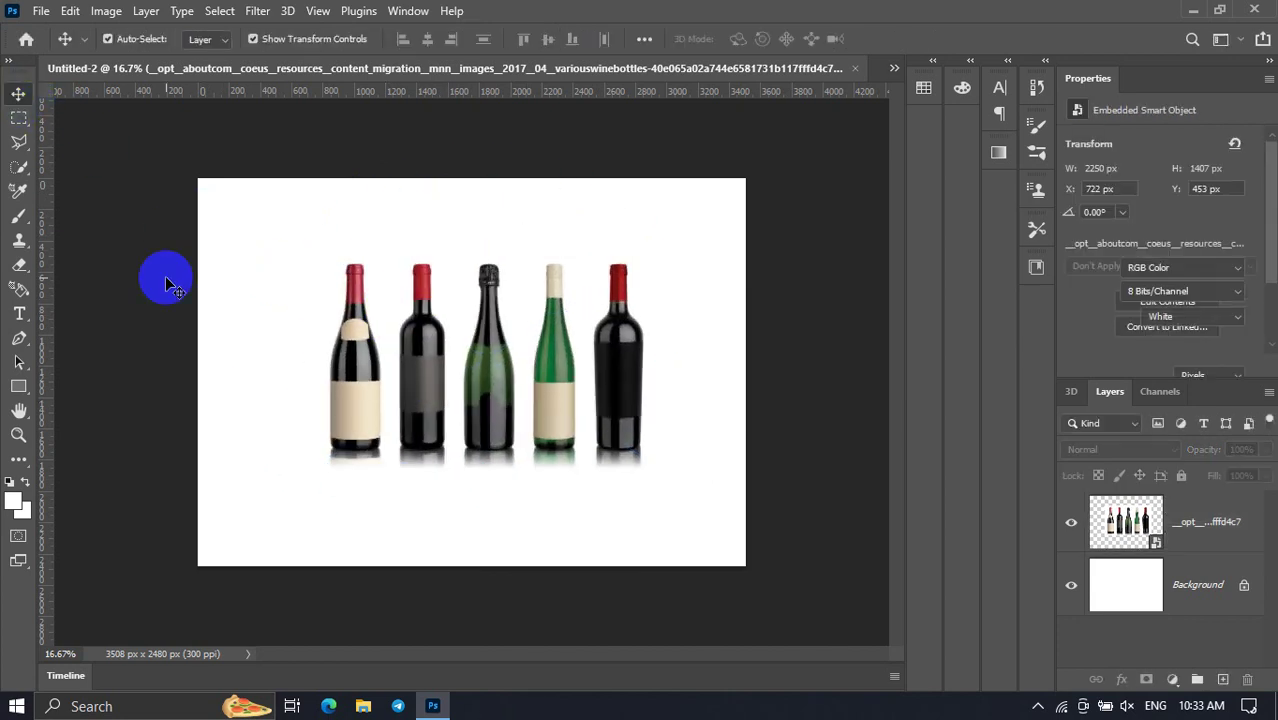
{"action": "left_click", "coordinate": [80, 706]}
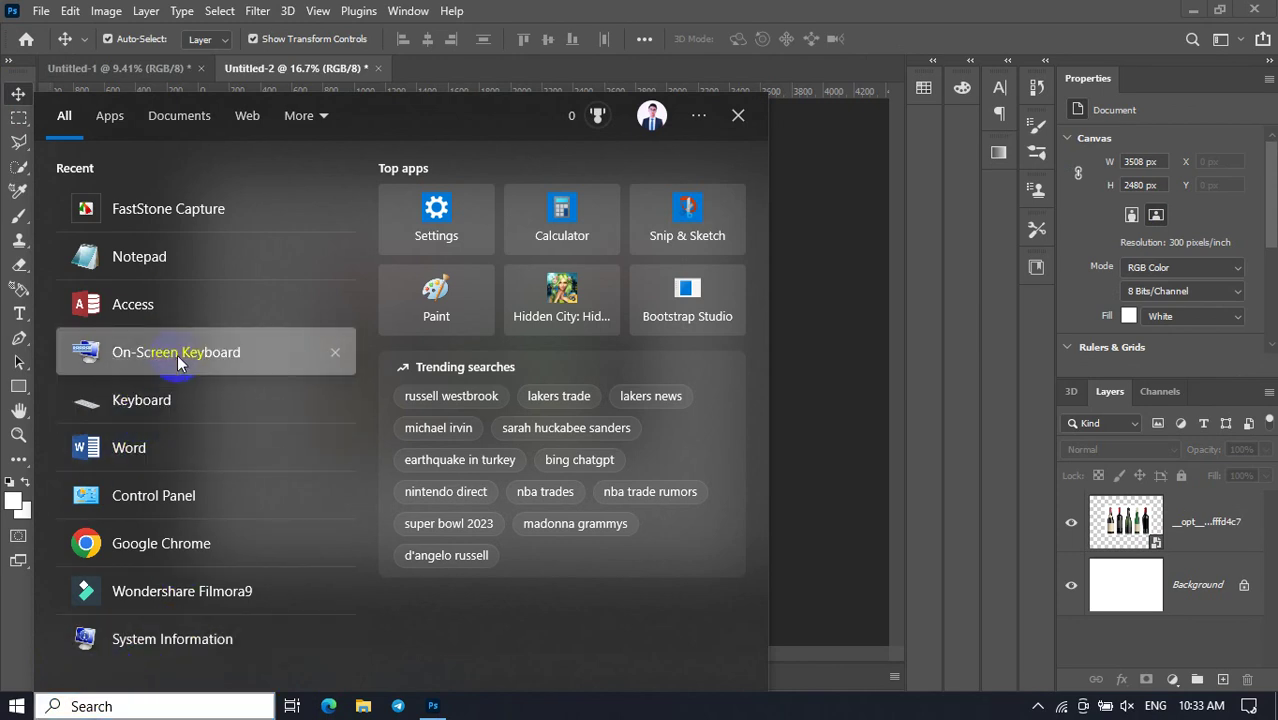
Launch the On-Screen Keyboard and rotate the wine bottles upright using its Shift key.
{"action": "left_click", "coordinate": [170, 355]}
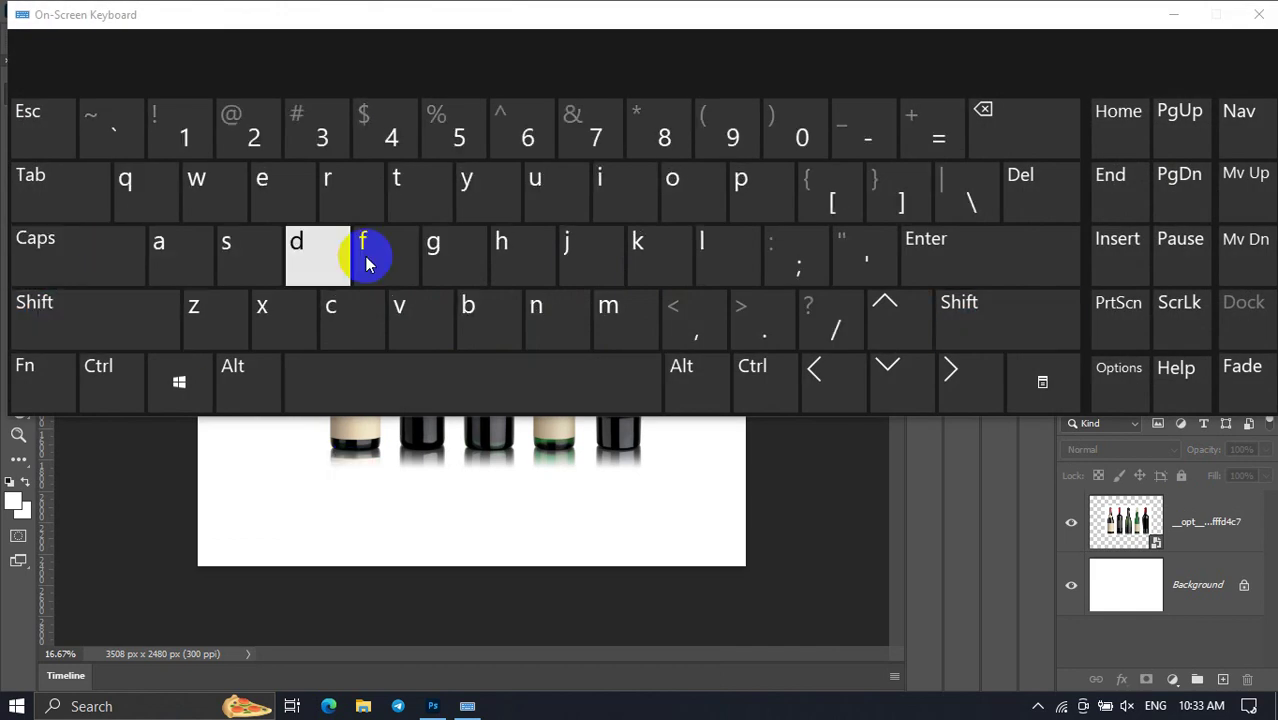
{"action": "left_click_drag", "start_coordinate": [14, 7], "coordinate": [350, 66]}
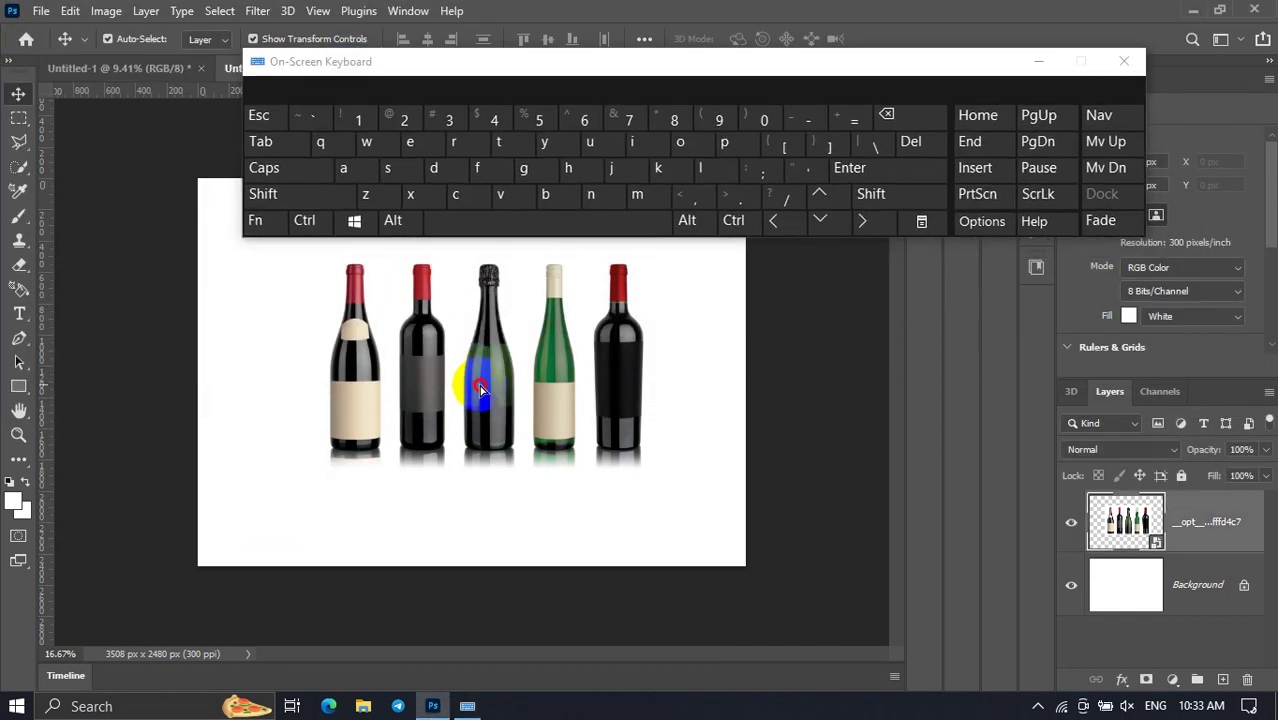
{"action": "left_click_drag", "start_coordinate": [521, 424], "coordinate": [523, 464]}
{"action": "key", "text": "shift"}
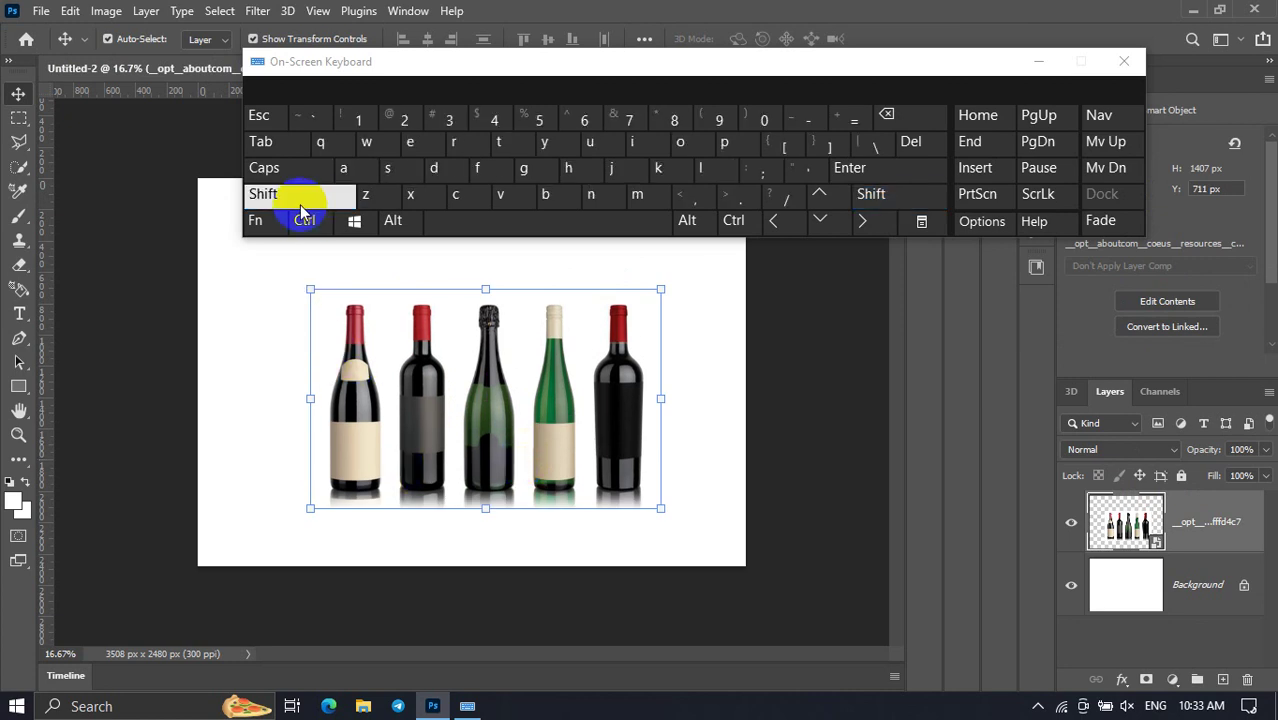
{"action": "key", "text": "shift"}
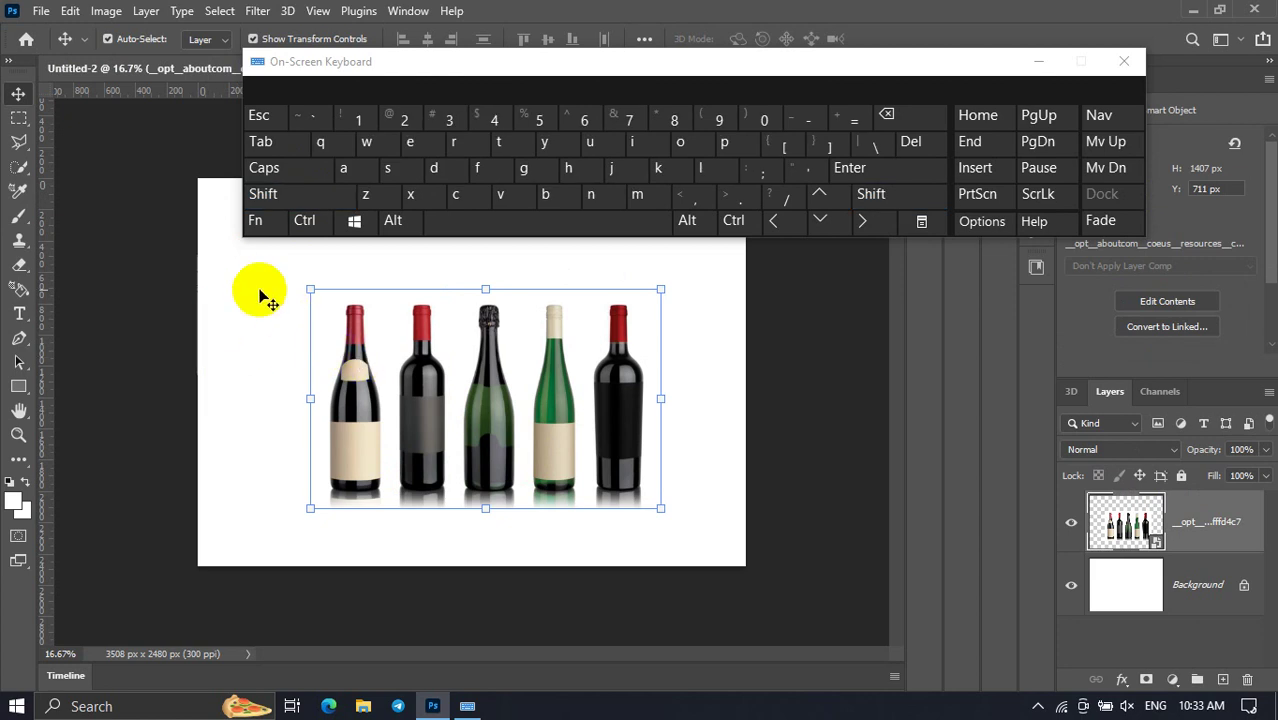
{"action": "left_click_drag", "start_coordinate": [298, 288], "coordinate": [625, 478]}
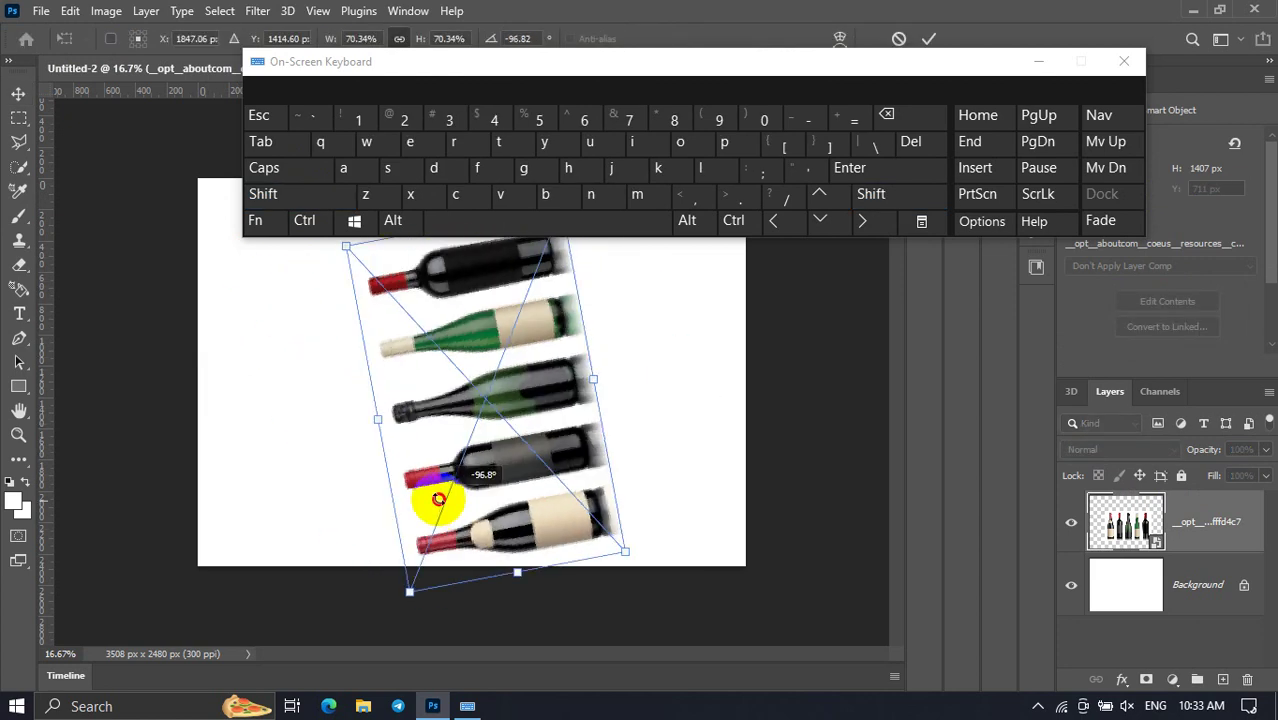
{"action": "mouse_move", "coordinate": [625, 478]}
{"action": "left_mouse_down"}
{"action": "mouse_move", "coordinate": [622, 587]}
{"action": "mouse_move", "coordinate": [621, 376]}
{"action": "mouse_move", "coordinate": [571, 462]}
{"action": "mouse_move", "coordinate": [536, 479]}
{"action": "mouse_move", "coordinate": [348, 383]}
{"action": "mouse_move", "coordinate": [338, 314]}
{"action": "mouse_move", "coordinate": [385, 257]}
{"action": "mouse_move", "coordinate": [502, 277]}
{"action": "mouse_move", "coordinate": [562, 405]}
{"action": "mouse_move", "coordinate": [564, 457]}
{"action": "mouse_move", "coordinate": [471, 471]}
{"action": "mouse_move", "coordinate": [425, 499]}
{"action": "mouse_move", "coordinate": [297, 437]}
{"action": "mouse_move", "coordinate": [277, 342]}
{"action": "mouse_move", "coordinate": [292, 307]}
{"action": "mouse_move", "coordinate": [342, 300]}
{"action": "left_mouse_up"}
{"action": "key", "text": "shift"}
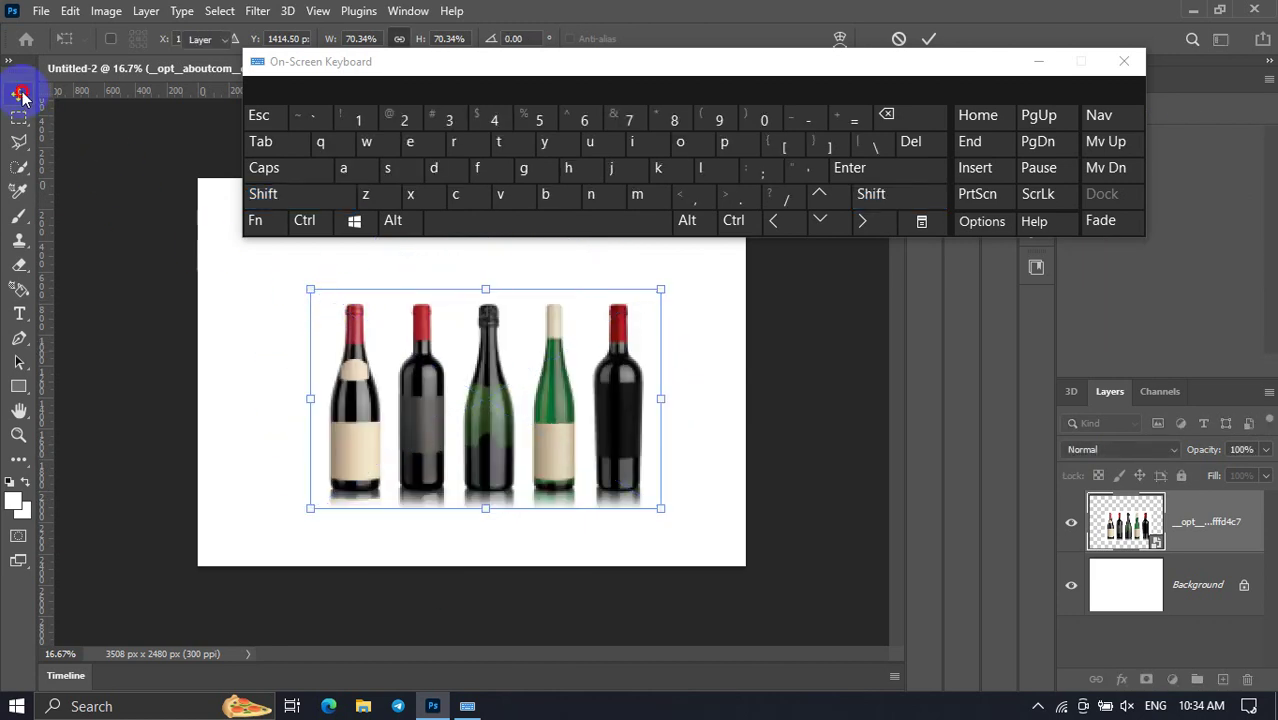
Minimize the virtual keyboard and move the bottles right and slightly up to X 1112, Y 537.
{"action": "left_click", "coordinate": [22, 95]}
{"action": "left_click", "coordinate": [293, 402]}
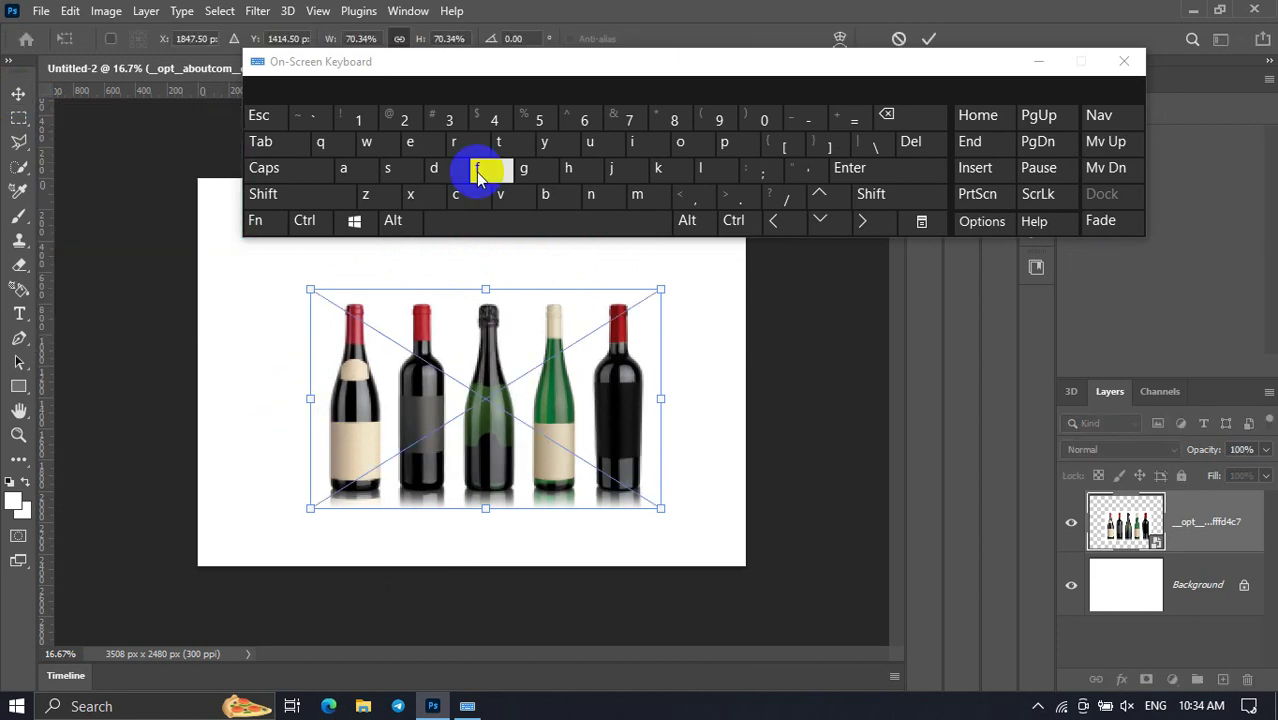
{"action": "left_click", "coordinate": [1039, 61]}
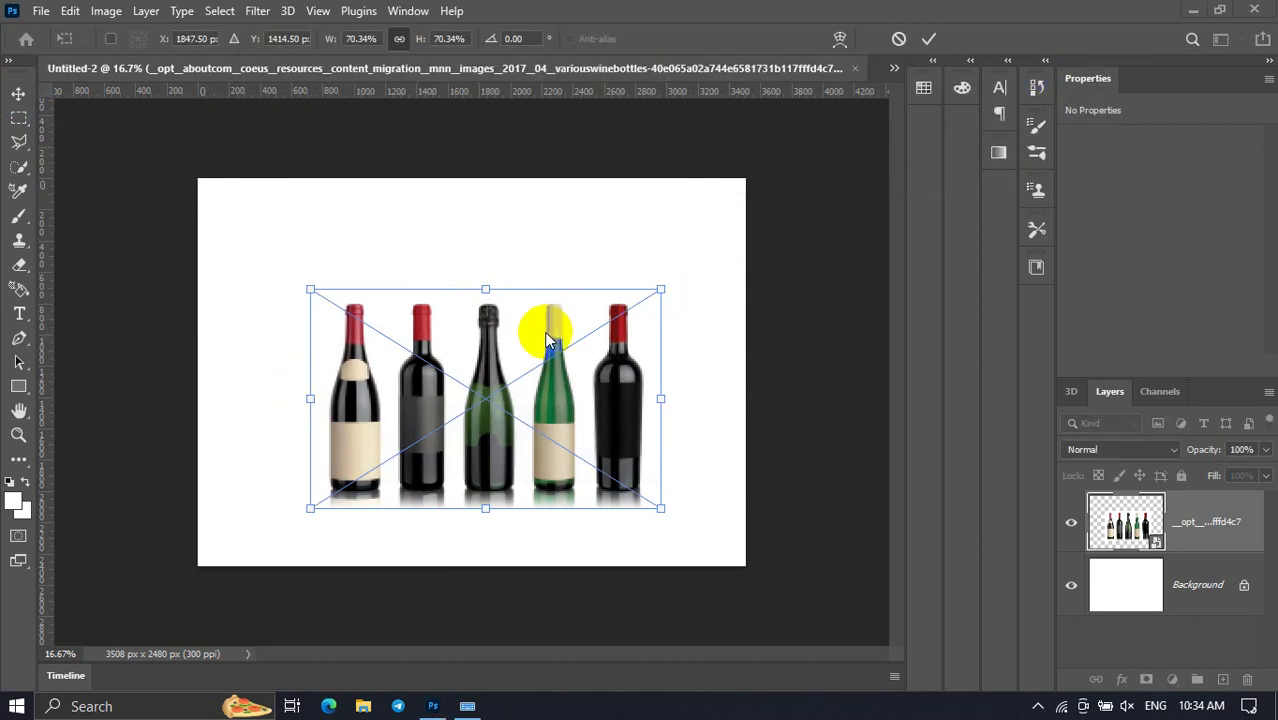
{"action": "left_click", "coordinate": [15, 93]}
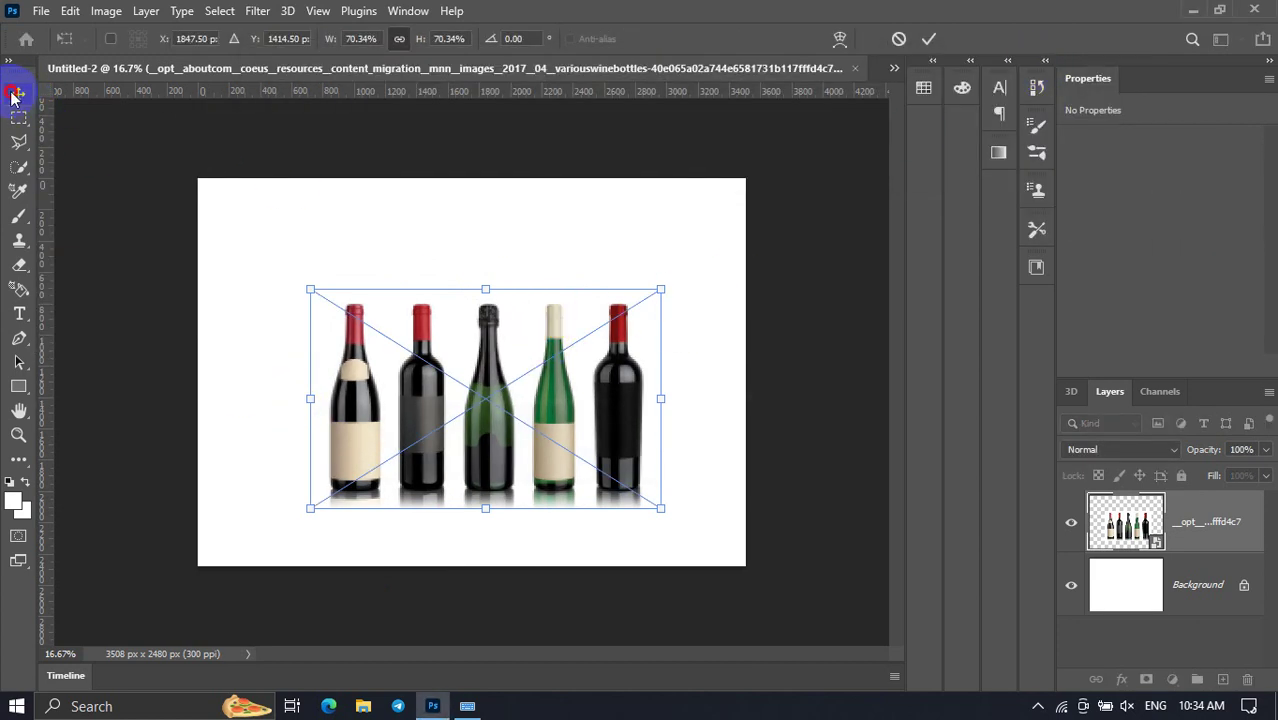
{"action": "left_click_drag", "start_coordinate": [428, 328], "coordinate": [485, 294]}
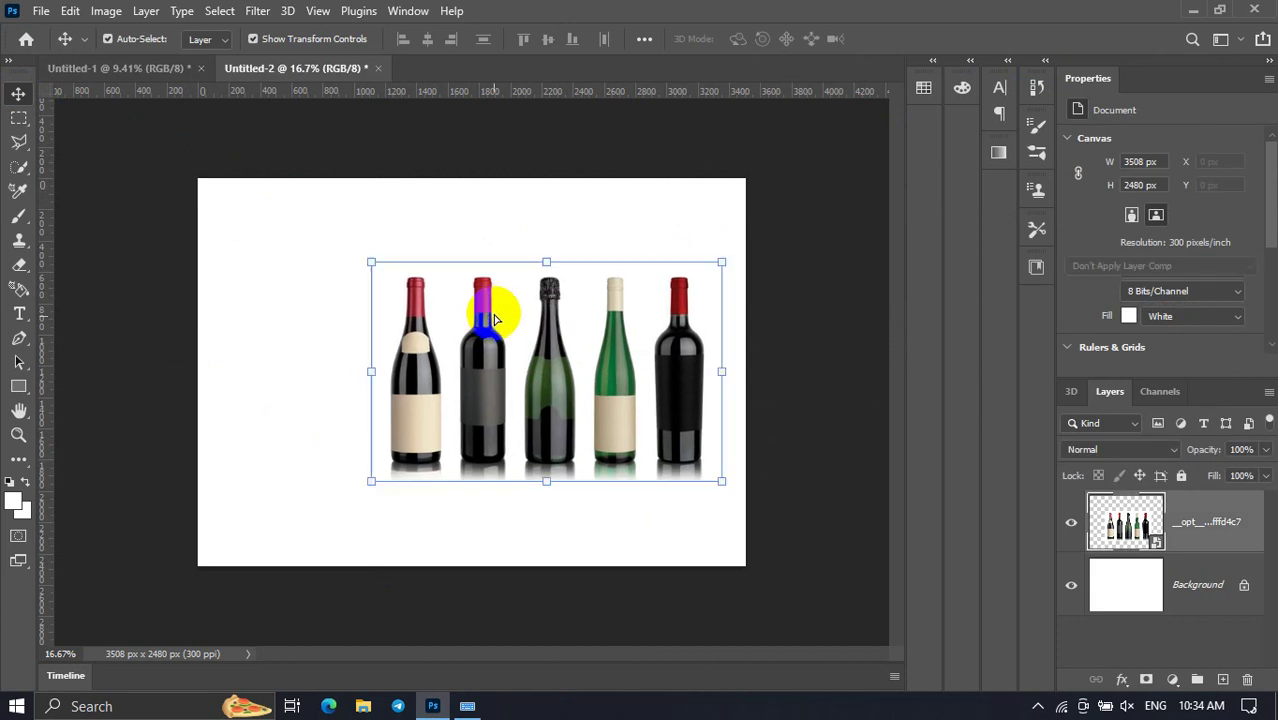
{"action": "left_click", "coordinate": [314, 229]}
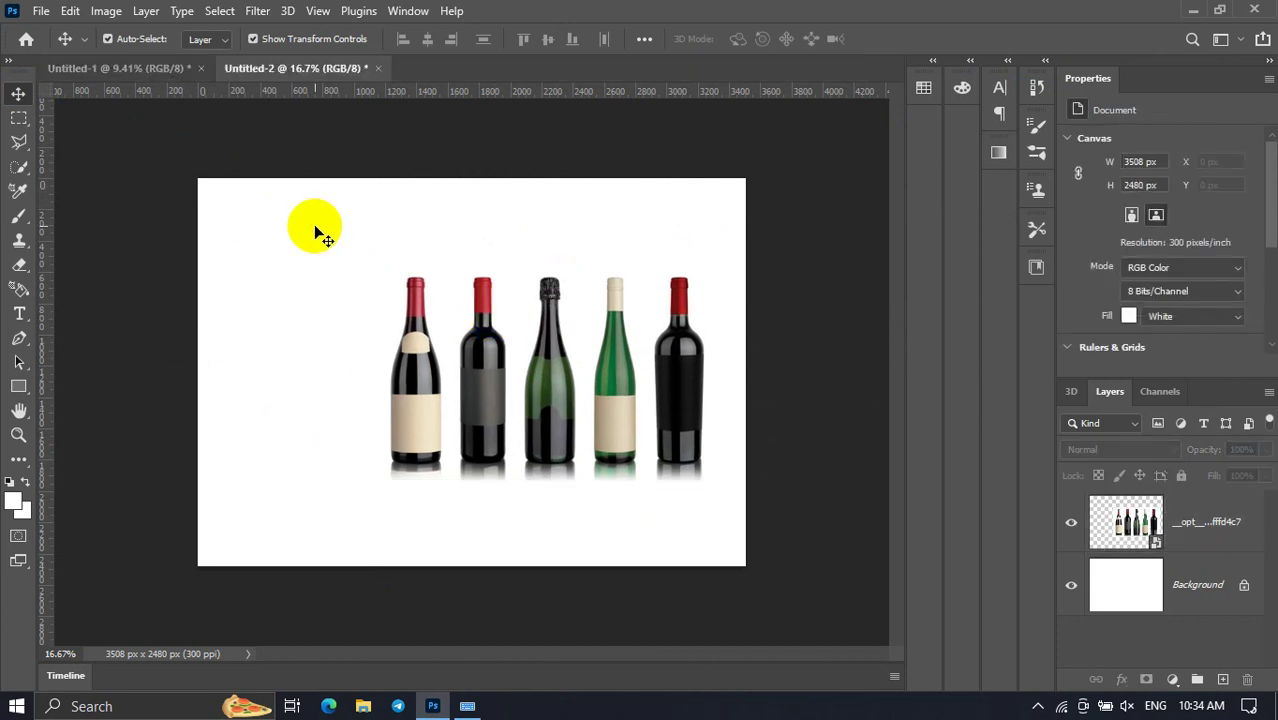
Place 3.png as an embedded image, scaled down at the canvas's left.
{"action": "left_click", "coordinate": [68, 11]}
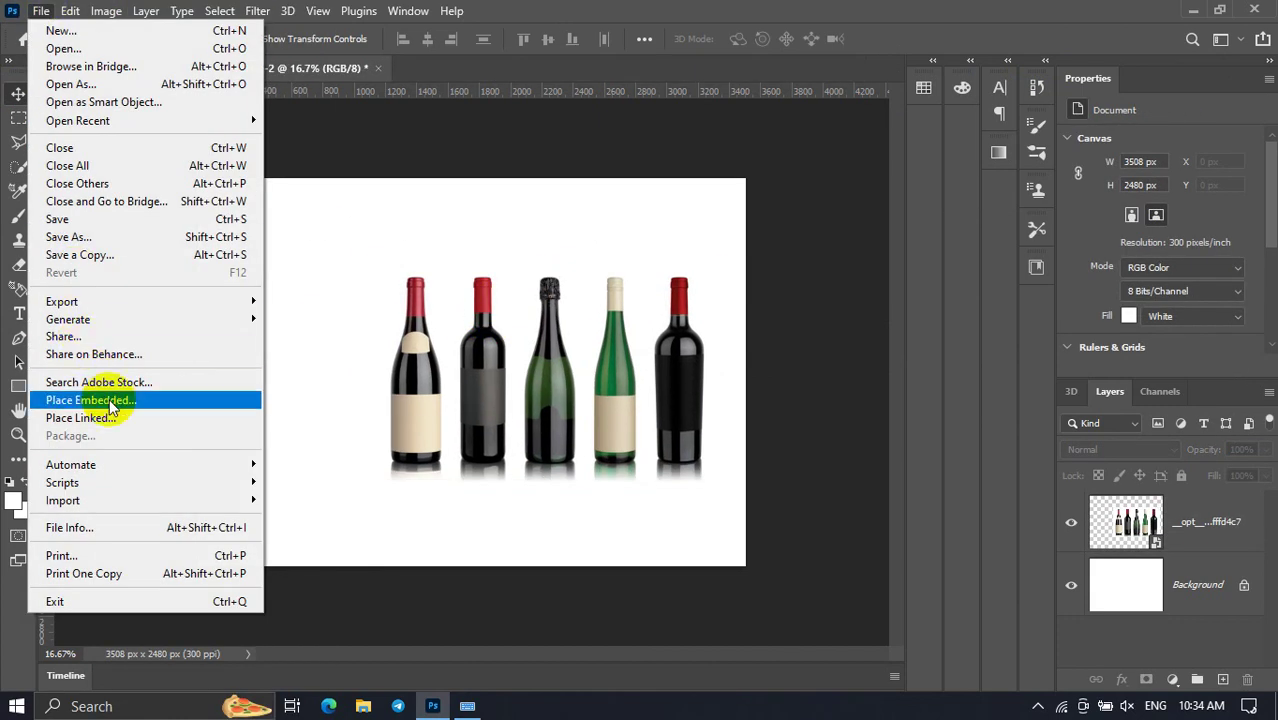
{"action": "left_click", "coordinate": [112, 402]}
{"action": "scroll", "coordinate": [245, 295], "scroll_direction": "down", "scroll_amount": 5}
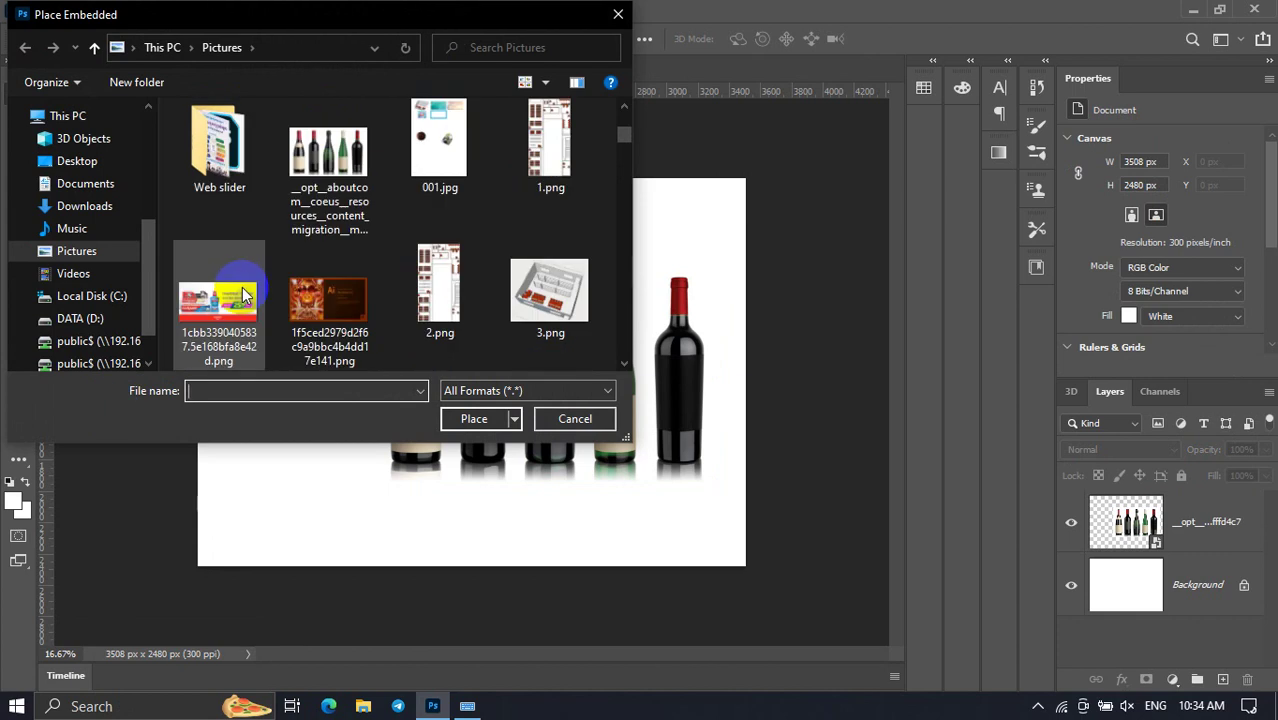
{"action": "left_click", "coordinate": [549, 295]}
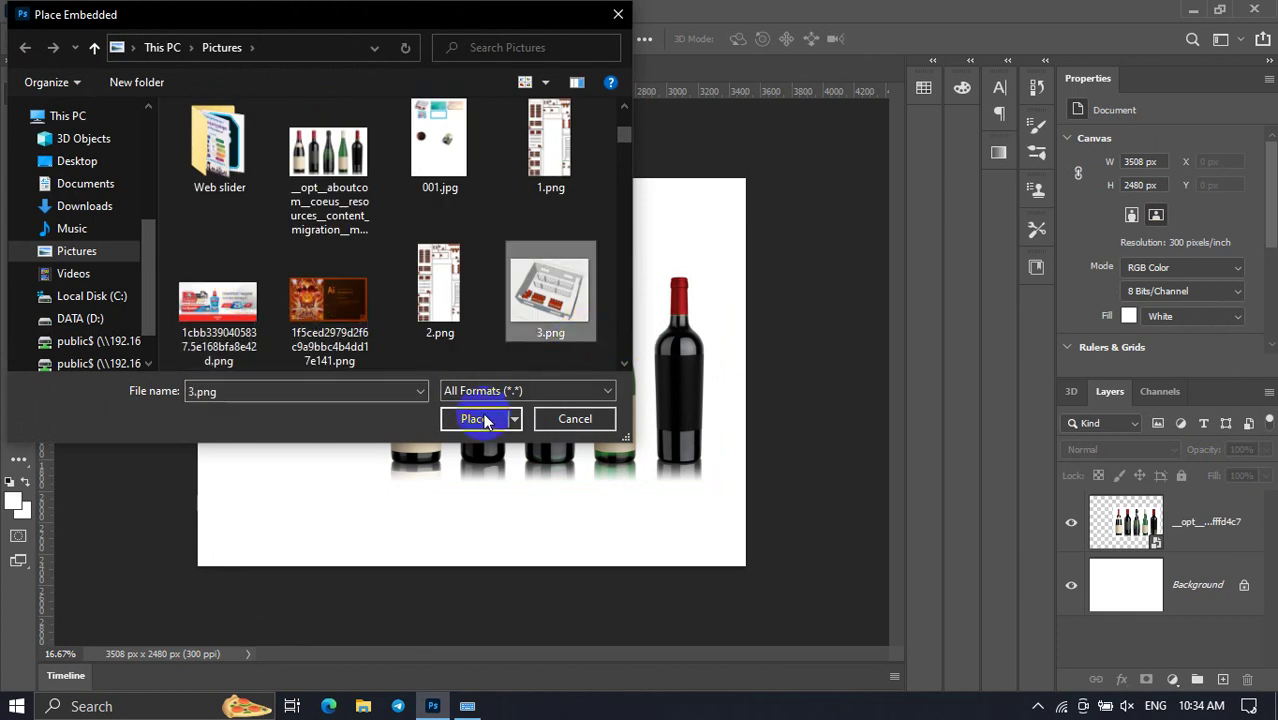
{"action": "left_click", "coordinate": [474, 419]}
{"action": "mouse_move", "coordinate": [453, 420]}
{"action": "left_mouse_down"}
{"action": "mouse_move", "coordinate": [297, 364]}
{"action": "mouse_move", "coordinate": [261, 366]}
{"action": "left_mouse_up"}
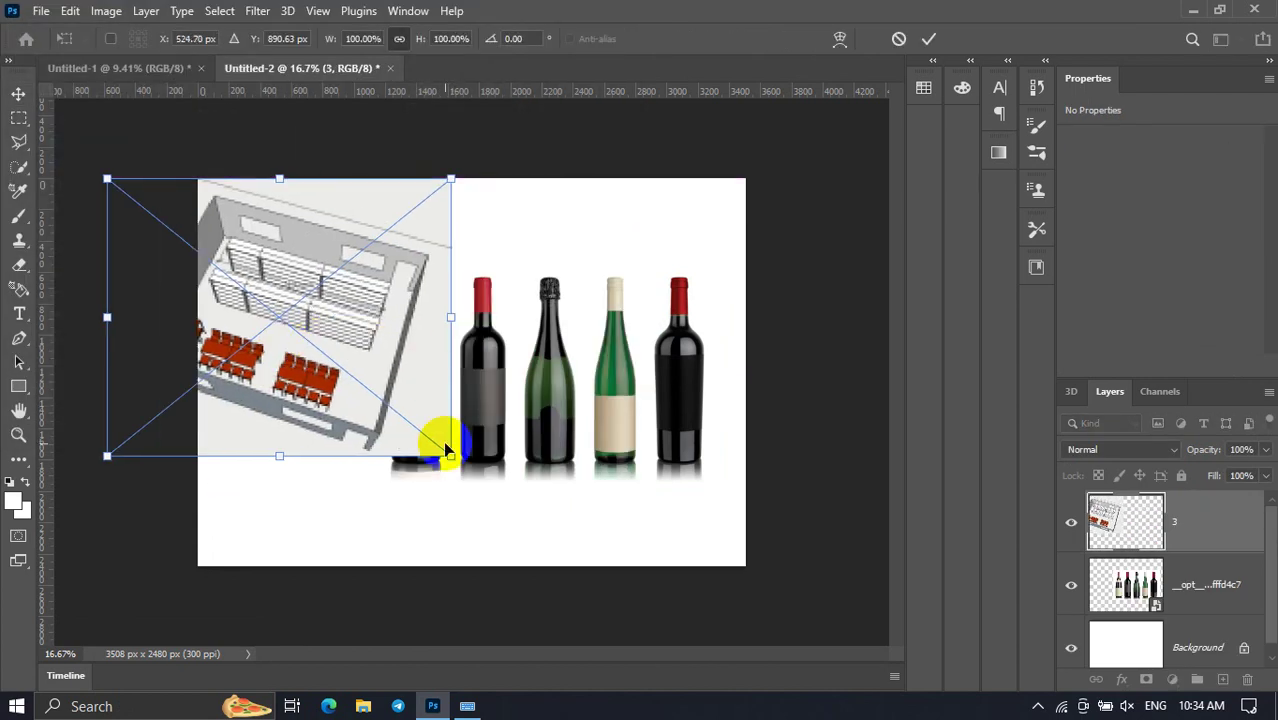
{"action": "left_click_drag", "start_coordinate": [447, 453], "coordinate": [334, 364]}
{"action": "left_click", "coordinate": [18, 92]}
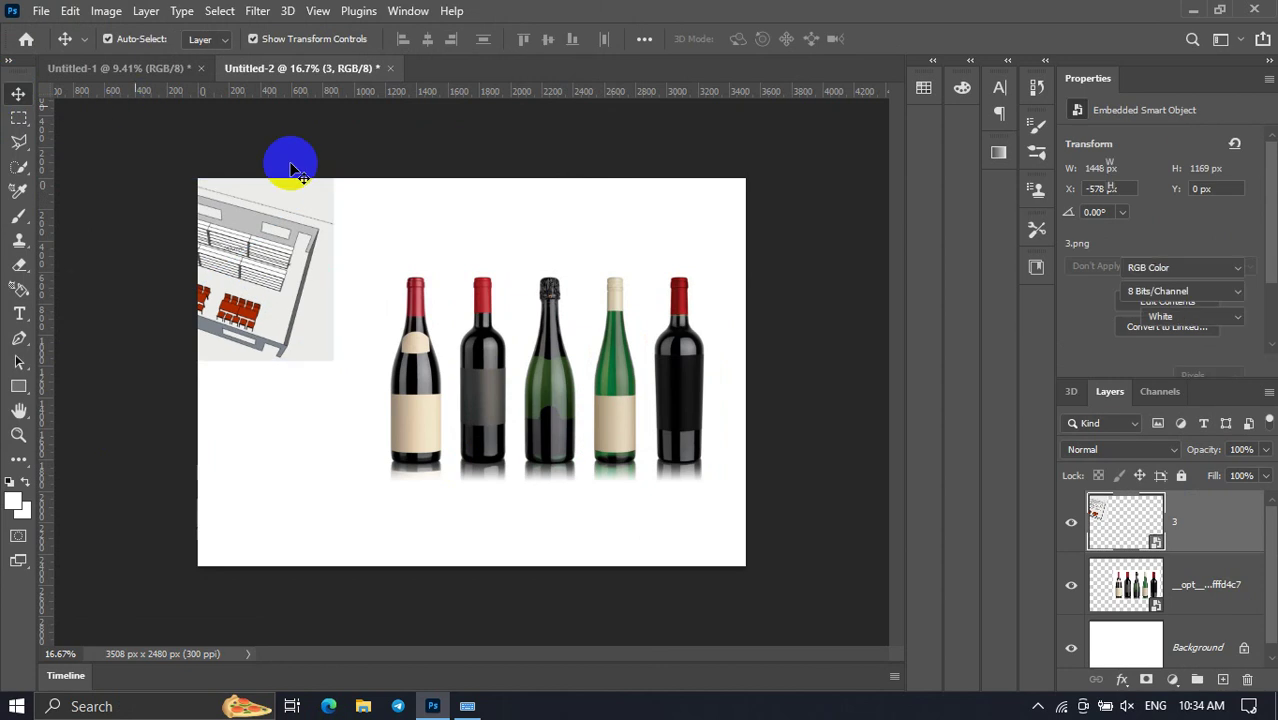
Shrink the wine bottles to about 54% and nudge the floor plan into place at left.
{"action": "left_click", "coordinate": [535, 390]}
{"action": "key", "text": "ctrl+t"}
{"action": "left_click_drag", "start_coordinate": [383, 231], "coordinate": [463, 286]}
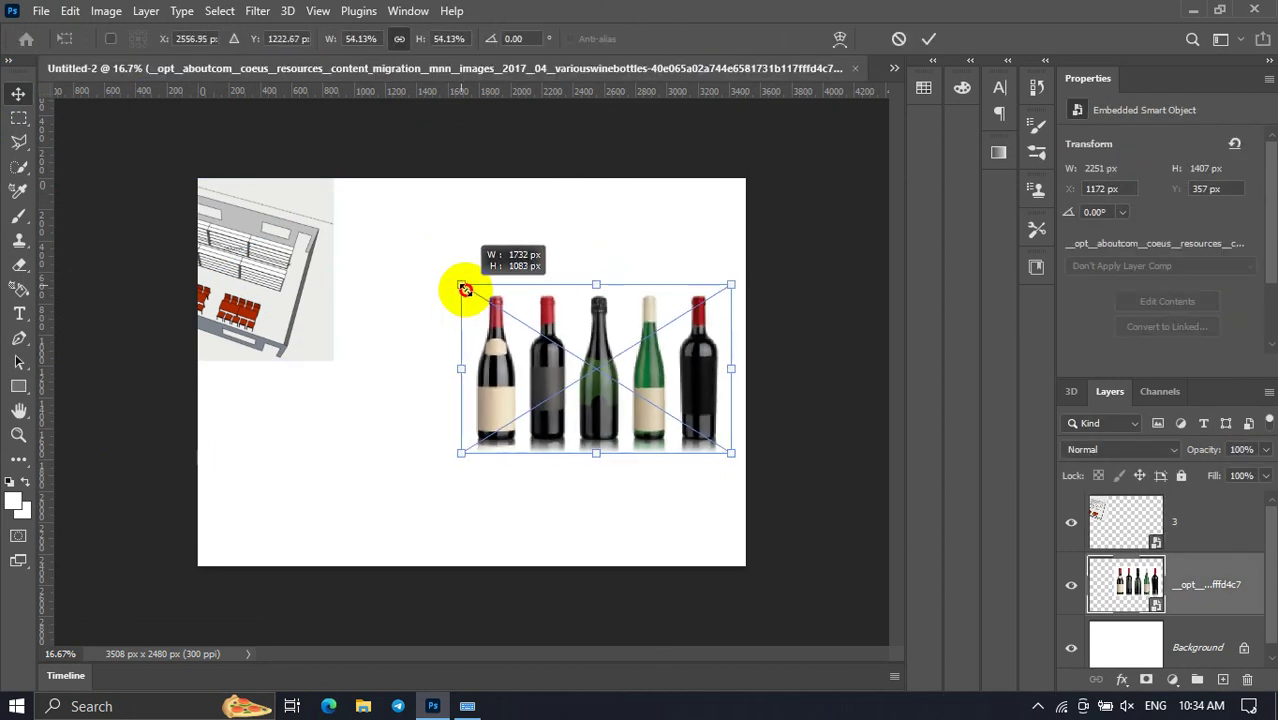
{"action": "left_click", "coordinate": [18, 92]}
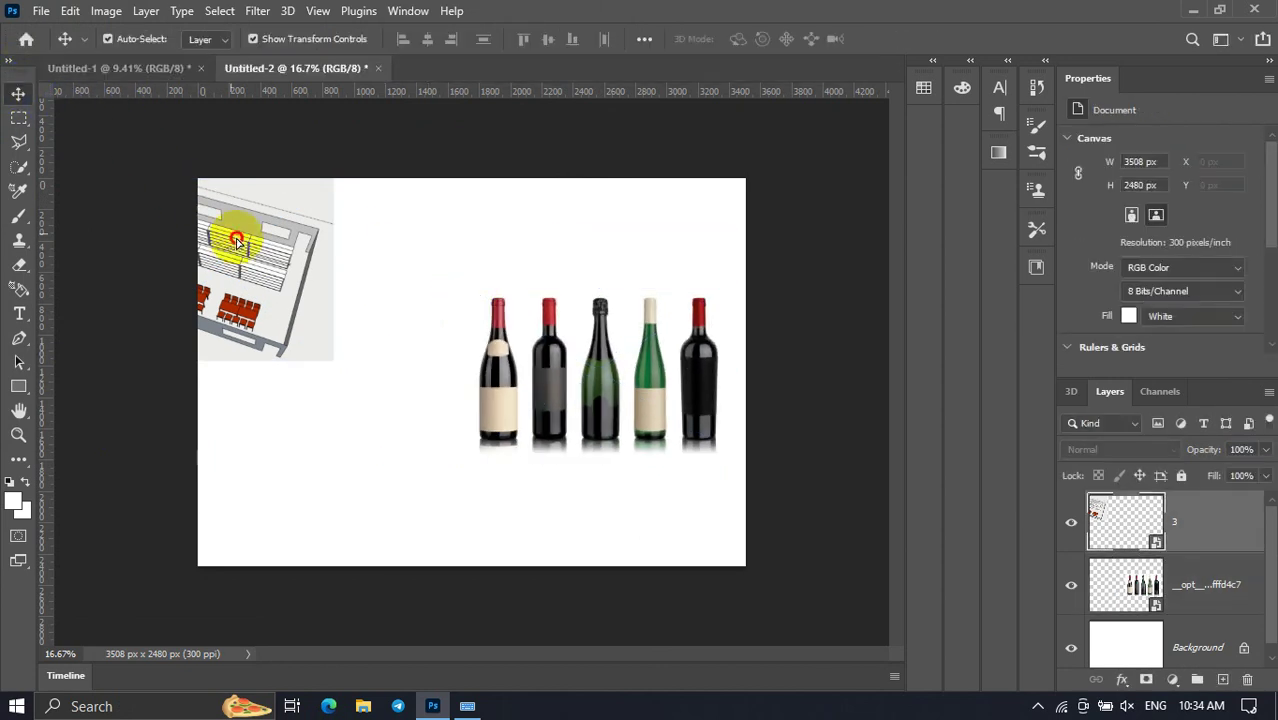
{"action": "left_click_drag", "start_coordinate": [228, 237], "coordinate": [348, 280]}
{"action": "left_click_drag", "start_coordinate": [399, 242], "coordinate": [390, 248]}
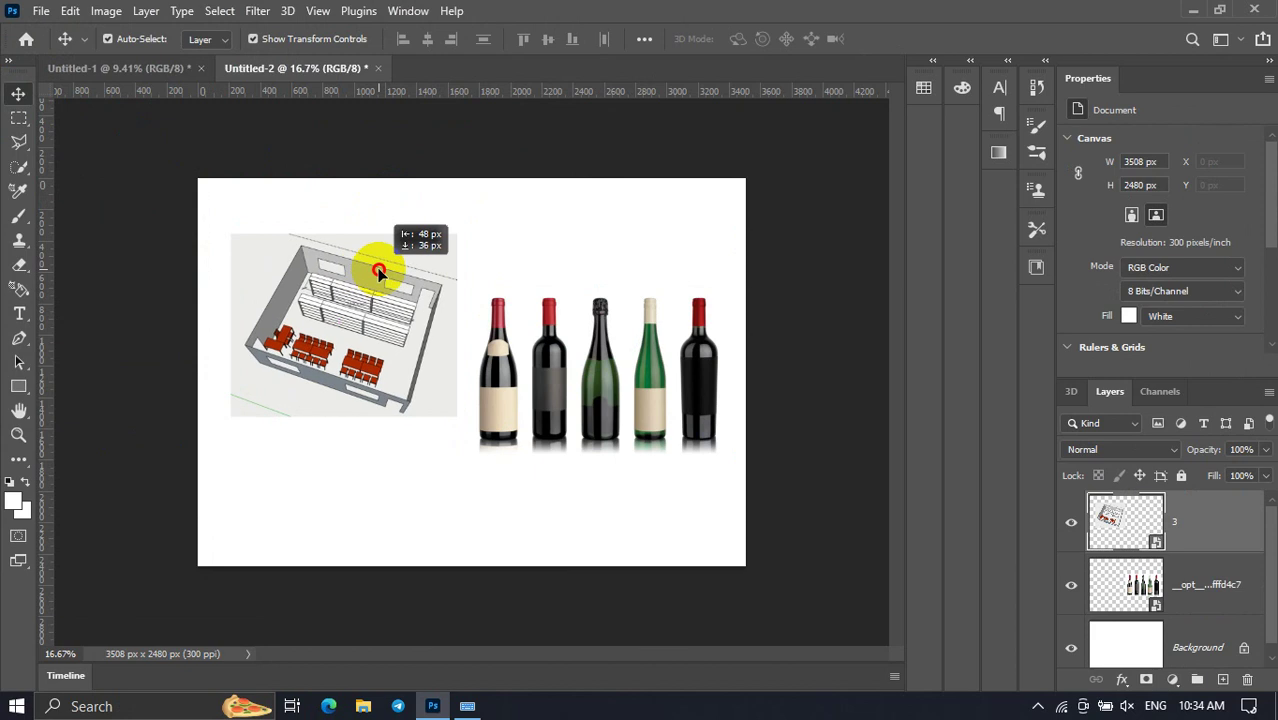
Widen the side panels, turn off Move tool Auto-Select, and dismiss the no-layers-selected warning.
{"action": "left_click", "coordinate": [537, 248]}
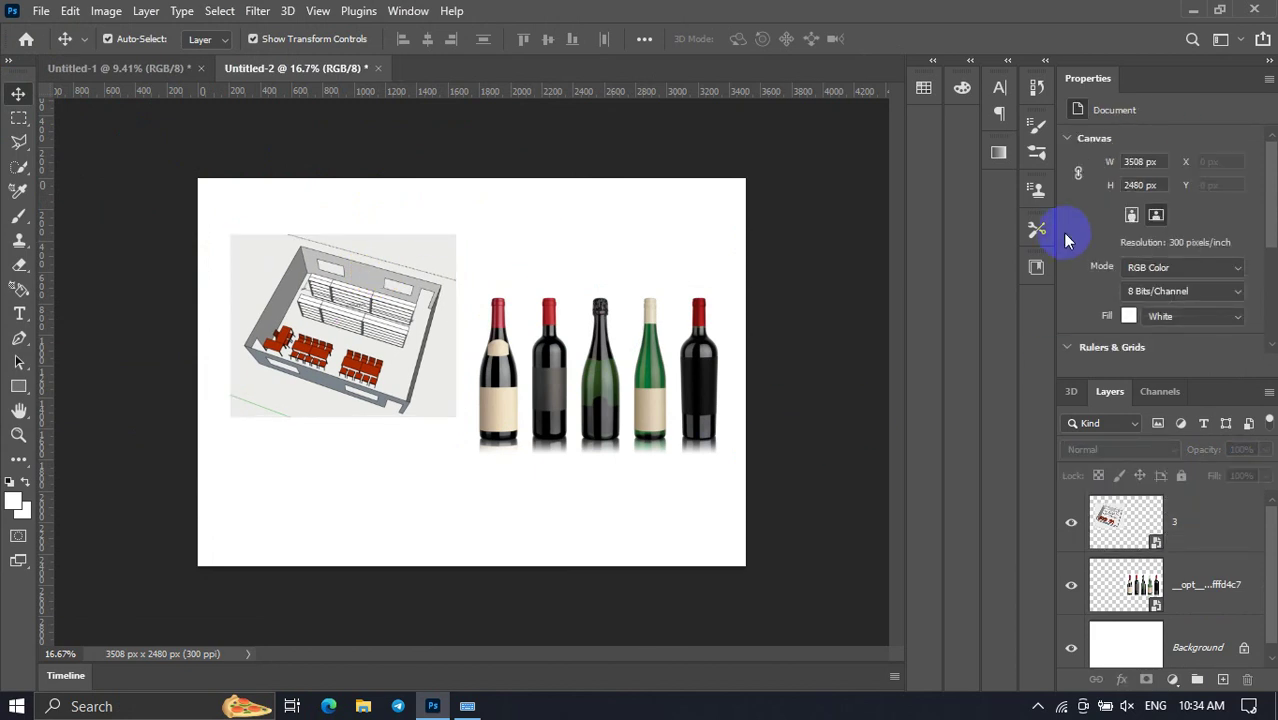
{"action": "left_click_drag", "start_coordinate": [1056, 232], "coordinate": [998, 230]}
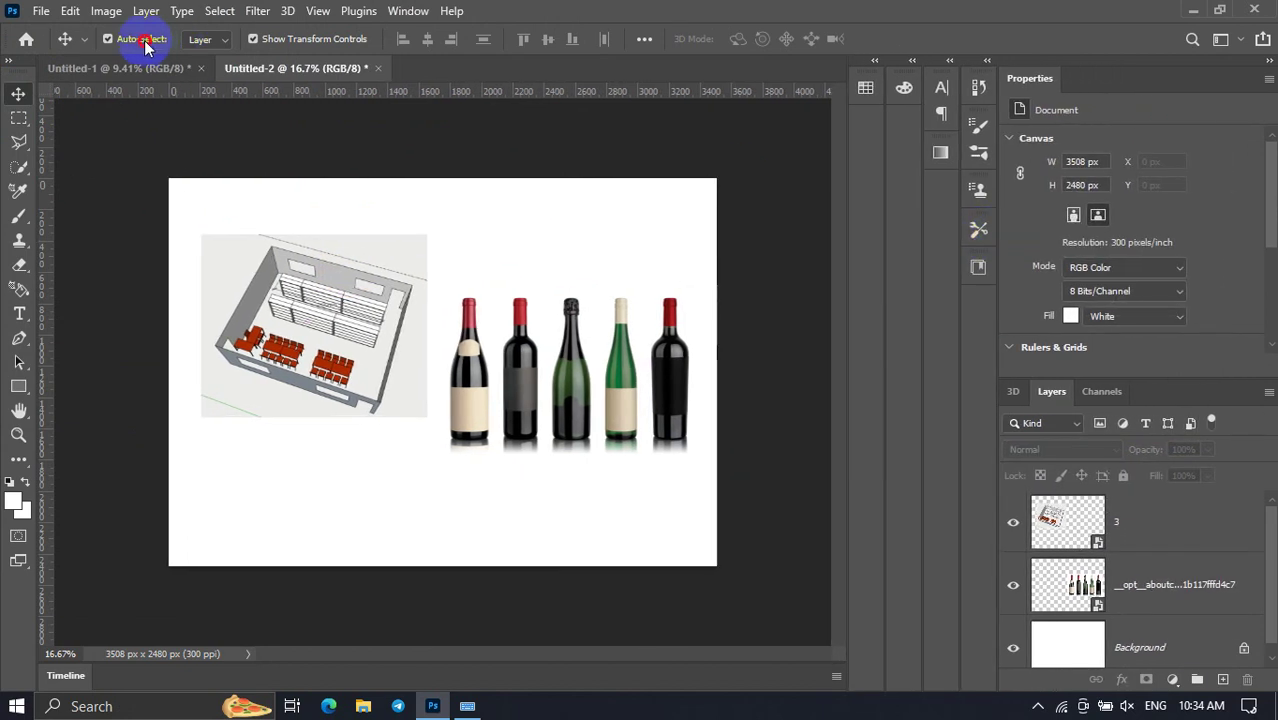
{"action": "scroll", "coordinate": [1033, 522], "scroll_direction": "down", "scroll_amount": 1}
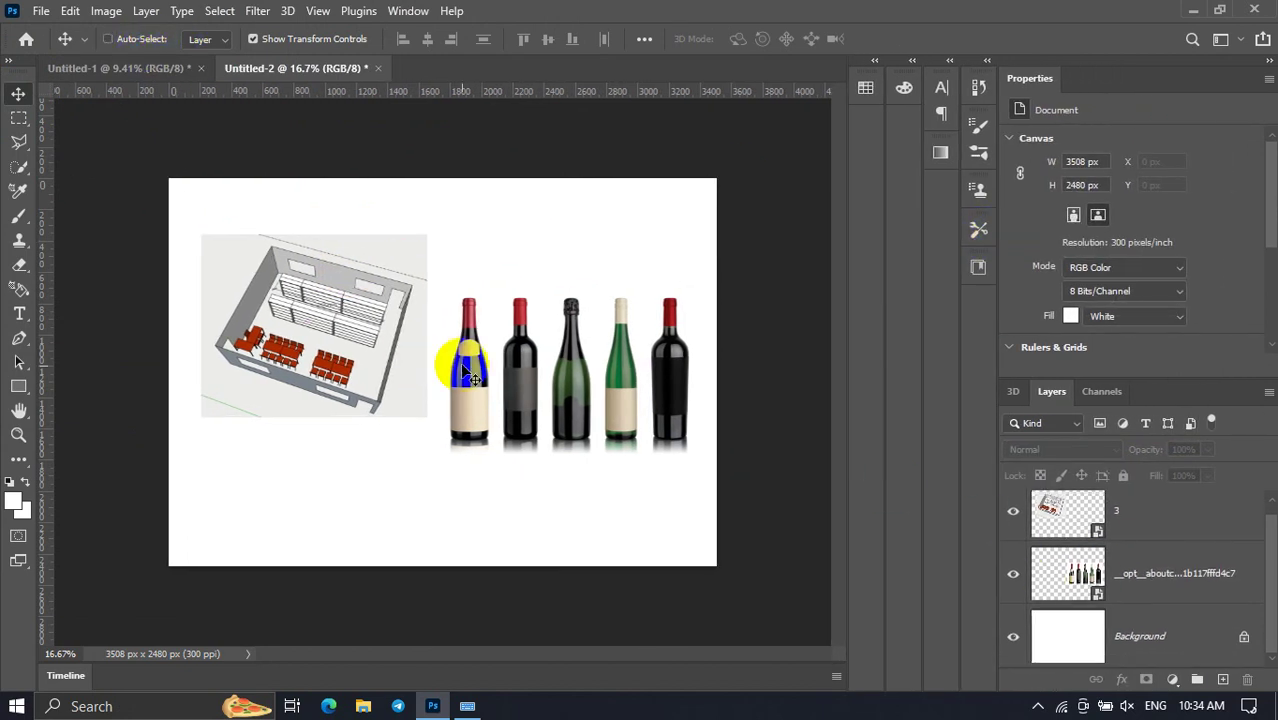
{"action": "left_click", "coordinate": [456, 357]}
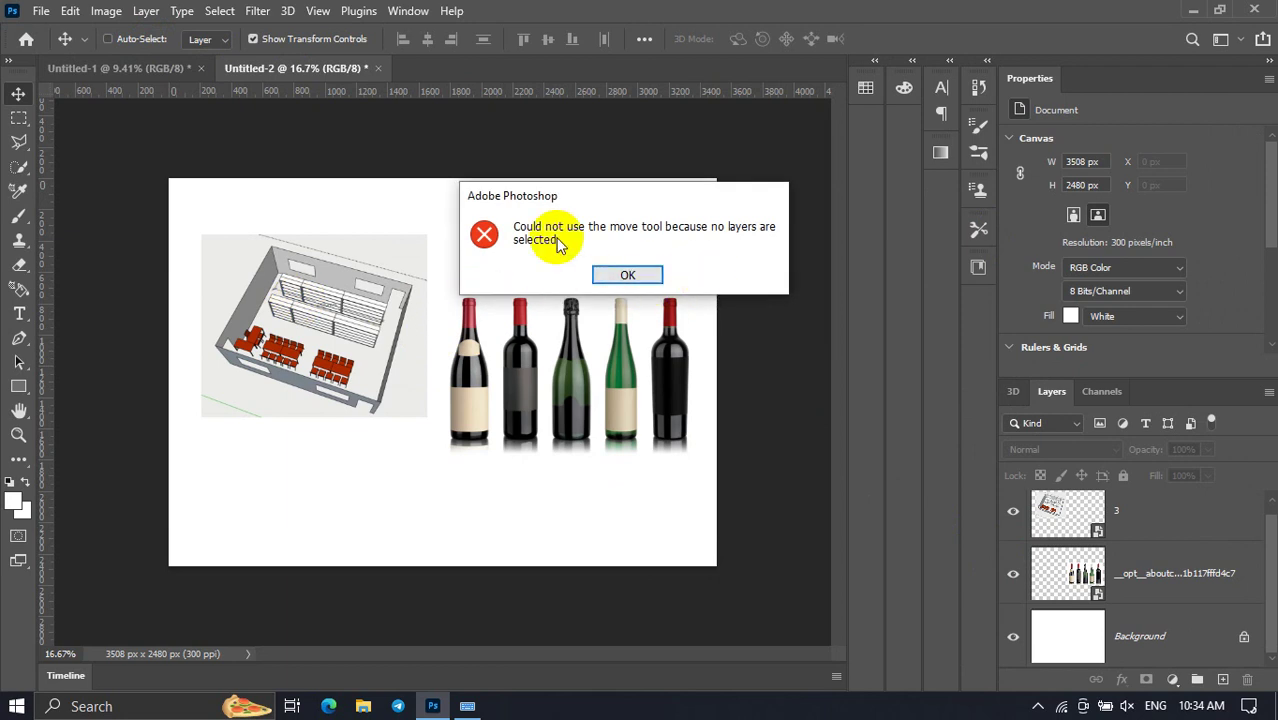
{"action": "left_click", "coordinate": [628, 276]}
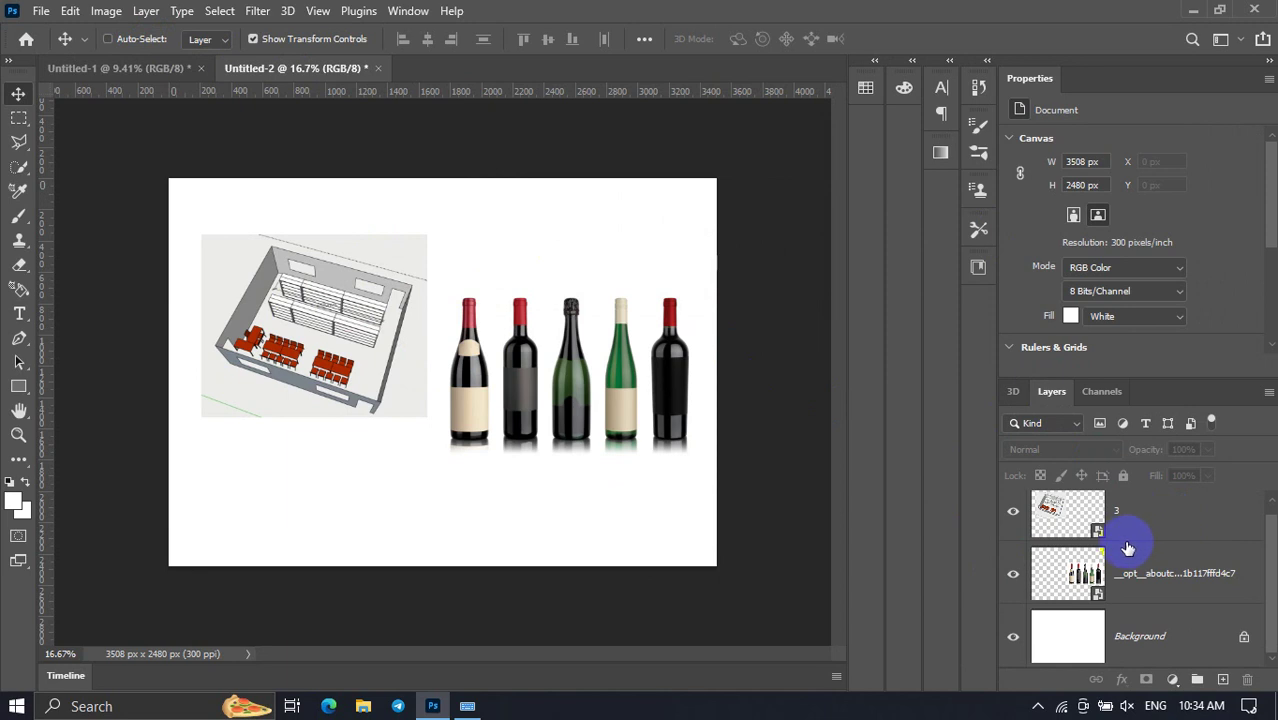
Select the bottles layer and drag the bottles into a new position.
{"action": "left_click", "coordinate": [1162, 585]}
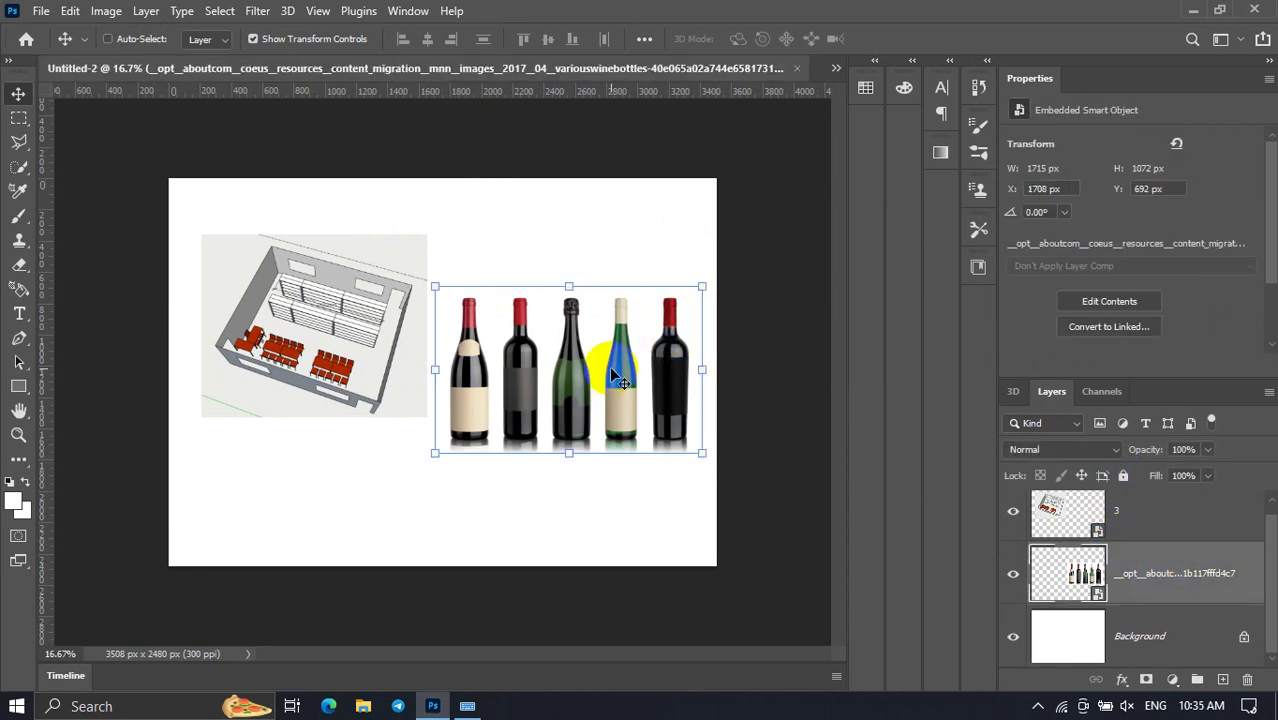
{"action": "left_click_drag", "start_coordinate": [619, 378], "coordinate": [607, 353]}
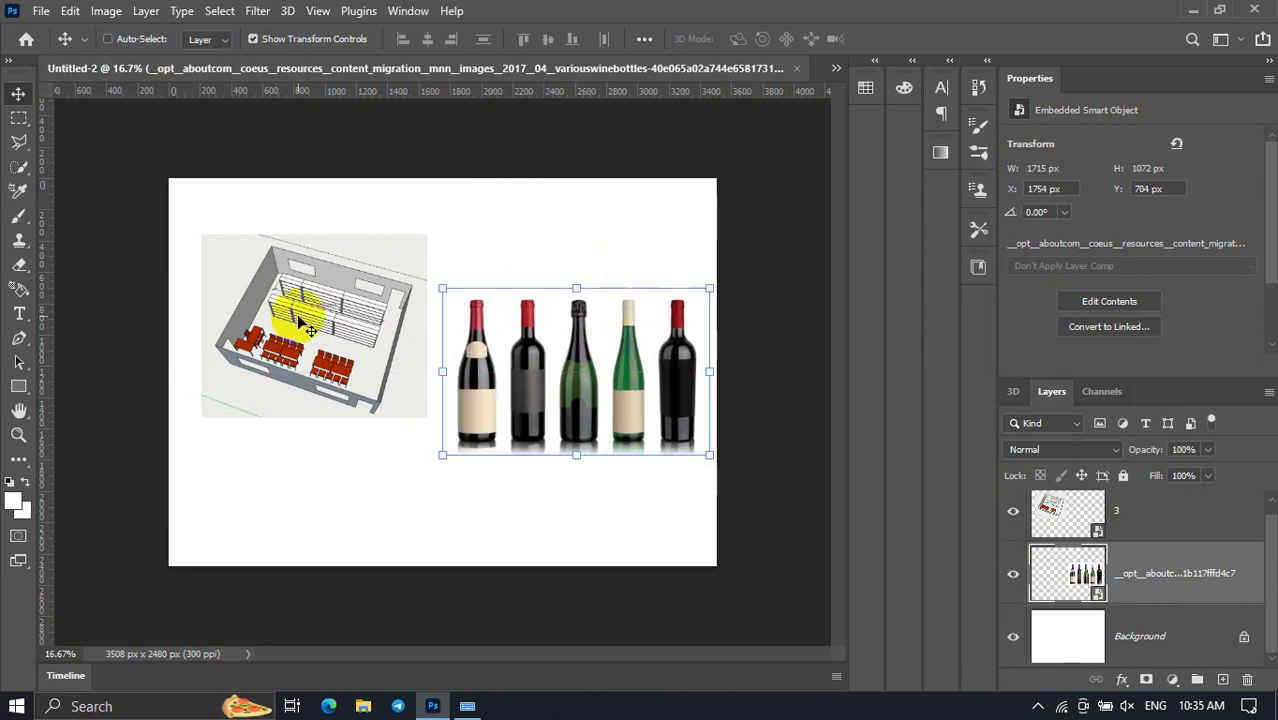
{"action": "left_click_drag", "start_coordinate": [294, 315], "coordinate": [318, 372]}
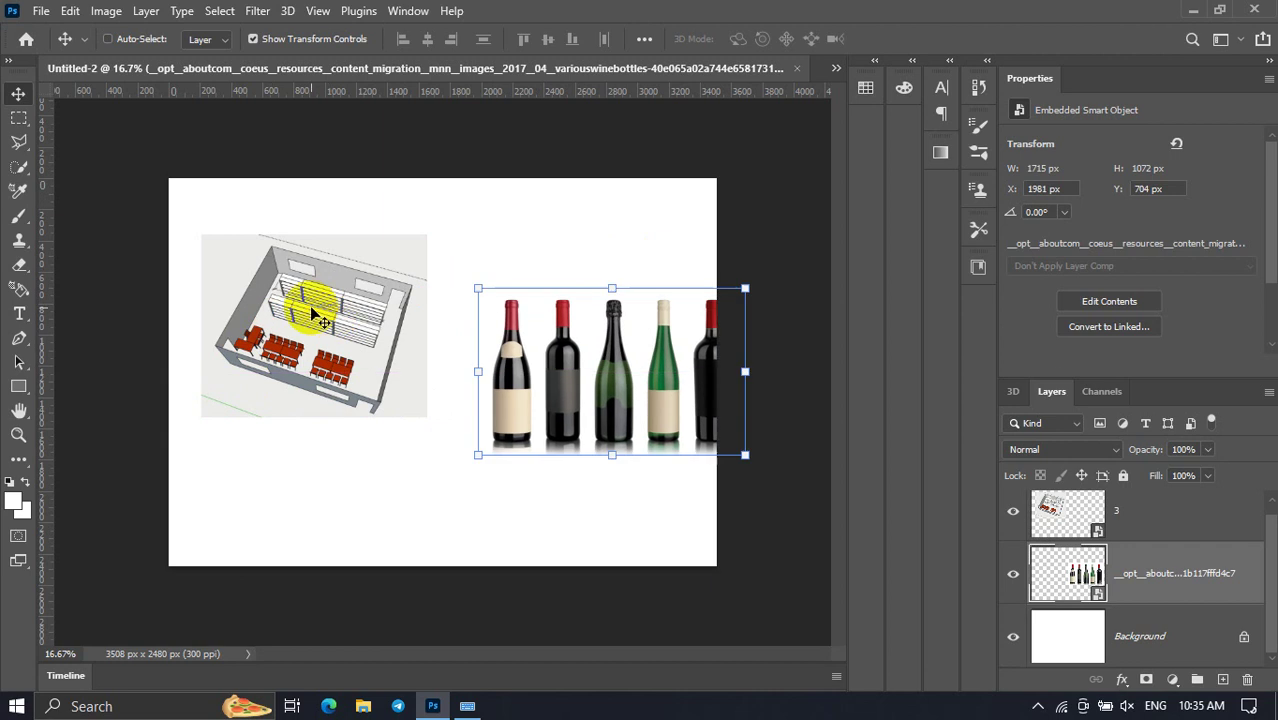
{"action": "mouse_move", "coordinate": [208, 162]}
{"action": "left_mouse_down"}
{"action": "mouse_move", "coordinate": [99, 215]}
{"action": "mouse_move", "coordinate": [108, 200]}
{"action": "left_mouse_up"}
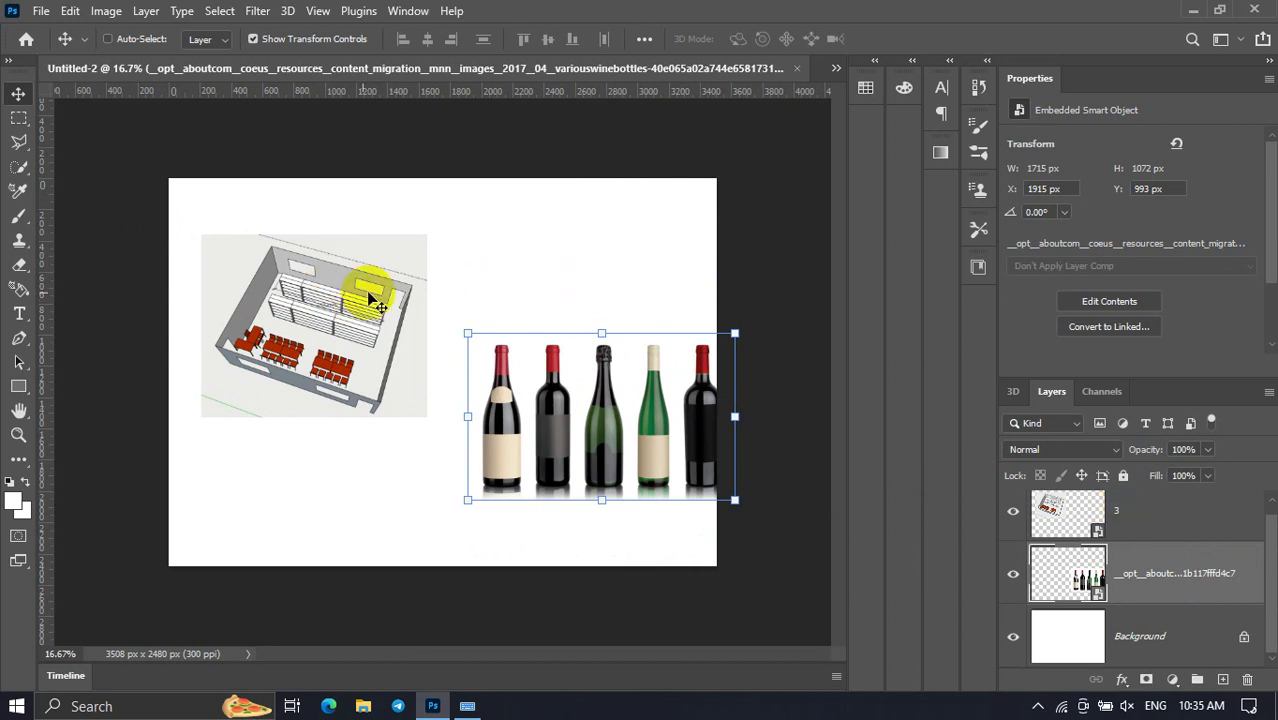
{"action": "scroll", "coordinate": [1208, 595], "scroll_direction": "up", "scroll_amount": 1}
Move the room plan into the top-left corner and raise the bottles to the top edge.
{"action": "left_click", "coordinate": [1061, 519]}
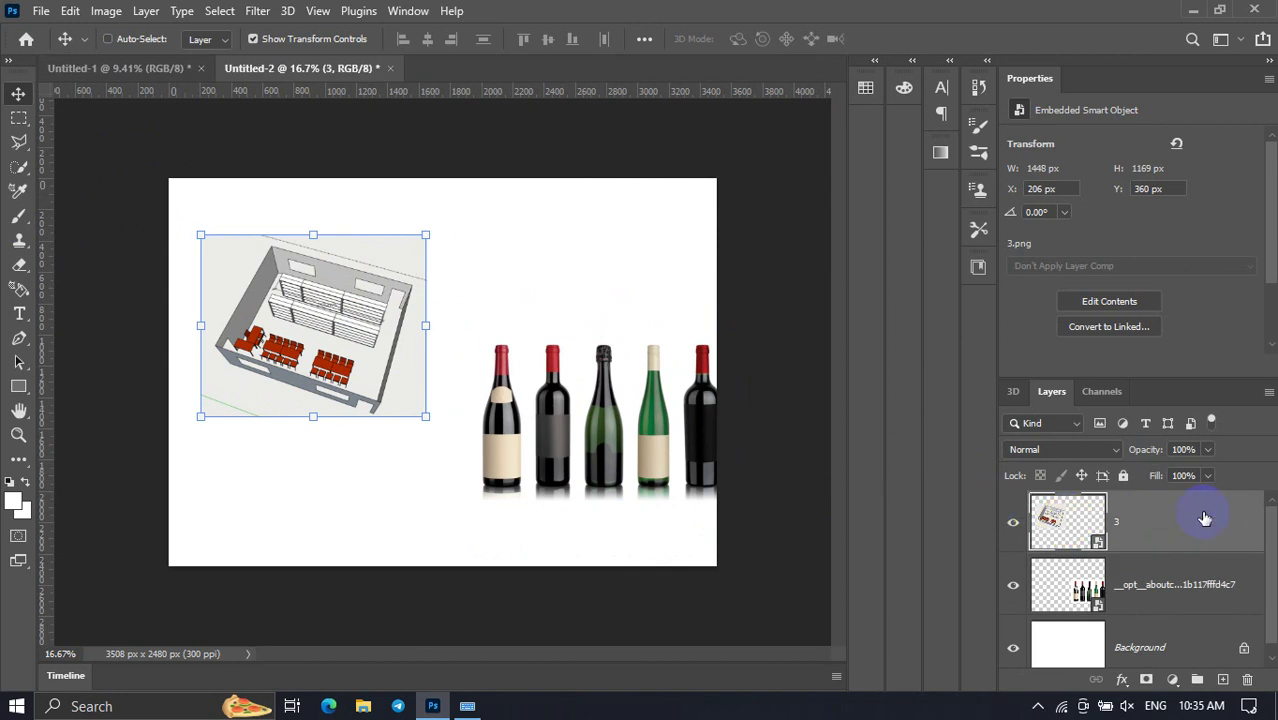
{"action": "left_click_drag", "start_coordinate": [606, 429], "coordinate": [641, 465]}
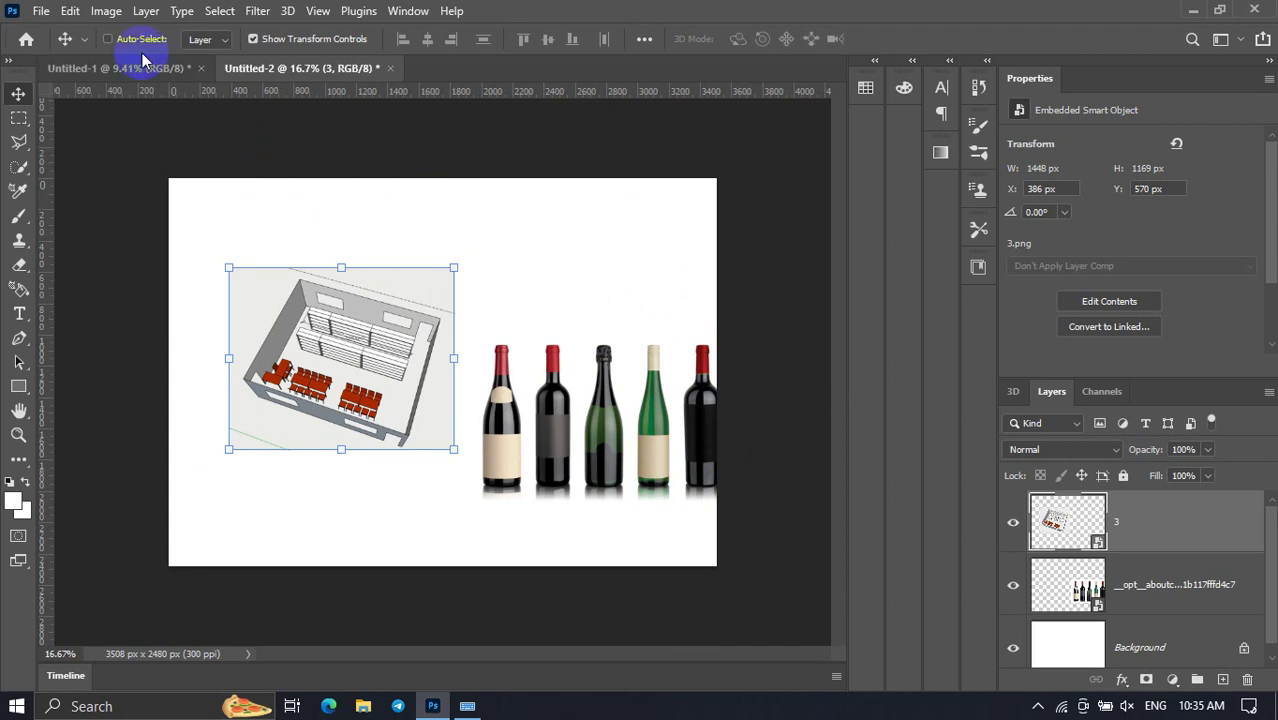
{"action": "left_click", "coordinate": [629, 427]}
{"action": "left_click", "coordinate": [358, 322]}
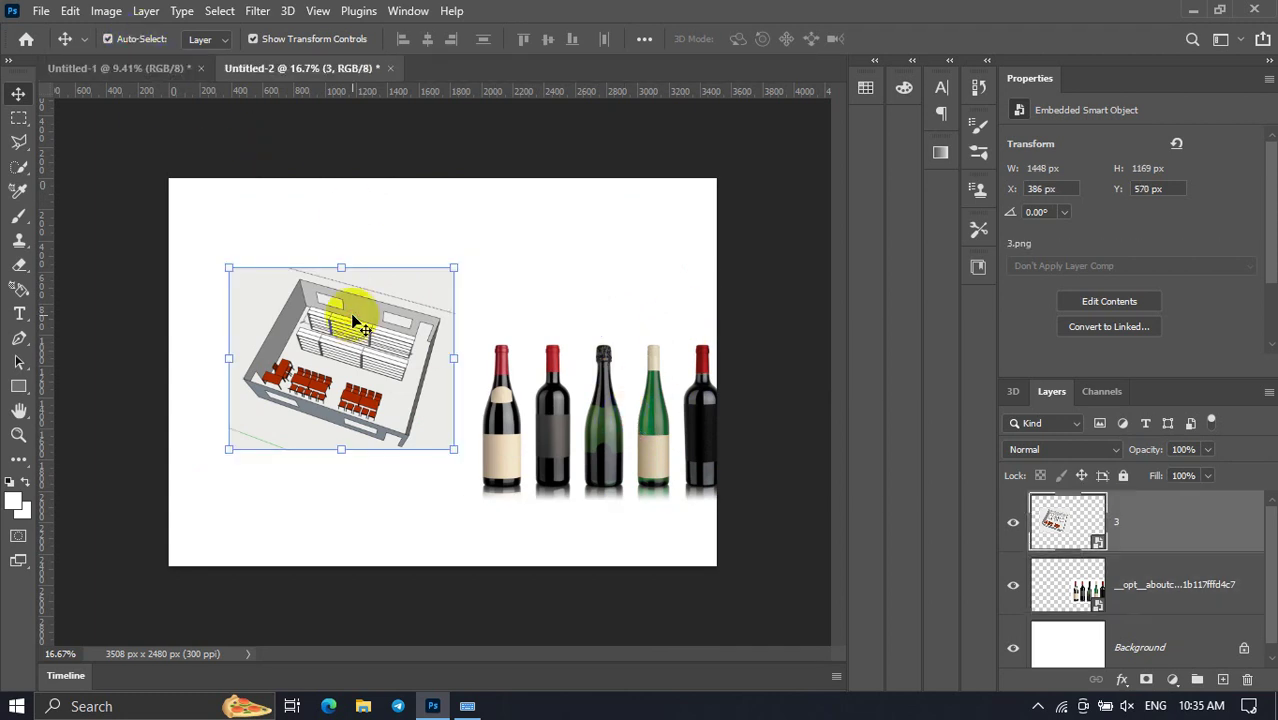
{"action": "left_click_drag", "start_coordinate": [380, 370], "coordinate": [338, 305]}
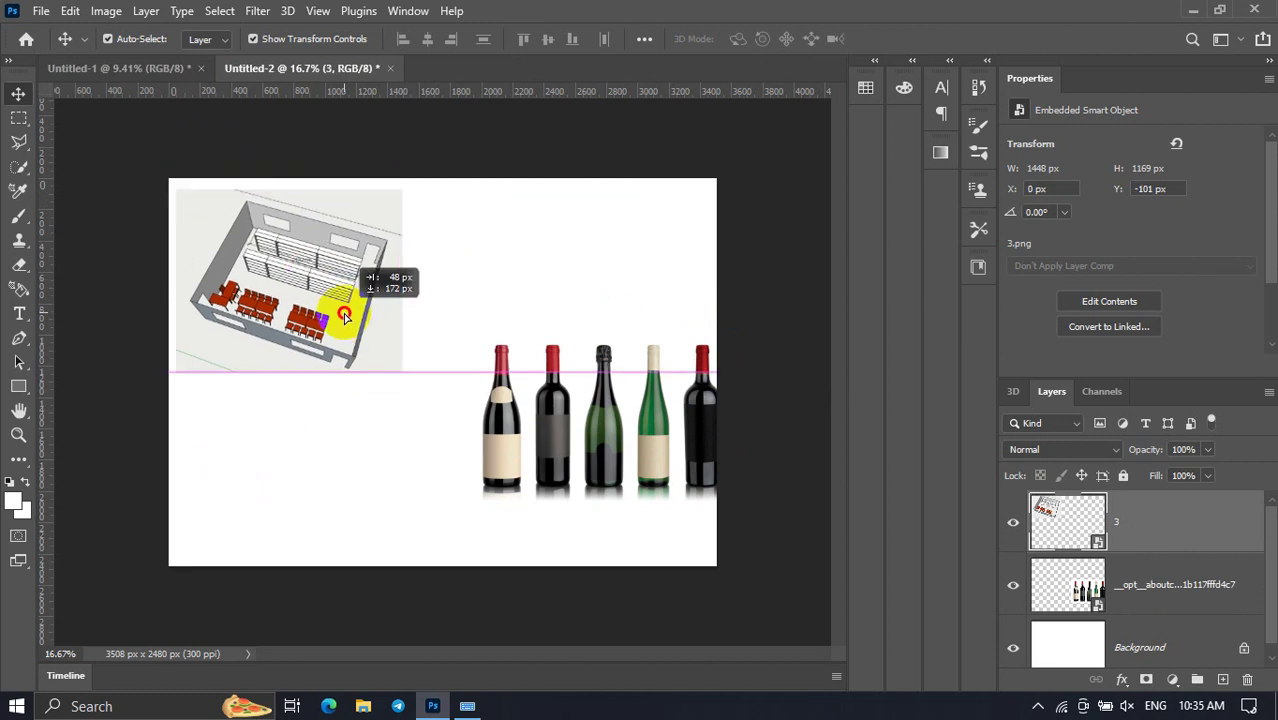
{"action": "left_click_drag", "start_coordinate": [571, 371], "coordinate": [572, 299]}
{"action": "left_click", "coordinate": [546, 402]}
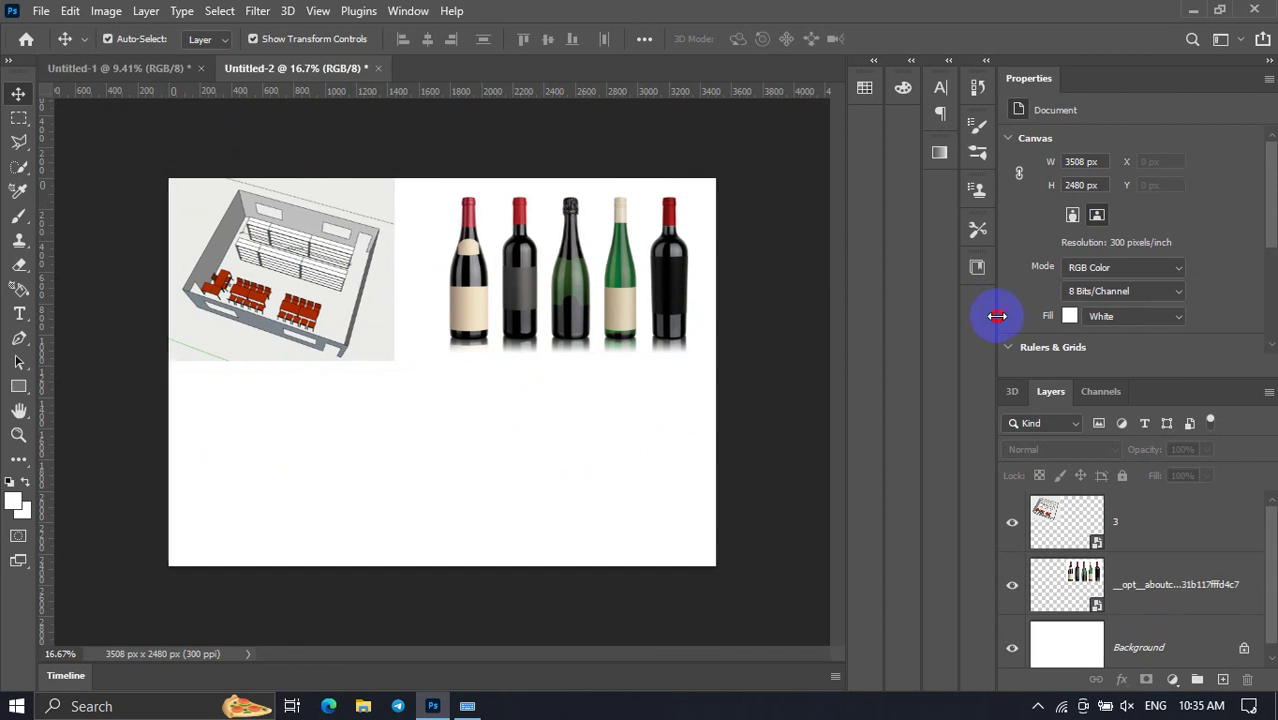
{"action": "left_click_drag", "start_coordinate": [1001, 322], "coordinate": [982, 330]}
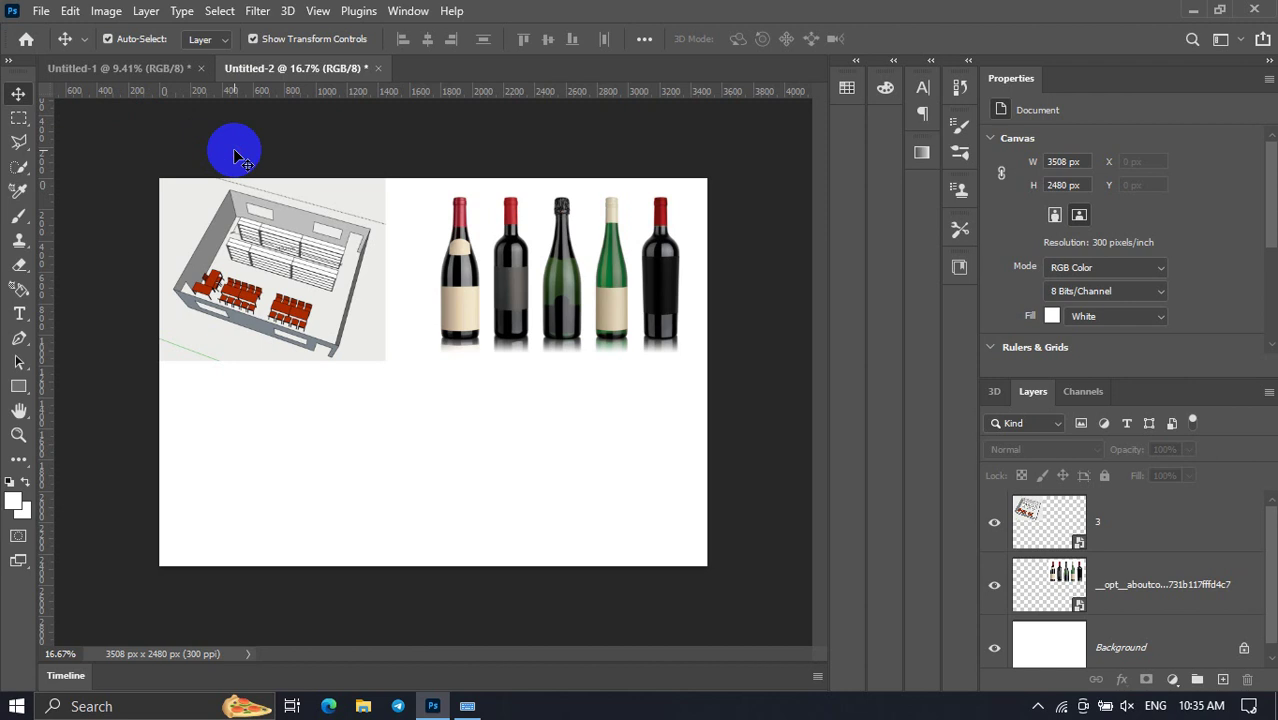
Enlarge the floor plan to about 84% (1860 × 1502 px) and shift it up.
{"action": "left_click", "coordinate": [266, 240]}
{"action": "key", "text": "ctrl+t"}
{"action": "left_click_drag", "start_coordinate": [386, 391], "coordinate": [529, 358]}
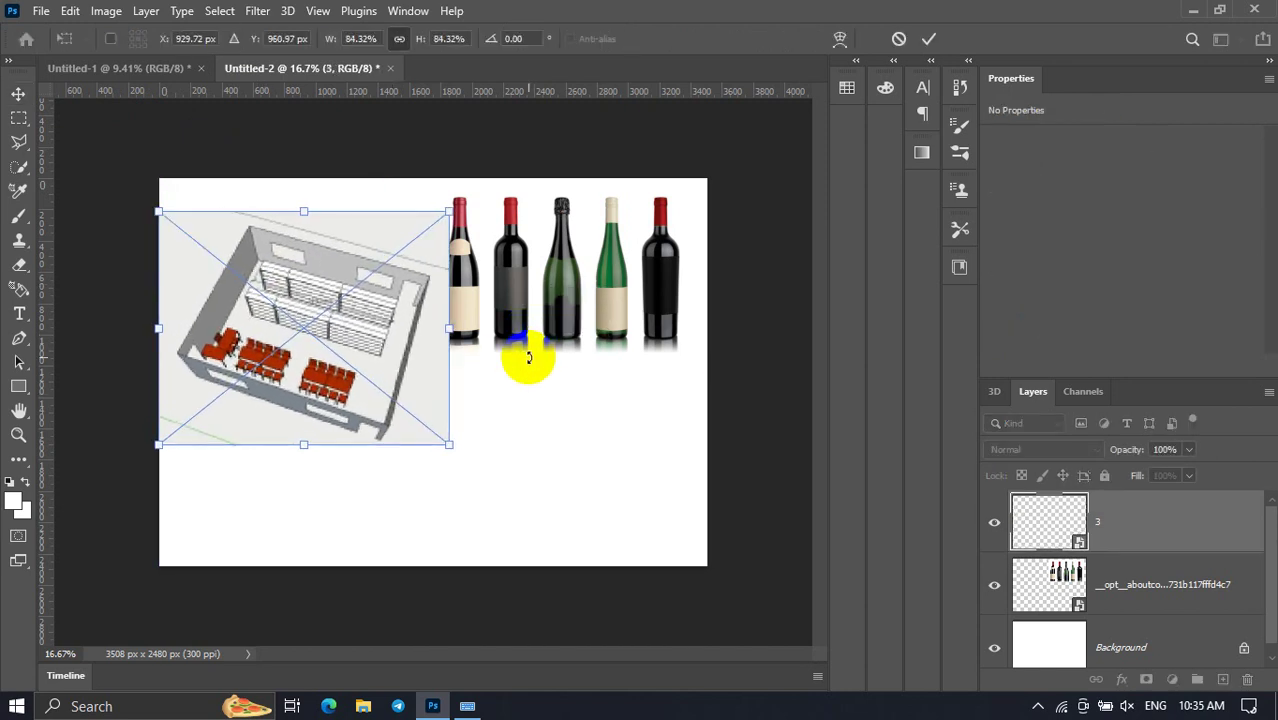
{"action": "left_click", "coordinate": [18, 93]}
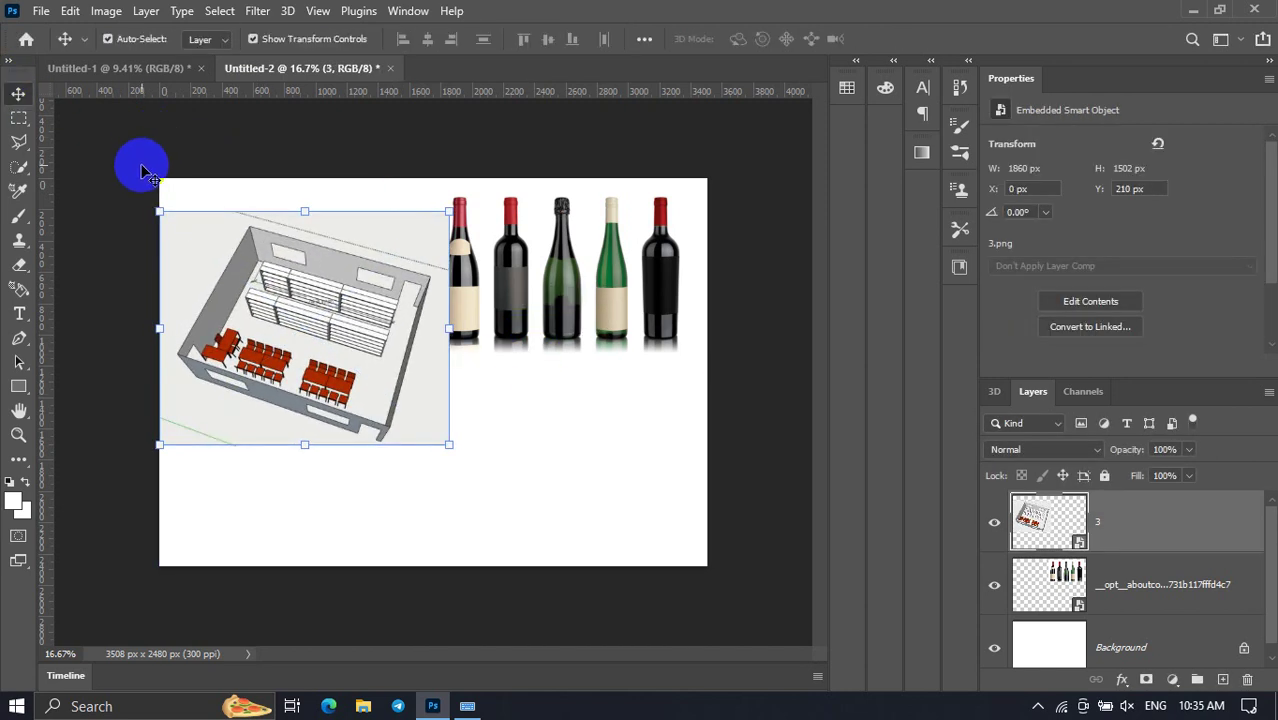
{"action": "left_click_drag", "start_coordinate": [251, 277], "coordinate": [251, 251]}
Shift the 1715 × 1072 px bottles down and right beside the floor plan.
{"action": "left_click_drag", "start_coordinate": [534, 243], "coordinate": [574, 300]}
{"action": "left_click", "coordinate": [535, 442]}
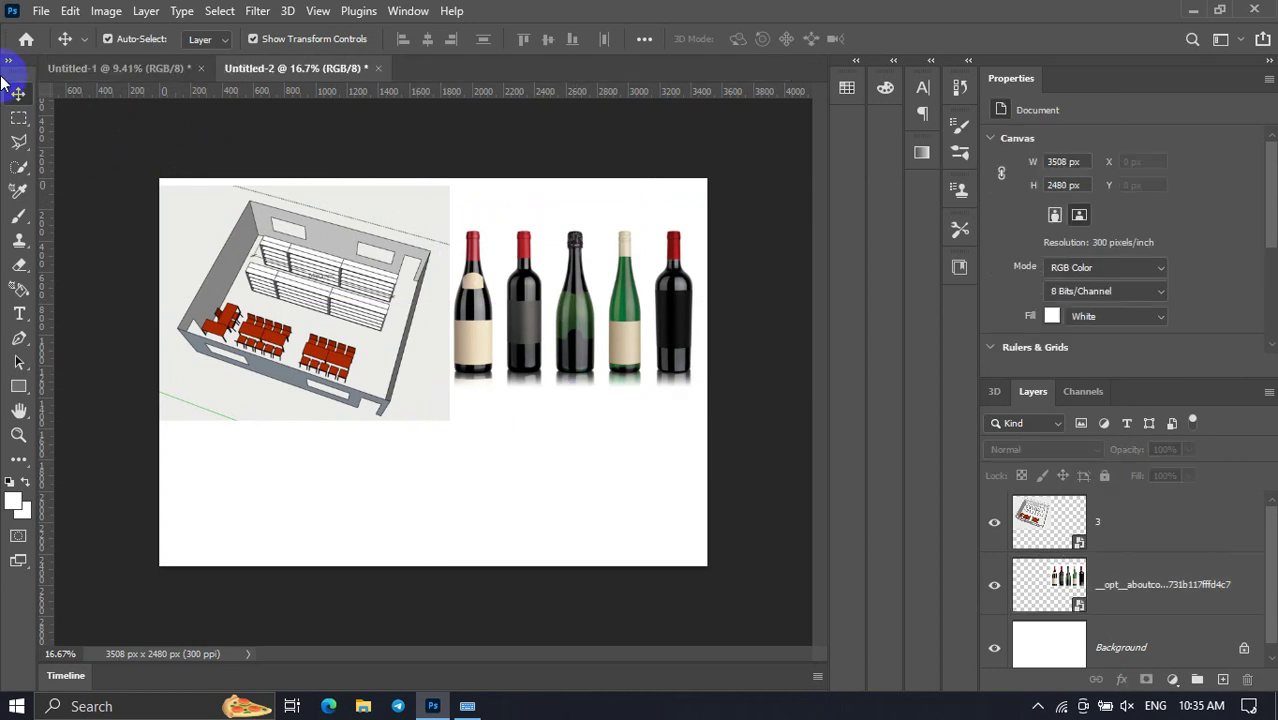
{"action": "left_click", "coordinate": [42, 12]}
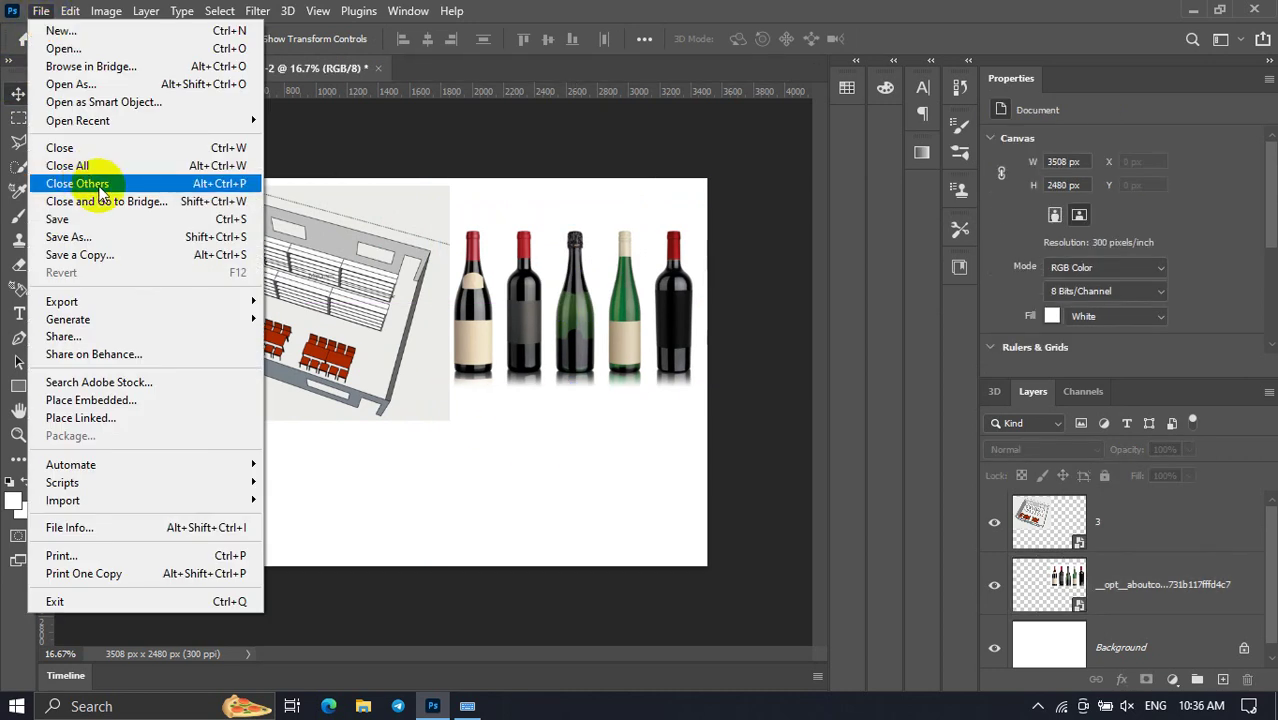
{"action": "left_click", "coordinate": [210, 152]}
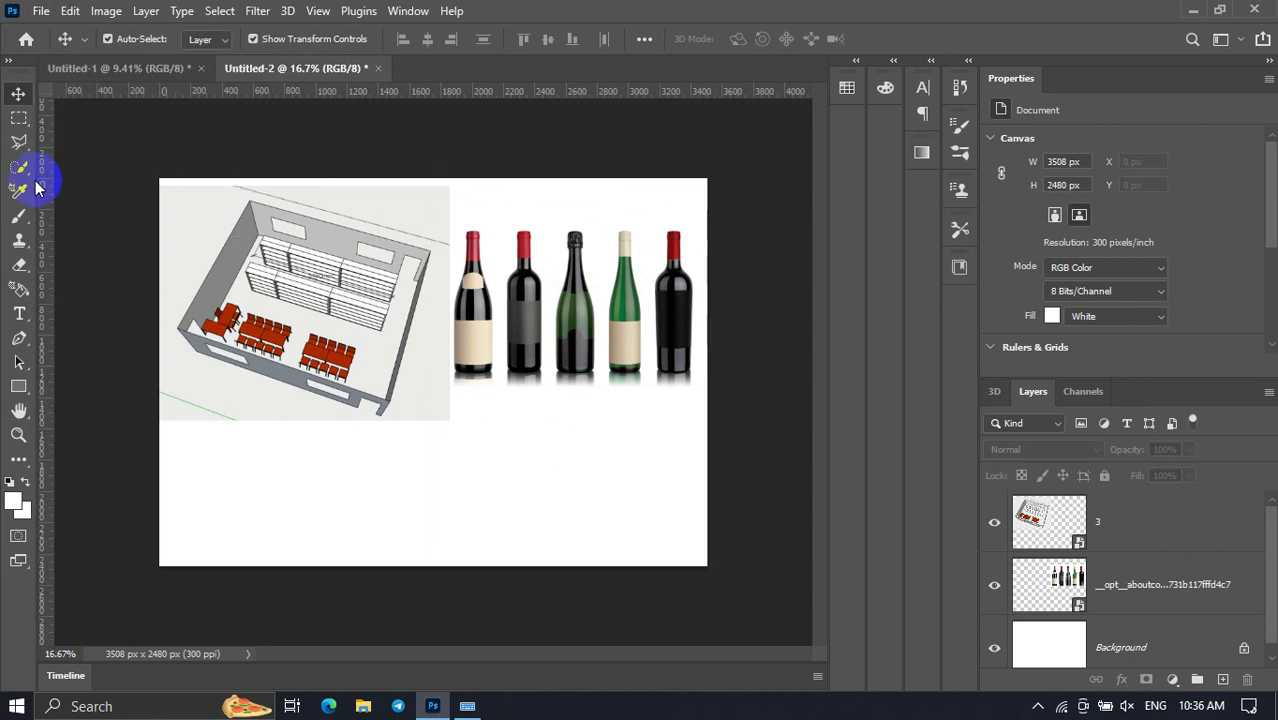
Start a text layer, then discard the mistyped 'Hell' text layer.
{"action": "left_click", "coordinate": [16, 316]}
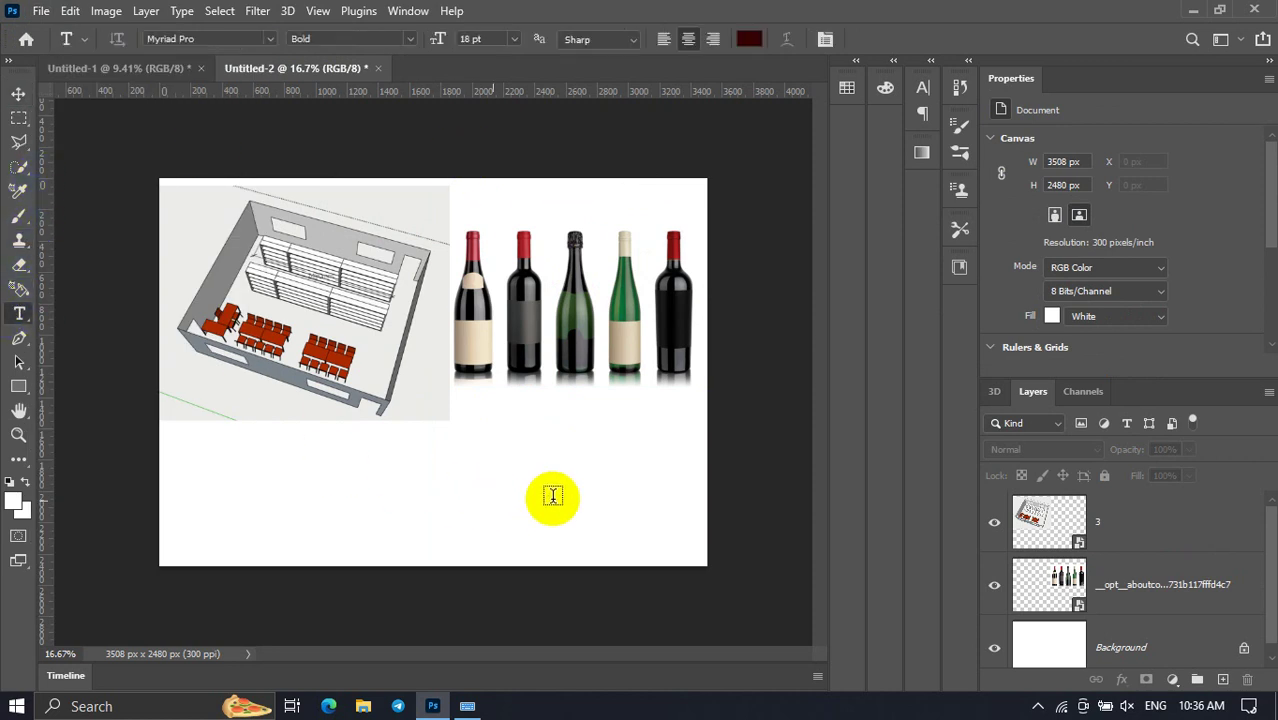
{"action": "left_click", "coordinate": [500, 500]}
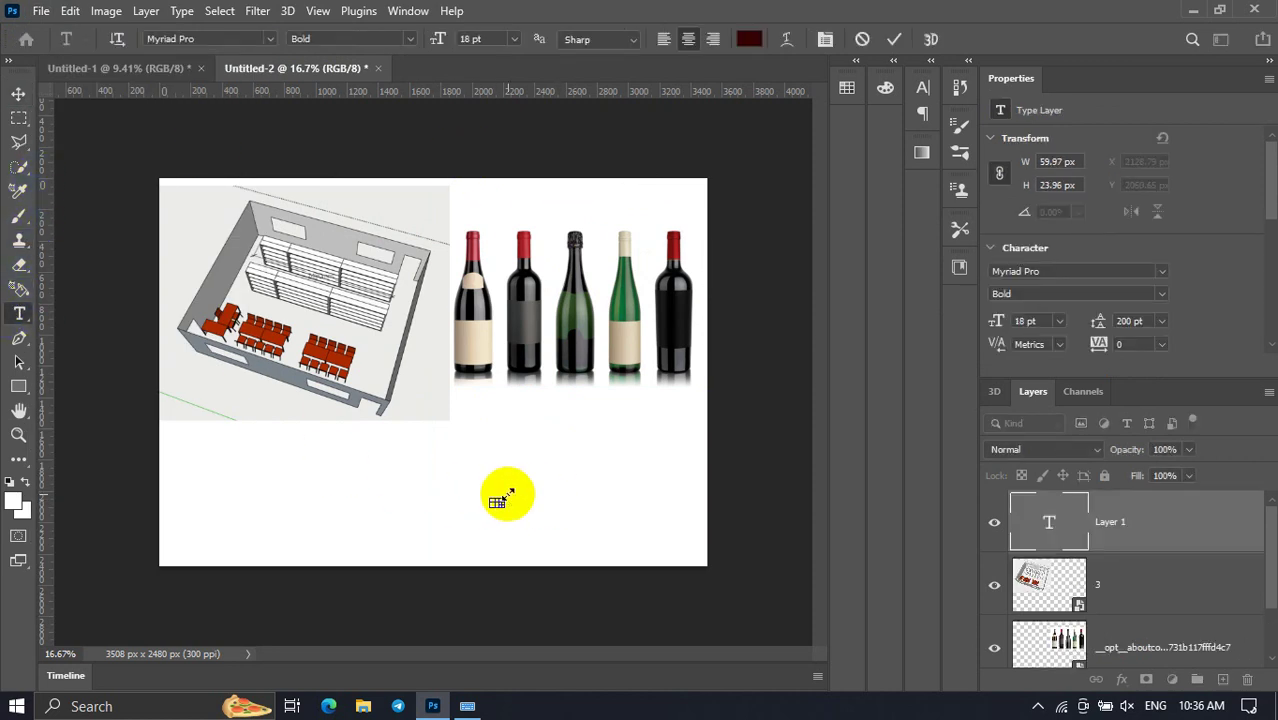
{"action": "scroll", "coordinate": [510, 530], "scroll_direction": "up", "scroll_amount": 2, "text": "alt"}
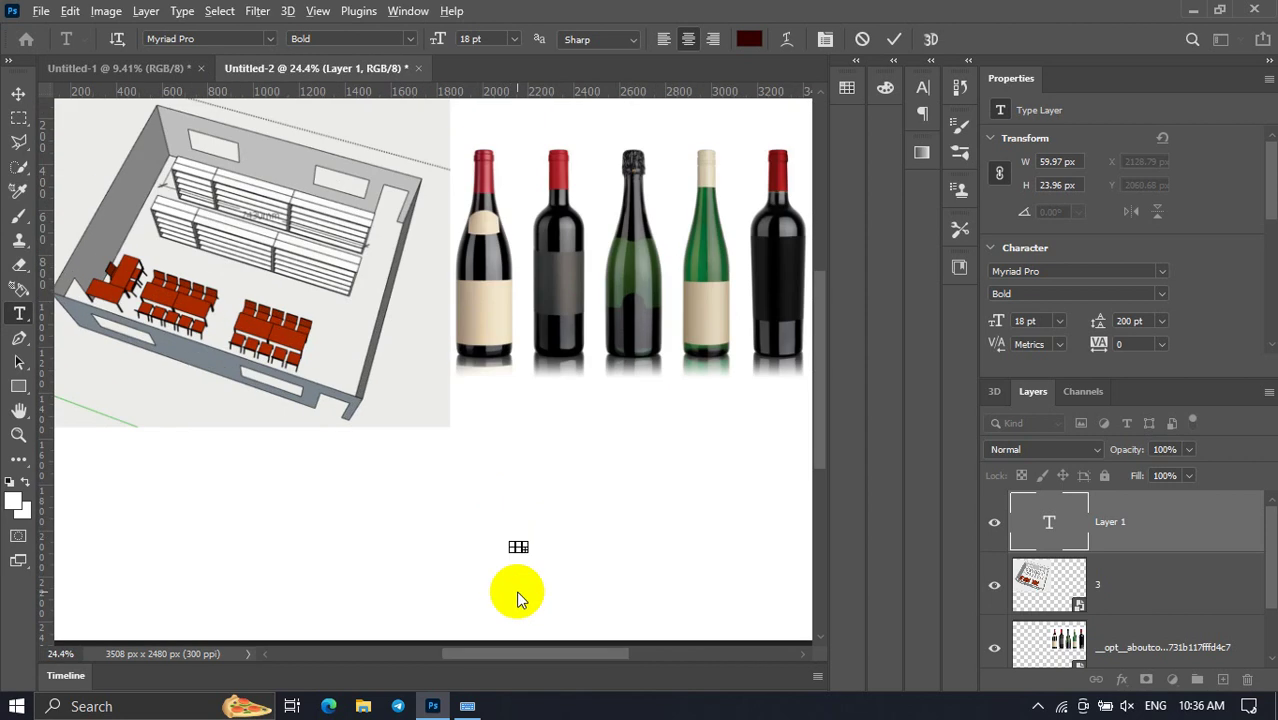
{"action": "scroll", "coordinate": [517, 598], "scroll_direction": "up", "scroll_amount": 1}
{"action": "scroll", "coordinate": [528, 598], "scroll_direction": "up", "scroll_amount": 1}
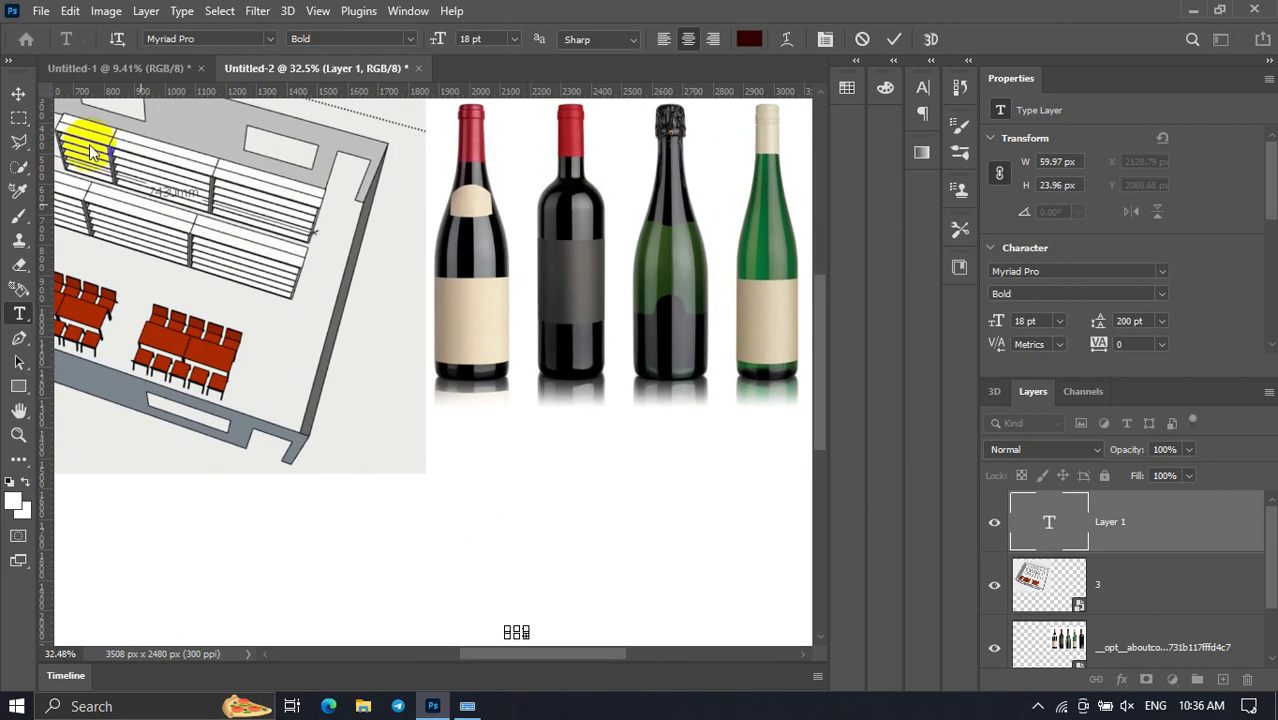
{"action": "key", "text": "Escape"}
{"action": "key", "text": "v"}
{"action": "scroll", "coordinate": [300, 300], "scroll_direction": "down", "scroll_amount": 3}
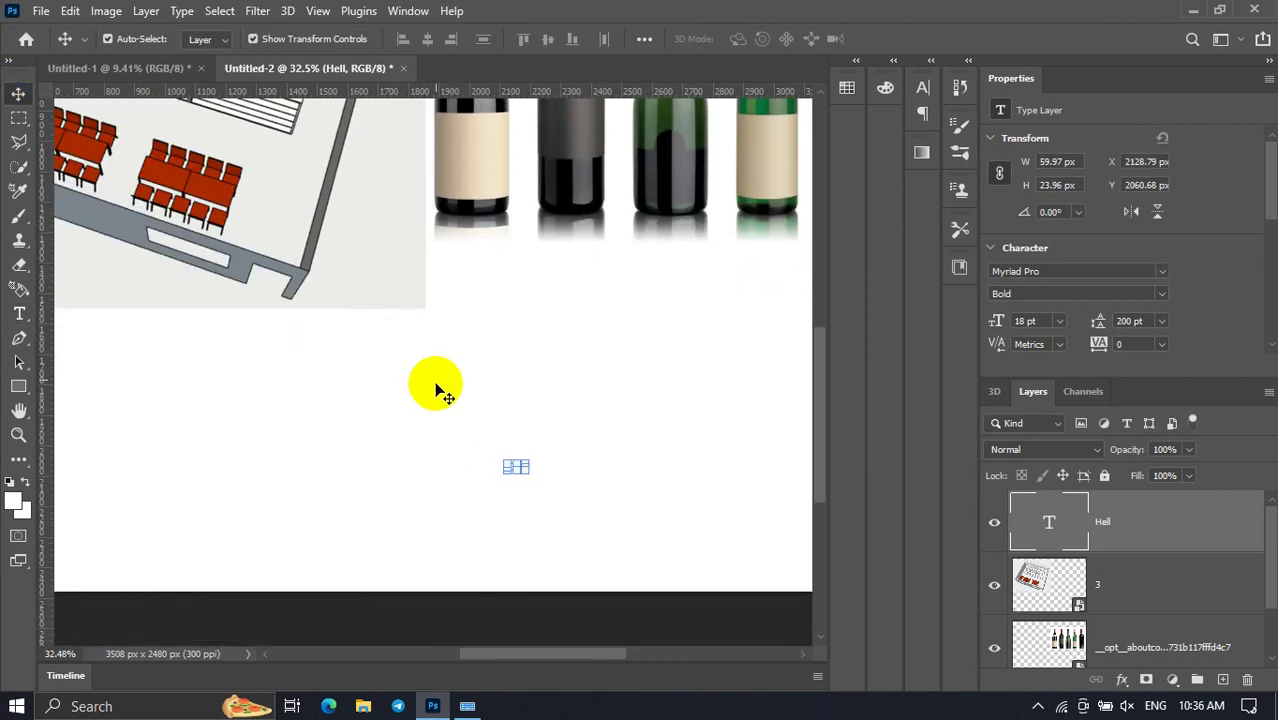
{"action": "key", "text": "Delete"}
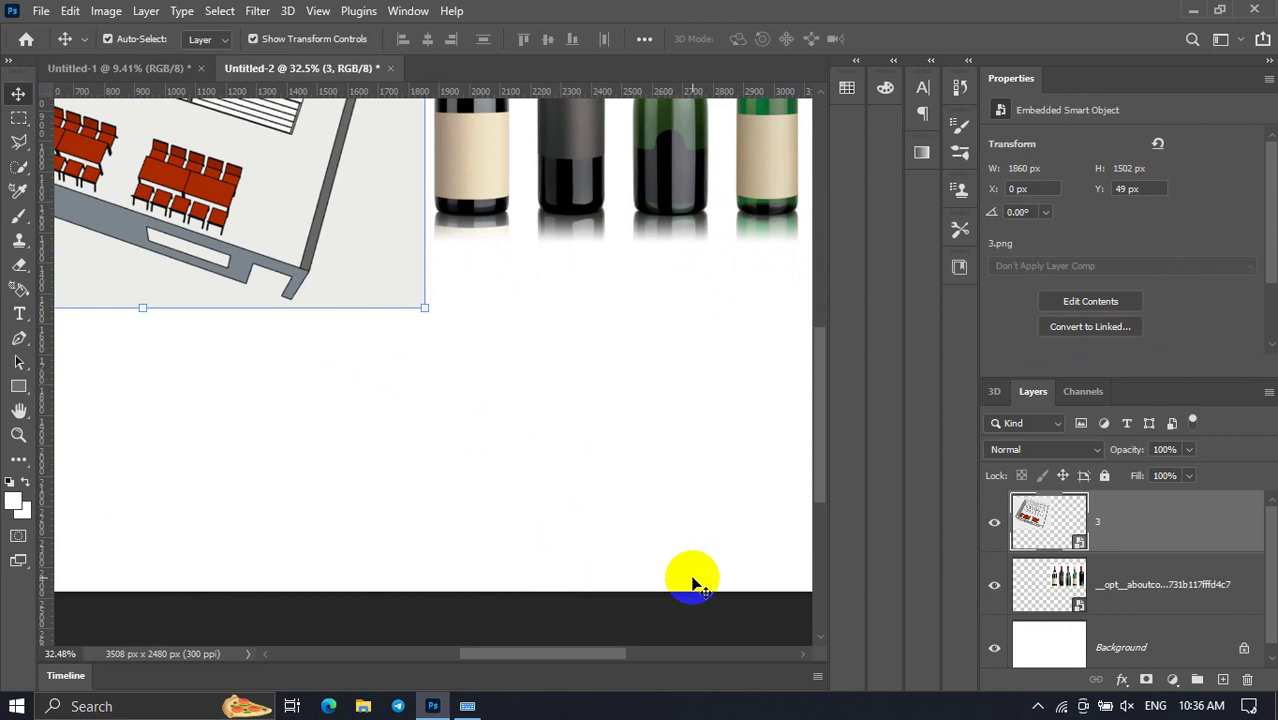
{"action": "left_click", "coordinate": [527, 457]}
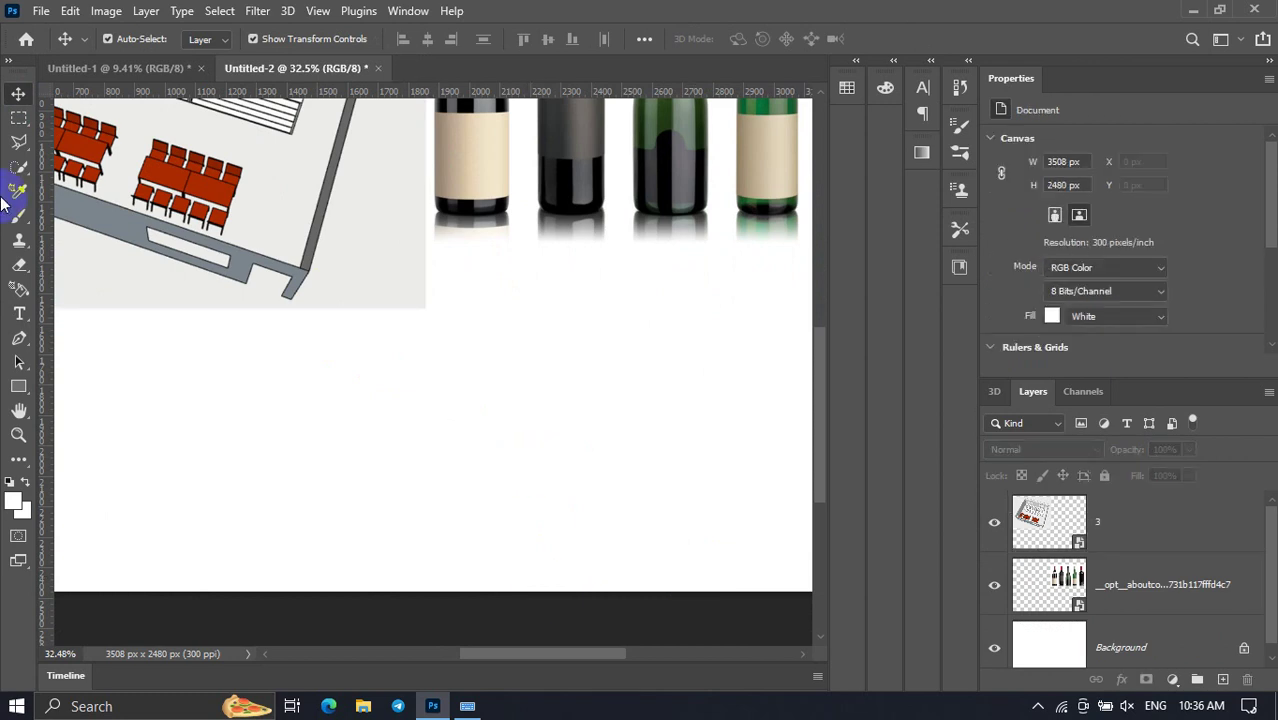
Add a 'Hello world' text box in the lower canvas, set to 72 pt.
{"action": "left_click", "coordinate": [25, 320]}
{"action": "key", "text": "ctrl+0"}
{"action": "left_click_drag", "start_coordinate": [174, 505], "coordinate": [566, 618]}
{"action": "type", "text": "Hello world"}
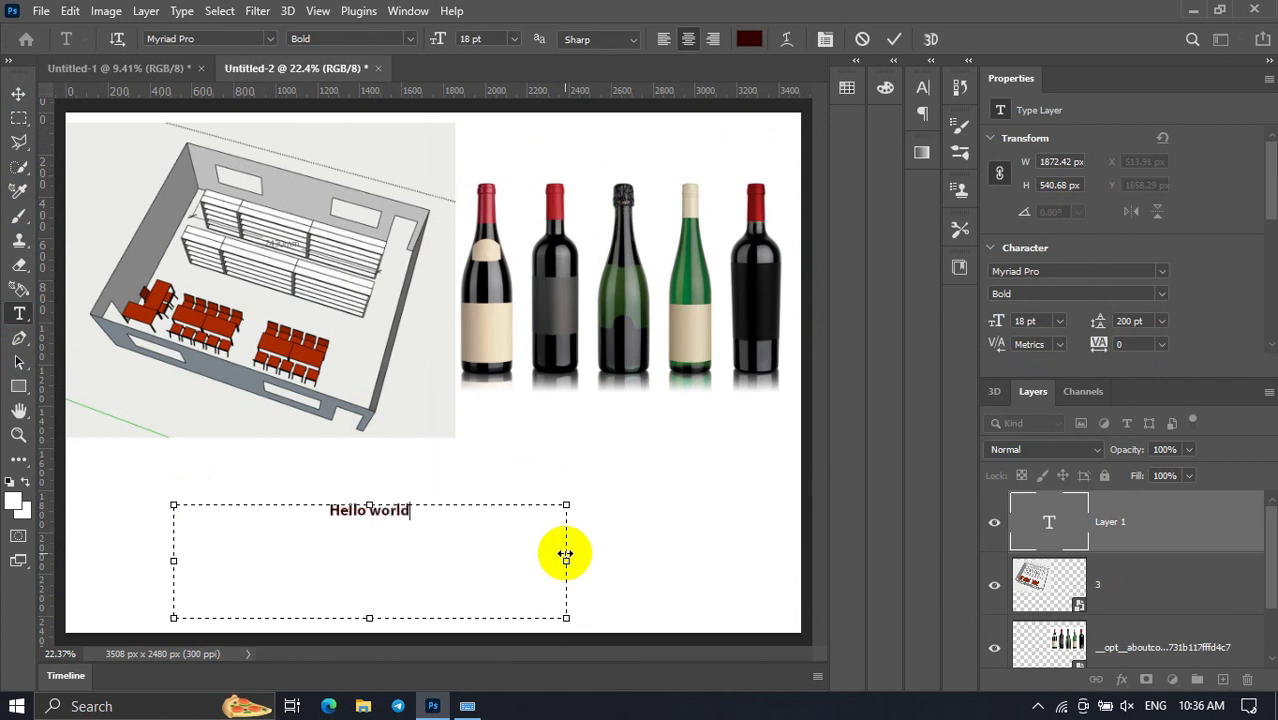
{"action": "key", "text": "ctrl+a"}
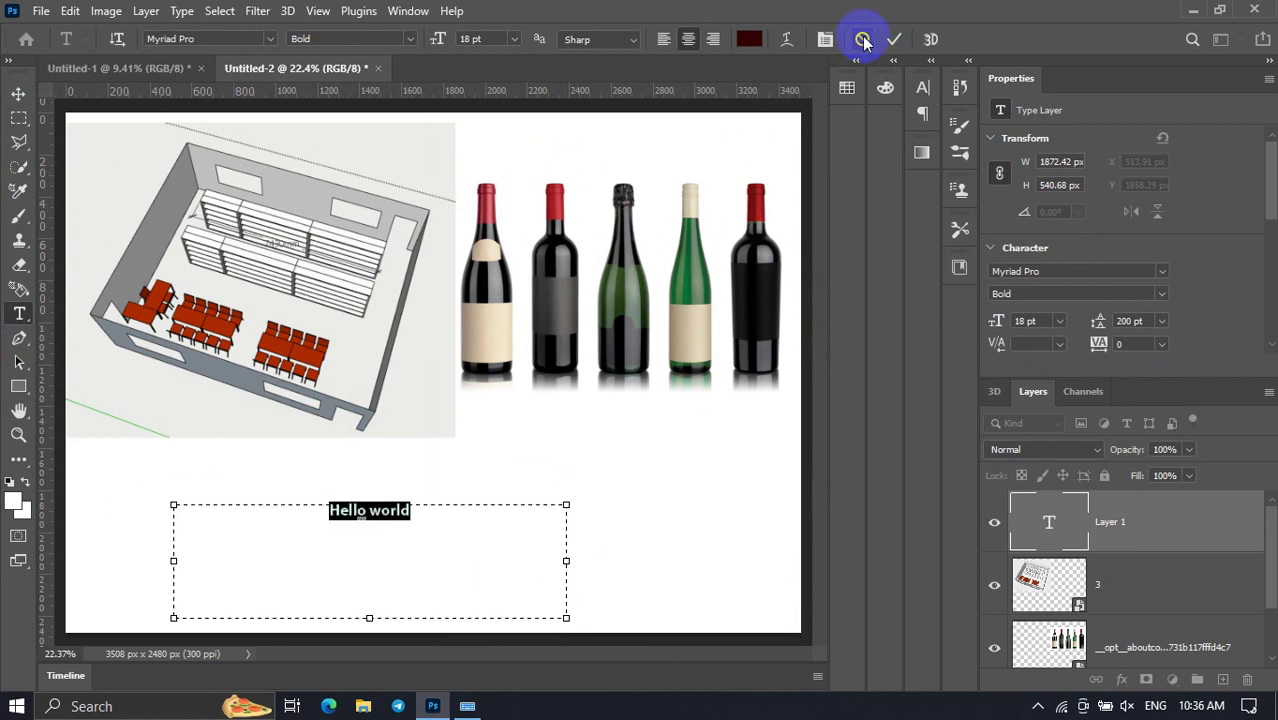
{"action": "left_click", "coordinate": [1063, 325]}
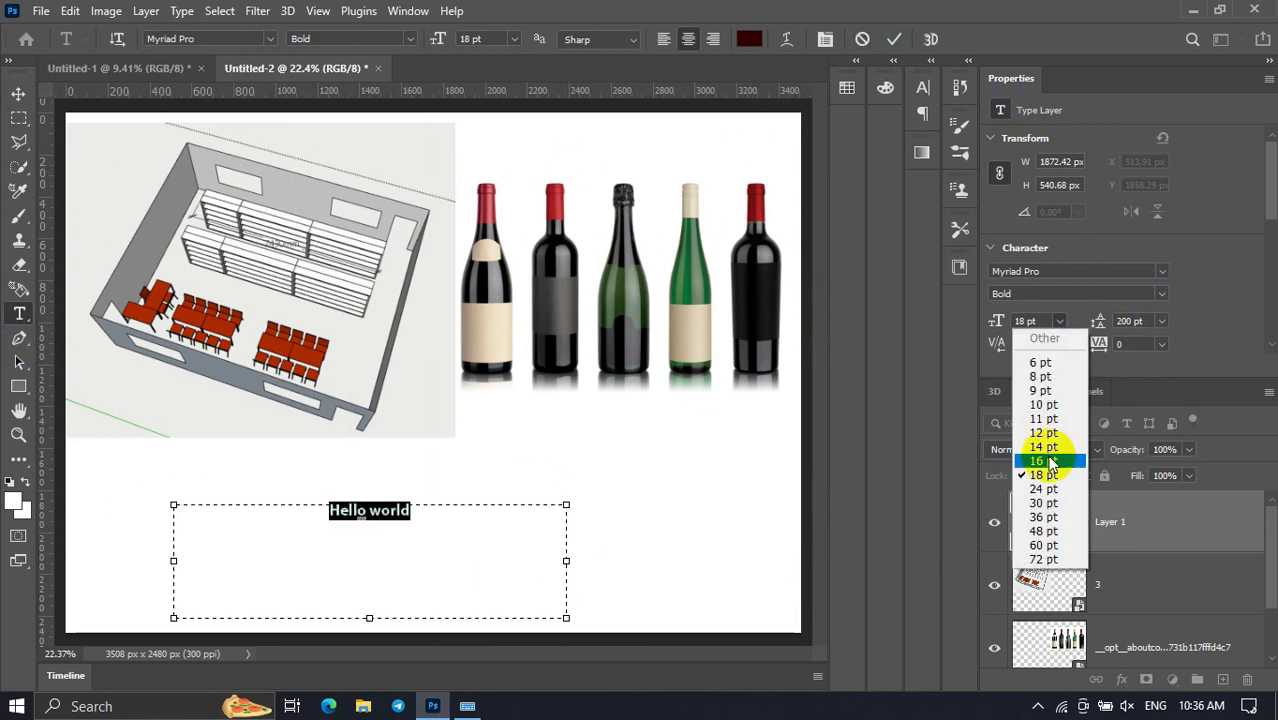
{"action": "left_click", "coordinate": [1050, 570]}
{"action": "left_click", "coordinate": [18, 93]}
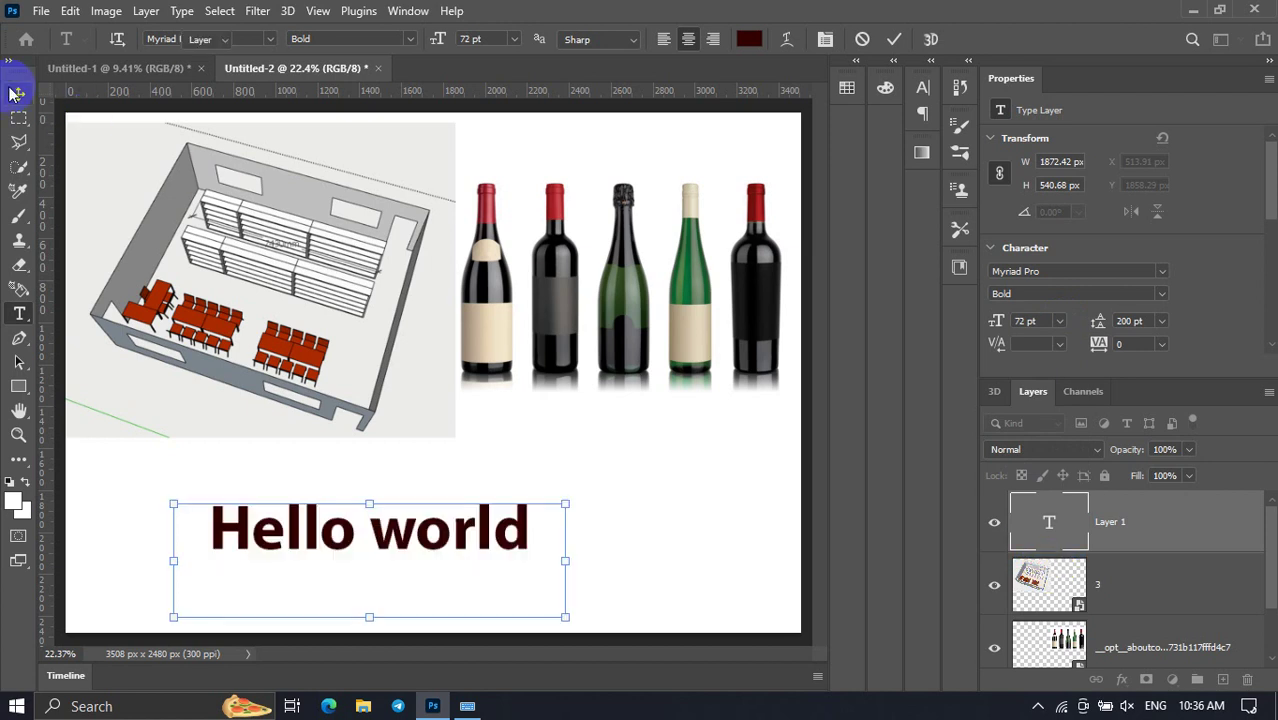
{"action": "left_click", "coordinate": [646, 494]}
Scale the 'Hello world' text with Free Transform and apply the new size.
{"action": "key", "text": "ctrl+t"}
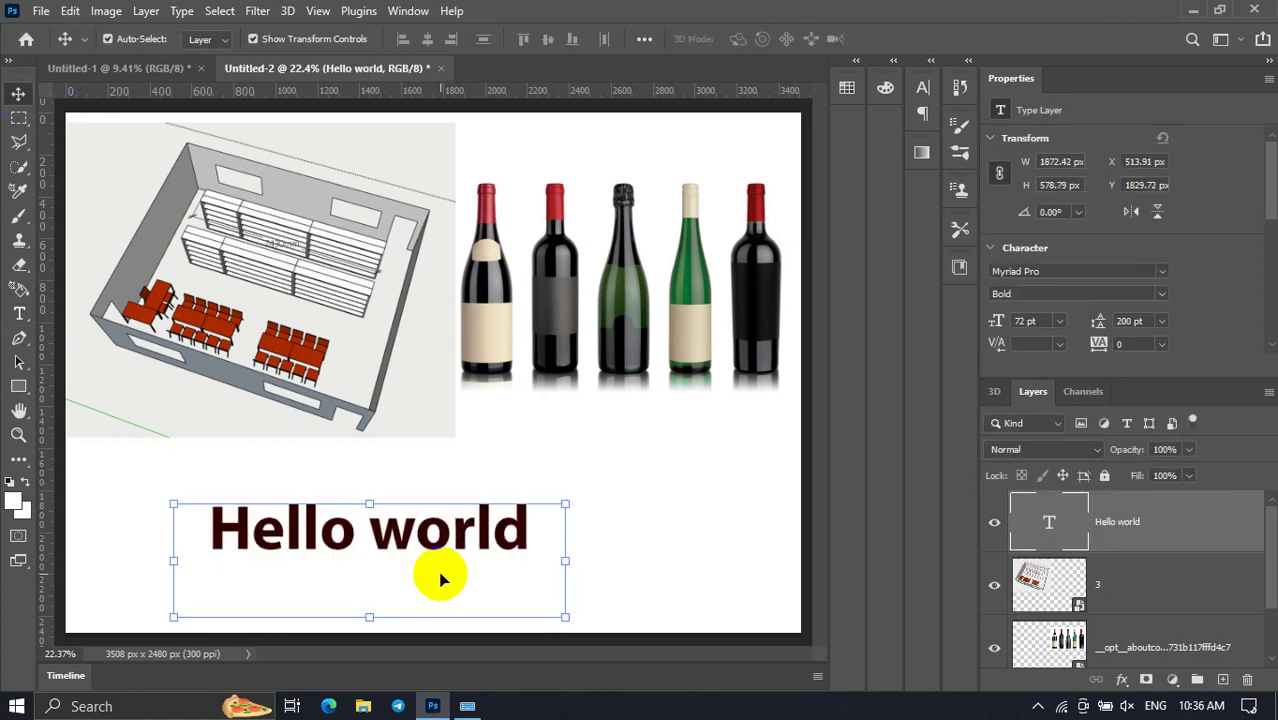
{"action": "mouse_move", "coordinate": [373, 607]}
{"action": "left_mouse_down"}
{"action": "mouse_move", "coordinate": [373, 573]}
{"action": "mouse_move", "coordinate": [512, 530]}
{"action": "left_mouse_up"}
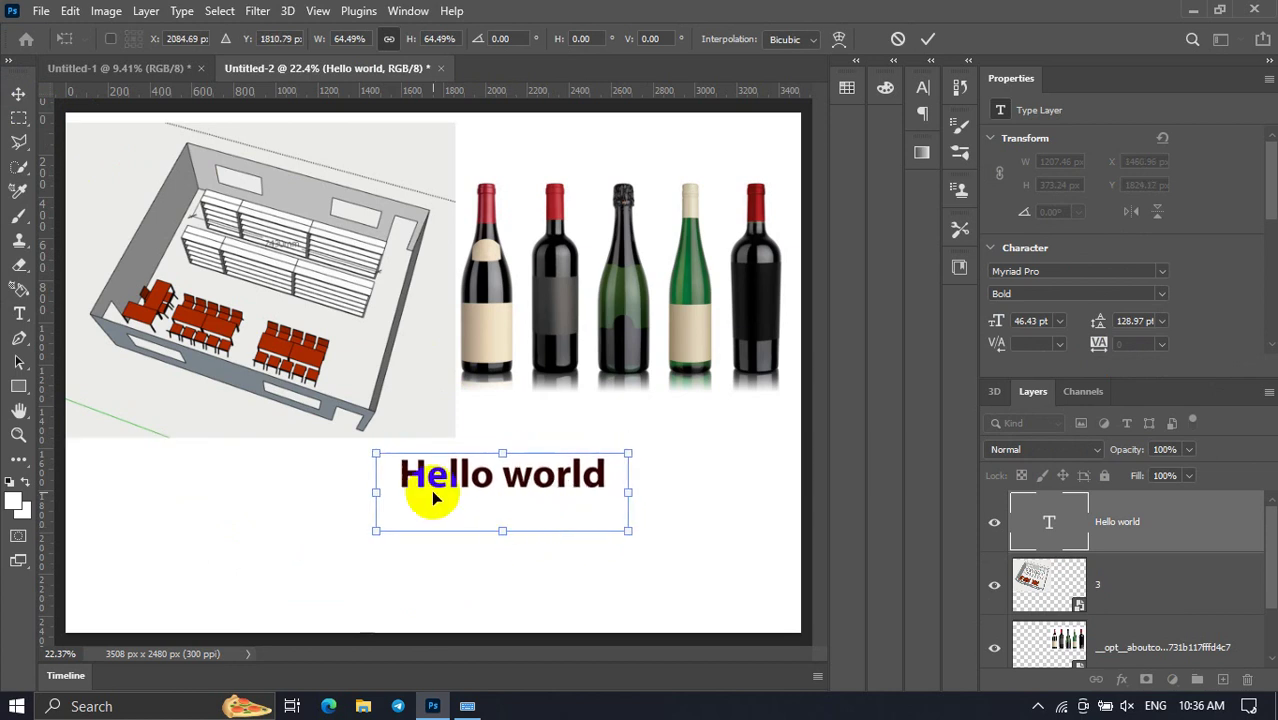
{"action": "mouse_move", "coordinate": [376, 453]}
{"action": "left_mouse_down"}
{"action": "mouse_move", "coordinate": [484, 508]}
{"action": "mouse_move", "coordinate": [352, 446]}
{"action": "left_mouse_up"}
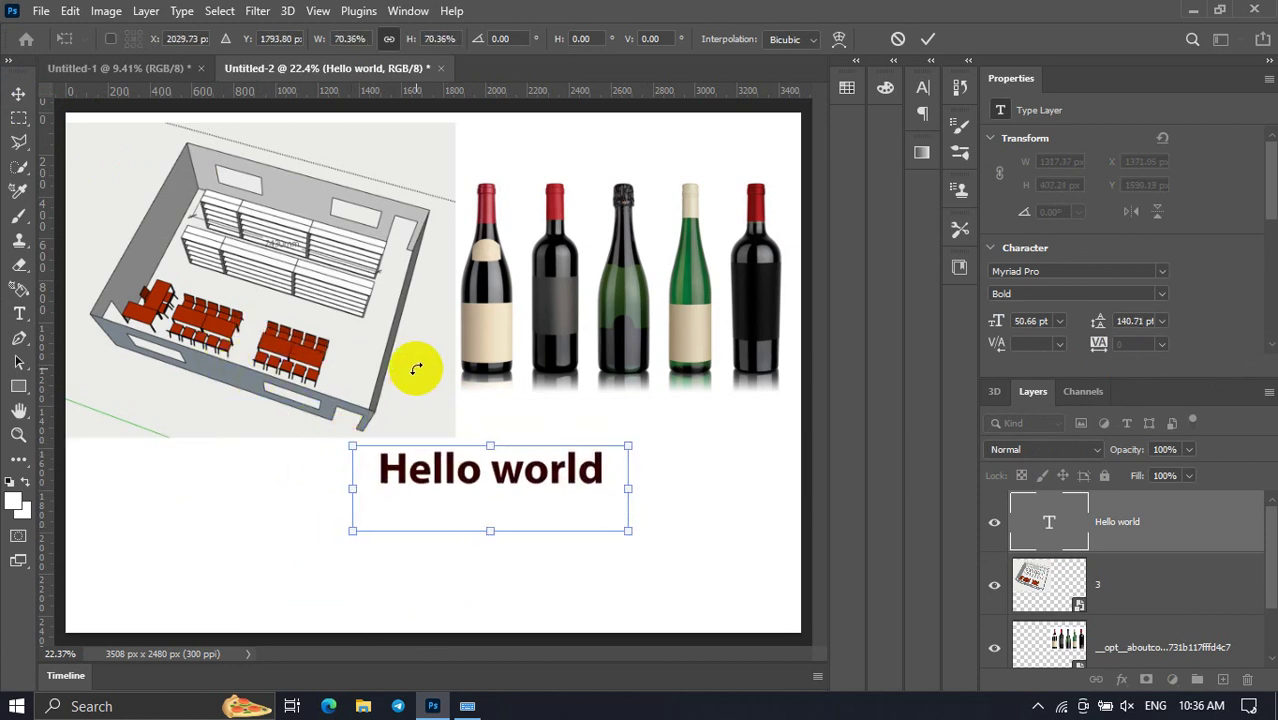
{"action": "left_click", "coordinate": [17, 92]}
{"action": "key", "text": "ctrl+minus"}
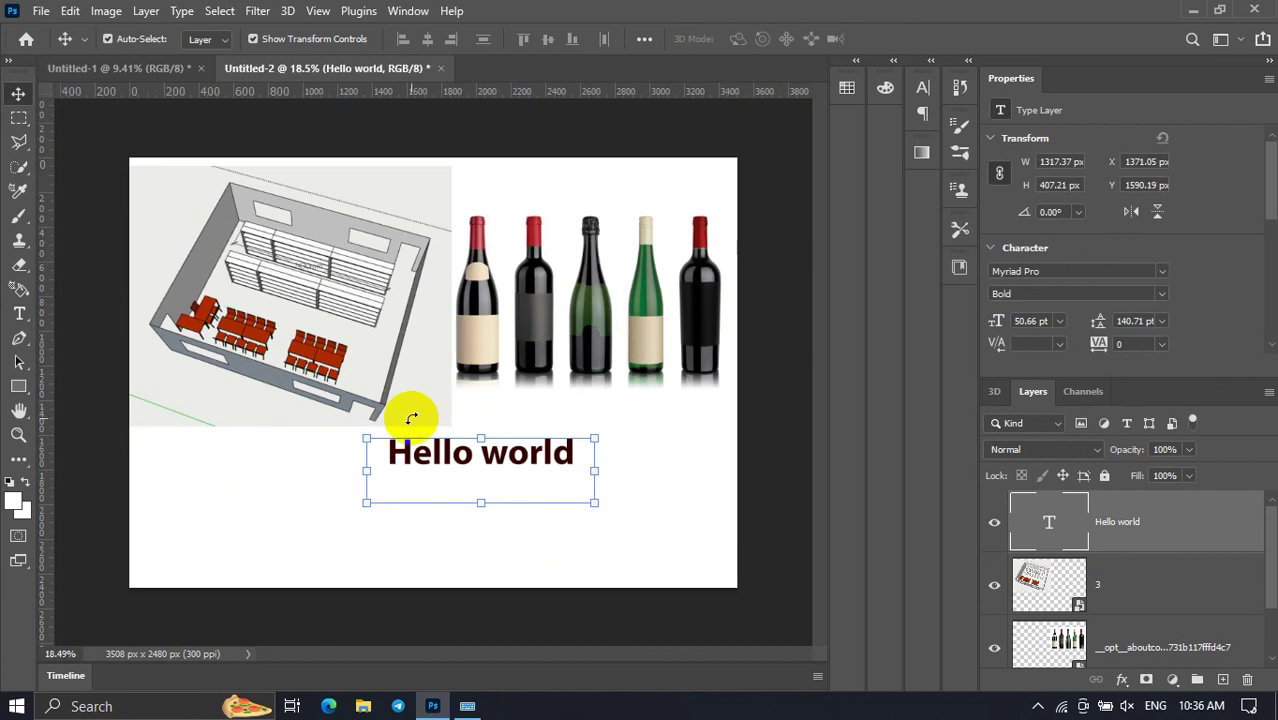
{"action": "left_click", "coordinate": [383, 541]}
{"action": "left_click", "coordinate": [466, 453]}
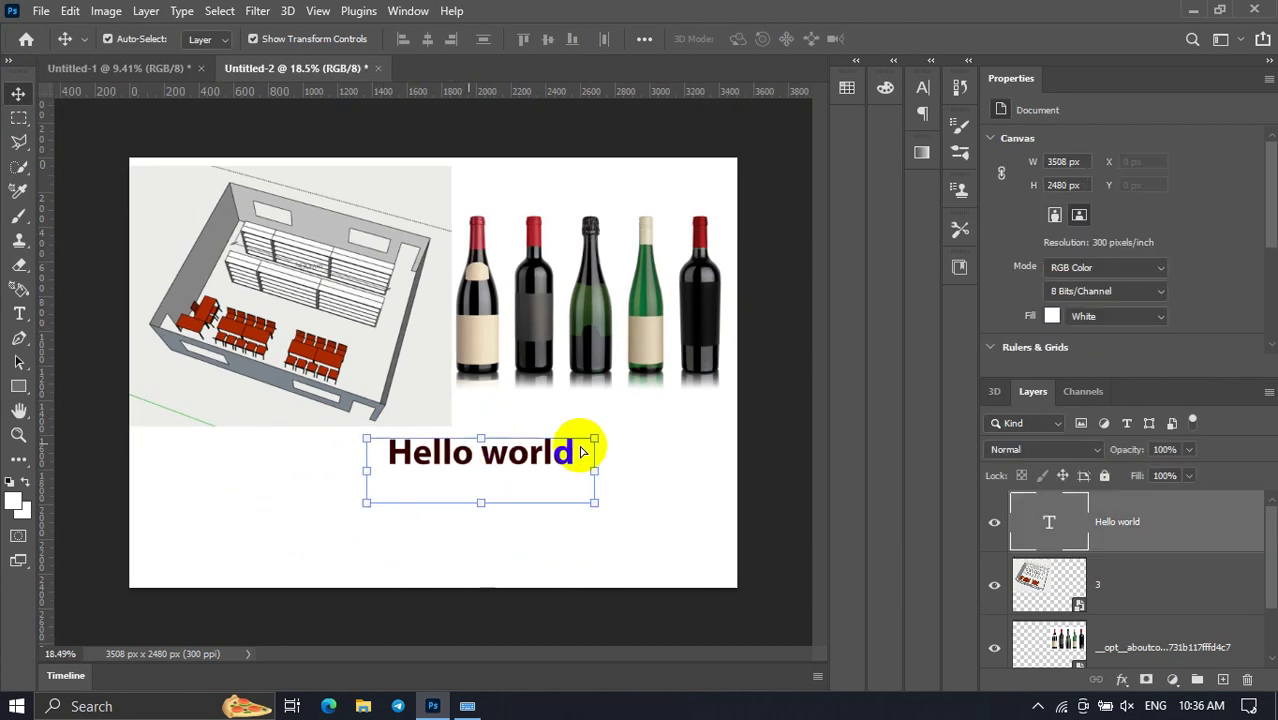
{"action": "mouse_move", "coordinate": [597, 437]}
{"action": "left_mouse_down"}
{"action": "mouse_move", "coordinate": [616, 458]}
{"action": "mouse_move", "coordinate": [713, 394]}
{"action": "mouse_move", "coordinate": [619, 485]}
{"action": "mouse_move", "coordinate": [663, 413]}
{"action": "mouse_move", "coordinate": [633, 488]}
{"action": "mouse_move", "coordinate": [665, 391]}
{"action": "mouse_move", "coordinate": [762, 228]}
{"action": "mouse_move", "coordinate": [685, 462]}
{"action": "mouse_move", "coordinate": [762, 320]}
{"action": "mouse_move", "coordinate": [696, 465]}
{"action": "mouse_move", "coordinate": [686, 541]}
{"action": "mouse_move", "coordinate": [765, 214]}
{"action": "mouse_move", "coordinate": [608, 359]}
{"action": "mouse_move", "coordinate": [579, 508]}
{"action": "mouse_move", "coordinate": [730, 262]}
{"action": "mouse_move", "coordinate": [684, 433]}
{"action": "left_mouse_up"}
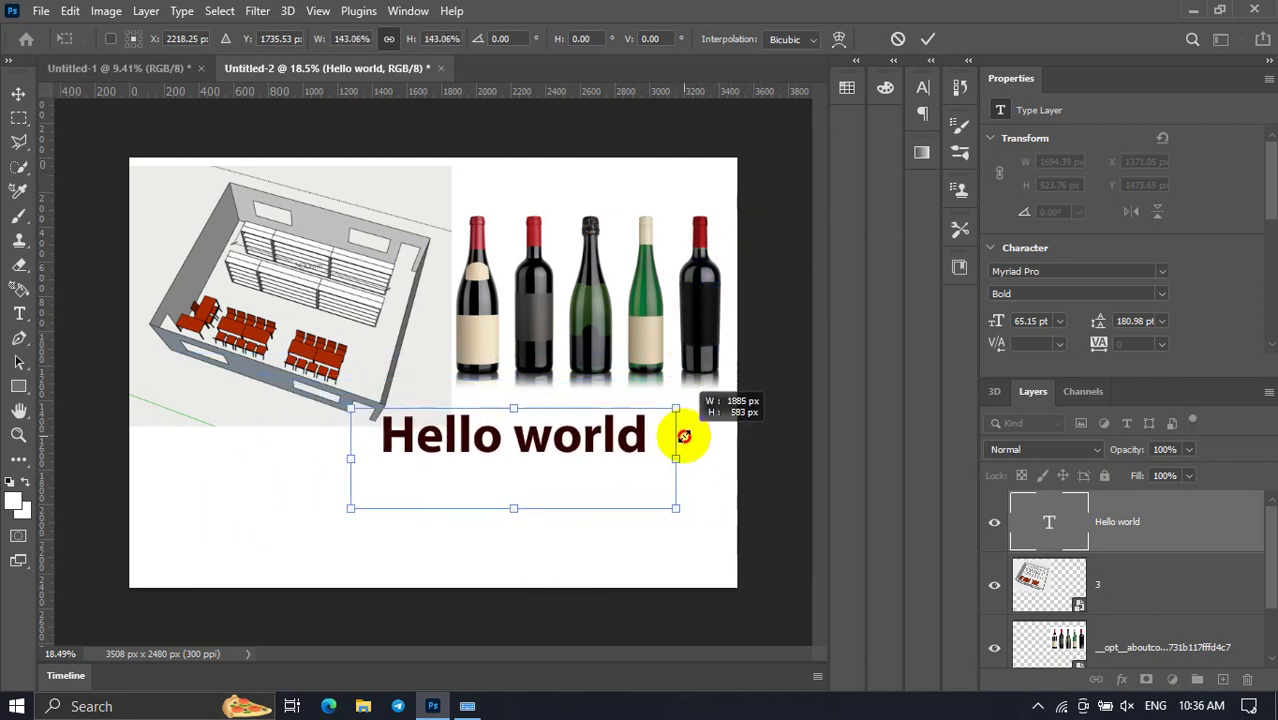
{"action": "left_click", "coordinate": [18, 93]}
Fine-tune the text to 79.23 pt and skew it about -43° to lean sideways.
{"action": "left_click_drag", "start_coordinate": [357, 412], "coordinate": [432, 442]}
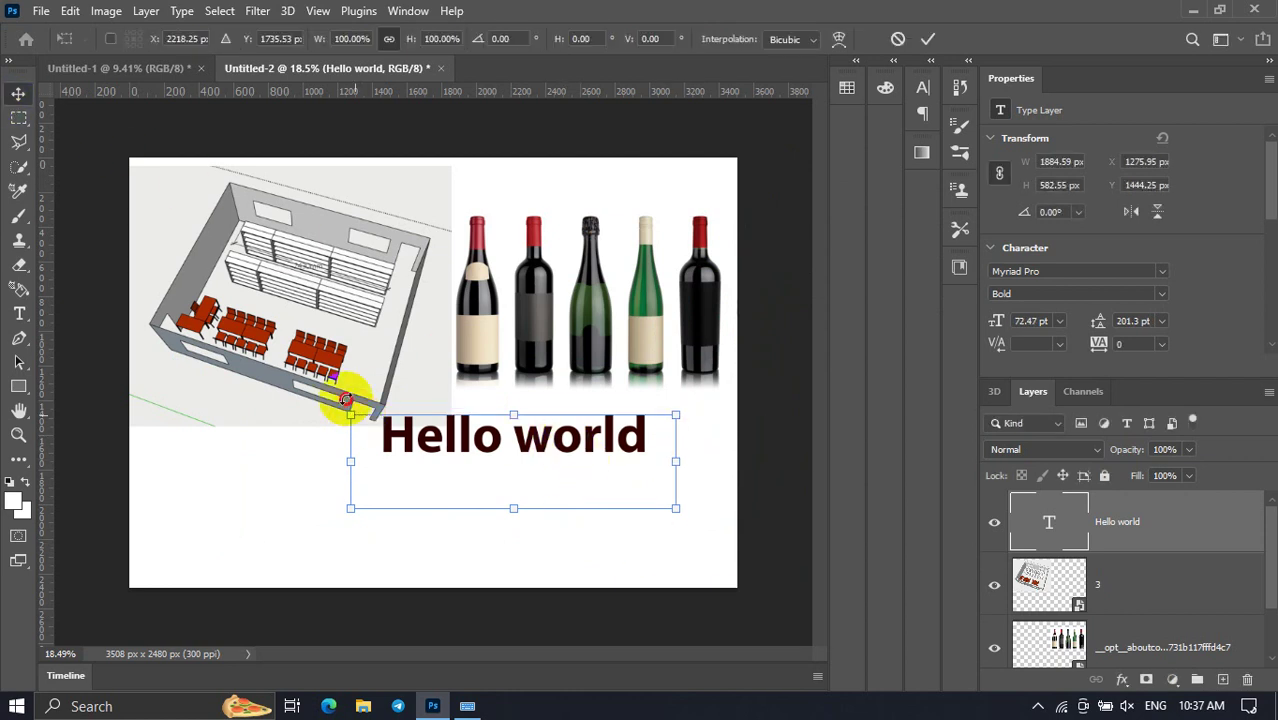
{"action": "left_click_drag", "start_coordinate": [658, 423], "coordinate": [540, 416]}
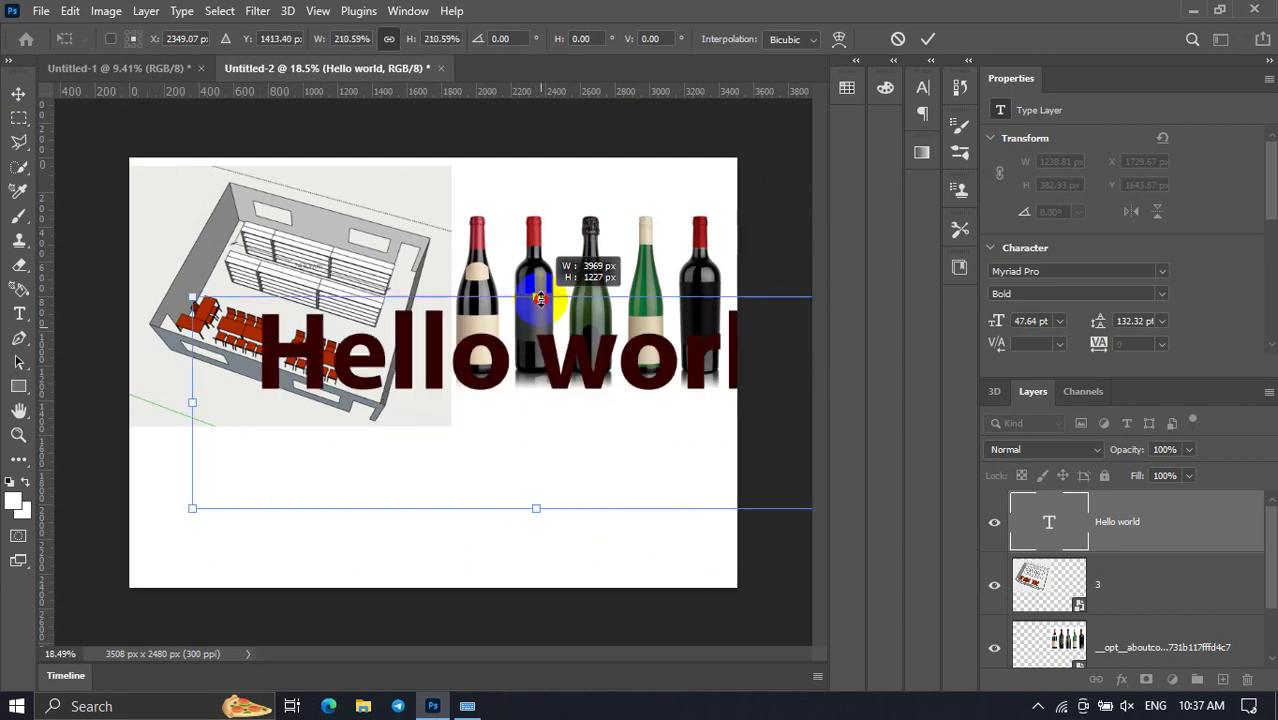
{"action": "left_click_drag", "start_coordinate": [540, 416], "coordinate": [520, 440]}
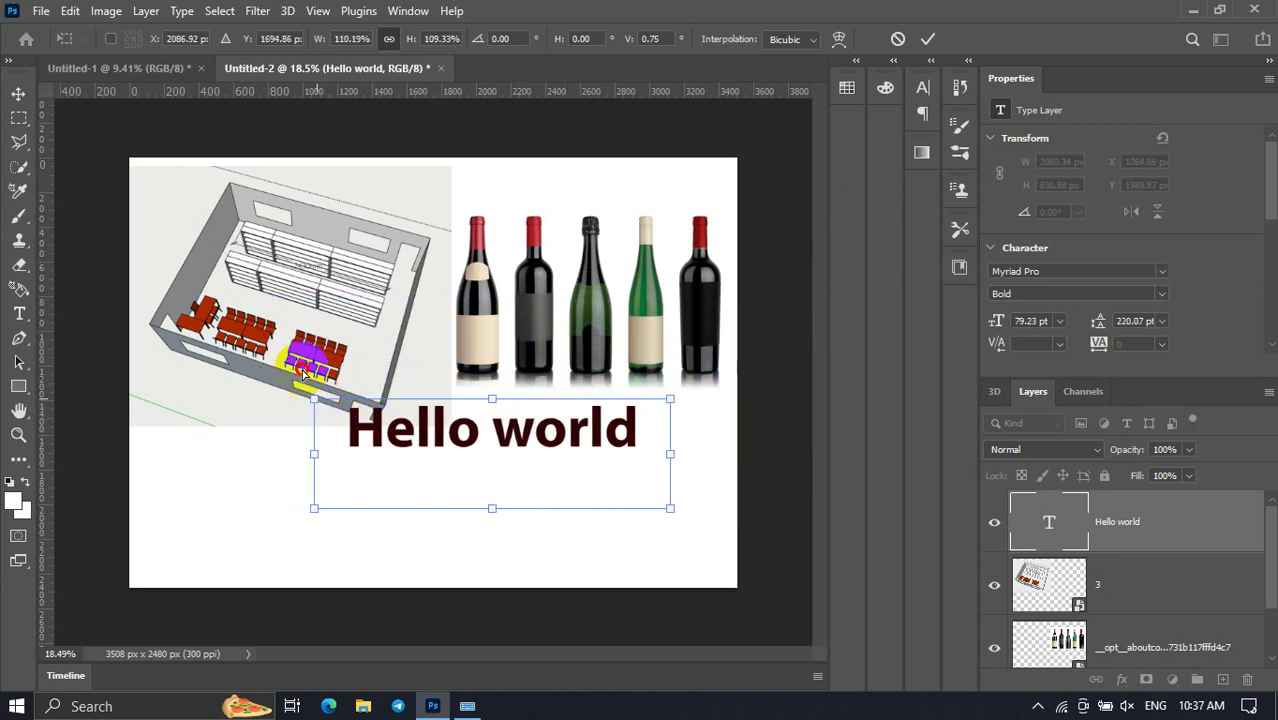
{"action": "mouse_move", "coordinate": [305, 372]}
{"action": "left_mouse_down"}
{"action": "mouse_move", "coordinate": [631, 527]}
{"action": "mouse_move", "coordinate": [372, 467]}
{"action": "mouse_move", "coordinate": [385, 428]}
{"action": "mouse_move", "coordinate": [385, 440]}
{"action": "left_mouse_up"}
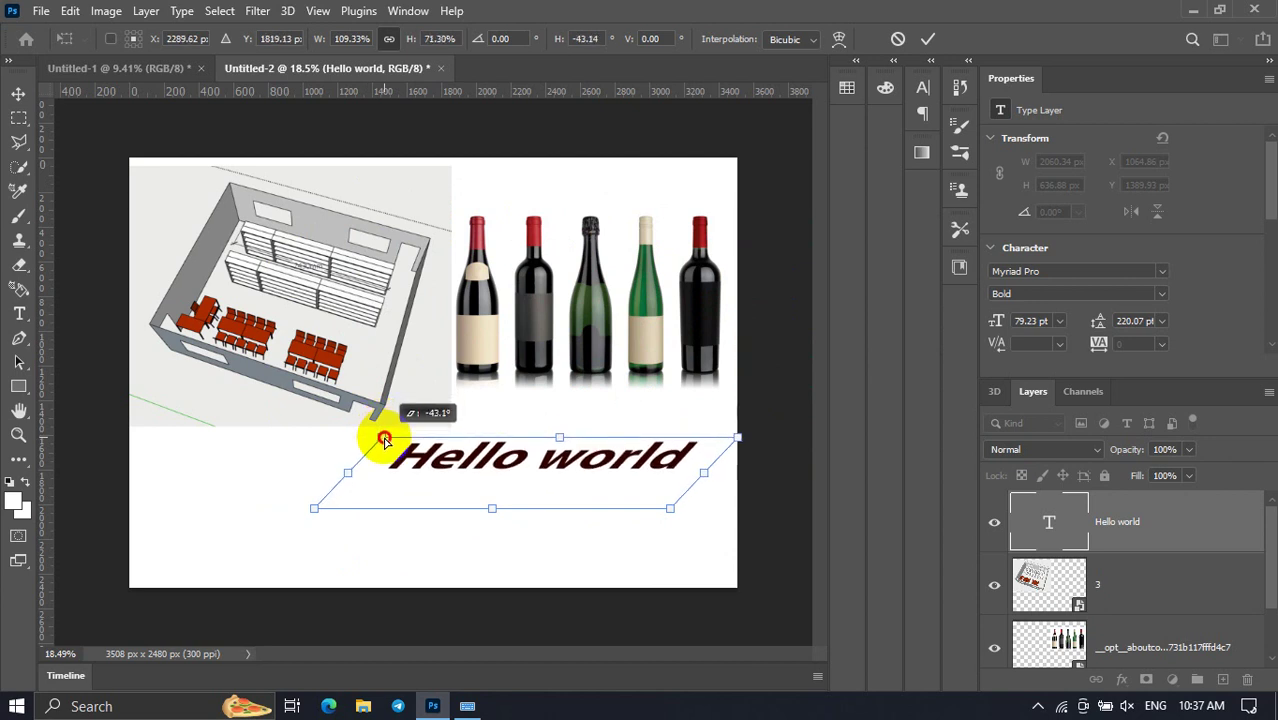
Apply the text skew, bring up the On-Screen Keyboard, and move the room image down.
{"action": "left_click", "coordinate": [17, 90]}
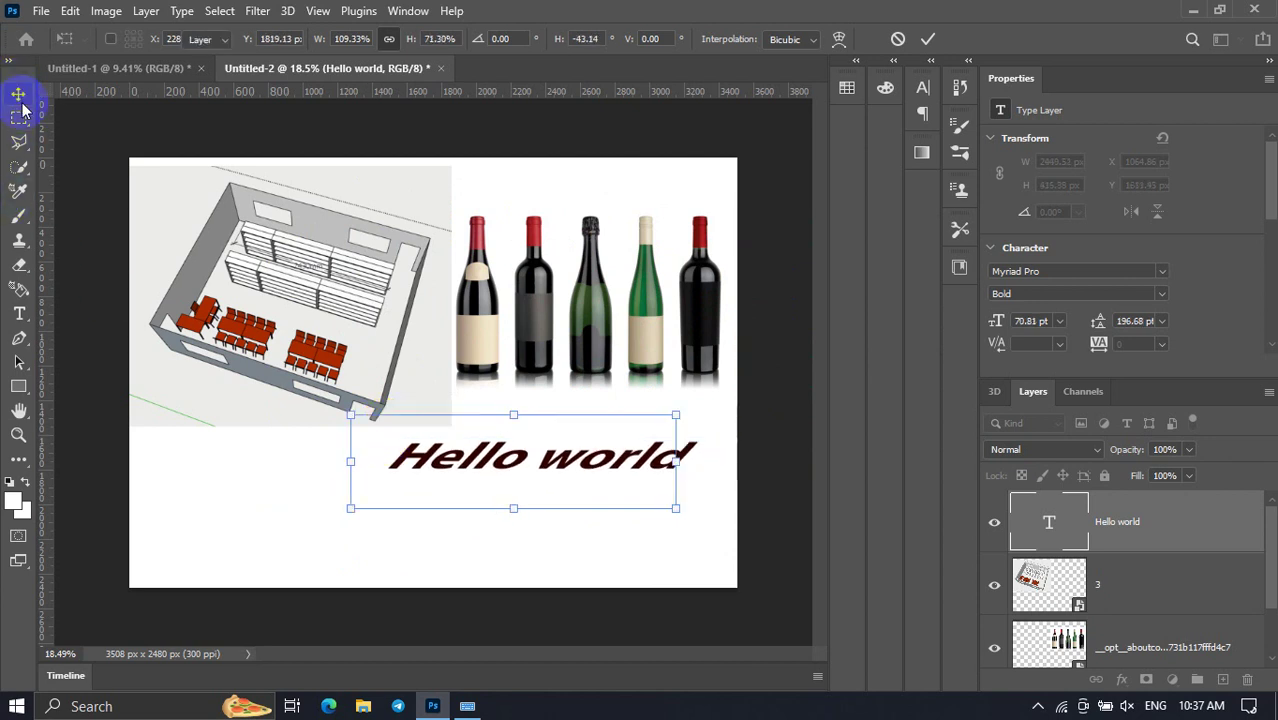
{"action": "left_click", "coordinate": [369, 497]}
{"action": "left_click", "coordinate": [467, 706]}
{"action": "left_click", "coordinate": [405, 94]}
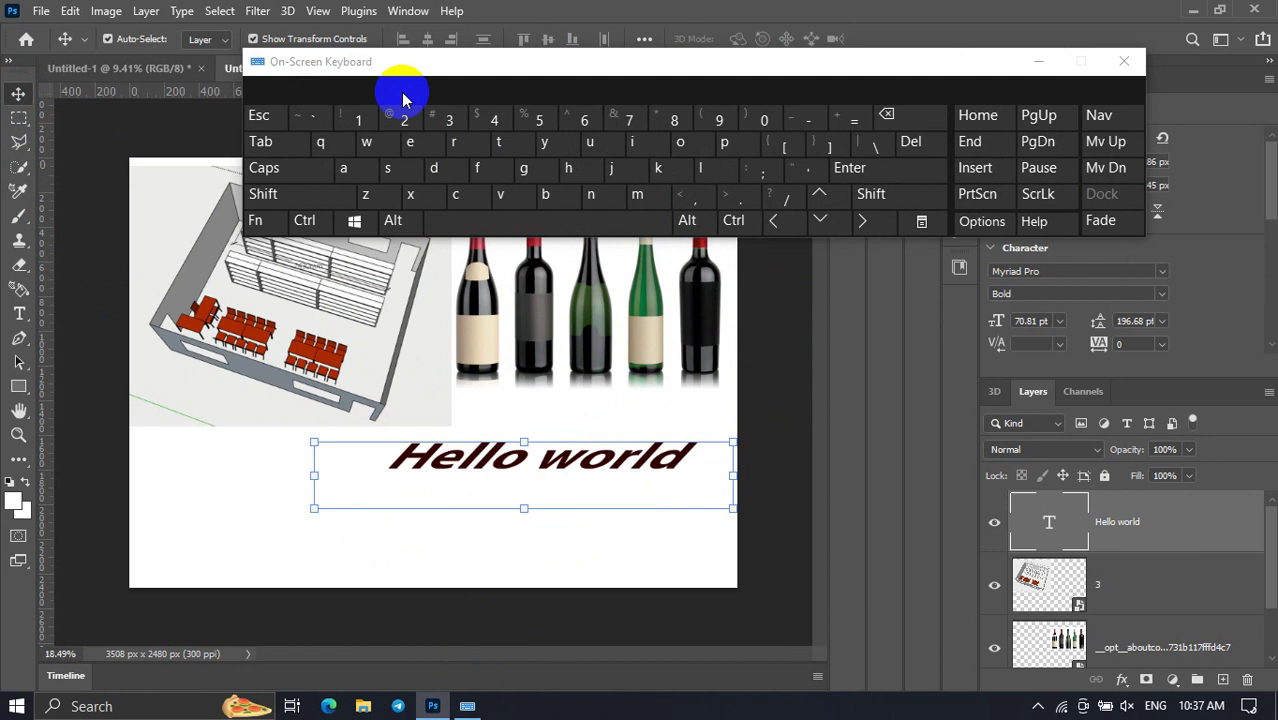
{"action": "left_click", "coordinate": [399, 447]}
{"action": "left_click", "coordinate": [350, 385]}
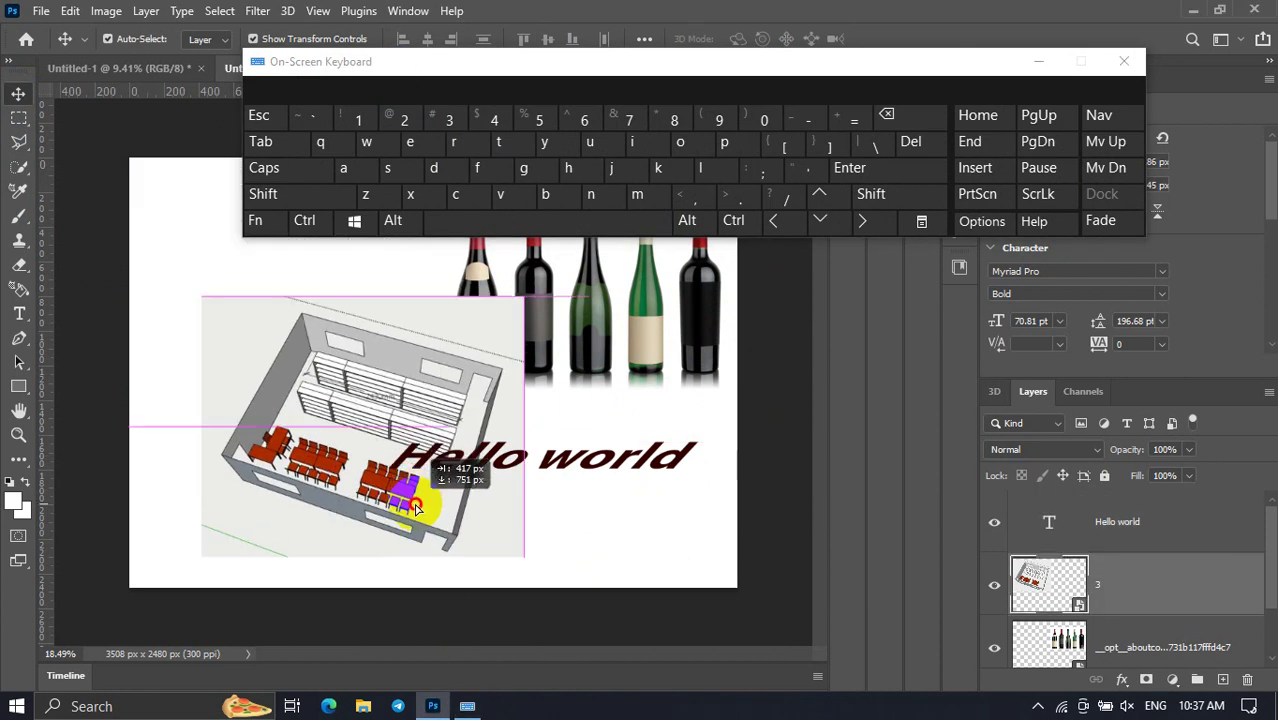
{"action": "left_click_drag", "start_coordinate": [350, 385], "coordinate": [436, 516]}
Ctrl-drag the room image's corners into a tilted perspective, then cancel the distortion.
{"action": "left_click", "coordinate": [645, 465]}
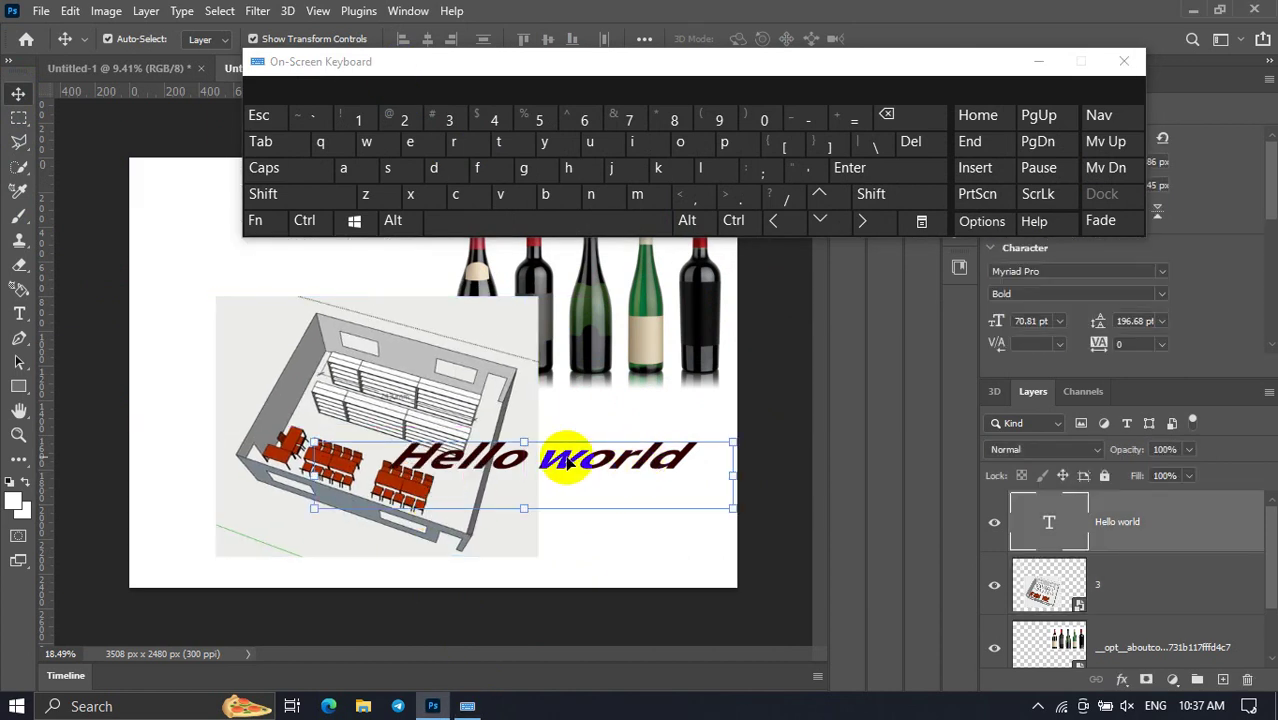
{"action": "left_click", "coordinate": [463, 433]}
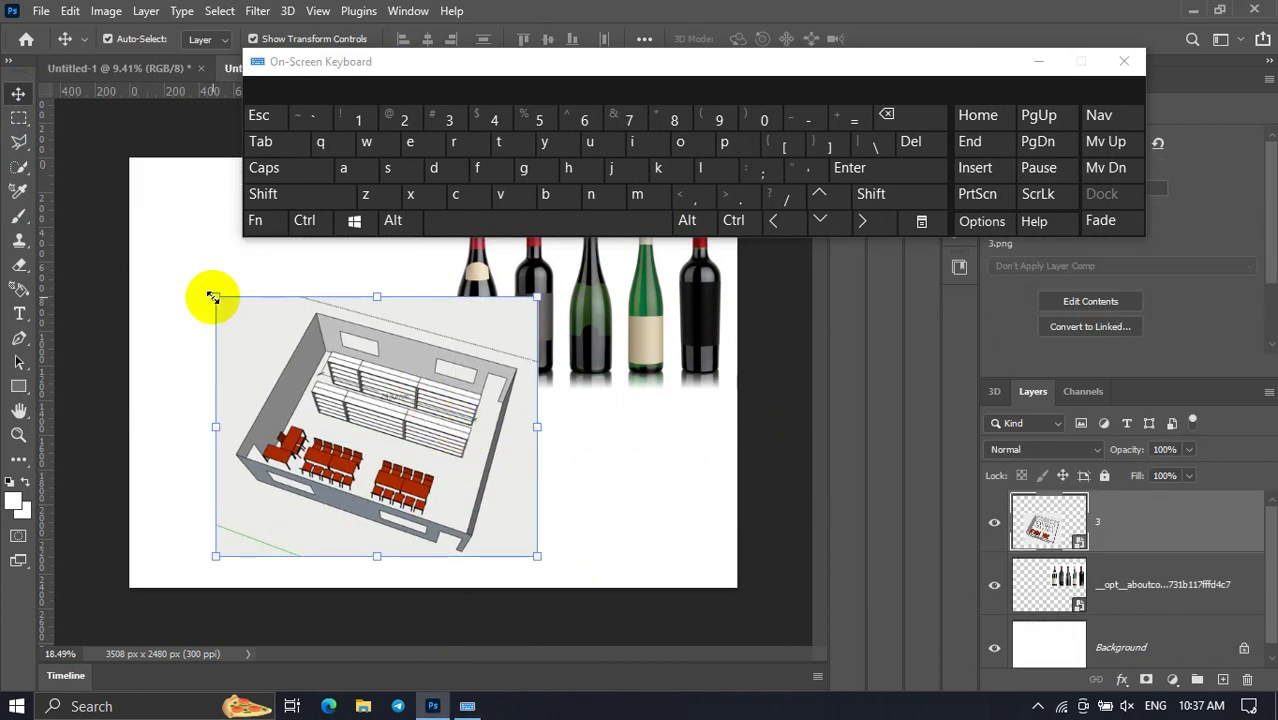
{"action": "key", "text": "ctrl"}
{"action": "mouse_move", "coordinate": [220, 301]}
{"action": "left_mouse_down"}
{"action": "mouse_move", "coordinate": [162, 313]}
{"action": "mouse_move", "coordinate": [322, 271]}
{"action": "mouse_move", "coordinate": [371, 365]}
{"action": "mouse_move", "coordinate": [300, 399]}
{"action": "mouse_move", "coordinate": [259, 386]}
{"action": "mouse_move", "coordinate": [540, 300]}
{"action": "left_mouse_up"}
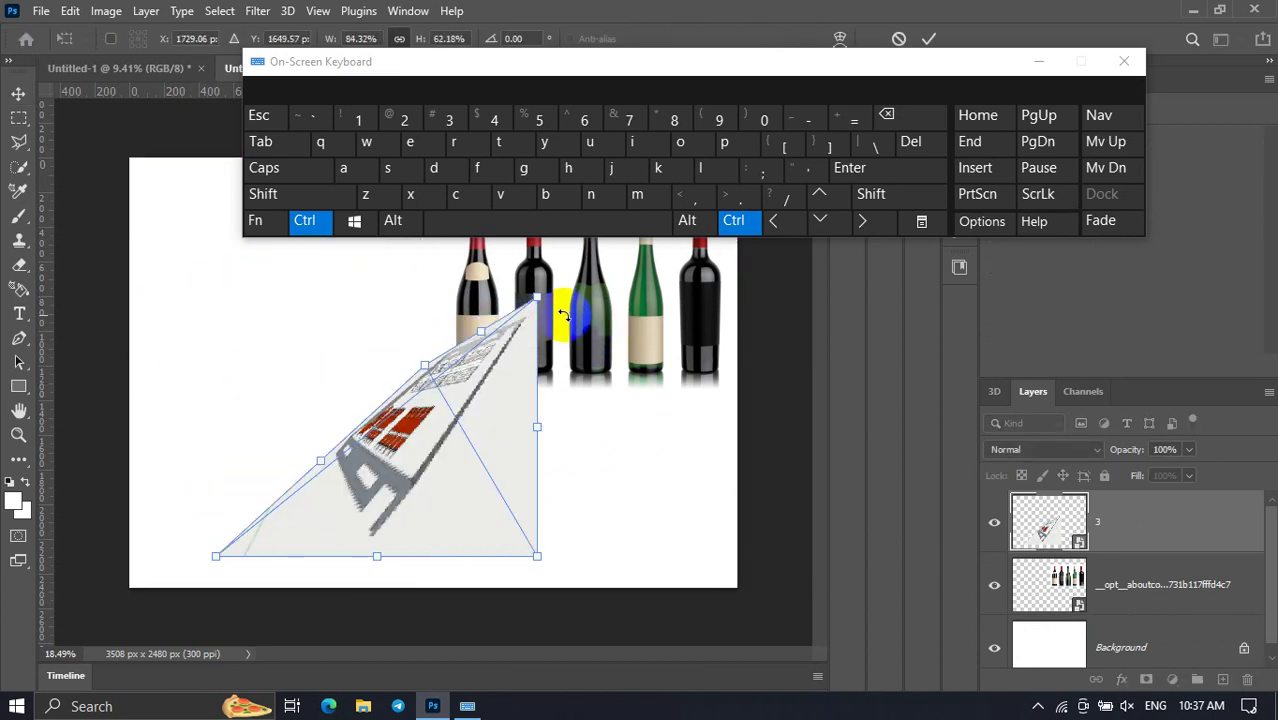
{"action": "mouse_move", "coordinate": [427, 367]}
{"action": "left_mouse_down"}
{"action": "mouse_move", "coordinate": [308, 362]}
{"action": "mouse_move", "coordinate": [339, 354]}
{"action": "left_mouse_up"}
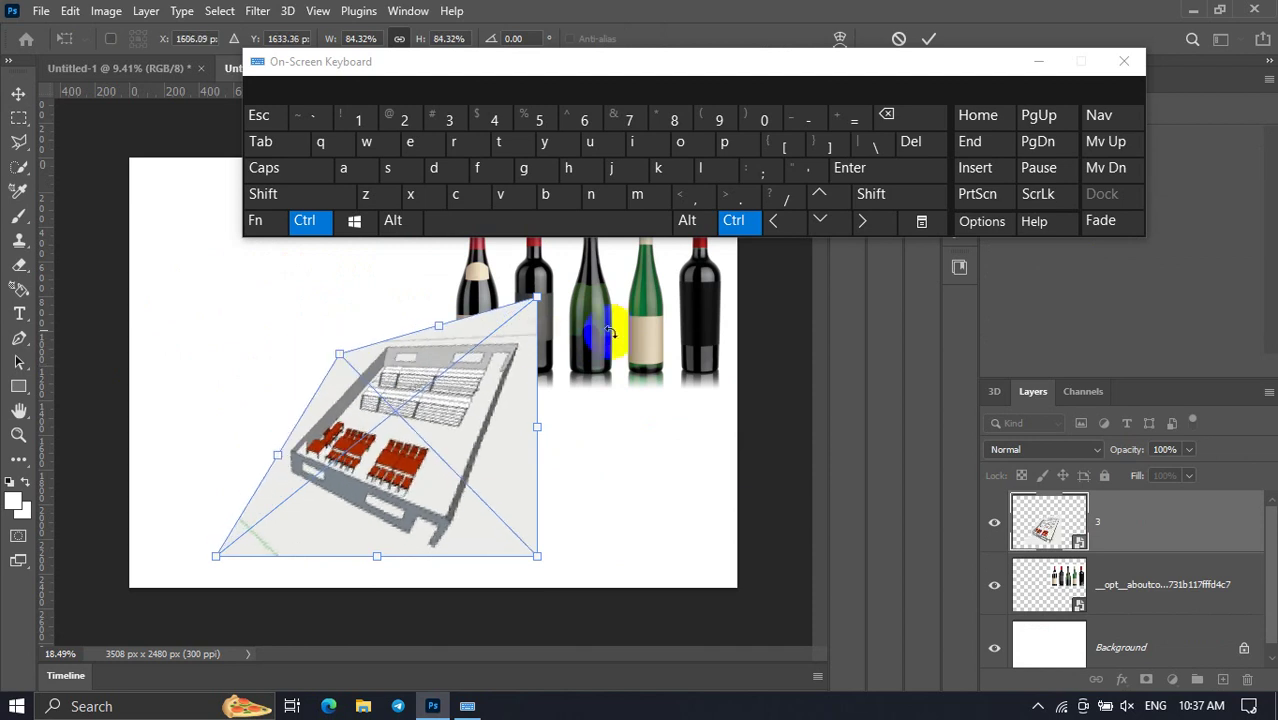
{"action": "mouse_move", "coordinate": [543, 306]}
{"action": "left_mouse_down"}
{"action": "mouse_move", "coordinate": [533, 348]}
{"action": "mouse_move", "coordinate": [549, 380]}
{"action": "left_mouse_up"}
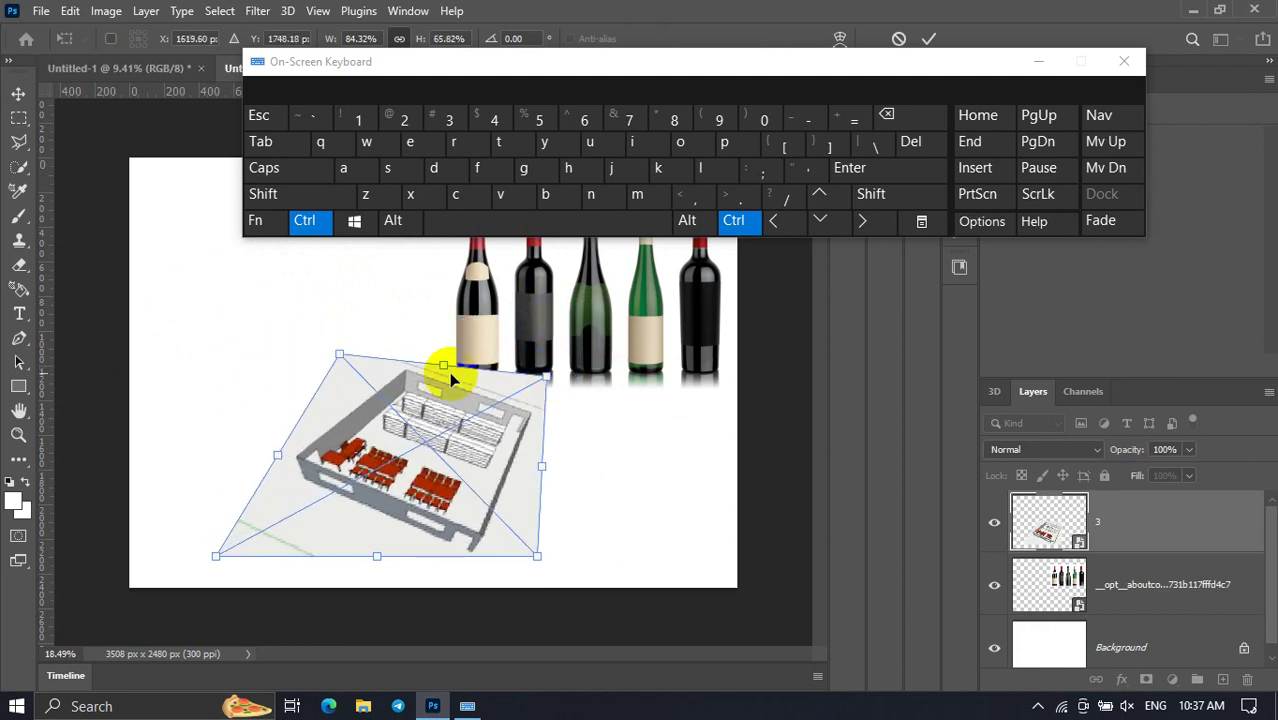
{"action": "left_click_drag", "start_coordinate": [339, 354], "coordinate": [305, 389]}
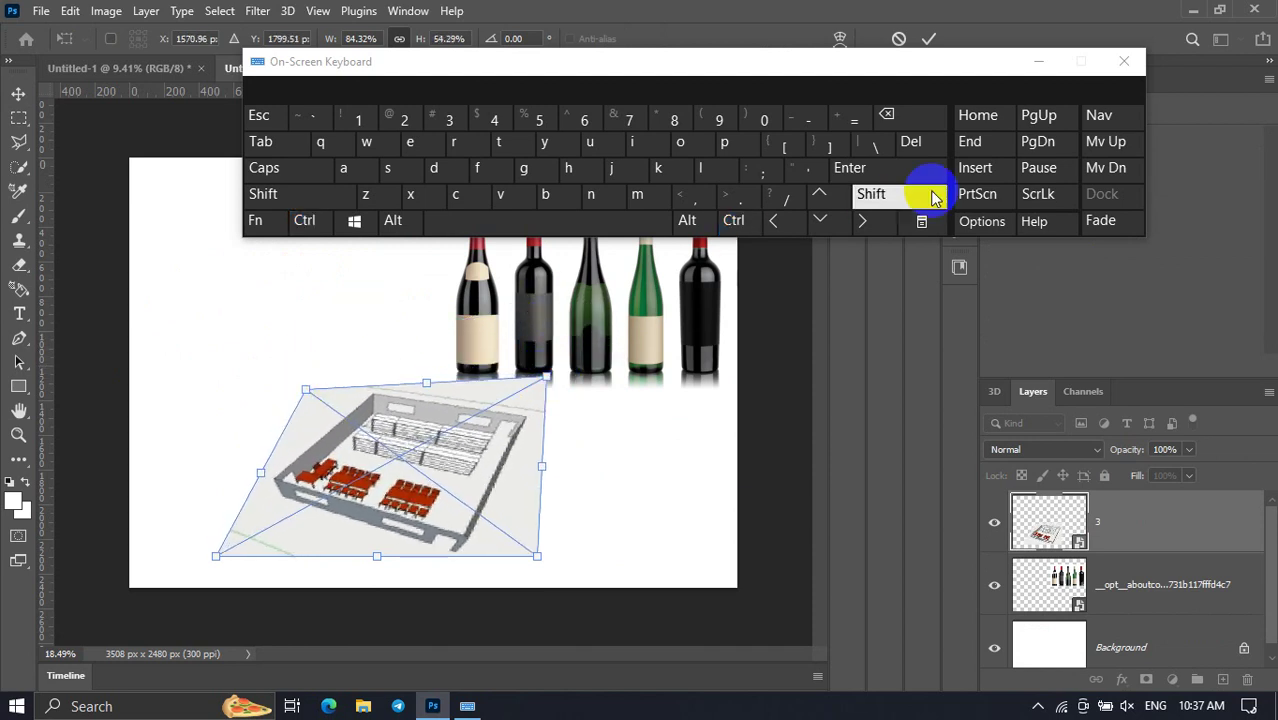
{"action": "left_click", "coordinate": [1042, 62]}
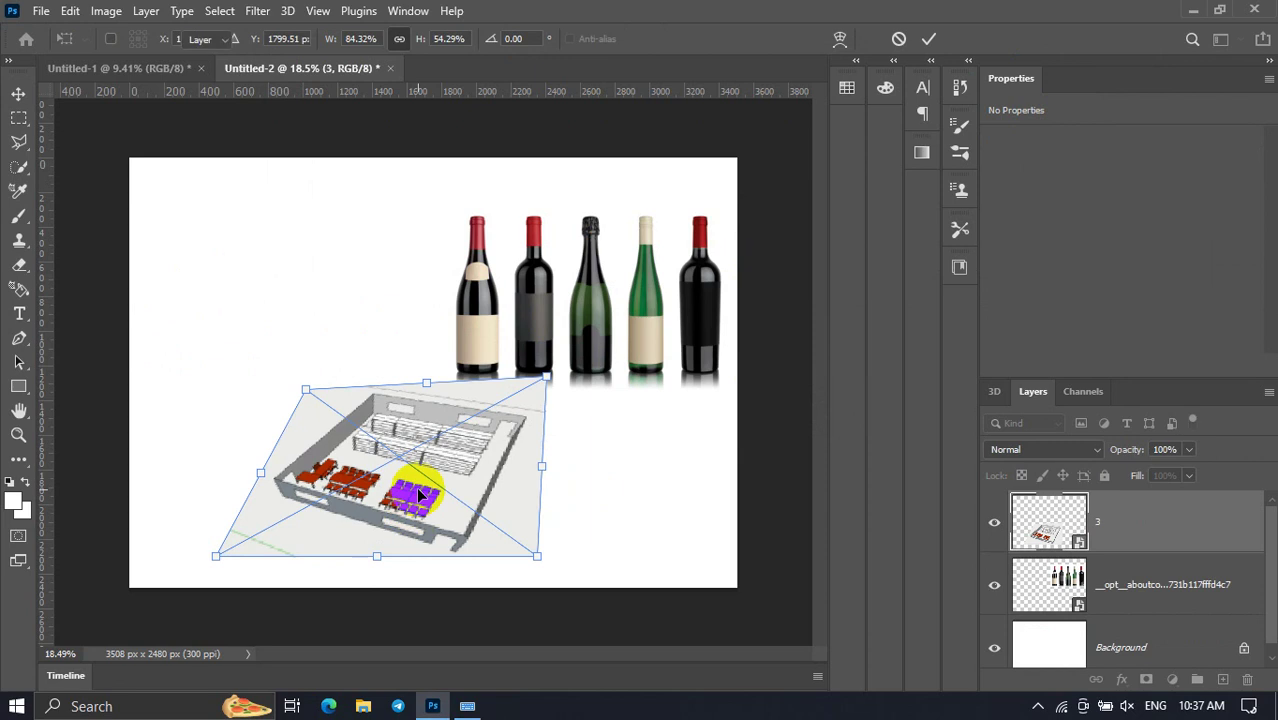
{"action": "key", "text": "Escape"}
Delete the room image and bottles layers, leaving a blank white 3508 × 2480 px canvas.
{"action": "key", "text": "Delete"}
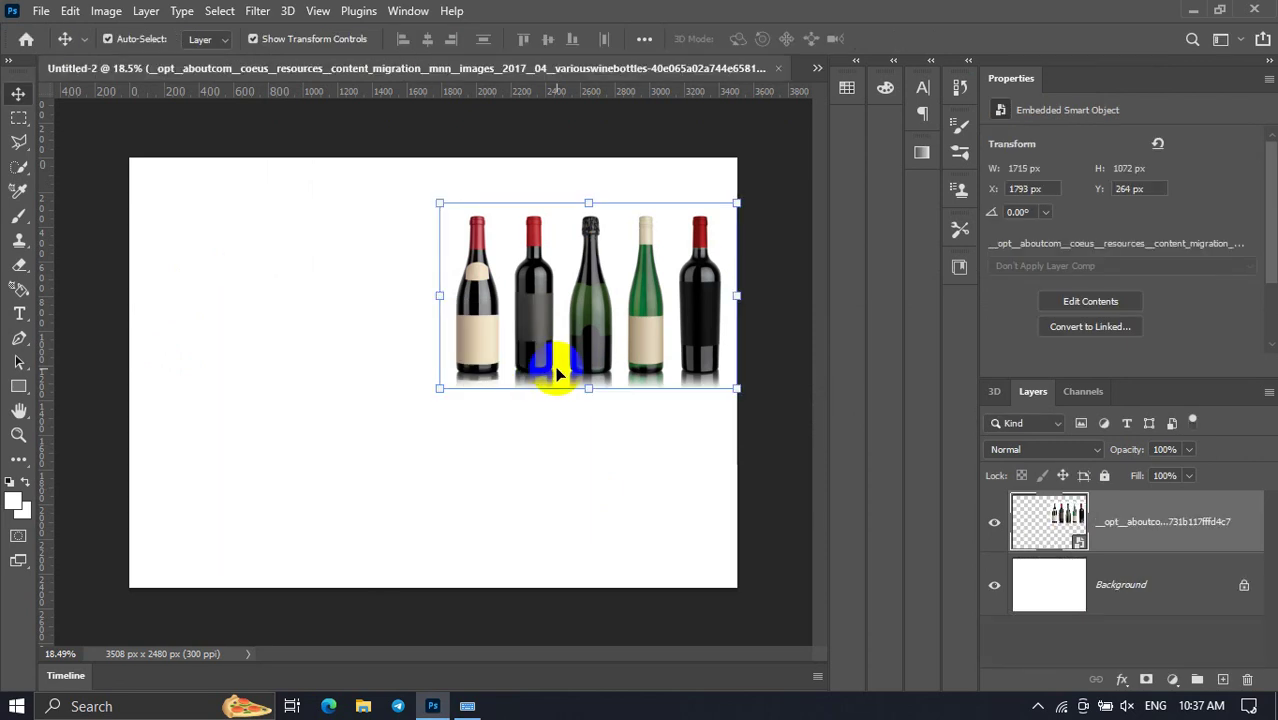
{"action": "key", "text": "Delete"}
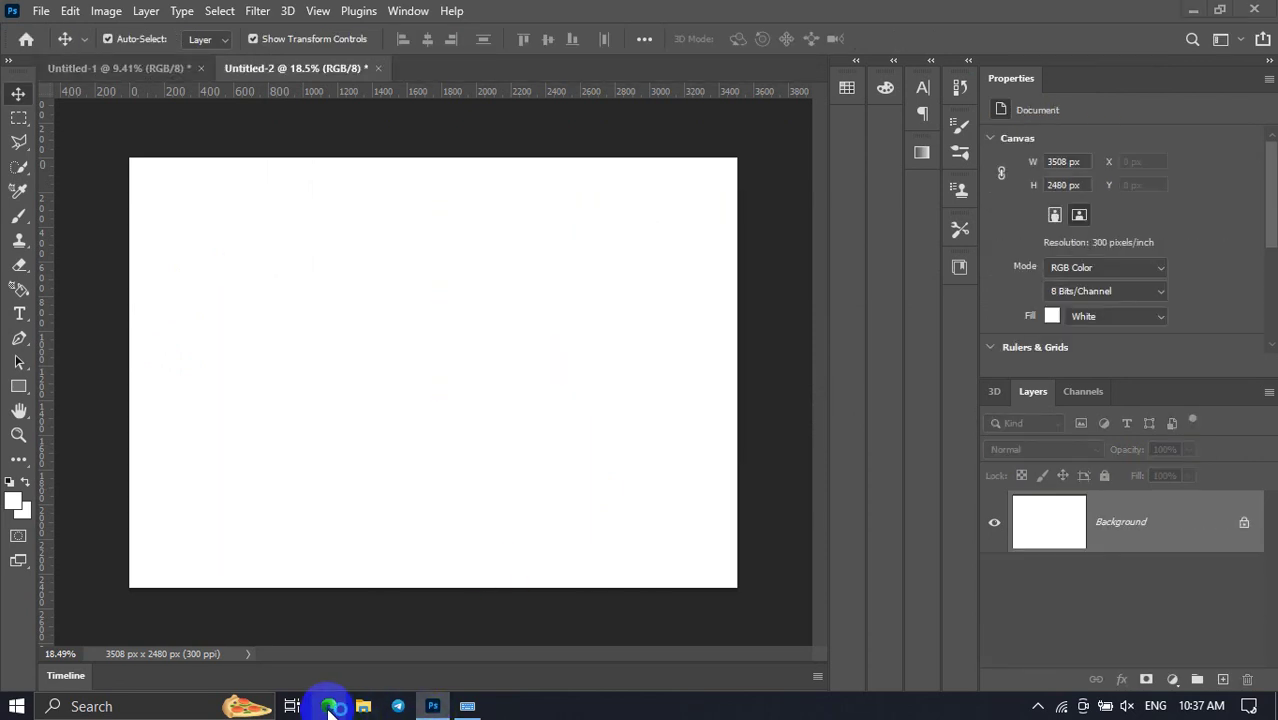
{"action": "left_click", "coordinate": [330, 706]}
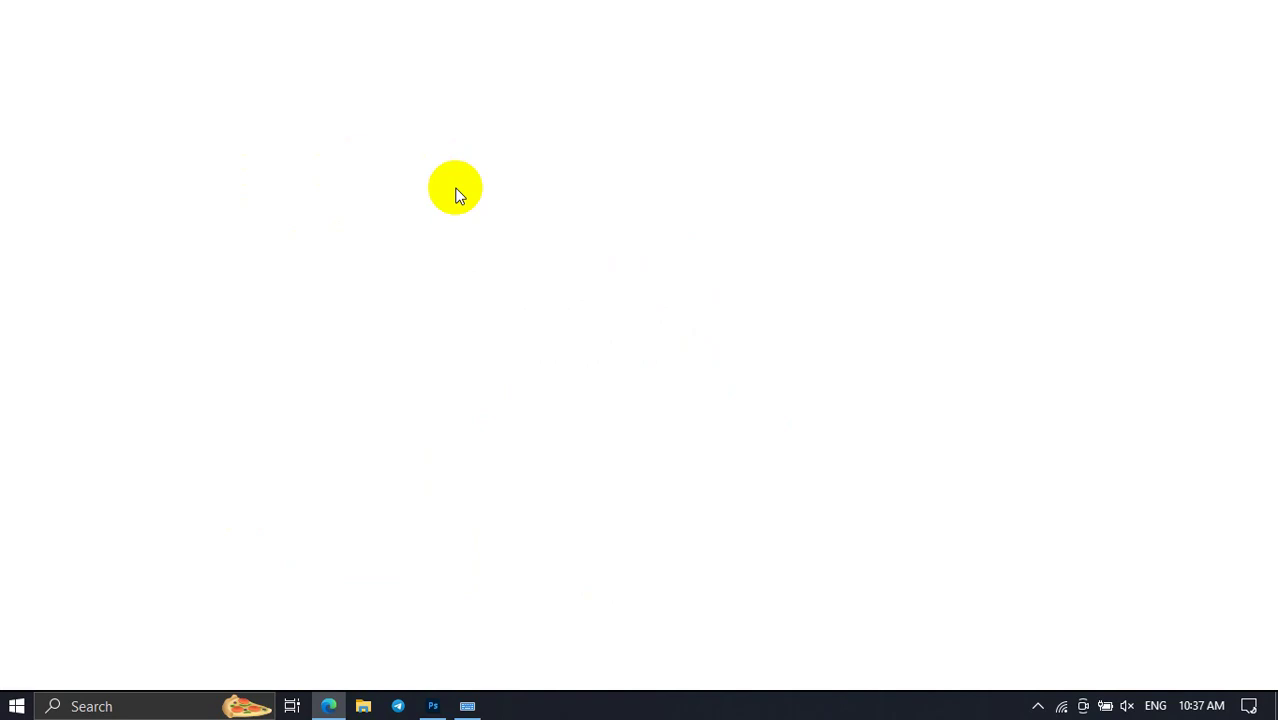
{"action": "left_click", "coordinate": [433, 708]}
{"action": "left_click", "coordinate": [70, 11]}
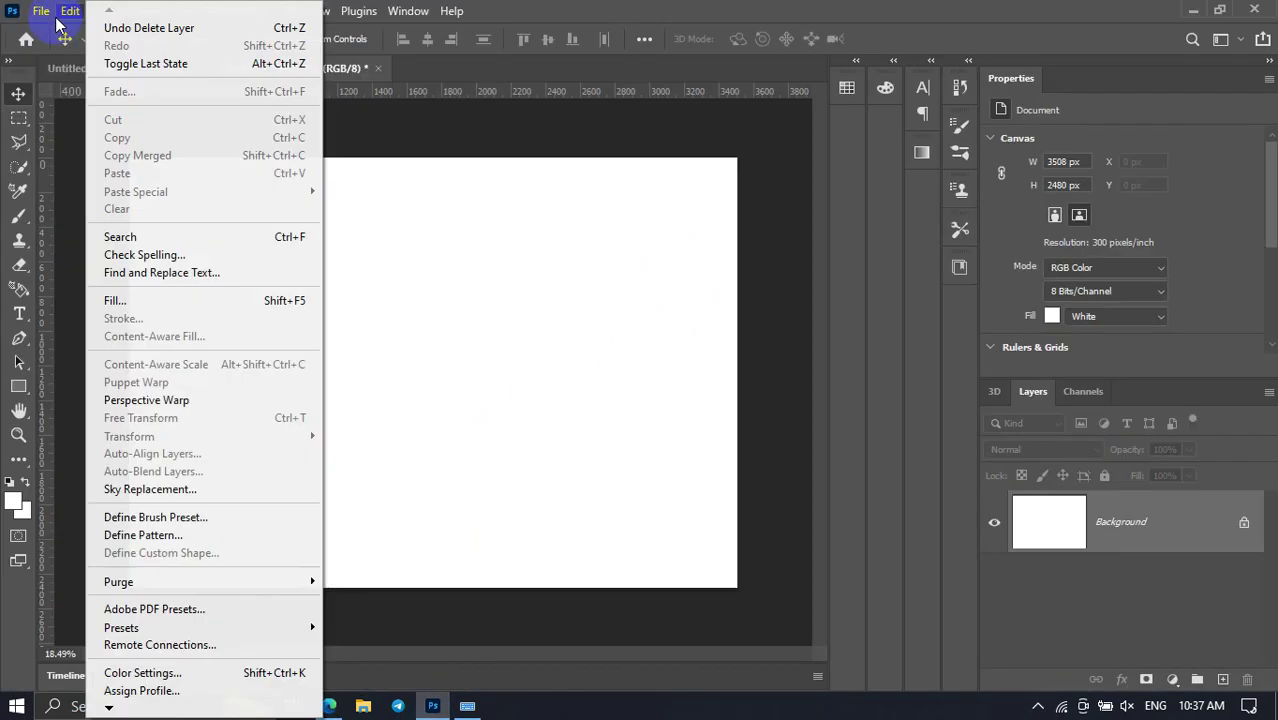
{"action": "left_click", "coordinate": [90, 389]}
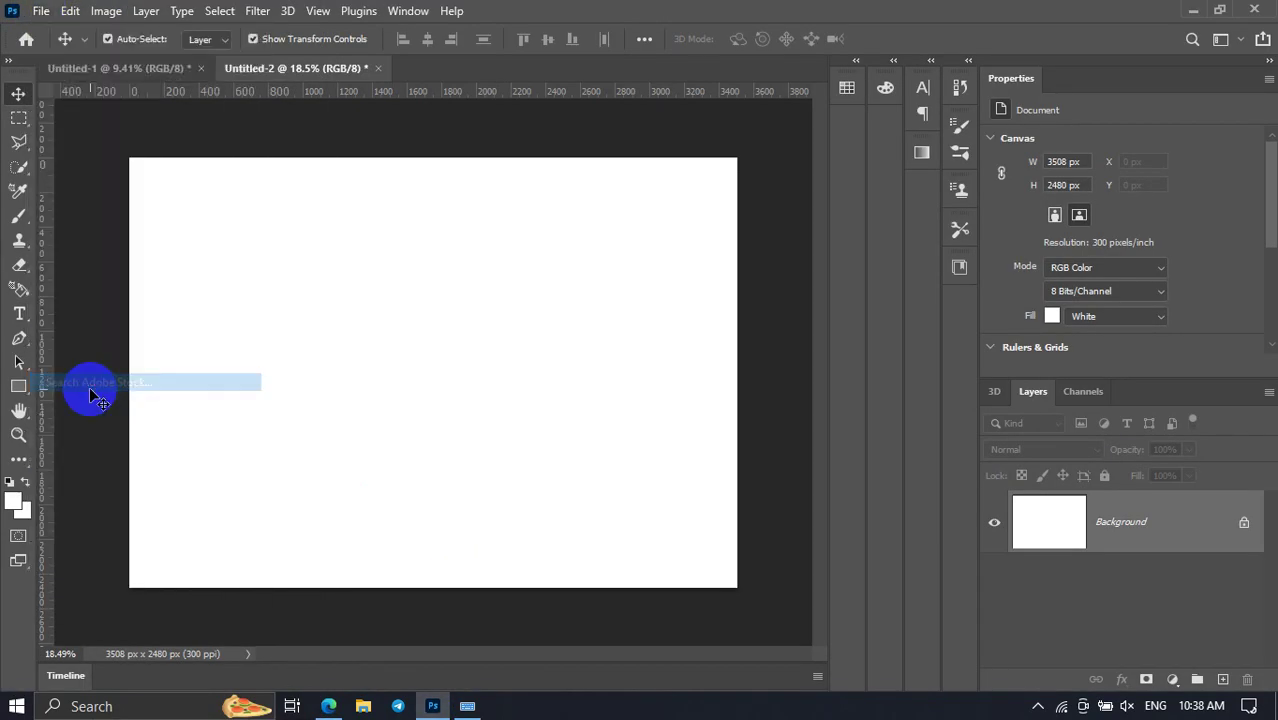
Open Place Embedded, scroll through its file list, and cancel without placing anything.
{"action": "left_click", "coordinate": [41, 11]}
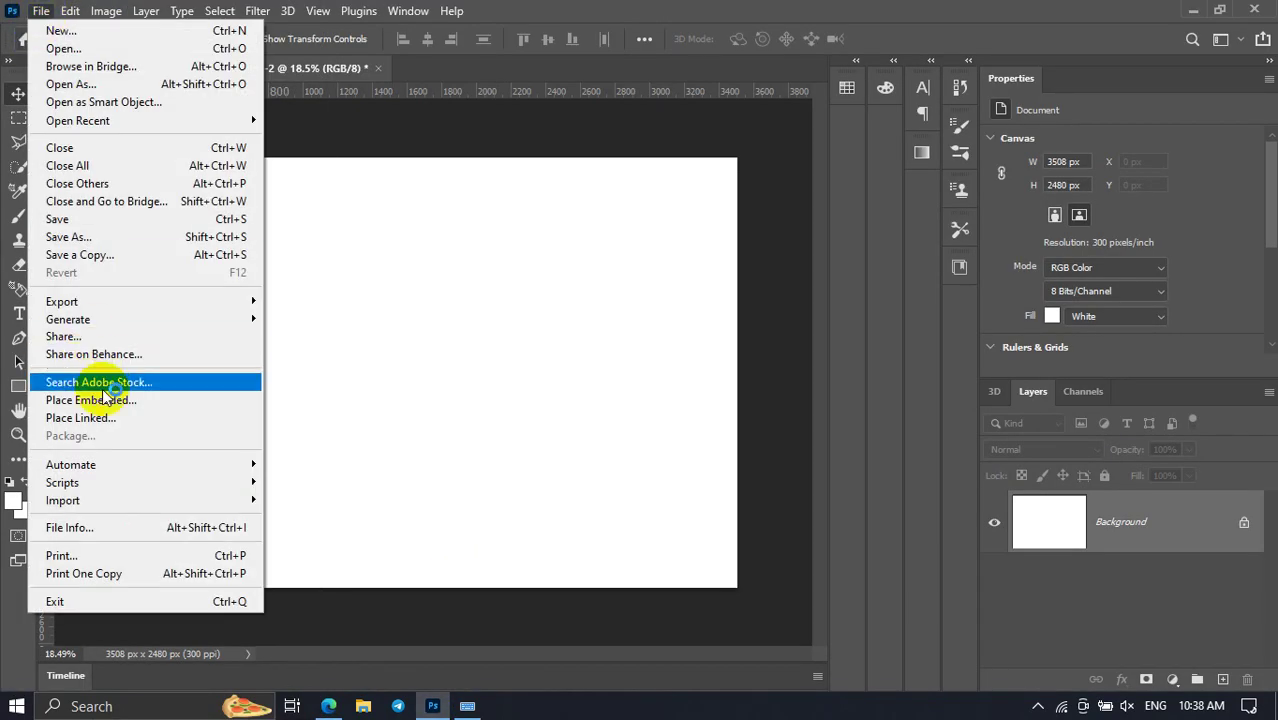
{"action": "left_click", "coordinate": [104, 400]}
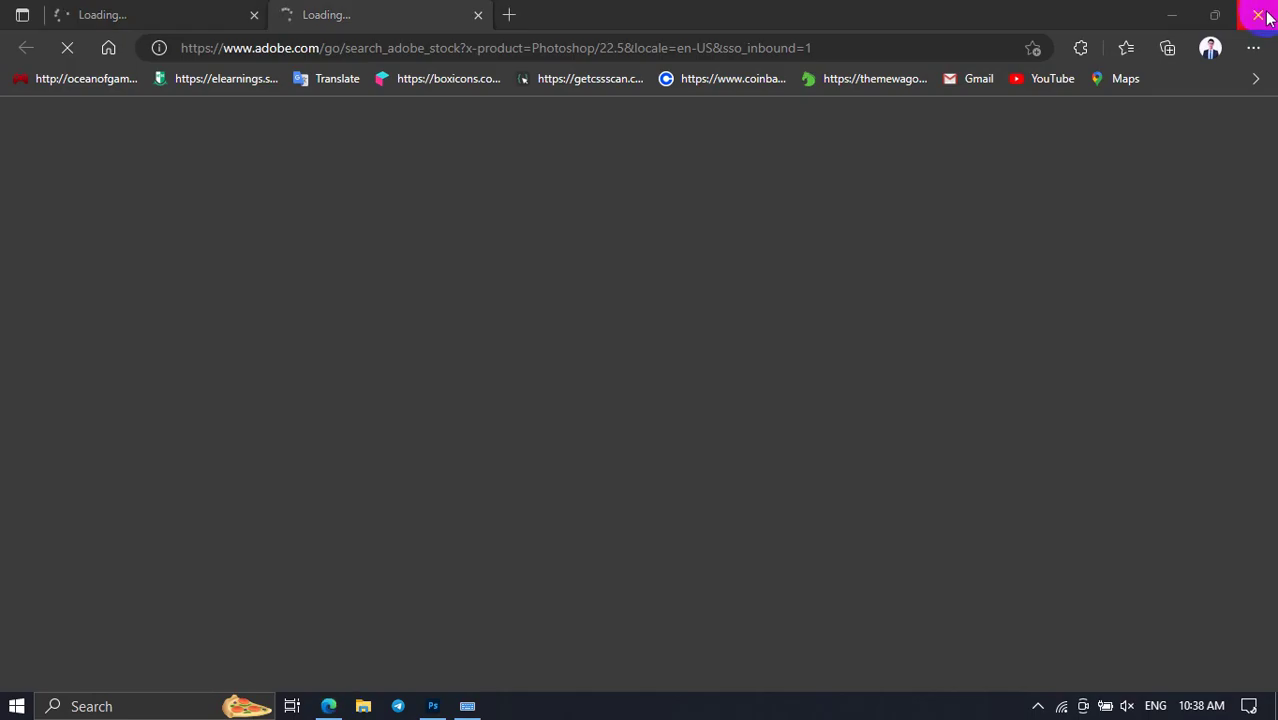
{"action": "left_click", "coordinate": [1258, 14]}
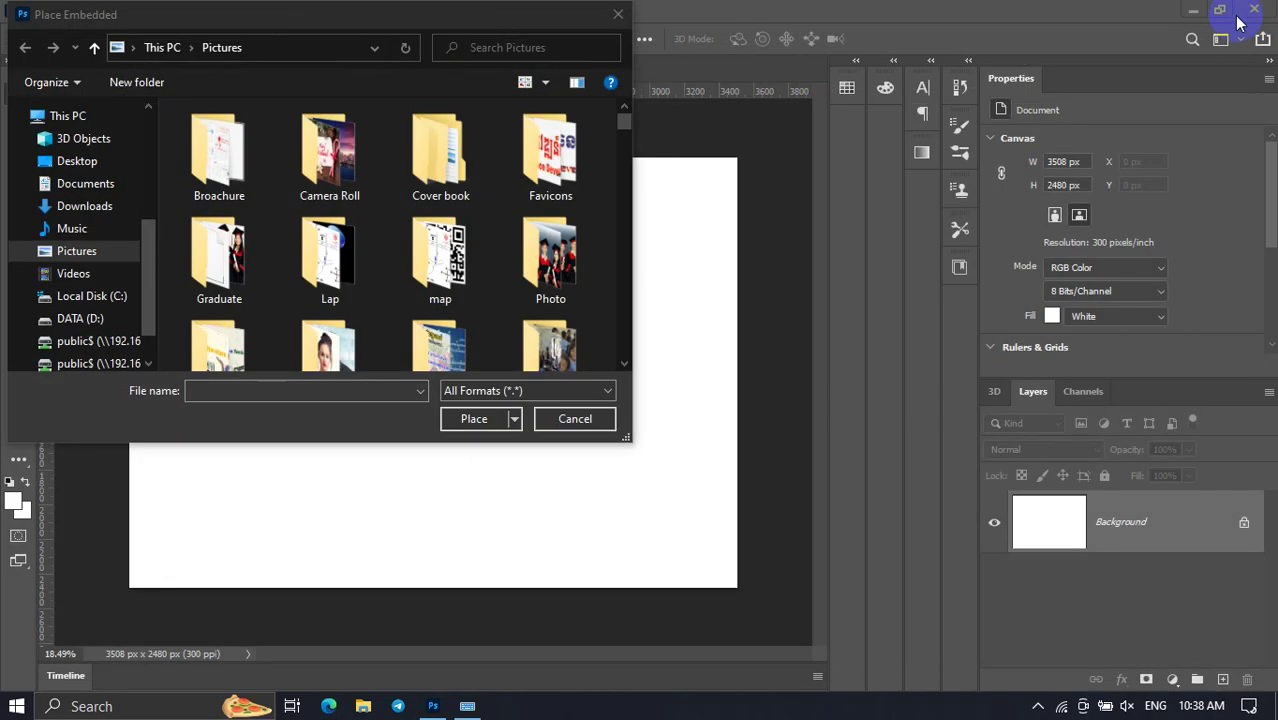
{"action": "scroll", "coordinate": [408, 231], "scroll_direction": "down", "scroll_amount": 1}
{"action": "scroll", "coordinate": [408, 234], "scroll_direction": "down", "scroll_amount": 3}
{"action": "scroll", "coordinate": [408, 237], "scroll_direction": "down", "scroll_amount": 3}
{"action": "scroll", "coordinate": [408, 245], "scroll_direction": "down", "scroll_amount": 3}
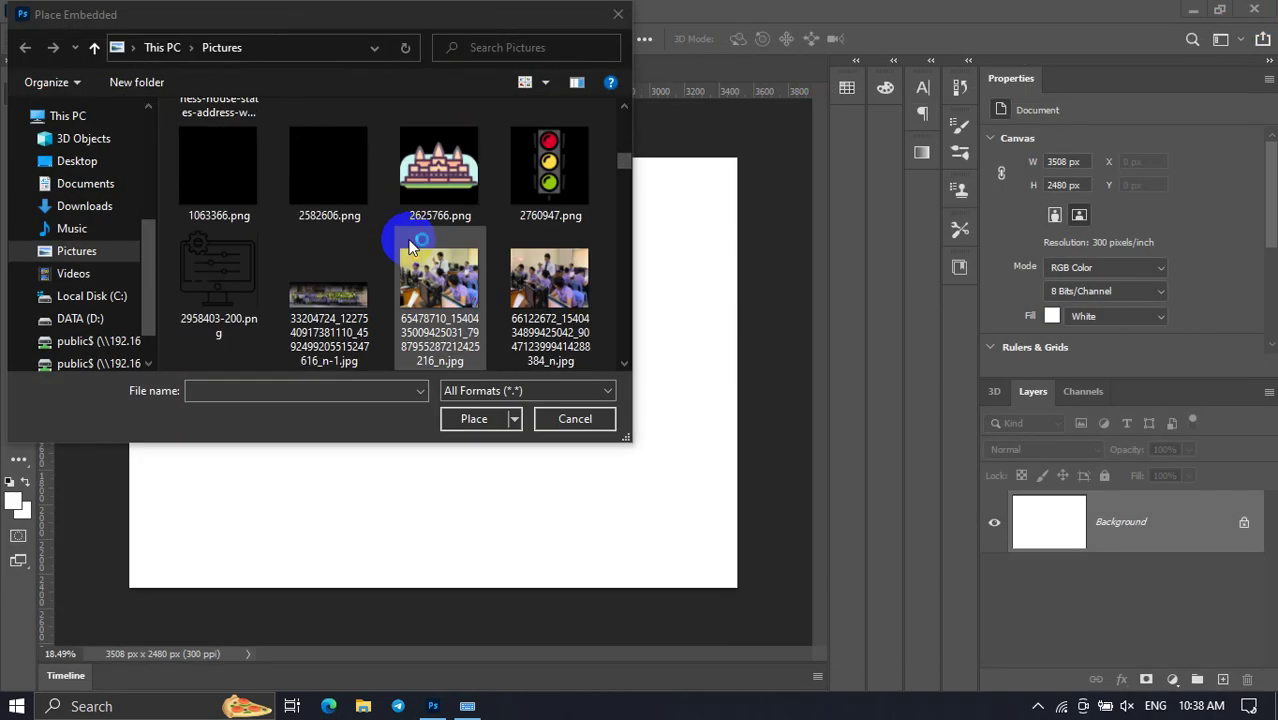
{"action": "scroll", "coordinate": [408, 245], "scroll_direction": "down", "scroll_amount": 3}
{"action": "scroll", "coordinate": [408, 245], "scroll_direction": "down", "scroll_amount": 1}
{"action": "scroll", "coordinate": [408, 250], "scroll_direction": "down", "scroll_amount": 3}
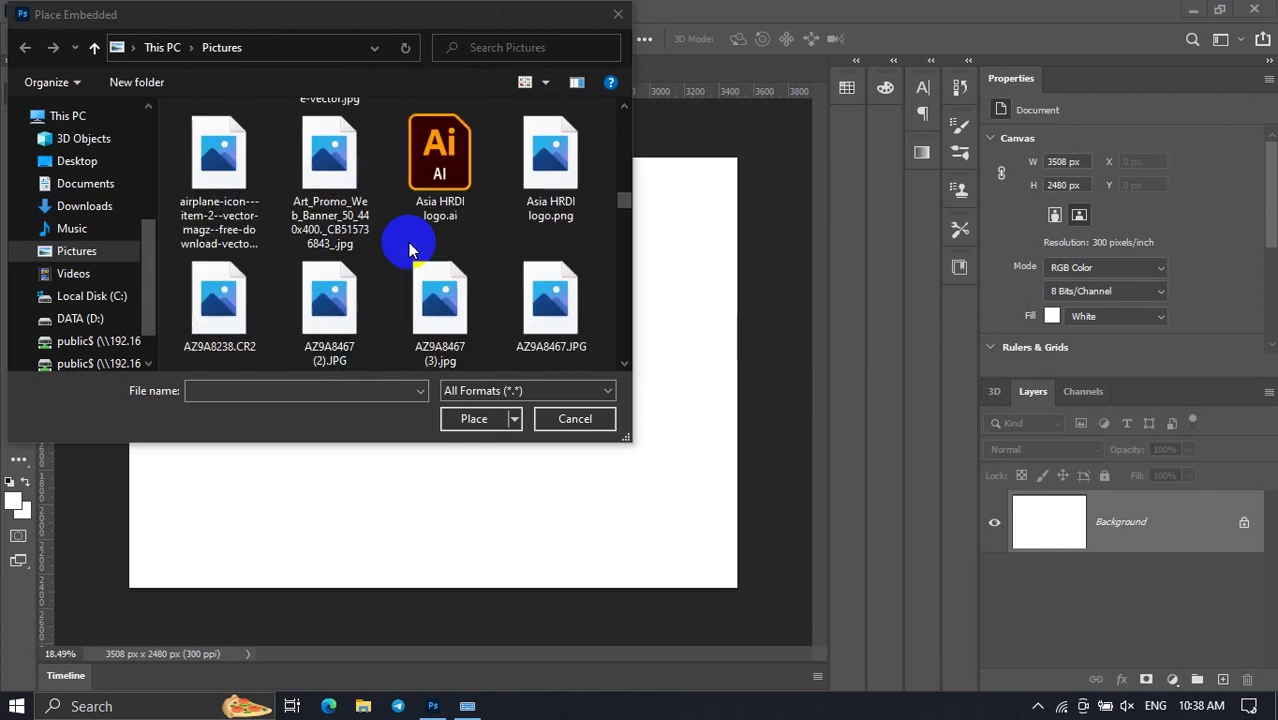
{"action": "scroll", "coordinate": [408, 250], "scroll_direction": "down", "scroll_amount": 3}
{"action": "scroll", "coordinate": [410, 253], "scroll_direction": "down", "scroll_amount": 3}
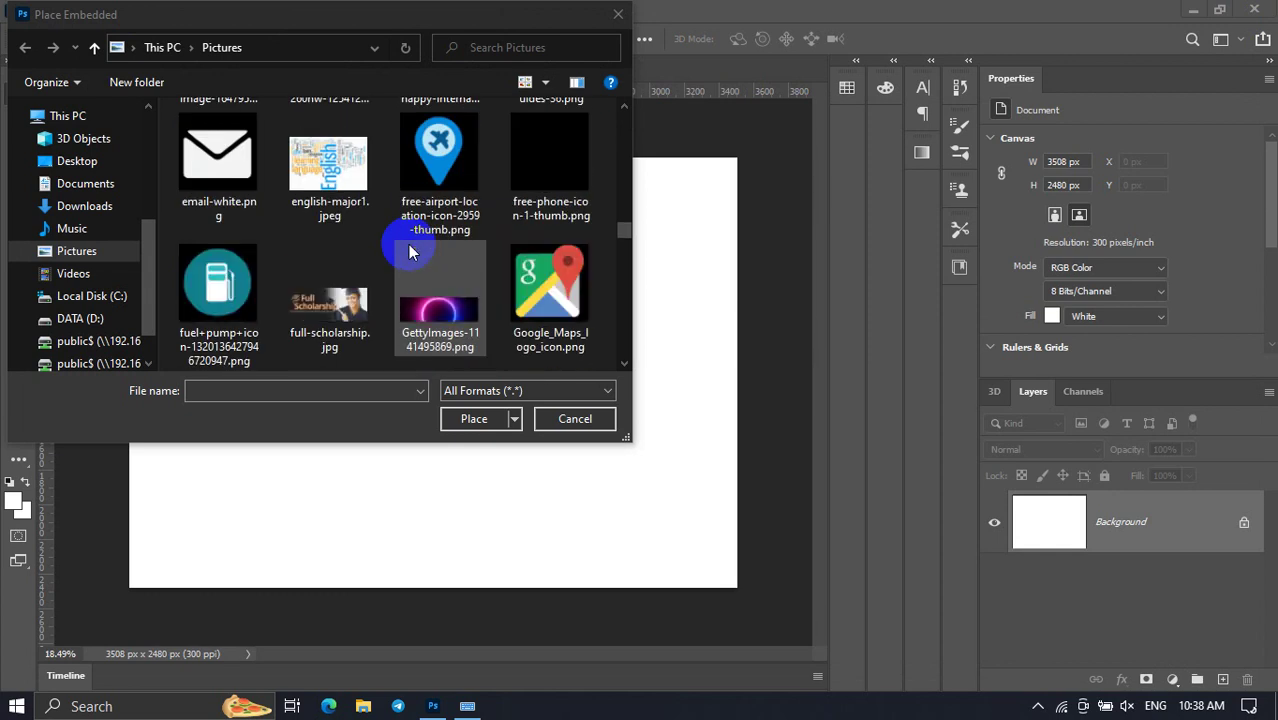
{"action": "scroll", "coordinate": [408, 250], "scroll_direction": "down", "scroll_amount": 3}
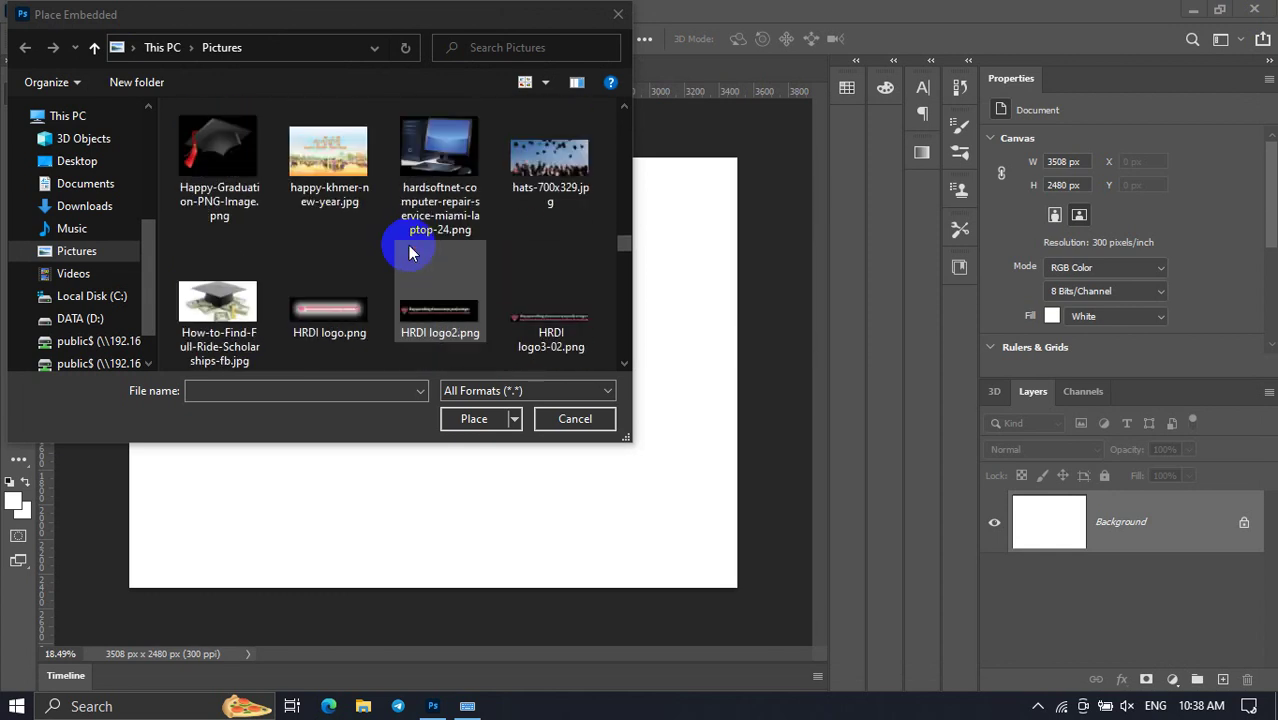
{"action": "scroll", "coordinate": [408, 252], "scroll_direction": "down", "scroll_amount": 2}
{"action": "scroll", "coordinate": [408, 252], "scroll_direction": "down", "scroll_amount": 3}
{"action": "scroll", "coordinate": [408, 252], "scroll_direction": "down", "scroll_amount": 3}
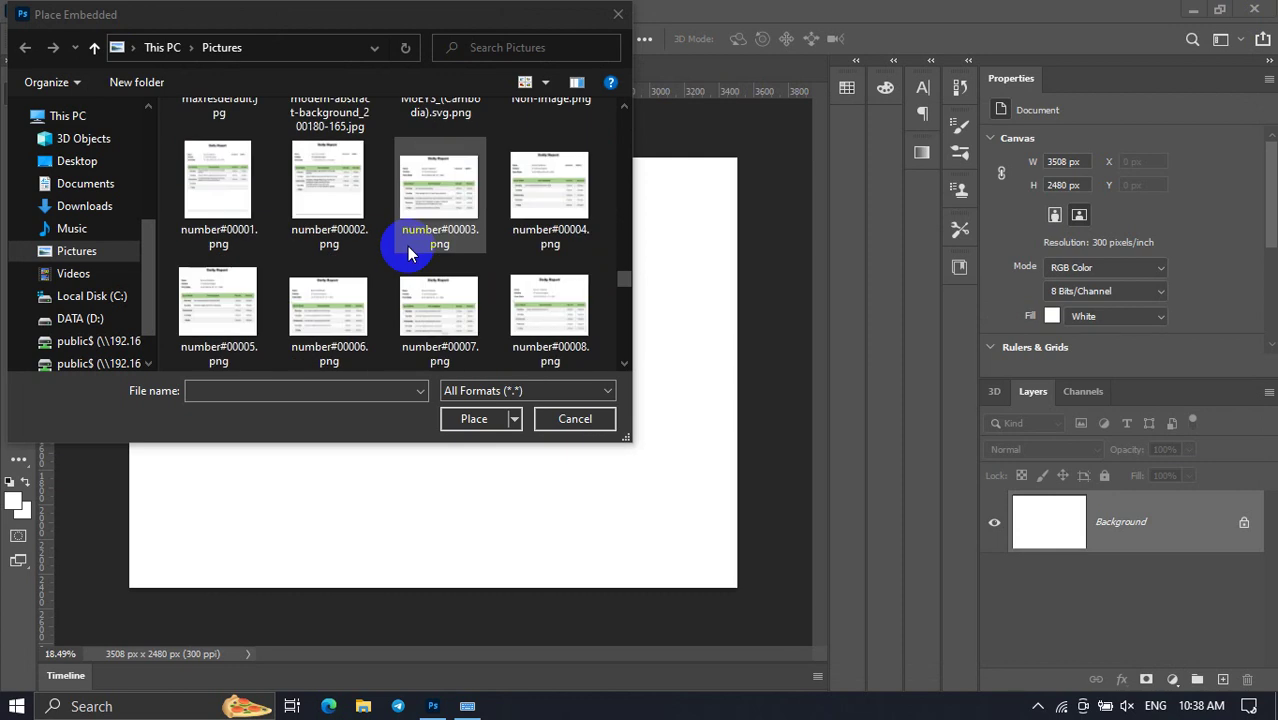
{"action": "scroll", "coordinate": [408, 252], "scroll_direction": "down", "scroll_amount": 3}
{"action": "scroll", "coordinate": [410, 252], "scroll_direction": "down", "scroll_amount": 3}
{"action": "left_click", "coordinate": [617, 18]}
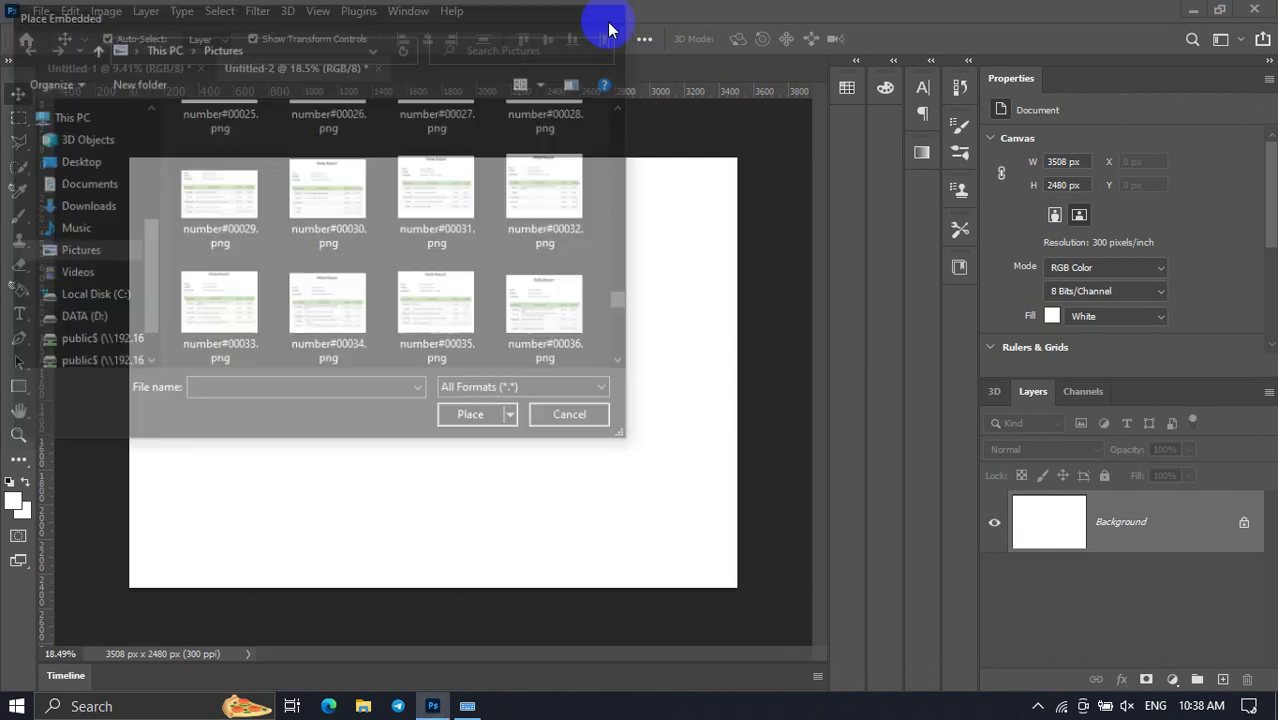
{"action": "left_click", "coordinate": [466, 705]}
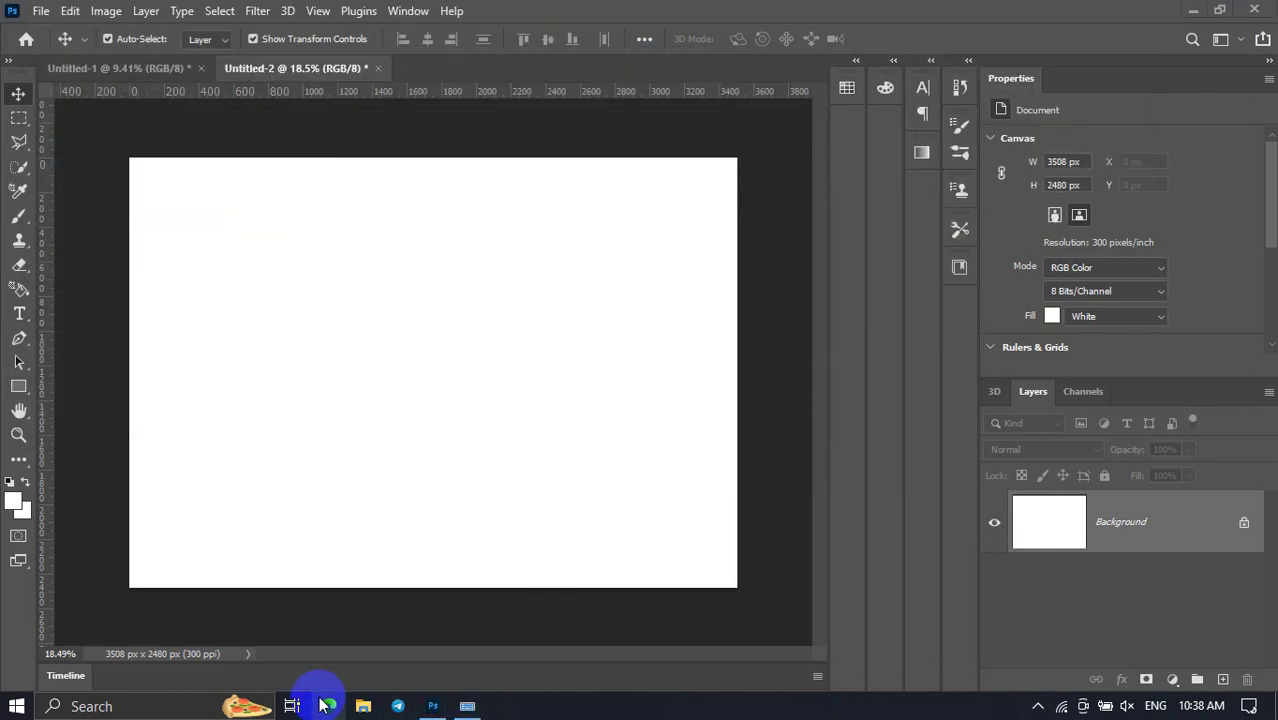
Search Bing Images for 'street' in Edge and open an empty street photo.
{"action": "left_click", "coordinate": [327, 706]}
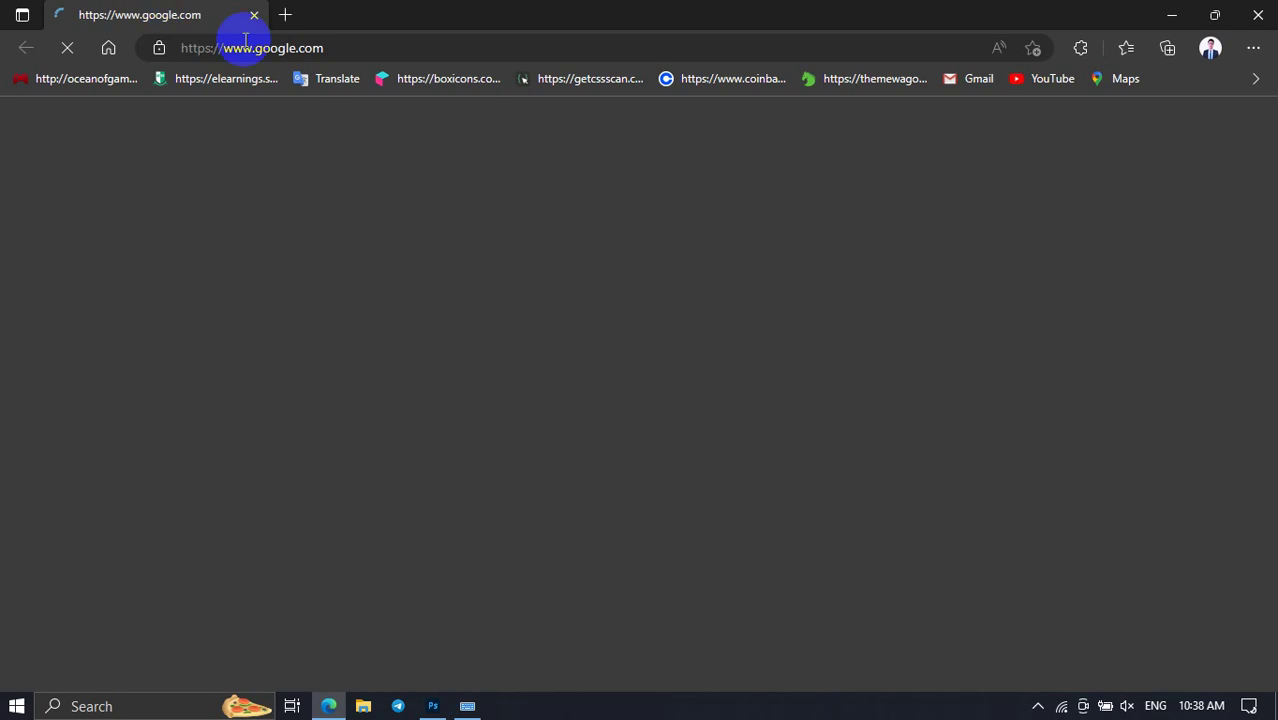
{"action": "left_click", "coordinate": [340, 48]}
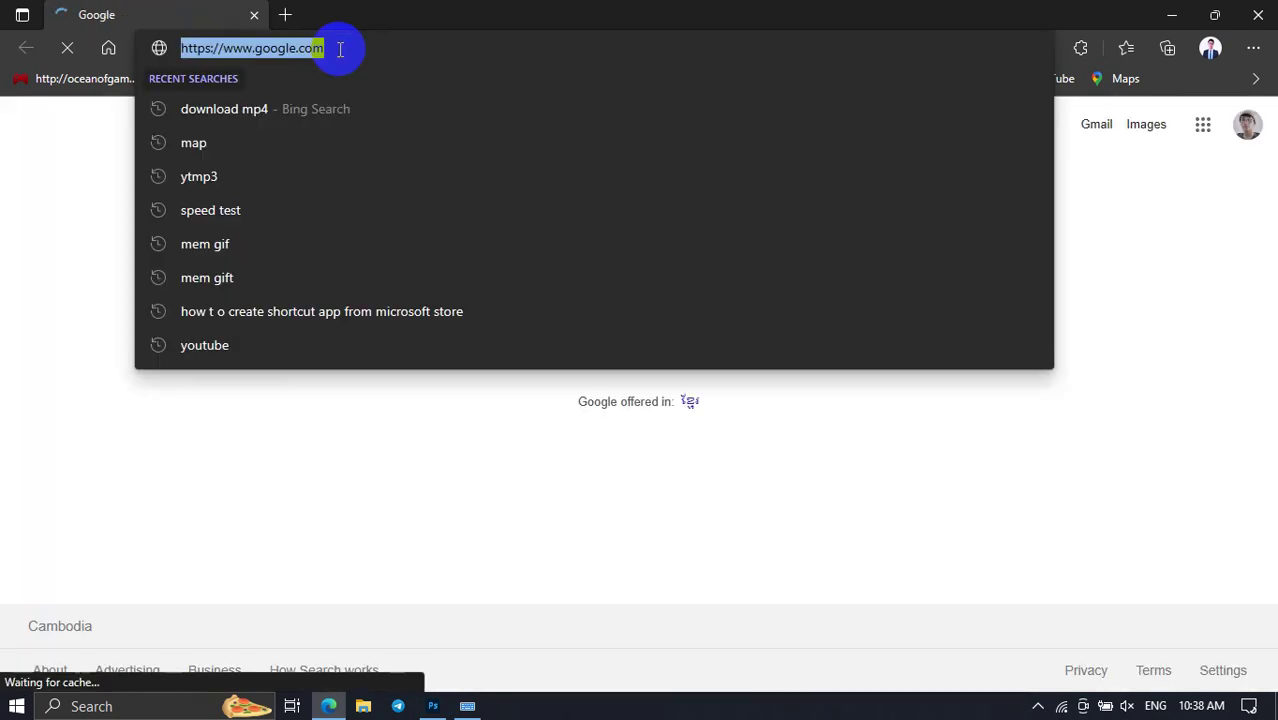
{"action": "type", "text": "street"}
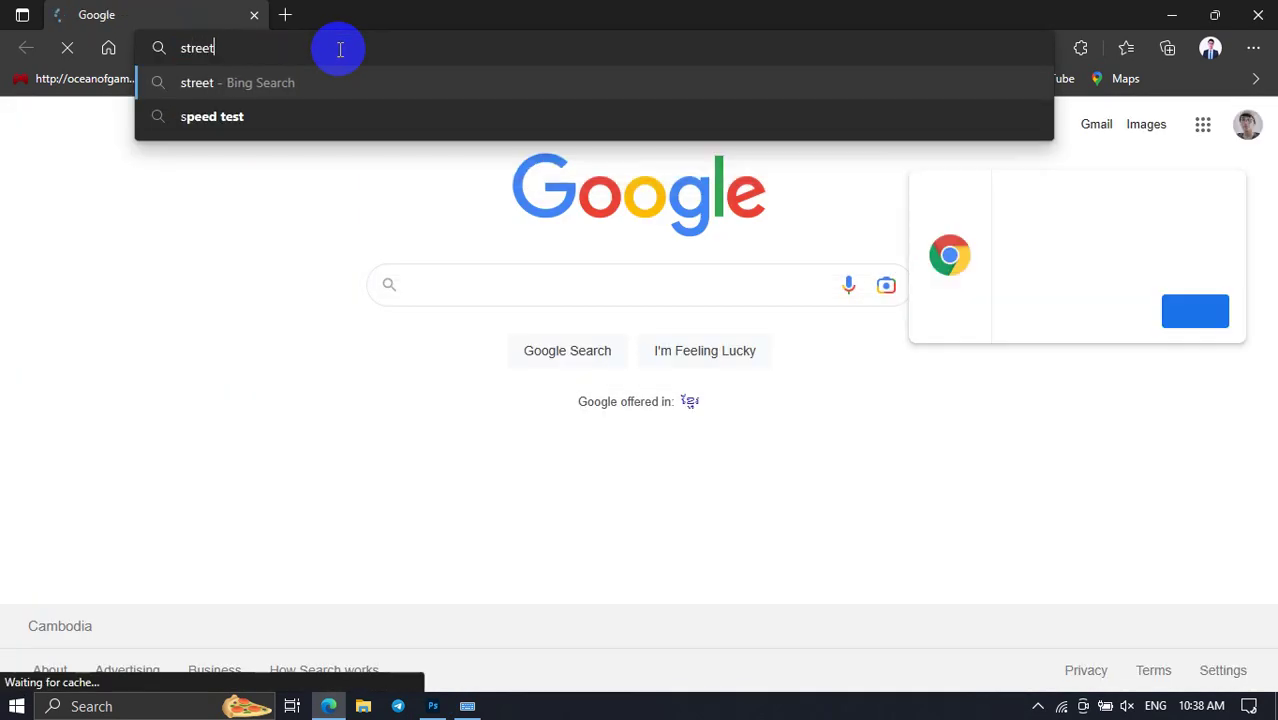
{"action": "key", "text": "Return"}
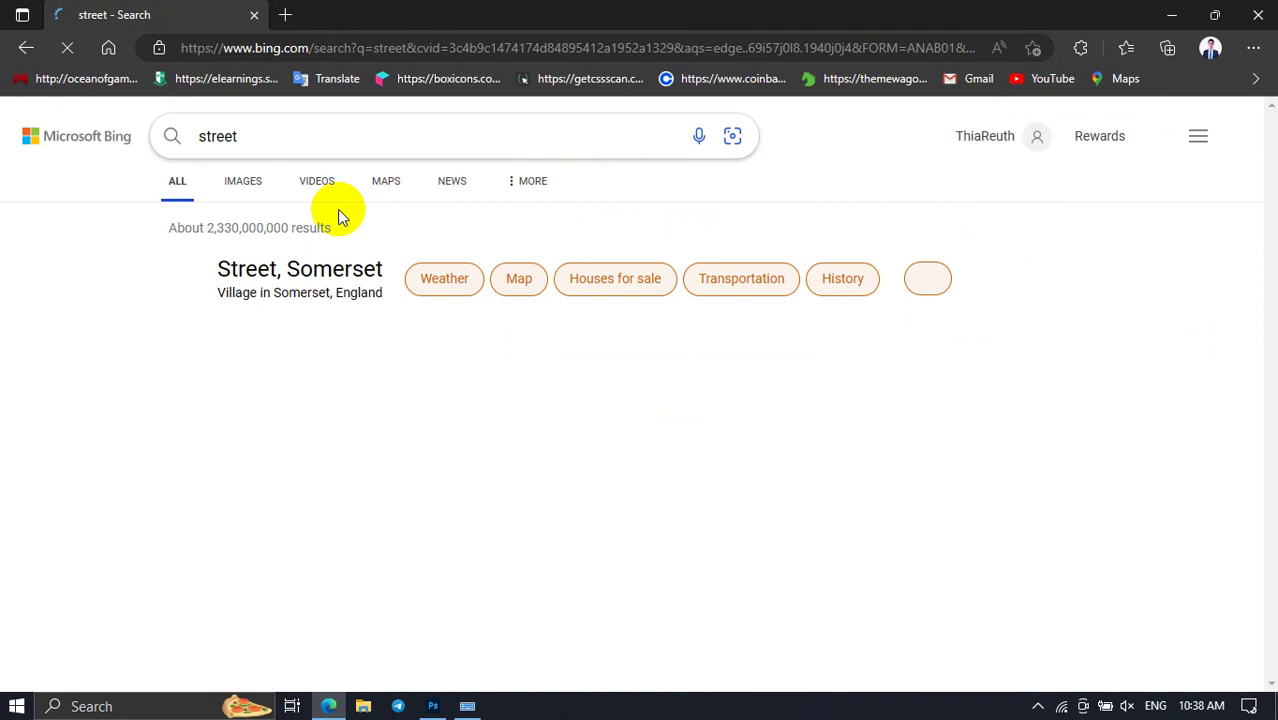
{"action": "left_click", "coordinate": [250, 183]}
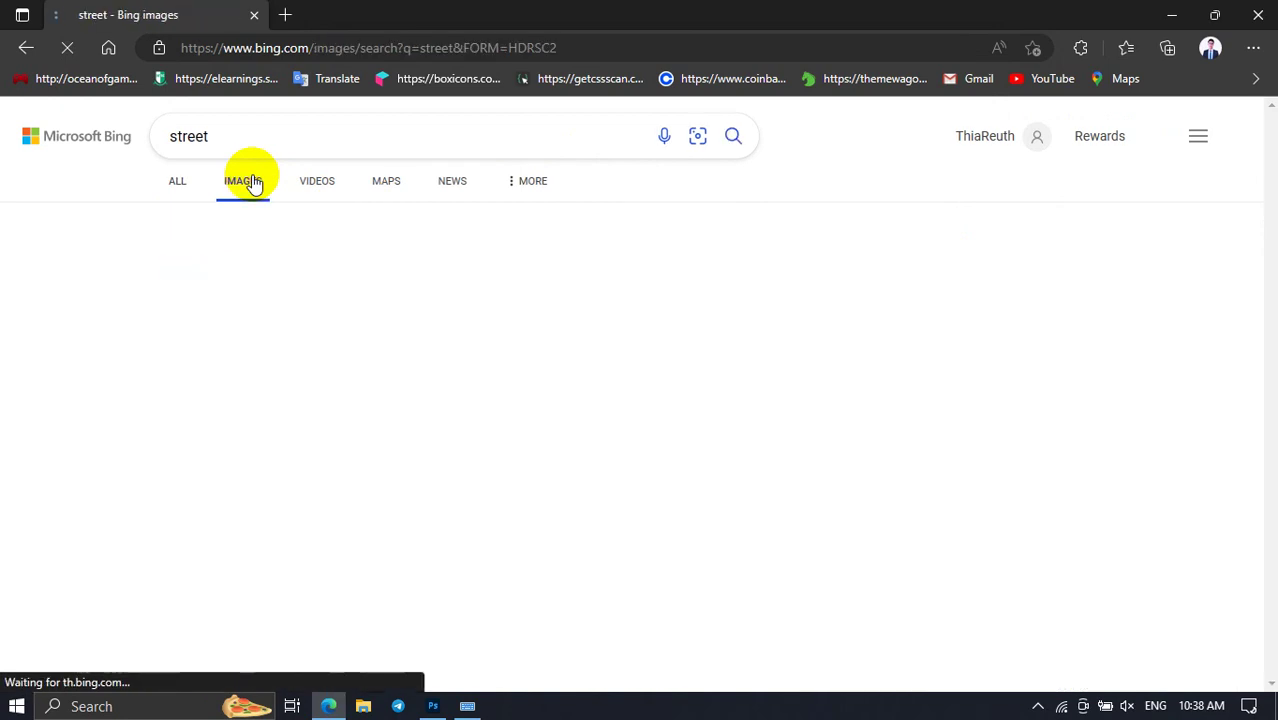
{"action": "scroll", "coordinate": [252, 183], "scroll_direction": "down", "scroll_amount": 3}
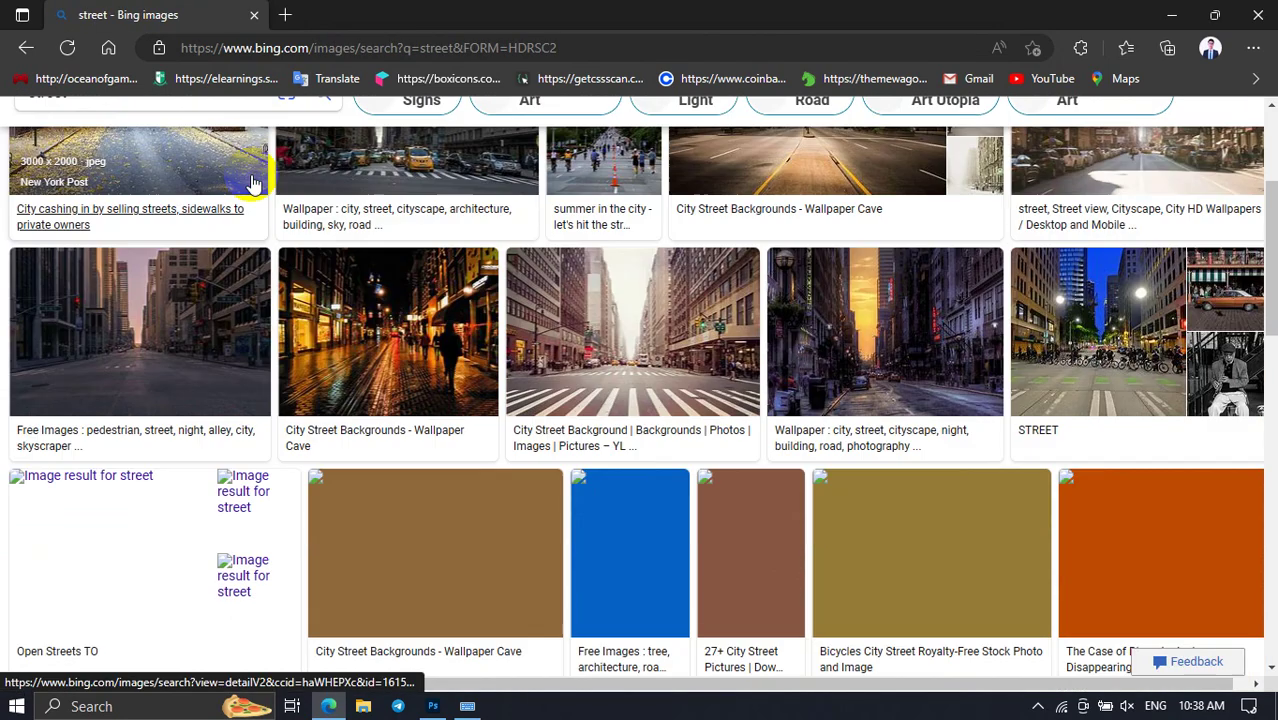
{"action": "left_click", "coordinate": [194, 314]}
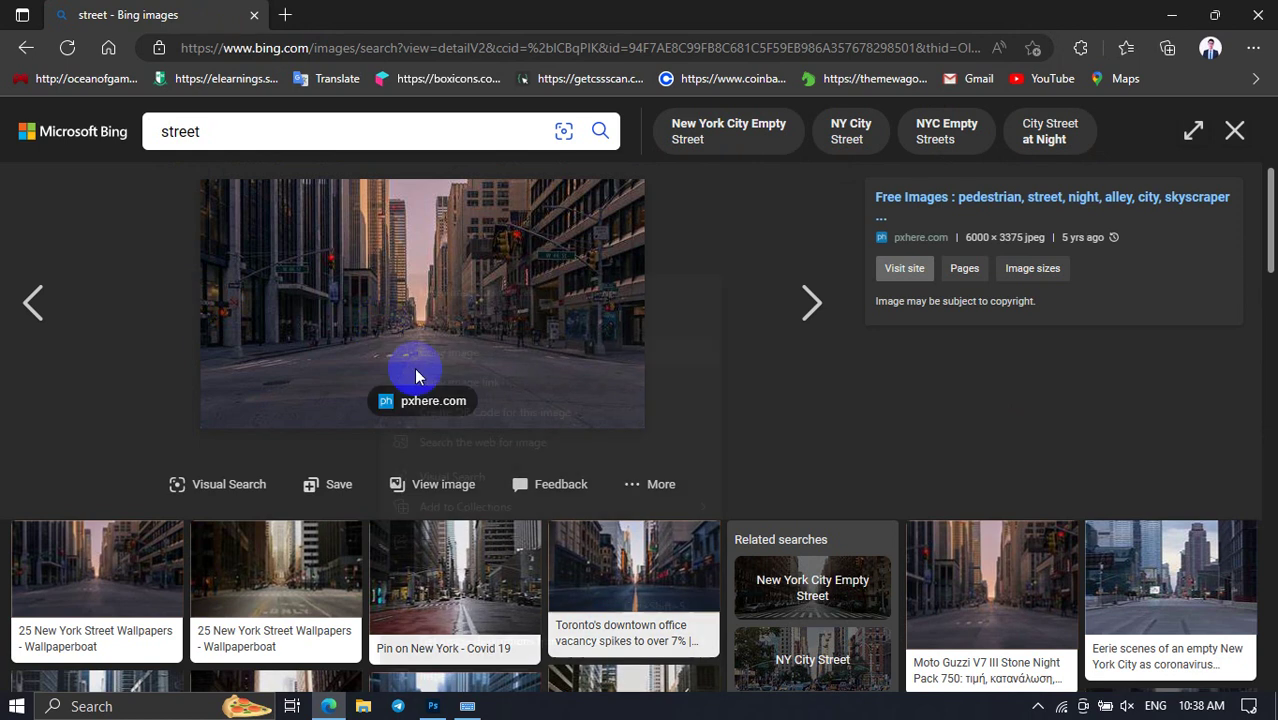
Save the street photo to the Camera Roll folder, then return to Photoshop.
{"action": "right_click", "coordinate": [418, 372]}
{"action": "left_click", "coordinate": [474, 335]}
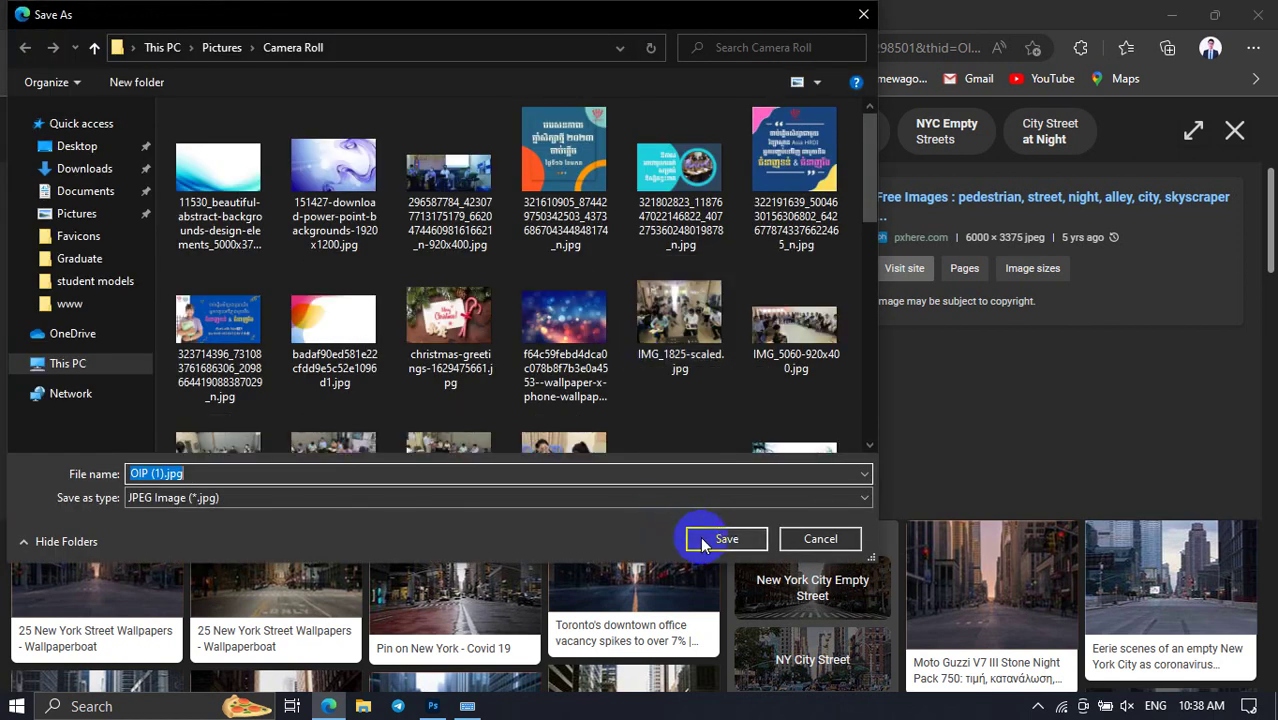
{"action": "left_click", "coordinate": [729, 541]}
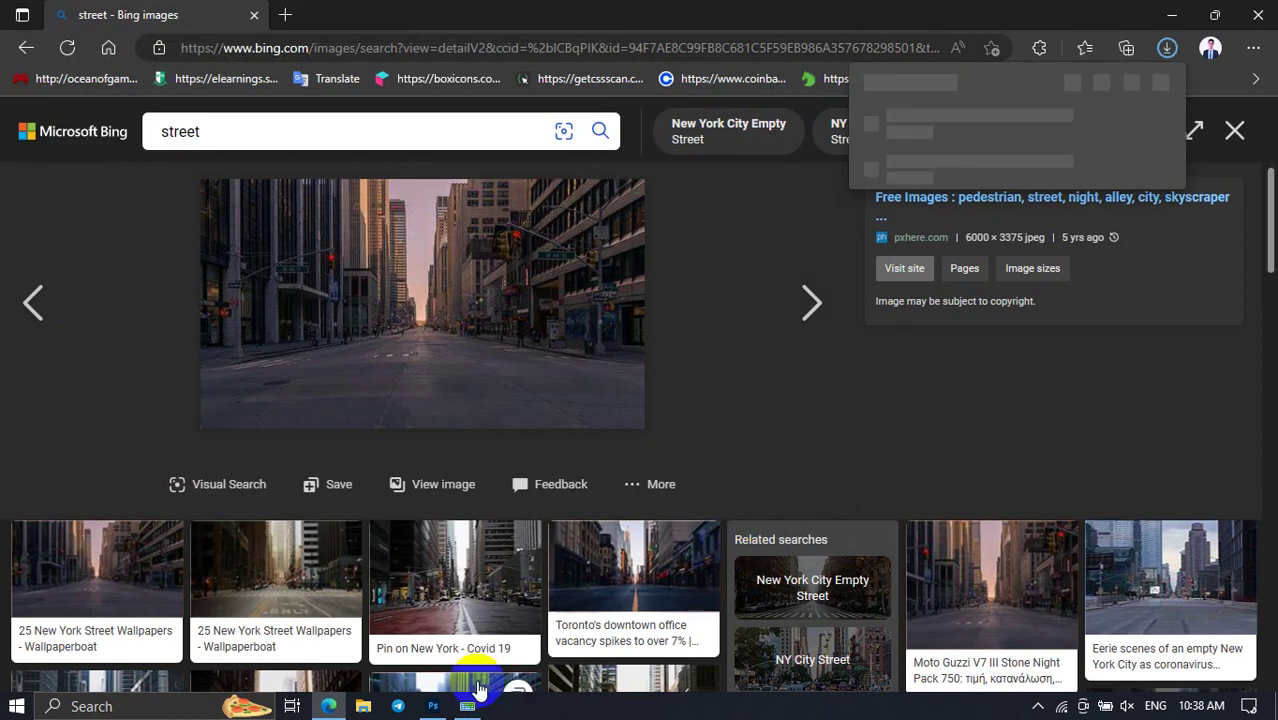
{"action": "left_click", "coordinate": [433, 700]}
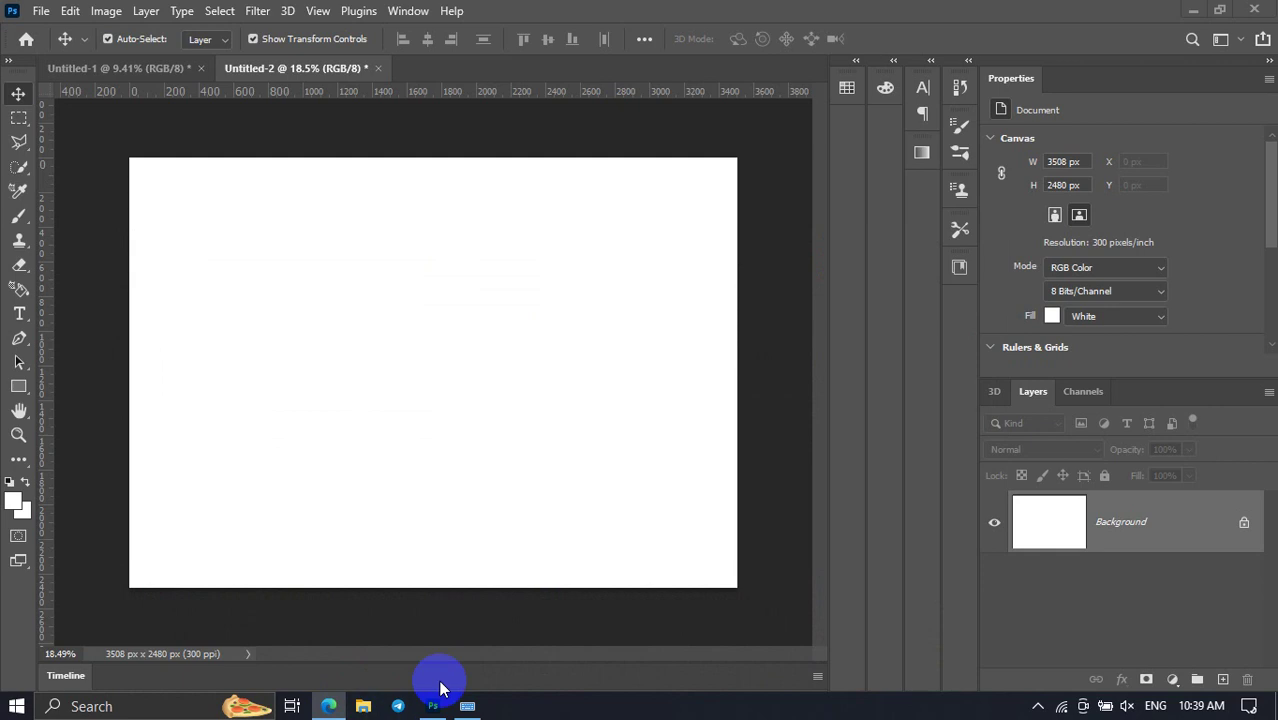
Scroll through the Pictures folder in File Explorer looking for the saved street photo, then return to Edge.
{"action": "key", "text": "super+e"}
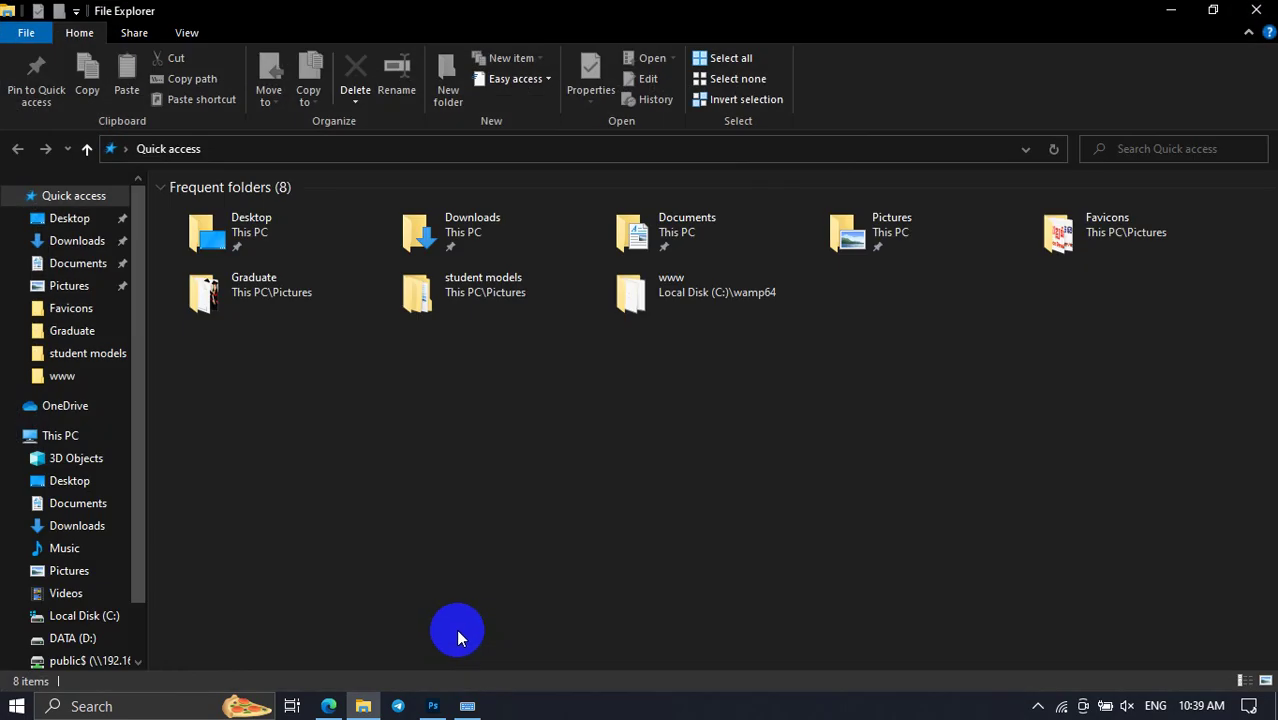
{"action": "left_click", "coordinate": [55, 290]}
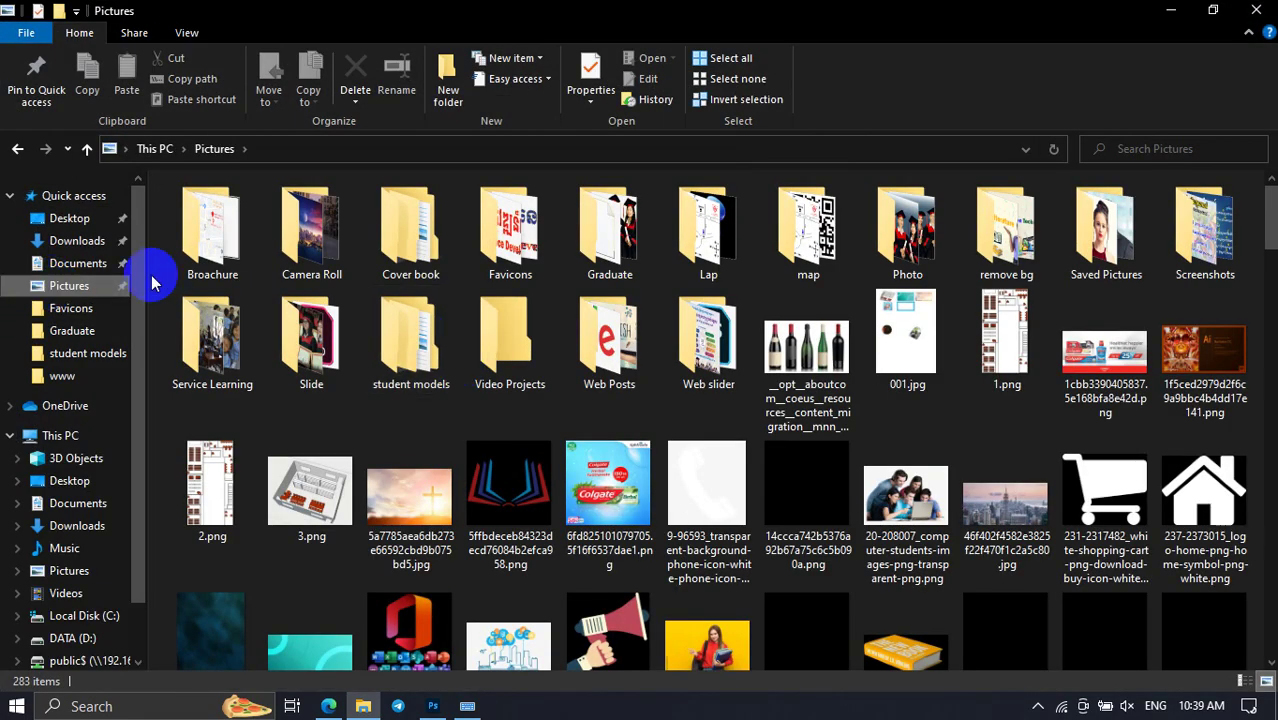
{"action": "scroll", "coordinate": [320, 323], "scroll_direction": "down", "scroll_amount": 2}
{"action": "scroll", "coordinate": [326, 332], "scroll_direction": "down", "scroll_amount": 3}
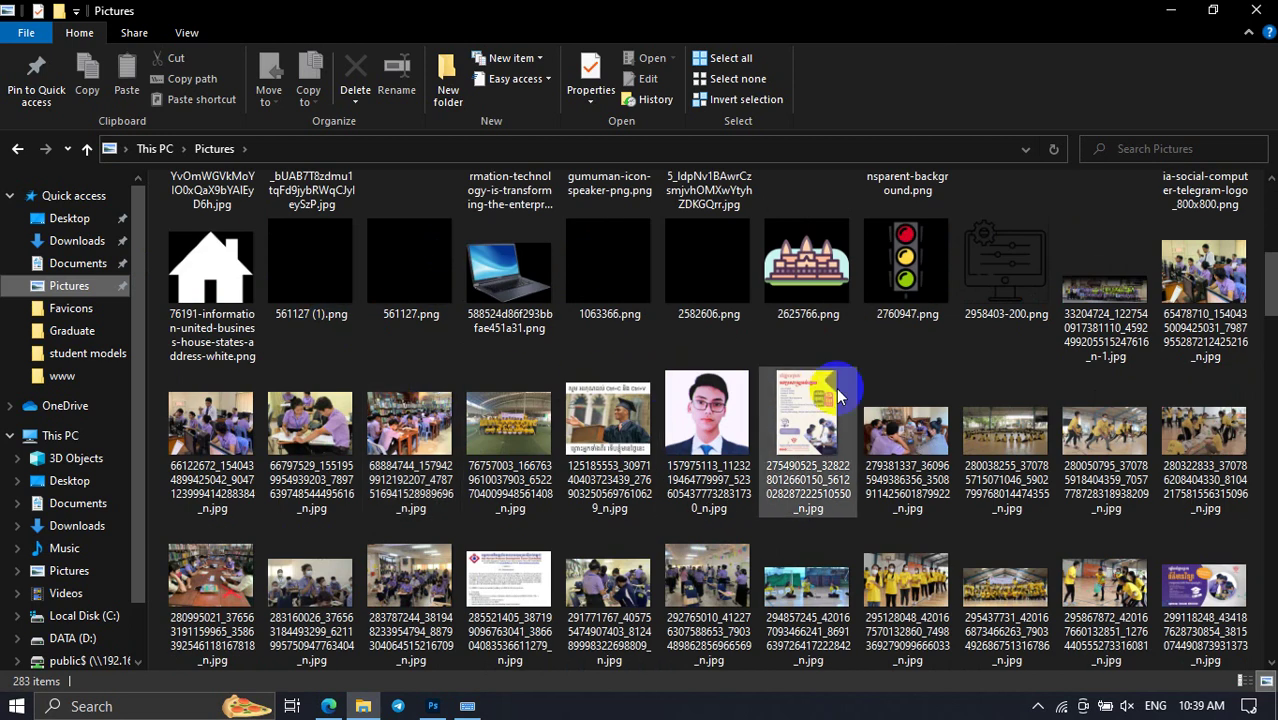
{"action": "scroll", "coordinate": [840, 397], "scroll_direction": "up", "scroll_amount": 5}
{"action": "scroll", "coordinate": [840, 397], "scroll_direction": "down", "scroll_amount": 5}
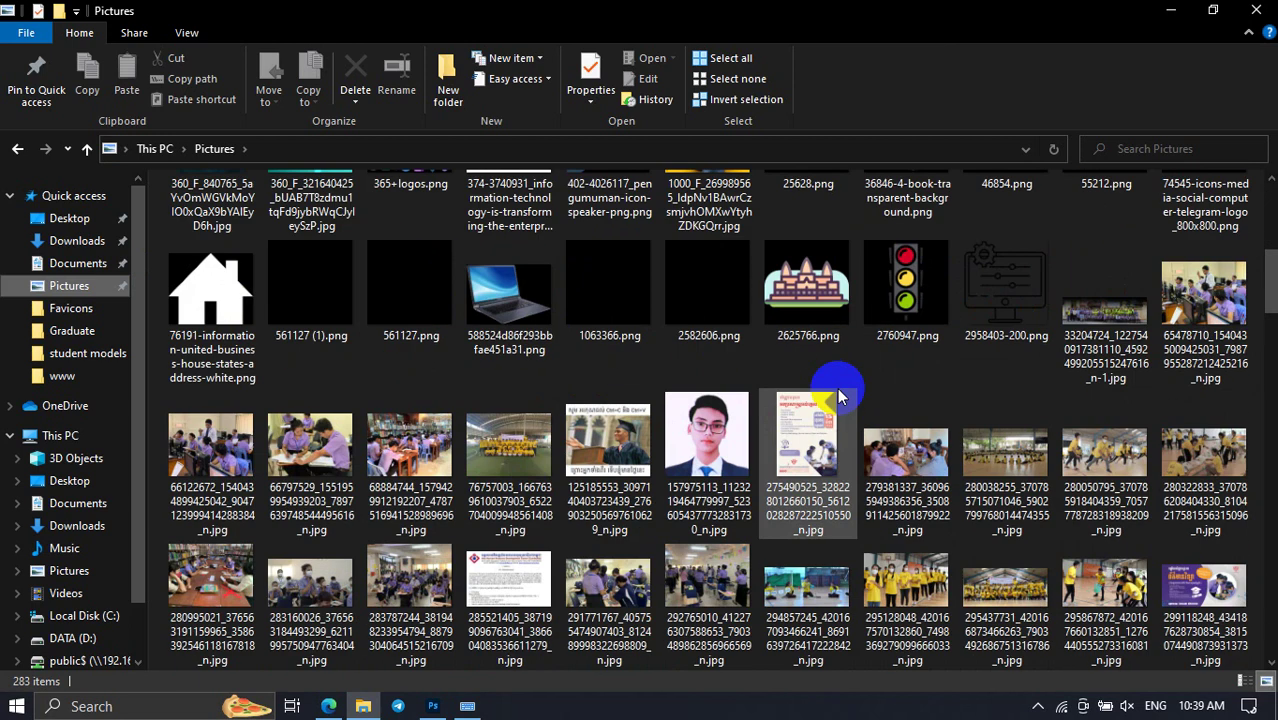
{"action": "scroll", "coordinate": [840, 397], "scroll_direction": "down", "scroll_amount": 3}
{"action": "scroll", "coordinate": [840, 397], "scroll_direction": "down", "scroll_amount": 3}
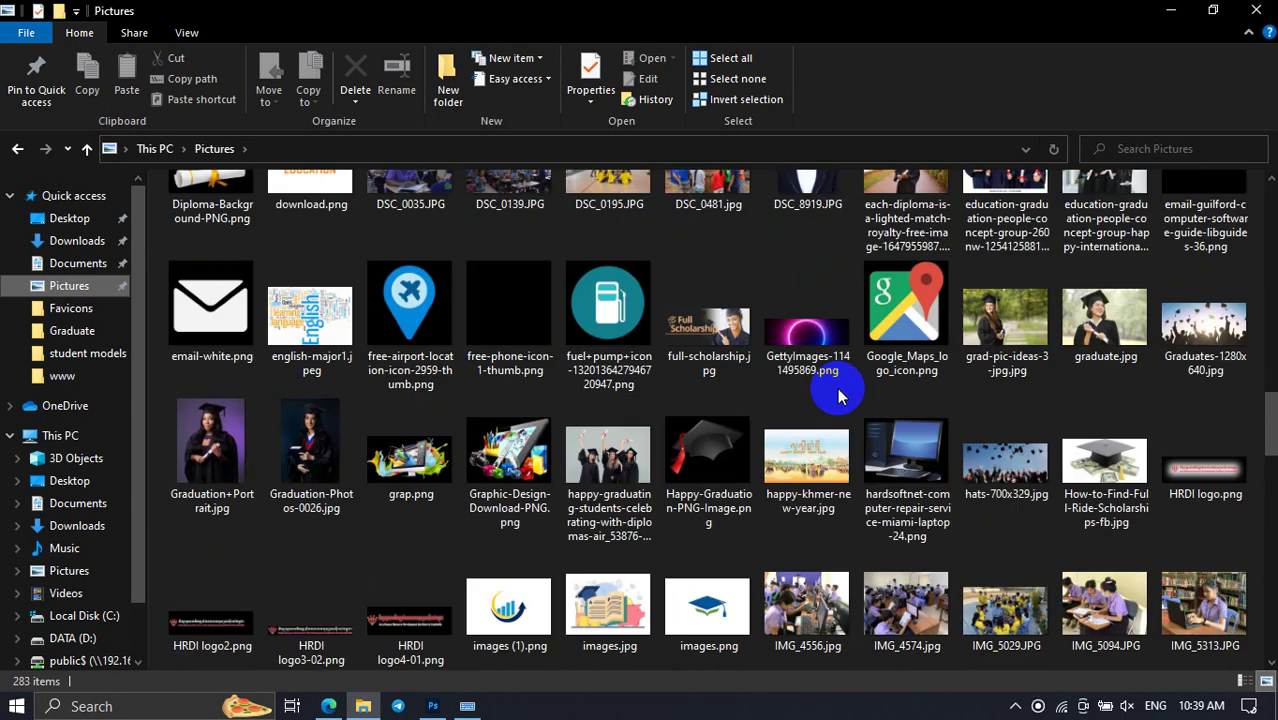
{"action": "scroll", "coordinate": [838, 397], "scroll_direction": "down", "scroll_amount": 5}
{"action": "scroll", "coordinate": [830, 390], "scroll_direction": "down", "scroll_amount": 2}
{"action": "scroll", "coordinate": [837, 390], "scroll_direction": "up", "scroll_amount": 1}
{"action": "scroll", "coordinate": [837, 390], "scroll_direction": "up", "scroll_amount": 5}
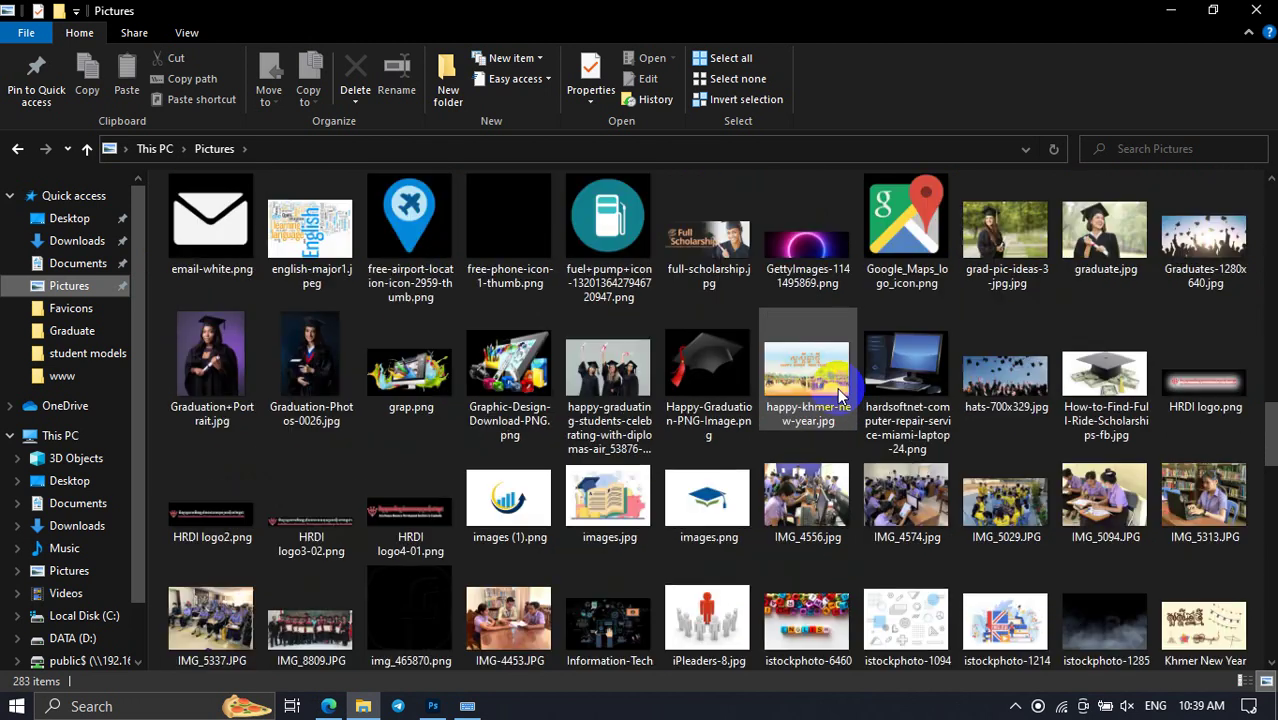
{"action": "scroll", "coordinate": [837, 393], "scroll_direction": "up", "scroll_amount": 2}
{"action": "scroll", "coordinate": [845, 397], "scroll_direction": "up", "scroll_amount": 10}
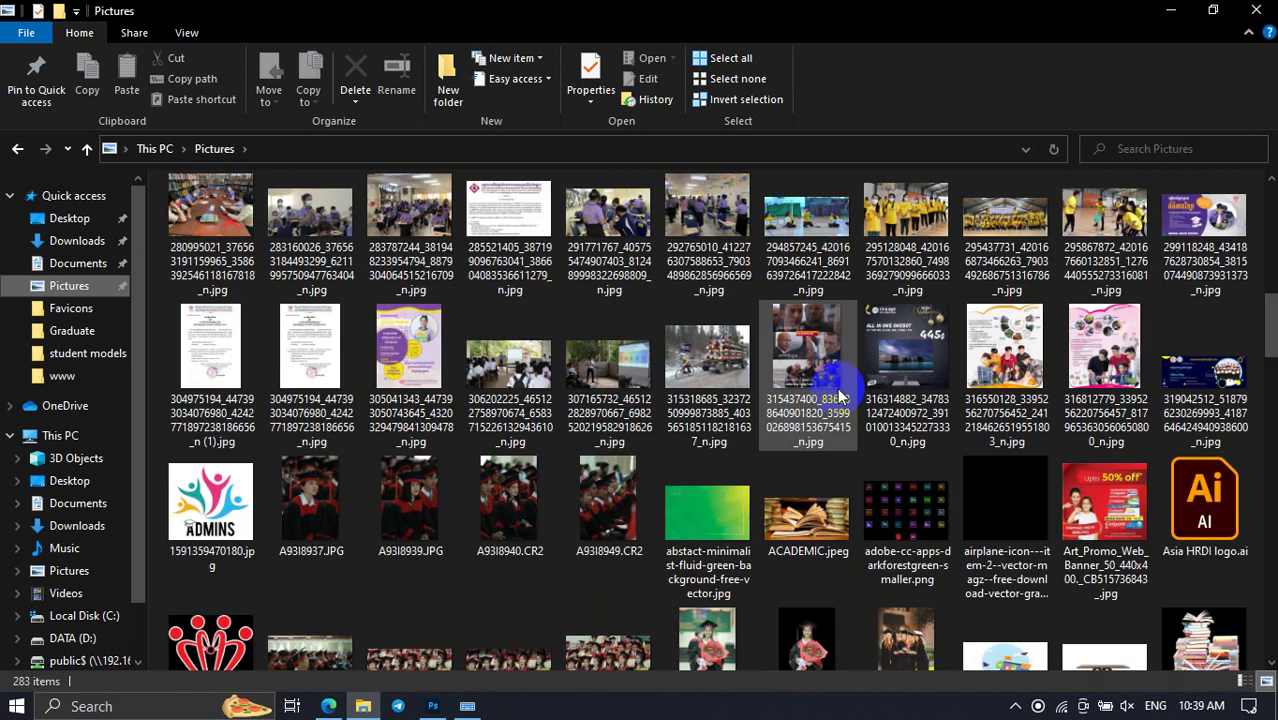
{"action": "scroll", "coordinate": [830, 391], "scroll_direction": "up", "scroll_amount": 5}
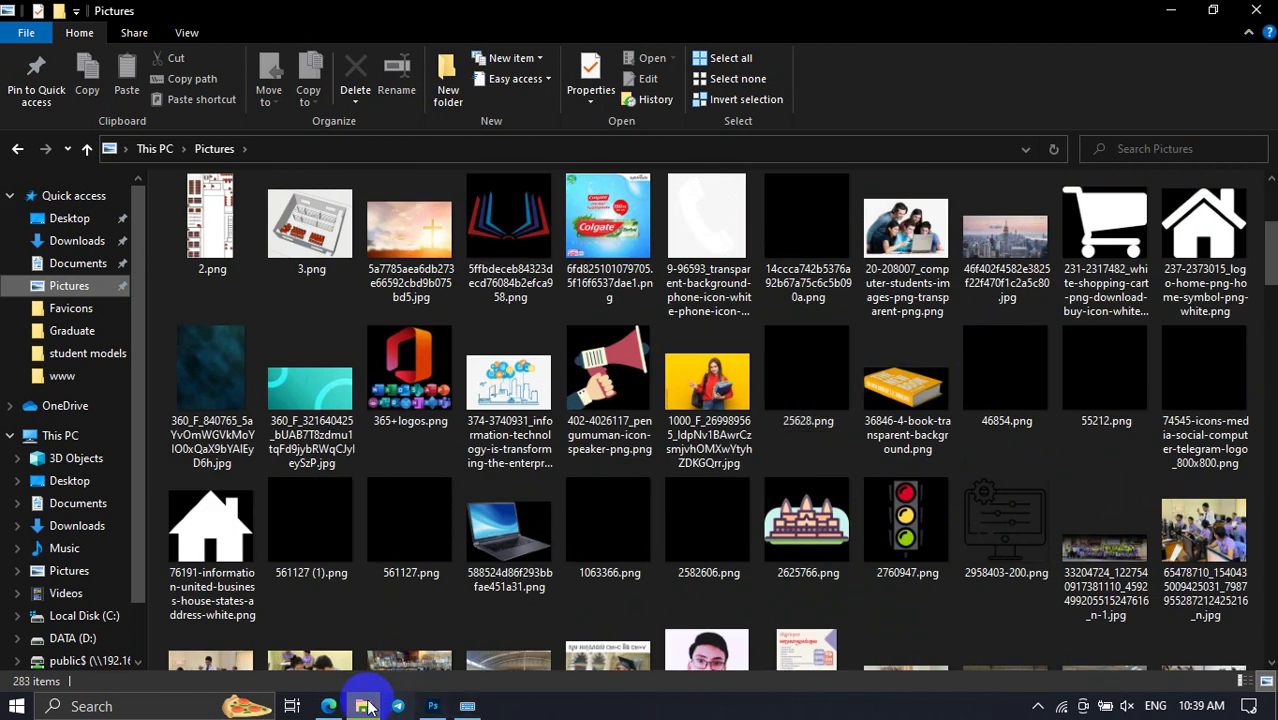
{"action": "left_click", "coordinate": [328, 706]}
Reveal the downloaded OIP (1).jpg in its Camera Roll folder from Edge's Downloads list.
{"action": "left_click", "coordinate": [1253, 47]}
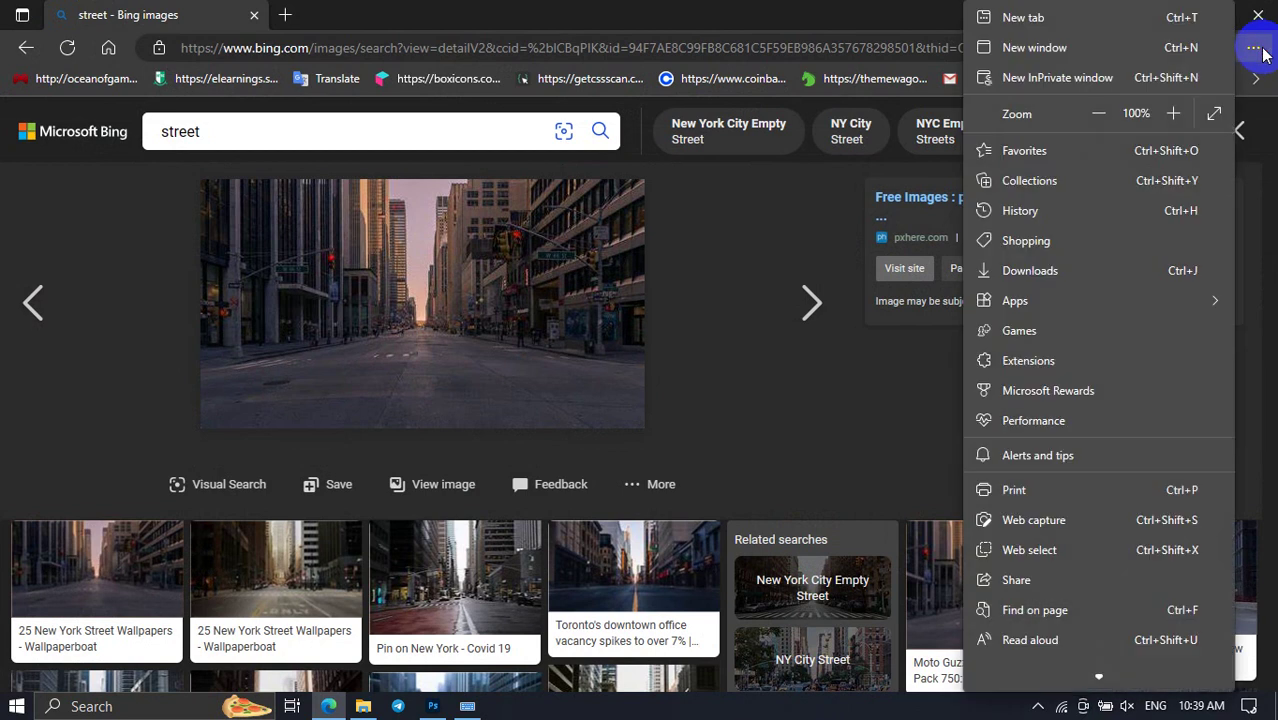
{"action": "left_click", "coordinate": [1157, 268]}
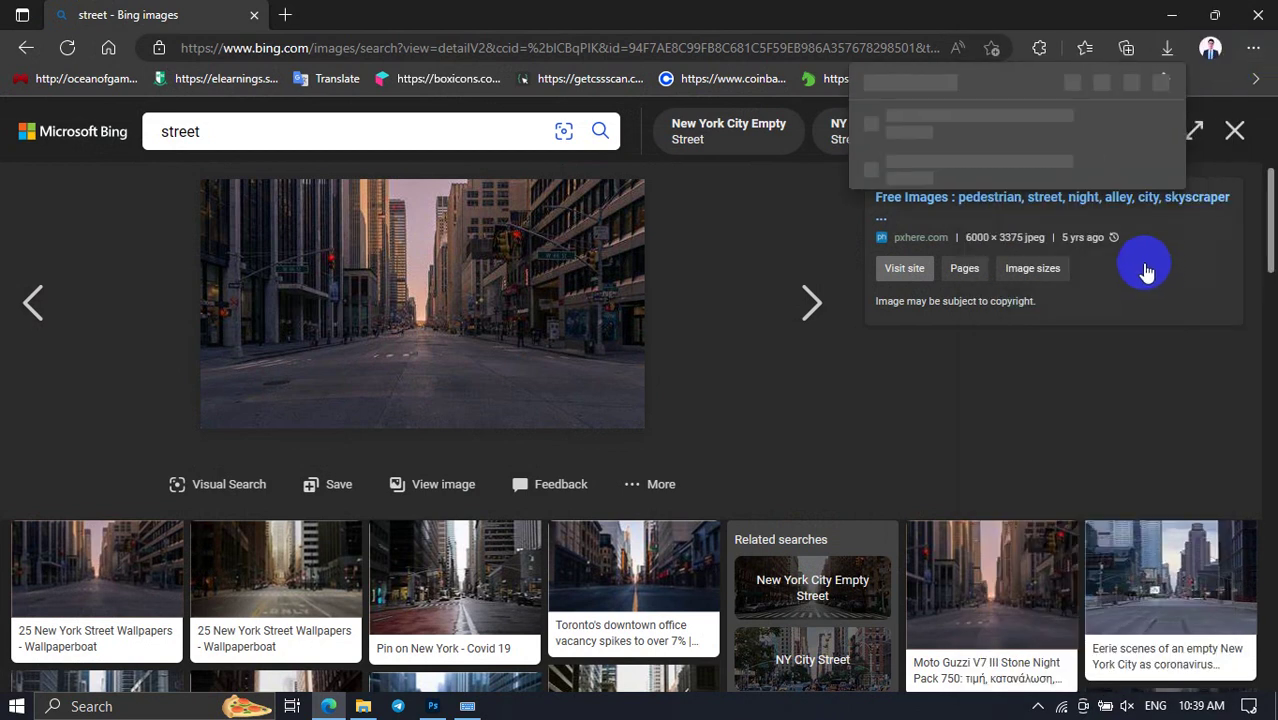
{"action": "left_click", "coordinate": [1102, 124]}
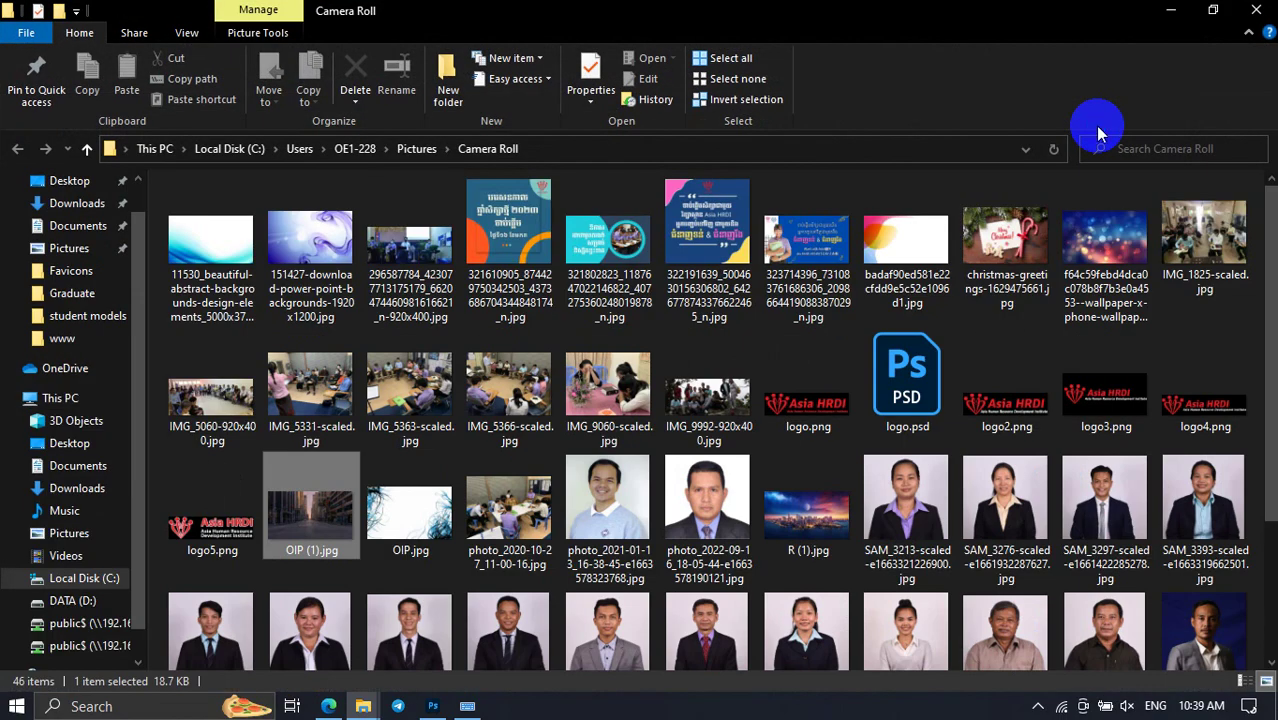
{"action": "left_click", "coordinate": [355, 512]}
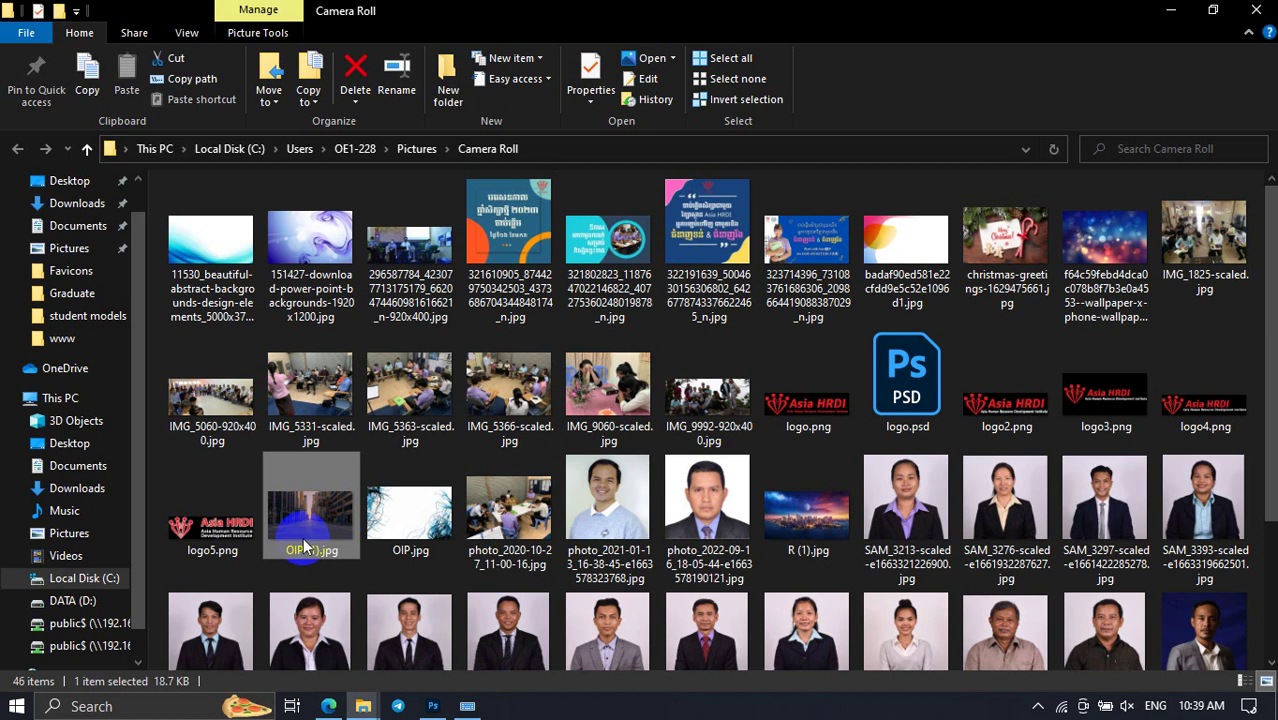
{"action": "mouse_move", "coordinate": [310, 512]}
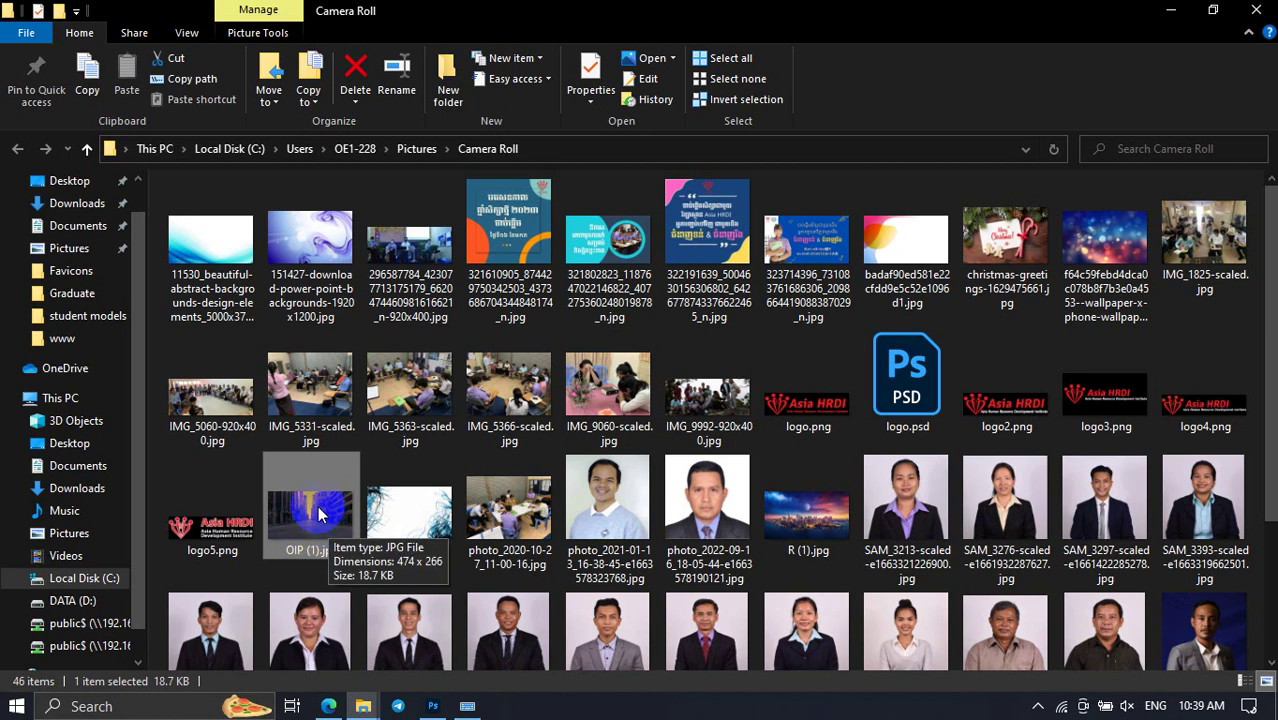
Place the street photo on the canvas and enlarge it across the full canvas width.
{"action": "mouse_move", "coordinate": [323, 513]}
{"action": "left_mouse_down"}
{"action": "mouse_move", "coordinate": [453, 447]}
{"action": "mouse_move", "coordinate": [320, 440]}
{"action": "mouse_move", "coordinate": [427, 442]}
{"action": "mouse_move", "coordinate": [441, 708]}
{"action": "mouse_move", "coordinate": [417, 428]}
{"action": "left_mouse_up"}
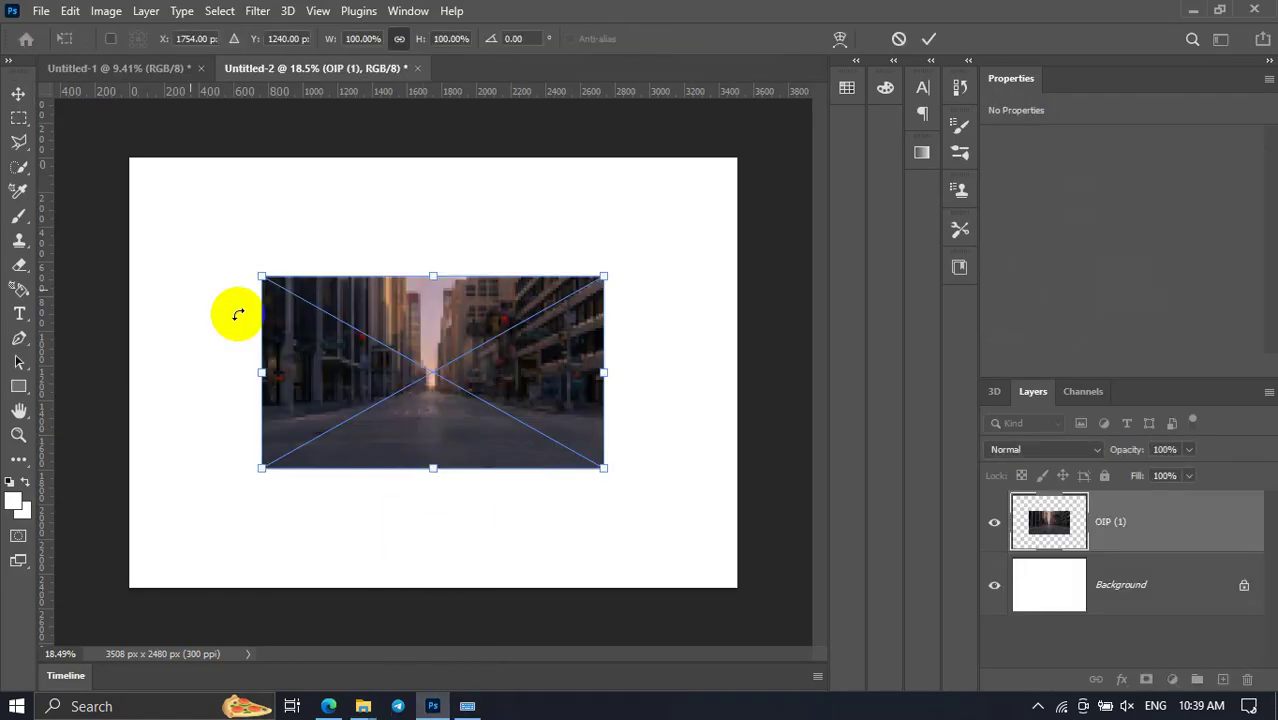
{"action": "left_click", "coordinate": [18, 97]}
{"action": "left_click", "coordinate": [254, 182]}
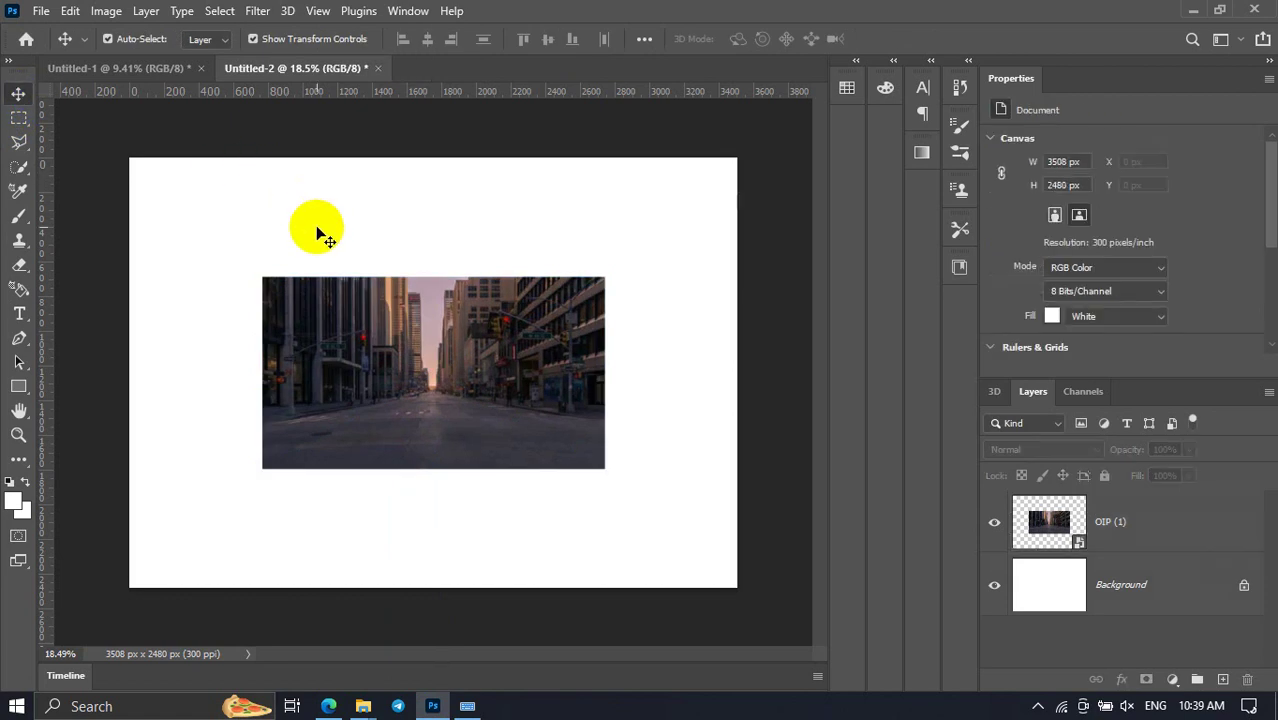
{"action": "left_click", "coordinate": [362, 368]}
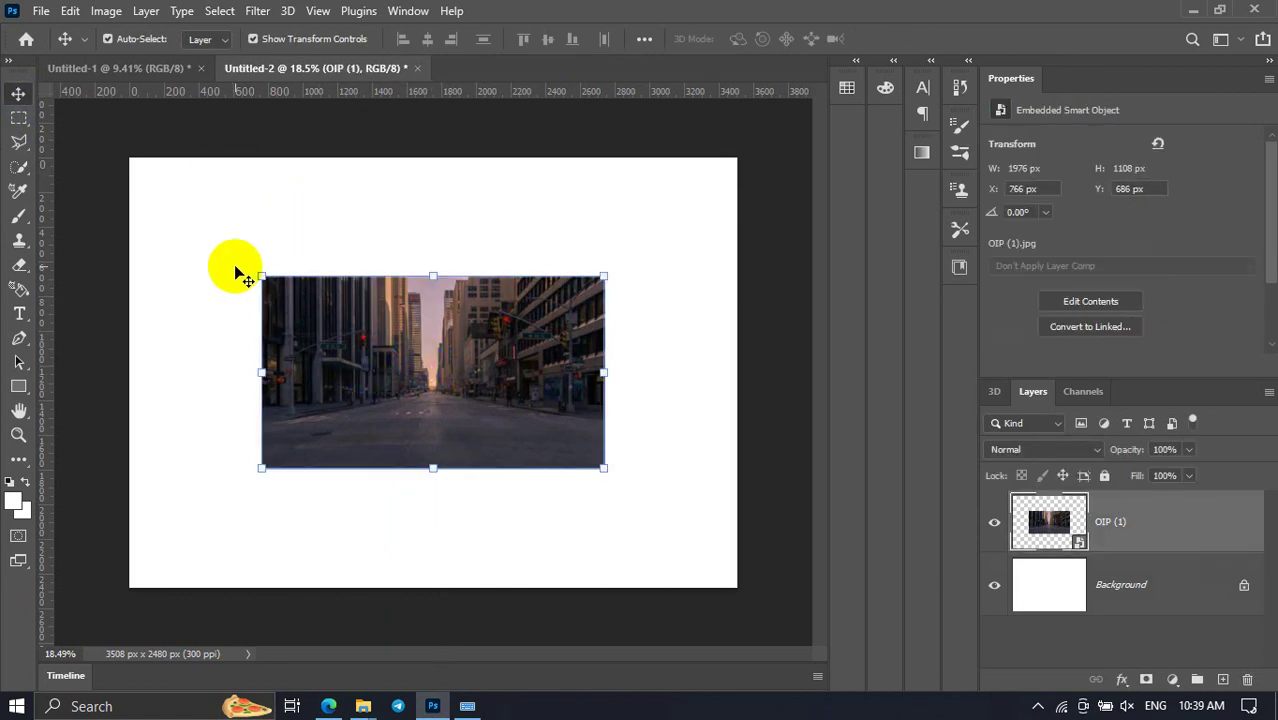
{"action": "left_click_drag", "start_coordinate": [260, 278], "coordinate": [113, 193]}
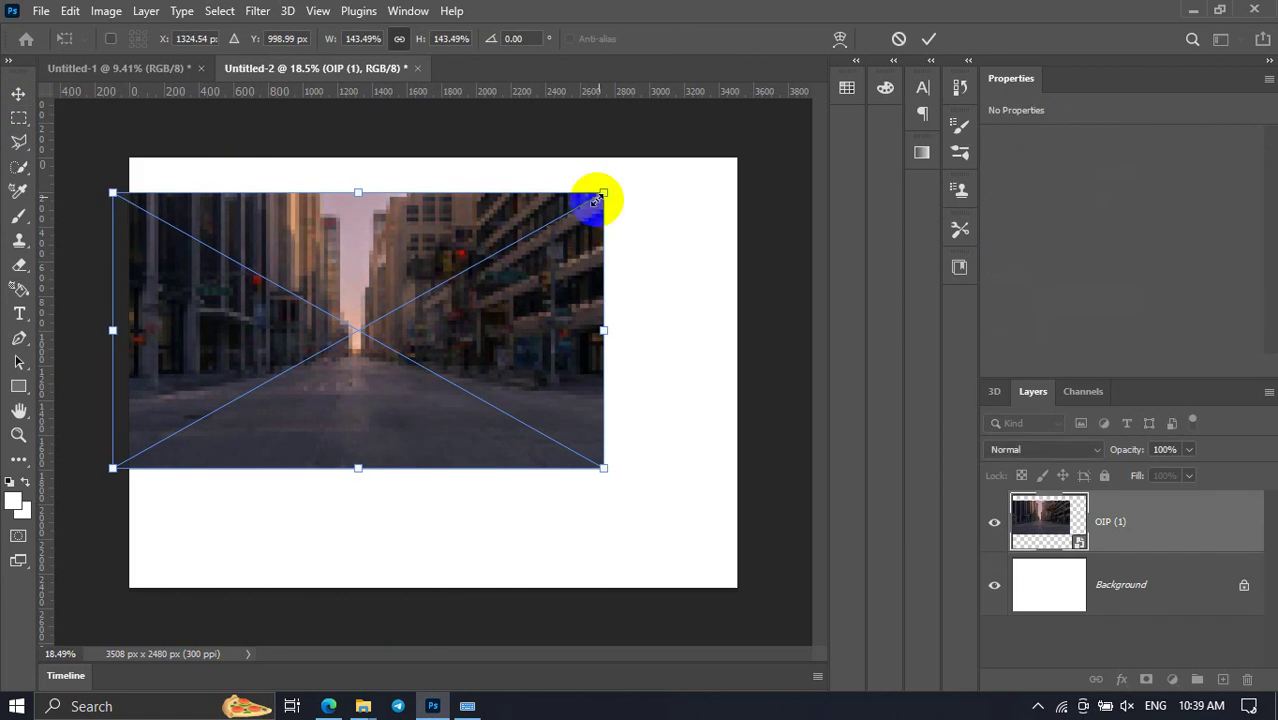
{"action": "left_click_drag", "start_coordinate": [604, 192], "coordinate": [755, 168]}
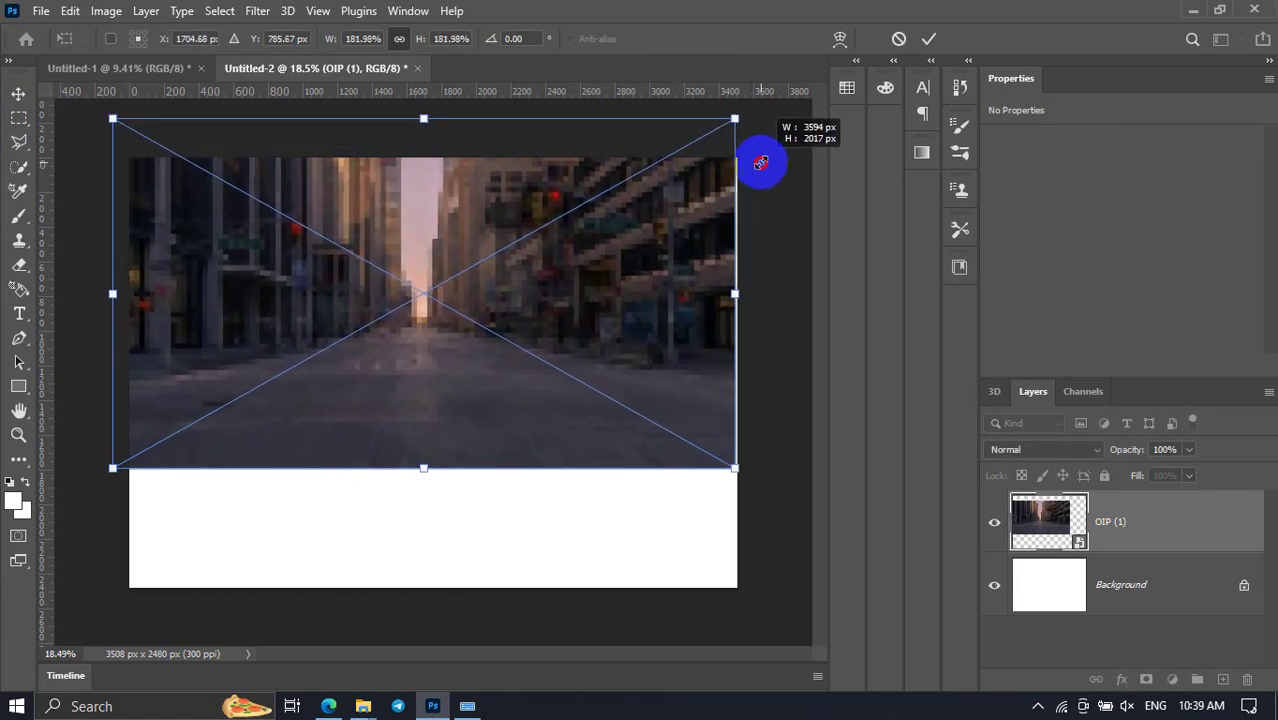
{"action": "left_click", "coordinate": [18, 93]}
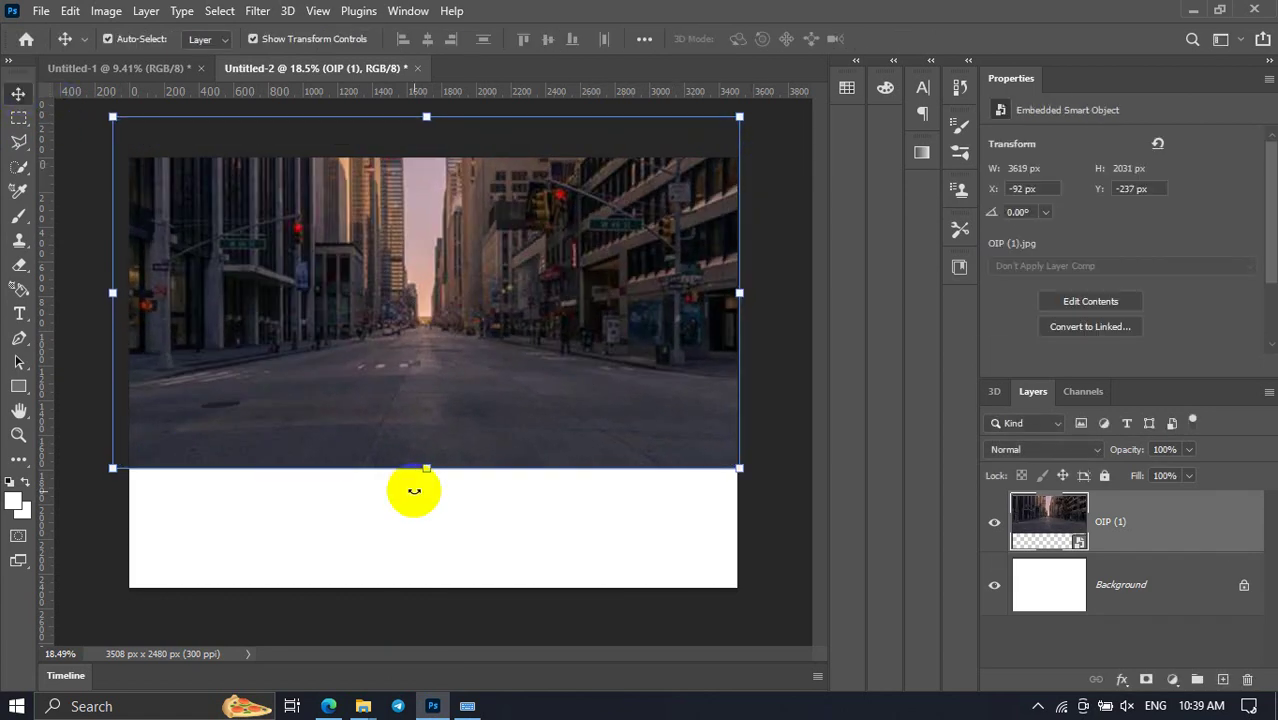
Undo a trial rotation, then fit the upright photo from canvas bottom to top.
{"action": "mouse_move", "coordinate": [414, 491]}
{"action": "left_mouse_down"}
{"action": "mouse_move", "coordinate": [393, 373]}
{"action": "mouse_move", "coordinate": [57, 157]}
{"action": "left_mouse_up"}
{"action": "key", "text": "Return"}
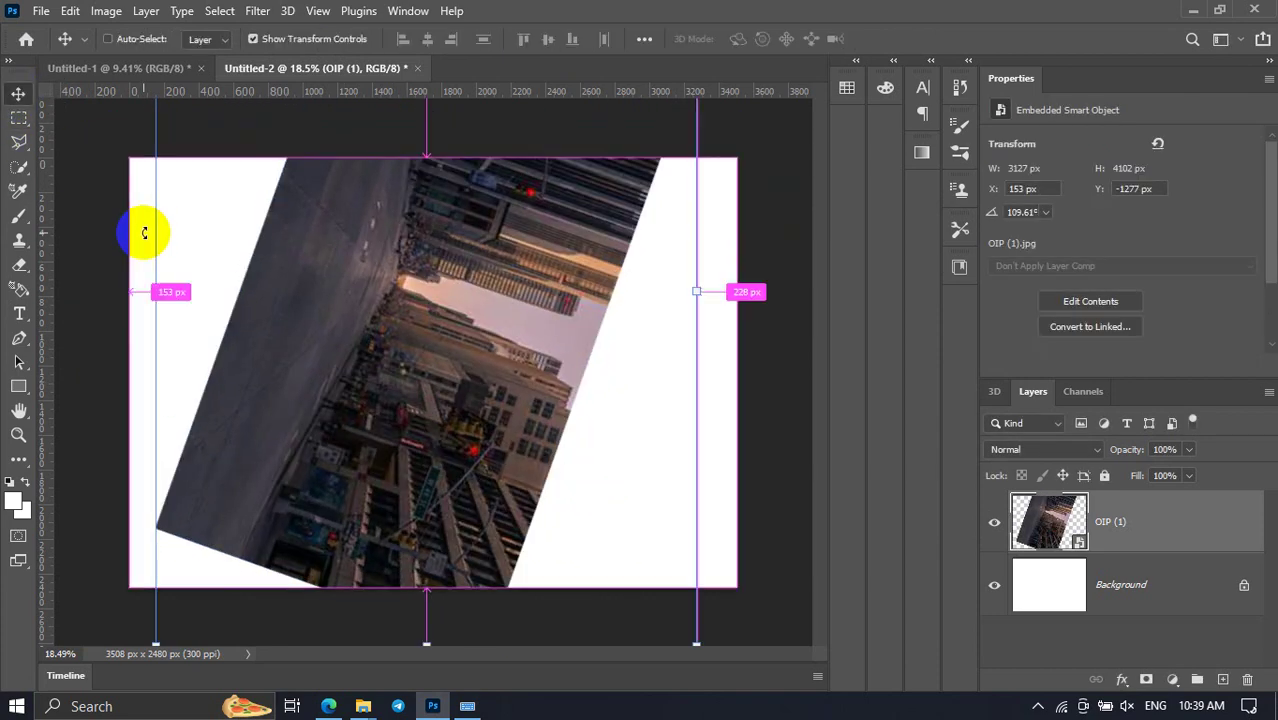
{"action": "key", "text": "ctrl+z"}
{"action": "left_click", "coordinate": [327, 535]}
{"action": "left_click_drag", "start_coordinate": [363, 449], "coordinate": [365, 568]}
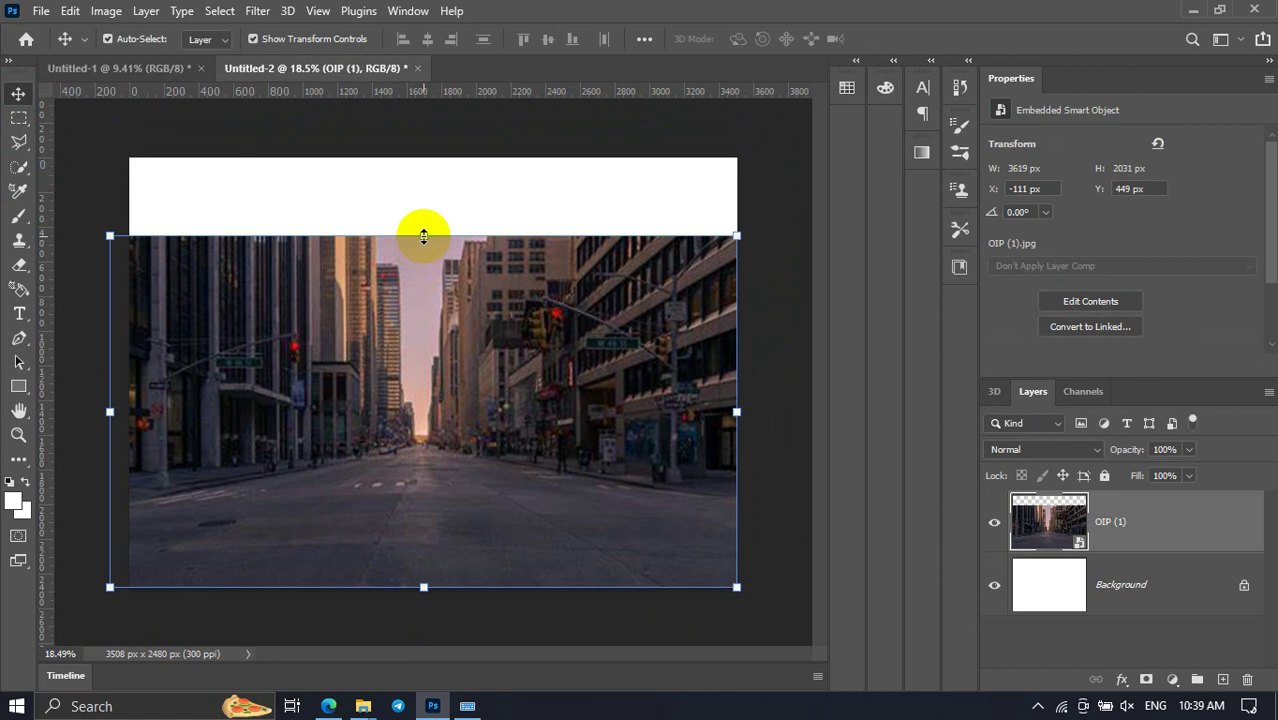
{"action": "left_click_drag", "start_coordinate": [424, 236], "coordinate": [419, 155]}
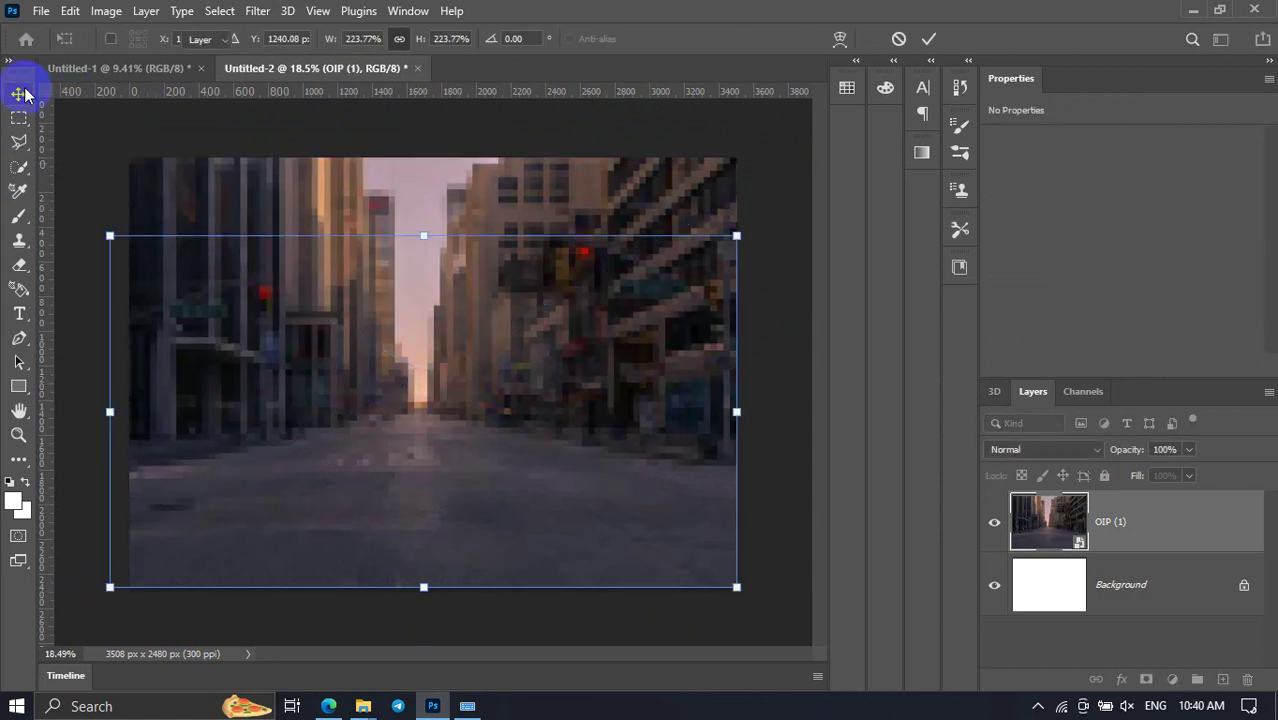
{"action": "left_click", "coordinate": [165, 124]}
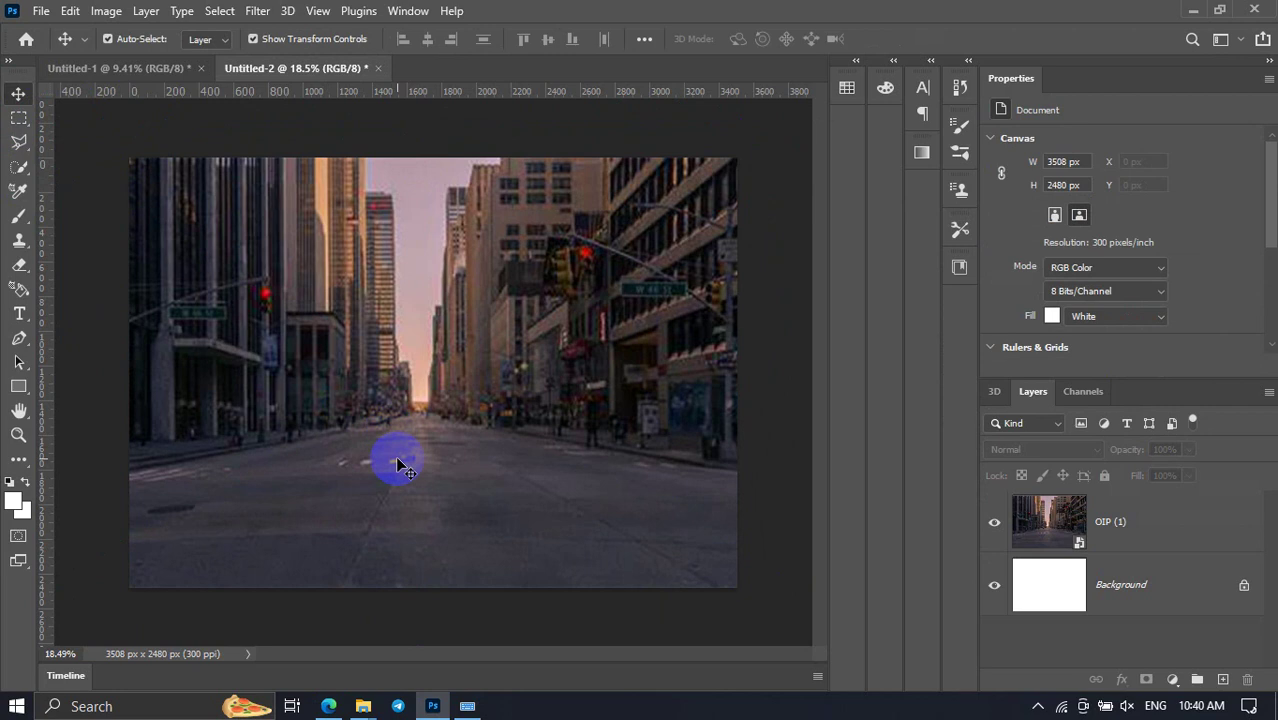
Add a new text layer reading 'Hello Wolrd' on the street photo.
{"action": "left_click", "coordinate": [24, 318]}
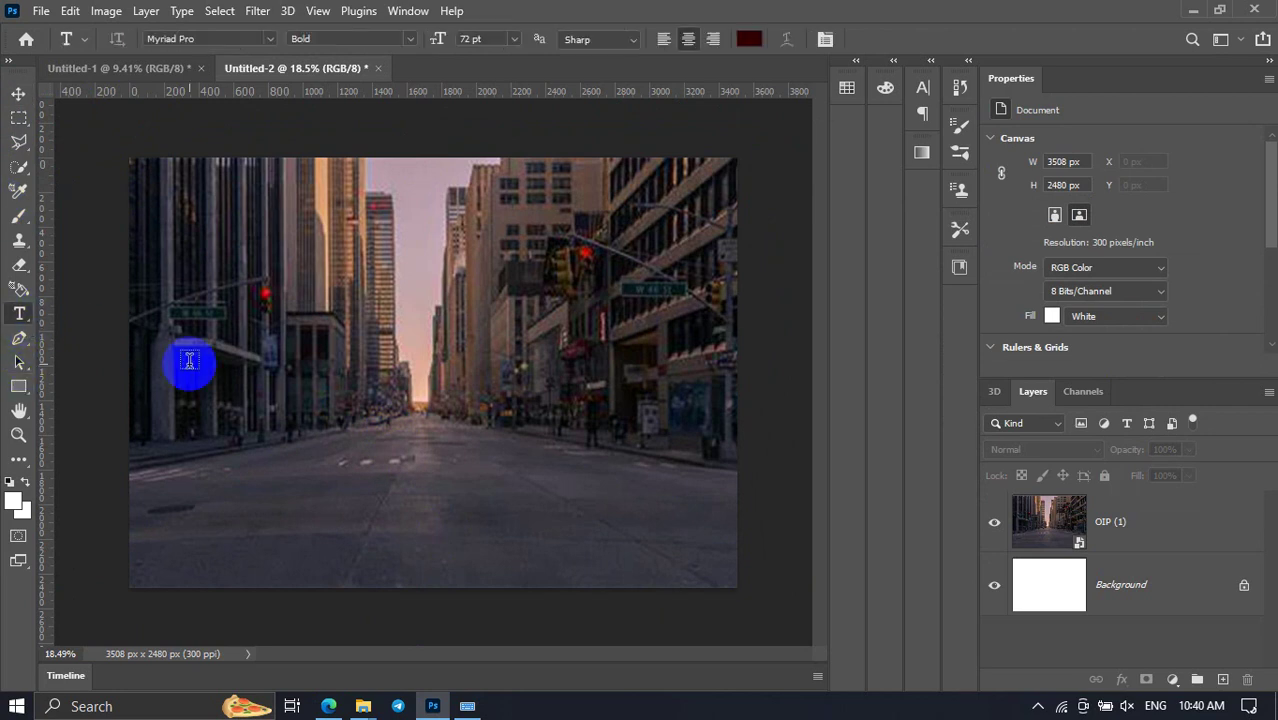
{"action": "left_click", "coordinate": [195, 364]}
{"action": "type", "text": "Hell"}
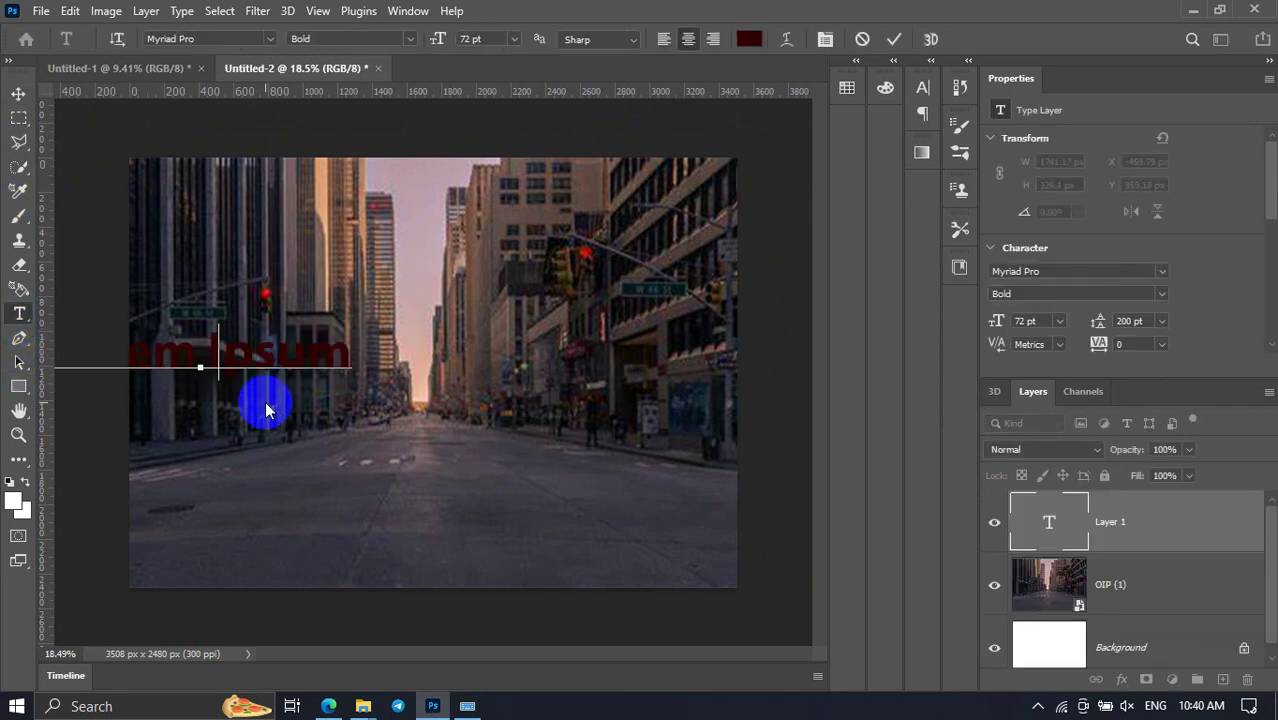
{"action": "type", "text": "o "}
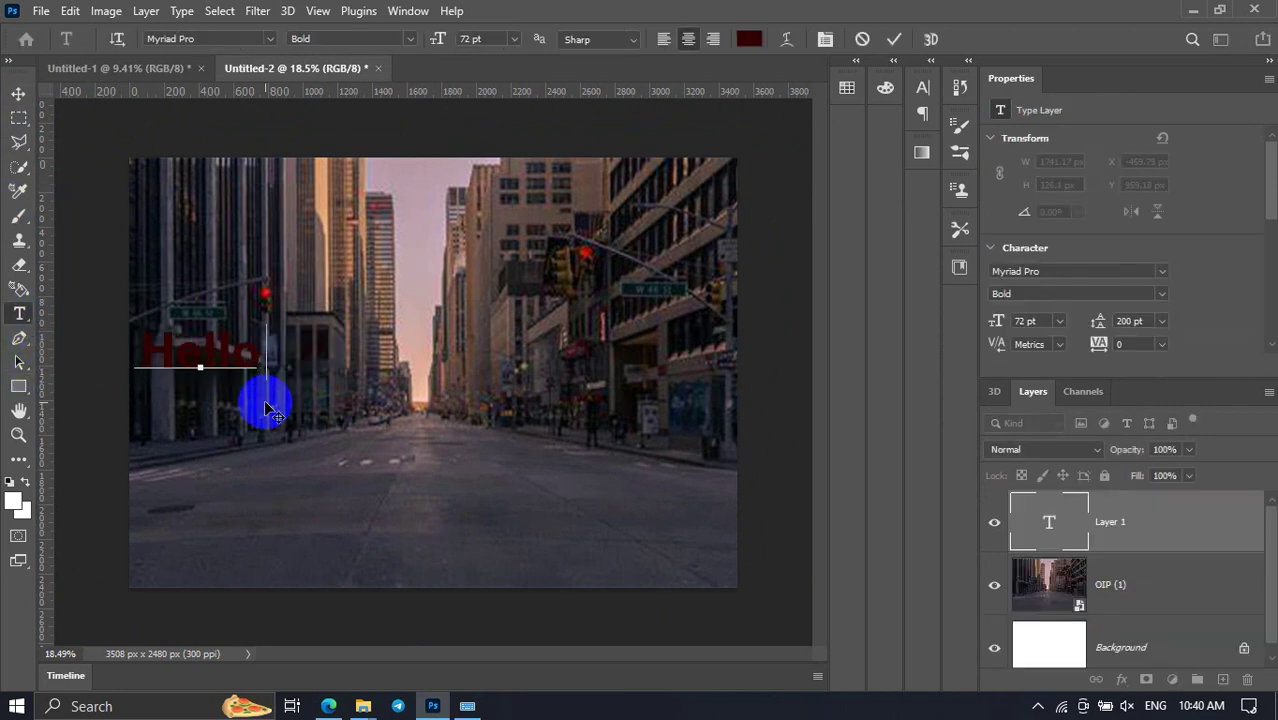
{"action": "type", "text": "Wolrd"}
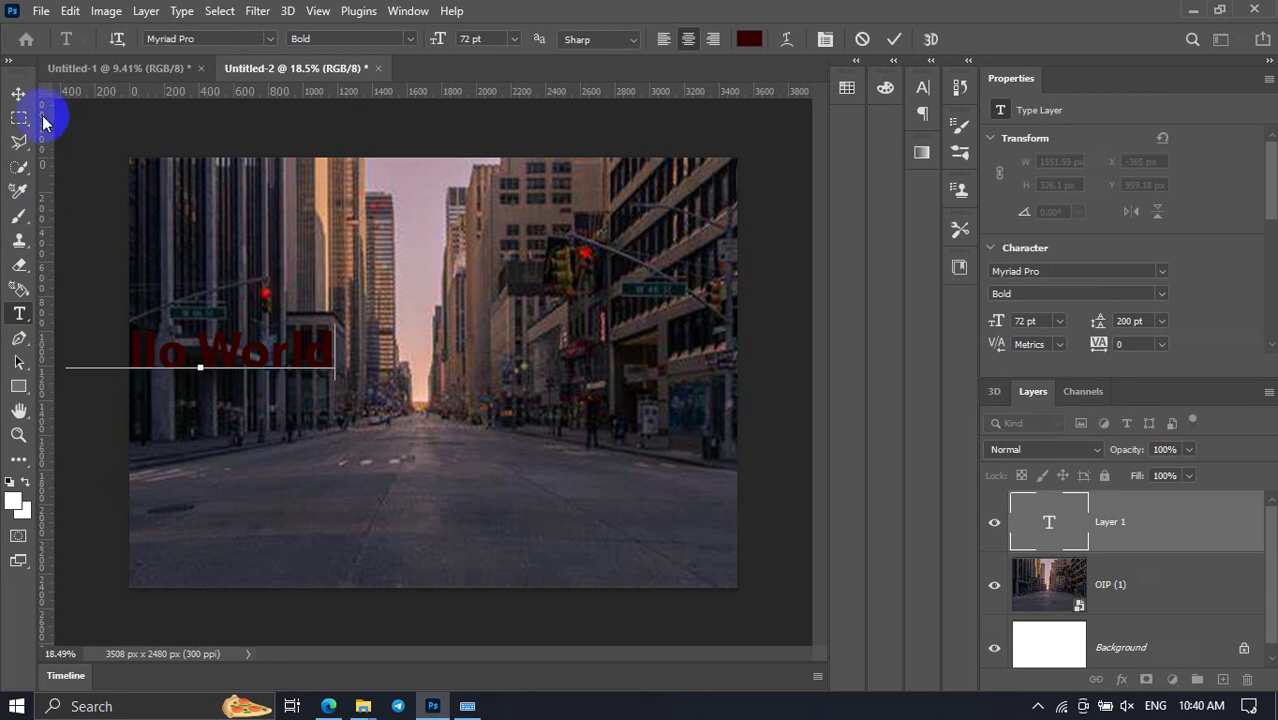
{"action": "left_click", "coordinate": [18, 93]}
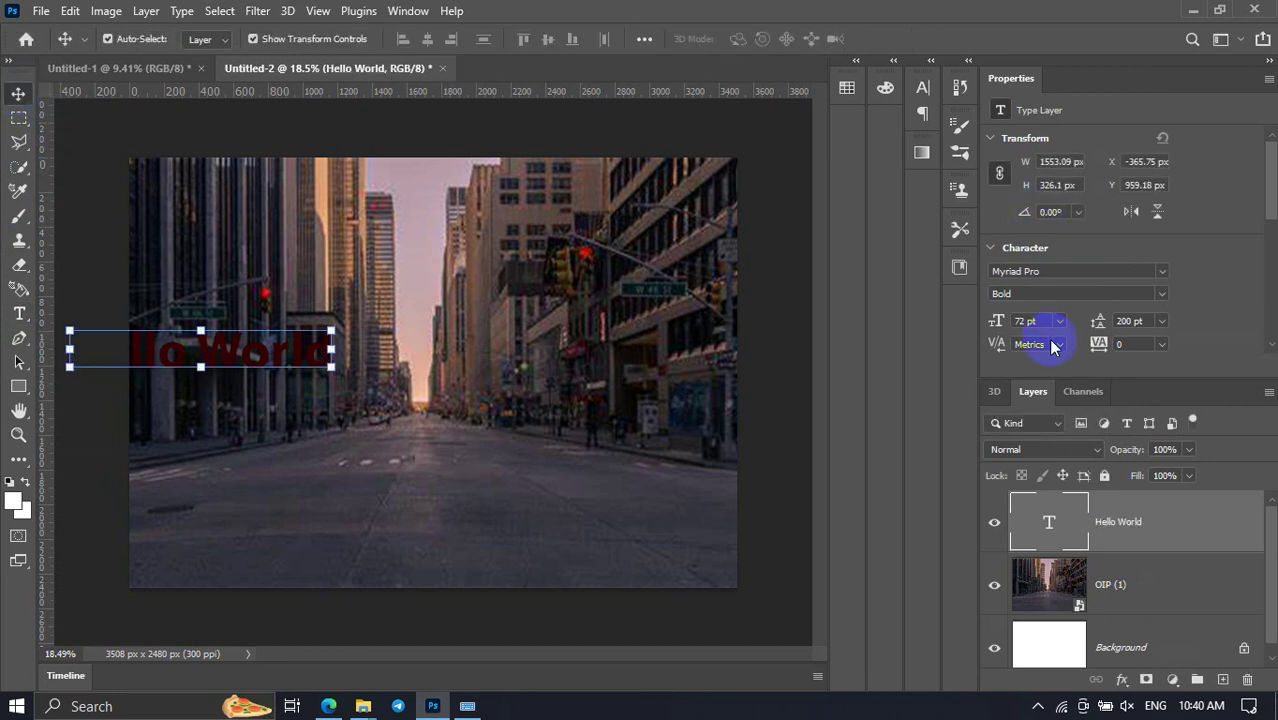
Set the text colour to white in the Properties panel.
{"action": "scroll", "coordinate": [1052, 347], "scroll_direction": "down", "scroll_amount": 3}
{"action": "left_click", "coordinate": [1141, 263]}
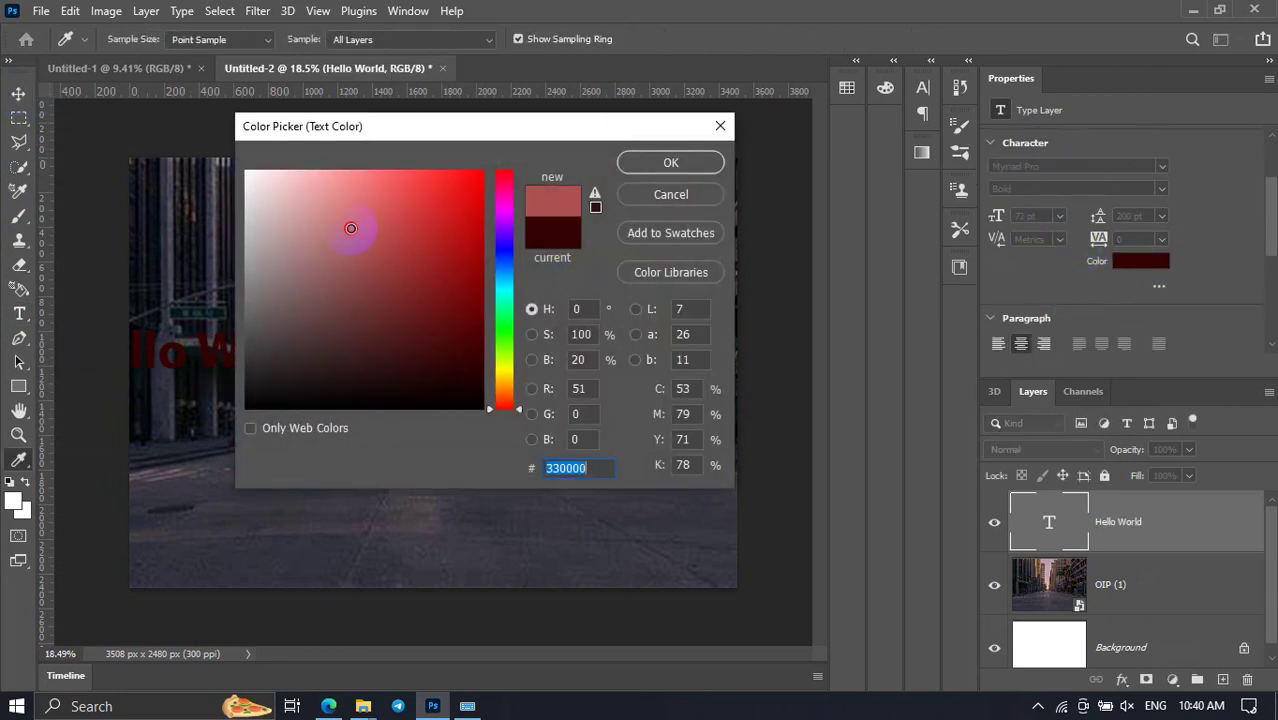
{"action": "left_click_drag", "start_coordinate": [351, 223], "coordinate": [246, 172]}
{"action": "left_click", "coordinate": [643, 165]}
Move the Hello World text onto the lower-centre road and enlarge it.
{"action": "left_click_drag", "start_coordinate": [251, 337], "coordinate": [438, 492]}
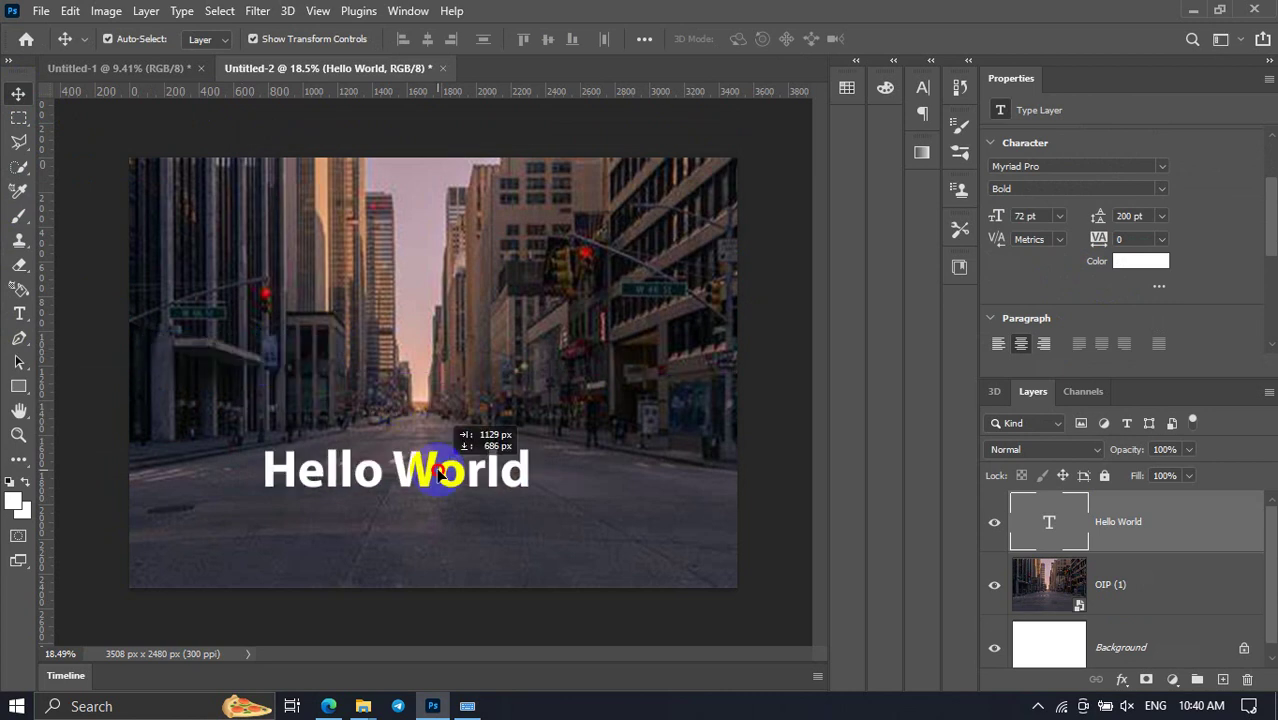
{"action": "left_click_drag", "start_coordinate": [538, 490], "coordinate": [651, 408]}
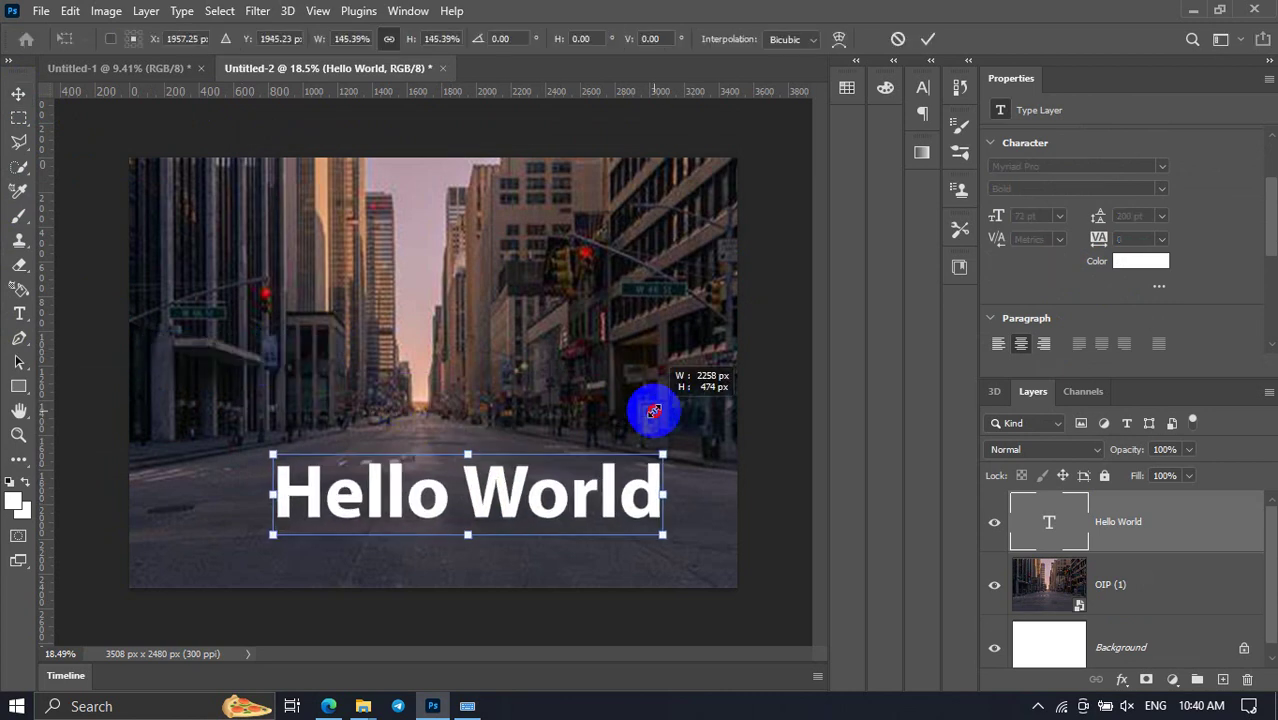
{"action": "left_click_drag", "start_coordinate": [566, 496], "coordinate": [529, 509]}
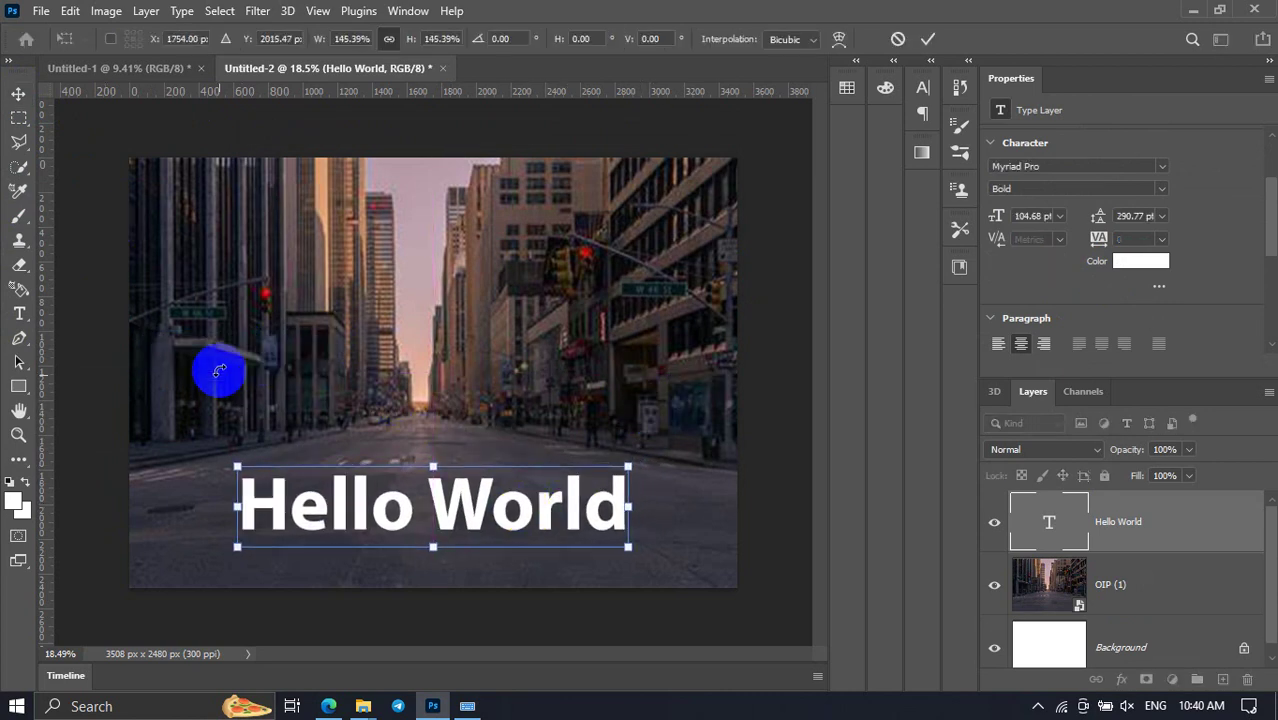
Distort the text's corners into perspective so it lies flat along the road.
{"action": "left_click", "coordinate": [467, 706]}
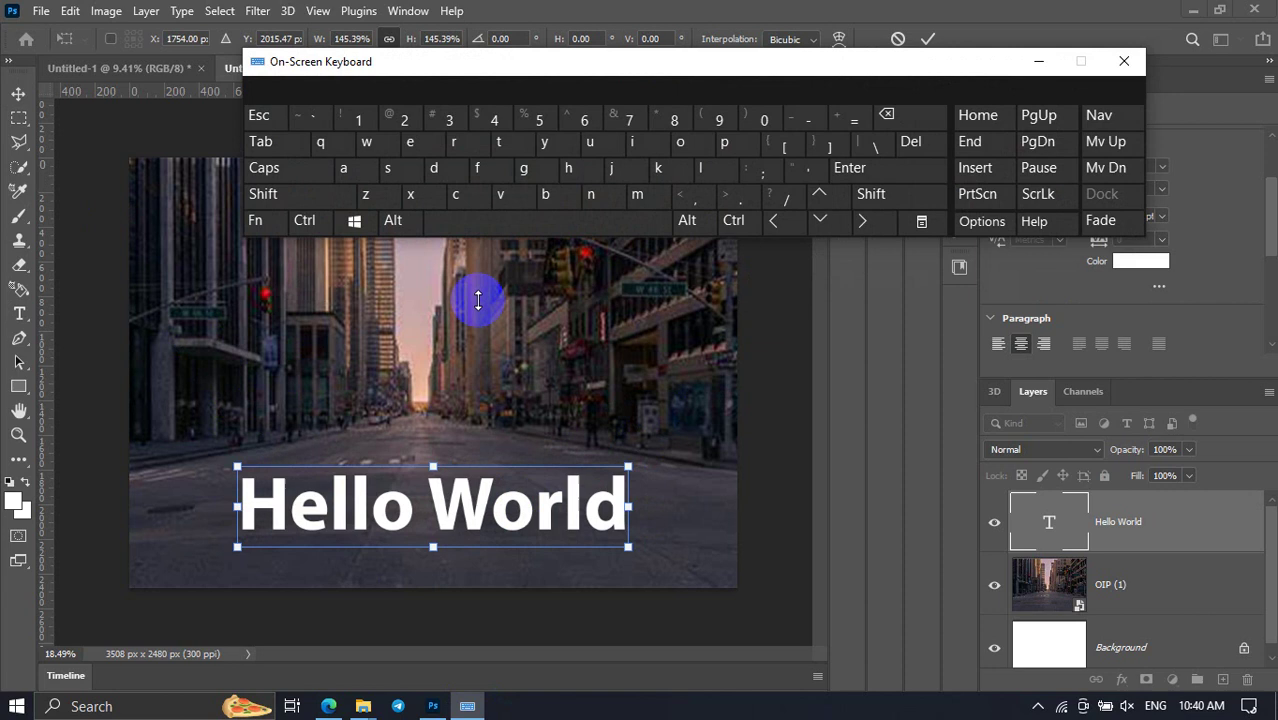
{"action": "left_click", "coordinate": [304, 220]}
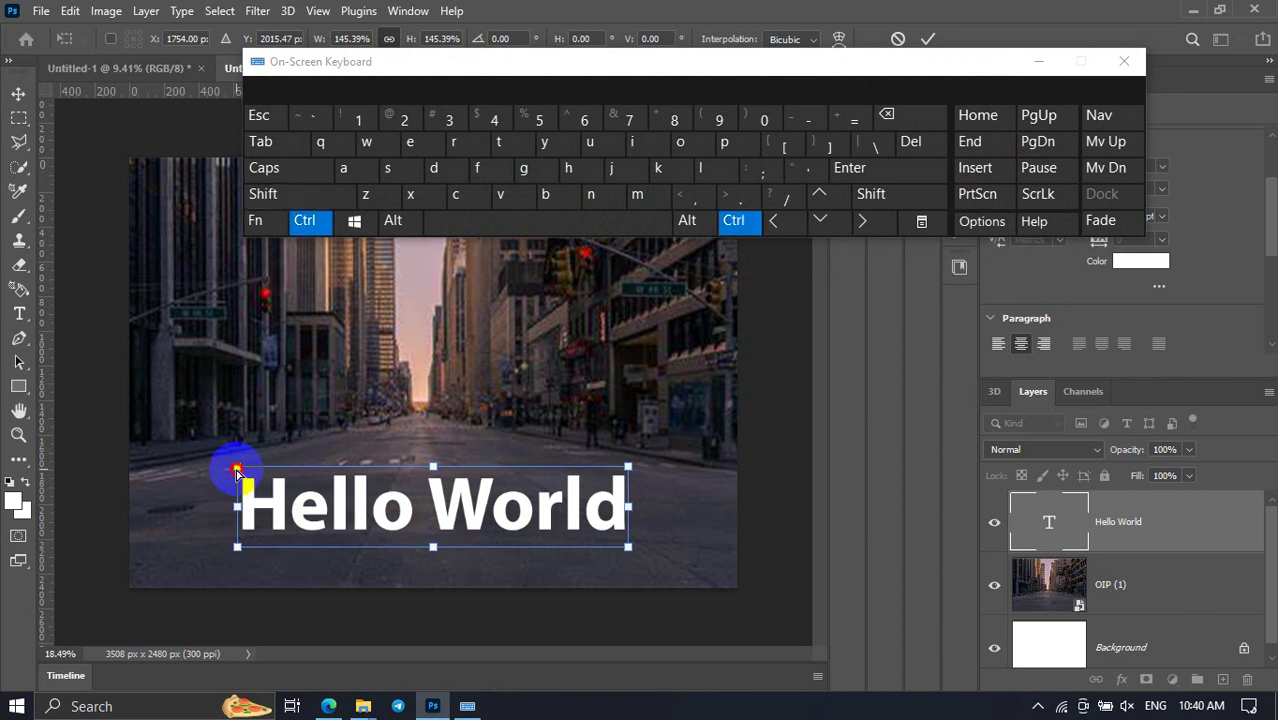
{"action": "mouse_move", "coordinate": [237, 468]}
{"action": "left_mouse_down"}
{"action": "mouse_move", "coordinate": [349, 505]}
{"action": "mouse_move", "coordinate": [323, 522]}
{"action": "left_mouse_up"}
{"action": "left_click", "coordinate": [369, 500]}
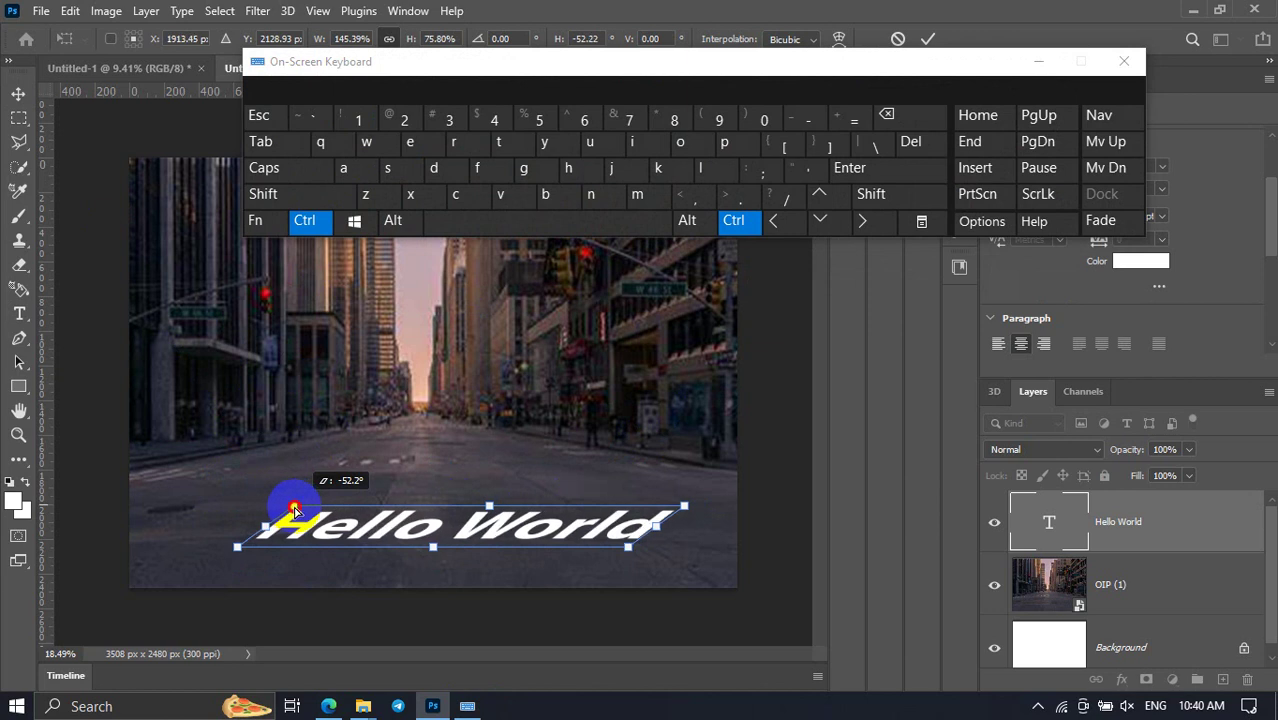
{"action": "left_click", "coordinate": [646, 515]}
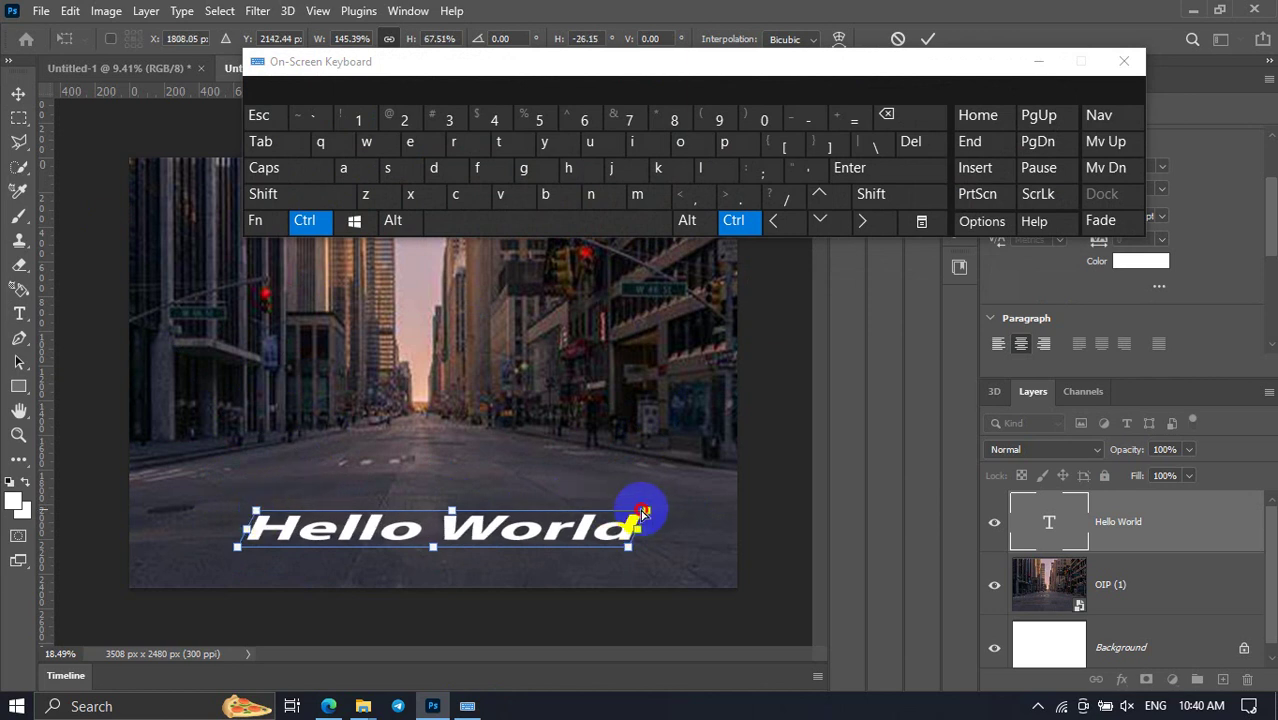
{"action": "left_click_drag", "start_coordinate": [643, 513], "coordinate": [647, 496]}
{"action": "left_click_drag", "start_coordinate": [240, 555], "coordinate": [671, 547]}
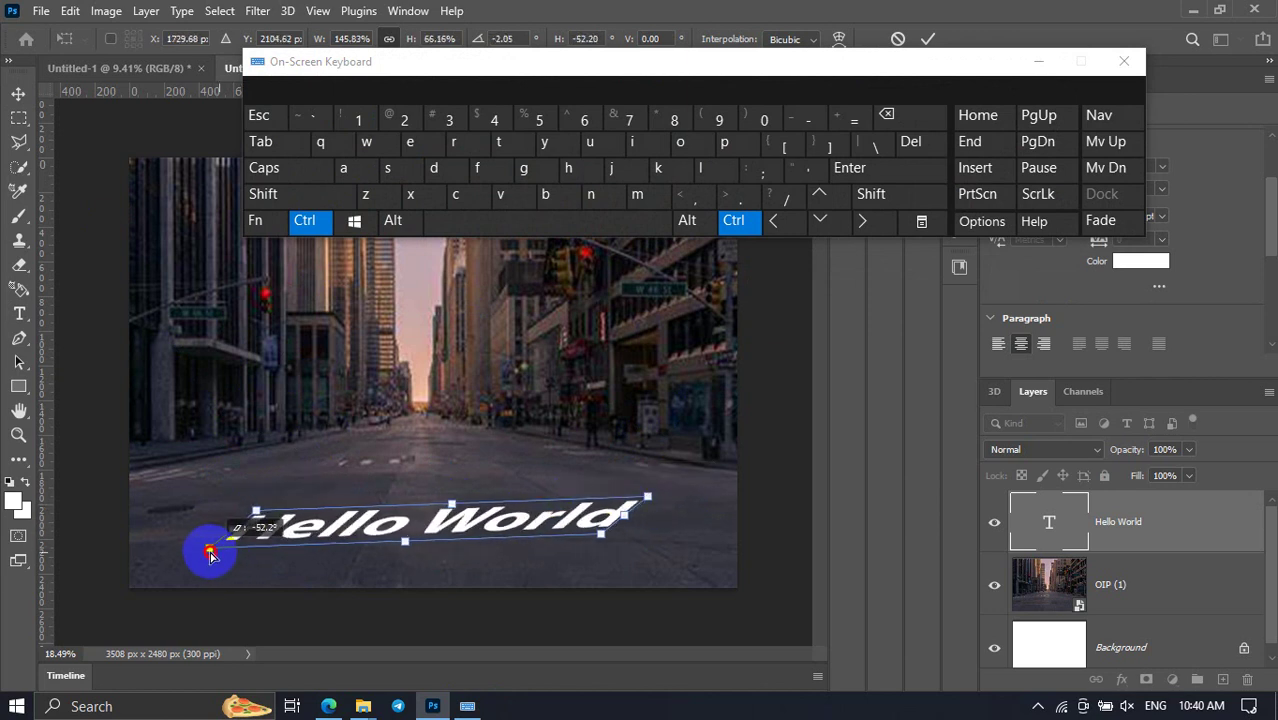
{"action": "mouse_move", "coordinate": [428, 552]}
{"action": "left_mouse_down"}
{"action": "mouse_move", "coordinate": [271, 559]}
{"action": "mouse_move", "coordinate": [379, 570]}
{"action": "mouse_move", "coordinate": [328, 528]}
{"action": "mouse_move", "coordinate": [322, 551]}
{"action": "mouse_move", "coordinate": [228, 542]}
{"action": "mouse_move", "coordinate": [530, 542]}
{"action": "left_mouse_up"}
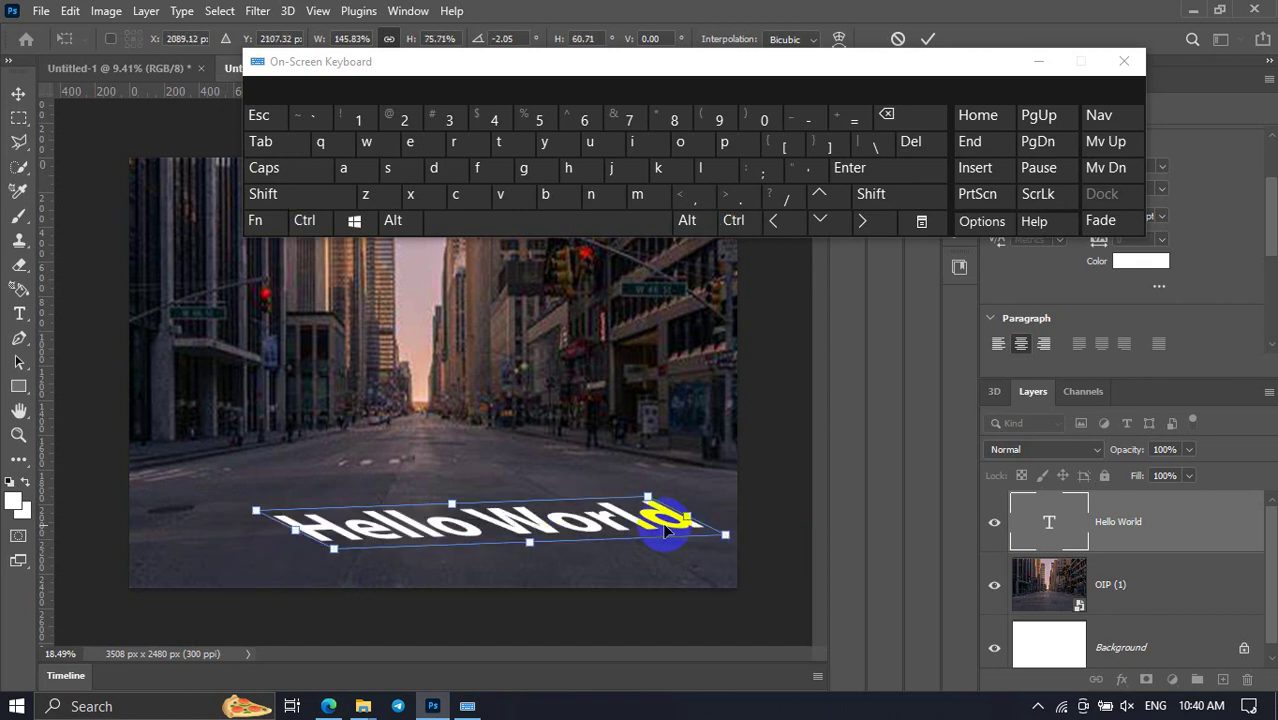
{"action": "left_click", "coordinate": [19, 97]}
{"action": "left_click_drag", "start_coordinate": [442, 510], "coordinate": [390, 545]}
{"action": "left_click", "coordinate": [397, 487]}
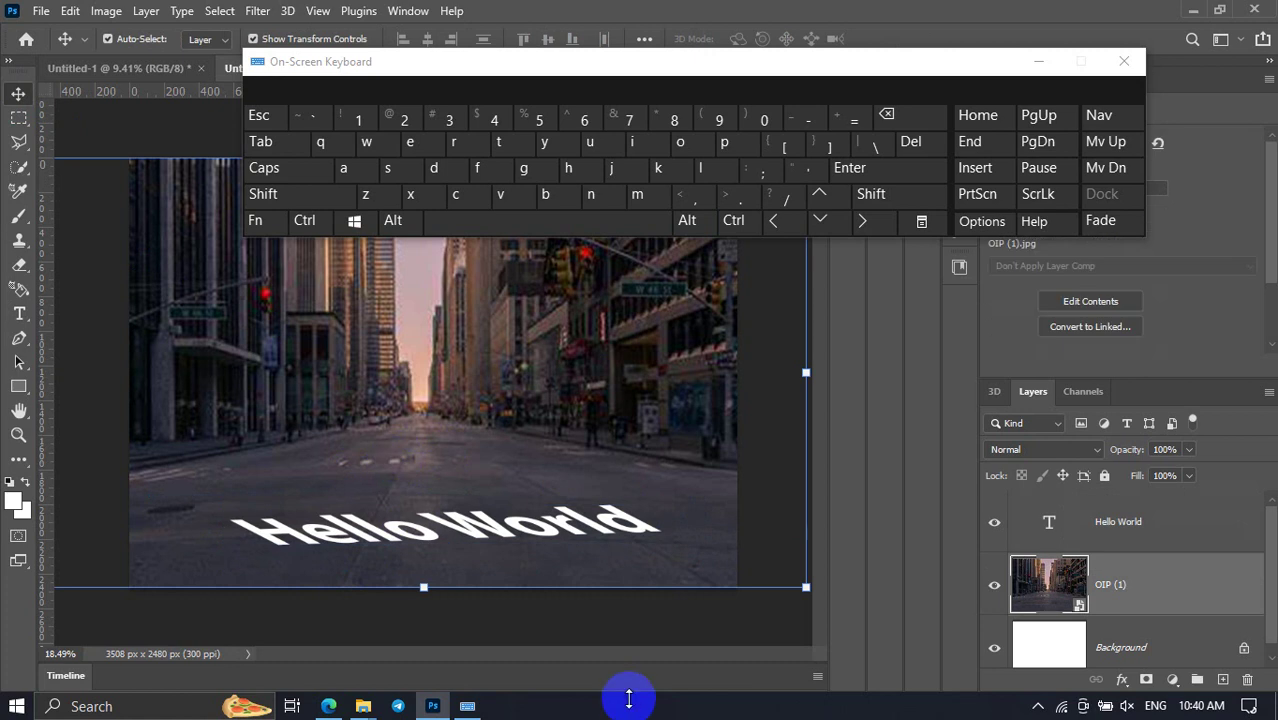
{"action": "key", "text": "ctrl+t"}
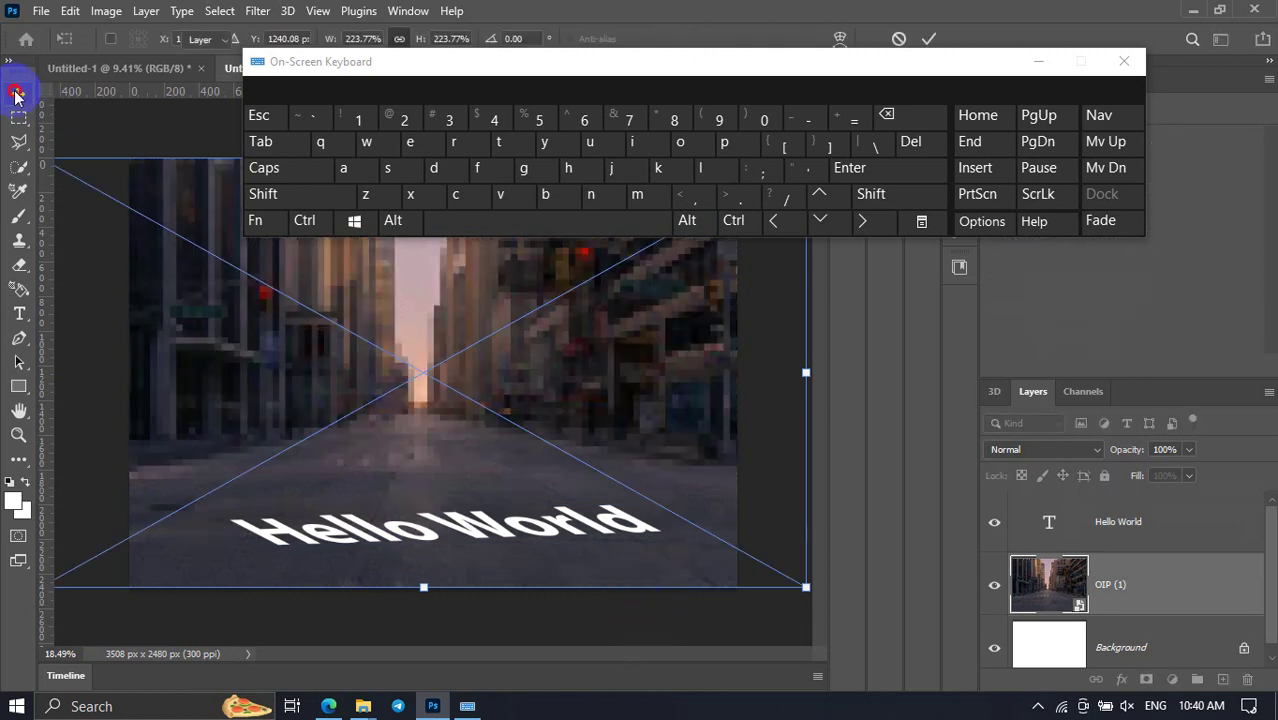
{"action": "left_click", "coordinate": [18, 93]}
{"action": "left_click_drag", "start_coordinate": [342, 64], "coordinate": [298, 48]}
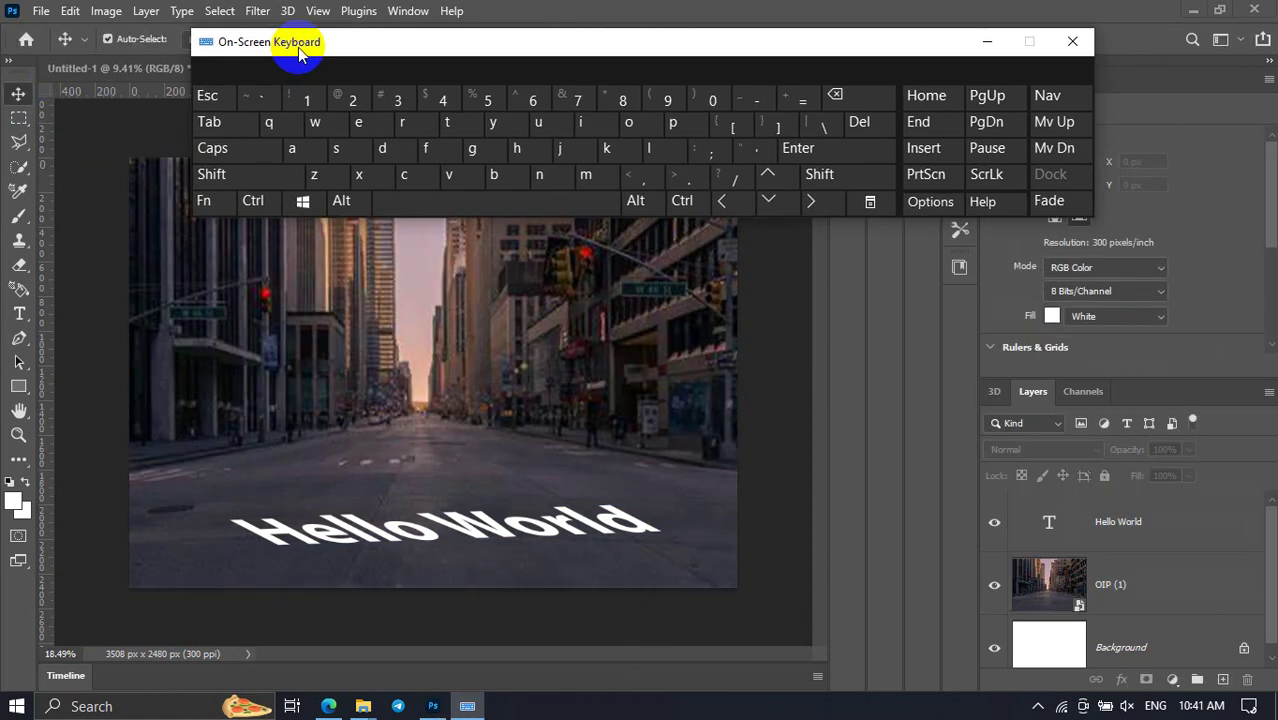